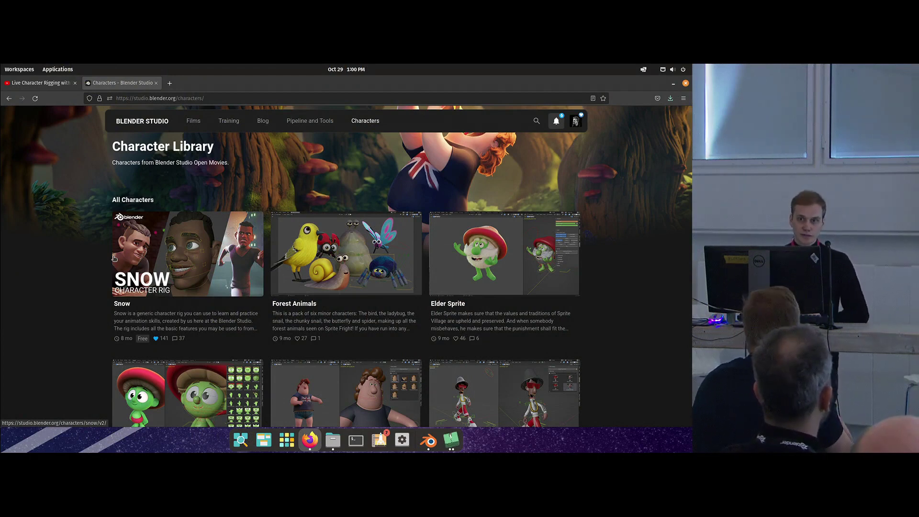
Look through the character rigs in the Blender Studio Character Library, from Snow down to Rain and Vincent.
scroll(100, 277, down, 10)
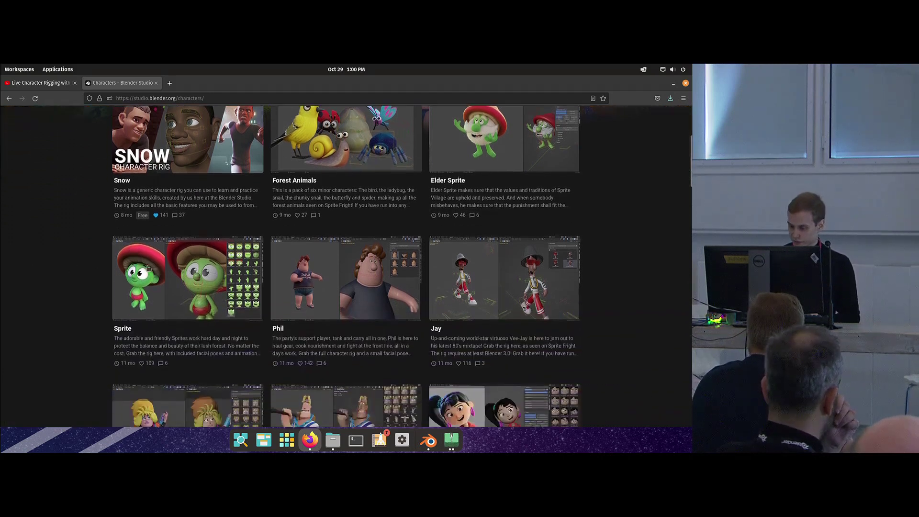
scroll(249, 252, down, 2)
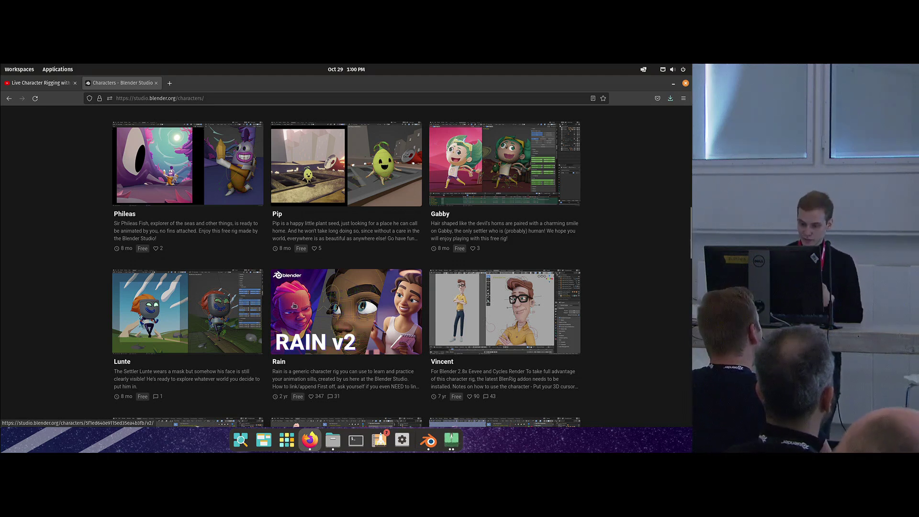
scroll(261, 309, up, 1)
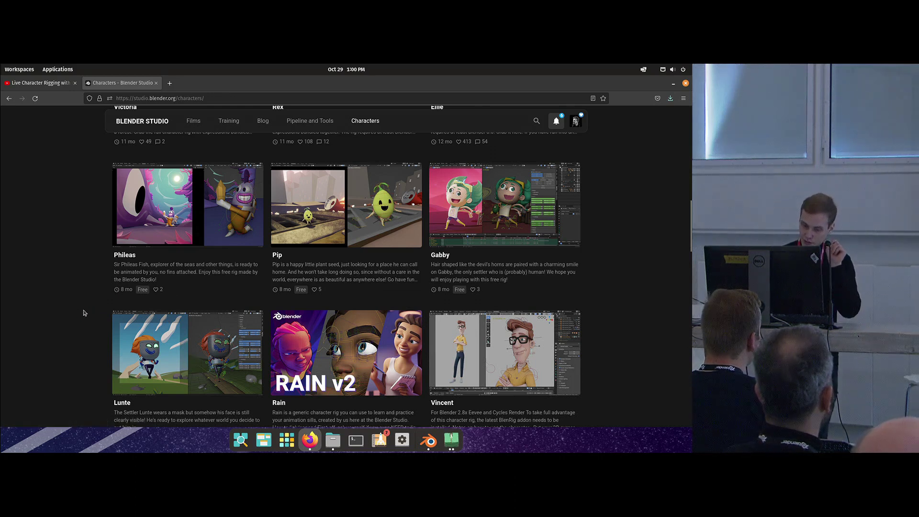
scroll(84, 313, up, 1)
scroll(87, 318, down, 1)
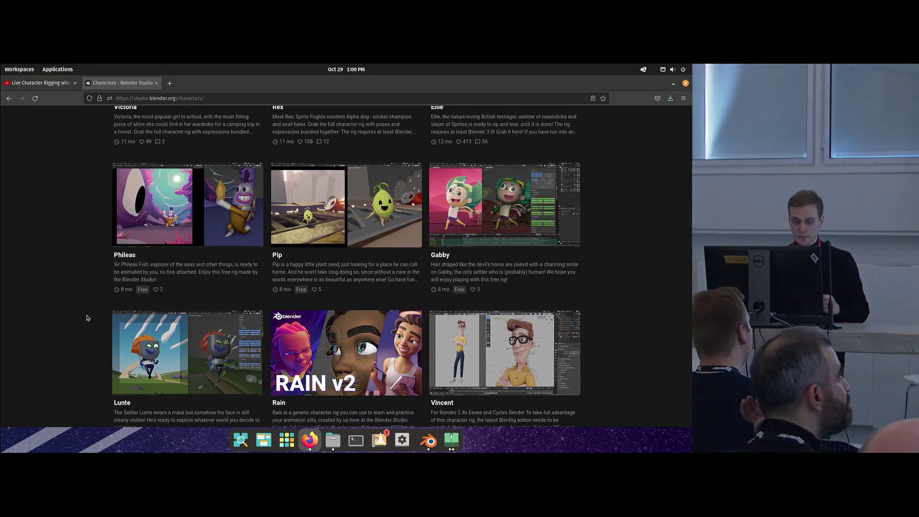
scroll(86, 317, down, 1)
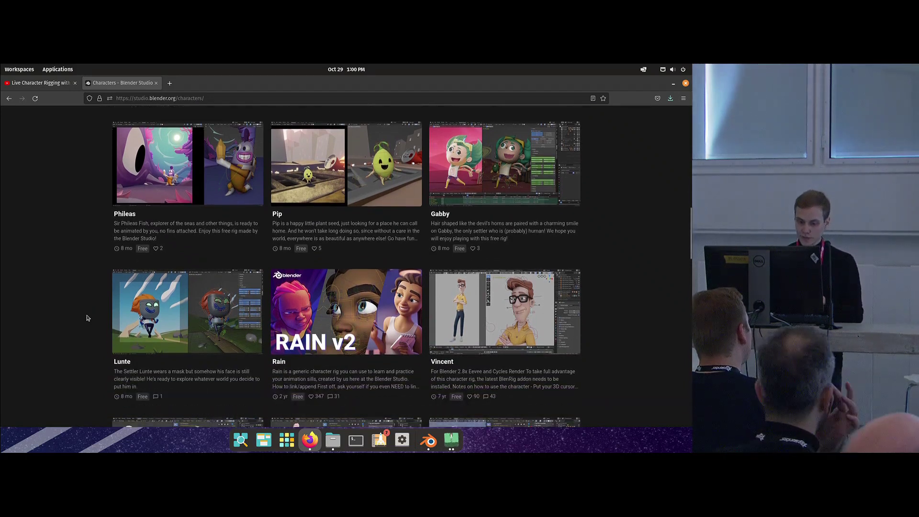
scroll(87, 318, up, 1)
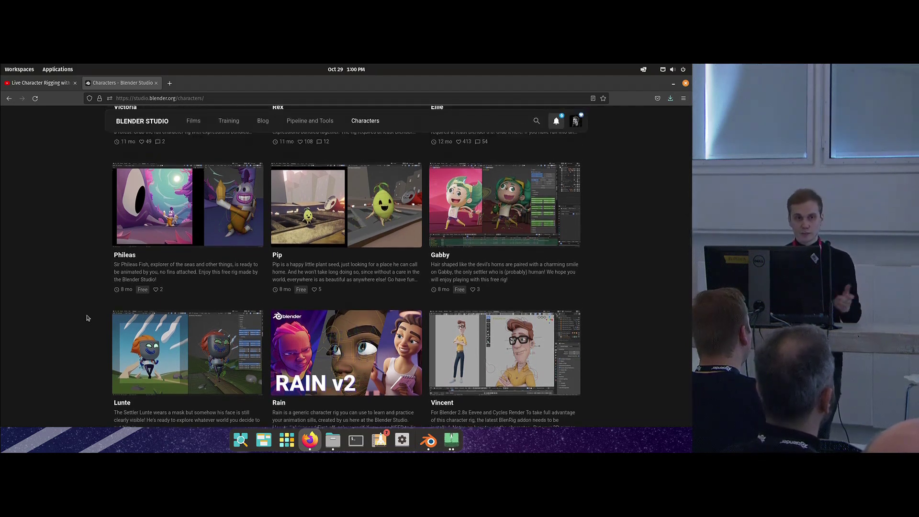
scroll(87, 318, down, 1)
scroll(87, 318, up, 3)
scroll(87, 318, up, 4)
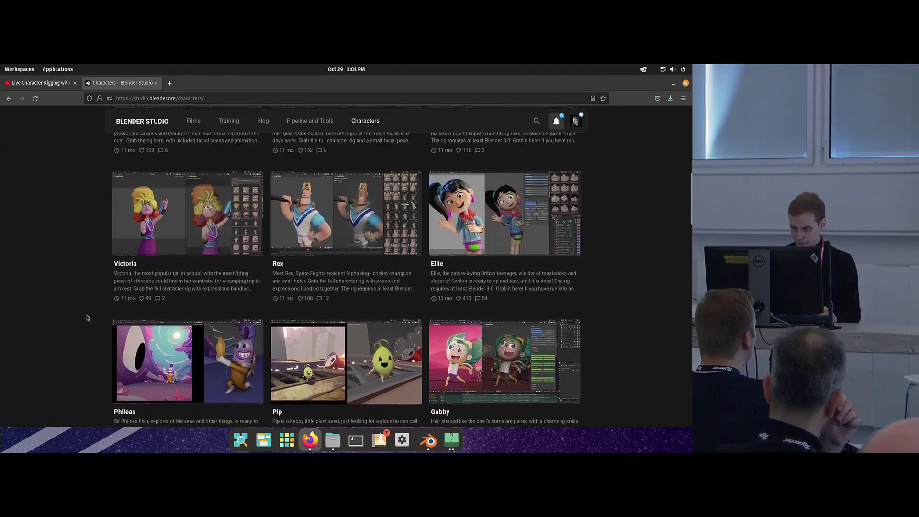
scroll(81, 313, up, 1)
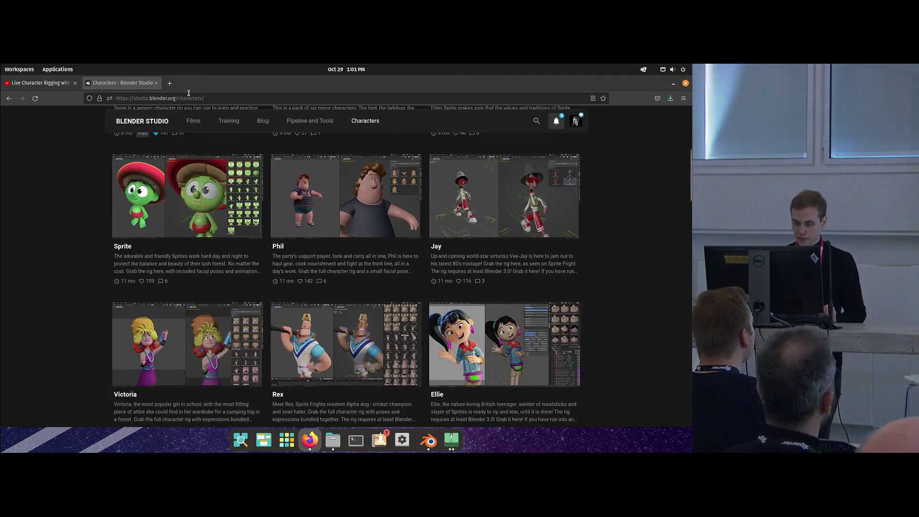
scroll(79, 238, down, 8)
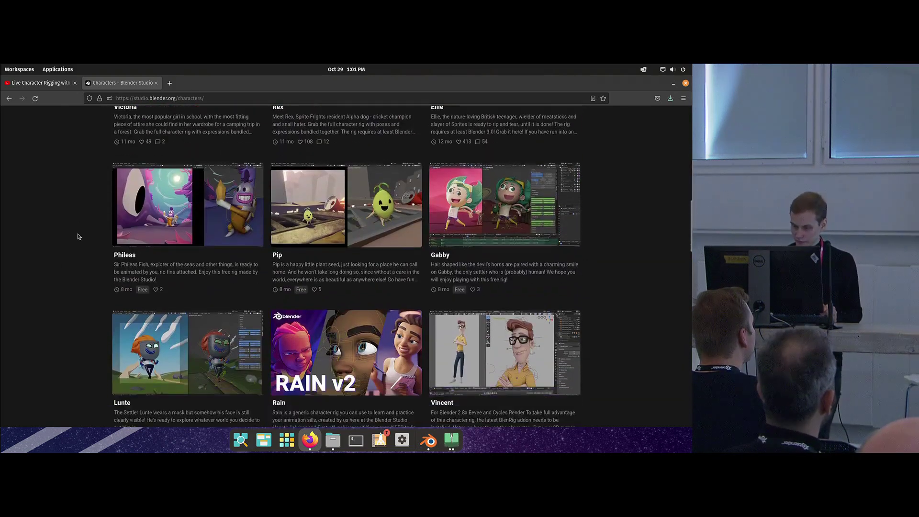
scroll(164, 351, up, 5)
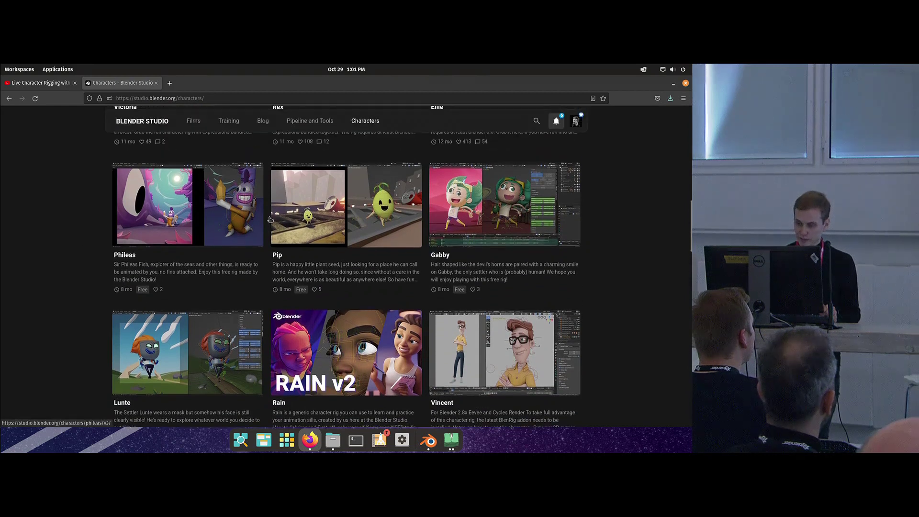
scroll(163, 349, up, 3)
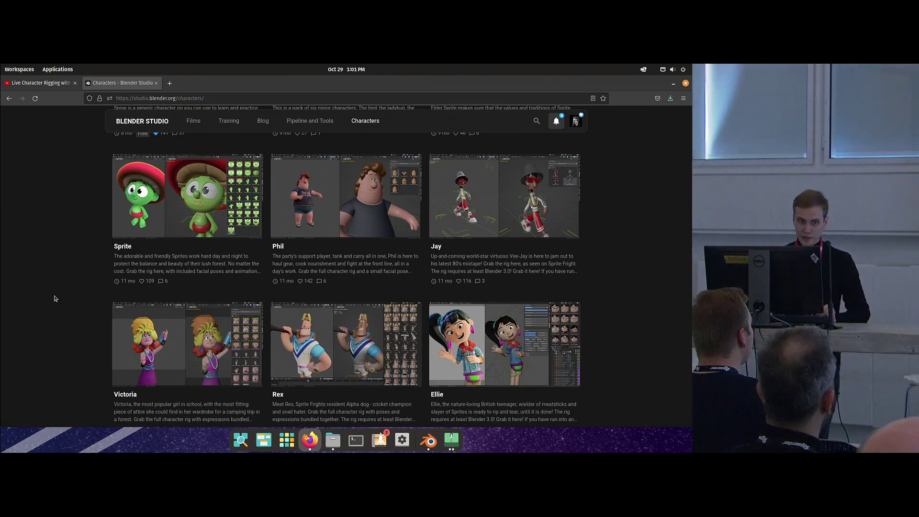
scroll(56, 299, up, 1)
scroll(56, 299, down, 1)
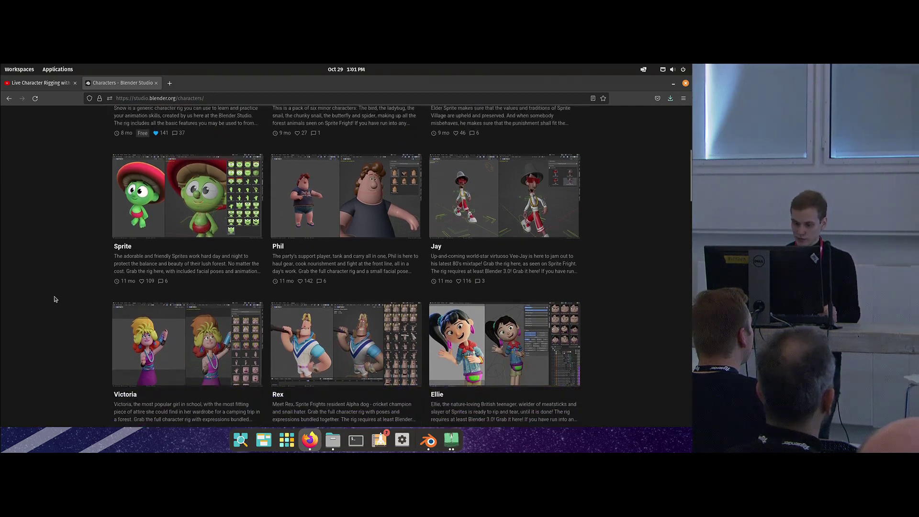
scroll(57, 302, up, 5)
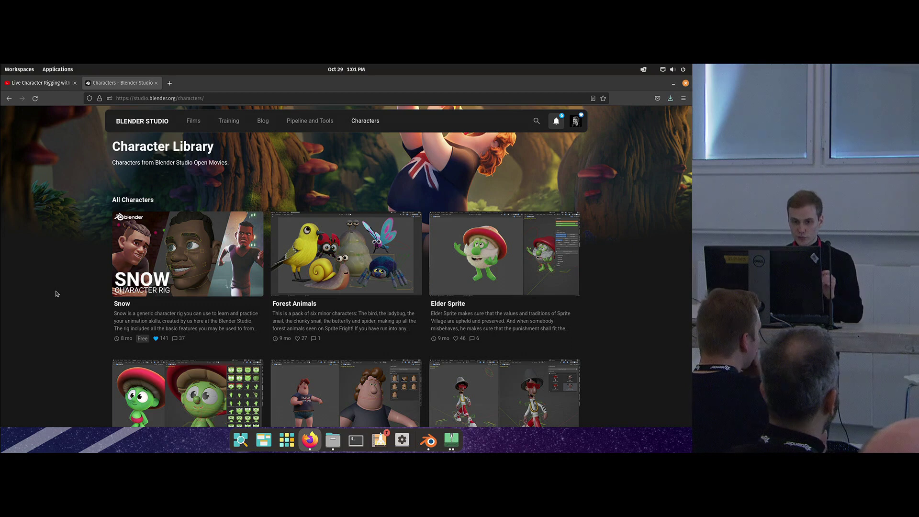
Bring up the YouTube live character rigging stream and look over the episodes of its Live: Rigging Snow playlist.
click(41, 84)
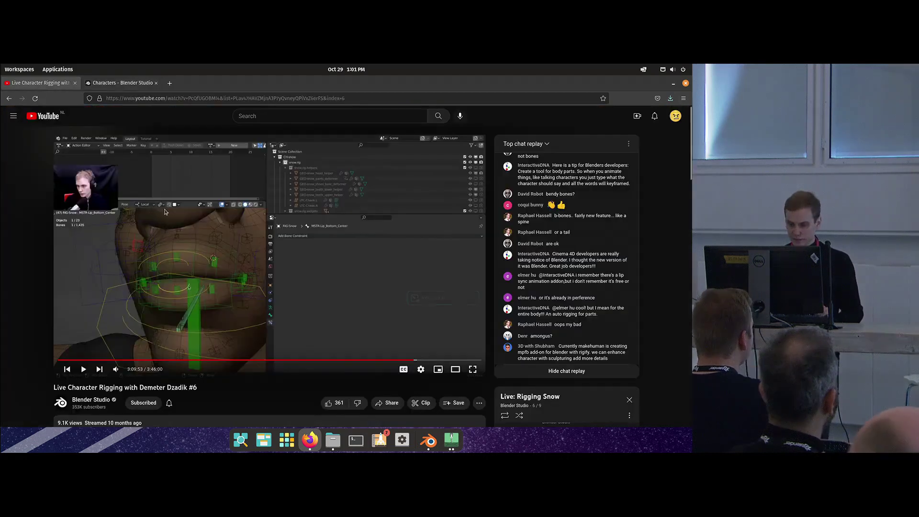
scroll(254, 238, down, 4)
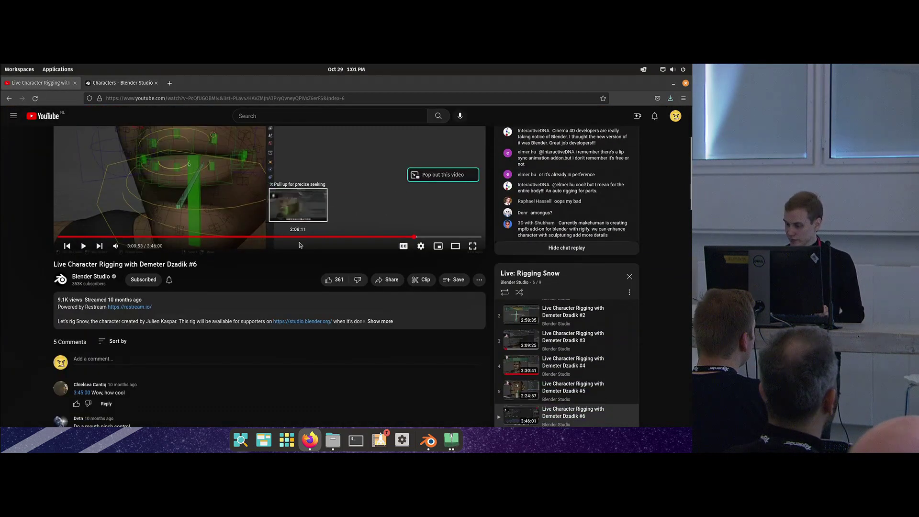
scroll(522, 307, up, 1)
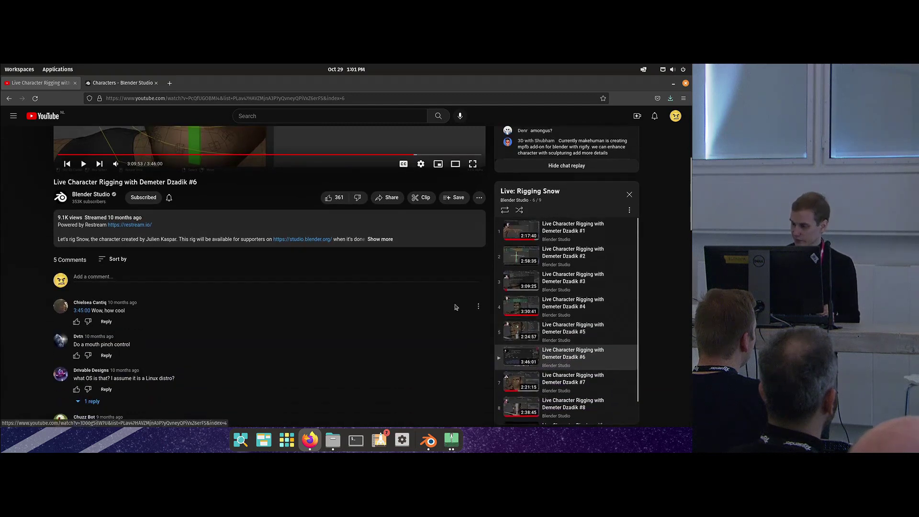
scroll(476, 306, down, 1)
scroll(216, 267, up, 1)
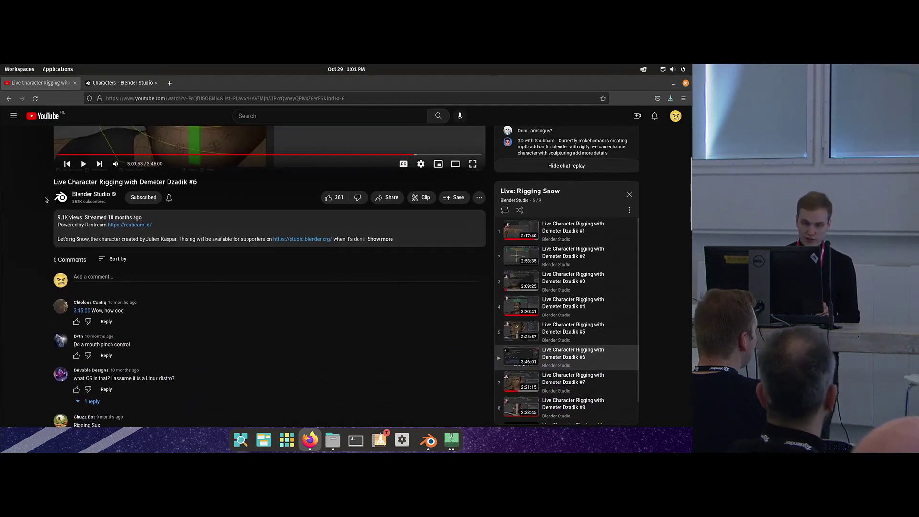
scroll(314, 314, up, 1)
scroll(314, 314, down, 2)
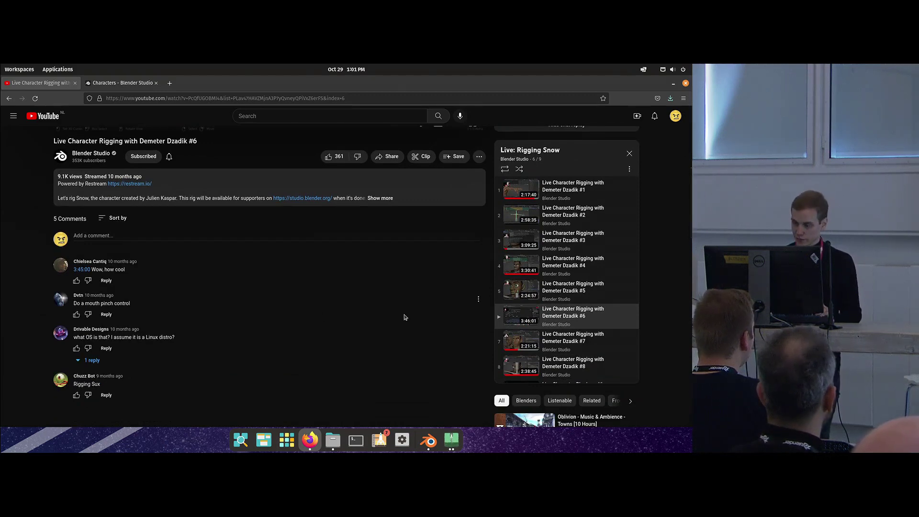
scroll(535, 290, up, 1)
scroll(431, 319, up, 2)
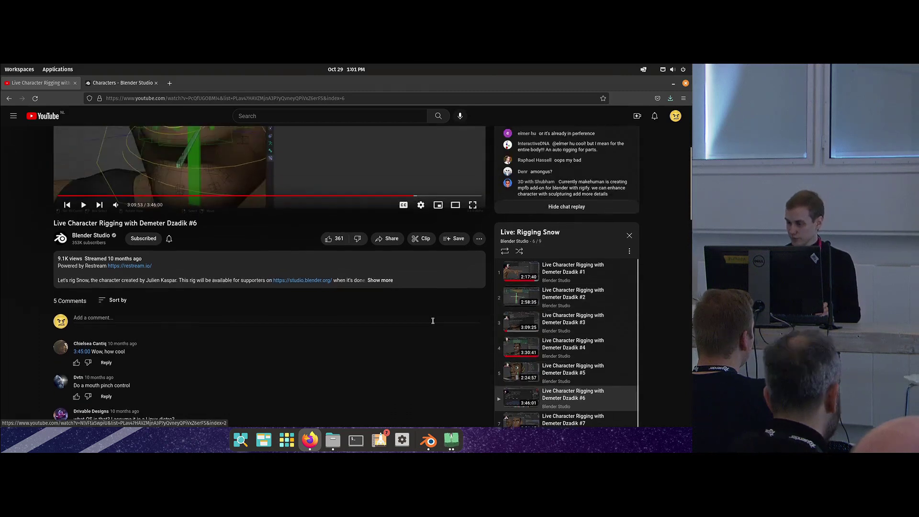
scroll(429, 323, down, 3)
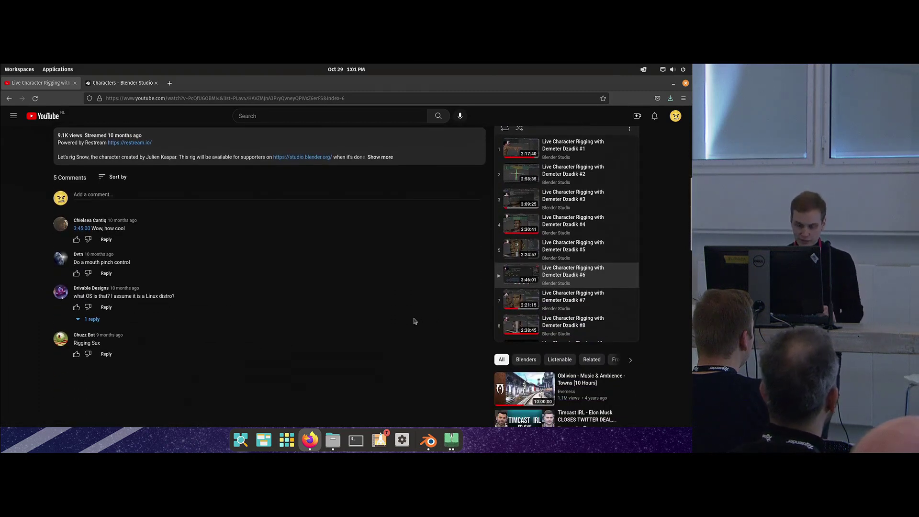
Switch to Blender and hide the sintel.details collection in the viewport.
click(428, 439)
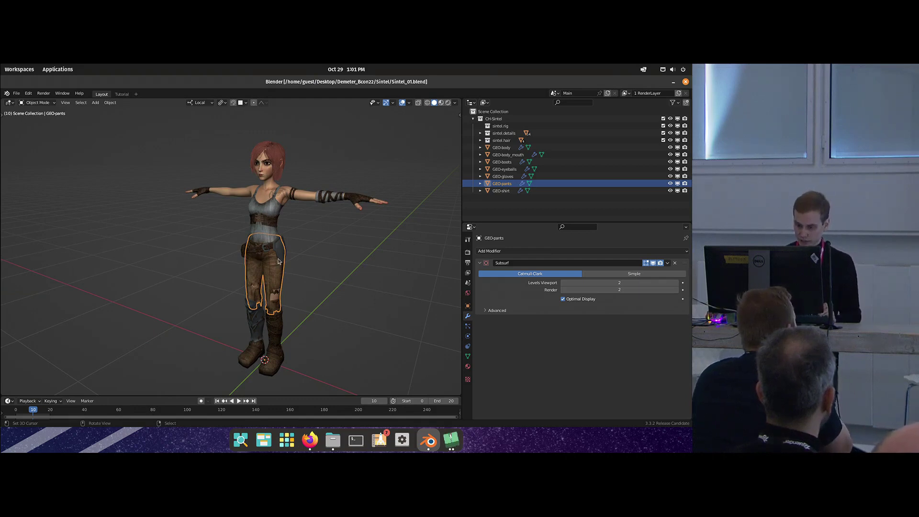
middle_drag(278, 261, 293, 270)
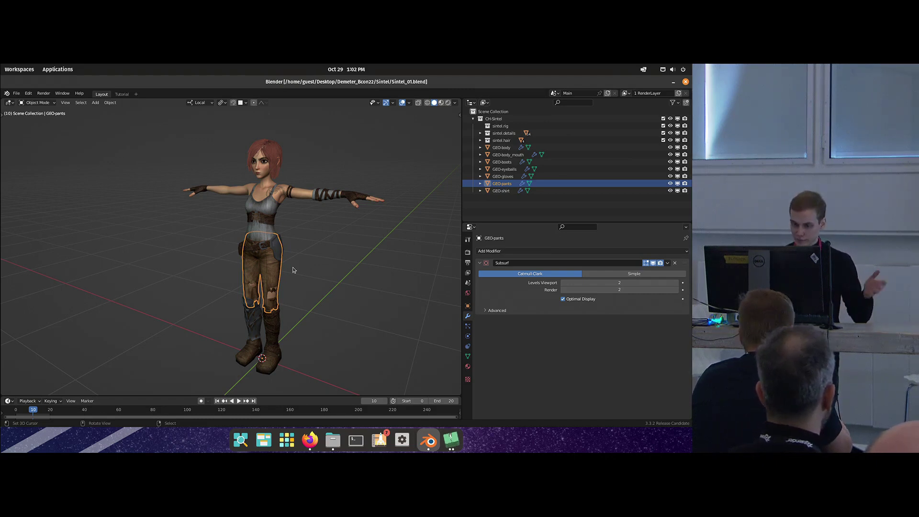
middle_drag(290, 270, 306, 270)
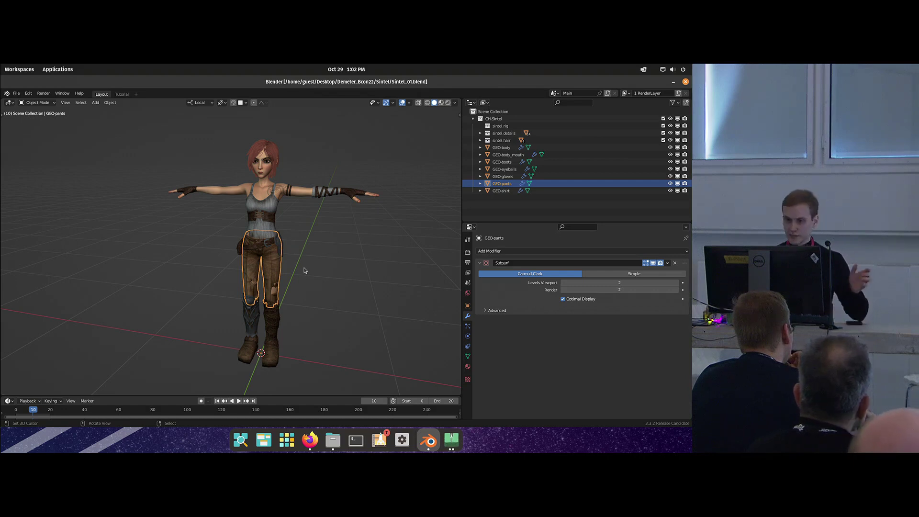
middle_drag(297, 256, 293, 254)
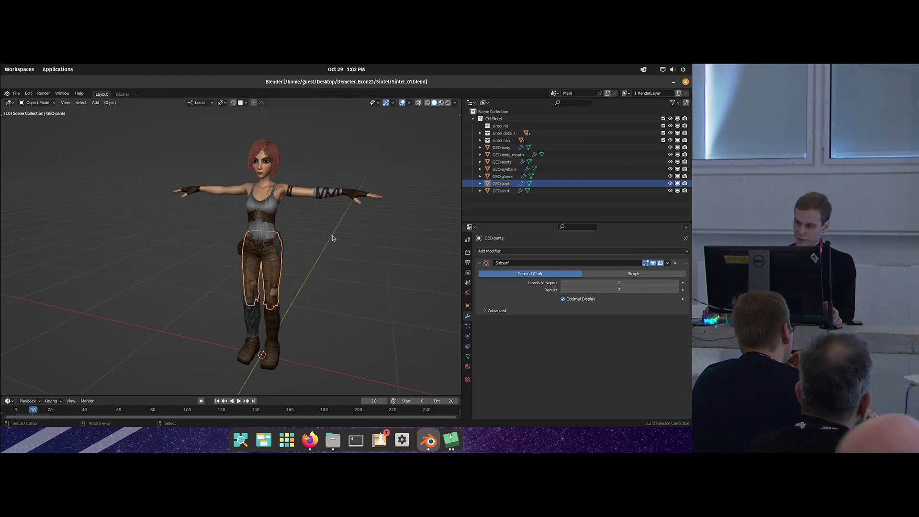
click(480, 133)
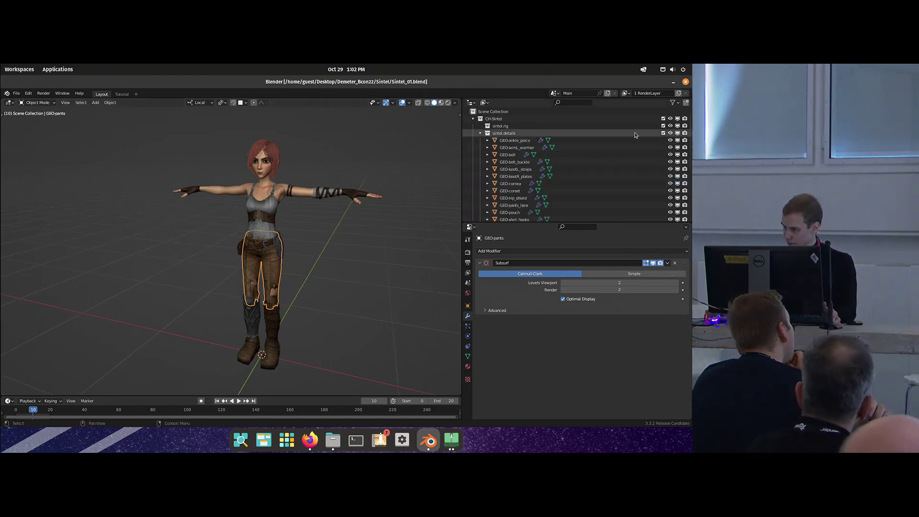
click(670, 133)
click(670, 133)
click(670, 133)
middle_drag(394, 231, 372, 205)
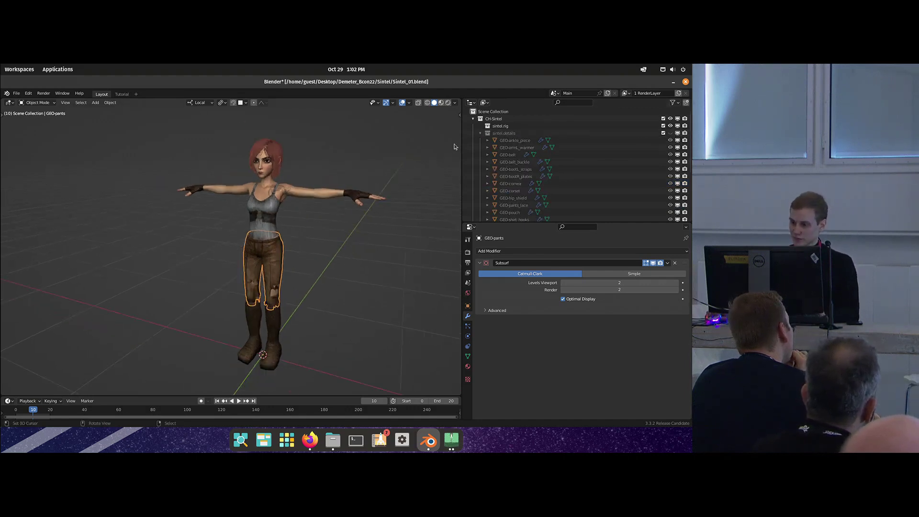
Collapse the sintel.details collection in the outliner and bring the whole Sintel character into view.
click(481, 133)
middle_drag(315, 230, 337, 212)
click(481, 134)
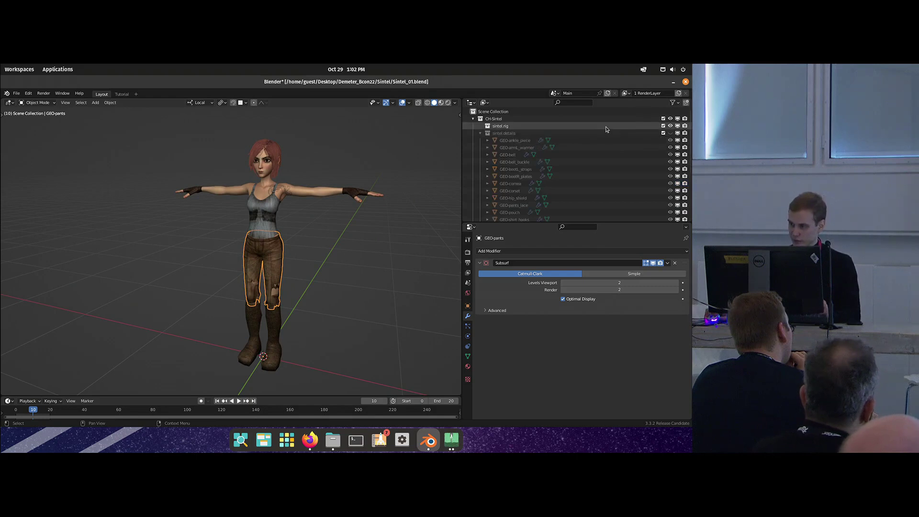
click(480, 133)
middle_drag(366, 205, 334, 222)
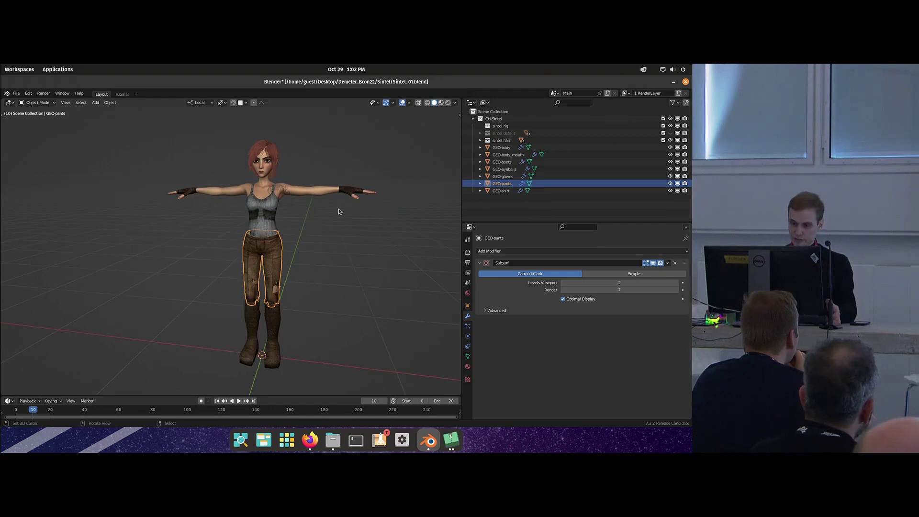
middle_drag(330, 212, 302, 247)
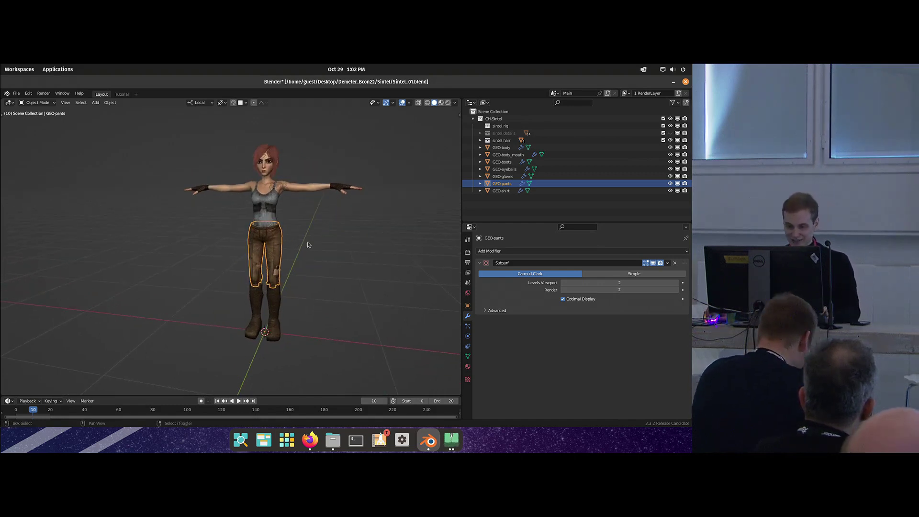
Add a Cloud Basic Human meta-rig and move it beside the Sintel character, to about X -0.92 and Y -0.49.
key(shift+a)
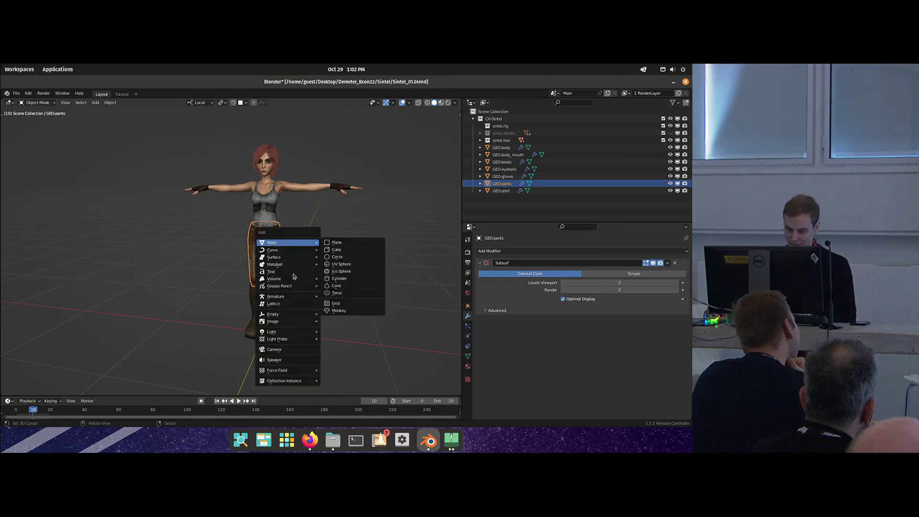
mouse_move(289, 296)
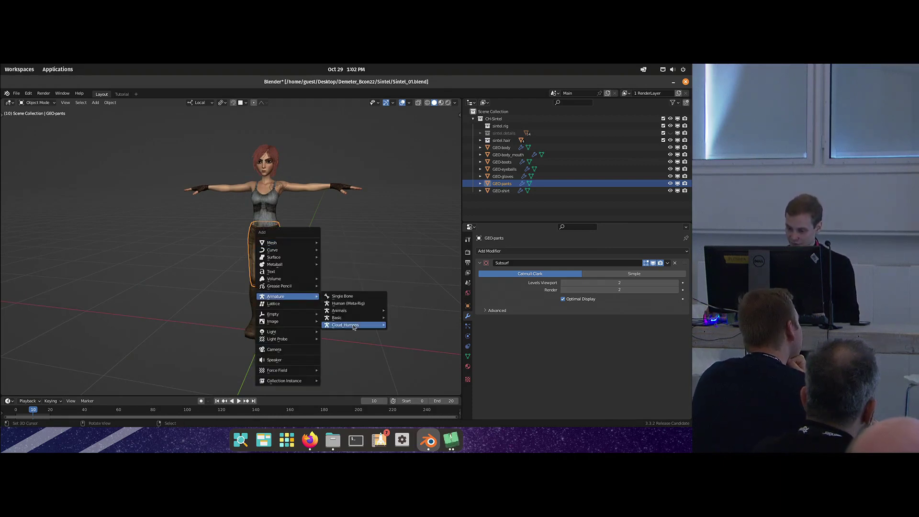
mouse_move(349, 325)
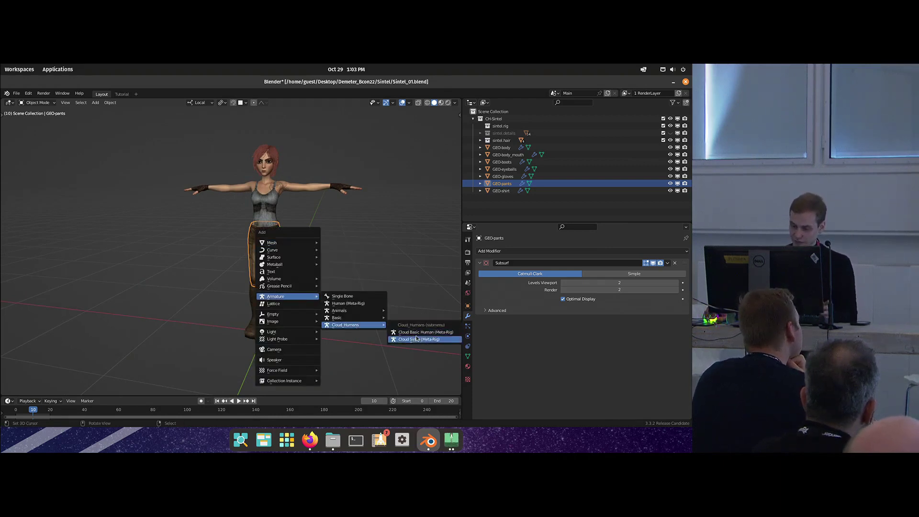
click(413, 333)
scroll(297, 276, down, 2)
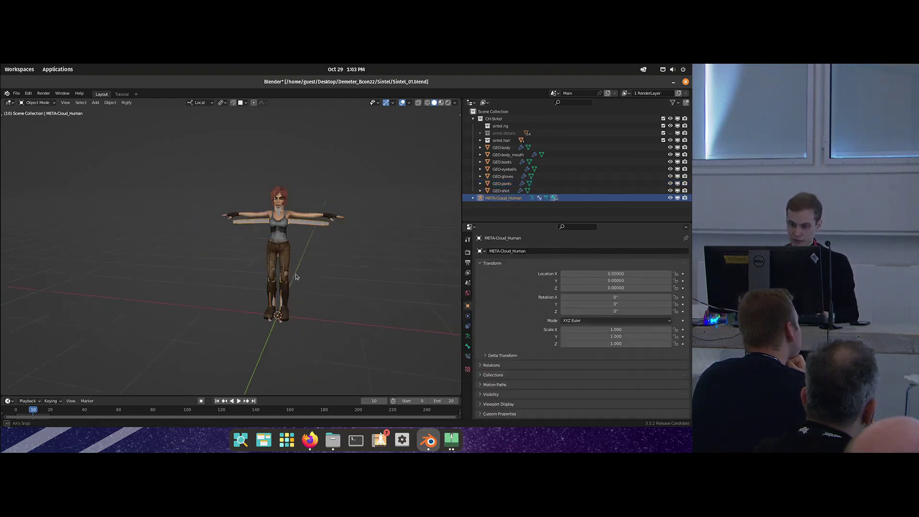
middle_drag(298, 275, 284, 274)
key(g)
click(248, 263)
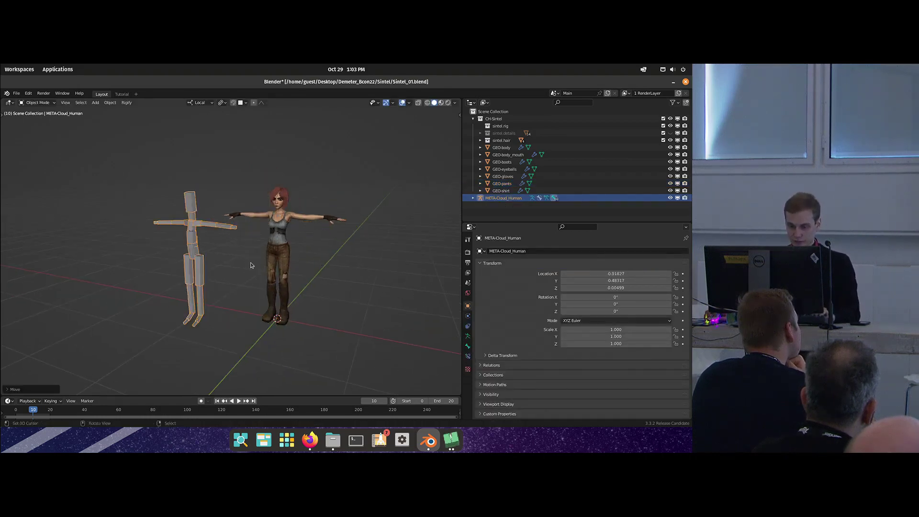
Add a Cloud Sintel meta-rig and move it past the Cloud Basic Human meta-rig, away from the Sintel character.
key(shift+a)
mouse_move(298, 291)
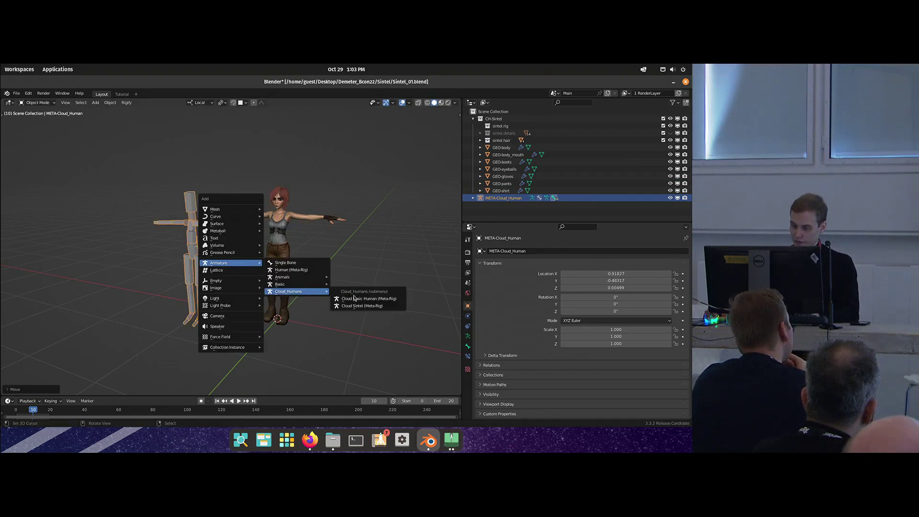
click(356, 306)
key(g)
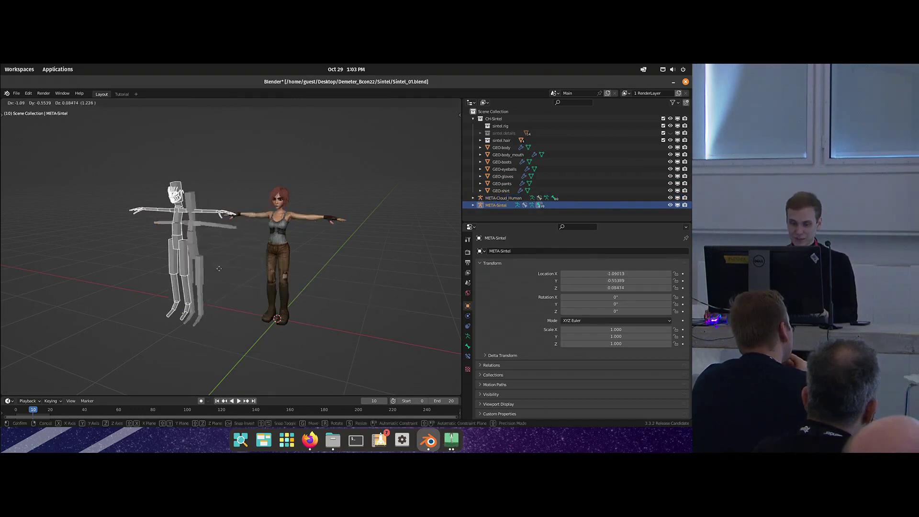
click(180, 257)
Delete both meta-rigs and add a single-bone armature at the Sintel character's feet.
shift+click(212, 229)
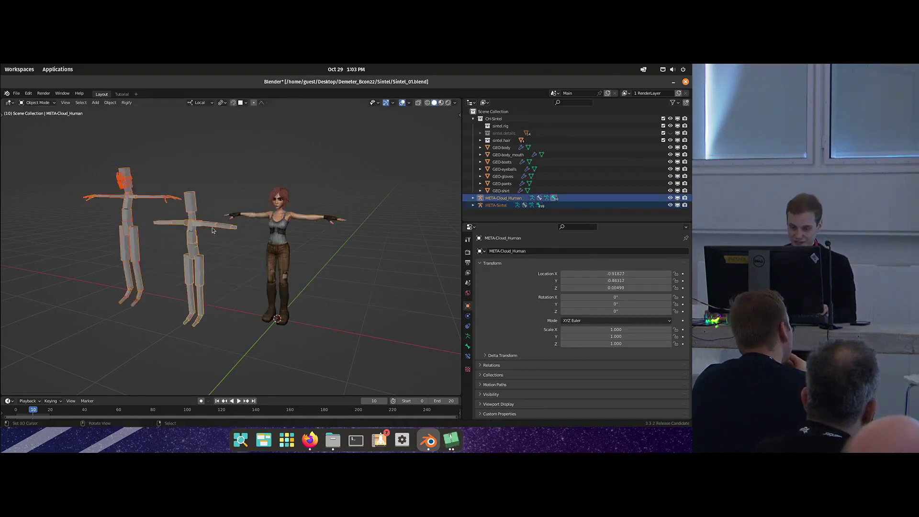
key(Delete)
key(shift+a)
mouse_move(308, 241)
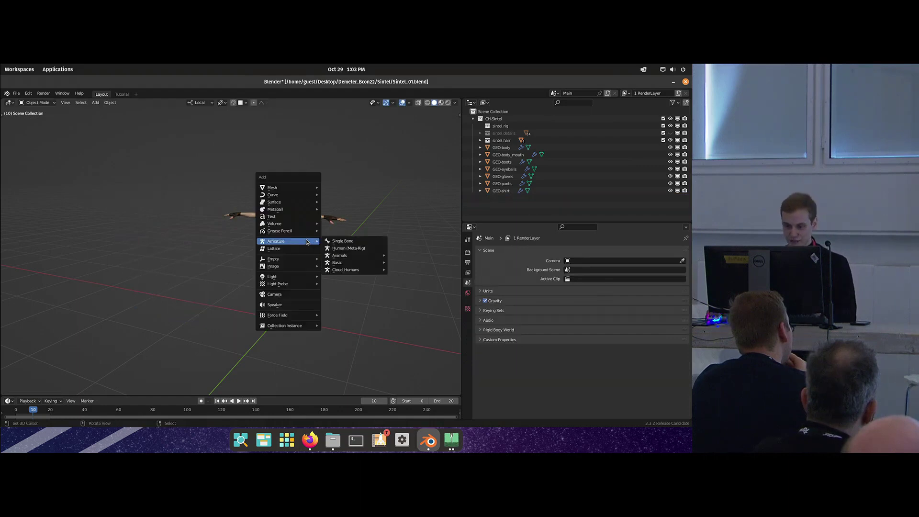
click(339, 242)
In Edit Mode, raise the bone along Z to Sintel's hips and scale it down to pelvis size.
key(Tab)
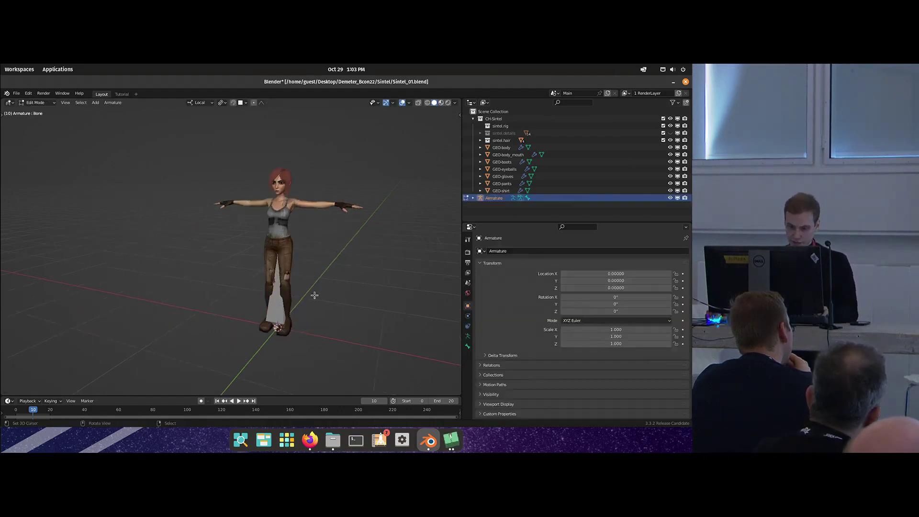
middle_drag(308, 301, 301, 312)
key(g)
key(z)
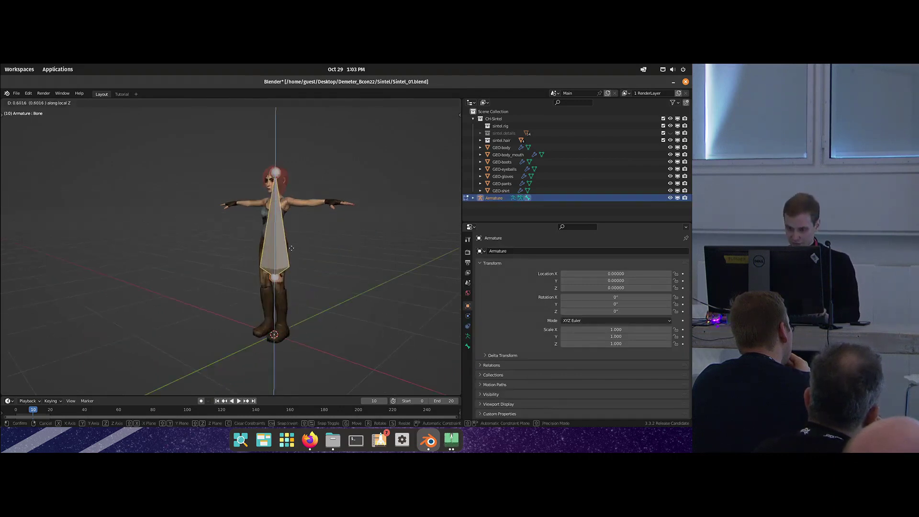
click(295, 214)
key(s)
click(274, 246)
In side view, move the bone into the pelvis and tilt it to follow the lower spine.
scroll(274, 246, up, 5)
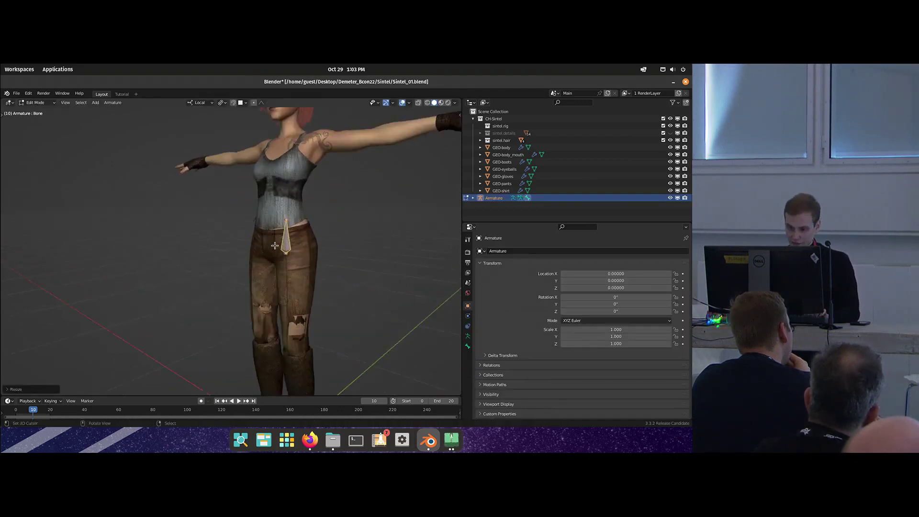
key(KP_3)
scroll(322, 273, down, 2)
shift+drag(205, 247, 268, 257)
scroll(268, 257, up, 1)
key(g)
click(287, 207)
shift+middle_drag(287, 207, 248, 259)
key(r)
click(286, 218)
Rename the pelvis bone as Spine1.
right_click(230, 201)
key(F2)
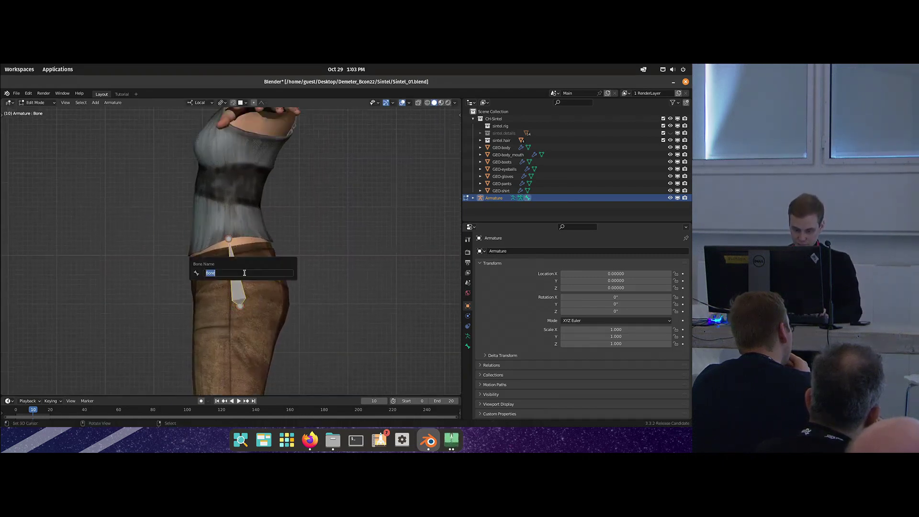
text(Spine1)
key(Return)
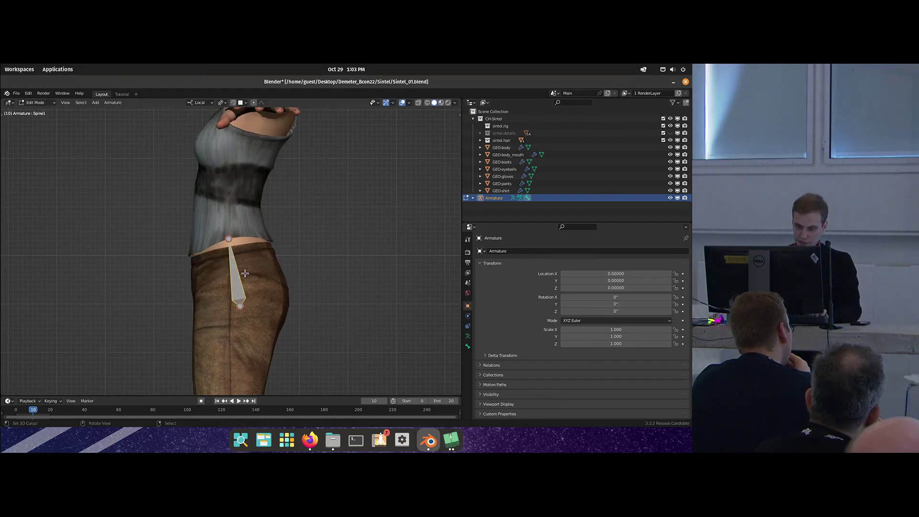
Extrude two further spine bones up from the pelvis bone, through the waist and chest to the base of the neck.
shift+middle_drag(270, 223, 265, 241)
key(e)
click(257, 205)
shift+middle_drag(257, 204, 259, 236)
key(e)
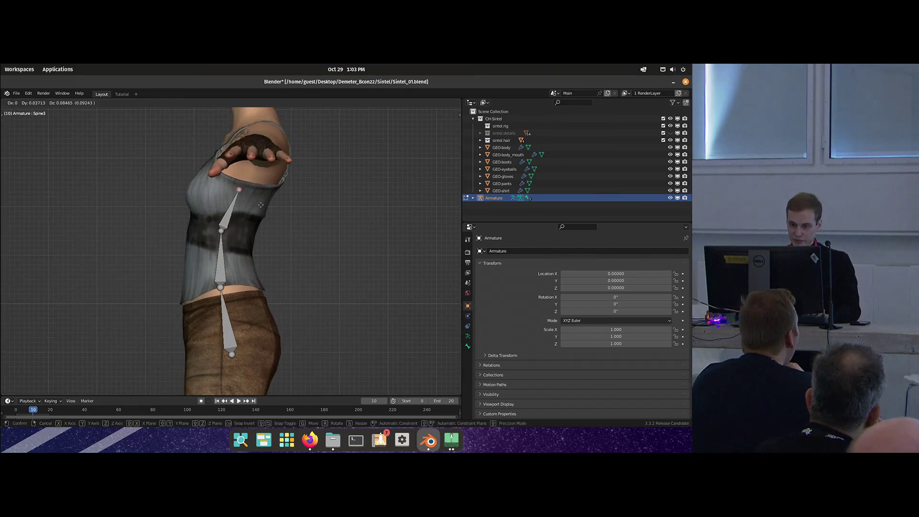
click(272, 150)
Extrude a neck bone up to the skull base and a head bone up to the top of the head.
shift+middle_drag(273, 150, 282, 242)
key(e)
click(263, 200)
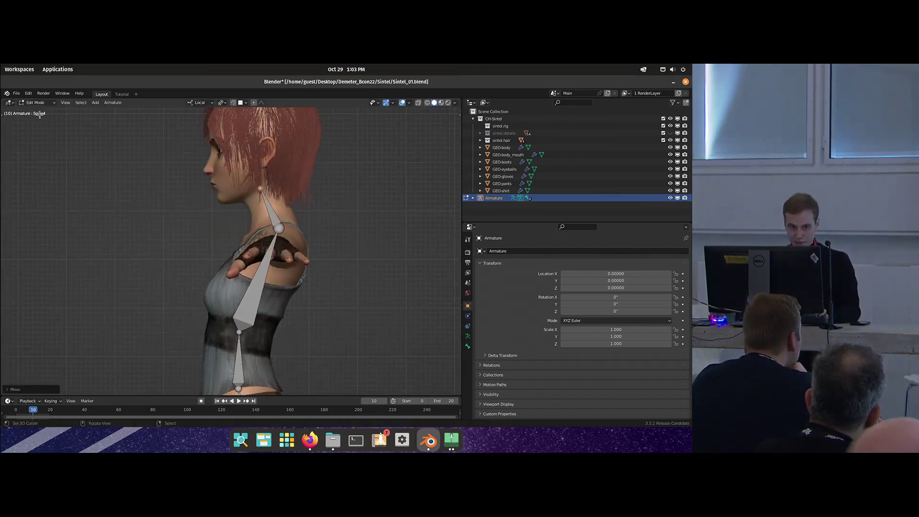
key(e)
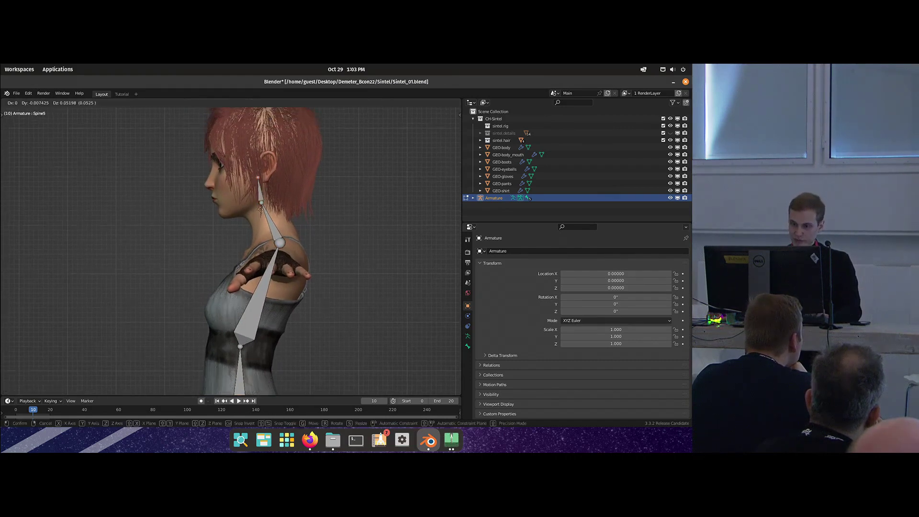
click(166, 119)
Rename the bone running through the neck as Neck.
shift+middle_drag(167, 119, 168, 172)
shift+middle_drag(174, 262, 181, 136)
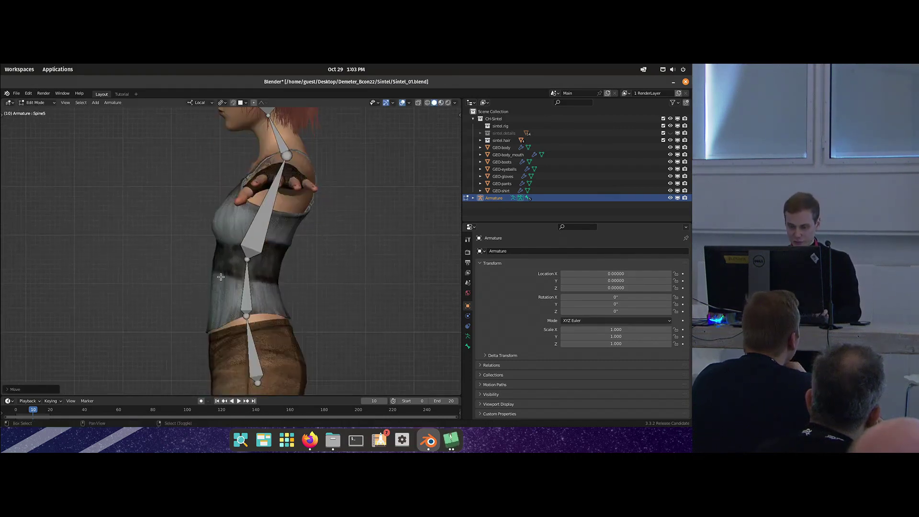
click(268, 190)
shift+middle_drag(269, 190, 272, 254)
click(271, 160)
click(274, 196)
key(F2)
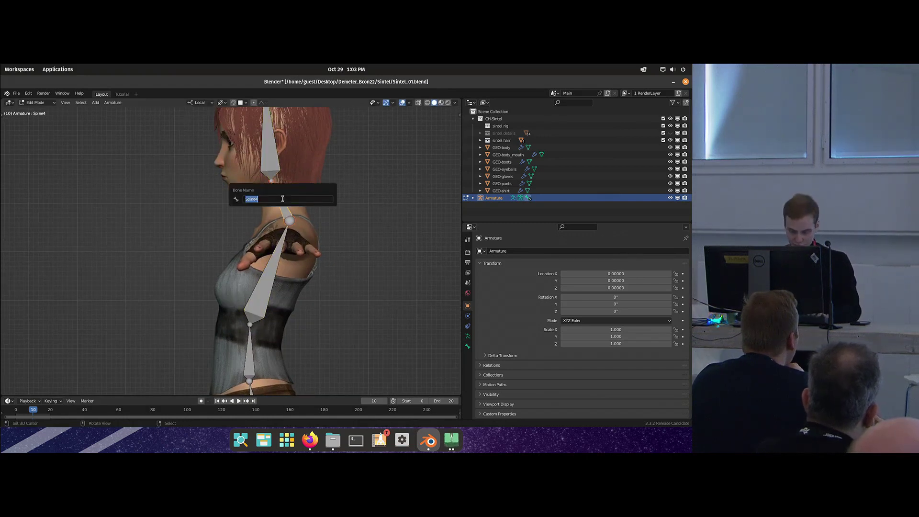
text(Neck)
key(Return)
Rename the topmost bone of the chain as Head.
click(277, 178)
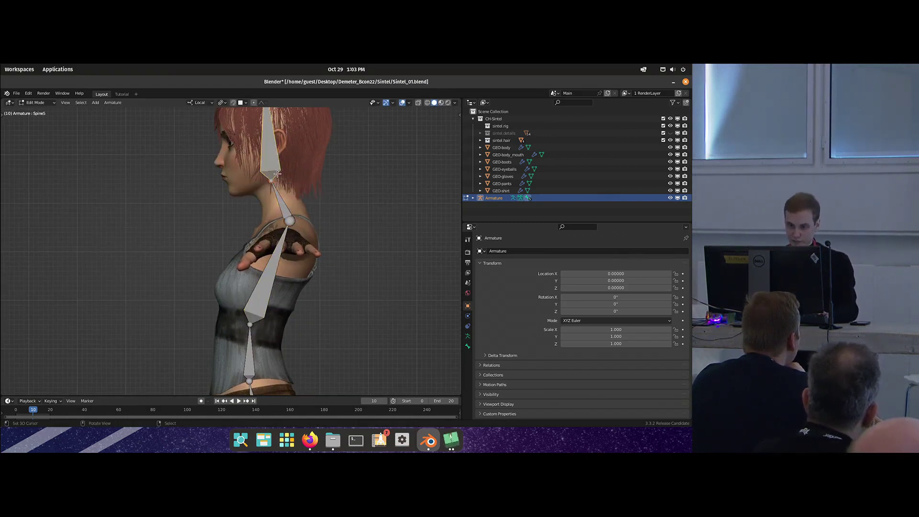
key(F2)
text(Head)
key(Return)
shift+scroll(260, 251, down, 5)
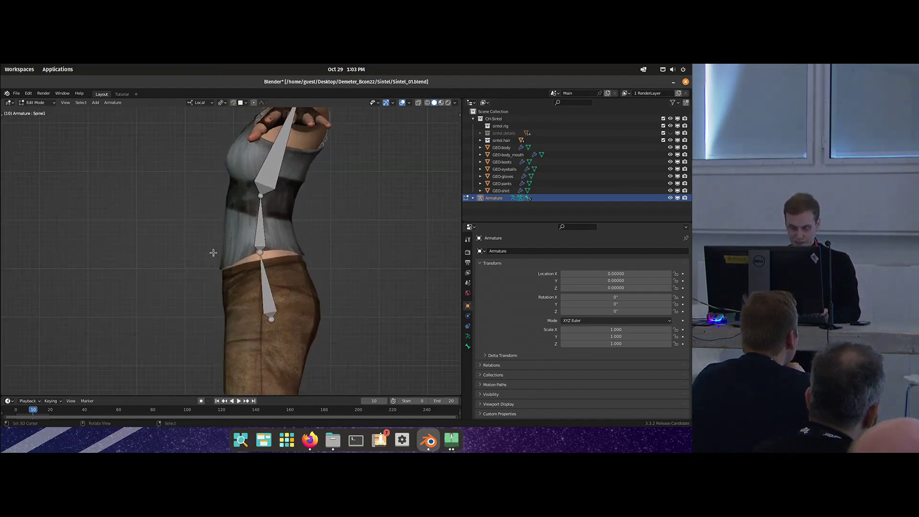
key(e)
key(Escape)
Switch the armature to Pose Mode and show the bone properties of Spine1, slightly enlarging the properties area.
shift+middle_drag(288, 284, 288, 248)
scroll(283, 252, down, 1)
scroll(279, 253, down, 3)
key(ctrl+Tab)
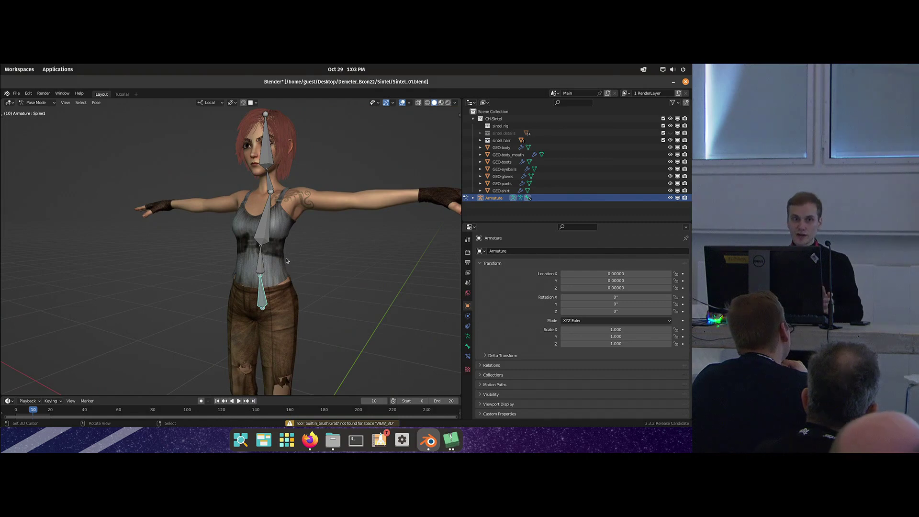
middle_drag(286, 259, 298, 280)
click(468, 347)
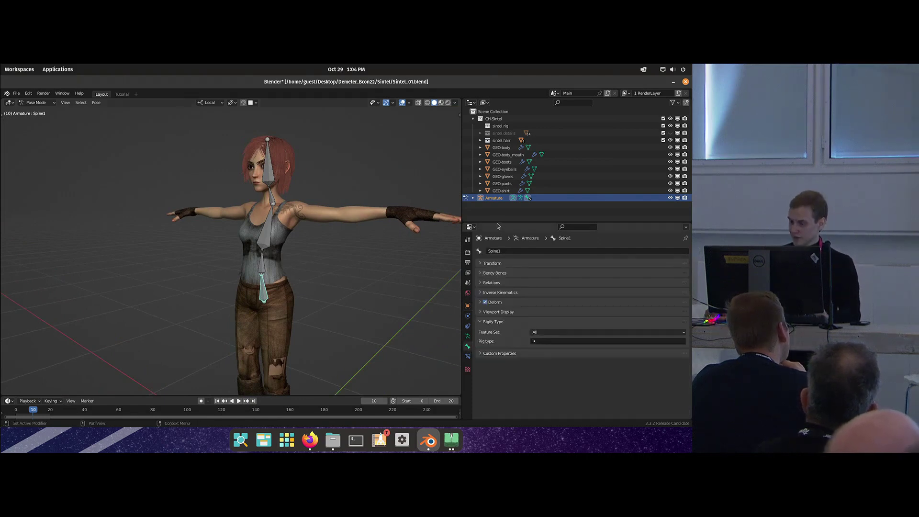
drag(496, 223, 496, 215)
middle_drag(326, 252, 295, 259)
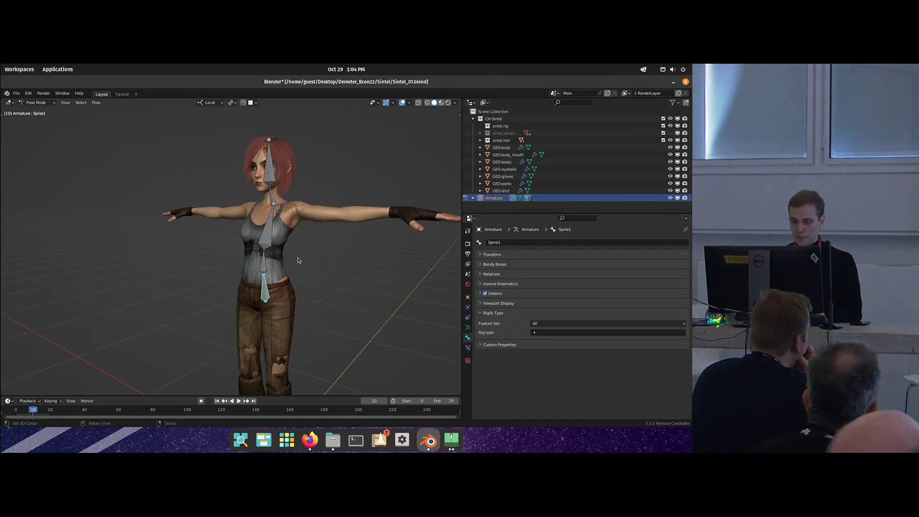
middle_drag(297, 260, 287, 269)
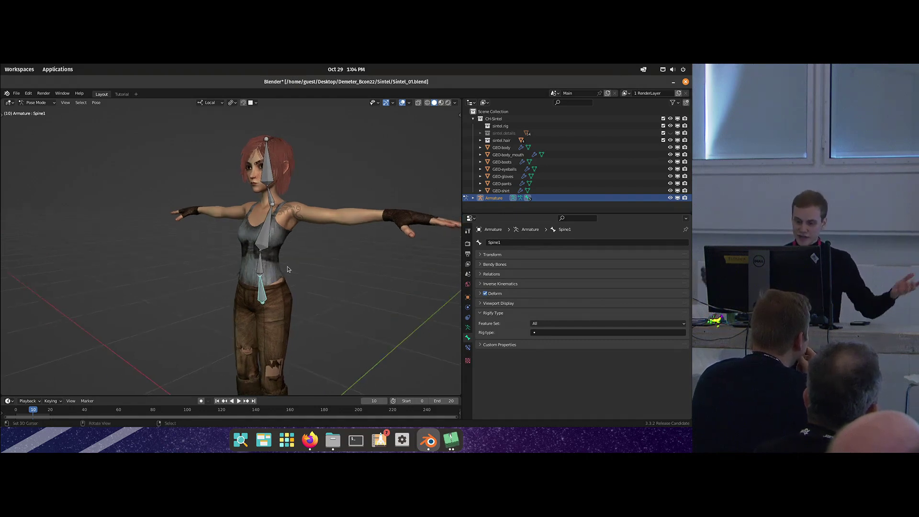
mouse_move(287, 269)
middle_down()
mouse_move(232, 276)
mouse_move(287, 281)
middle_up()
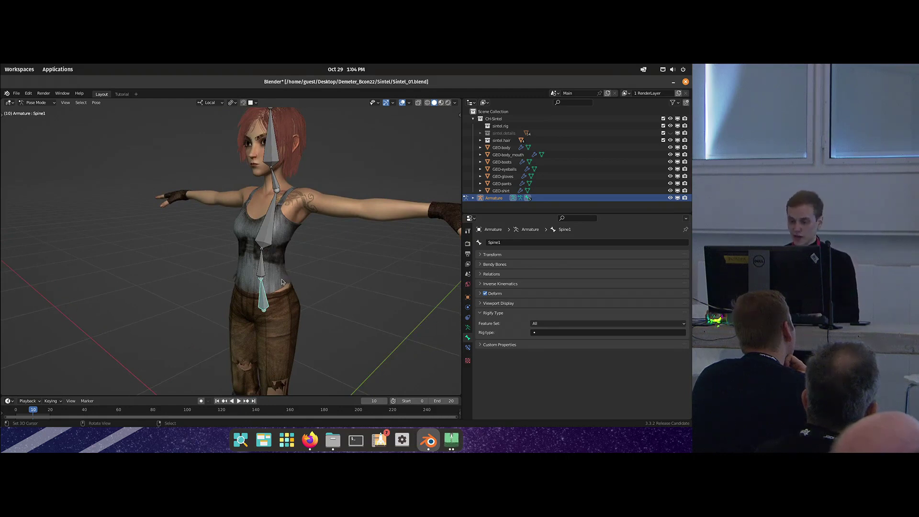
scroll(282, 282, down, 3)
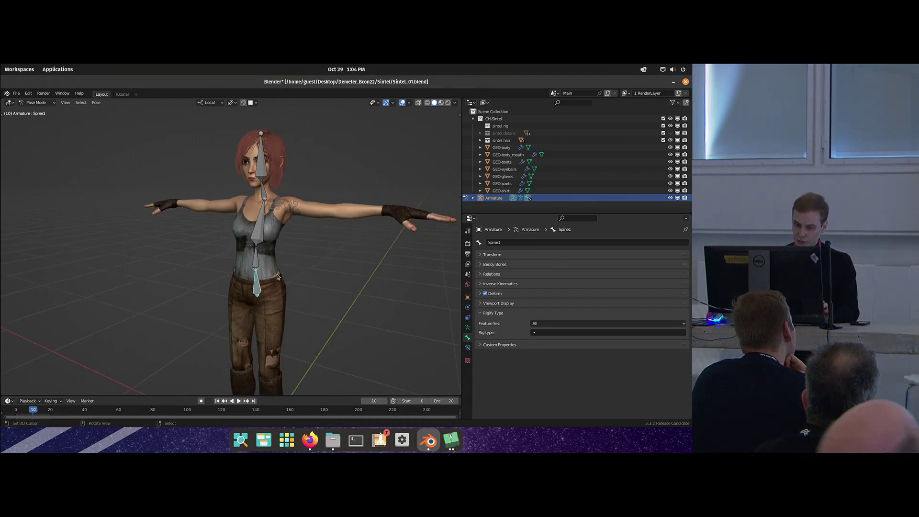
scroll(278, 276, up, 1)
middle_drag(278, 276, 279, 256)
mouse_move(275, 197)
middle_down()
mouse_move(301, 199)
mouse_move(263, 206)
middle_up()
shift+middle_drag(256, 242, 258, 220)
click(498, 313)
click(499, 314)
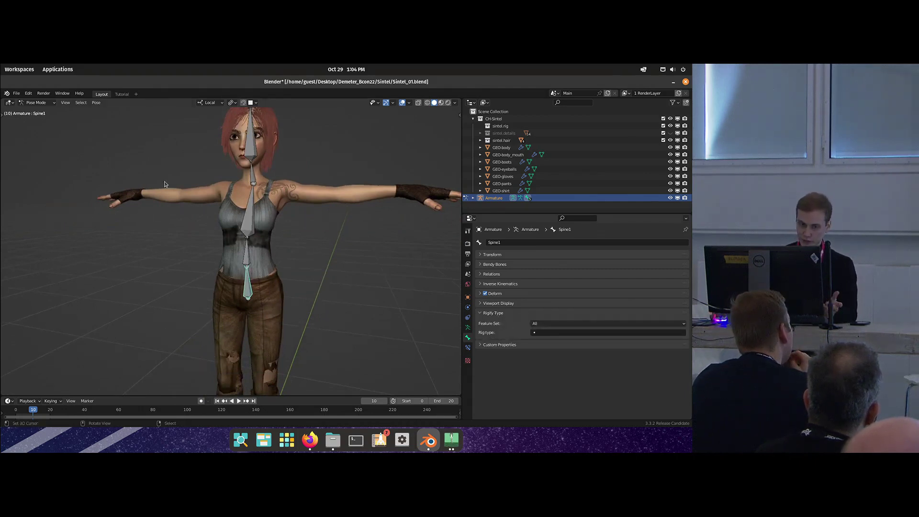
Open the add-on preferences and disable the missing object_batch_rename_datablocks script.
click(28, 94)
click(52, 203)
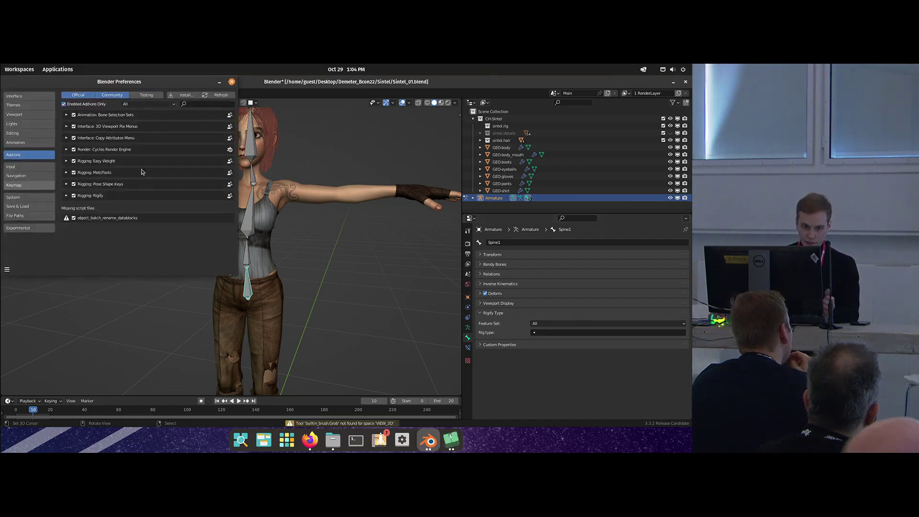
click(73, 218)
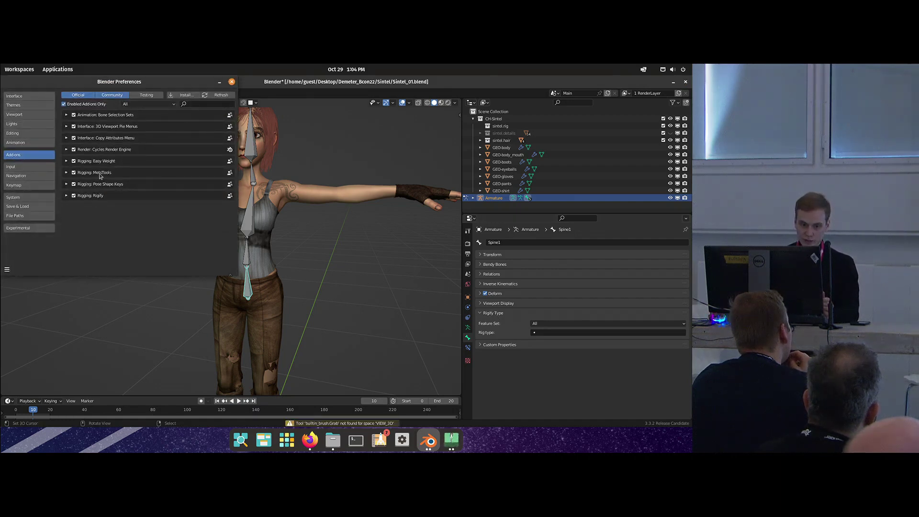
Expand the Rigify add-on's details and look over its installed feature sets.
click(77, 195)
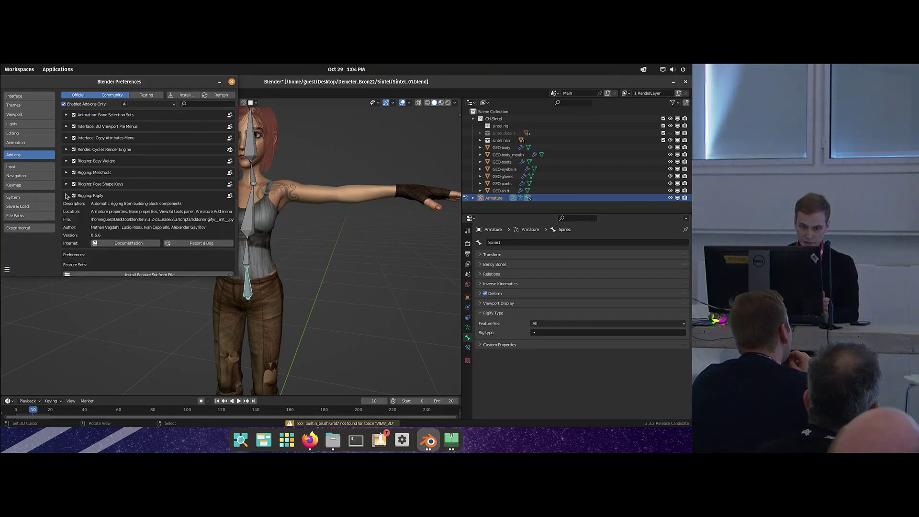
scroll(97, 163, down, 2)
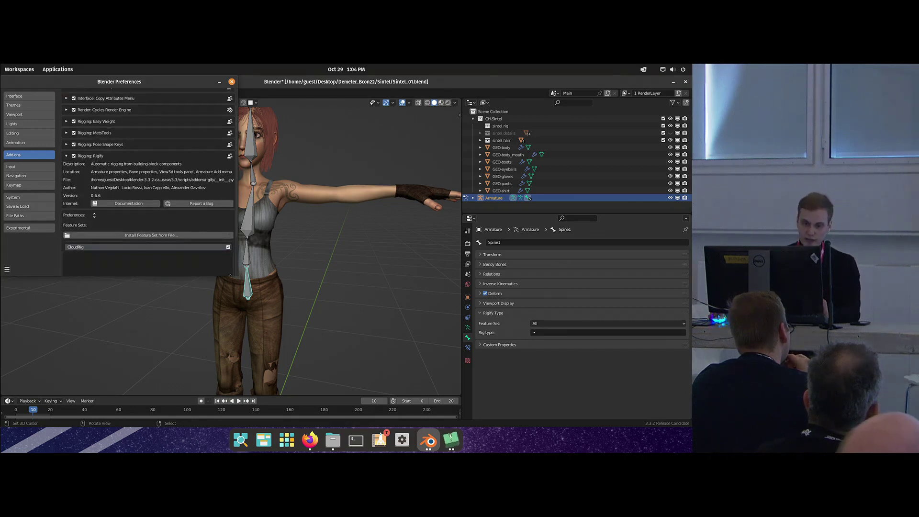
scroll(86, 220, down, 1)
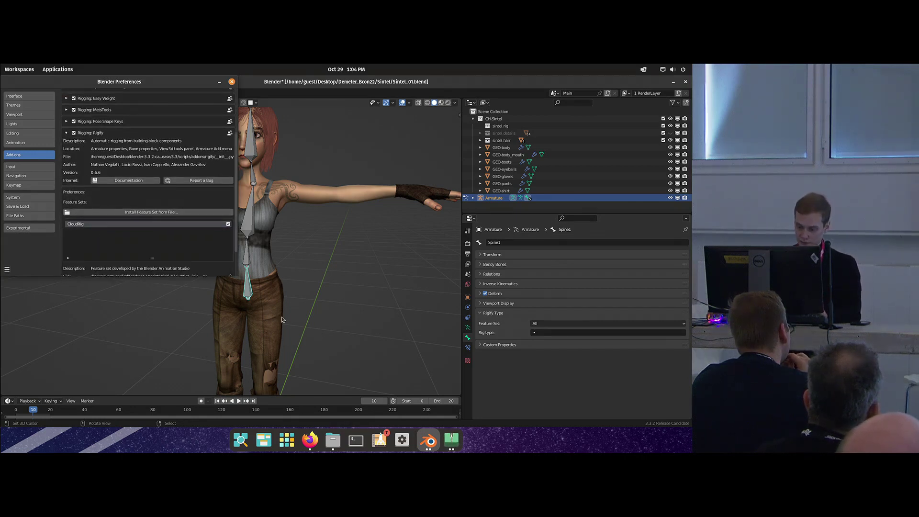
Switch to Firefox, search for "blender gitlab cloudrig" in a new tab and bring up the CloudRig GitLab page.
click(310, 439)
key(ctrl+t)
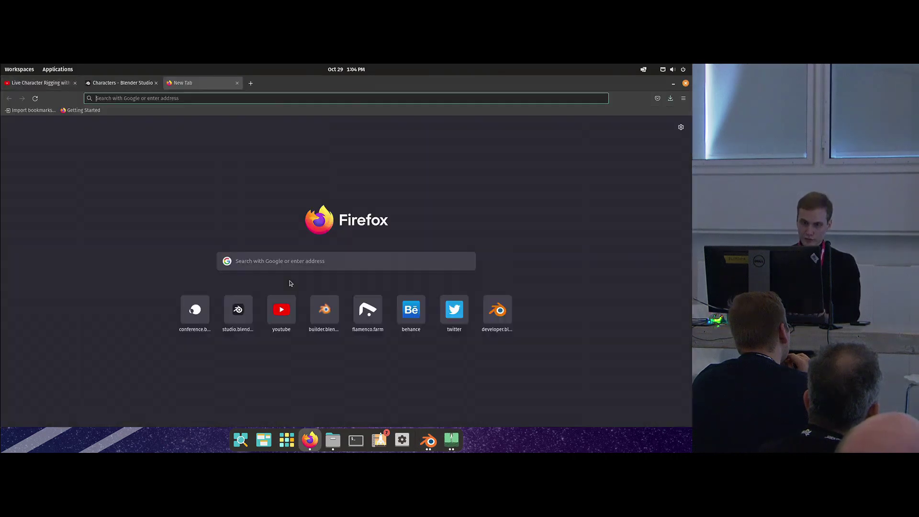
text(blender gitlab cloudrig)
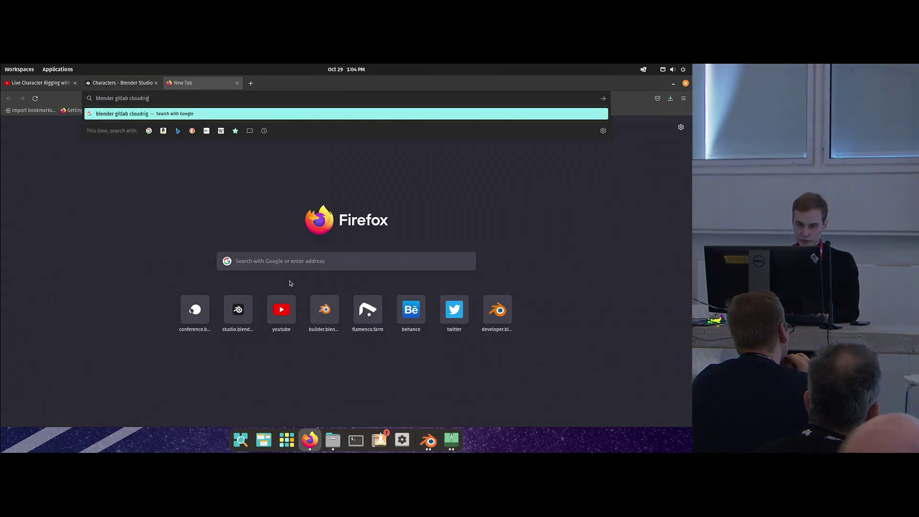
key(Return)
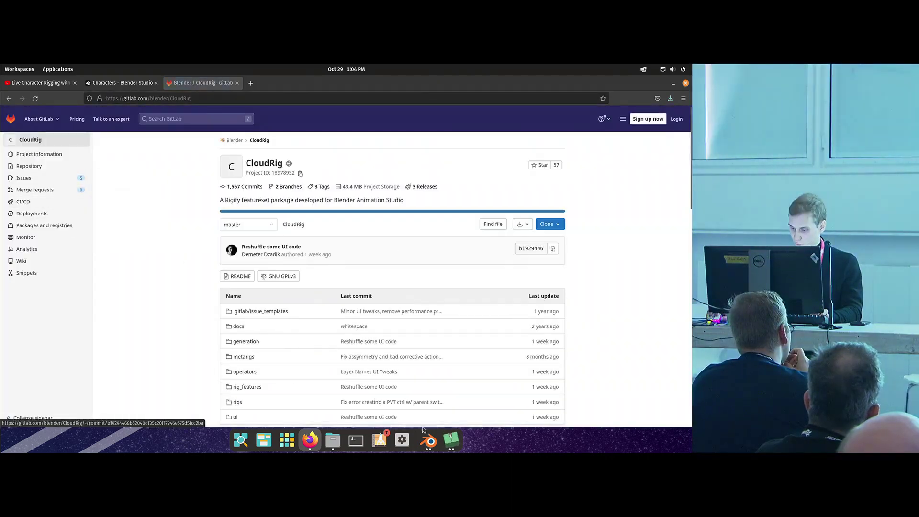
Switch back to the main Blender window, make it fullscreen and frame the Sintel character with its armature.
click(428, 440)
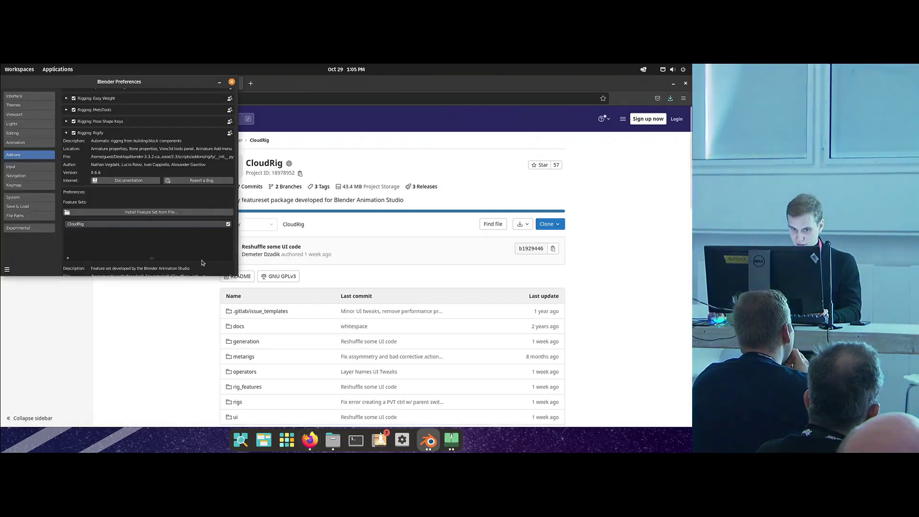
click(428, 439)
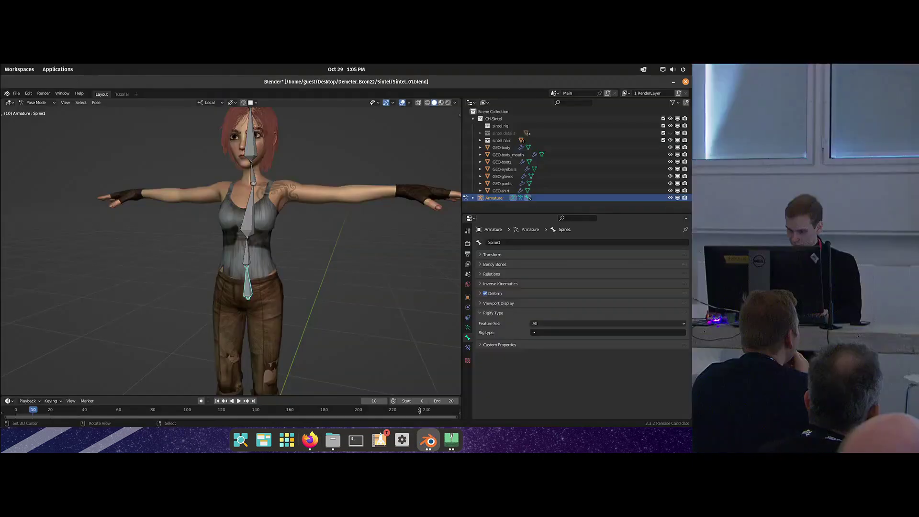
click(62, 93)
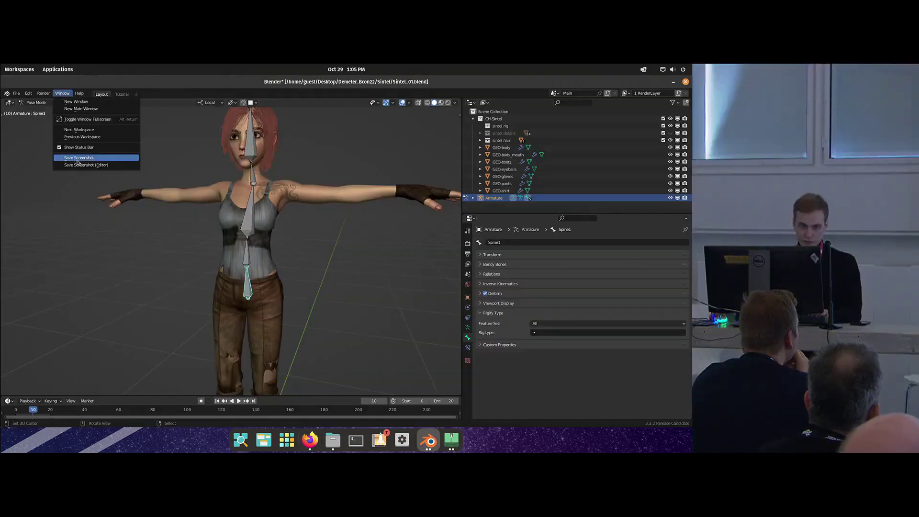
click(81, 120)
middle_drag(265, 212, 274, 231)
scroll(285, 216, down, 1)
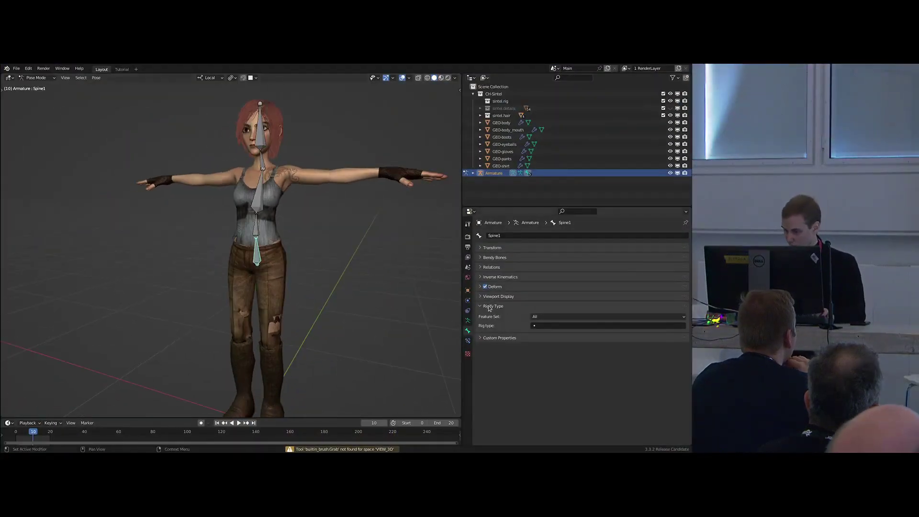
Assign the cloud_spine Rigify type to the Spine1 bone.
click(558, 326)
scroll(556, 362, down, 10)
scroll(556, 368, down, 8)
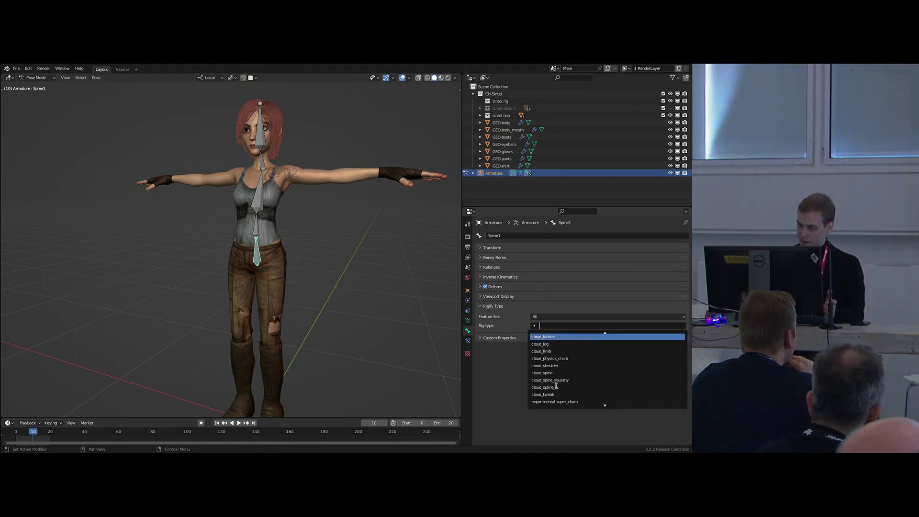
scroll(557, 373, up, 4)
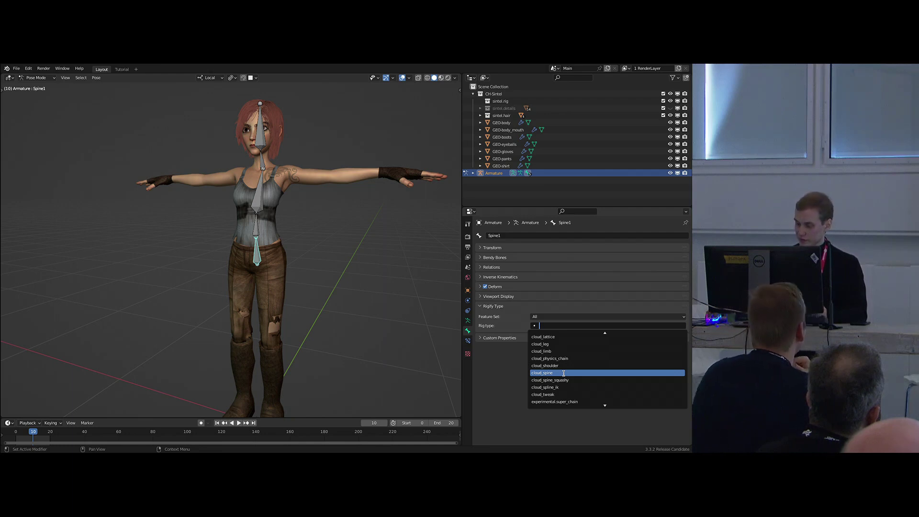
click(563, 373)
Look over the cloud_spine options for controls, bendy bones and appearance, and inspect the spine bones on the character.
scroll(507, 297, down, 3)
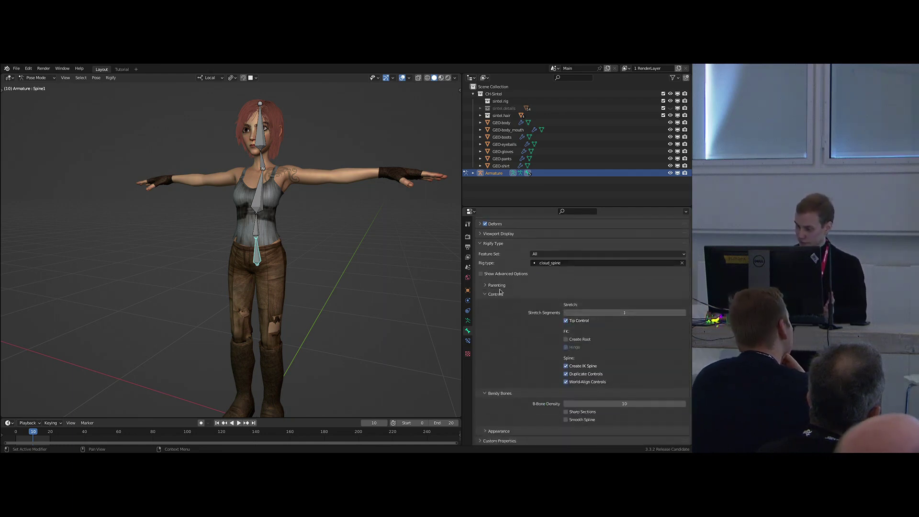
click(506, 292)
click(497, 357)
scroll(506, 315, down, 3)
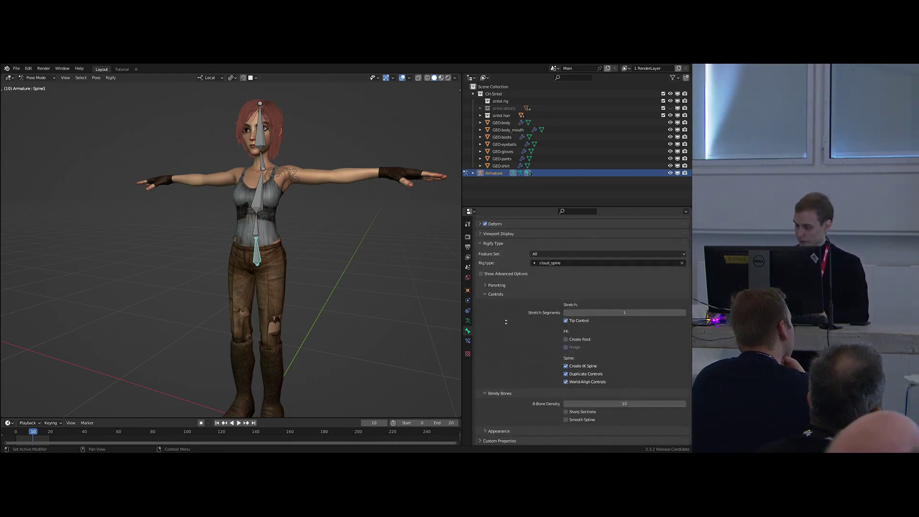
click(498, 431)
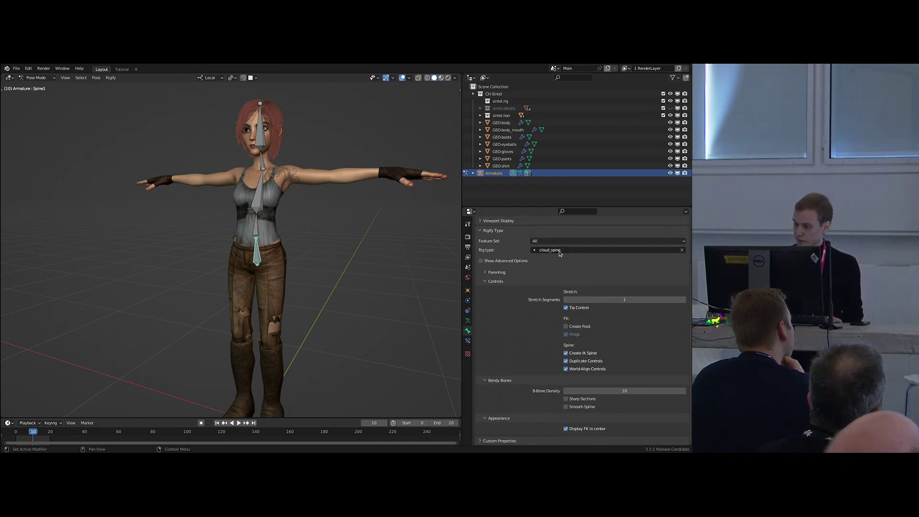
scroll(261, 283, up, 5)
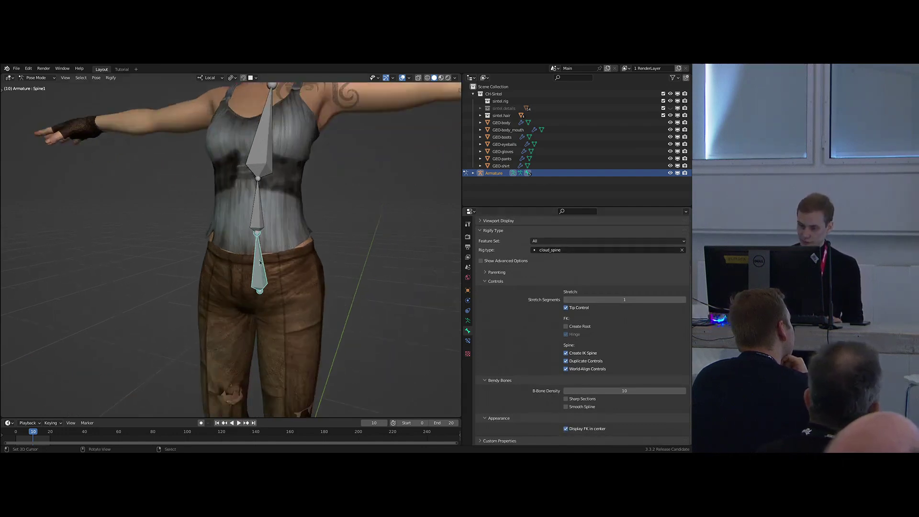
scroll(261, 284, down, 4)
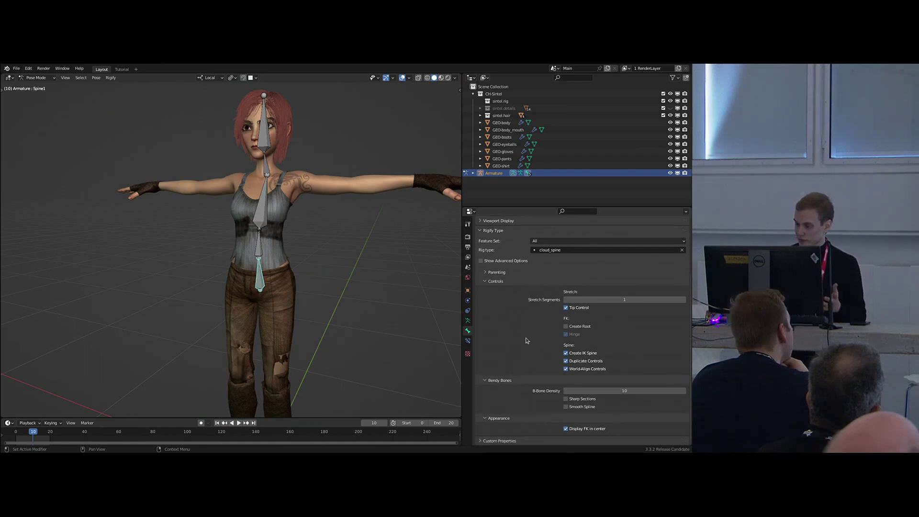
mouse_move(388, 318)
middle_down()
mouse_move(364, 317)
mouse_move(373, 318)
middle_up()
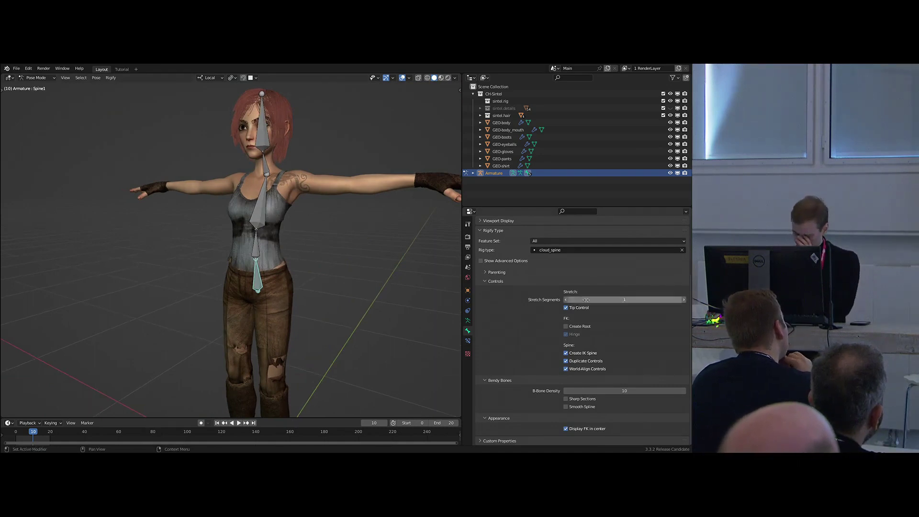
Generate the CloudRig control rig from the armature's Rigify settings.
click(467, 321)
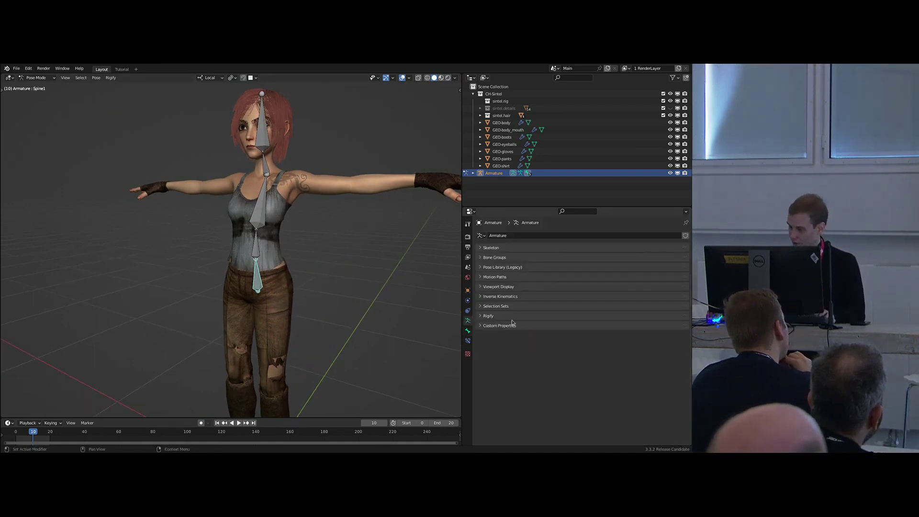
click(488, 315)
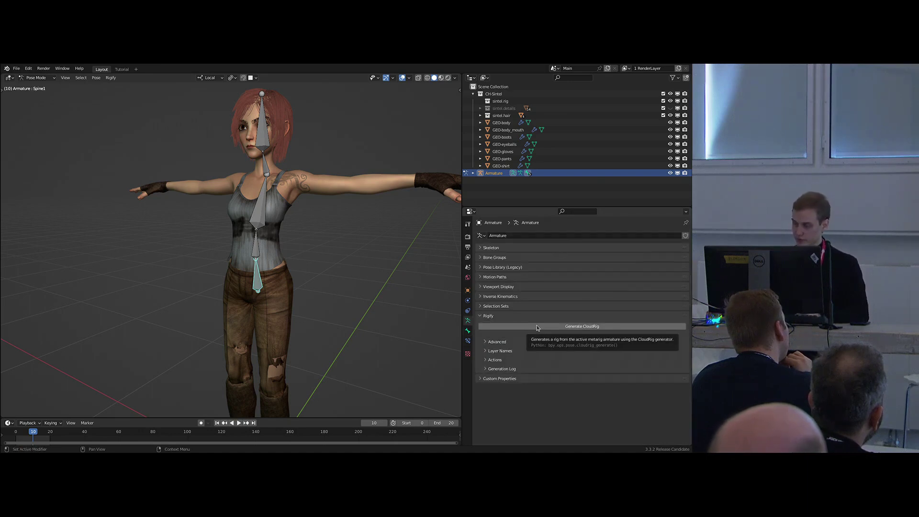
click(536, 328)
scroll(340, 307, down, 4)
middle_drag(339, 306, 277, 238)
click(277, 234)
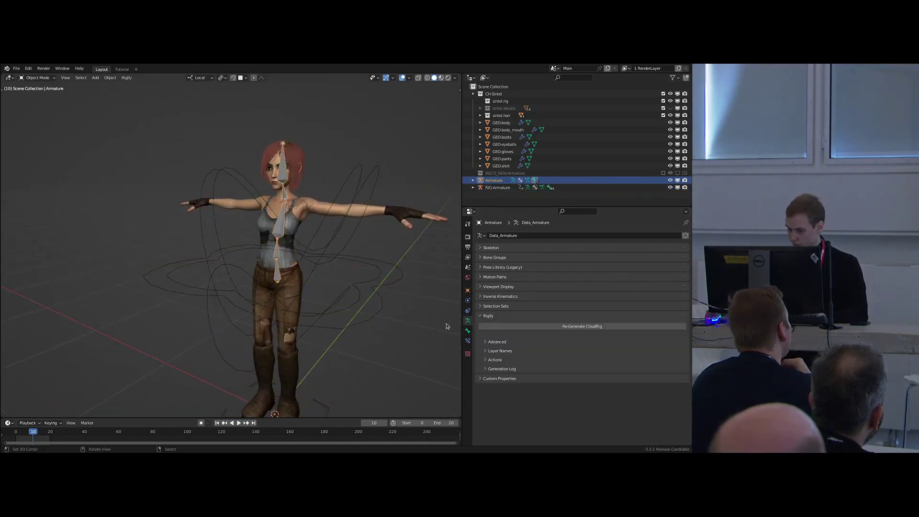
Set the metarig's bones to display as B-Bone in the viewport.
click(498, 287)
click(575, 297)
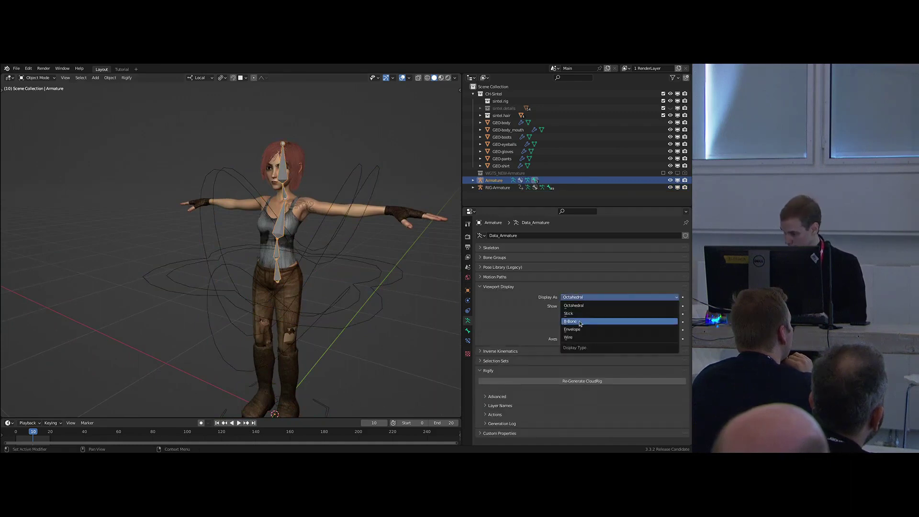
click(579, 322)
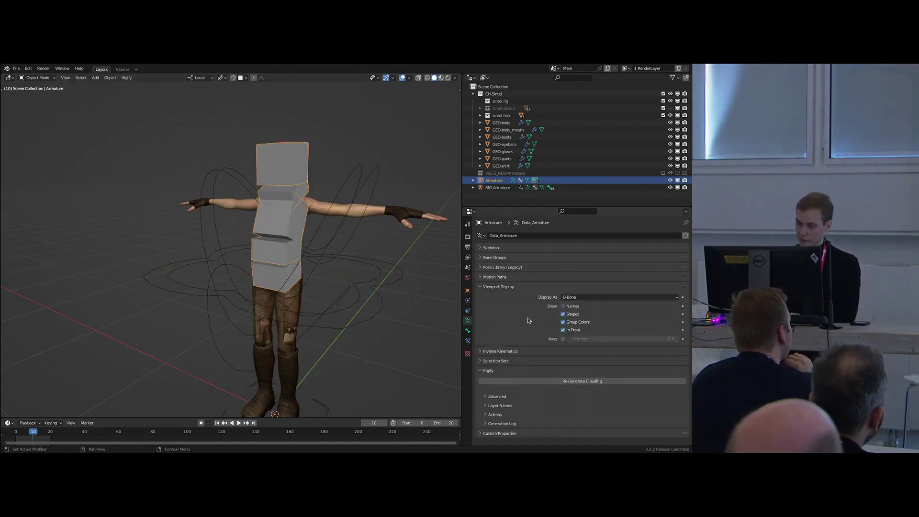
Select the metarig's bones from Spine1 to Head in Pose Mode and scale their B-Bone display size to about 0.13.
click(274, 261)
right_click(269, 274)
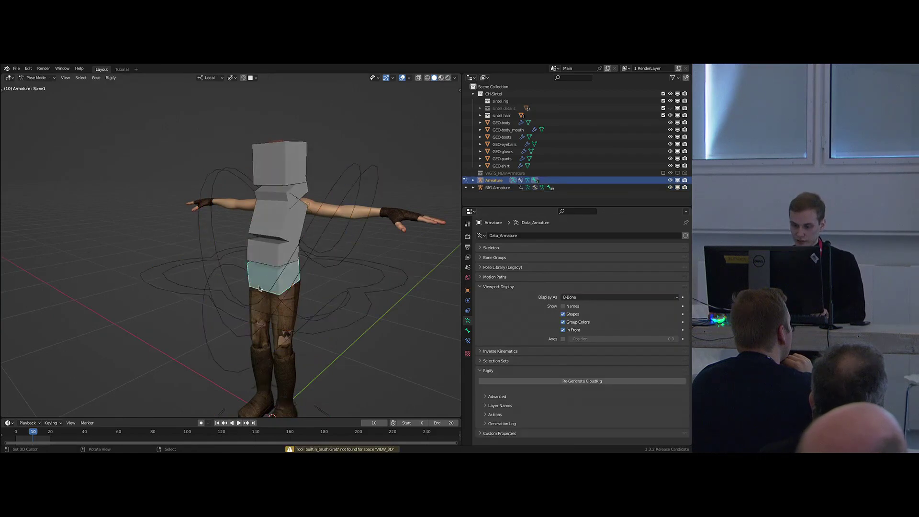
shift+right_click(268, 252)
shift+right_click(271, 216)
shift+right_click(275, 192)
shift+right_click(279, 170)
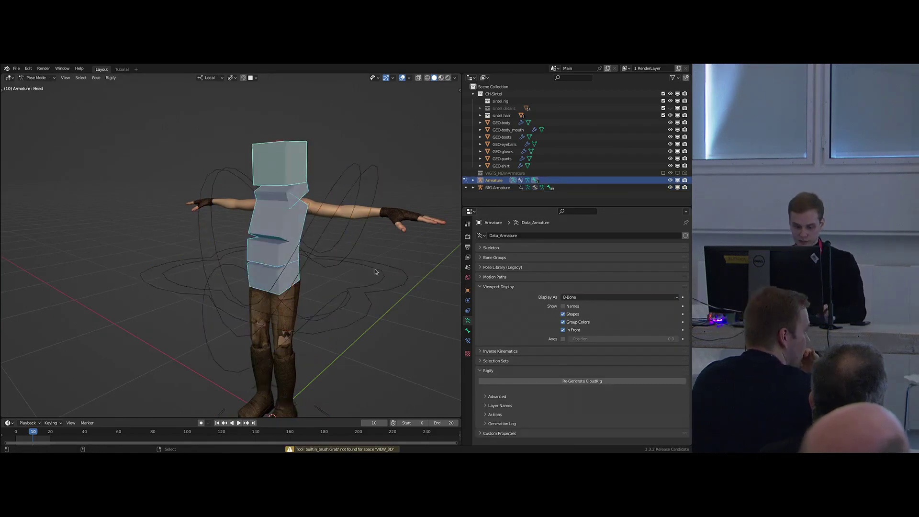
key(ctrl+alt+s)
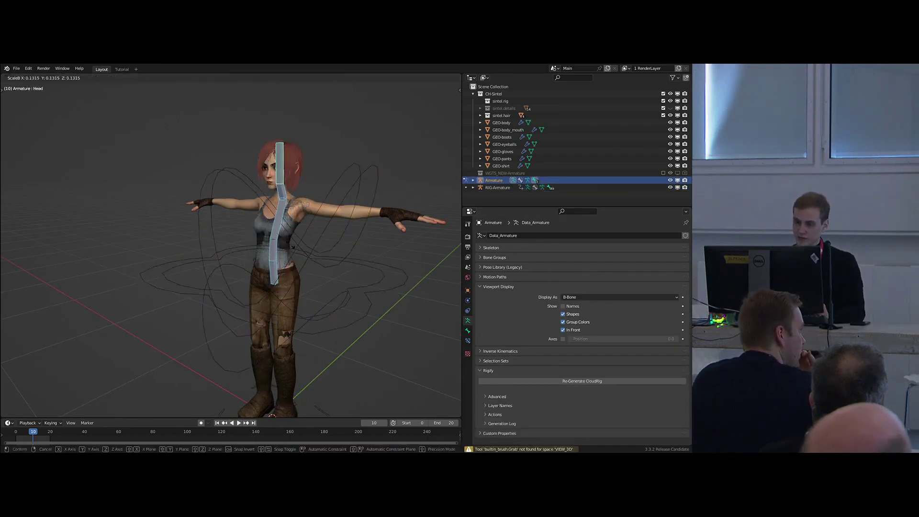
click(289, 246)
Look over the CloudRig hotkeys and the Spine2 bone's transform values in the viewport sidebar.
scroll(289, 247, up, 4)
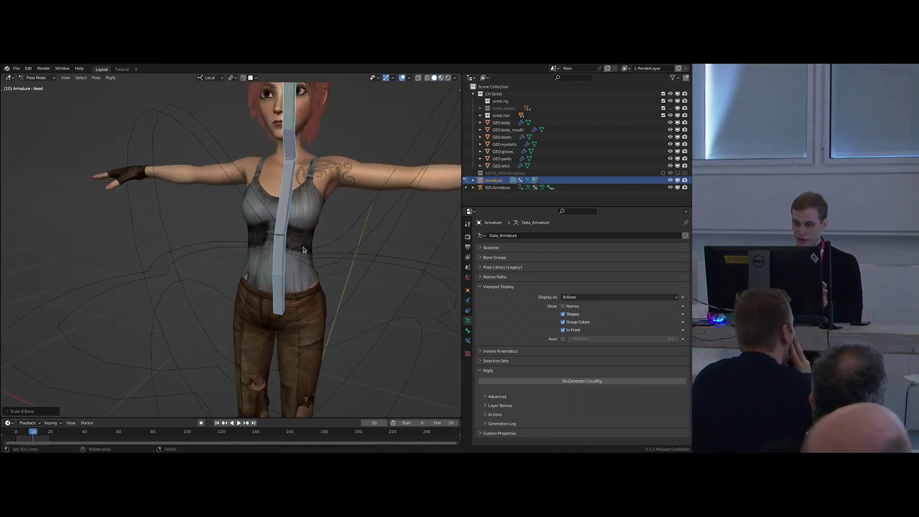
key(n)
click(280, 237)
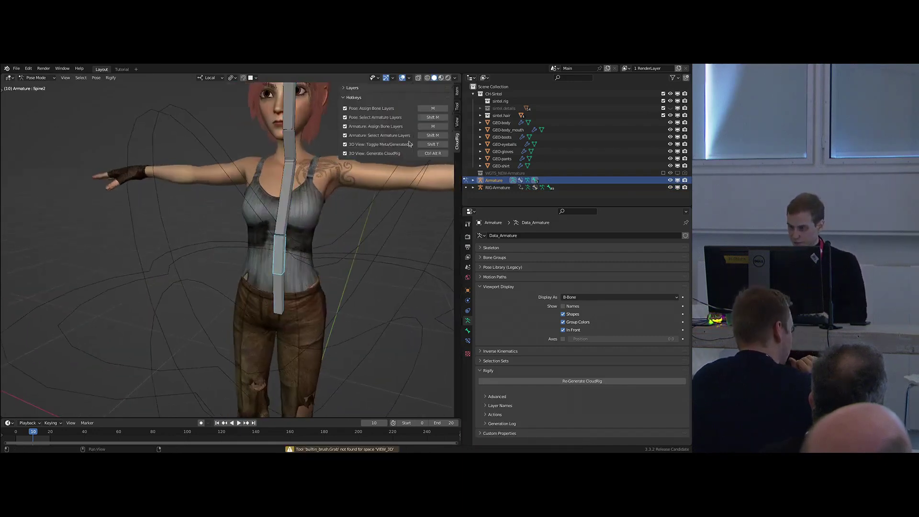
click(457, 92)
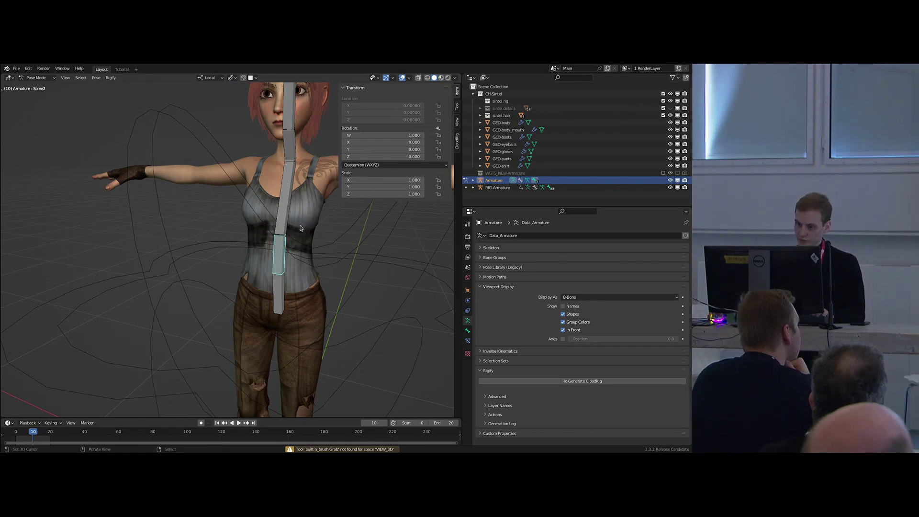
key(n)
scroll(311, 258, down, 3)
click(282, 272)
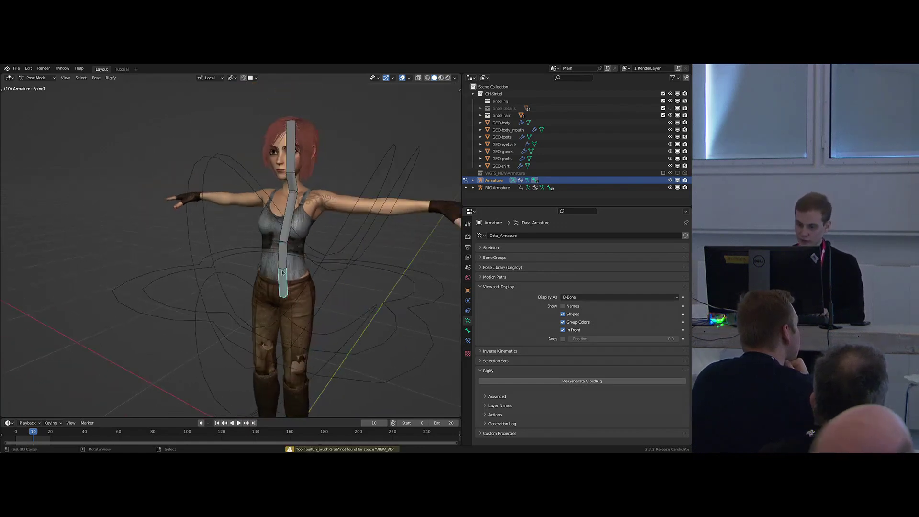
Toggle from the metarig to the generated rig and inspect its controls around the hips.
middle_drag(290, 216, 300, 253)
key(shift+t)
key(KP_1)
scroll(261, 270, up, 3)
scroll(286, 253, down, 3)
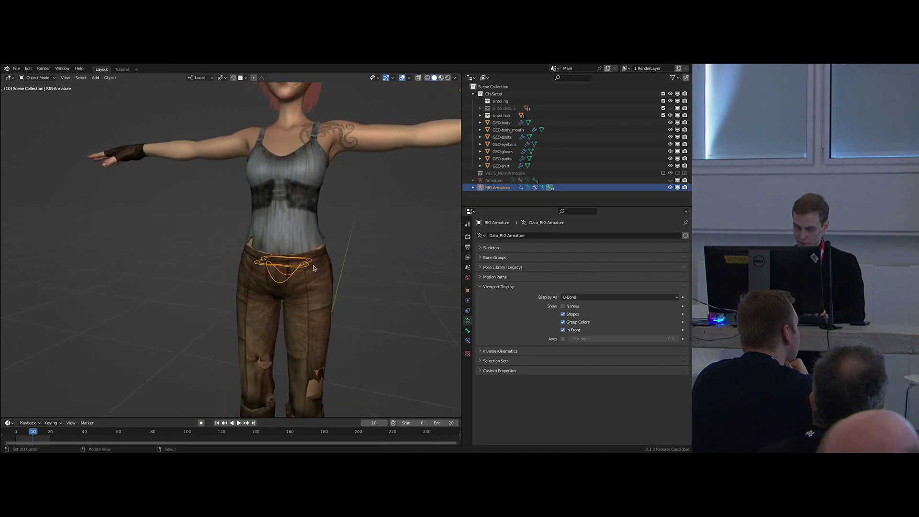
Return to the metarig in Pose Mode and thicken the B-Bone display of all spine, neck and head bones.
key(shift+t)
key(ctrl+Tab)
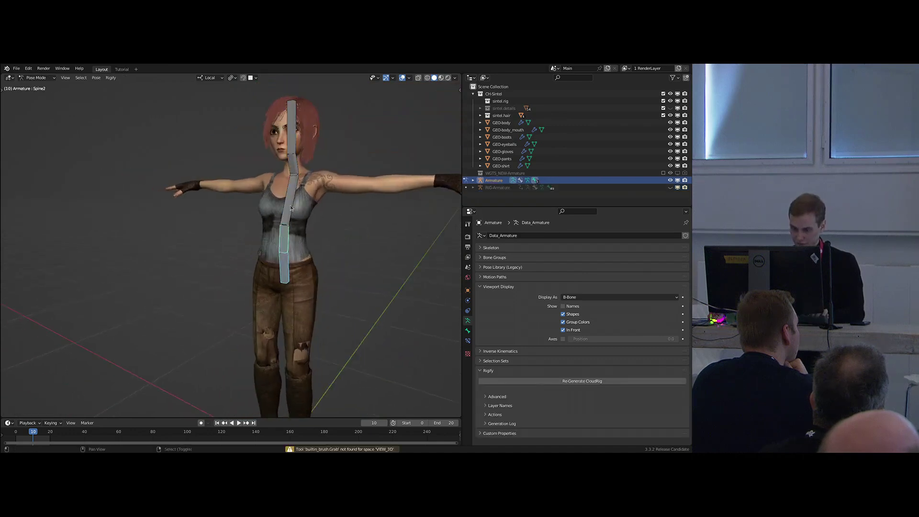
key(ctrl+Tab)
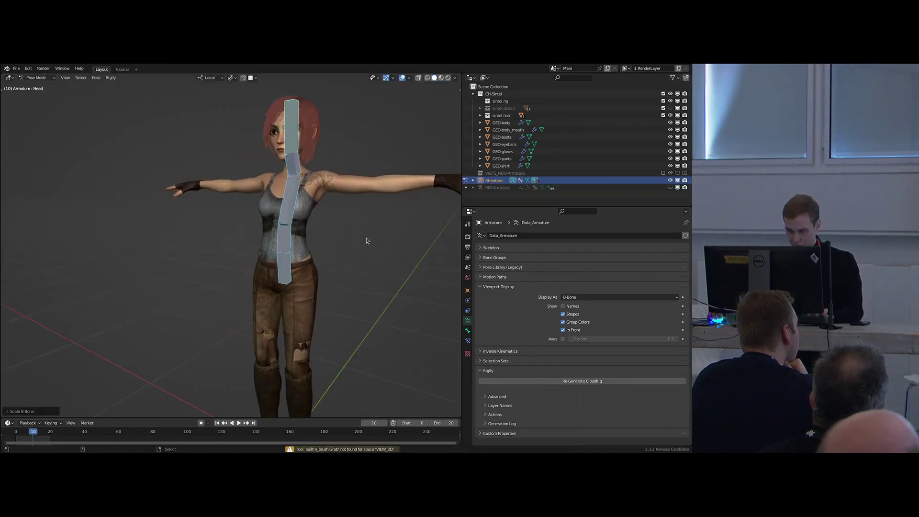
Toggle repeatedly between the metarig and the generated rig to compare them.
key(shift+t)
middle_drag(357, 242, 336, 260)
key(shift+t)
key(shift+t)
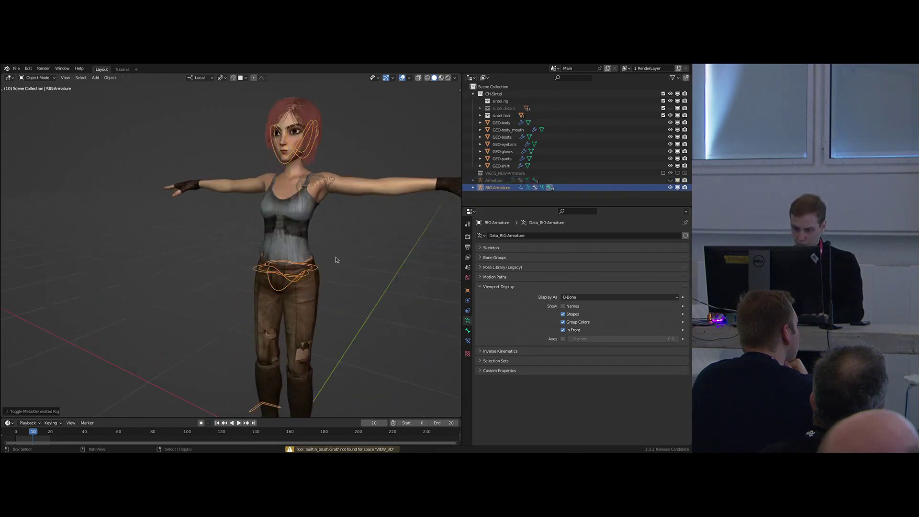
key(shift+t)
key(shift+t)
key(shift+t)
key(shift+t)
key(shift+t)
key(shift+t)
key(shift+t)
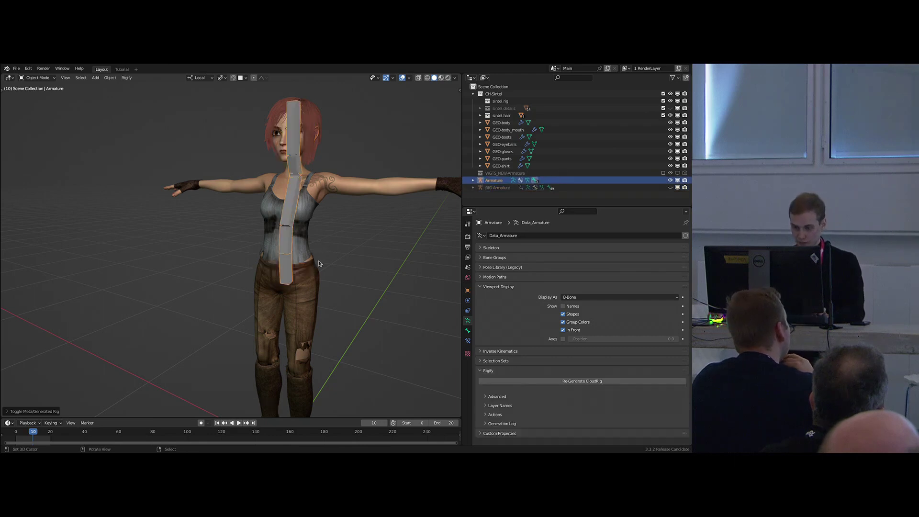
Thicken the B-Bone display of the three lower spine bones in Pose Mode and switch to the generated rig.
key(ctrl+Tab)
click(282, 239)
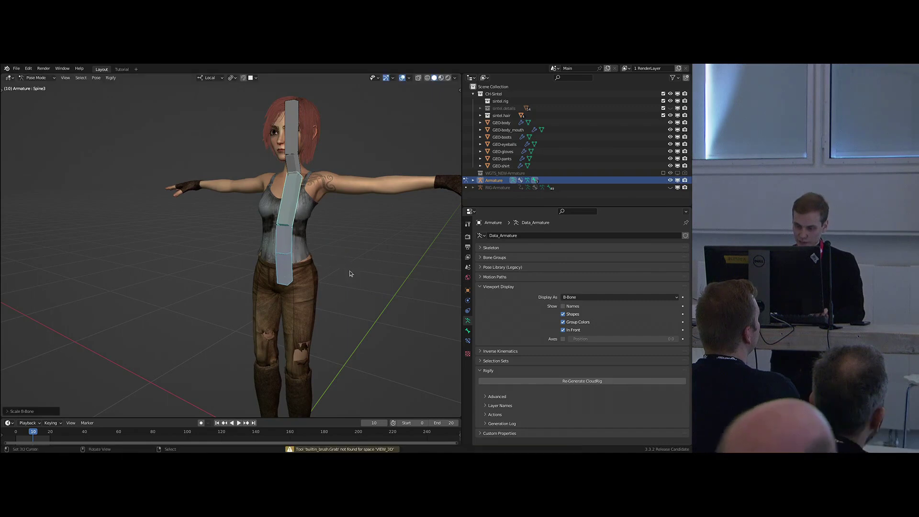
key(shift+t)
middle_drag(304, 257, 284, 224)
scroll(329, 263, down, 2)
scroll(321, 278, up, 2)
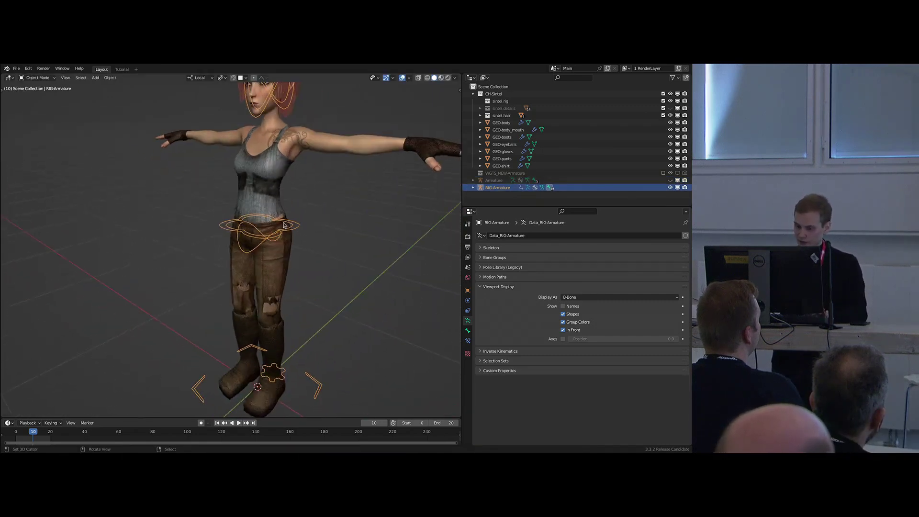
Rename the metarig object as META-Sintel and the generated rig object as RIG-Sintel.
double_click(488, 181)
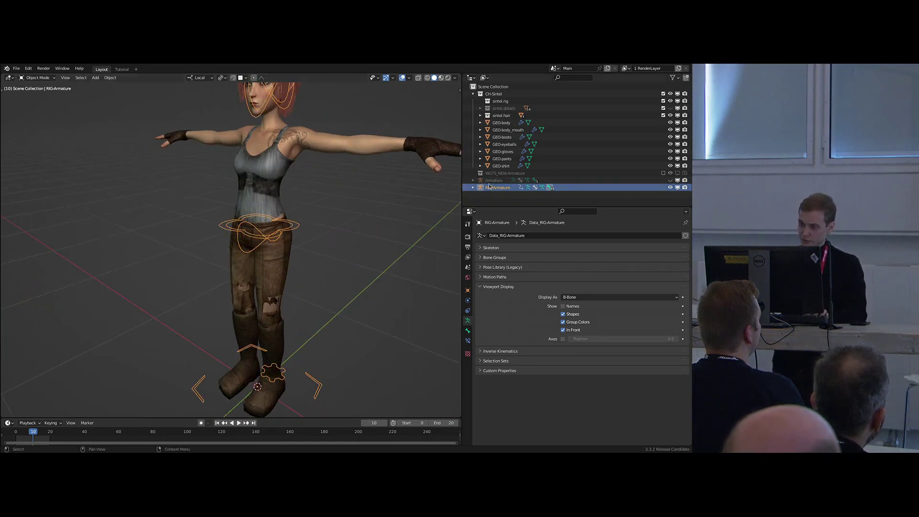
text(META-Sintel)
key(Return)
double_click(503, 188)
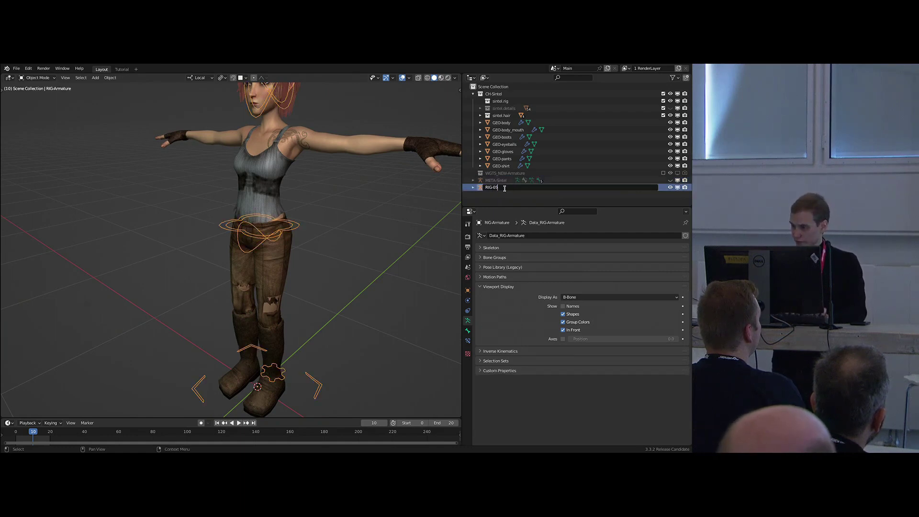
key(Return)
Put RIG-Sintel in Pose Mode and select the MSTR-P-Spine1_Torso control around the hips.
middle_drag(359, 243, 386, 244)
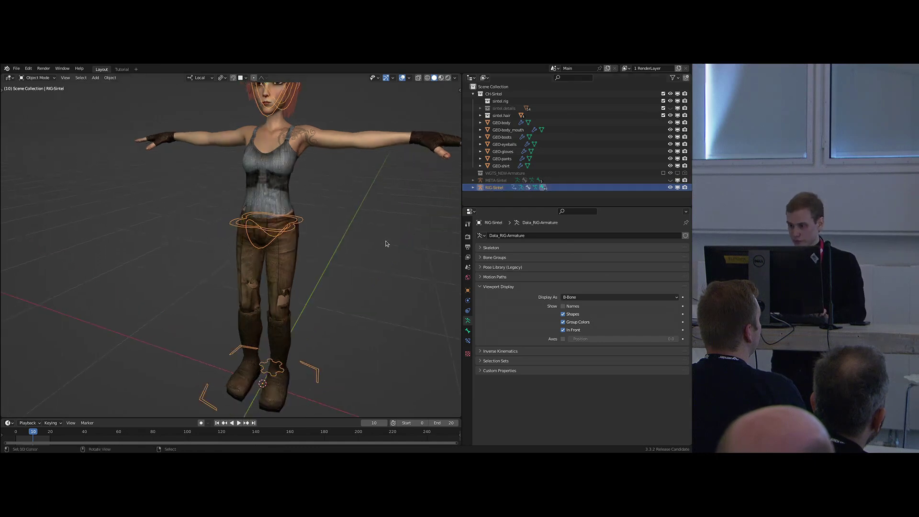
scroll(314, 250, down, 1)
key(Tab)
scroll(307, 227, up, 1)
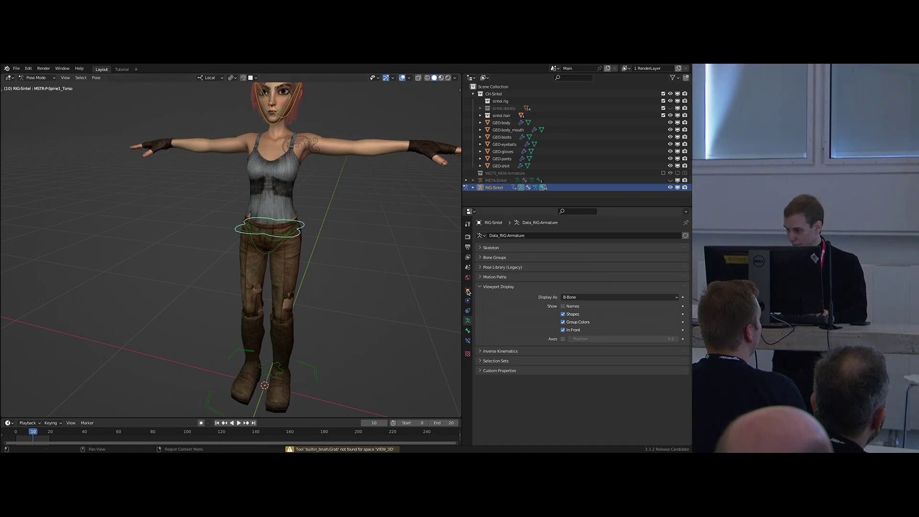
scroll(292, 253, up, 2)
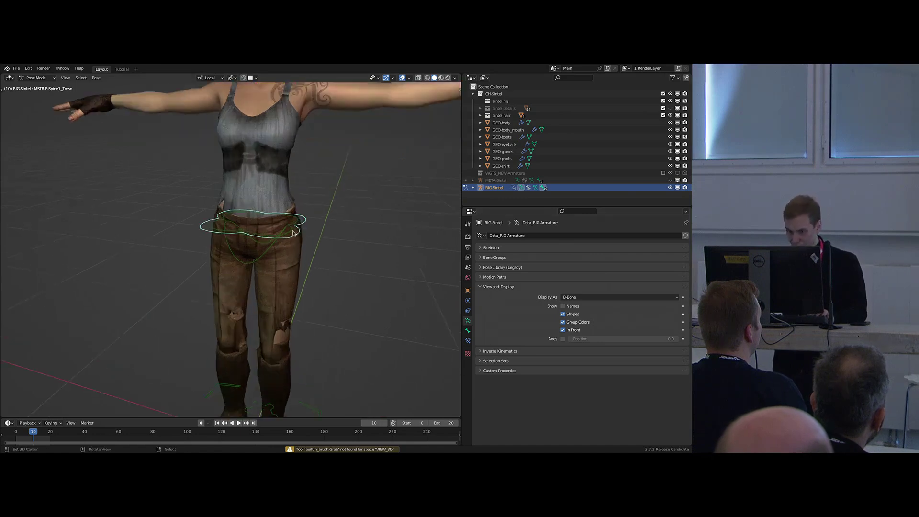
click(302, 233)
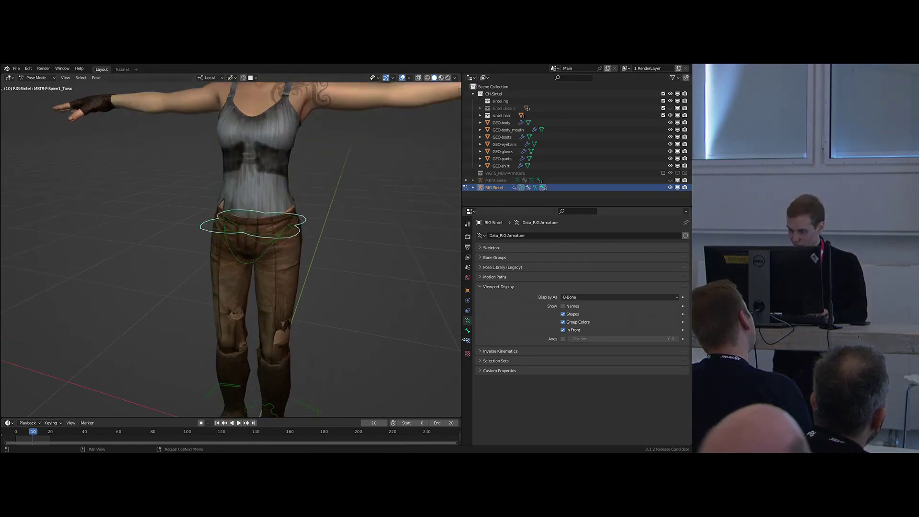
click(497, 286)
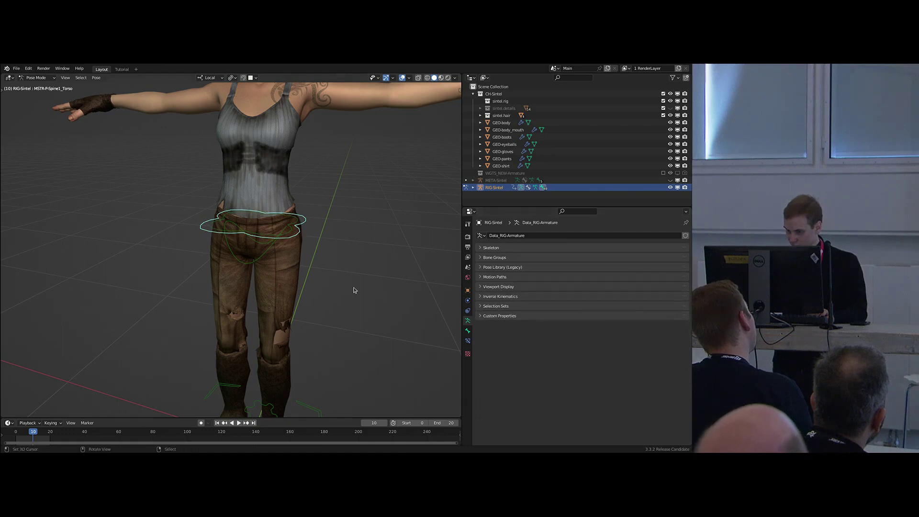
right_click(286, 233)
right_click(286, 232)
right_click(287, 233)
right_click(299, 234)
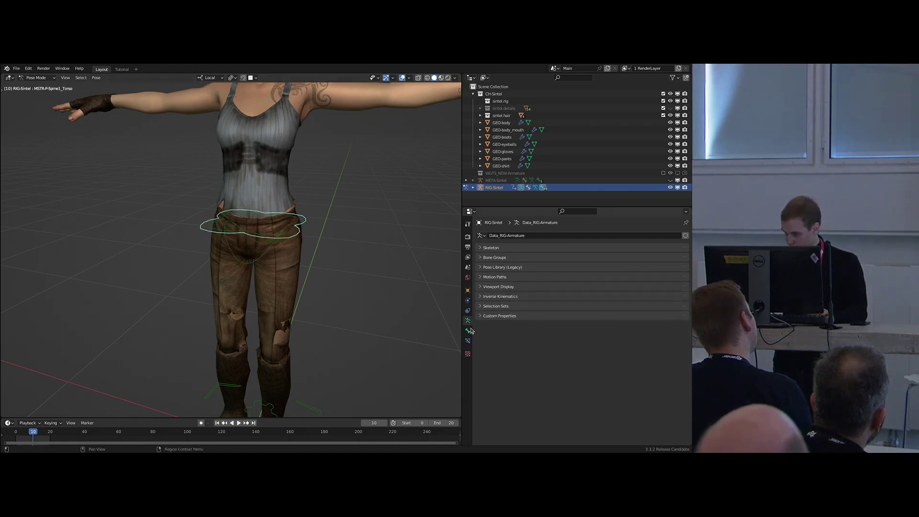
Switch to the metarig and disable Unified Select/Active Colors in CloudRig's advanced generation settings.
right_click(288, 233)
right_click(288, 232)
key(shift+t)
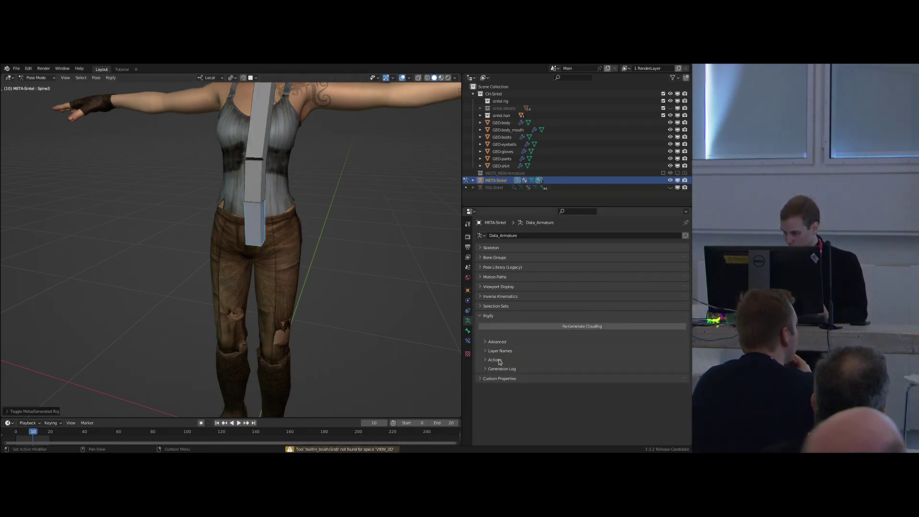
click(496, 341)
scroll(550, 349, down, 4)
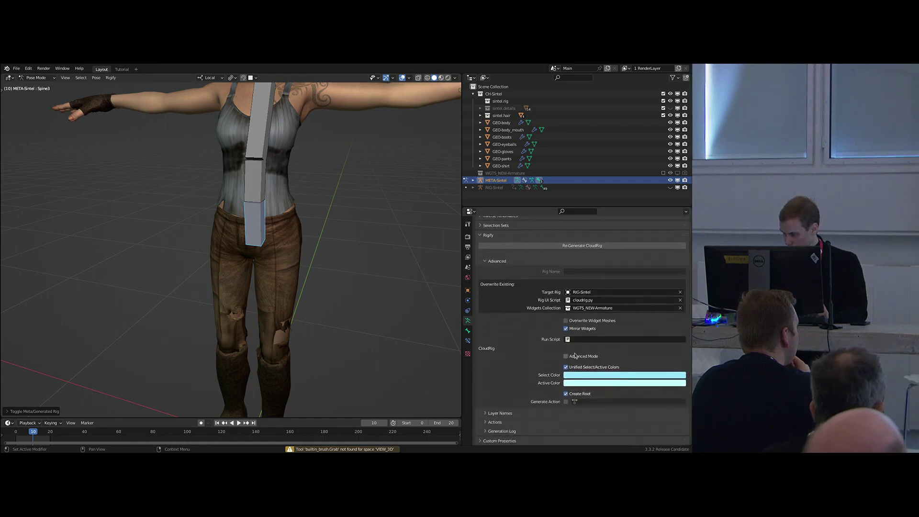
click(566, 367)
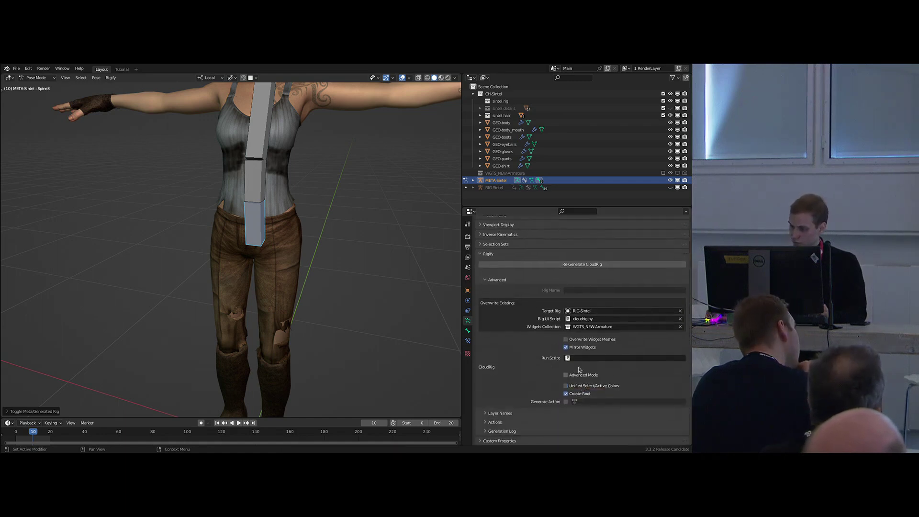
Regenerate the CloudRig and select the MSTR-Spine1_Hips control in Pose Mode.
middle_drag(364, 287, 338, 287)
key(ctrl+alt+r)
key(ctrl+Tab)
right_click(290, 234)
right_click(290, 233)
key(ctrl+z)
scroll(308, 251, down, 3)
middle_drag(308, 251, 296, 261)
scroll(295, 258, up, 3)
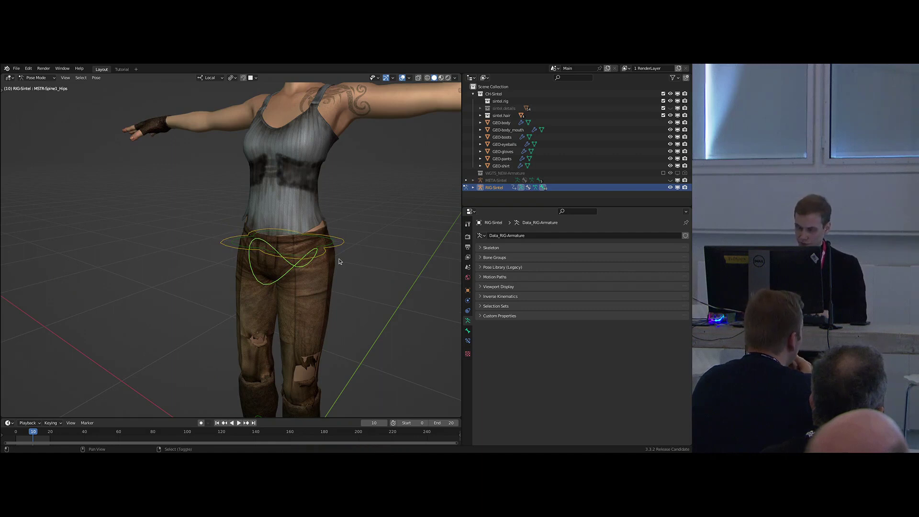
Make the IK, IK Secondary, FK, FK Secondary and Stretch layers visible, and enable hidden layers to show the $DEF layer.
key(shift+m)
drag(340, 261, 155, 191)
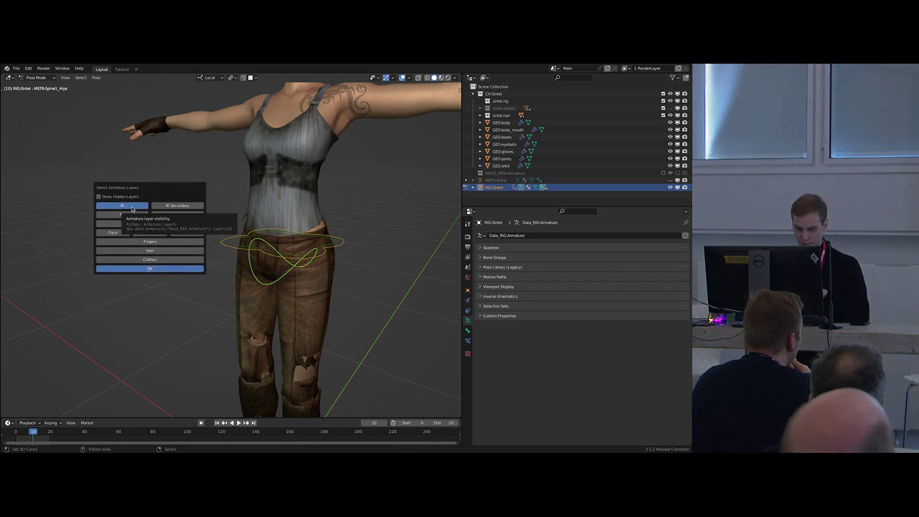
drag(154, 192, 155, 183)
click(139, 206)
click(151, 215)
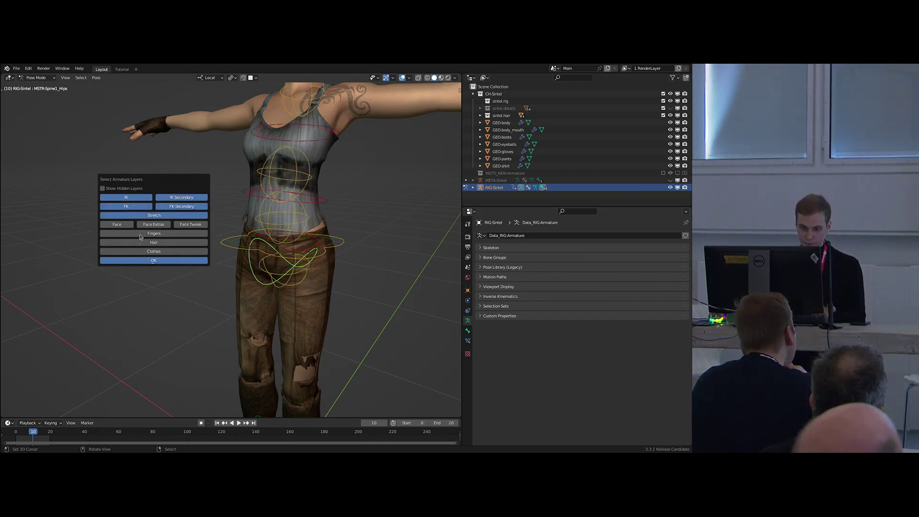
click(103, 188)
click(124, 262)
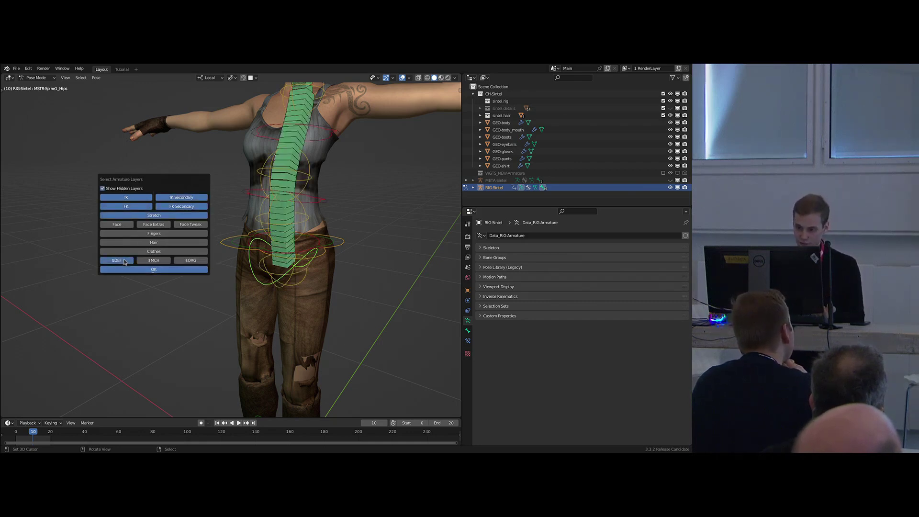
Try rotating the hips control and the FK-Spine3 control to test the spine's deform bones.
middle_drag(287, 252, 312, 256)
scroll(316, 256, up, 1)
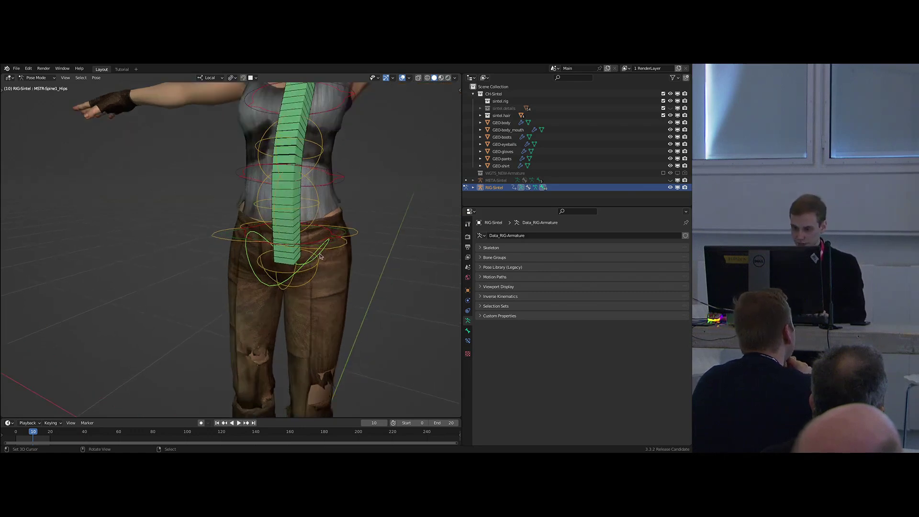
key(r)
right_click(312, 239)
scroll(316, 96, down, 1)
shift+middle_drag(316, 91, 286, 157)
scroll(293, 168, down, 3)
scroll(299, 186, up, 3)
click(300, 190)
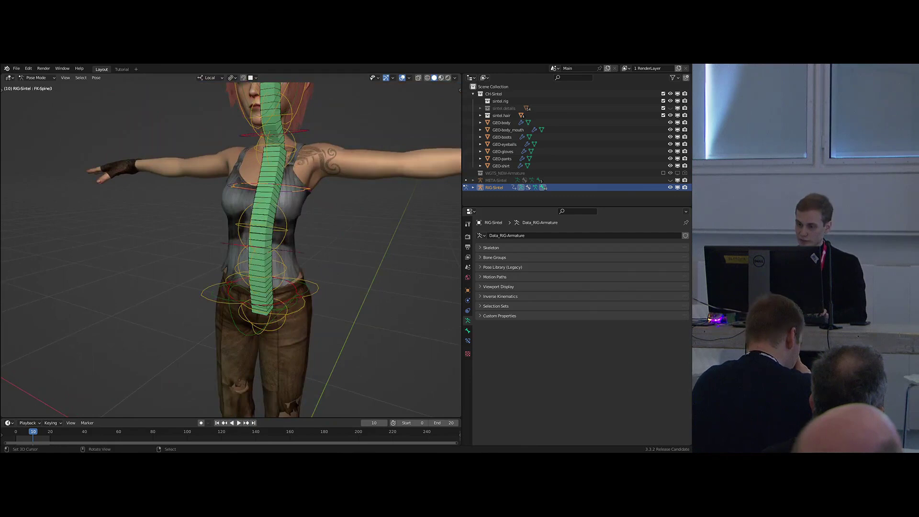
key(r)
right_click(334, 189)
Try moving the MSTR-P-Spine1_Chest control to test how the spine follows it.
shift+middle_drag(334, 189, 251, 160)
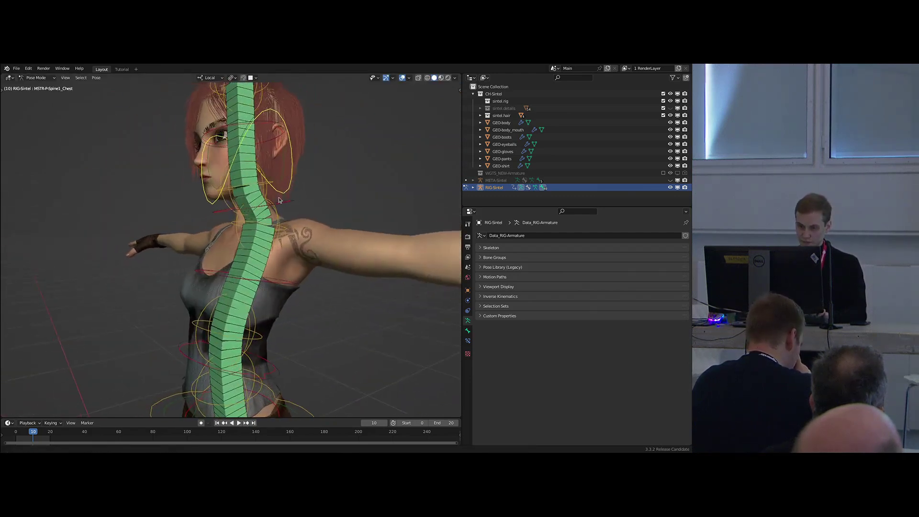
key(g)
right_click(246, 157)
scroll(249, 163, down, 3)
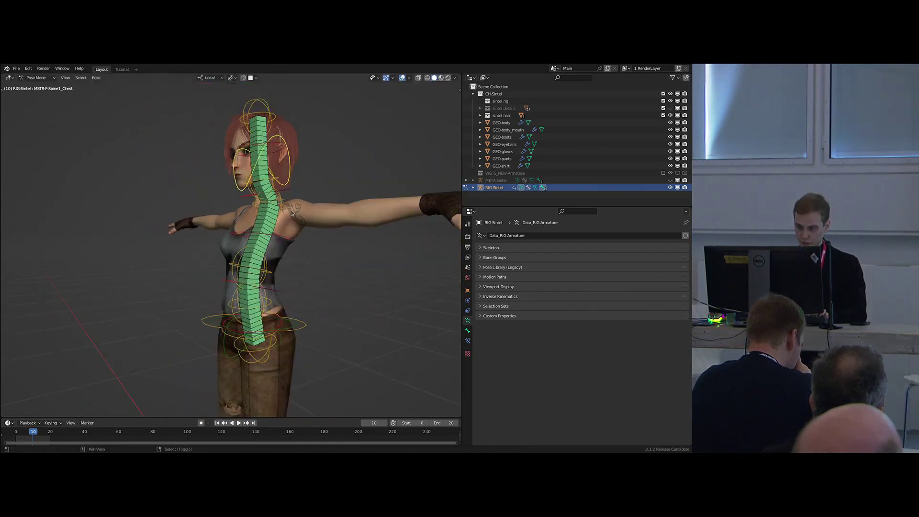
Show the generated rig's CloudRig settings in the viewport.
shift+middle_drag(304, 230, 304, 216)
key(n)
click(457, 143)
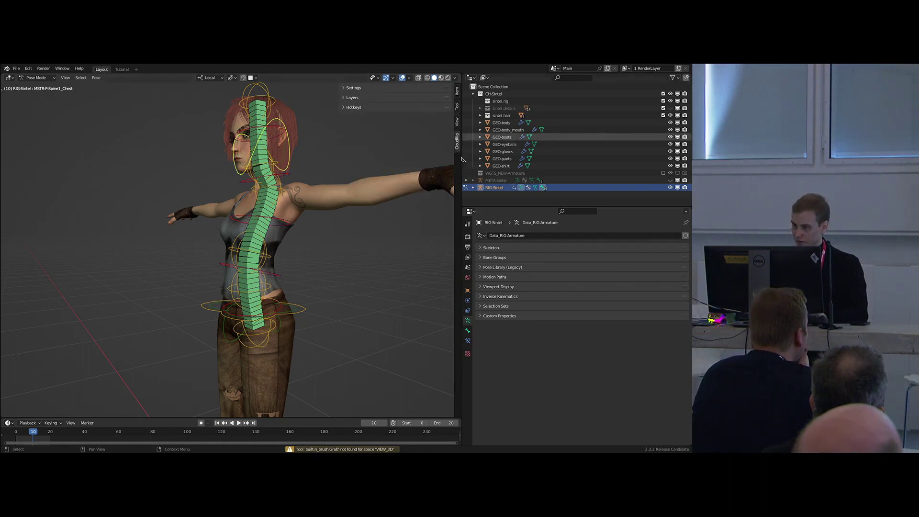
click(354, 88)
middle_drag(297, 215, 231, 209)
scroll(242, 218, down, 1)
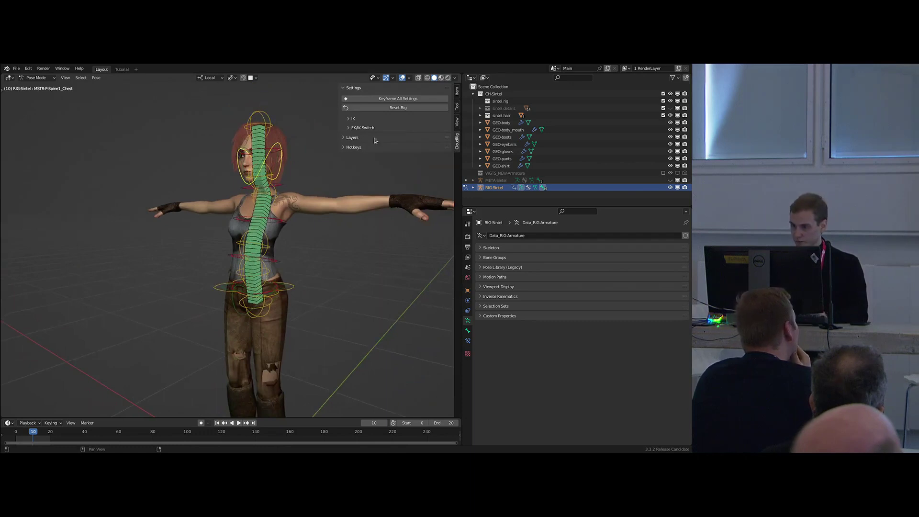
Look through the cloudrig.py script in a text editor and return that area to the Outliner.
key(shift+F11)
click(588, 78)
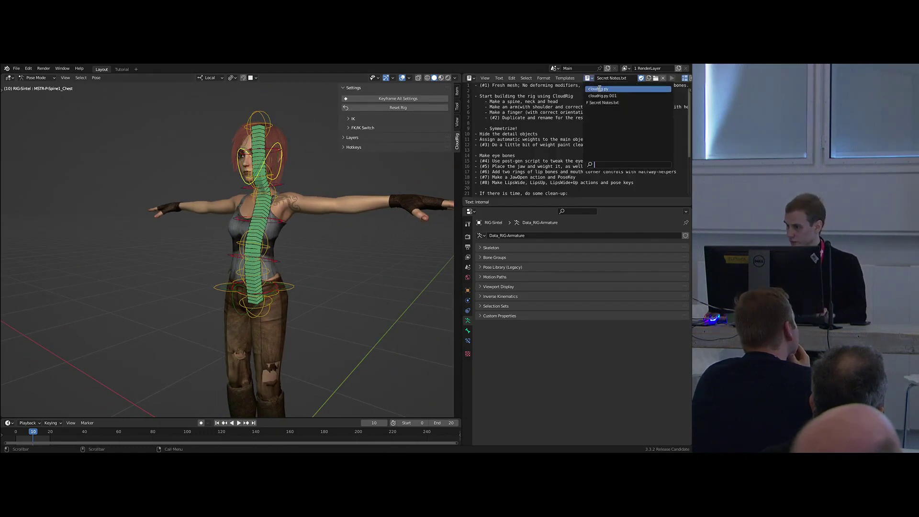
click(599, 88)
scroll(550, 132, down, 15)
scroll(550, 131, up, 20)
key(shift+F9)
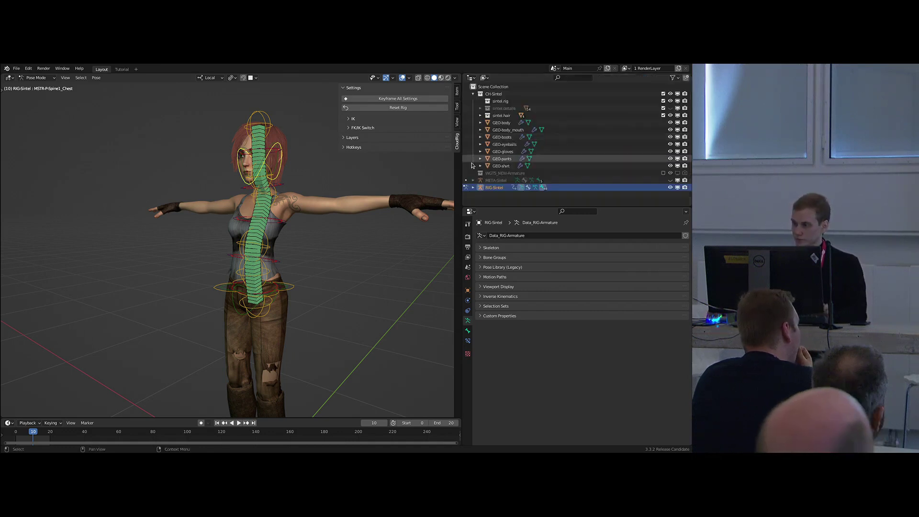
Glance at the rig's layer toggles and set the Spine1 FK/IK switch to 1.000.
click(352, 137)
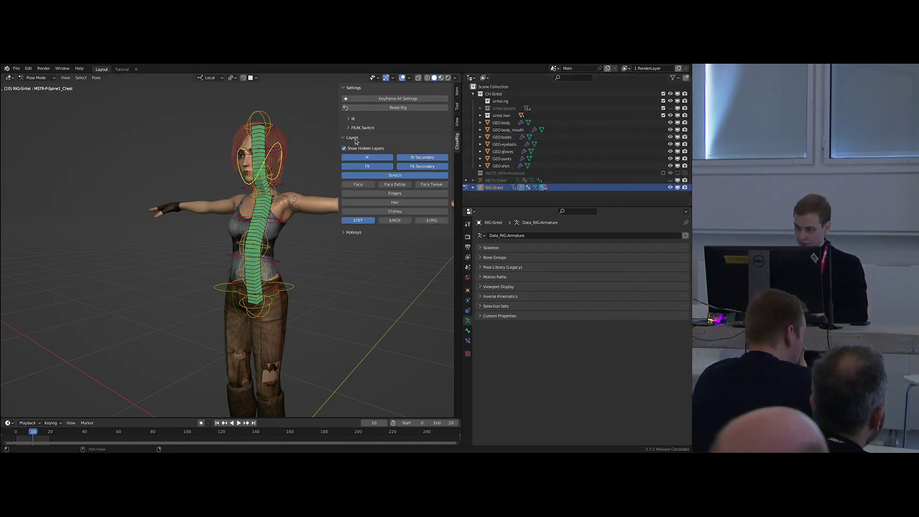
click(353, 138)
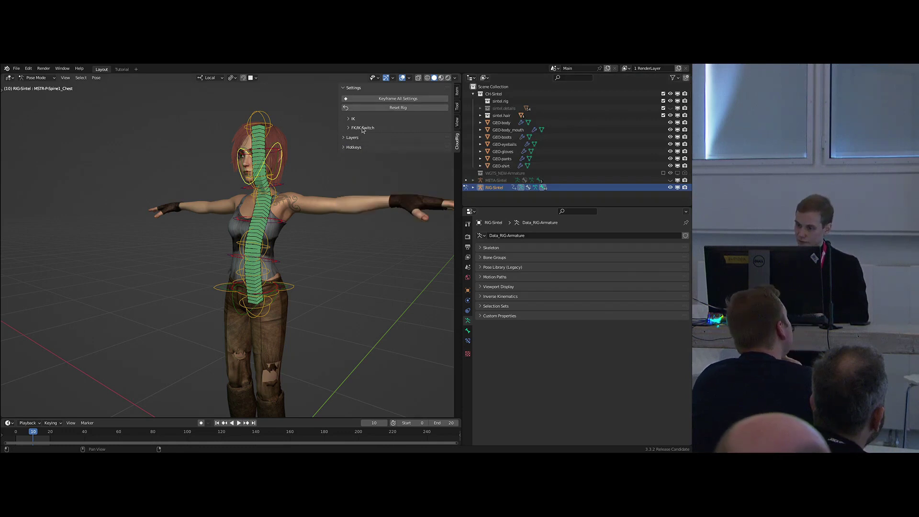
click(362, 128)
drag(355, 141, 448, 139)
Try moving the chest control with the IK spine active and hide the CloudRig settings.
middle_drag(331, 193, 300, 195)
key(g)
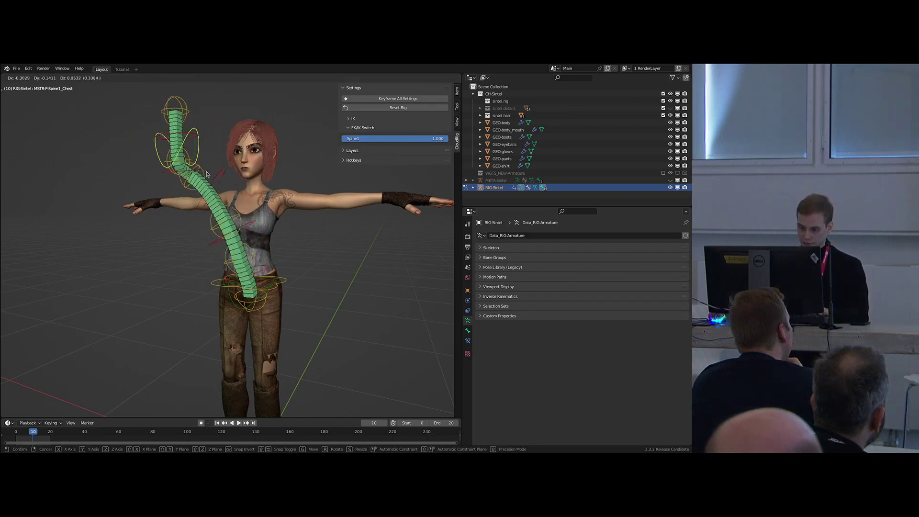
right_click(246, 209)
key(n)
middle_drag(274, 189, 283, 240)
scroll(255, 181, up, 3)
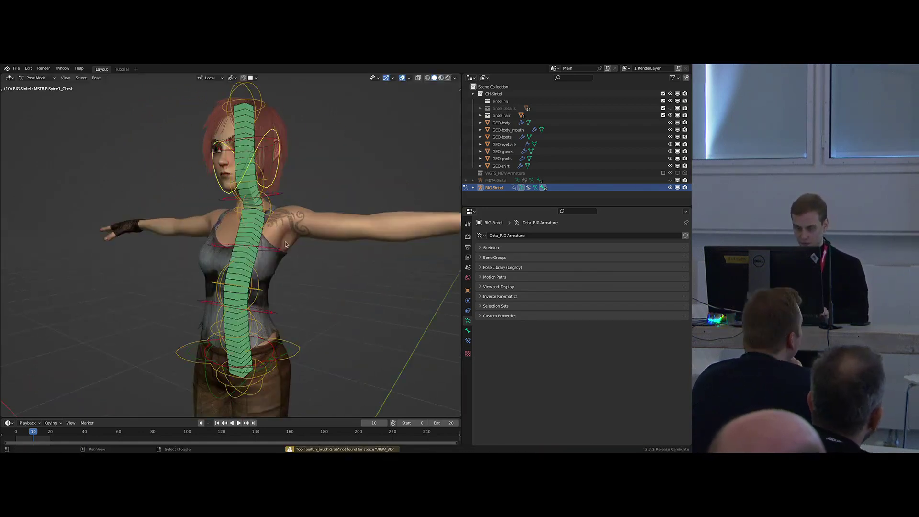
Switch to the metarig, select the Spine1 bone and display its Rigify type settings.
key(shift+t)
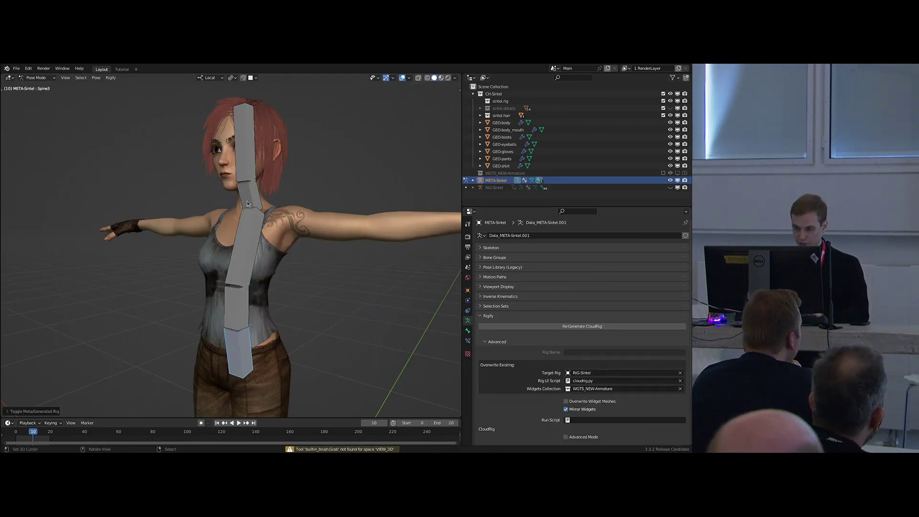
middle_drag(248, 204, 255, 320)
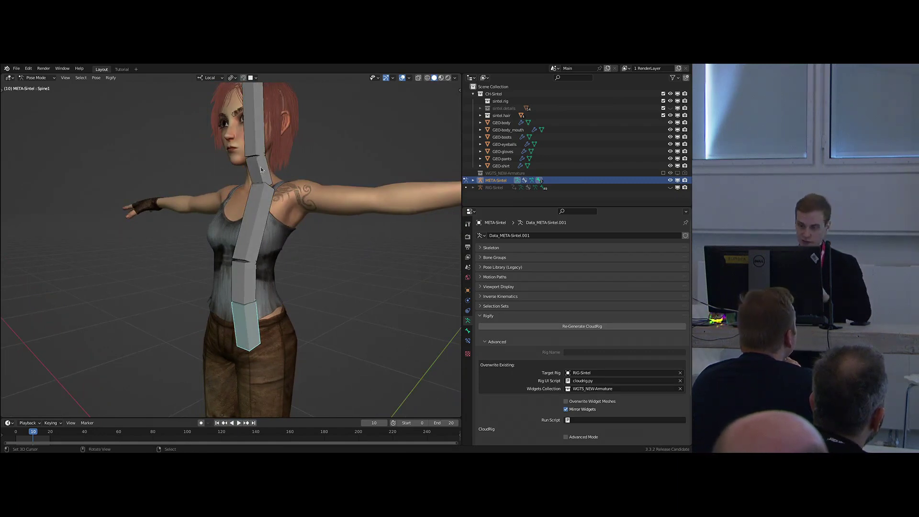
middle_drag(266, 234, 369, 266)
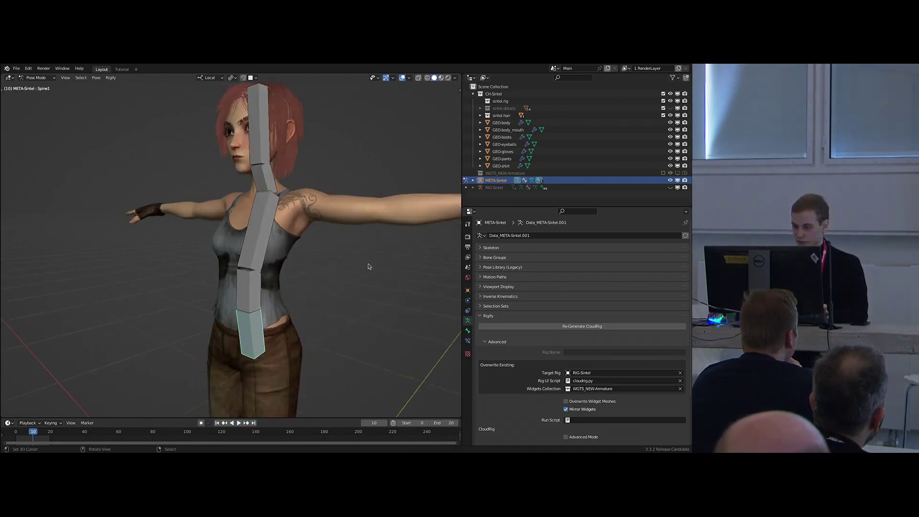
scroll(489, 299, down, 3)
click(488, 283)
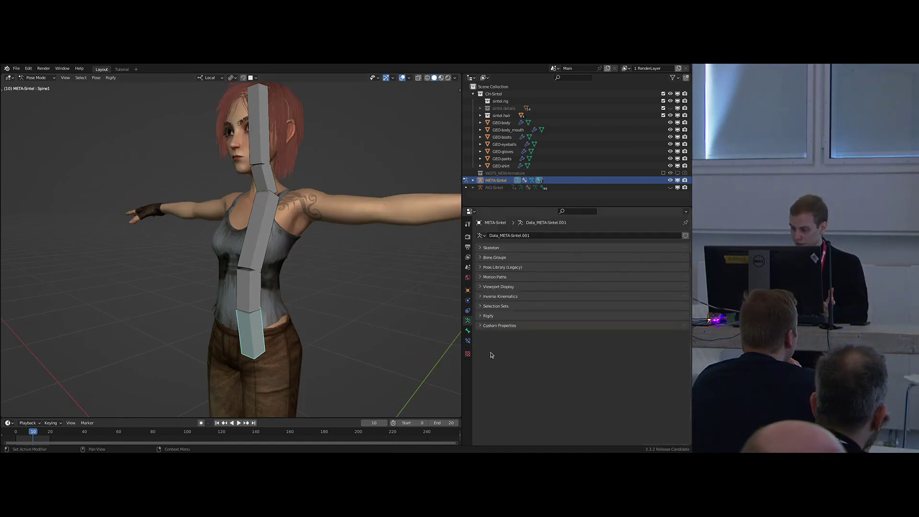
click(468, 331)
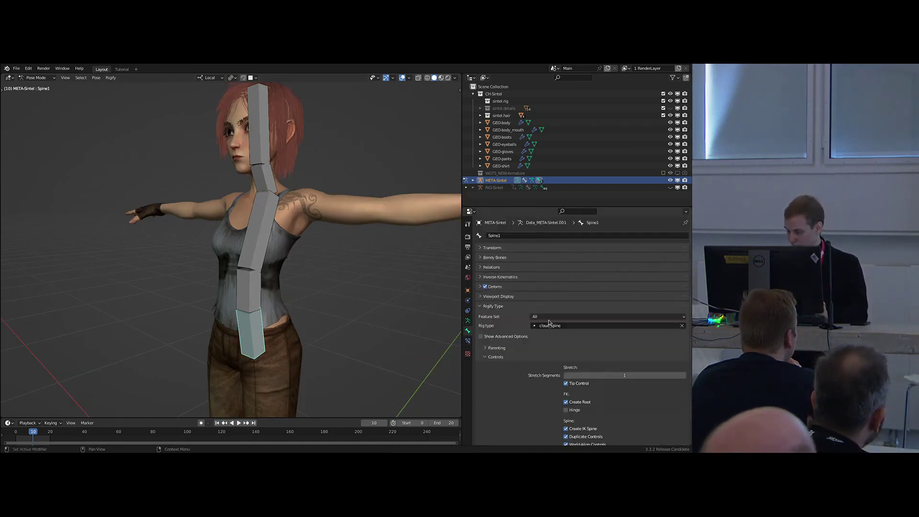
Sketch annotation strokes beside the metarig's spine and neck bones and erase them.
middle_drag(330, 296, 288, 300)
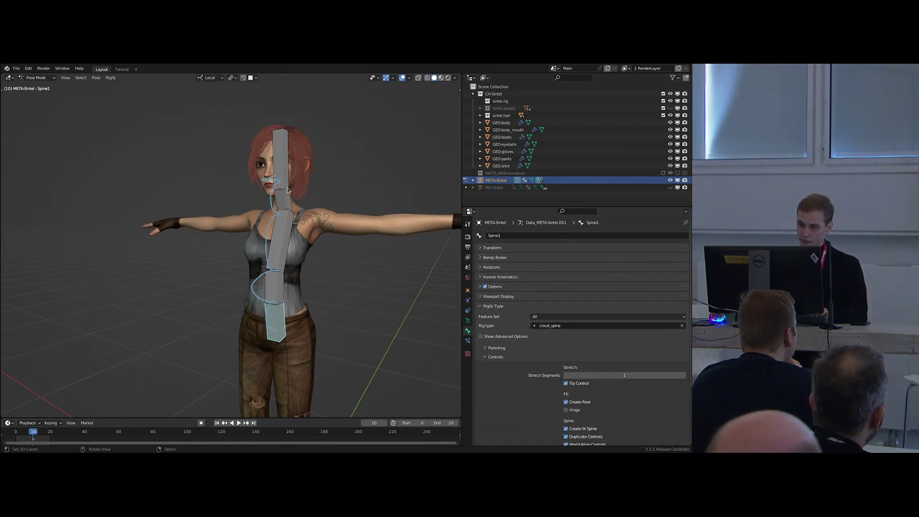
drag(287, 190, 353, 190)
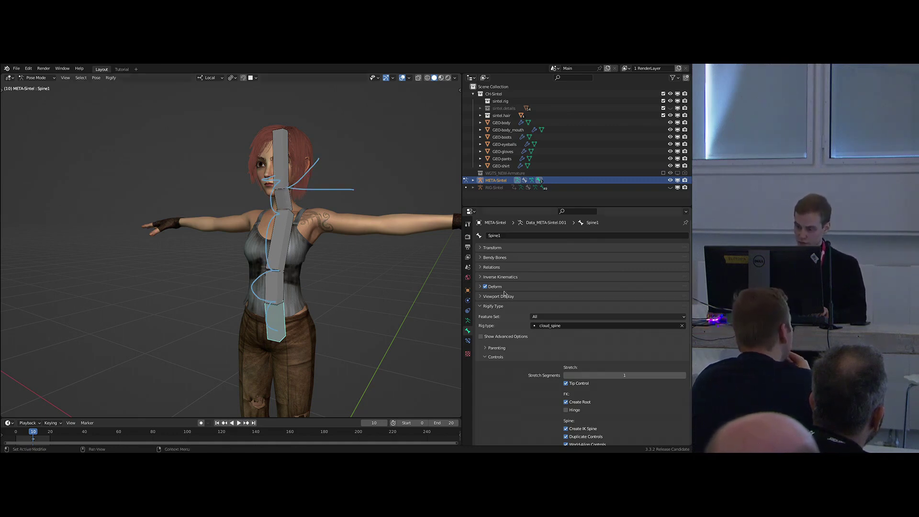
mouse_move(334, 145)
mouse_down()
mouse_move(208, 298)
mouse_move(225, 328)
mouse_up()
right_drag(252, 347, 192, 181)
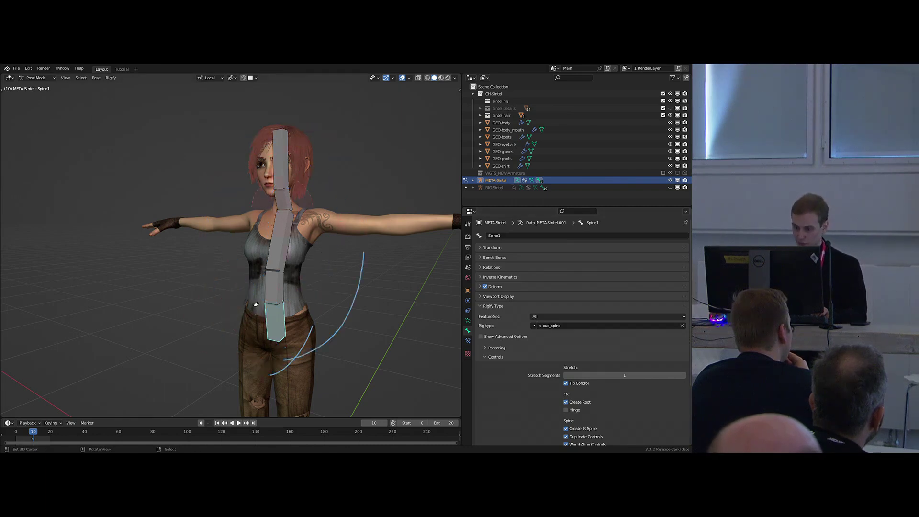
Assign the cloud_fk_chain rig type to the Neck bone.
scroll(291, 208, up, 5)
click(274, 187)
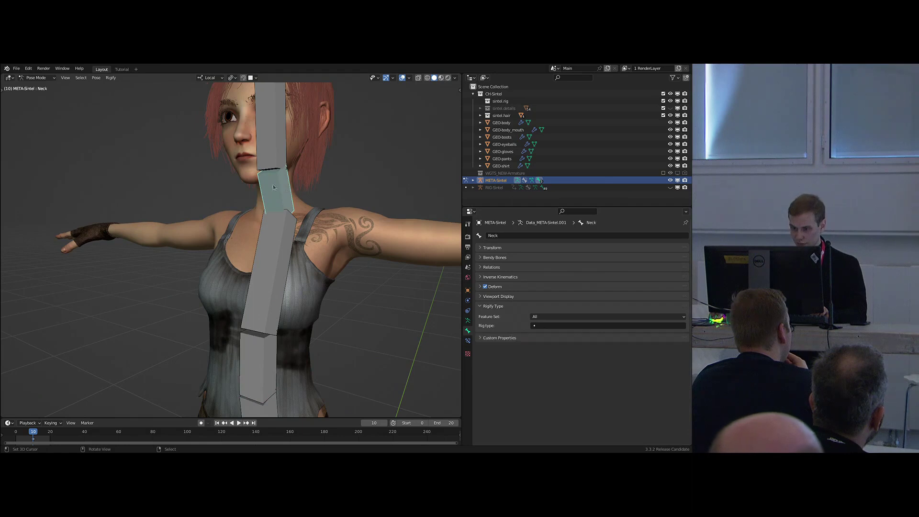
click(556, 325)
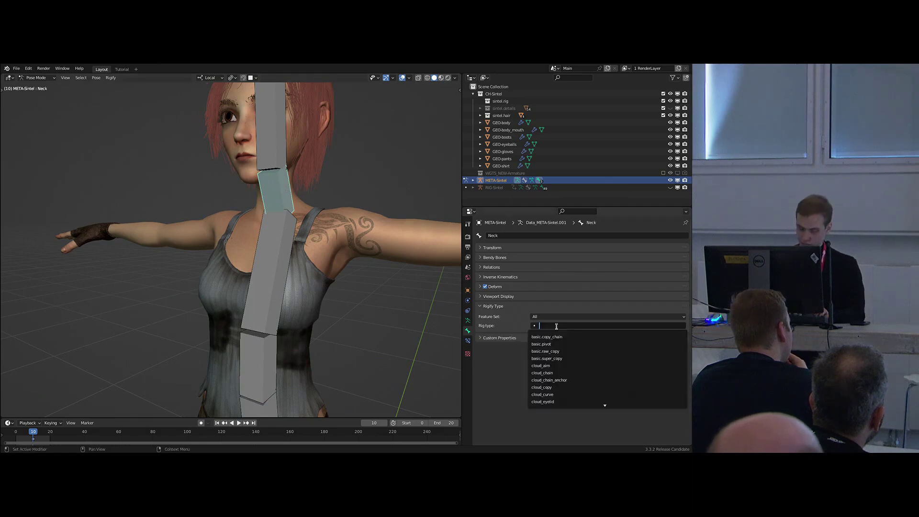
text(cloud_fk)
key(Return)
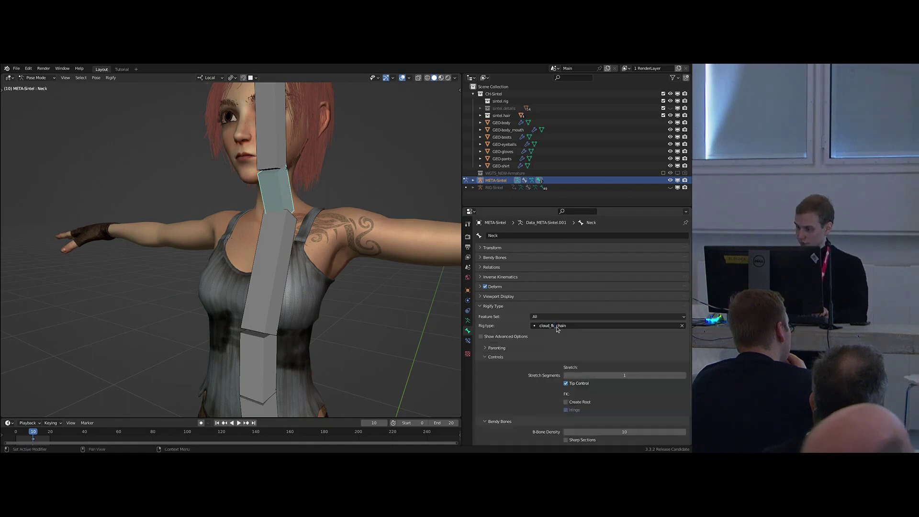
Regenerate the rig with the neck chain and select the MSTR-P-Spine1_Chest control.
middle_drag(317, 232, 311, 204)
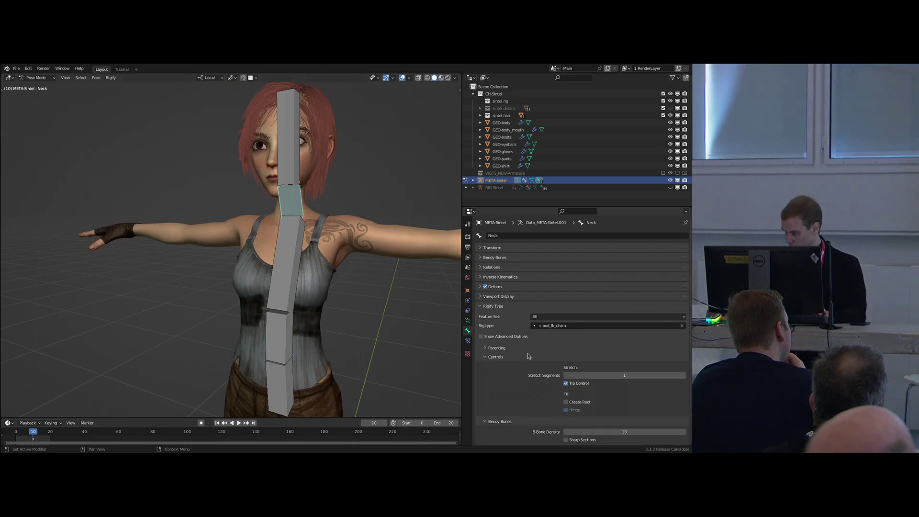
scroll(528, 356, down, 3)
middle_drag(348, 296, 331, 252)
key(ctrl+alt+r)
scroll(332, 295, down, 1)
key(Tab)
click(322, 242)
right_click(318, 255)
Try rotating and moving the chest control on the regenerated rig.
key(r)
key(Escape)
key(n)
key(n)
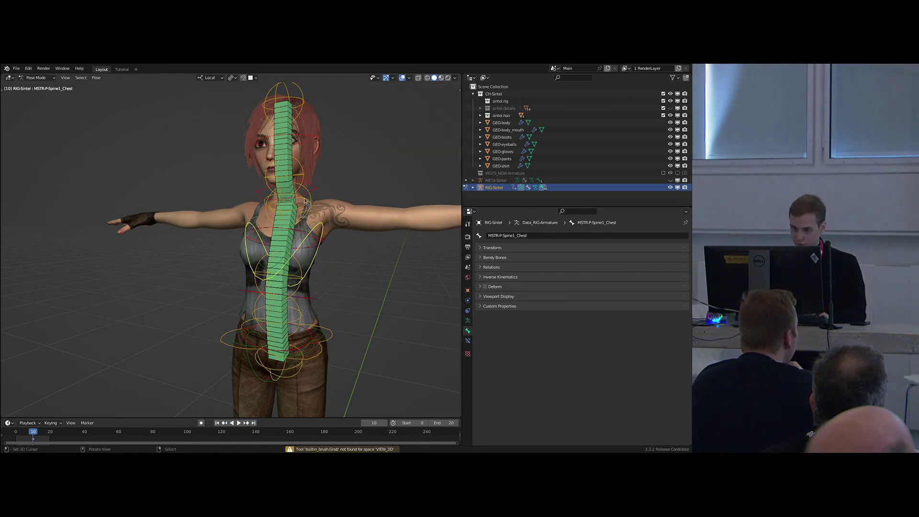
key(r)
key(Escape)
key(g)
key(Escape)
Try freely rotating the FK-Neck control and the control above it.
scroll(310, 198, up, 2)
right_click(316, 196)
key(r)
key(r)
key(Escape)
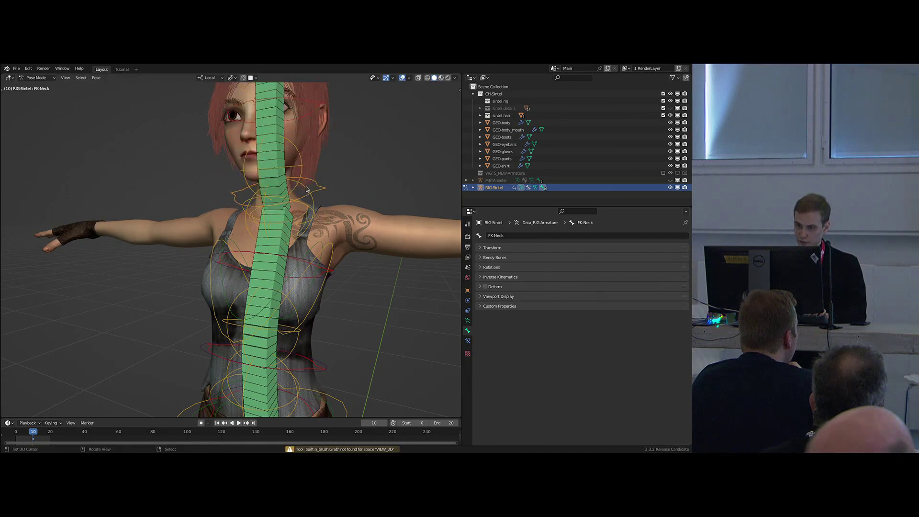
scroll(312, 177, down, 1)
shift+middle_drag(316, 151, 316, 177)
right_click(316, 158)
key(r)
key(r)
right_click(352, 174)
Switch back to the metarig and view the Neck bone's cloud_fk_chain options.
scroll(319, 196, down, 3)
shift+middle_drag(313, 239, 279, 219)
scroll(241, 225, up, 1)
key(shift+t)
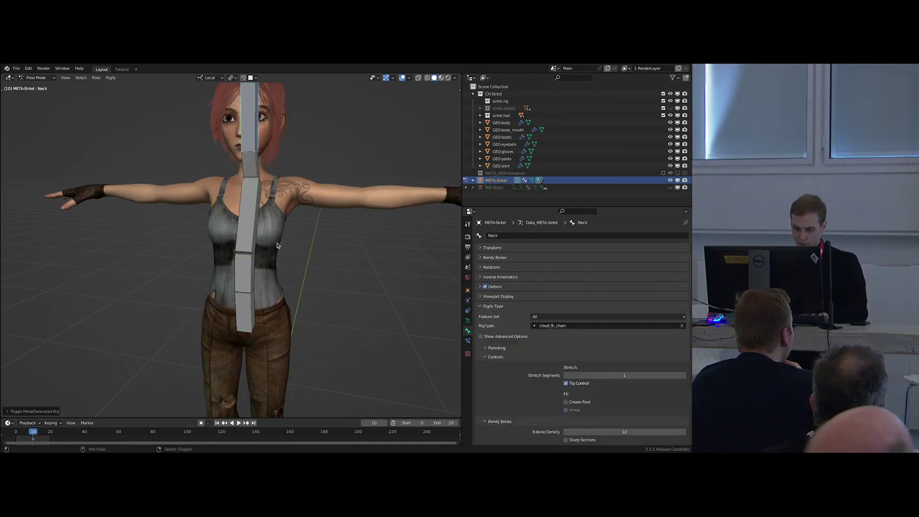
scroll(499, 291, down, 3)
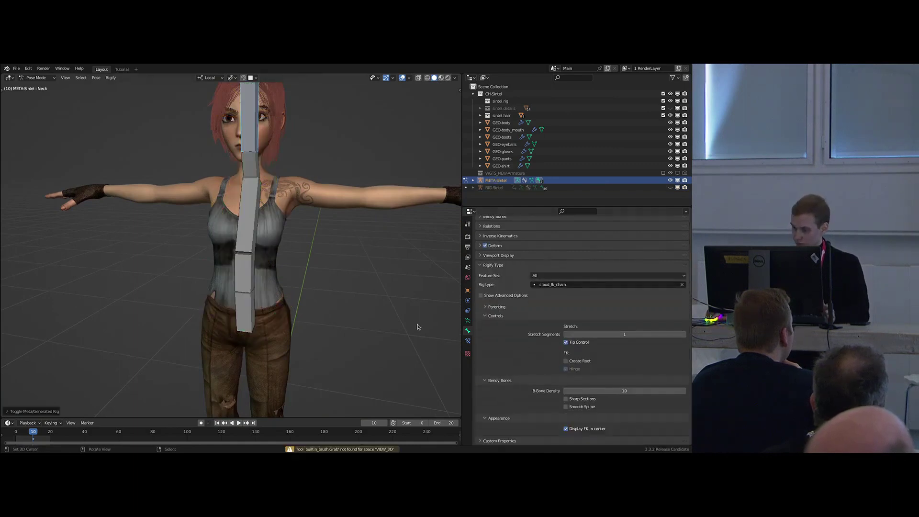
In the metarig's Edit Mode, duplicate the Neck bone and place the copy beside the upper chest at the character's left shoulder.
middle_drag(450, 358, 294, 258)
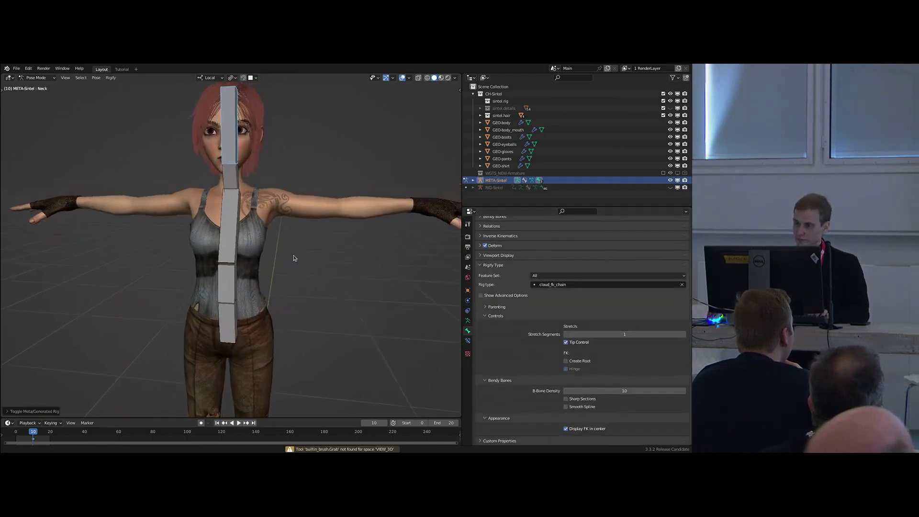
key(Tab)
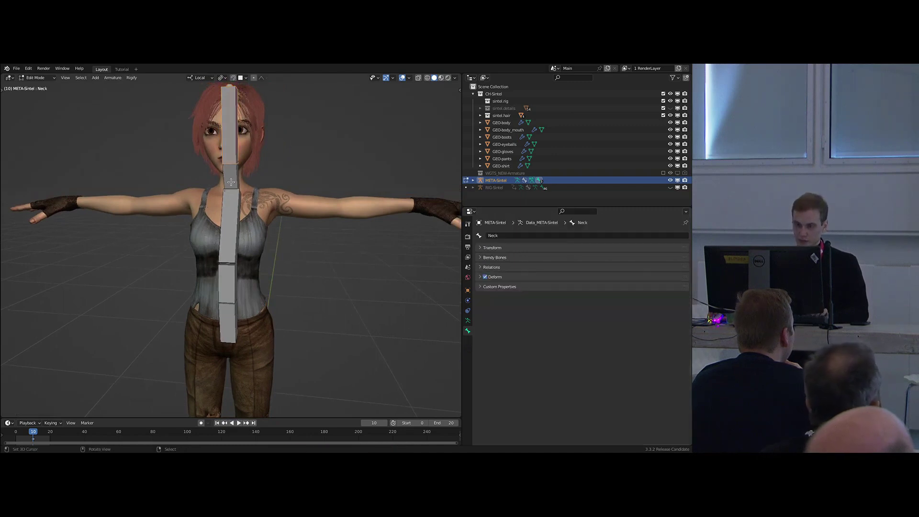
key(KP_1)
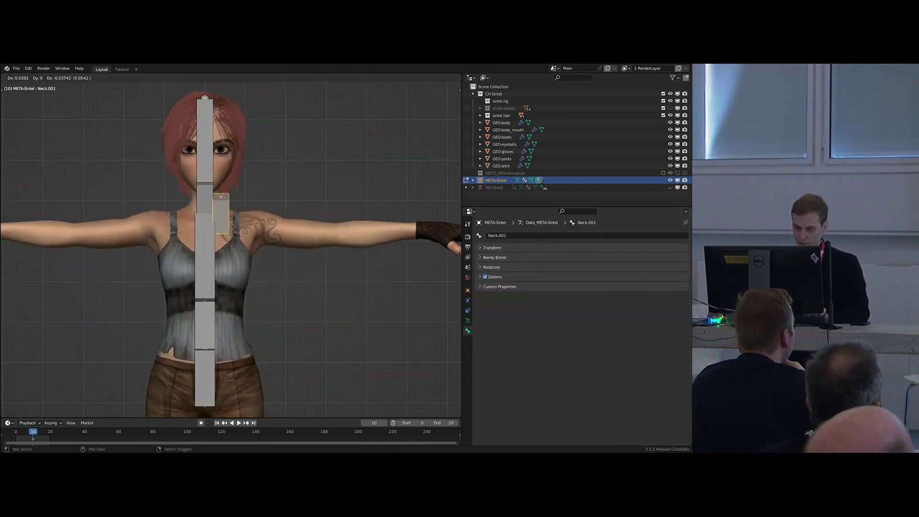
click(277, 270)
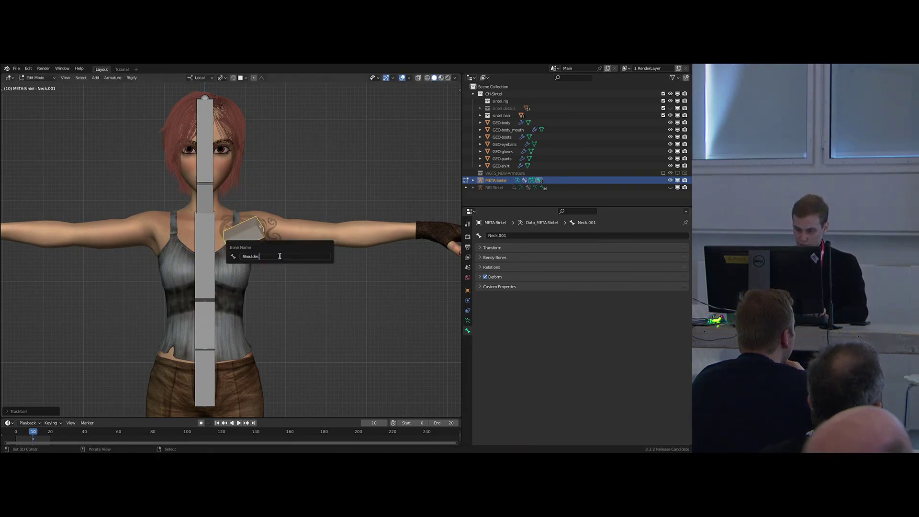
Name the duplicated bone Shoulder.L and rotate and move it to run from the chest towards the left shoulder joint.
middle_drag(280, 256, 311, 268)
click(246, 284)
key(r)
click(311, 255)
key(g)
click(282, 261)
key(r)
key(r)
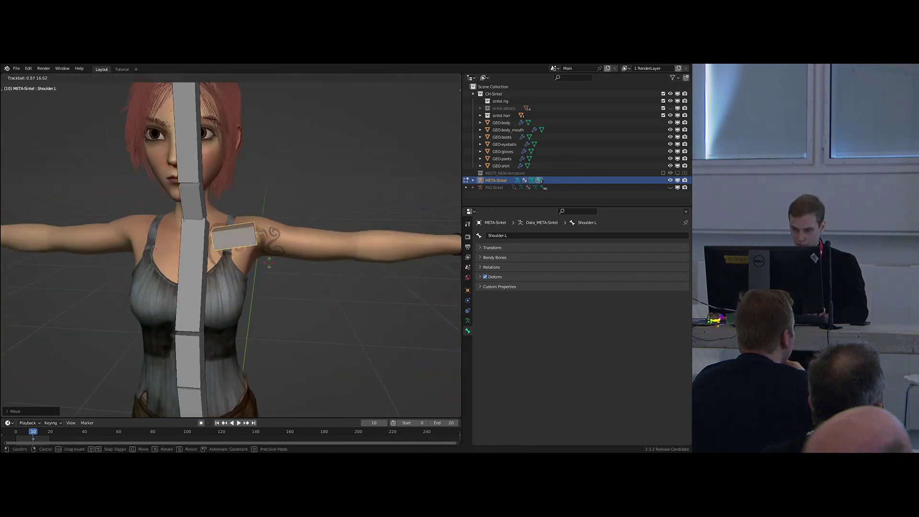
middle_drag(284, 232, 290, 323)
key(g)
click(280, 316)
Extrude upper arm, forearm and hand bones from the tip of Shoulder.L, following the left arm mesh in top view.
scroll(252, 291, up, 3)
right_click(253, 291)
shift+middle_drag(252, 290, 227, 294)
key(KP_7)
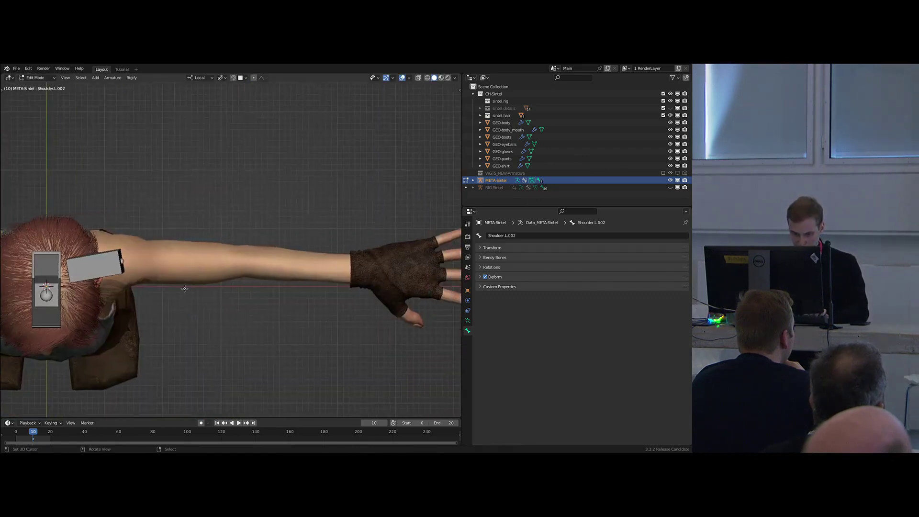
click(266, 279)
key(e)
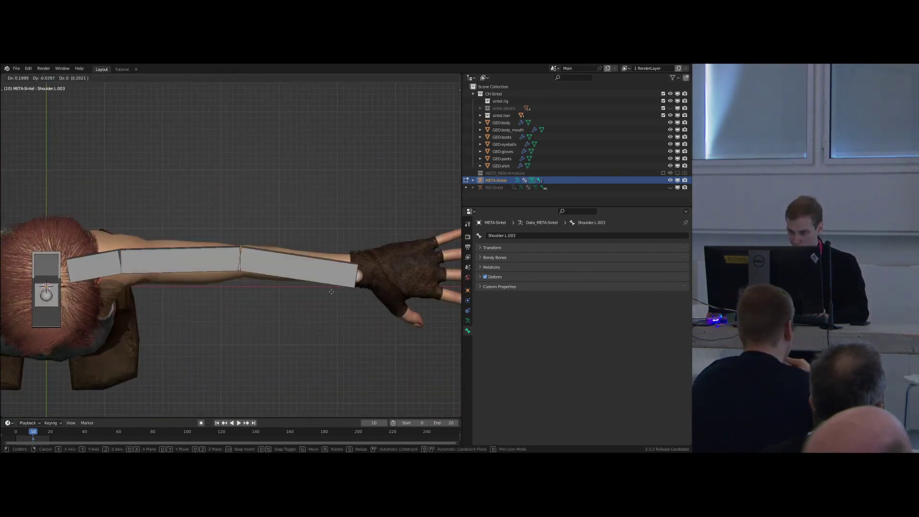
click(338, 287)
shift+middle_drag(308, 295, 267, 274)
key(e)
click(281, 280)
With X-ray on in front view, move the elbow, wrist and hand tip joints to fit inside the left arm mesh.
middle_drag(214, 259, 238, 197)
key(KP_1)
scroll(230, 208, down, 1)
scroll(205, 221, up, 3)
key(alt+z)
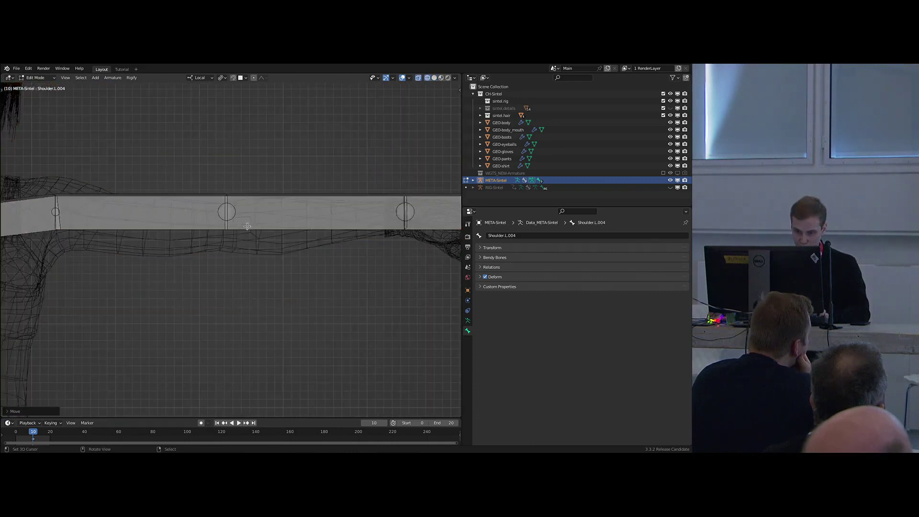
scroll(242, 241, down, 3)
drag(238, 197, 453, 270)
key(g)
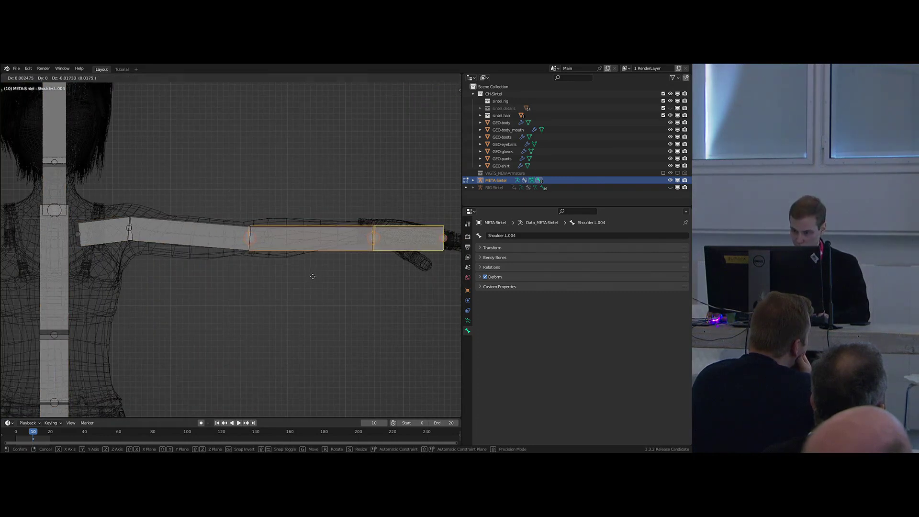
scroll(312, 276, up, 3)
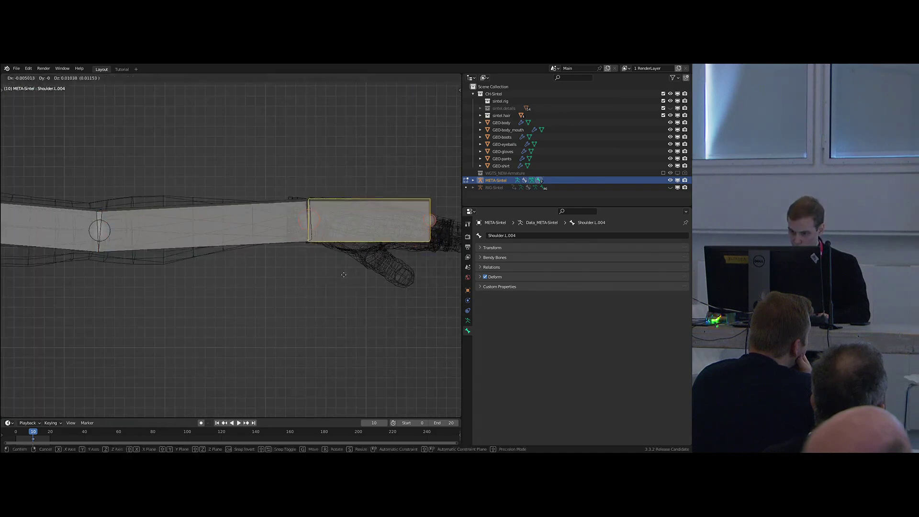
click(344, 273)
key(g)
click(419, 254)
Select the elbow joint between the upper arm and forearm bones and adjust its position.
key(alt+a)
key(b)
click(331, 254)
shift+middle_drag(216, 251, 361, 260)
scroll(221, 219, up, 2)
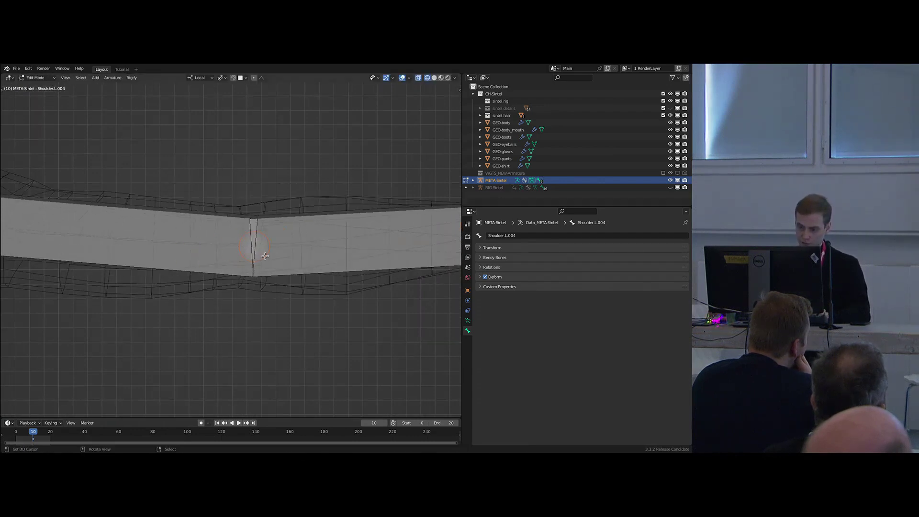
scroll(244, 248, down, 2)
middle_drag(223, 209, 289, 264)
key(g)
click(238, 292)
In Pose Mode, assign the cloud_limb rig type to the left upper arm bone.
key(Tab)
right_click(206, 253)
click(550, 325)
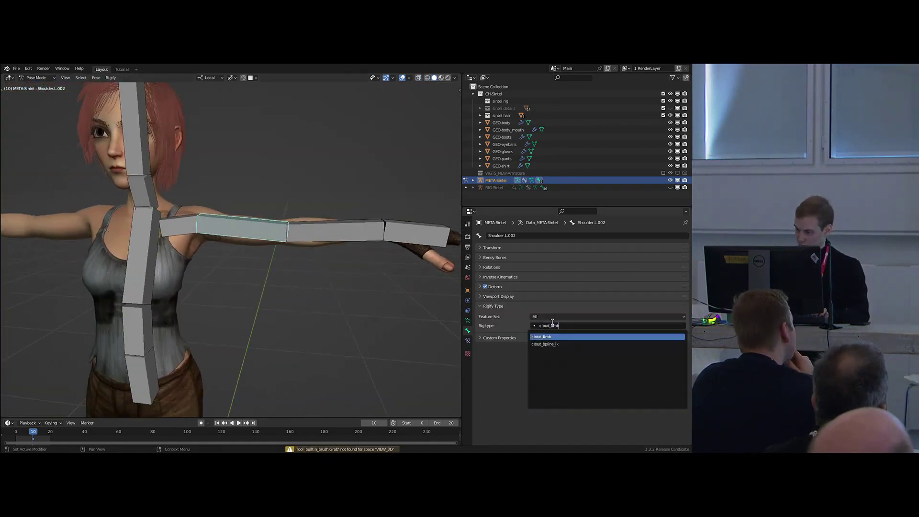
key(Return)
middle_drag(242, 246, 211, 261)
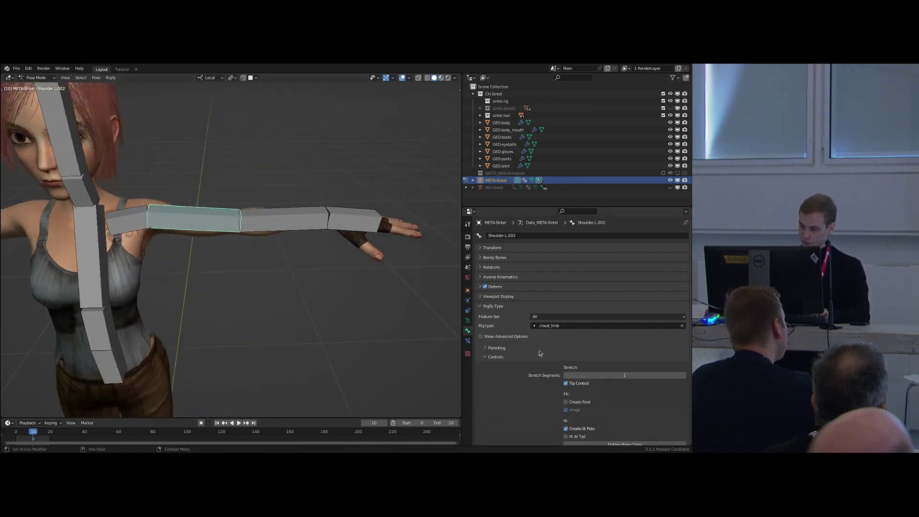
mouse_move(286, 285)
middle_down()
mouse_move(301, 288)
mouse_move(261, 280)
mouse_move(281, 273)
middle_up()
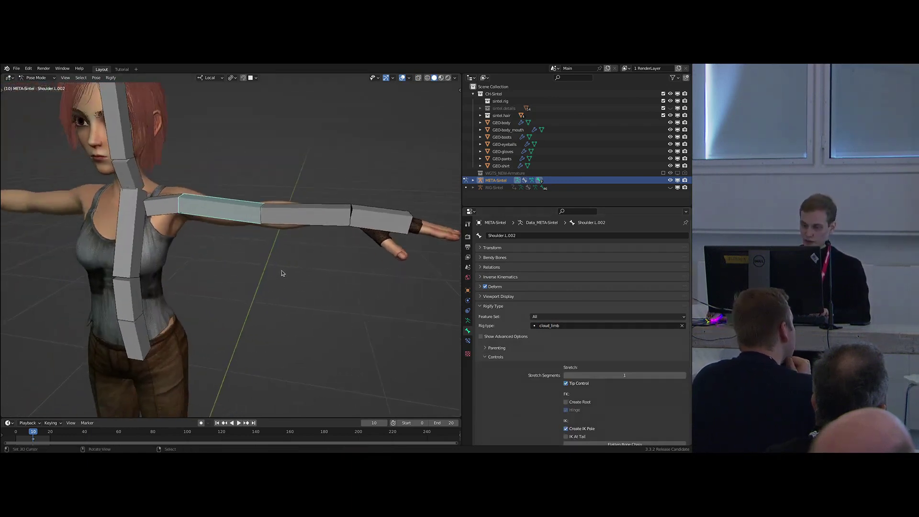
Try to regenerate the rig with the new arm chain, and return to the metarig in Pose Mode.
key(ctrl+alt+r)
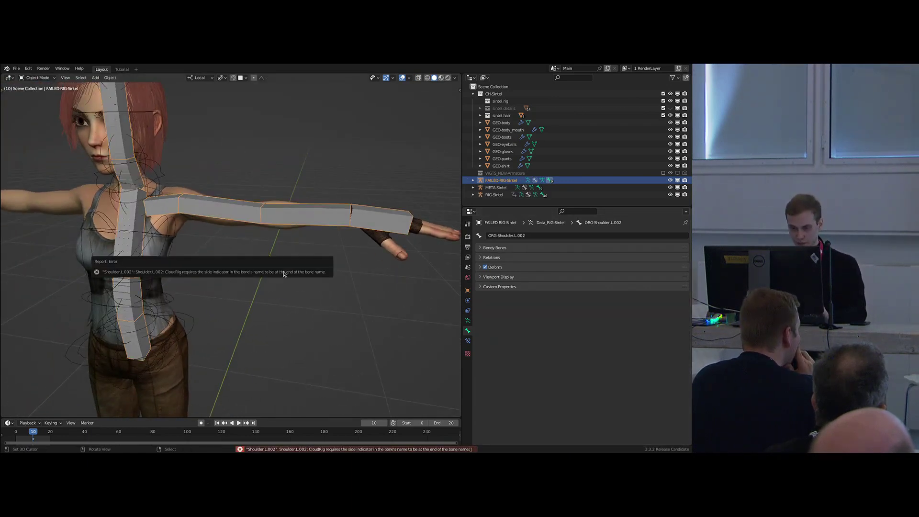
key(shift+t)
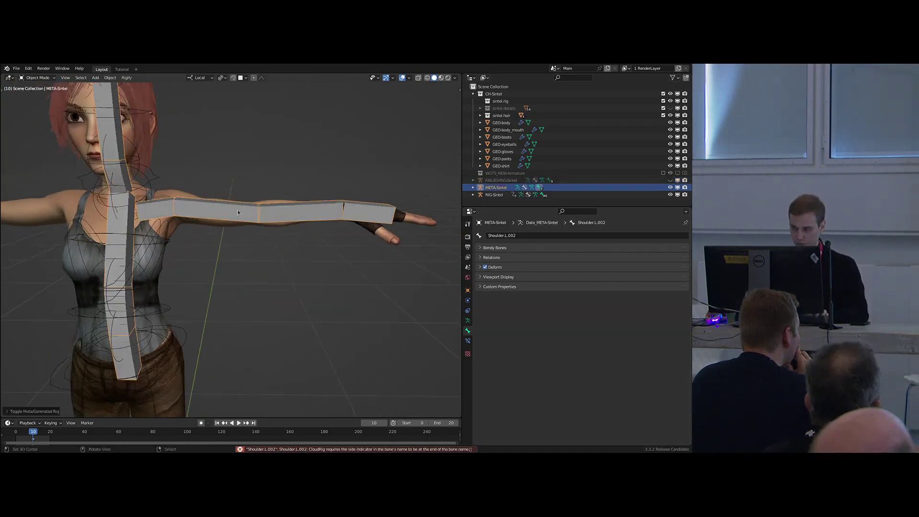
key(ctrl+Tab)
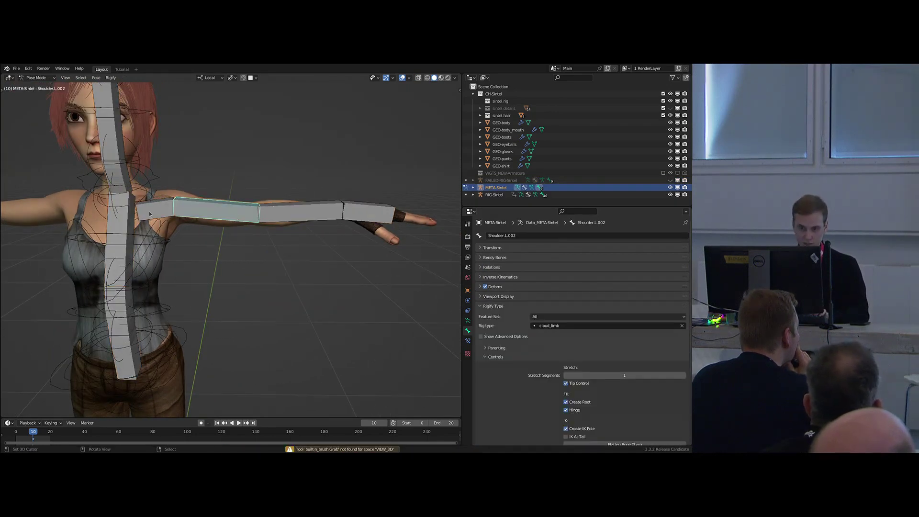
Rename the upper arm bone UpperArm.L, give the forearm bone its own name, and rename the hand bone Hand.L.
key(F2)
click(215, 203)
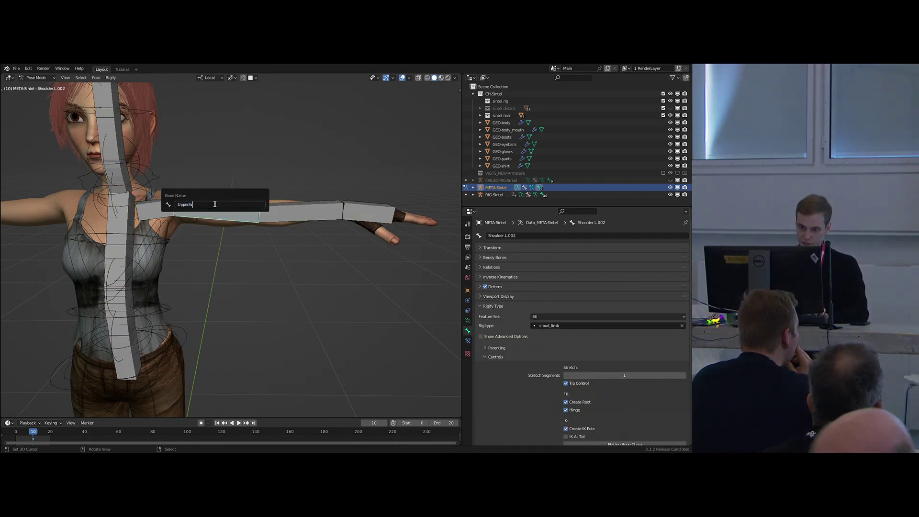
text(UpperArm.L)
key(Return)
click(286, 211)
key(F2)
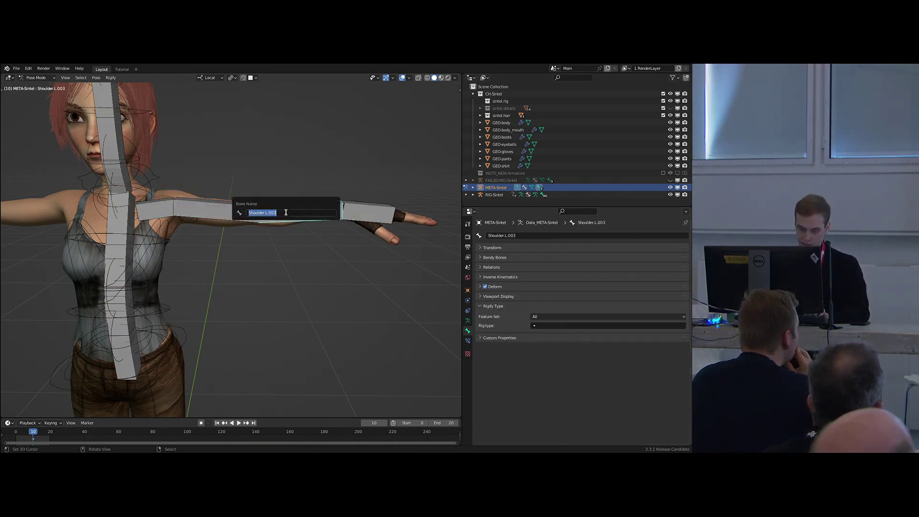
key(Return)
click(354, 212)
key(F2)
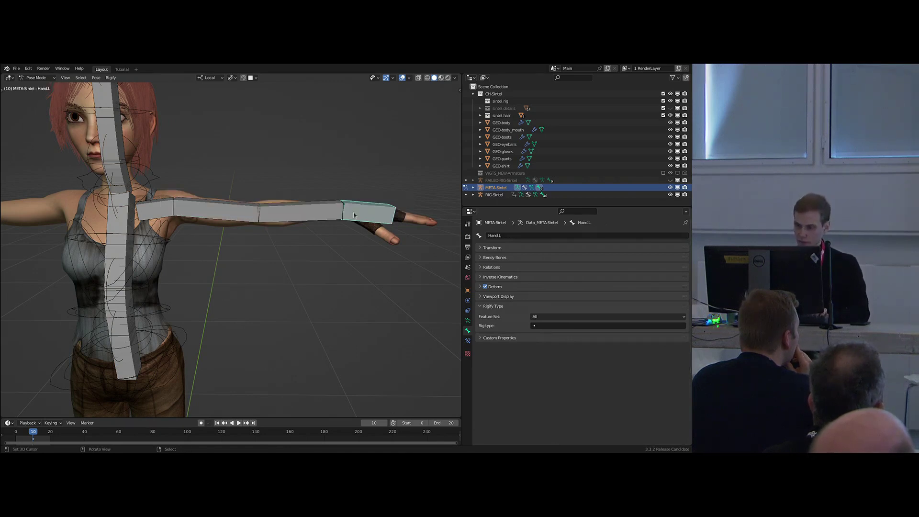
Regenerate the rig with the renamed arm bones and enter Pose Mode on it.
middle_drag(305, 247, 296, 205)
key(ctrl+alt+r)
key(ctrl+Tab)
Test the left arm by moving the IK-MSTR-Hand.L control, reverting each move.
click(362, 215)
key(g)
click(311, 219)
key(ctrl+z)
scroll(293, 240, up, 2)
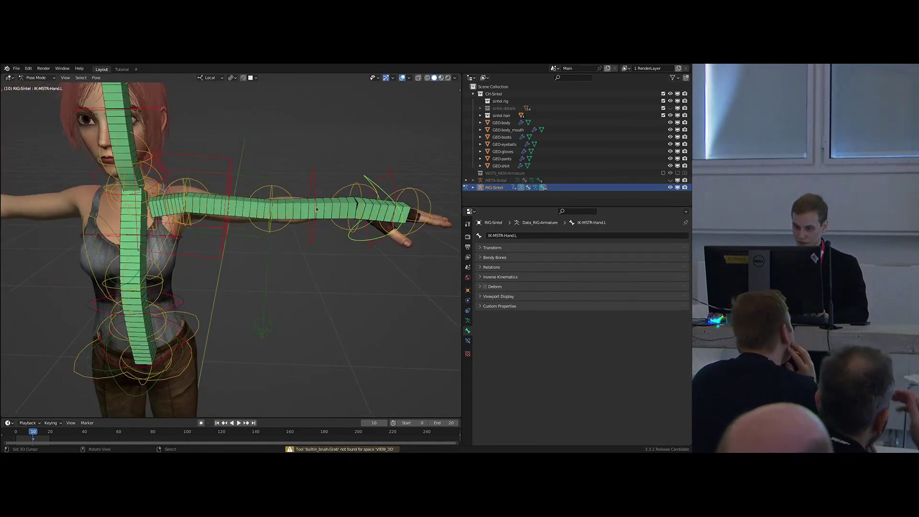
key(g)
right_click(227, 199)
middle_drag(277, 259, 281, 247)
scroll(294, 299, down, 3)
middle_drag(294, 298, 326, 271)
key(g)
right_click(268, 280)
Switch back to the metarig and, in Edit Mode with X-ray on, adjust the left elbow joint in top view.
key(shift+t)
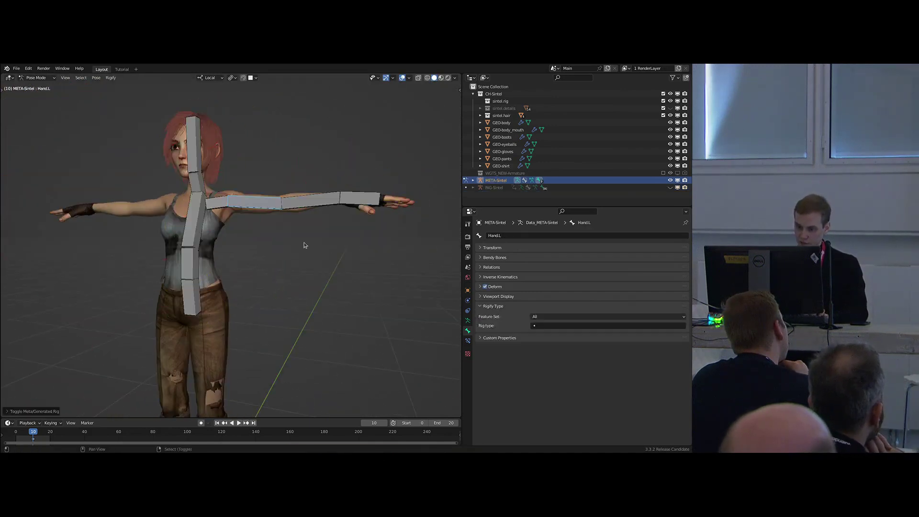
scroll(295, 211, up, 5)
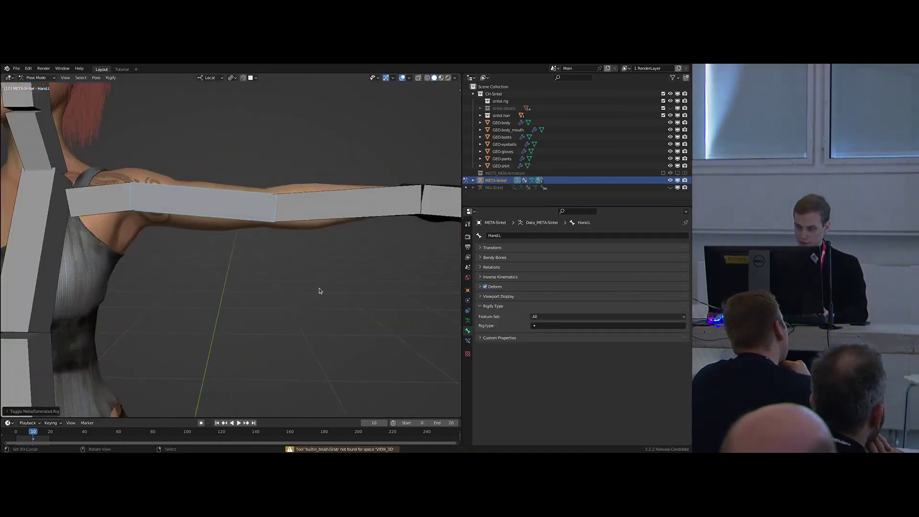
key(KP_1)
scroll(261, 220, down, 2)
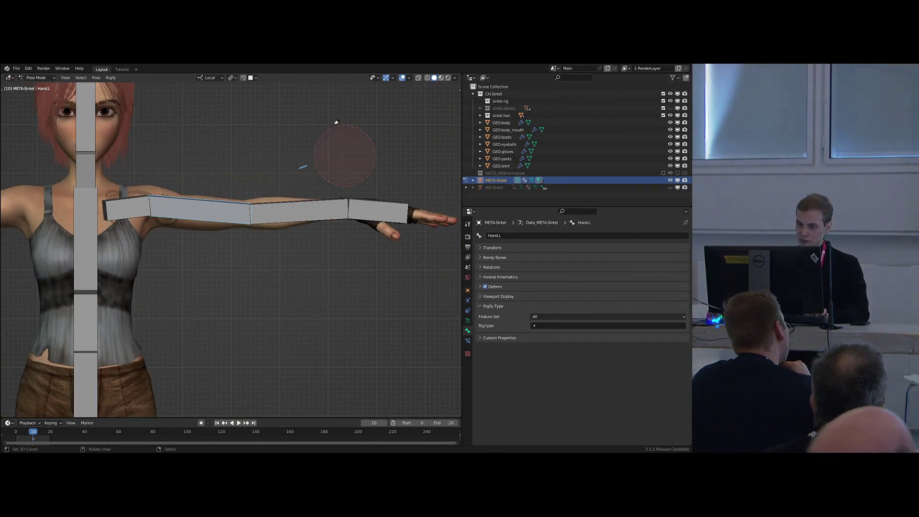
middle_drag(248, 187, 266, 239)
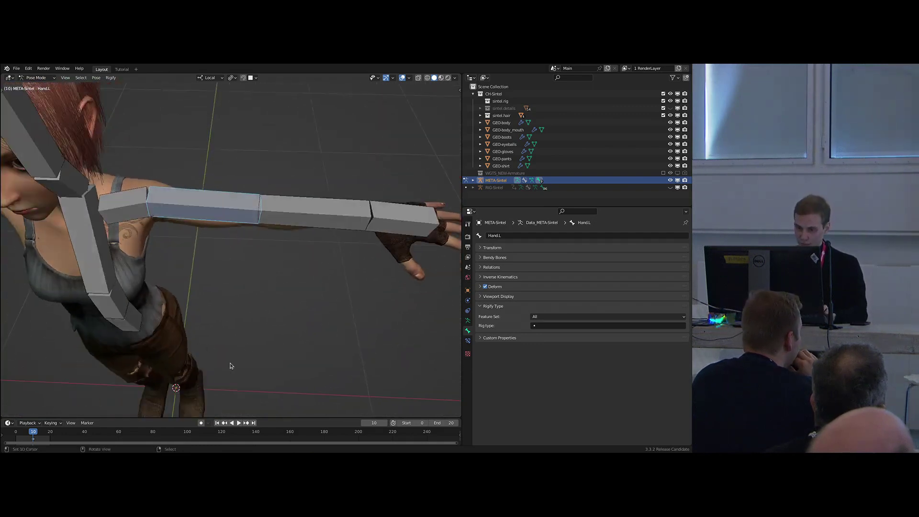
key(KP_7)
click(323, 263)
key(alt+z)
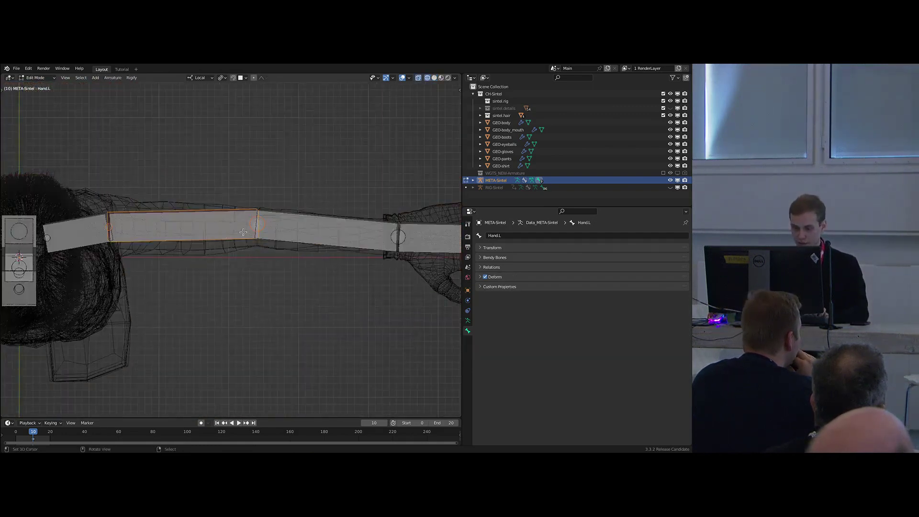
scroll(296, 224, up, 6)
key(g)
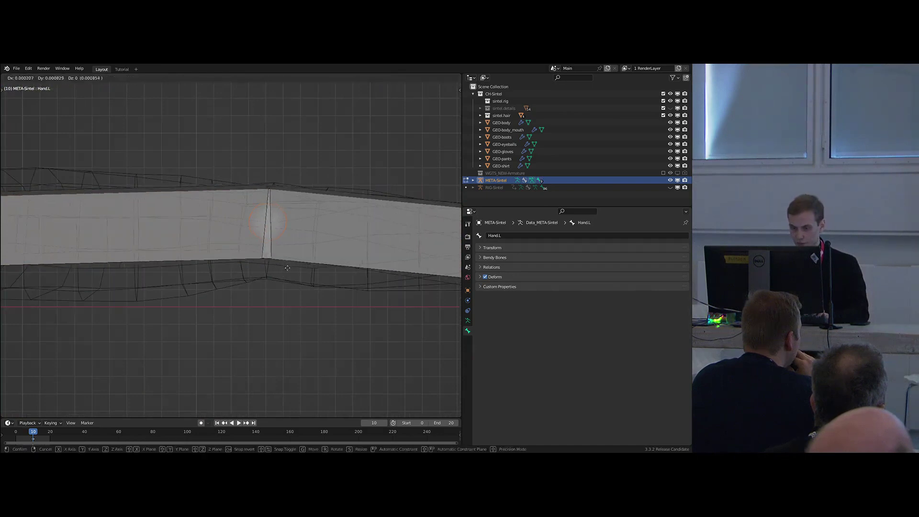
click(287, 264)
In front view, raise the elbow joint inside the arm mesh and reposition the joint between shoulder and upper arm.
scroll(293, 274, down, 2)
key(KP_1)
shift+middle_drag(270, 190, 286, 232)
key(shift+b)
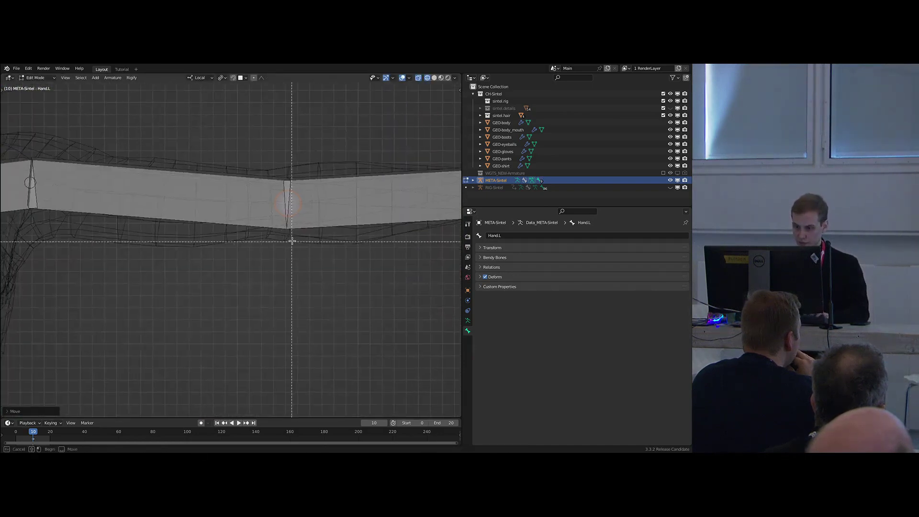
key(g)
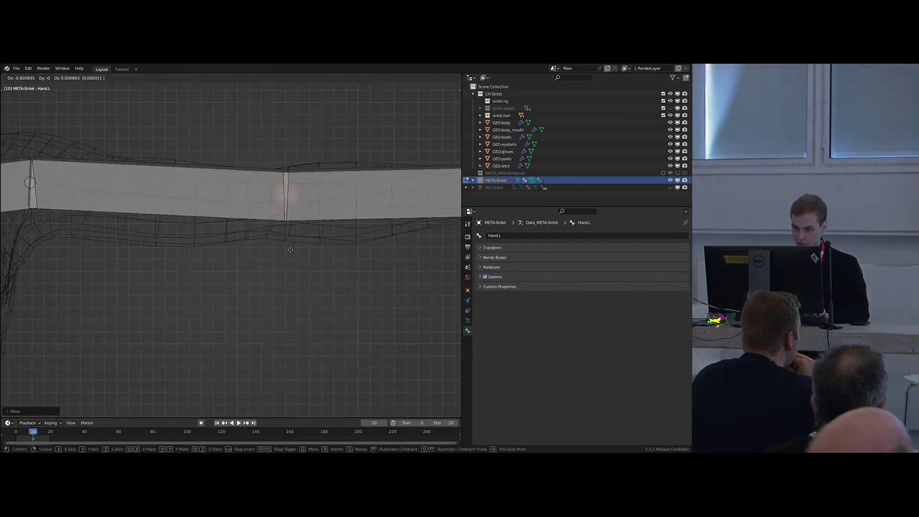
click(291, 254)
shift+middle_drag(289, 253, 371, 256)
right_click(83, 162)
key(g)
click(132, 229)
Move the left wrist joint and the far end of the hand bone to align with the hand mesh in front view.
shift+middle_drag(265, 248, 113, 262)
shift+middle_drag(311, 268, 190, 271)
right_click(332, 217)
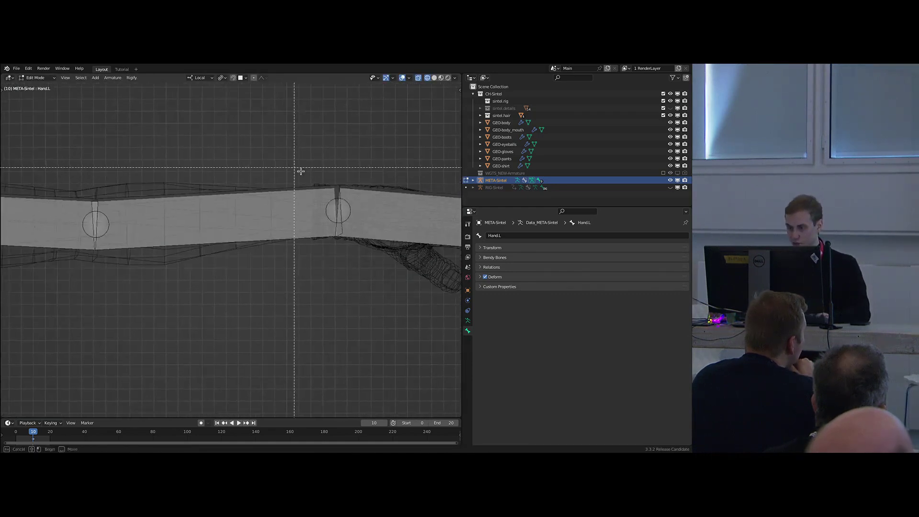
key(g)
click(355, 251)
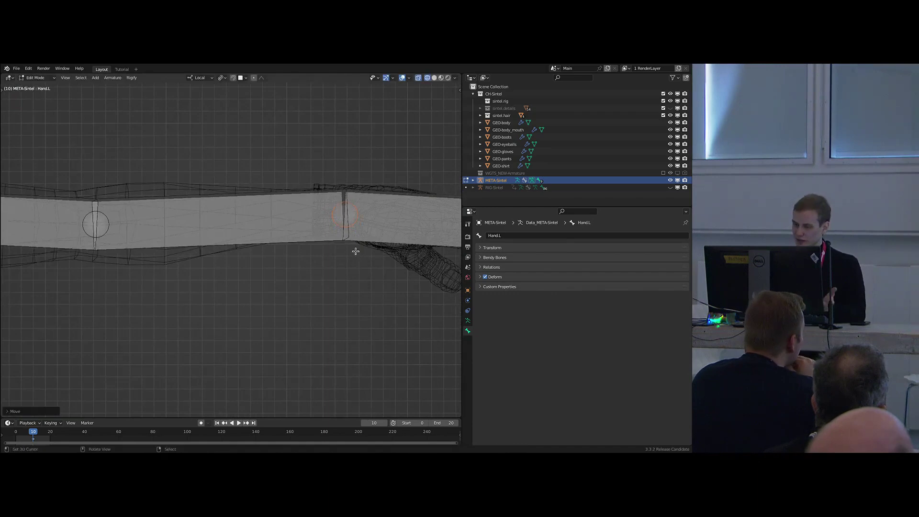
scroll(355, 251, down, 1)
shift+middle_drag(426, 260, 339, 267)
key(g)
click(376, 261)
Fine-tune the elbow and upper arm joints, and move the base of the shoulder bone nearer the chest.
shift+middle_drag(110, 266, 321, 255)
key(b)
key(g)
click(291, 278)
shift+middle_drag(153, 252, 240, 252)
key(b)
drag(116, 190, 158, 245)
key(g)
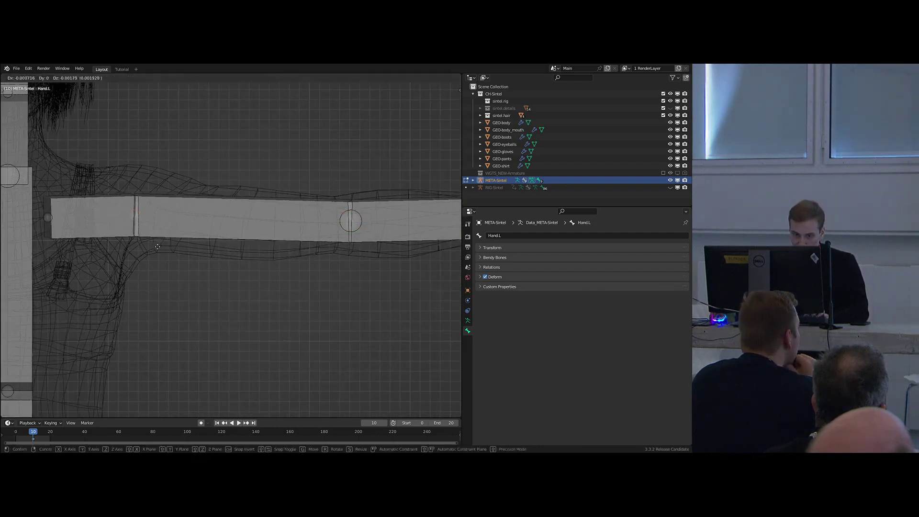
click(59, 243)
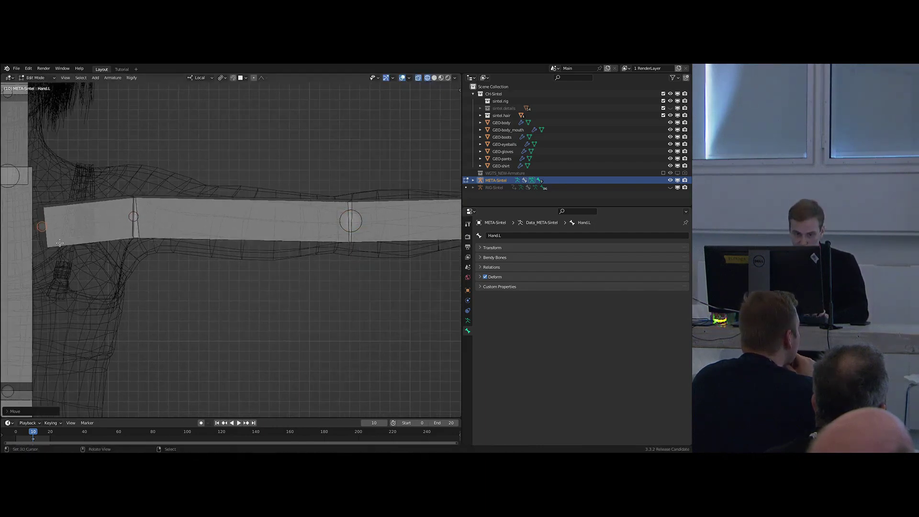
key(KP_7)
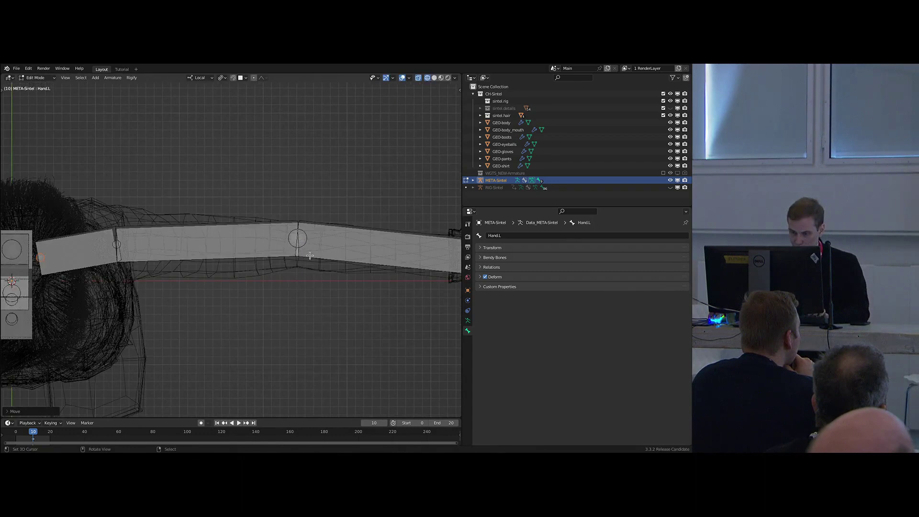
key(Escape)
Leave the metarig and switch to the generated rig in Pose Mode.
scroll(302, 242, down, 3)
middle_drag(328, 283, 377, 239)
key(shift+t)
scroll(302, 264, down, 3)
key(ctrl+Tab)
Try moving the IK-MSTR-Hand.L control, including along its Y axis, and undo the move.
scroll(308, 217, up, 3)
right_click(308, 222)
key(g)
right_click(356, 223)
right_click(356, 223)
scroll(356, 223, down, 2)
key(g)
key(y)
click(290, 247)
middle_drag(290, 247, 295, 289)
key(z)
key(ctrl+z)
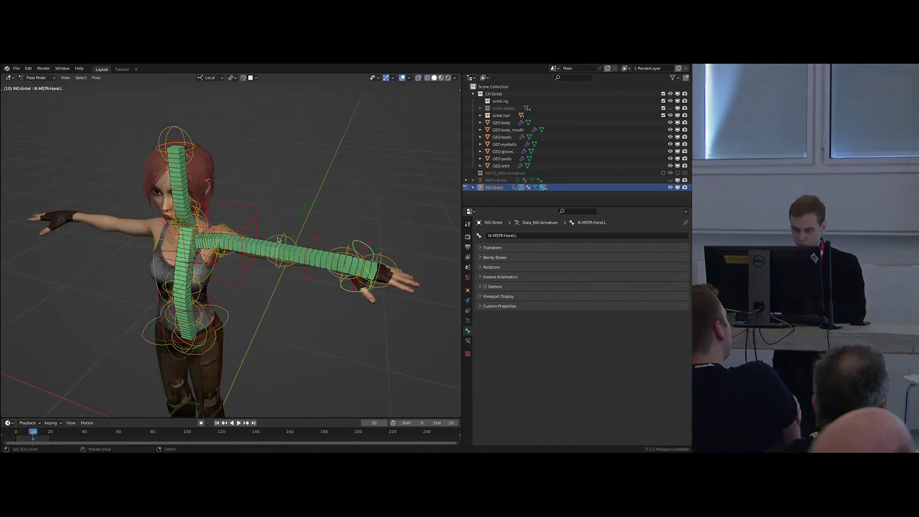
Switch to the metarig, select the left upper arm and elbow bones, and inspect their alignment in Edit Mode.
scroll(283, 247, up, 1)
middle_drag(283, 247, 291, 235)
right_click(266, 240)
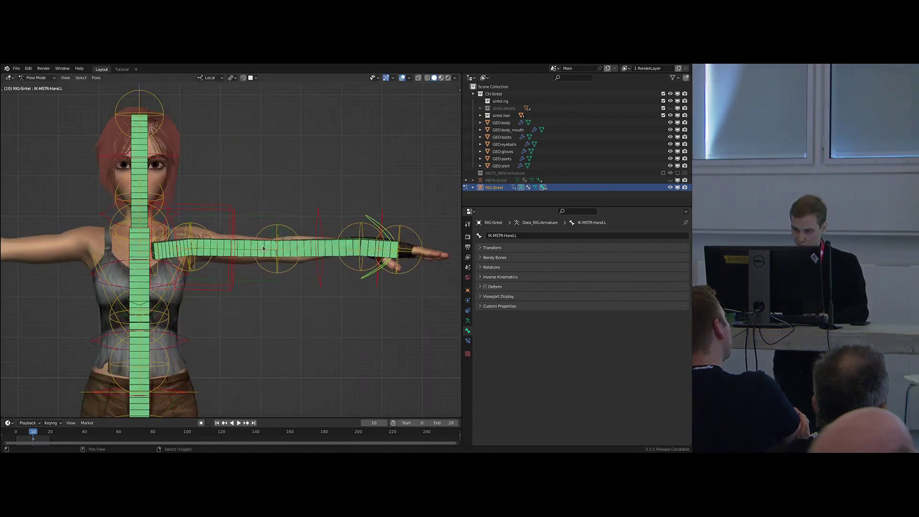
key(shift+t)
right_click(262, 250)
shift+right_click(286, 253)
key(Tab)
middle_drag(397, 263, 352, 278)
click(294, 218)
middle_drag(293, 218, 340, 279)
key(Tab)
scroll(316, 293, down, 2)
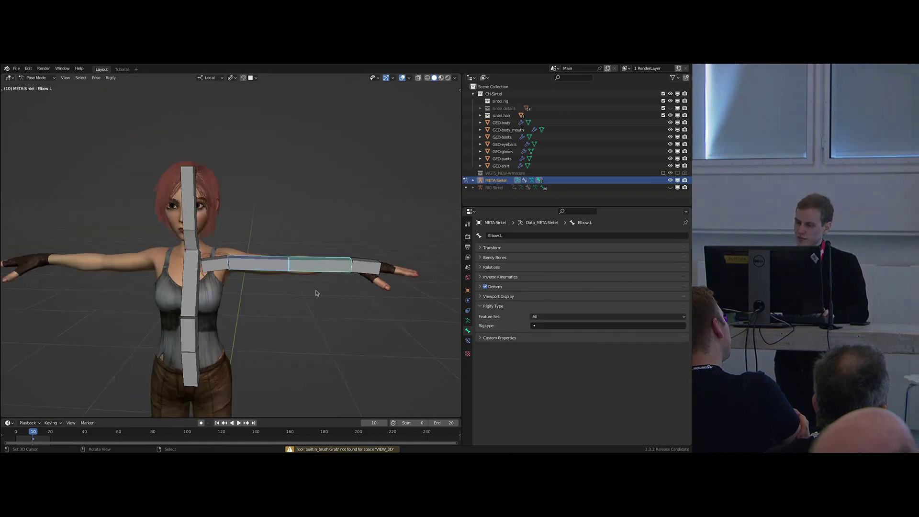
Return to the generated rig in Pose Mode and try moving IK-MSTR-Hand.L along its Y axis.
middle_drag(249, 295, 366, 262)
key(shift+t)
key(ctrl+Tab)
key(g)
key(y)
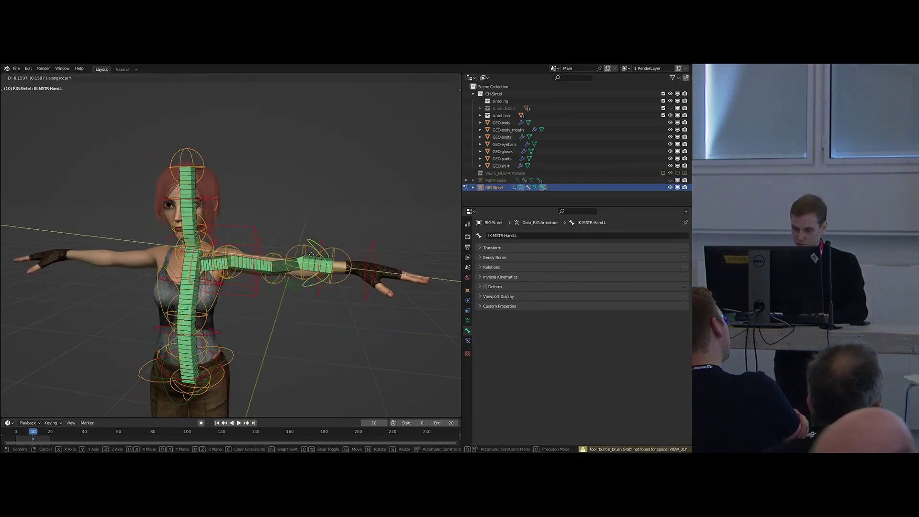
right_click(306, 260)
Try regenerating the rig from the metarig's Edit Mode, view the arm, and undo back to the metarig.
key(shift+t)
key(Tab)
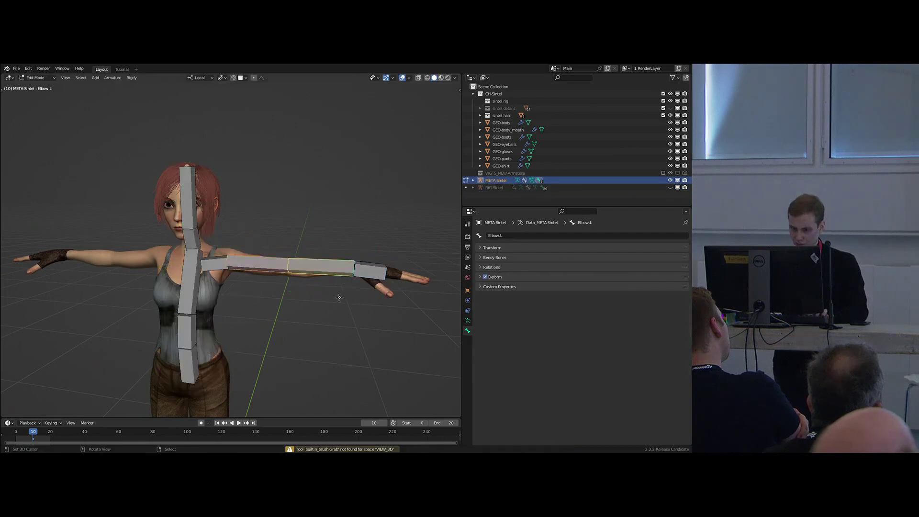
middle_drag(316, 262, 327, 291)
key(ctrl+r)
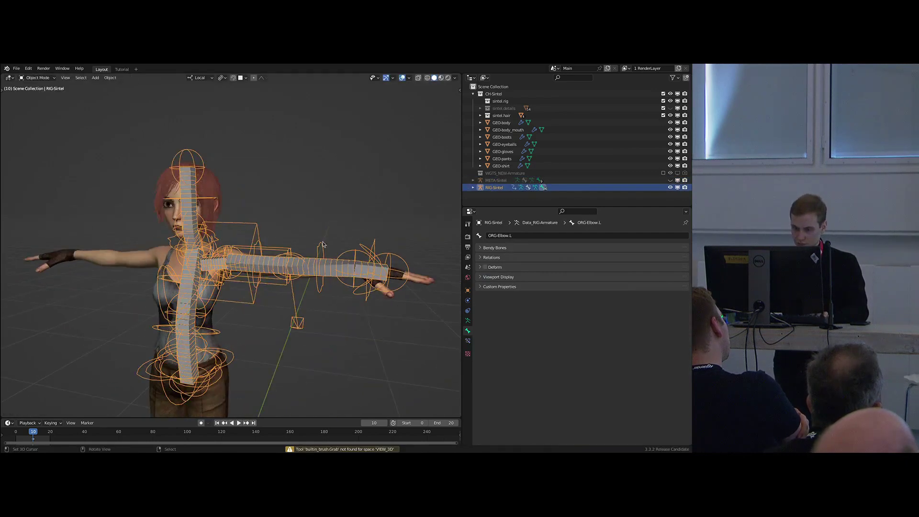
click(291, 245)
mouse_move(277, 282)
middle_down()
mouse_move(291, 263)
mouse_move(295, 293)
mouse_move(287, 287)
middle_up()
key(ctrl+z)
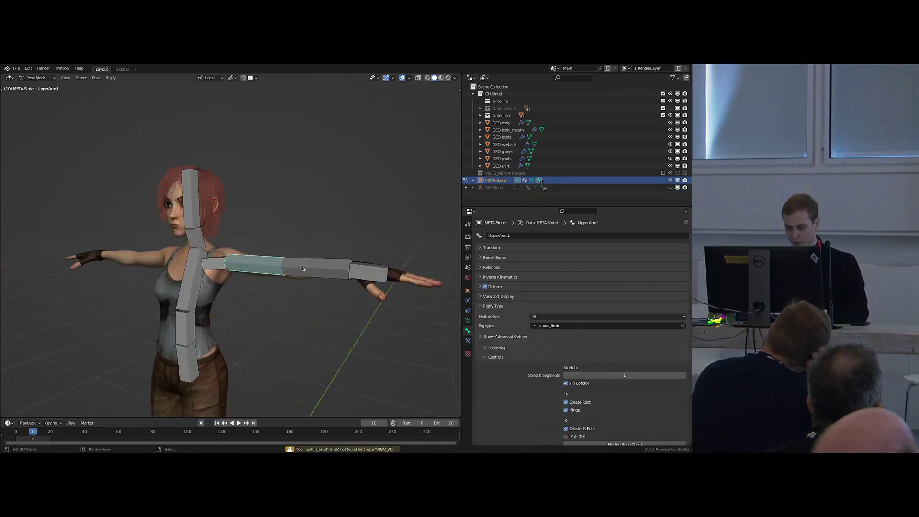
Enter the metarig's Edit Mode and try several Recalculate Roll options on the left arm bones.
key(Tab)
click(301, 265)
middle_drag(301, 265, 345, 282)
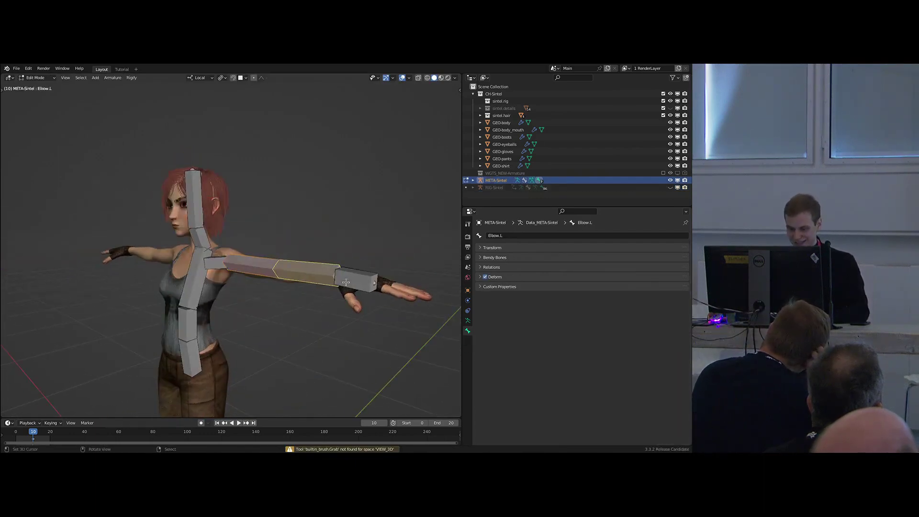
key(shift+n)
click(150, 303)
middle_drag(268, 281, 322, 244)
key(shift+n)
click(307, 270)
key(shift+n)
click(362, 286)
key(shift+n)
click(298, 304)
Select the left arm chain from the upper arm through Hand.L and recalculate its bone roll using Active Bone.
scroll(378, 266, up, 3)
right_click(393, 264)
middle_drag(393, 263, 338, 262)
key(ctrl+r)
middle_drag(327, 294, 369, 289)
right_click(195, 262)
ctrl+right_click(312, 261)
key(shift+m)
key(shift+n)
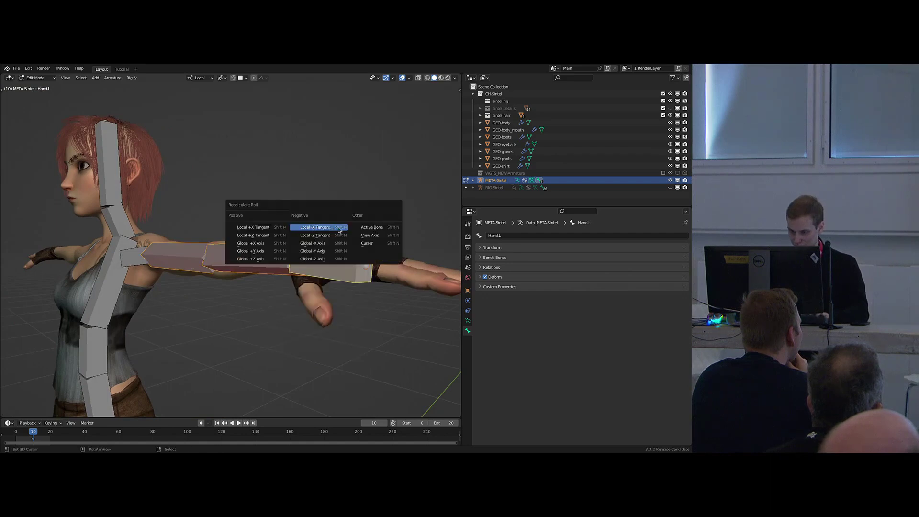
click(374, 229)
Regenerate the rig and put it in Pose Mode to view the left arm.
middle_drag(318, 284, 340, 292)
key(ctrl+alt+r)
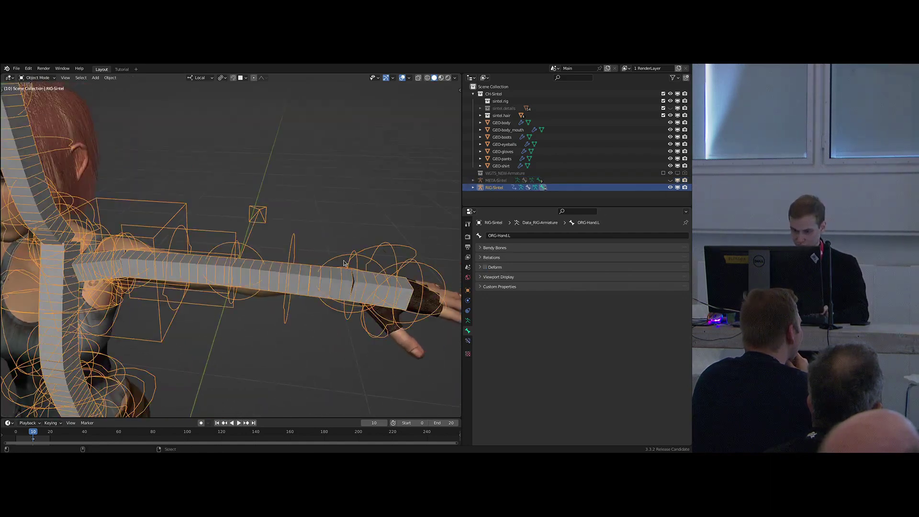
middle_drag(331, 239, 316, 248)
key(ctrl+Tab)
scroll(316, 248, down, 3)
middle_drag(292, 281, 229, 285)
scroll(292, 281, up, 2)
In the metarig's Edit Mode, duplicate Hand.L, place the copy over the little finger and rotate it to follow the finger.
key(shift+t)
key(Tab)
middle_drag(335, 291, 196, 288)
scroll(307, 285, up, 3)
scroll(252, 293, up, 3)
key(shift+d)
click(335, 331)
key(r)
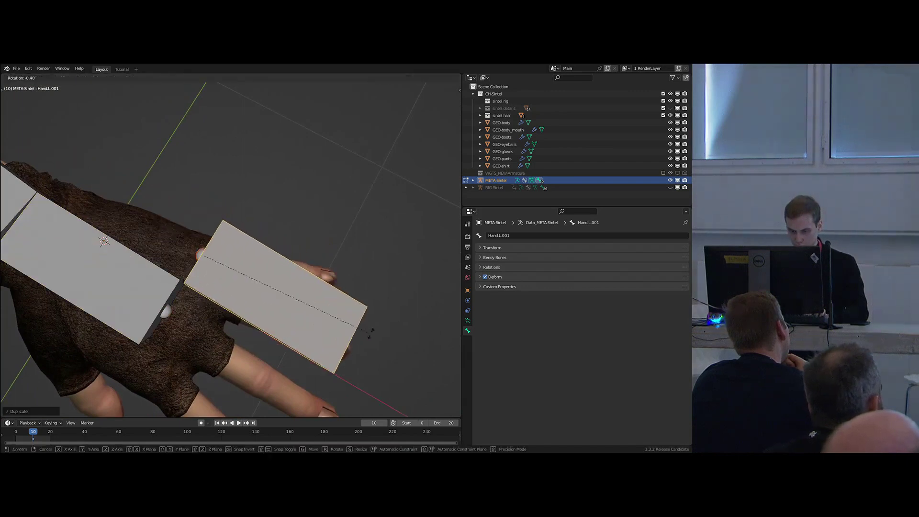
click(367, 277)
Scale down the duplicated bone's length and B-Bone display thickness to suit the little finger.
key(s)
click(283, 271)
key(ctrl+alt+s)
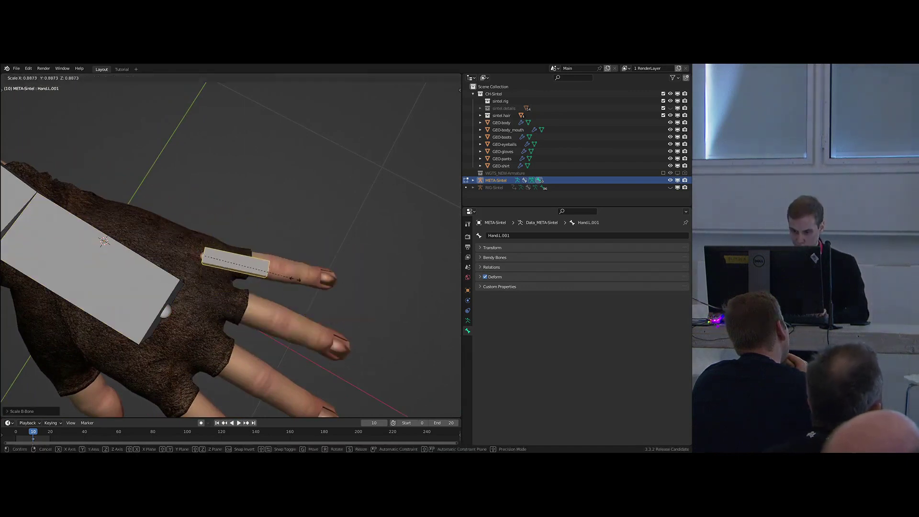
middle_drag(273, 275, 289, 207)
middle_drag(298, 198, 304, 304)
Move the duplicated bone and its end to fit the base of the little finger.
key(g)
click(287, 176)
key(g)
click(259, 284)
click(245, 248)
scroll(210, 299, down, 2)
scroll(253, 292, up, 2)
right_click(255, 285)
scroll(278, 297, down, 2)
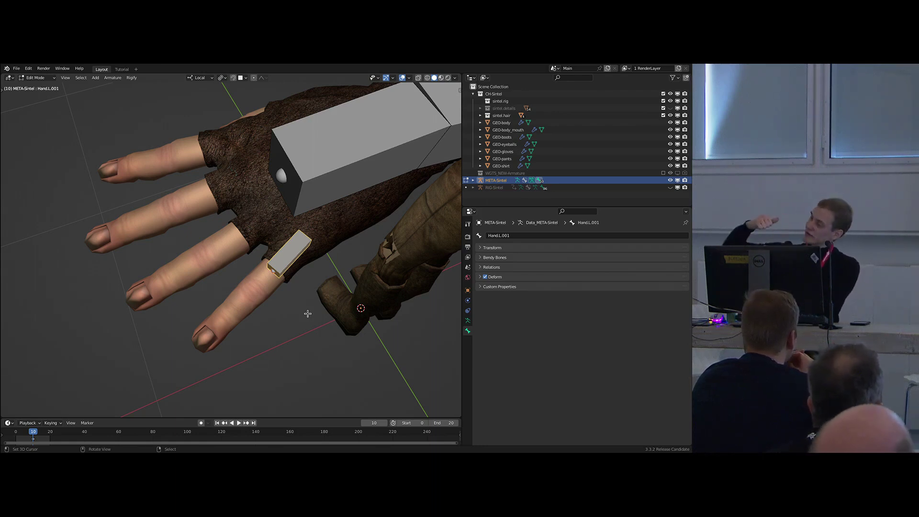
Regenerate the rig with the new finger bone and switch to Pose Mode.
middle_drag(307, 313, 272, 285)
scroll(309, 268, down, 1)
scroll(280, 261, up, 1)
key(ctrl+alt+r)
key(ctrl+Tab)
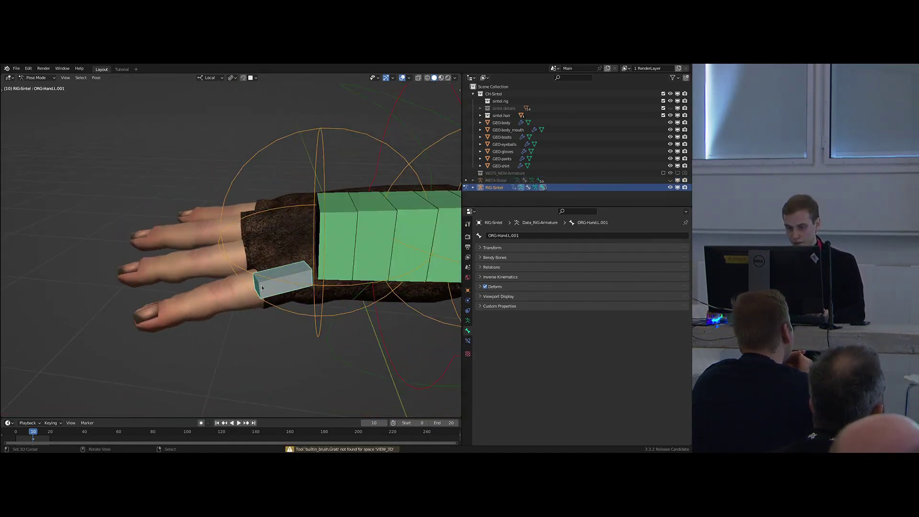
Open the recent file Sintel_02_Fingers_Placed_And_Named.blend and view the full character with its metarig.
key(ctrl+shift+o)
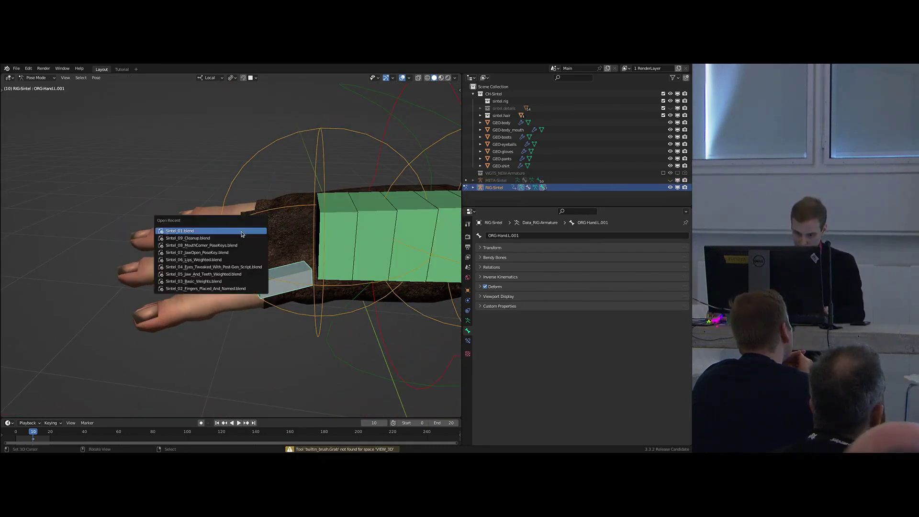
click(213, 289)
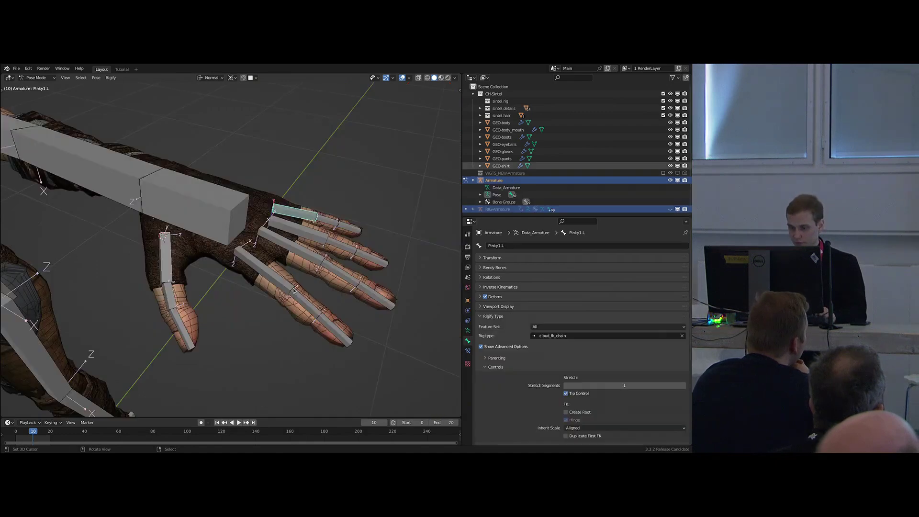
scroll(283, 260, down, 8)
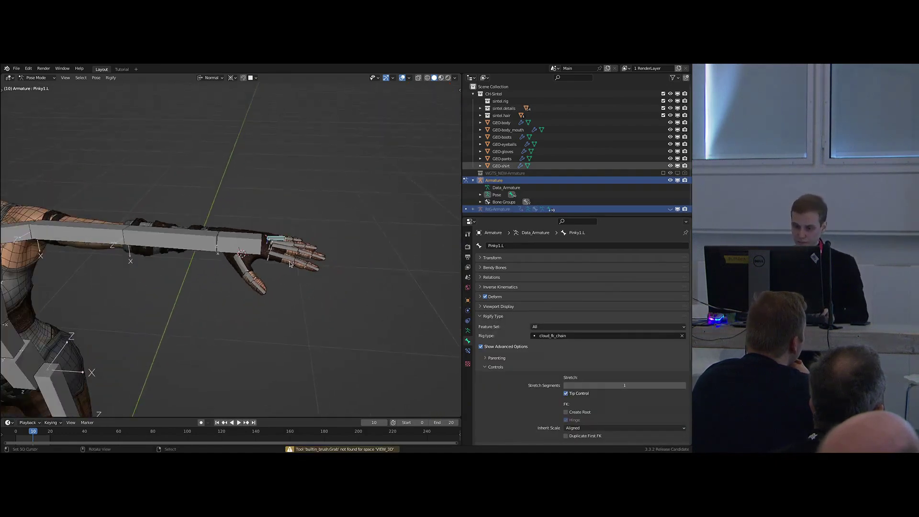
scroll(294, 262, down, 10)
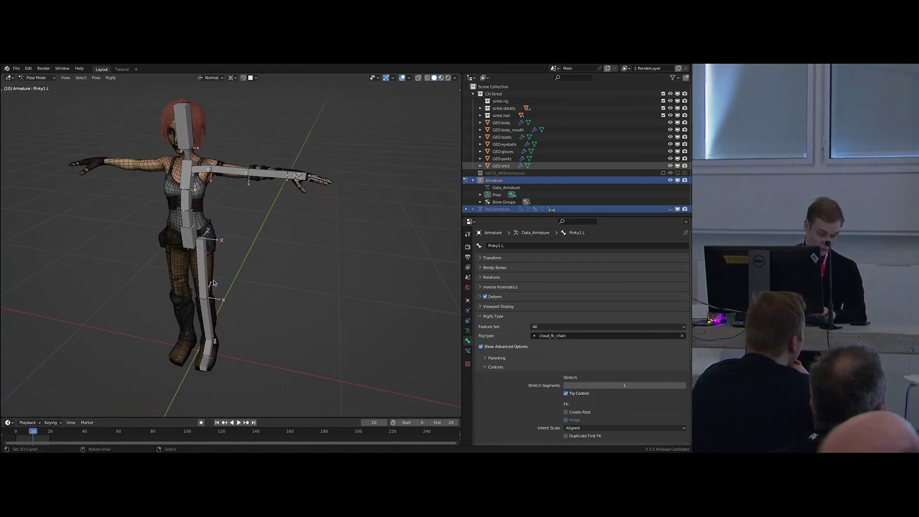
middle_drag(214, 283, 309, 271)
Select the Index1.L bone in the metarig and change its Rigify type to cloud_finger.
key(Tab)
scroll(311, 223, up, 8)
shift+middle_drag(240, 196, 264, 229)
right_click(256, 231)
key(Tab)
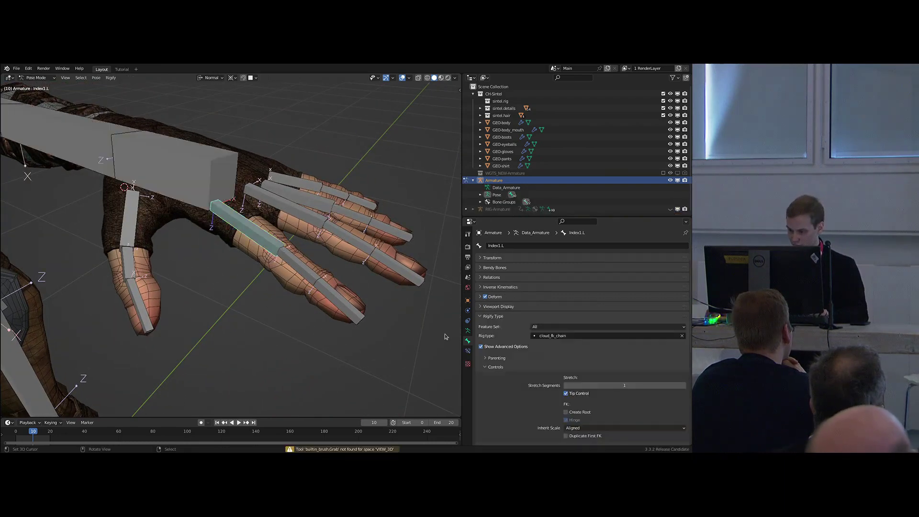
click(558, 335)
text(cloud_finger)
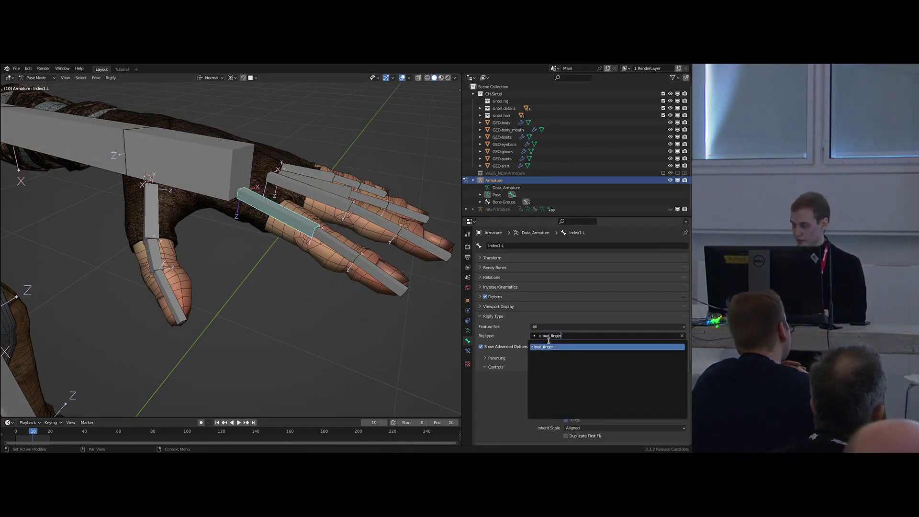
key(Return)
Regenerate the rig, enter Pose Mode and select the TIP-IK-MSTR-Index3.L control at the index fingertip.
middle_drag(394, 277, 320, 255)
key(ctrl+alt+r)
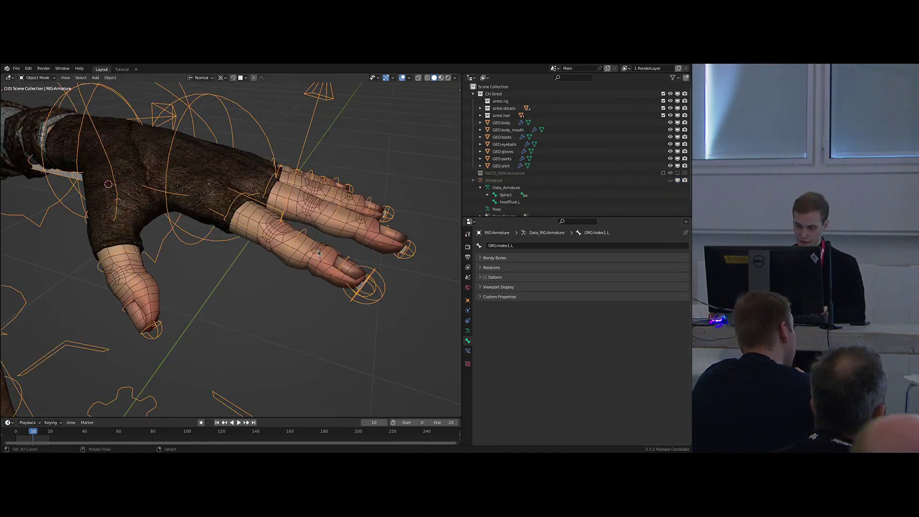
key(ctrl+Tab)
click(362, 301)
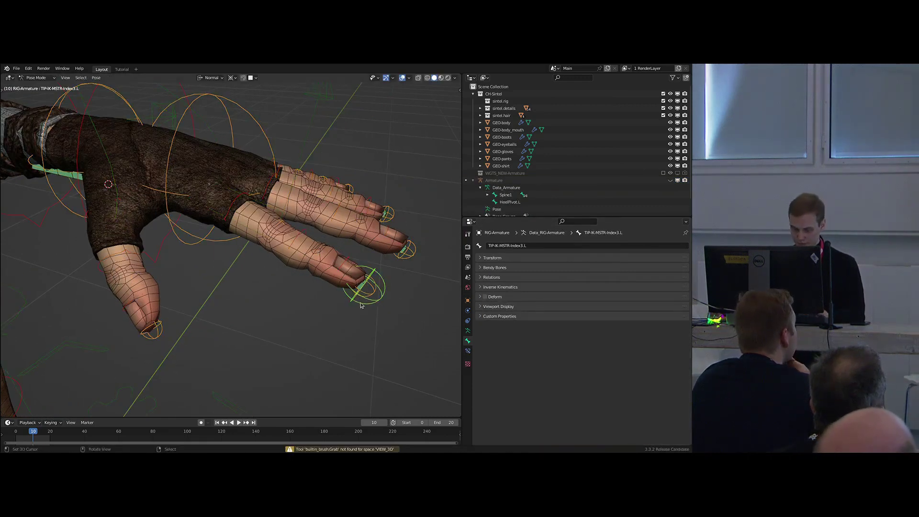
Show the CloudRig settings and examine the FK/IK Switch, IK and Fingers options for the left index finger.
key(n)
middle_drag(313, 177, 376, 202)
click(362, 207)
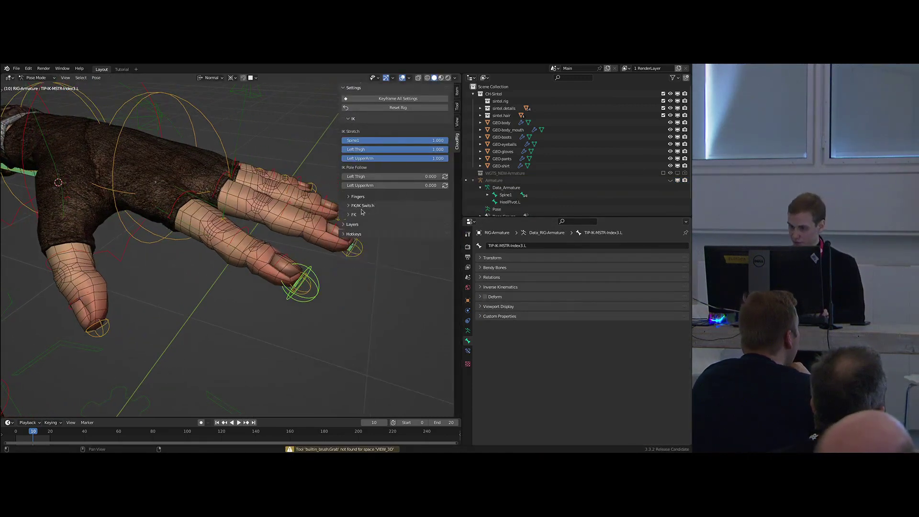
click(362, 207)
click(353, 119)
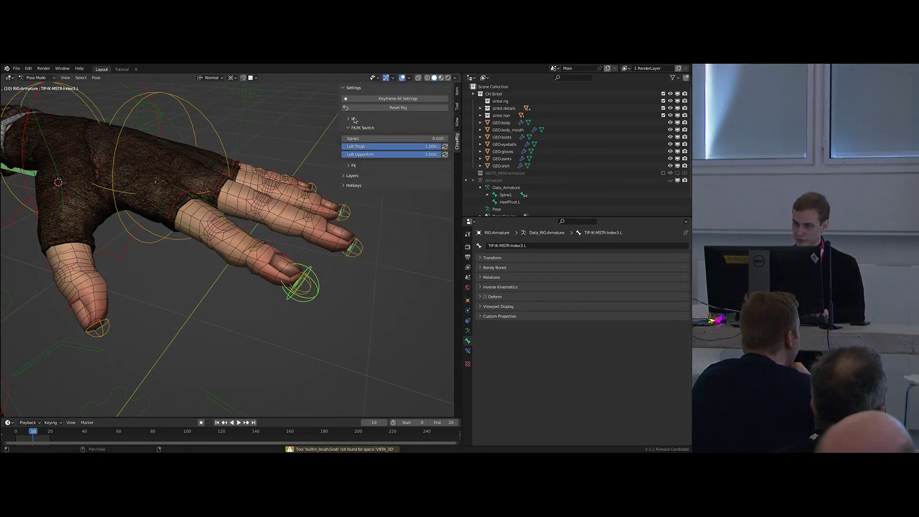
middle_drag(315, 148, 293, 153)
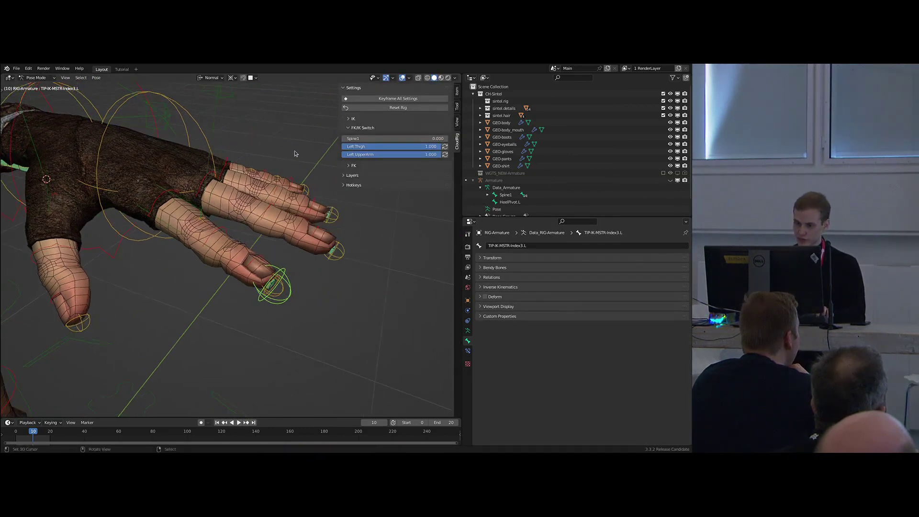
scroll(291, 163, down, 5)
scroll(283, 218, up, 4)
scroll(296, 206, up, 3)
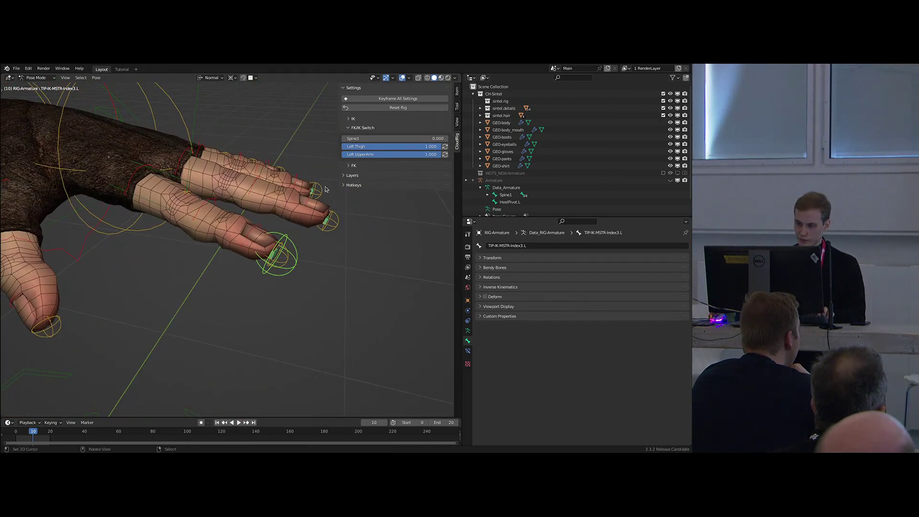
click(362, 127)
click(354, 119)
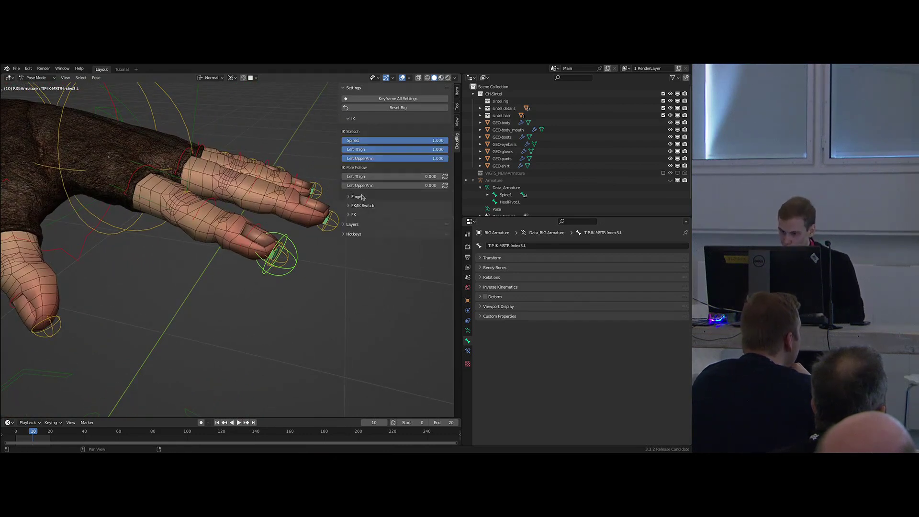
click(358, 197)
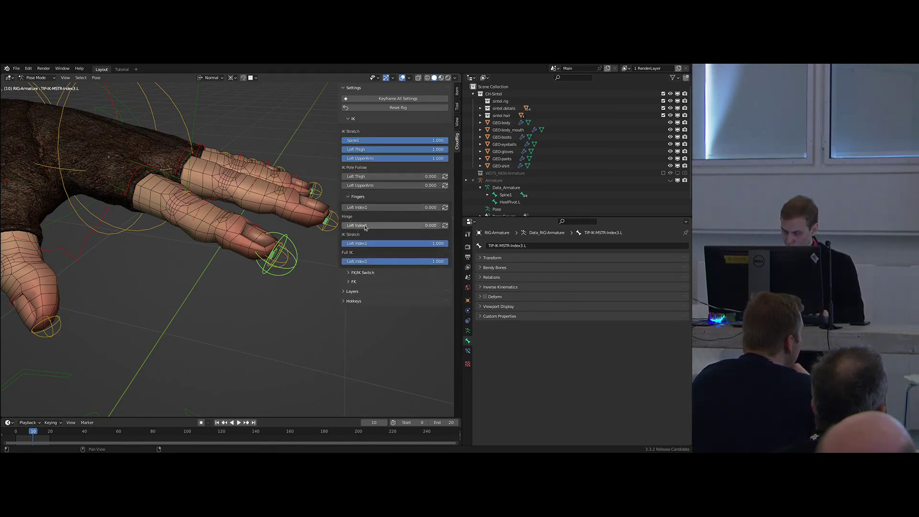
Set the Fingers switch for Left Index1 to 1.000, move TIP-IK-MSTR-Index3.L to bend the finger, and turn on X-ray.
middle_drag(330, 213, 306, 225)
key(g)
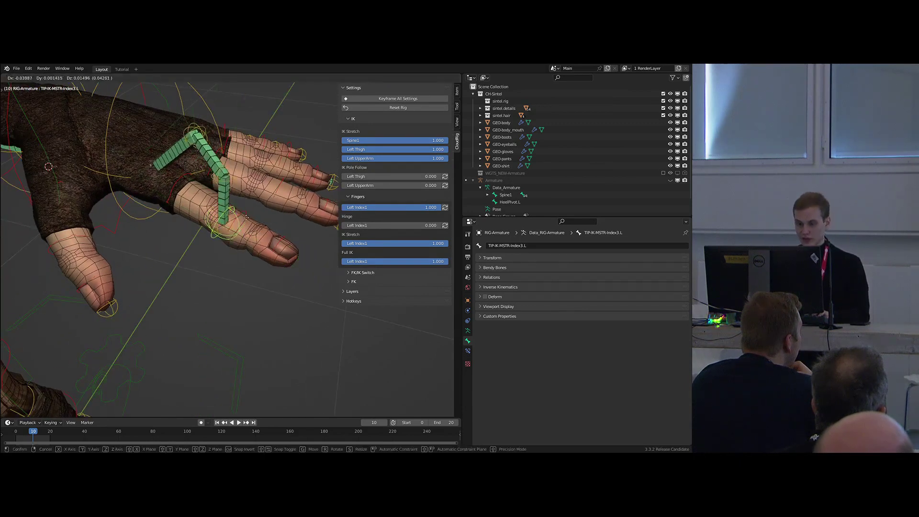
click(285, 226)
key(alt+z)
mouse_move(283, 253)
middle_down()
mouse_move(266, 237)
mouse_move(289, 231)
middle_up()
key(period)
click(291, 276)
Try rotating TIP-IK-MSTR-Index3.L around X, hide the sidebar, and clear the control's location.
key(r)
key(x)
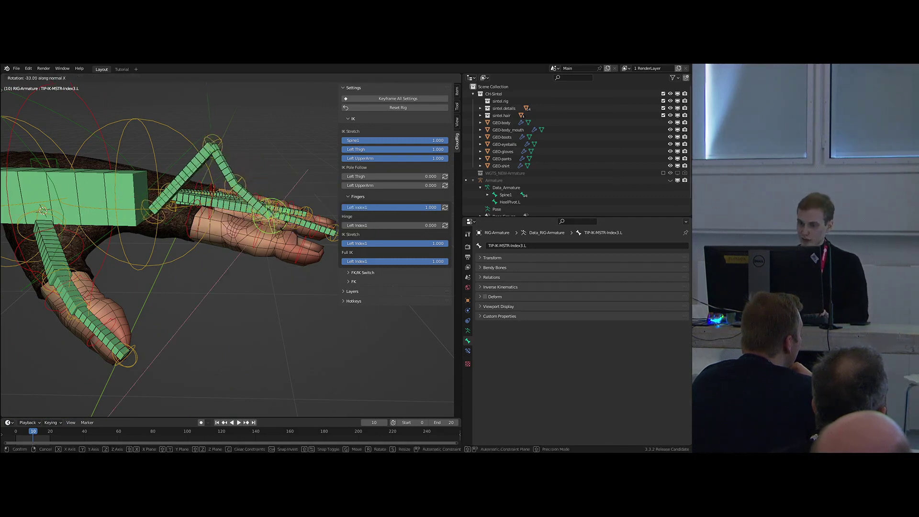
right_click(283, 213)
key(n)
key(alt+g)
middle_drag(287, 229, 301, 265)
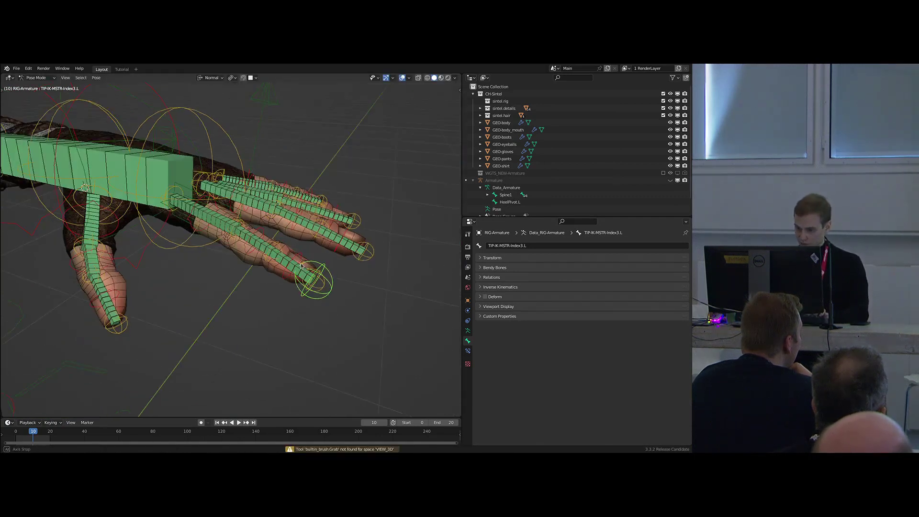
Switch to the metarig, set Index1.L's Rigify type to cloud_fk_chain, and regenerate the rig.
key(shift+t)
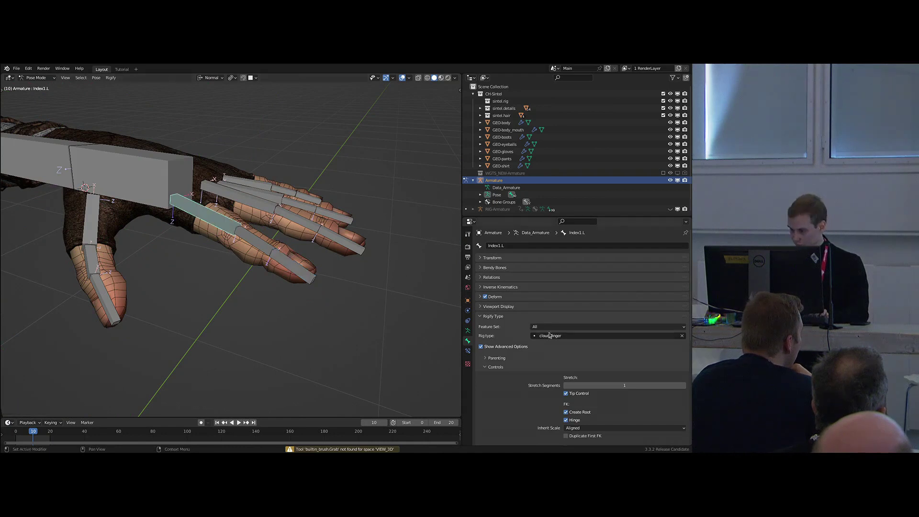
click(550, 335)
text(cloud_fk_chain)
key(Return)
middle_drag(368, 300, 375, 328)
key(ctrl+alt+r)
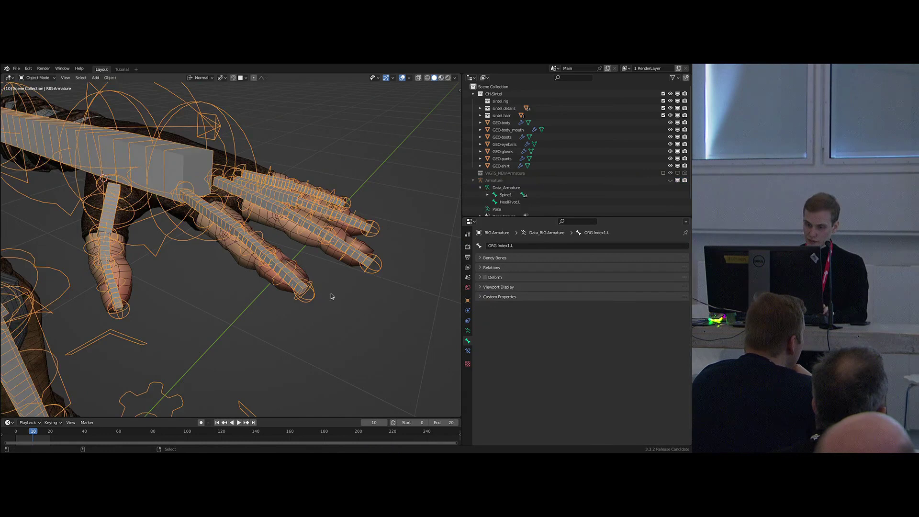
In the generated rig's Pose Mode, rotate FK-Index2.L around its X axis to curl the index finger.
middle_drag(332, 296, 353, 282)
key(ctrl+Tab)
right_click(254, 247)
middle_drag(258, 251, 275, 237)
scroll(276, 239, up, 2)
key(r)
key(x)
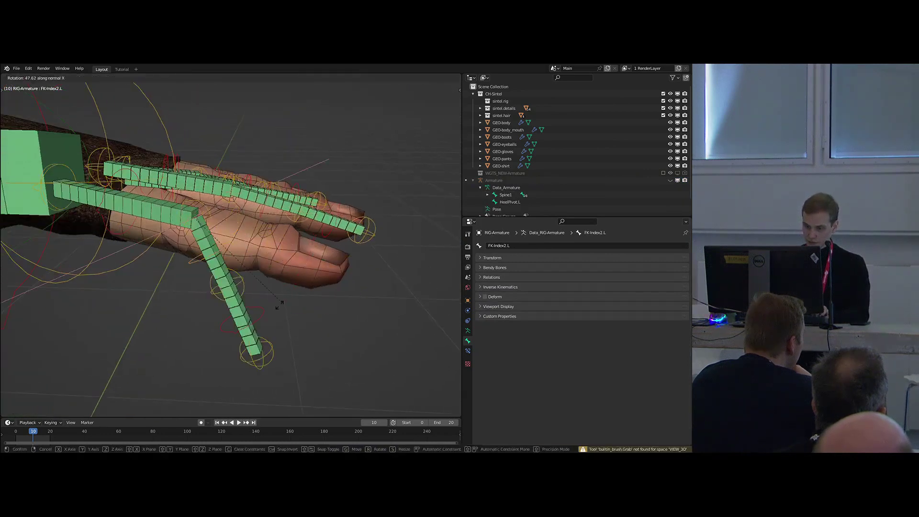
click(255, 293)
Move STR-Index3.L off the bent index finger's chain, and scale it along its Y axis to smooth the curve.
right_click(242, 289)
middle_drag(242, 289, 302, 278)
key(g)
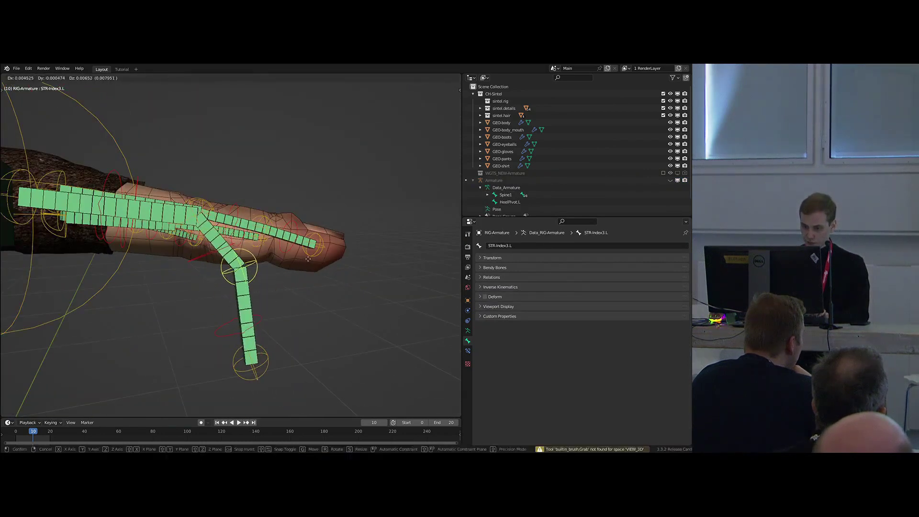
click(329, 250)
key(s)
key(y)
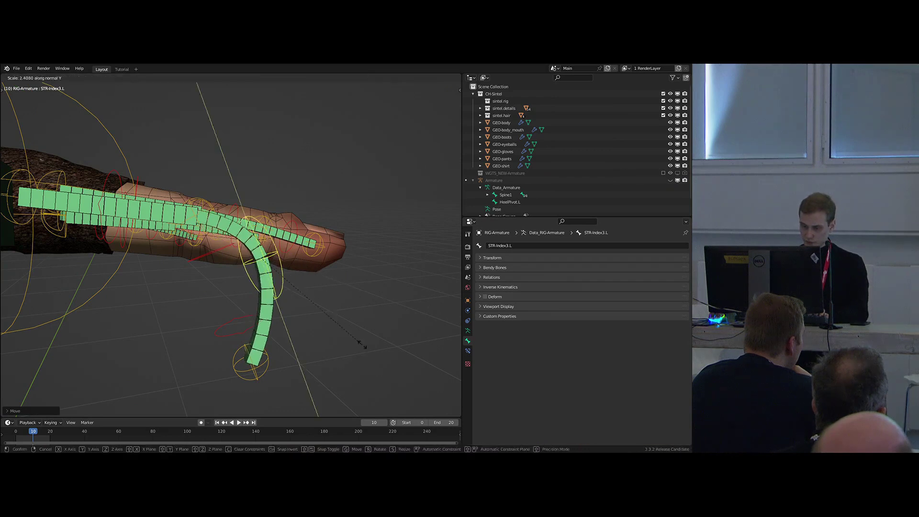
click(292, 306)
Examine the hand's finger controls, including FK-Pinky1.L, and the whole generated rig from several angles.
middle_drag(294, 306, 251, 286)
scroll(164, 282, down, 3)
scroll(251, 286, down, 4)
shift+middle_drag(168, 326, 216, 292)
scroll(215, 292, up, 2)
middle_drag(330, 177, 256, 203)
scroll(287, 215, up, 3)
right_click(316, 231)
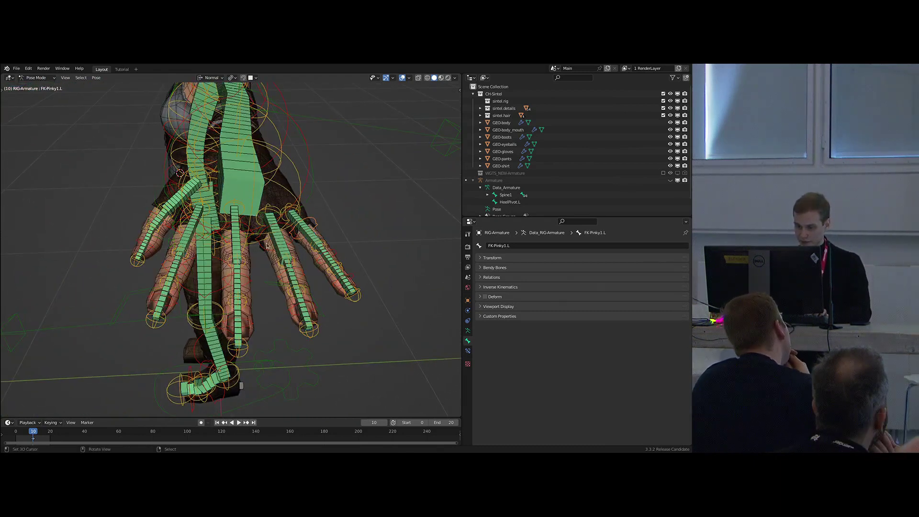
scroll(244, 234, down, 6)
middle_drag(244, 233, 282, 262)
key(shift+c)
scroll(239, 300, up, 6)
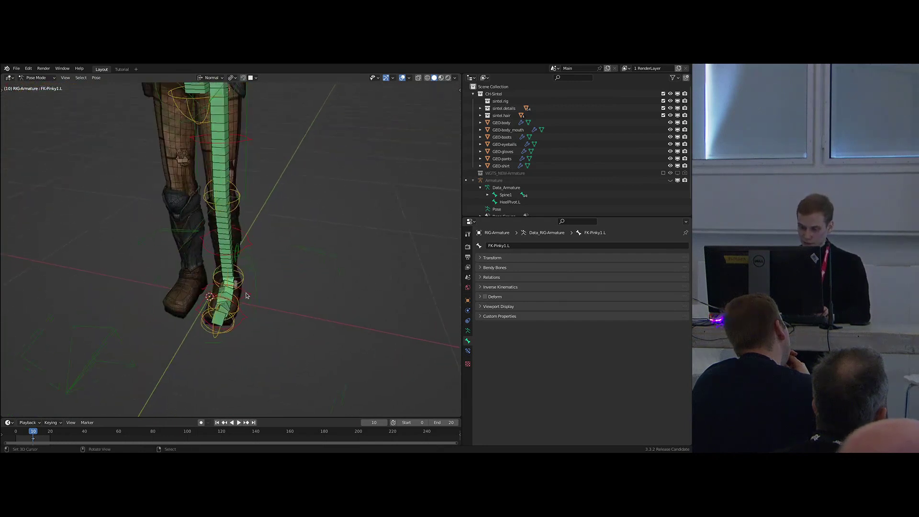
scroll(238, 298, down, 6)
middle_drag(283, 242, 301, 281)
scroll(296, 253, down, 5)
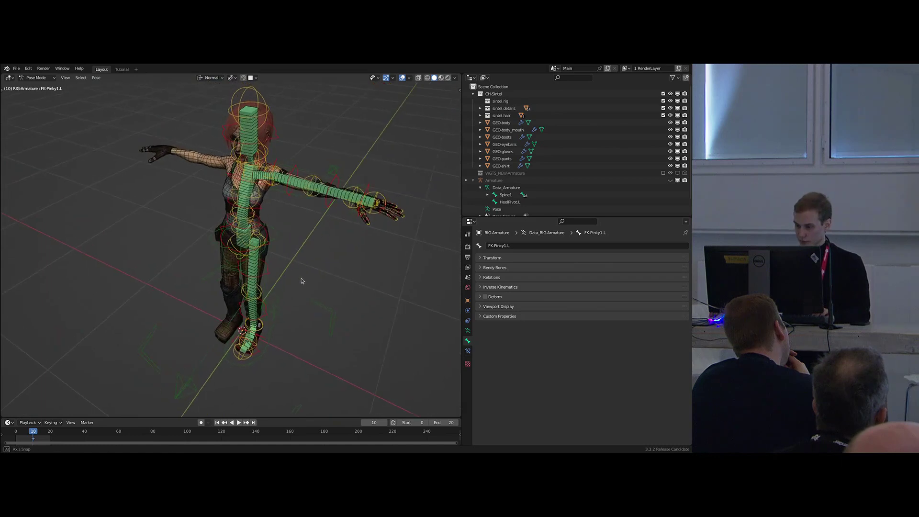
scroll(312, 233, up, 3)
scroll(311, 233, up, 7)
scroll(311, 233, down, 6)
Toggle X-ray and try moving a control of the generated rig.
key(alt+z)
shift+middle_drag(229, 291, 273, 263)
scroll(272, 269, up, 4)
shift+middle_drag(272, 301, 437, 314)
right_click(289, 303)
scroll(279, 274, down, 3)
key(g)
right_click(281, 274)
Switch to the metarig and review the Rigify settings of the left leg chain, including Thigh.L and Knee.L.
key(shift+t)
right_click(267, 247)
scroll(514, 285, down, 4)
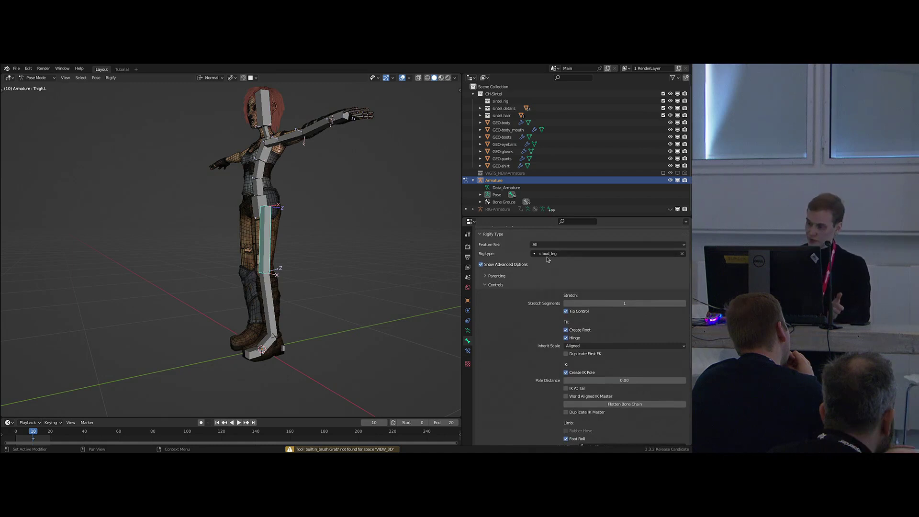
middle_drag(358, 367, 310, 342)
shift+middle_drag(303, 361, 320, 266)
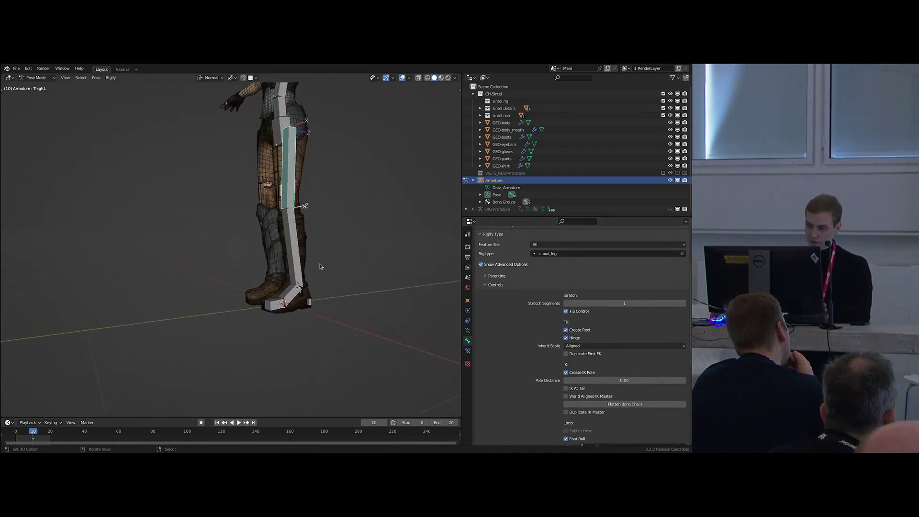
click(273, 303)
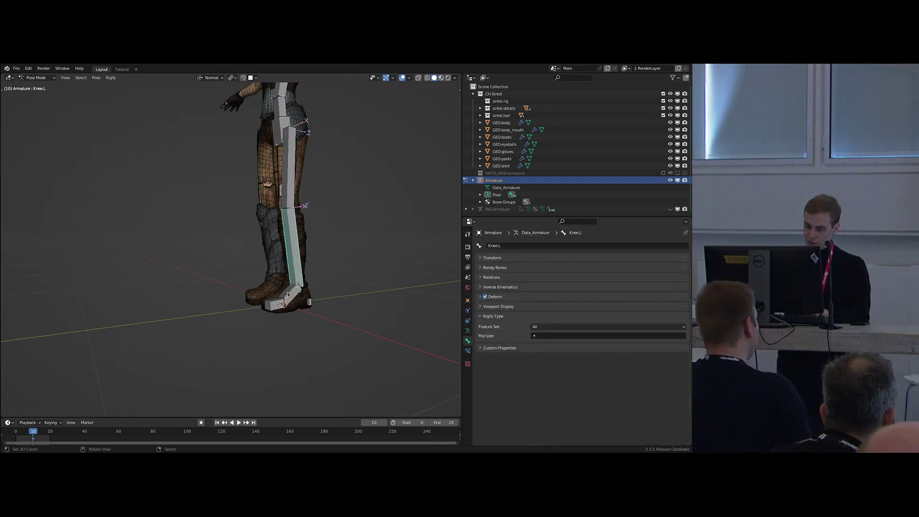
right_click(291, 296)
right_click(293, 244)
right_click(290, 184)
middle_drag(299, 176, 330, 173)
shift+middle_drag(331, 167, 329, 254)
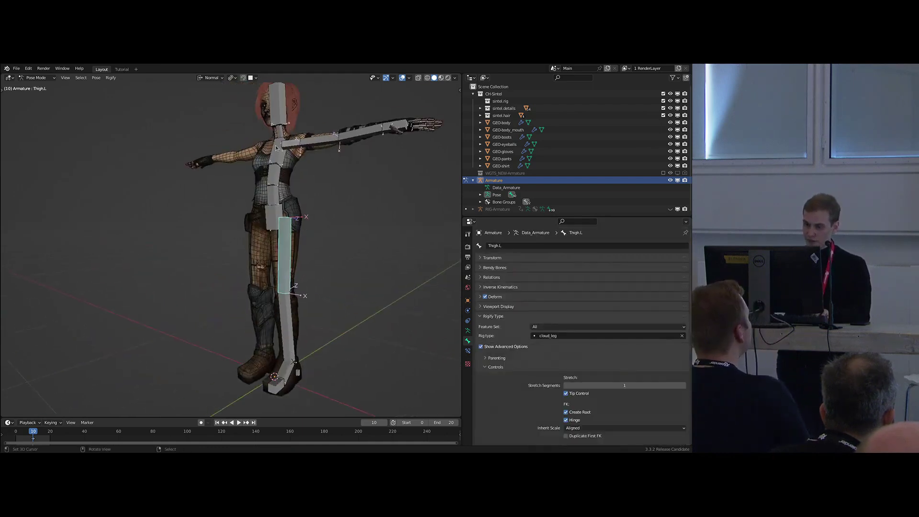
Review the Rigify types assigned to the Spine1, UpperArm.L and Forearm.L metarig bones.
scroll(299, 198, up, 1)
right_click(275, 221)
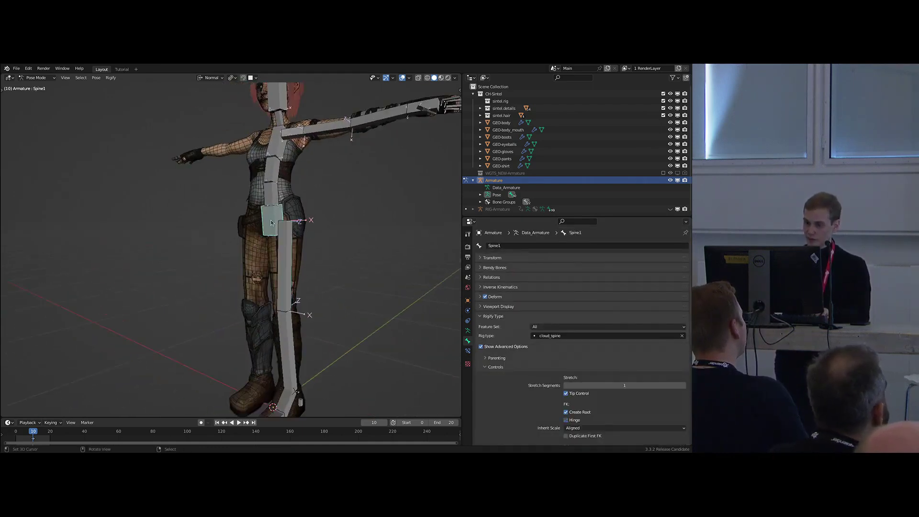
shift+middle_drag(291, 184, 272, 237)
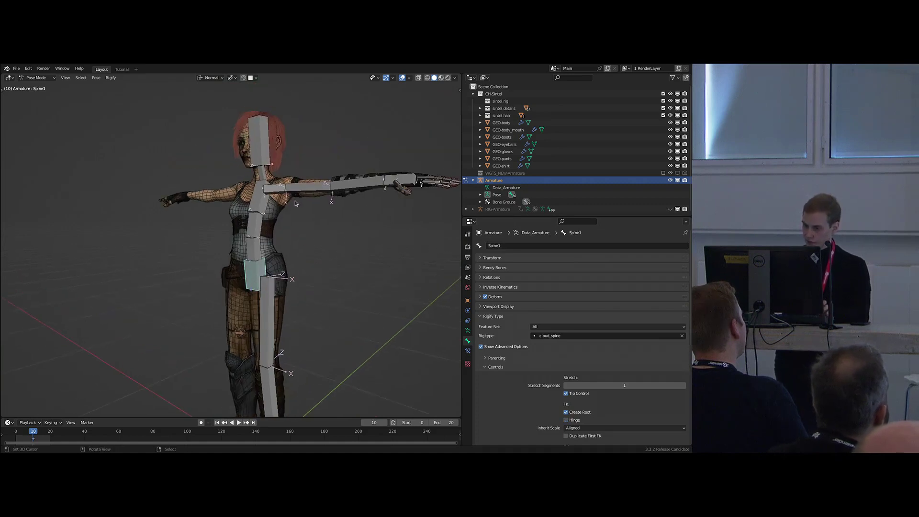
right_click(311, 189)
middle_drag(391, 240, 341, 189)
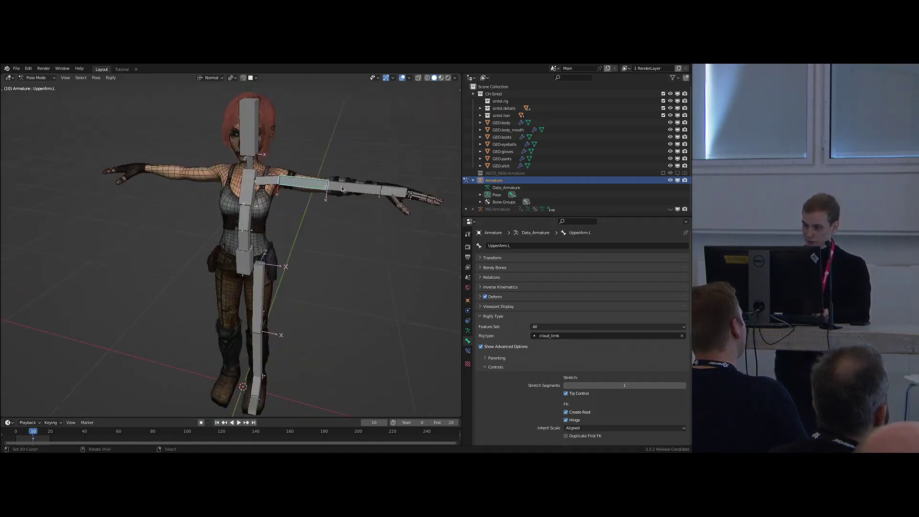
right_click(397, 193)
middle_drag(397, 193, 311, 211)
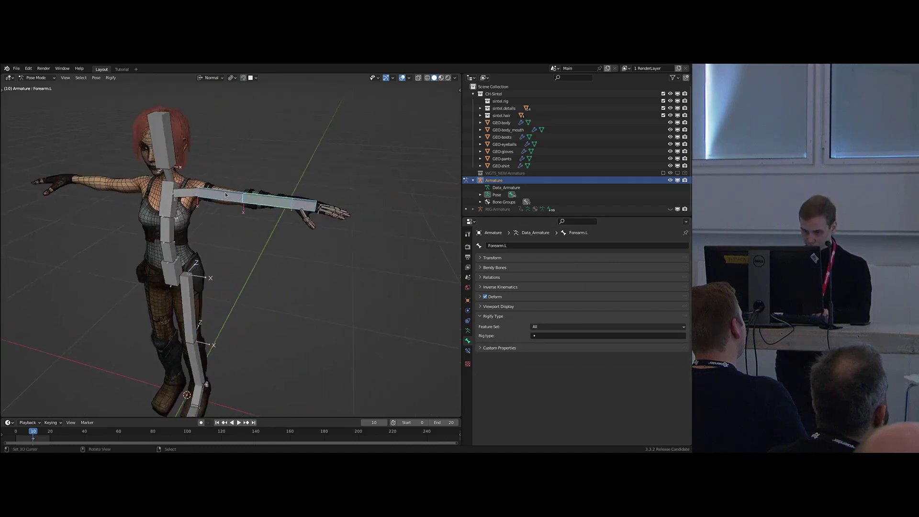
scroll(225, 191, up, 4)
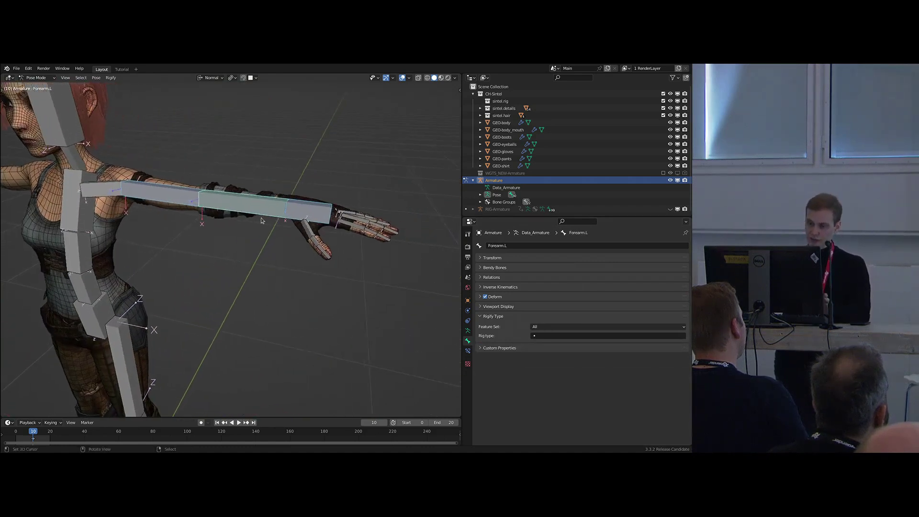
middle_drag(295, 207, 267, 232)
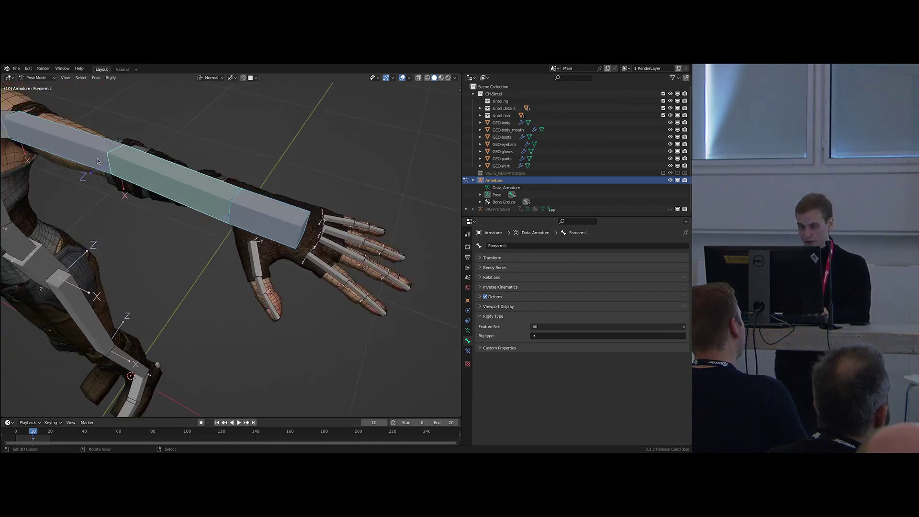
Go through the left arm chain bone by bone, comparing the Rigify types of UpperArm.L, Forearm.L and Wrist.L.
shift+click(240, 208)
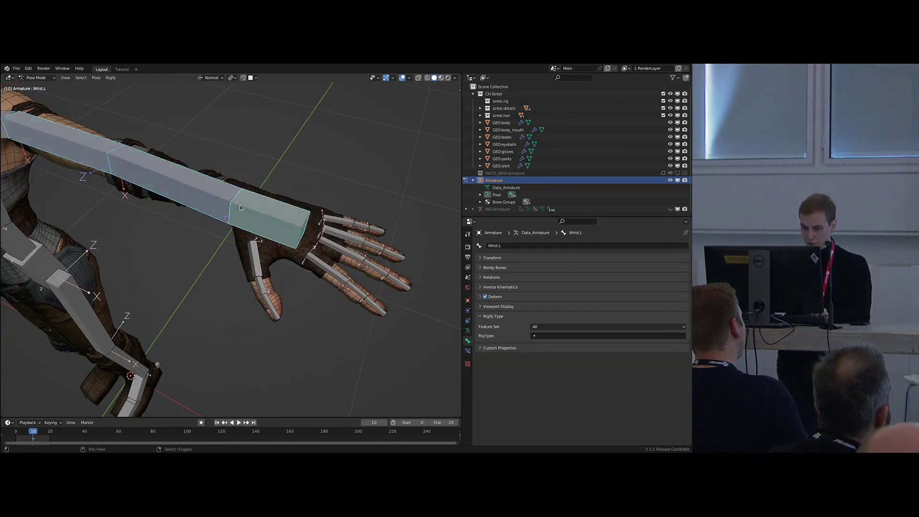
middle_drag(209, 203, 189, 213)
scroll(216, 189, down, 2)
click(167, 190)
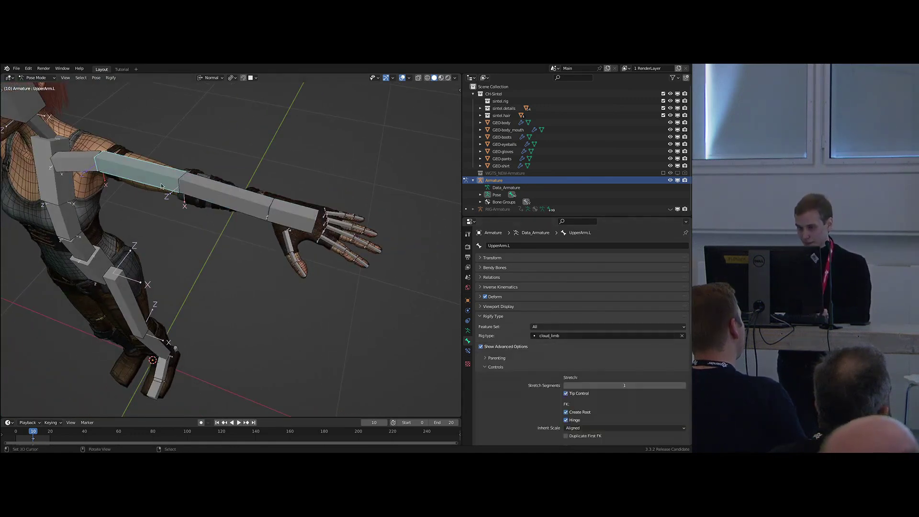
click(208, 191)
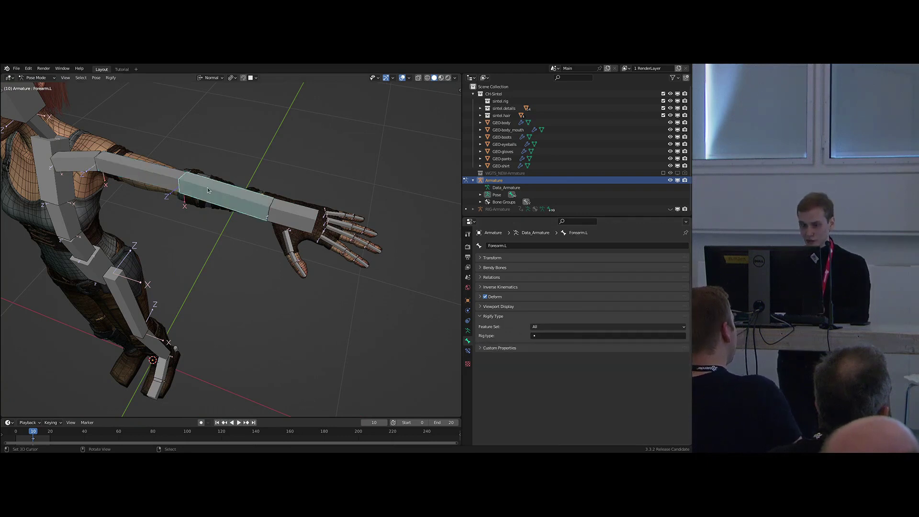
click(283, 211)
scroll(283, 211, up, 2)
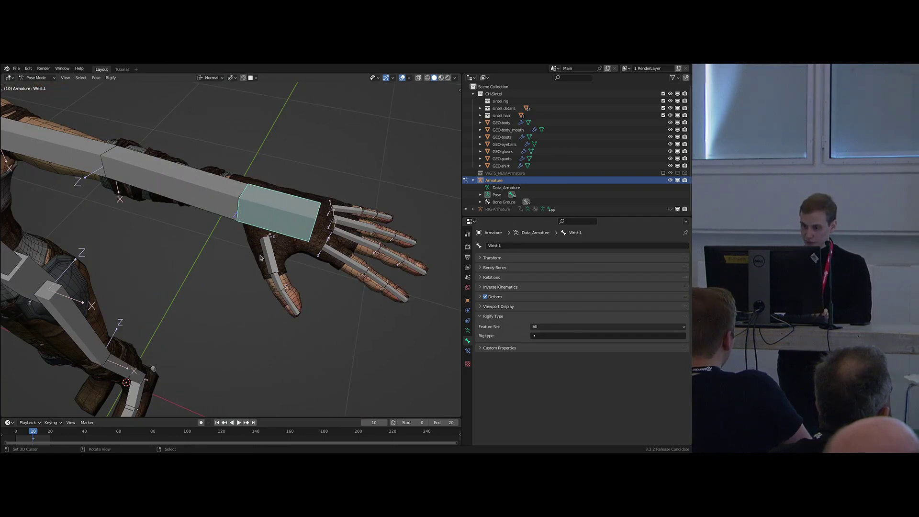
scroll(303, 233, down, 6)
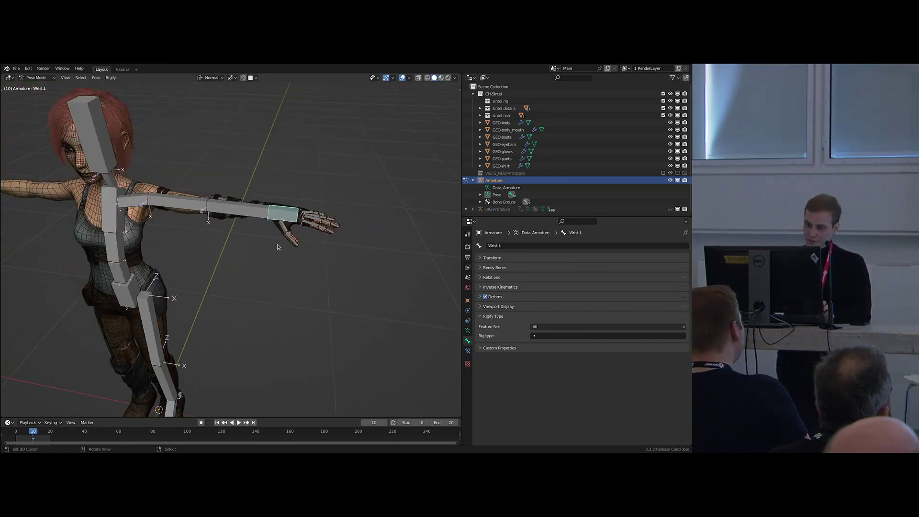
Review the cloud_leg parameters of Thigh.L, including Foot Roll and Heel Pivot, and look at the heel area.
scroll(240, 319, up, 4)
middle_drag(240, 320, 239, 258)
scroll(244, 254, up, 3)
scroll(237, 249, down, 4)
scroll(239, 258, down, 2)
click(235, 179)
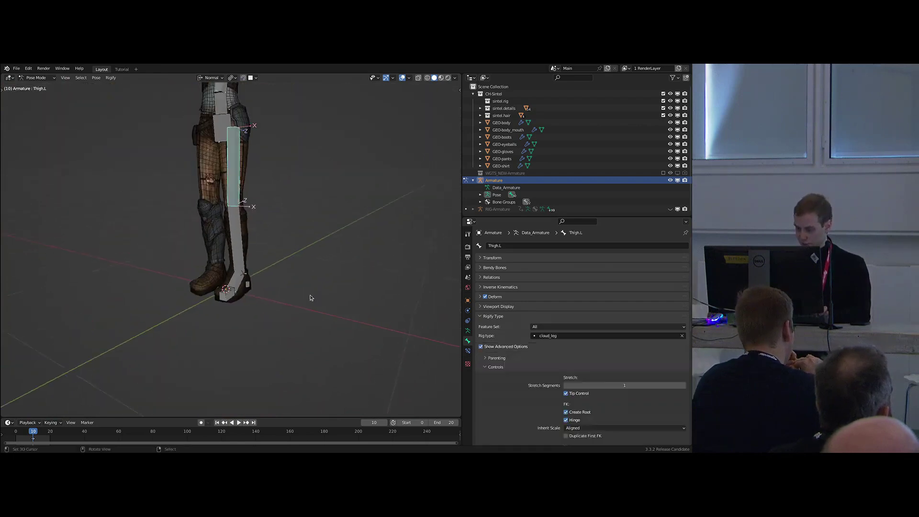
middle_drag(311, 298, 303, 294)
middle_drag(486, 376, 485, 254)
scroll(574, 351, down, 3)
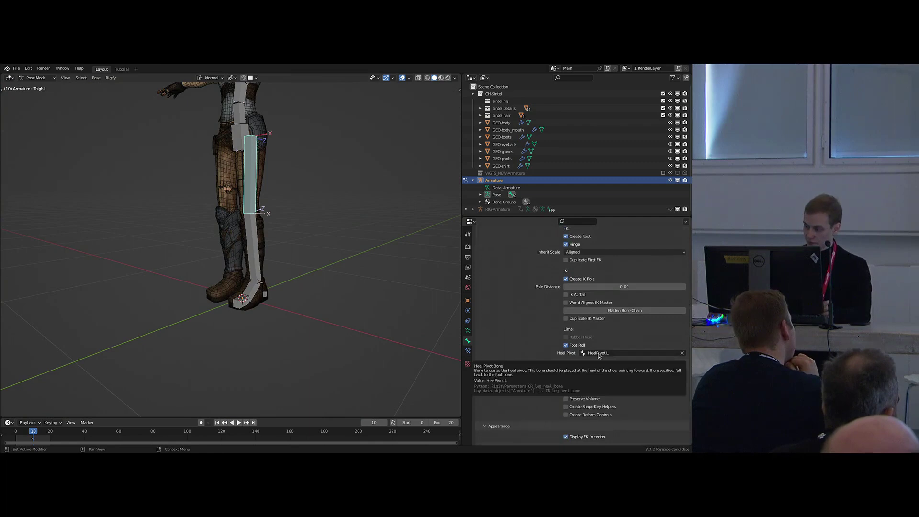
scroll(269, 307, up, 7)
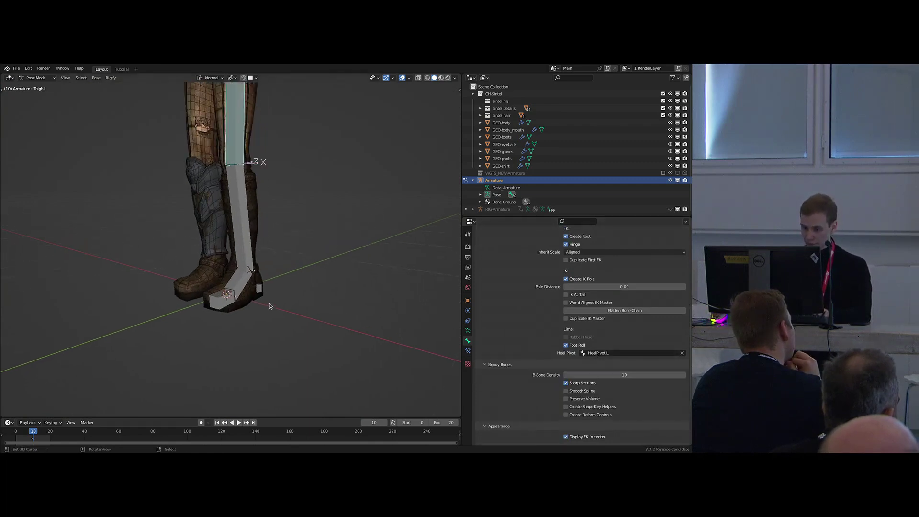
right_click(257, 269)
Switch to the generated rig and try rotating the ROLL-Foot.L control around its X axis.
shift+middle_drag(280, 252, 348, 321)
scroll(308, 288, down, 6)
middle_drag(348, 320, 294, 275)
key(shift+t)
scroll(301, 287, up, 4)
right_click(315, 231)
middle_drag(320, 239, 377, 266)
key(r)
key(x)
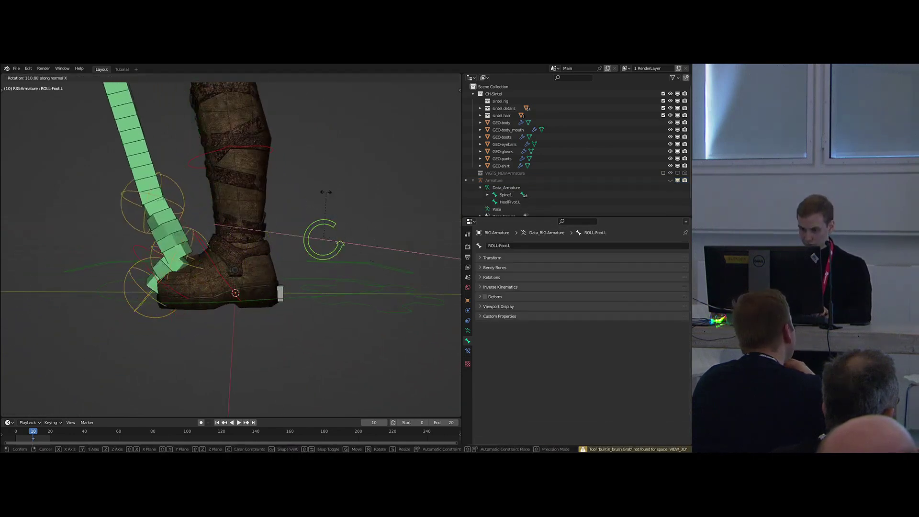
right_click(322, 194)
key(r)
key(x)
right_click(357, 197)
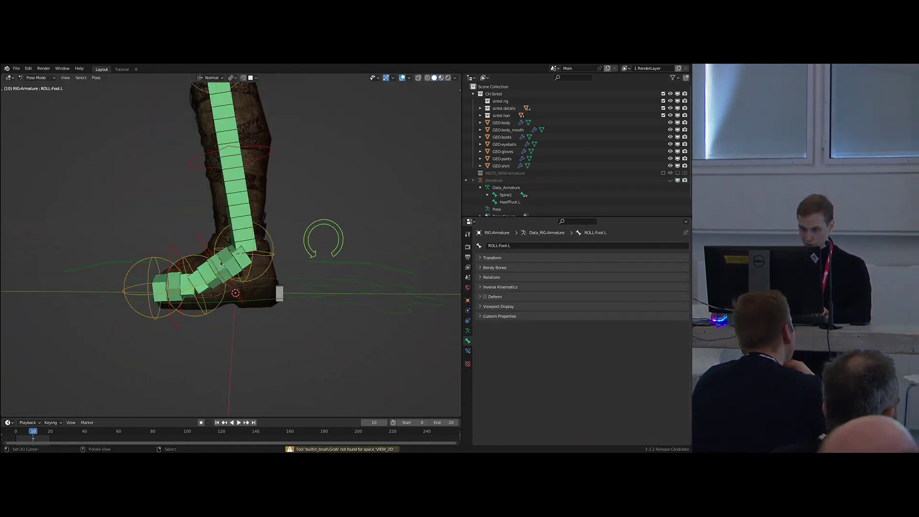
Rotate ROLL-Foot.L around its X axis again to test the foot roll about the heel pivot.
key(r)
key(x)
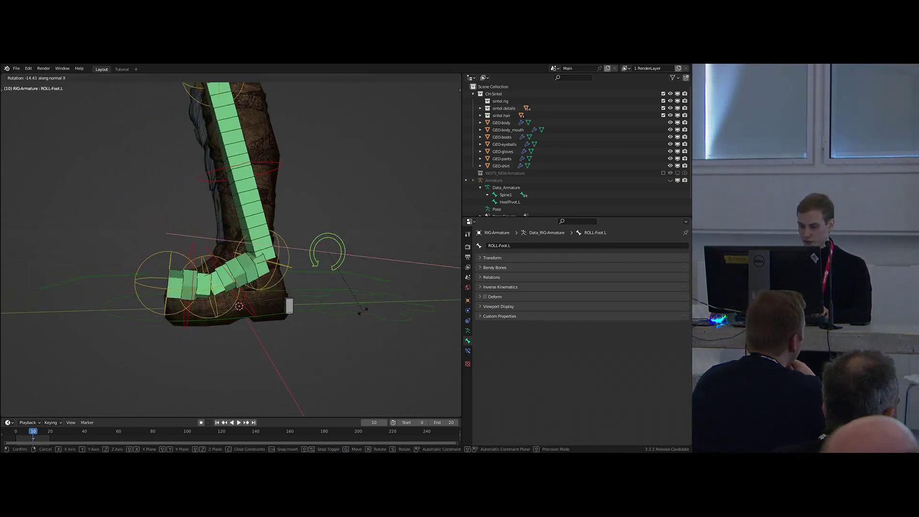
click(341, 319)
middle_drag(341, 319, 300, 319)
right_click(299, 318)
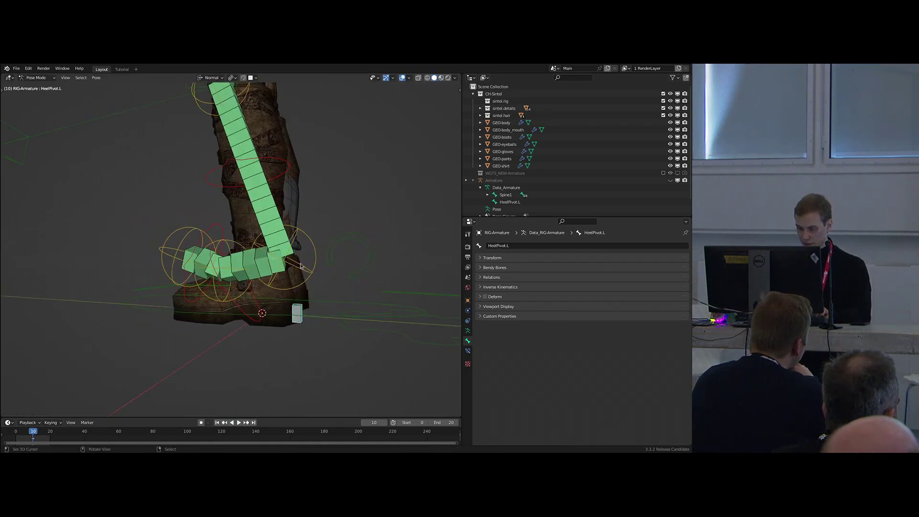
right_click(352, 275)
middle_drag(352, 275, 378, 282)
key(r)
key(x)
click(374, 307)
Try moving HeelPivot.L, and clear the rotation of all the rig's controls.
right_click(311, 319)
key(g)
right_click(315, 328)
middle_drag(306, 296, 305, 266)
key(a)
key(alt+r)
scroll(340, 303, down, 2)
scroll(289, 242, down, 3)
scroll(313, 277, down, 3)
scroll(306, 275, up, 2)
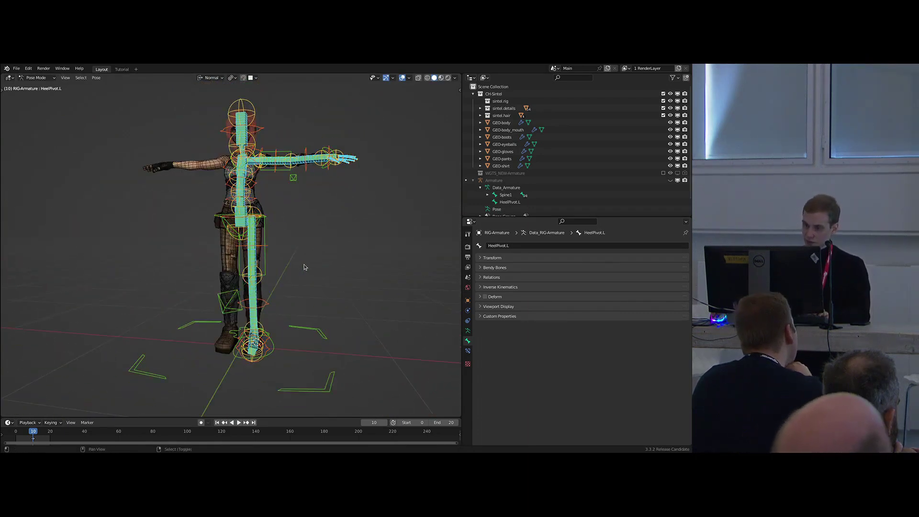
Switch to the metarig and select the bones of the left leg and left arm.
key(shift+t)
middle_drag(282, 212, 269, 264)
click(254, 345)
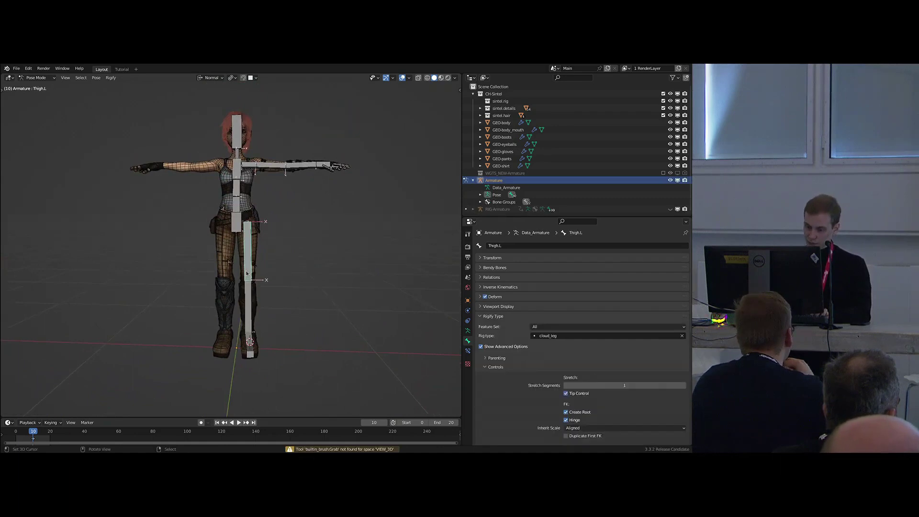
shift+right_click(253, 356)
shift+middle_drag(273, 305, 258, 338)
scroll(229, 200, up, 3)
shift+right_click(233, 199)
shift+right_click(268, 200)
shift+right_click(317, 200)
shift+right_click(355, 202)
Add all the left hand's finger bones to the selection.
shift+middle_drag(355, 203, 314, 215)
scroll(314, 215, up, 4)
key(b)
drag(261, 175, 407, 270)
scroll(287, 255, down, 3)
middle_drag(288, 255, 331, 278)
Turn off the axes display for the metarig's bones.
scroll(243, 324, down, 3)
click(467, 331)
click(563, 404)
shift+middle_drag(231, 255, 168, 260)
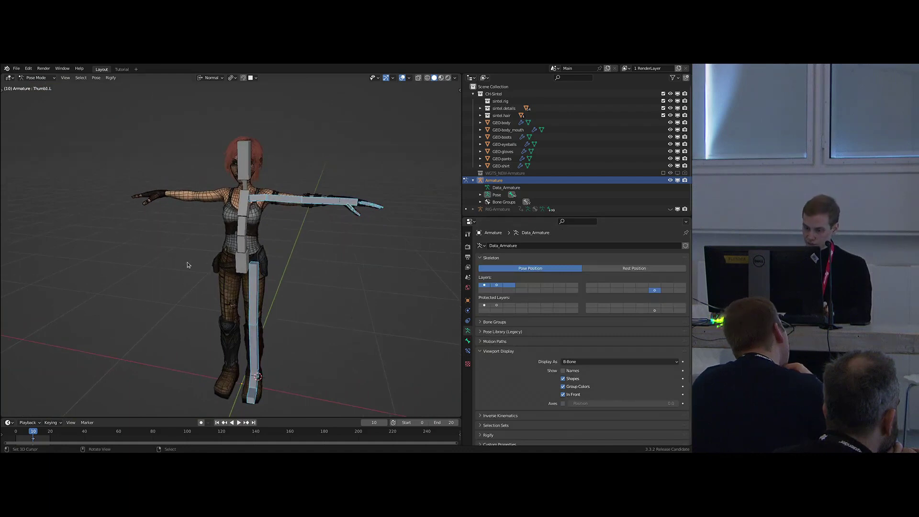
Enter Edit Mode and try to symmetrize the selected left-side bones.
key(Tab)
key(F3)
text(symmet)
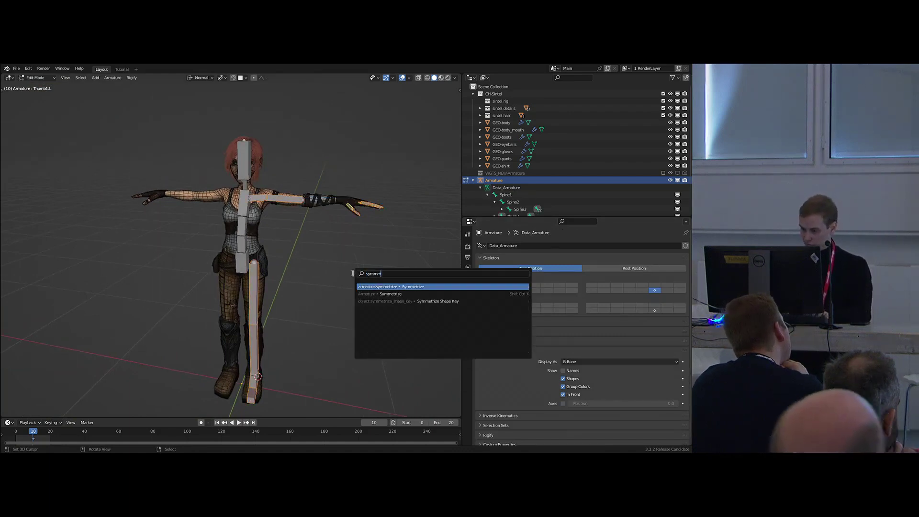
key(Return)
middle_drag(353, 273, 297, 256)
key(ctrl+z)
Reveal the metarig's hidden bones and symmetrize the selection to the character's other side.
key(alt+h)
key(F3)
key(Return)
middle_drag(307, 228, 322, 214)
Leave Edit Mode, regenerate the rig, and try moving one of its controls in Pose Mode.
key(Tab)
key(ctrl+alt+r)
key(ctrl+Tab)
right_click(328, 329)
key(g)
right_click(304, 323)
Try rotating FK-Head freely with the trackball rotation, and select the MSTR-Spine1_Torso control.
middle_drag(303, 323, 211, 204)
scroll(254, 231, up, 2)
scroll(210, 204, up, 3)
right_click(271, 164)
key(r)
key(r)
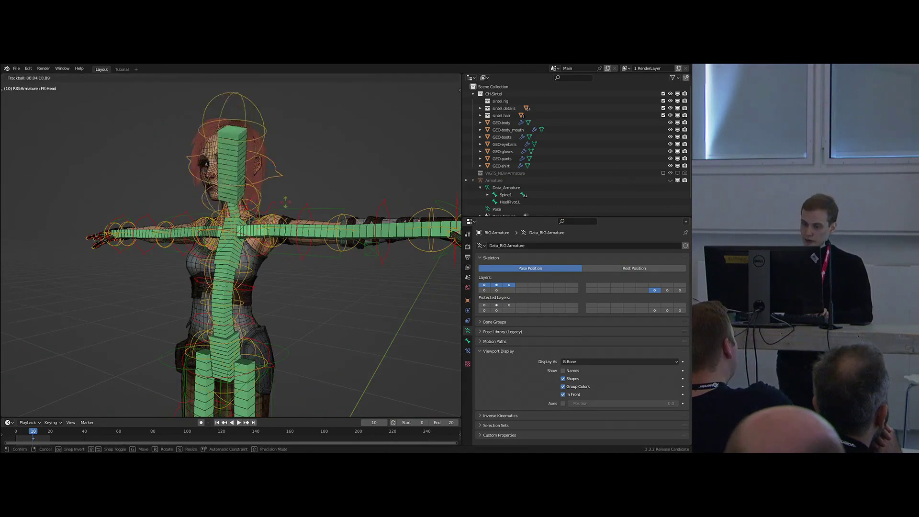
right_click(280, 211)
scroll(277, 253, down, 2)
middle_drag(277, 257, 298, 286)
right_click(274, 292)
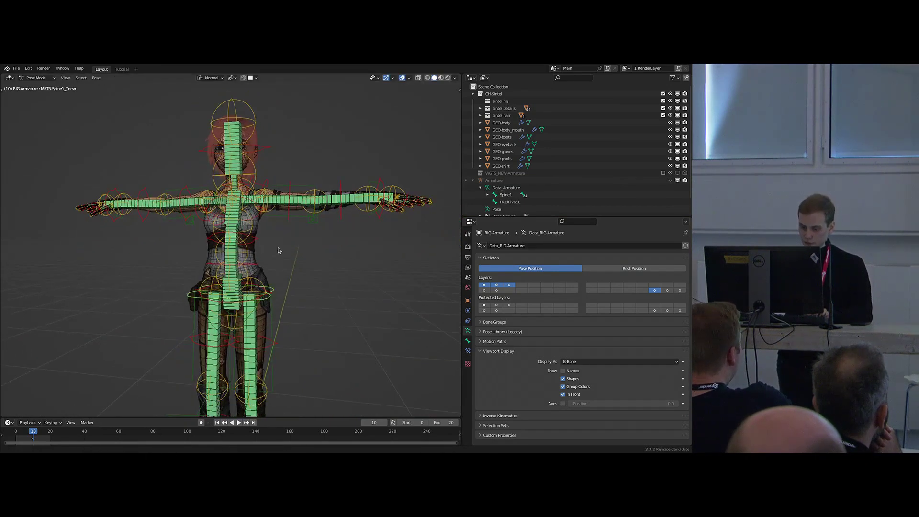
Switch to the metarig, select the Neck bone and examine the Controls and Bendy Bones parameters of its cloud_fk_chain type.
middle_drag(278, 251, 290, 220)
scroll(297, 193, up, 3)
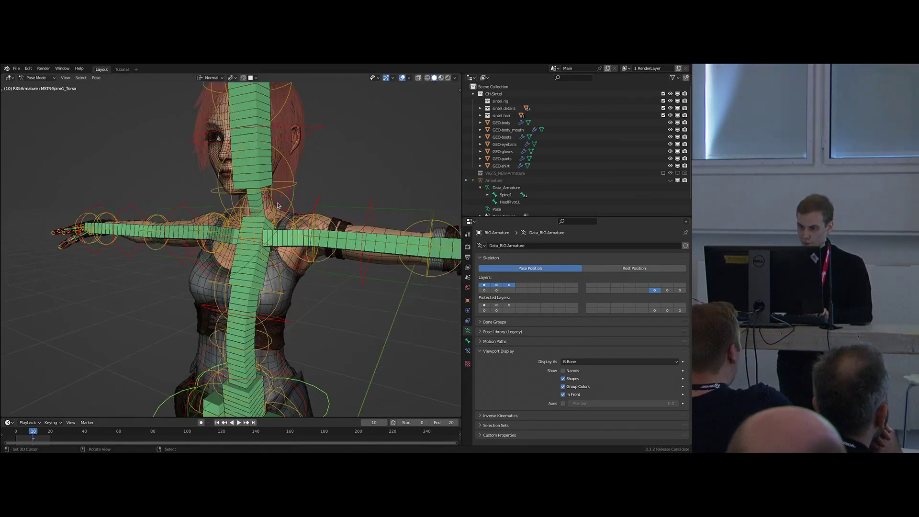
key(shift+t)
right_click(254, 204)
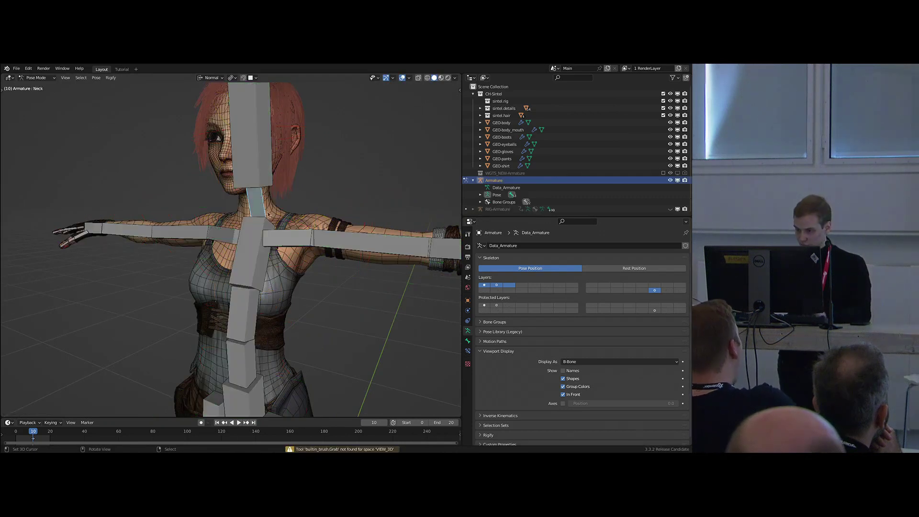
click(468, 341)
scroll(565, 367, down, 8)
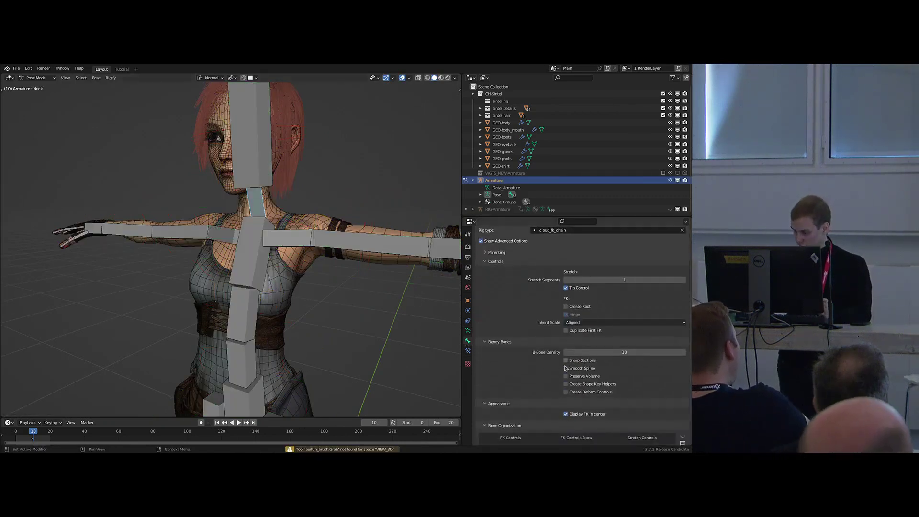
scroll(564, 368, down, 2)
click(517, 390)
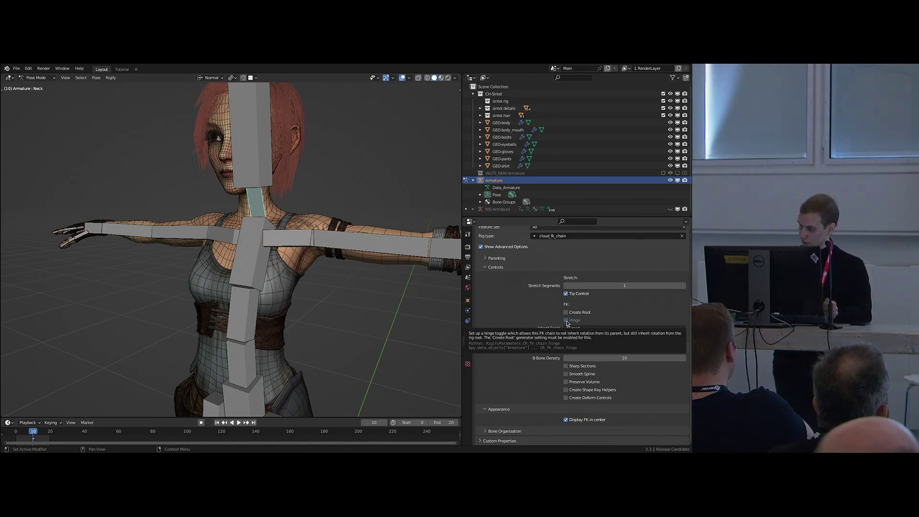
scroll(256, 197, up, 2)
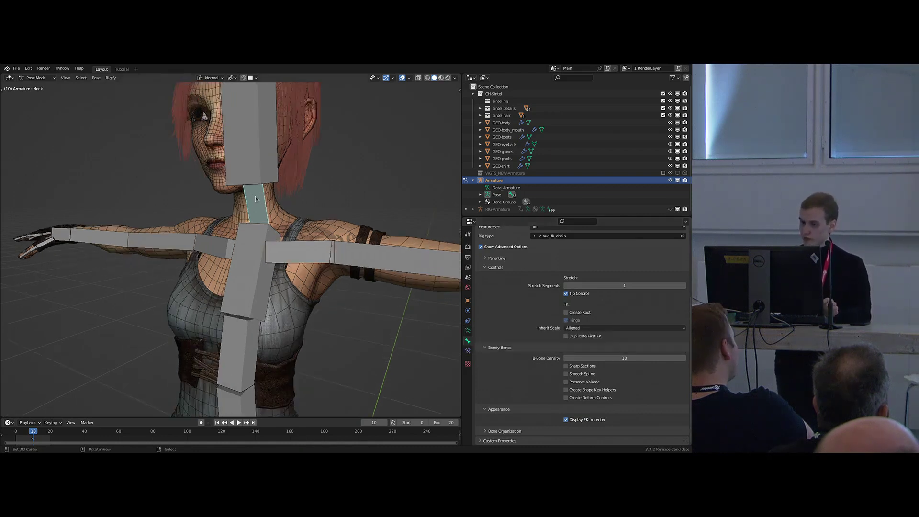
scroll(251, 192, down, 4)
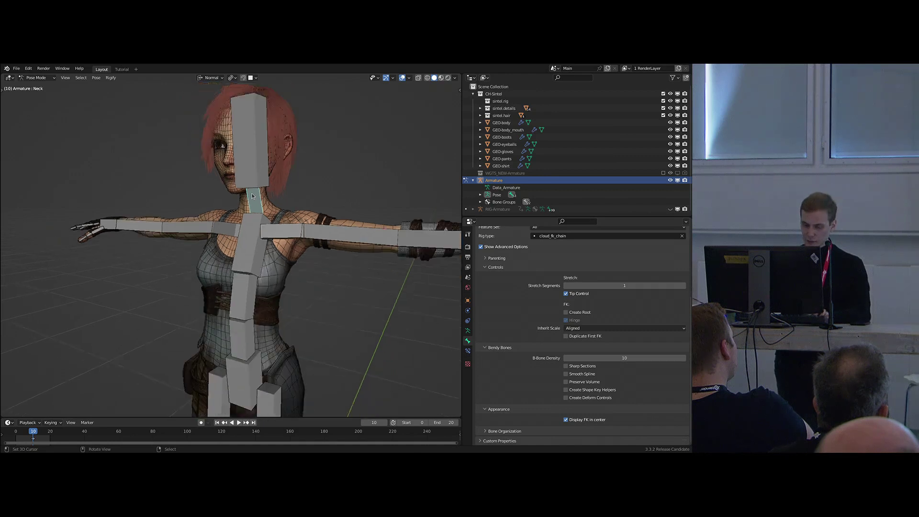
Switch to the generated rig, try rotating the MSTR-Spine1_Torso control and undo the rotation.
key(shift+t)
right_click(314, 303)
middle_drag(314, 303, 188, 223)
key(r)
click(332, 231)
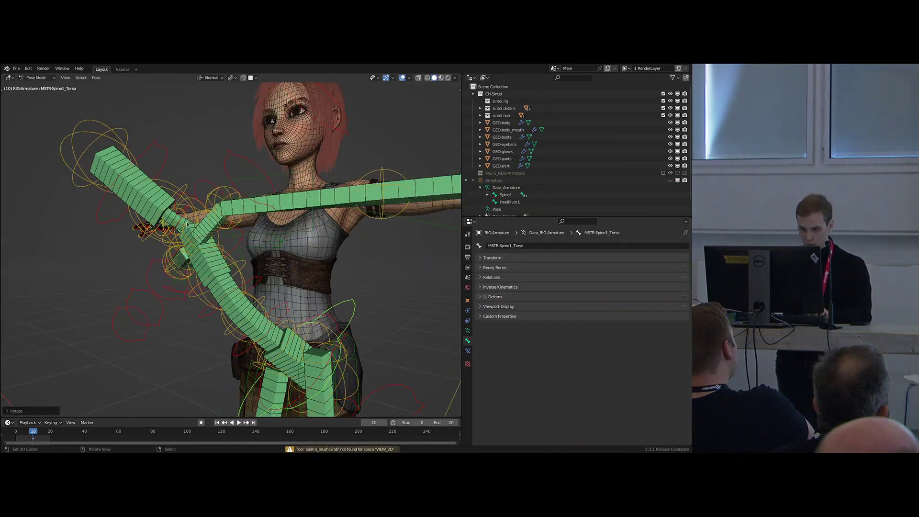
middle_drag(137, 190, 178, 225)
key(ctrl+z)
Return to the metarig and enable Create Root and Hinge in the Neck bone's FK parameters.
middle_drag(352, 265, 384, 296)
scroll(383, 268, down, 2)
key(shift+t)
scroll(280, 215, up, 2)
right_click(280, 215)
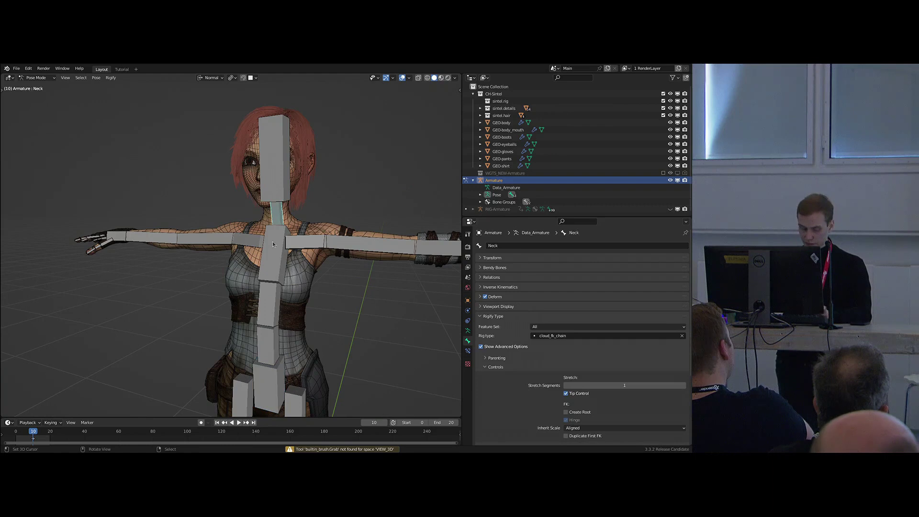
middle_drag(515, 383, 512, 287)
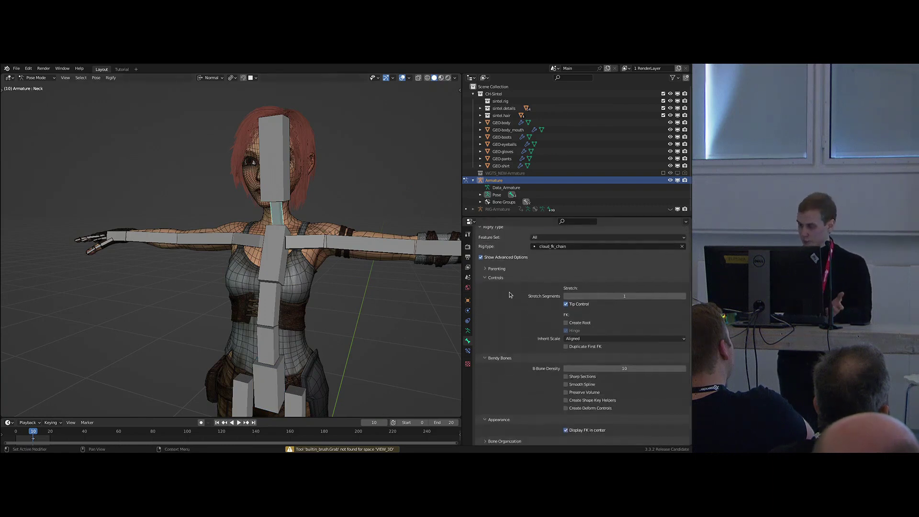
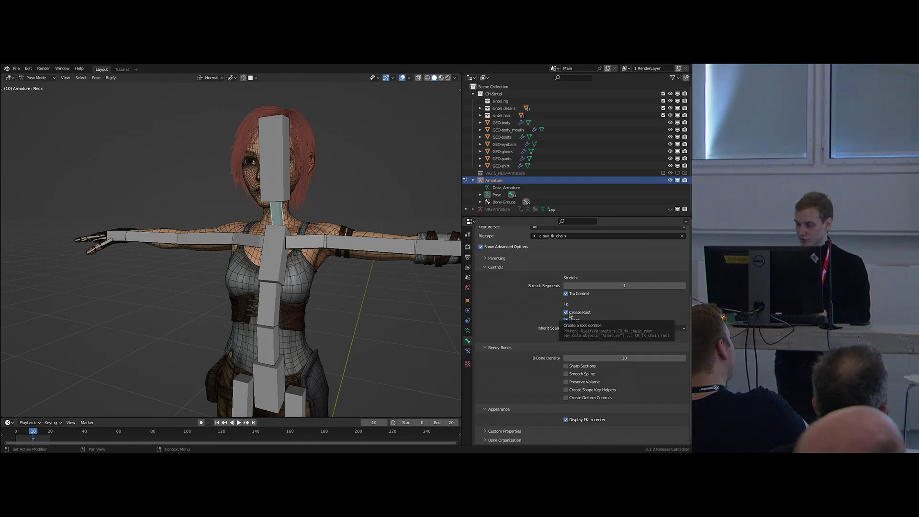
scroll(287, 207, up, 4)
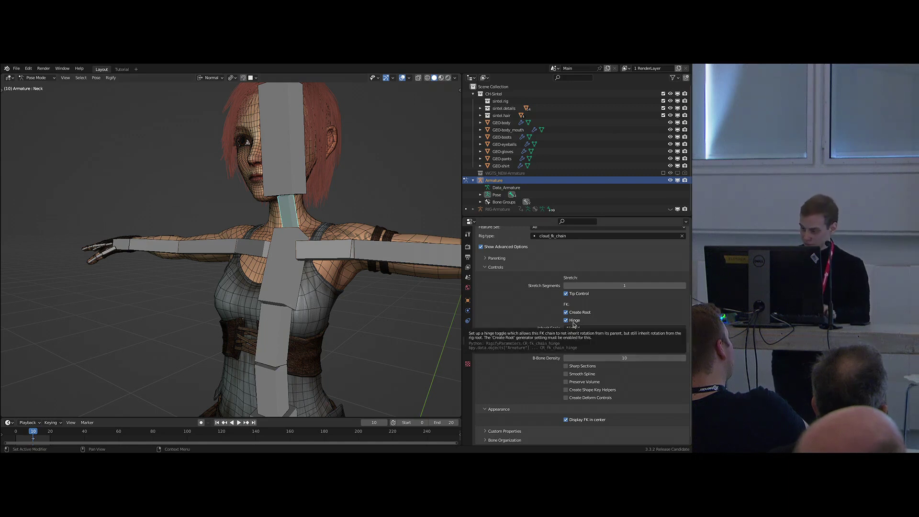
middle_drag(372, 285, 313, 259)
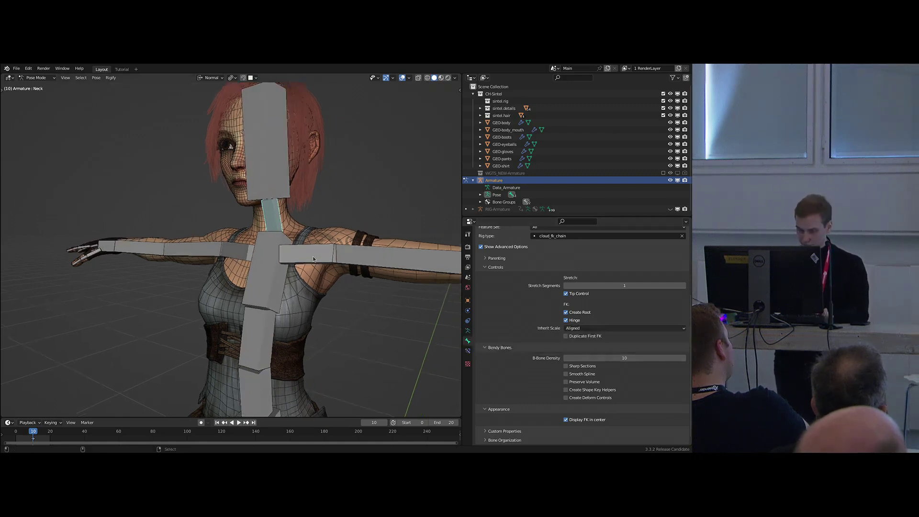
Regenerate the rig and rotate its MSTR-Spine1_Torso control in Pose Mode to test the neck.
key(ctrl+alt+r)
scroll(313, 259, down, 5)
key(ctrl+Tab)
key(r)
click(253, 255)
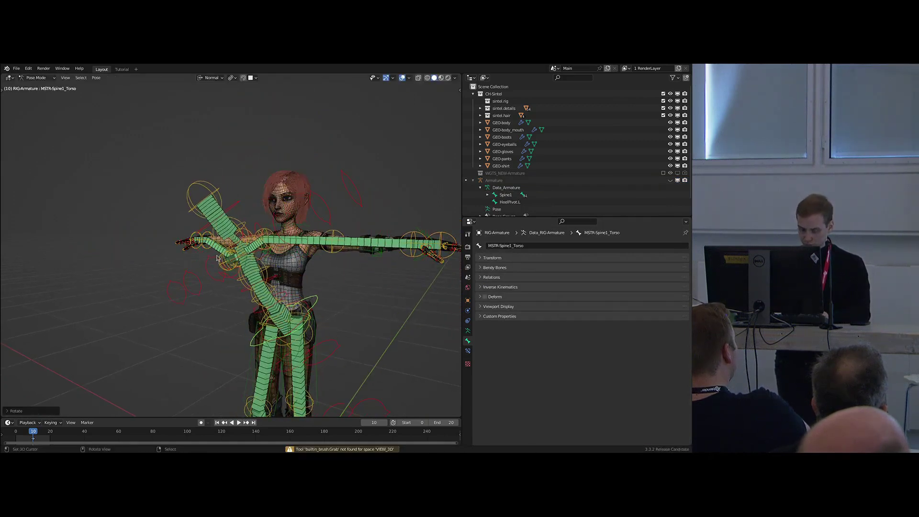
Reveal the FK Hinge sliders in the CloudRig settings and set the Neck hinge to 1.000.
key(n)
click(355, 119)
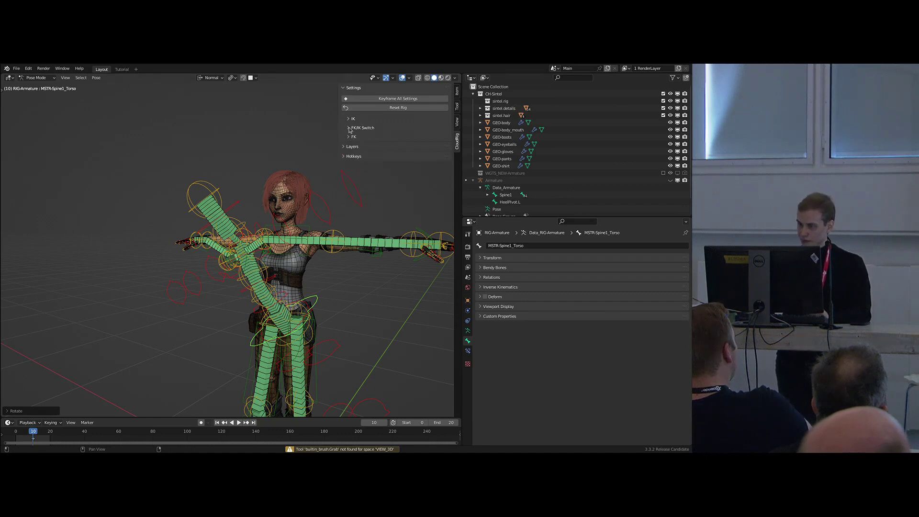
click(360, 138)
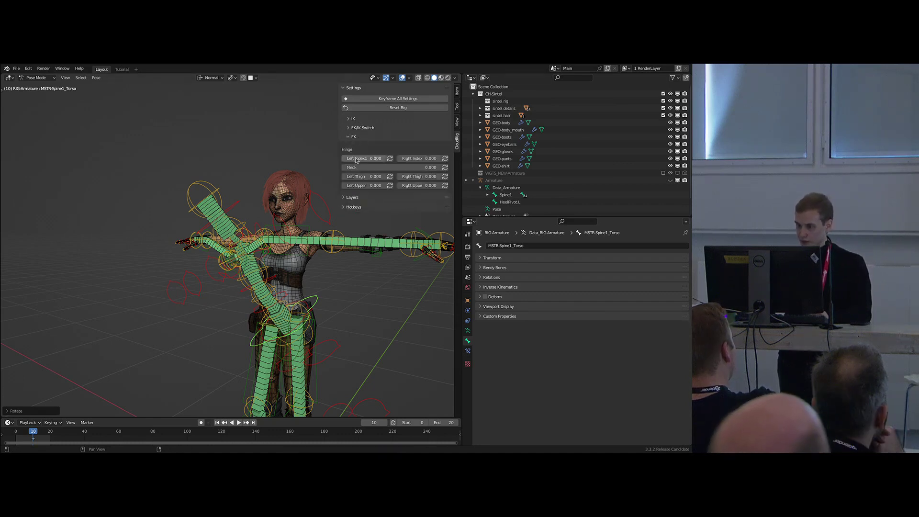
drag(354, 168, 445, 167)
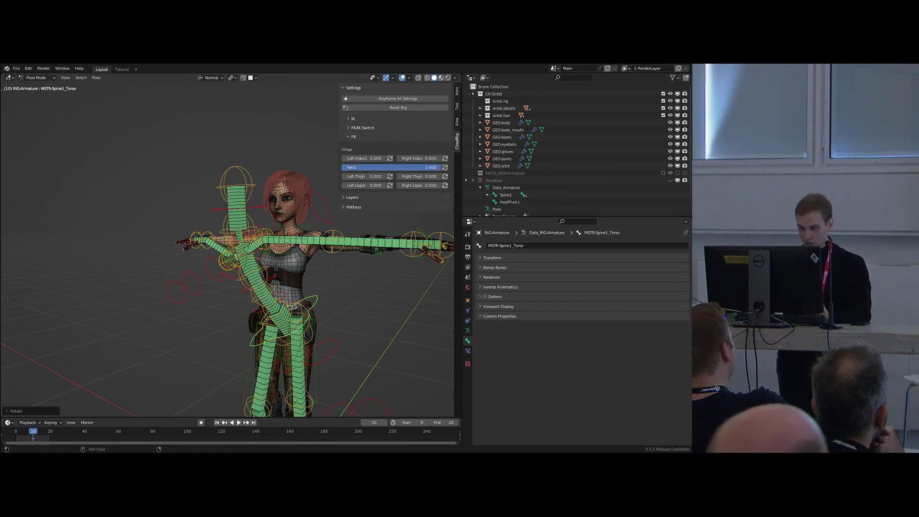
scroll(245, 249, up, 2)
middle_drag(239, 247, 245, 249)
Try regenerating with the metarig Neck's Hinge option disabled, and regenerate with Hinge enabled again.
key(shift+t)
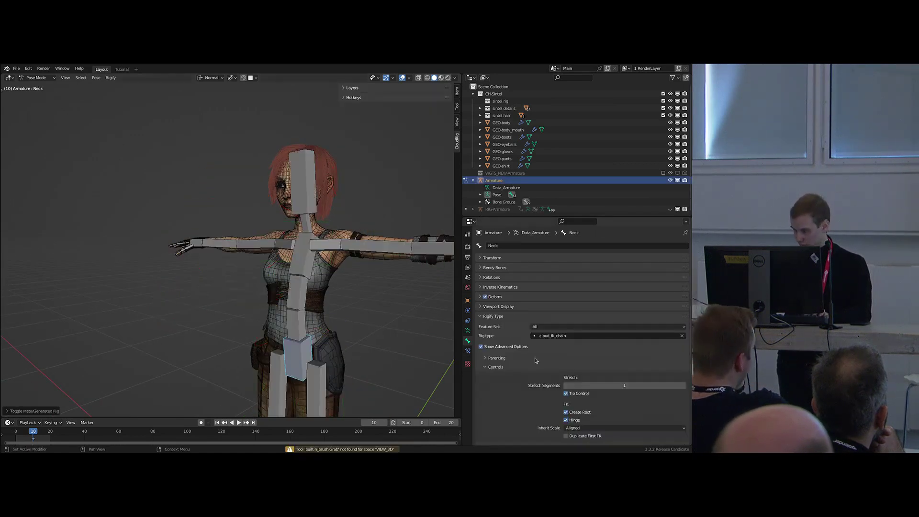
scroll(546, 366, down, 4)
key(shift+t)
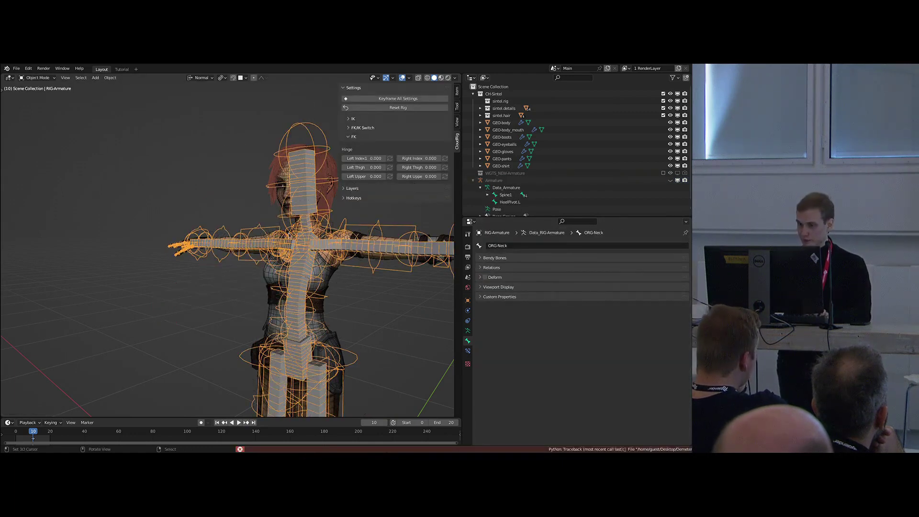
key(shift+t)
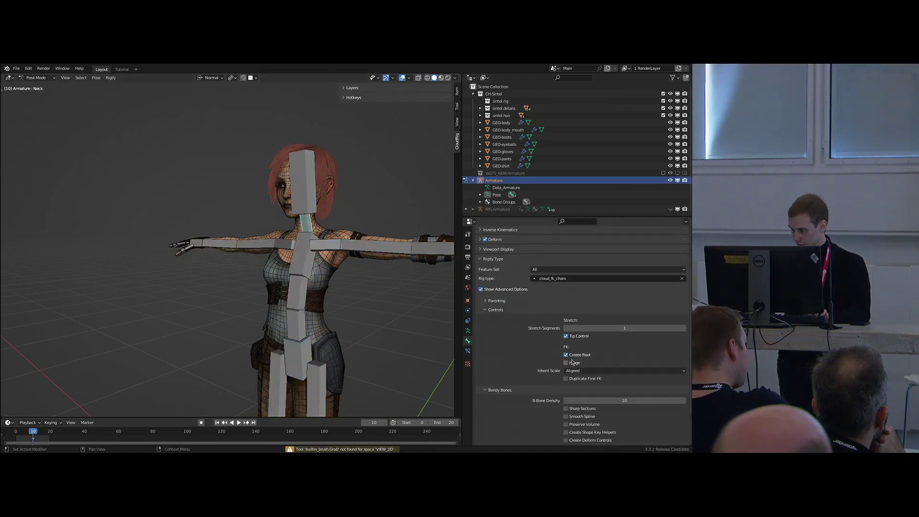
key(shift+t)
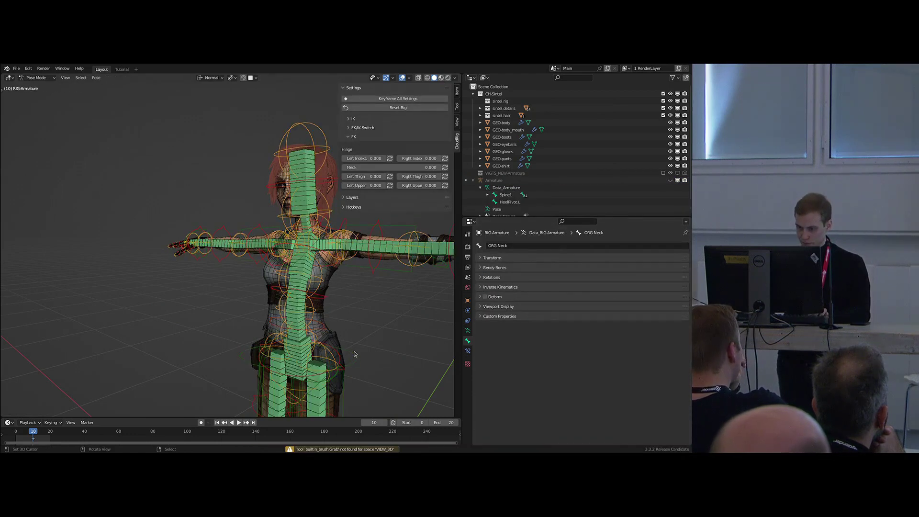
Test the Neck hinge at 1.000 while rotating MSTR-Spine1_Torso, and undo the test pose.
key(r)
click(358, 284)
drag(363, 171, 431, 171)
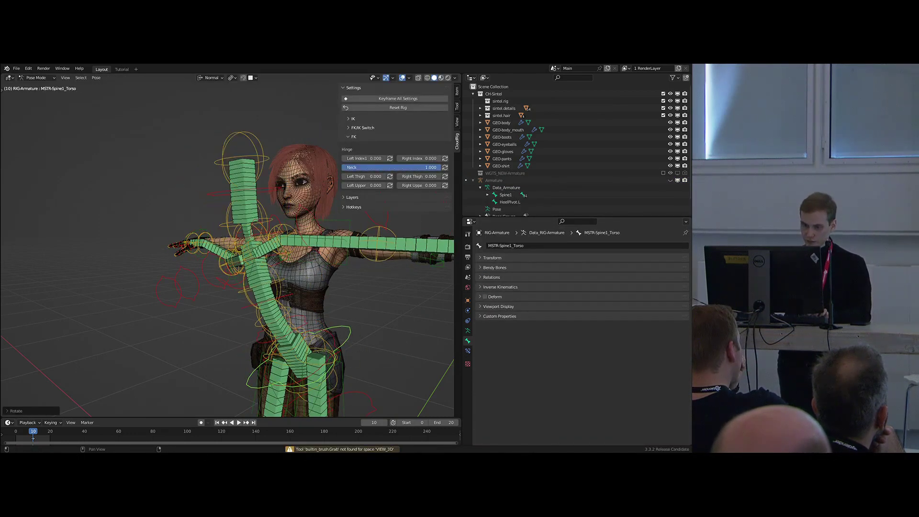
key(r)
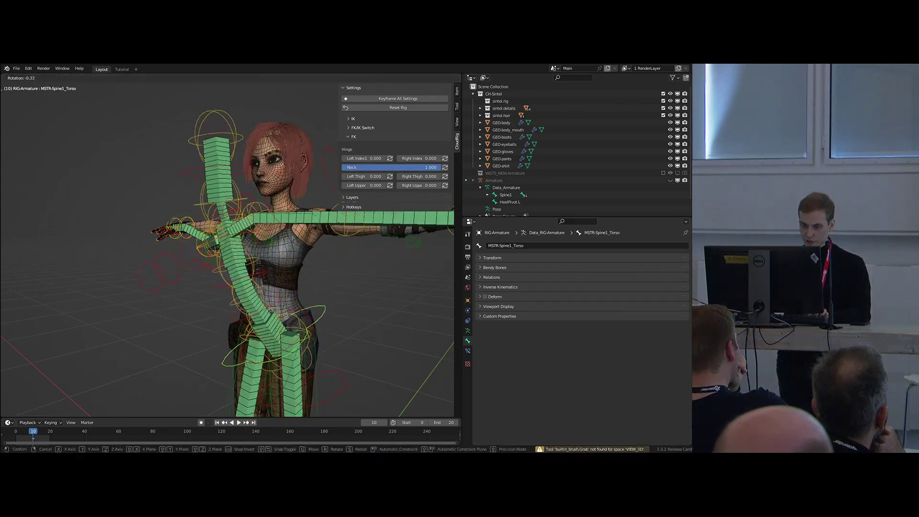
click(269, 234)
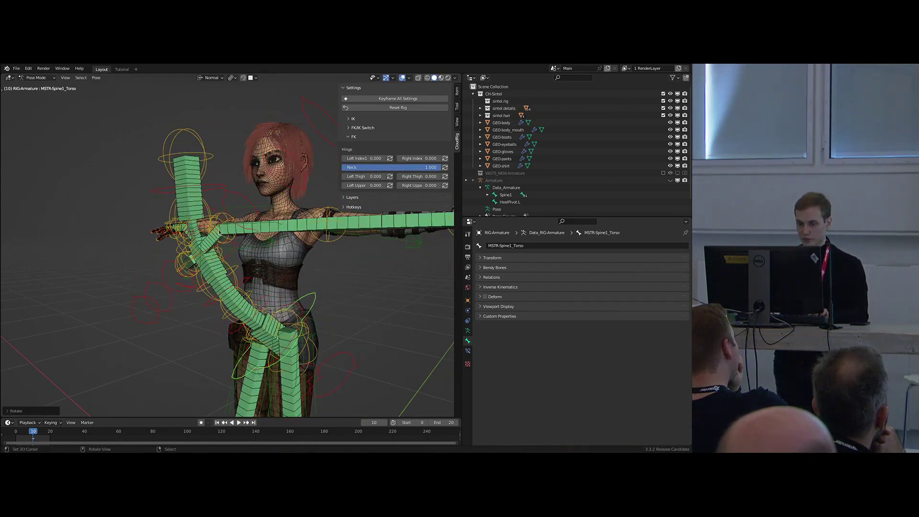
scroll(219, 232, down, 2)
key(ctrl+z)
scroll(260, 196, up, 4)
key(n)
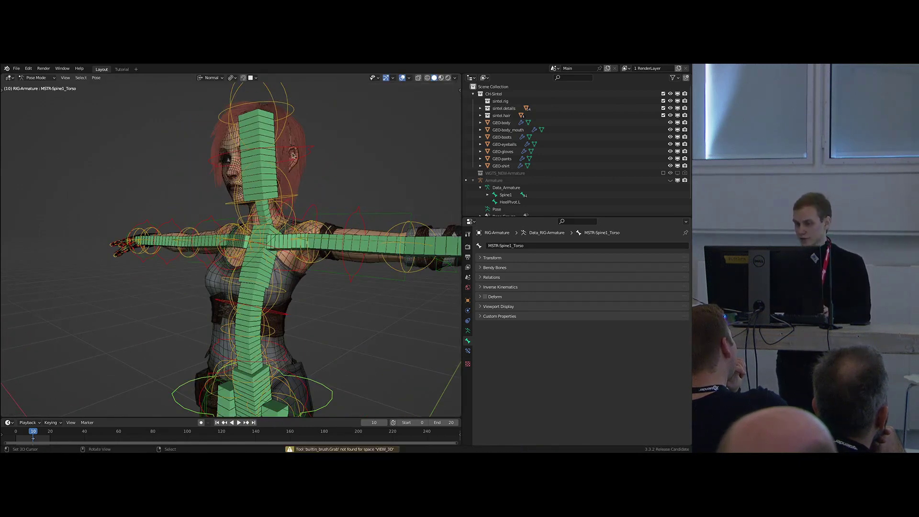
In the metarig, copy the Neck bone's Rigify type and parameters to the Head bone and check the Head's settings.
key(shift+t)
right_click(268, 156)
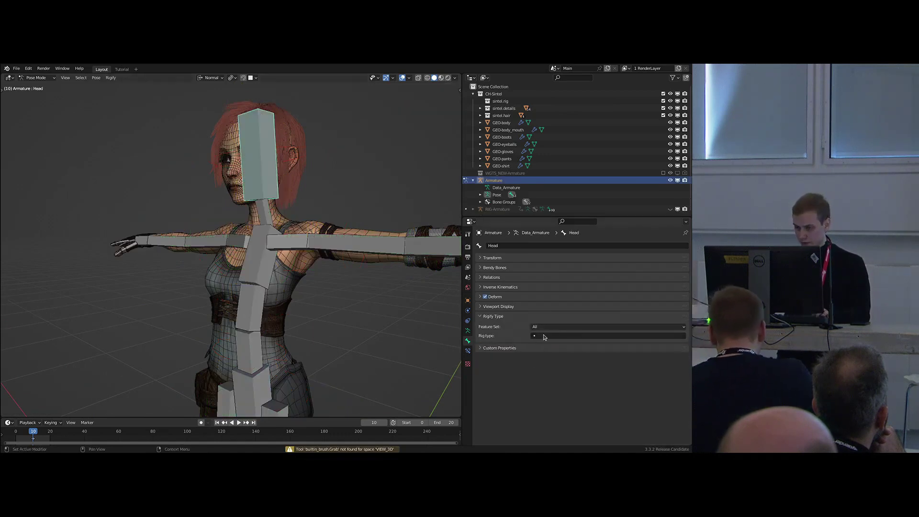
shift+right_click(265, 221)
right_click(259, 175)
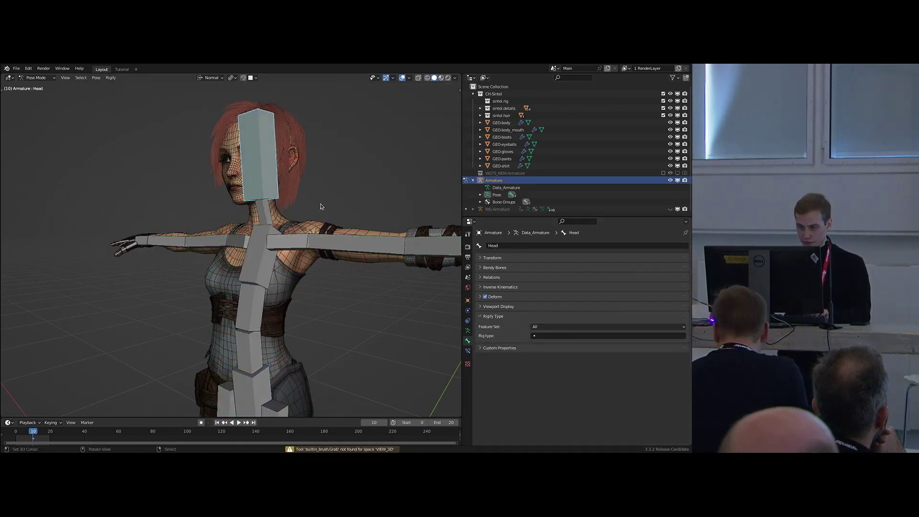
shift+right_click(264, 216)
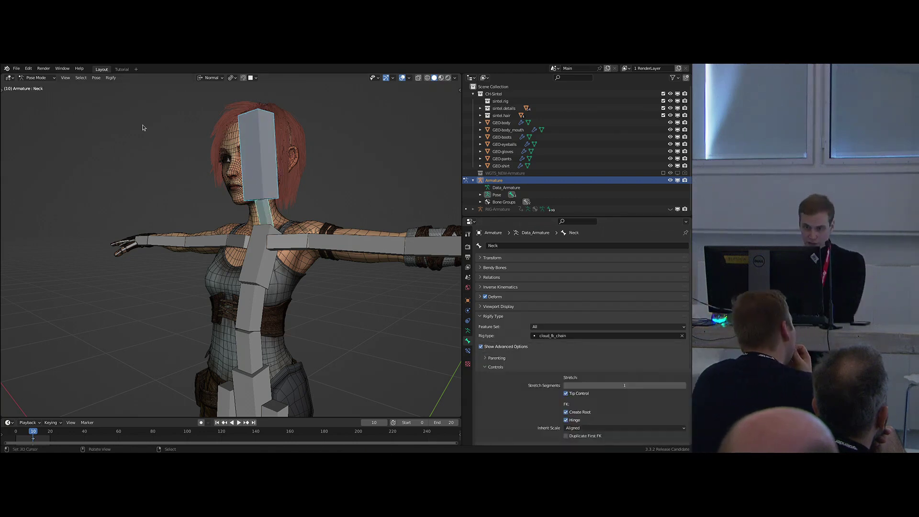
click(111, 78)
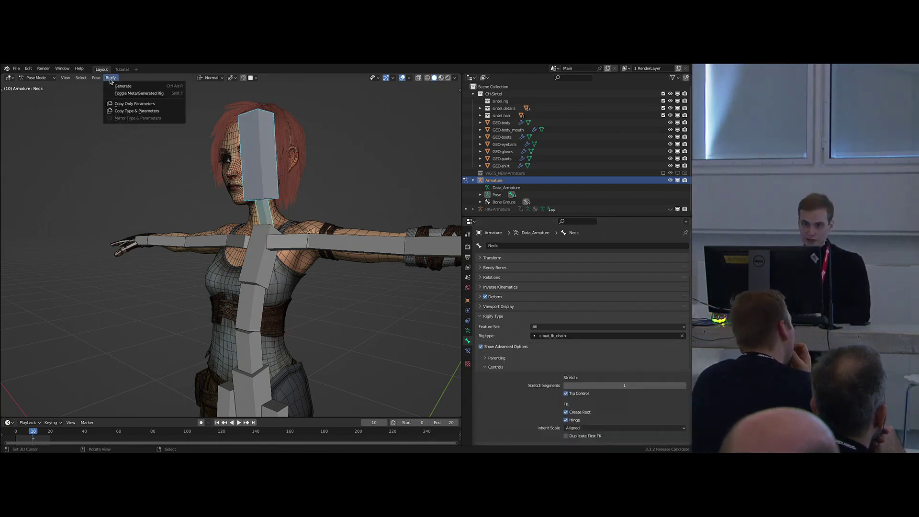
click(150, 111)
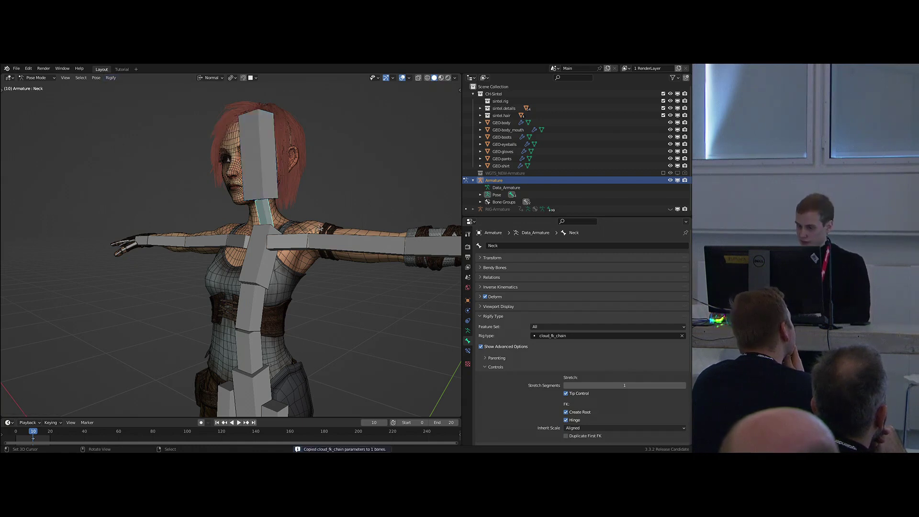
scroll(545, 299, down, 3)
scroll(556, 299, down, 2)
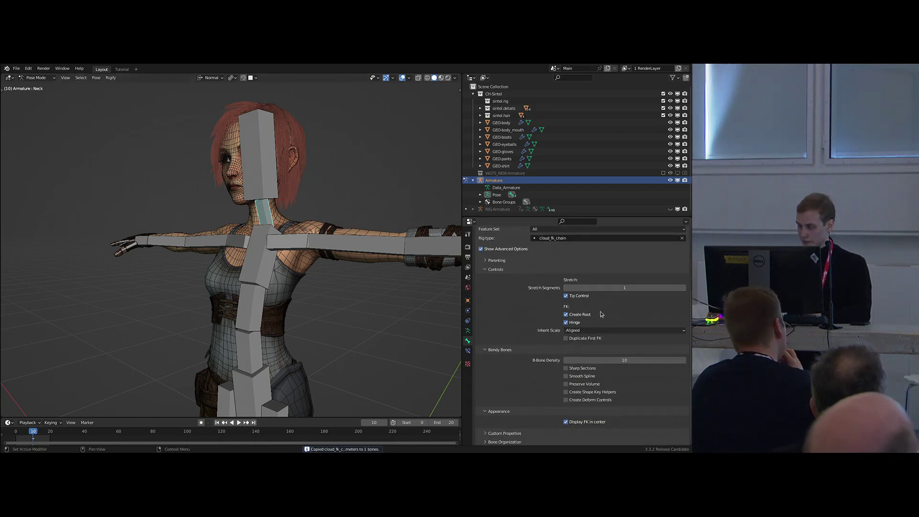
click(261, 185)
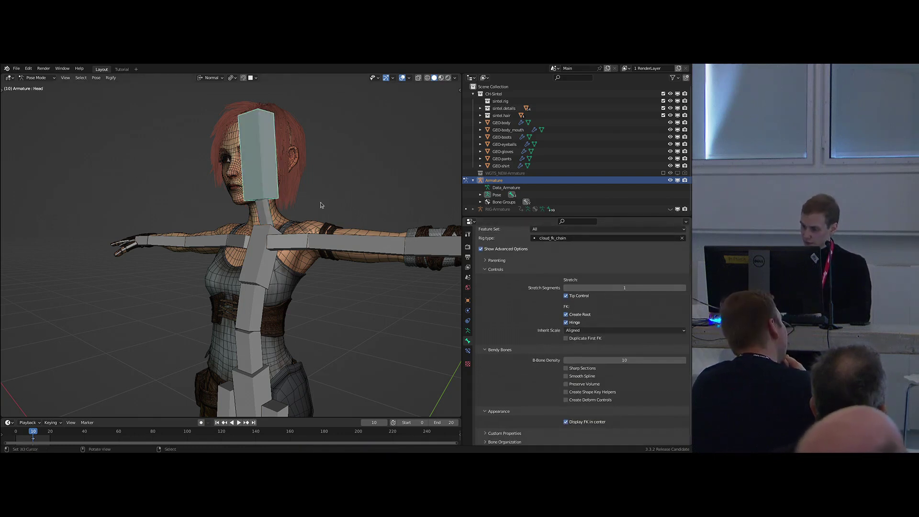
Regenerate the rig with the Head's new parameters and rotate the MSTR-Spine1_Torso control.
middle_drag(318, 201, 312, 252)
key(ctrl+alt+r)
scroll(304, 154, down, 1)
key(ctrl+Tab)
right_click(316, 357)
key(r)
click(340, 266)
Test the Head hinge at 1.000 in the CloudRig settings, and undo the torso test pose.
key(n)
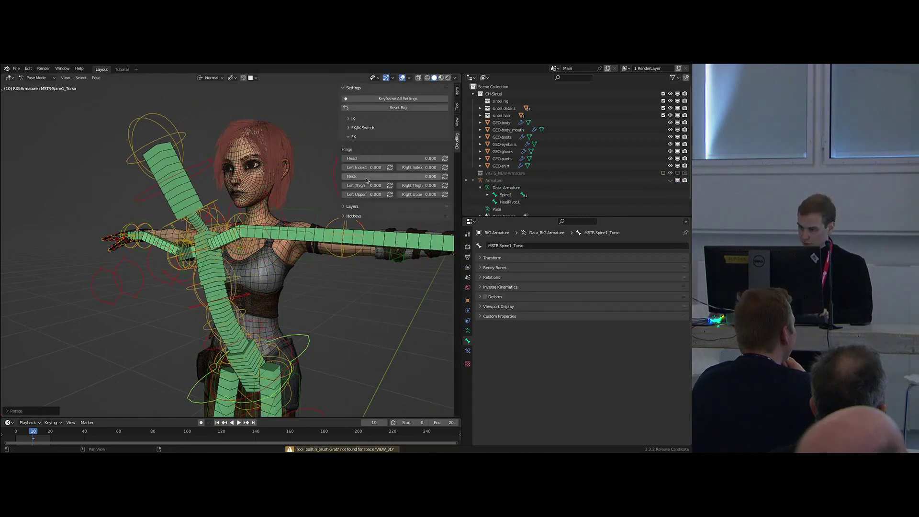
drag(392, 158, 440, 158)
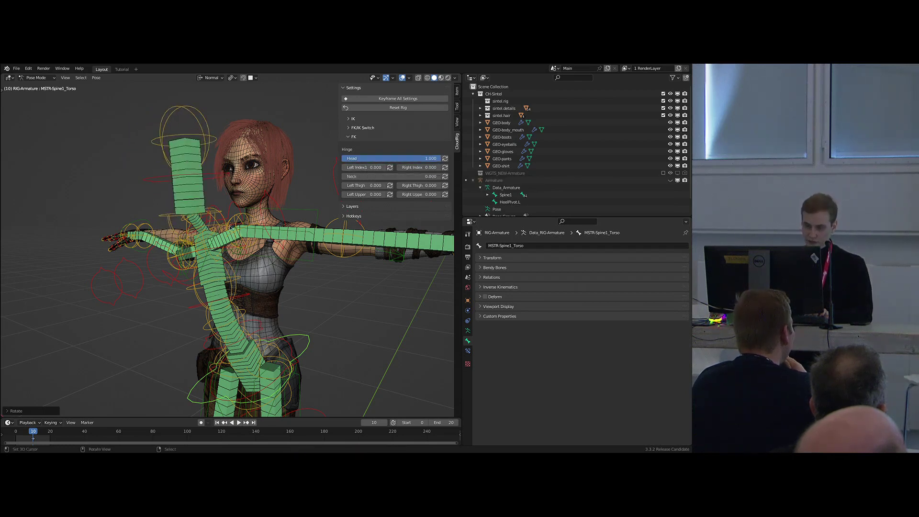
middle_drag(273, 268, 290, 262)
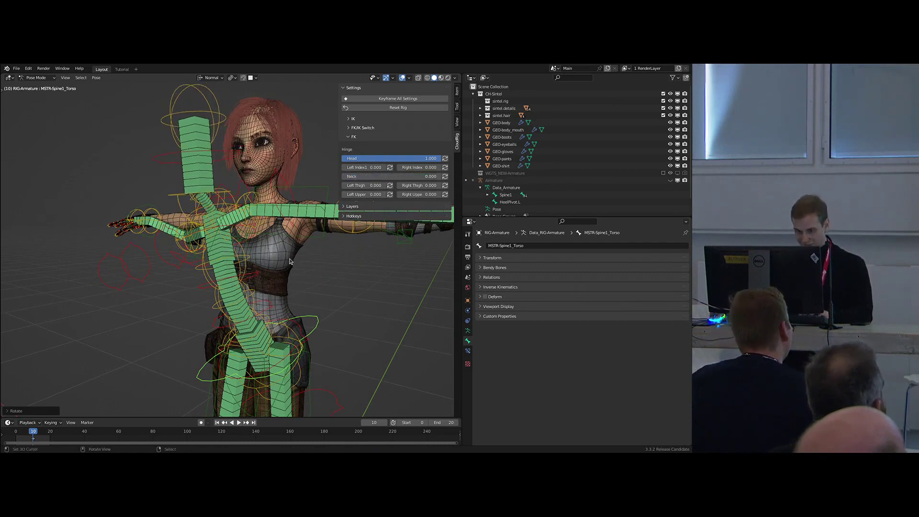
key(n)
scroll(299, 269, down, 1)
key(ctrl+z)
scroll(323, 282, down, 2)
shift+middle_drag(326, 283, 284, 277)
scroll(308, 272, down, 2)
scroll(286, 219, up, 1)
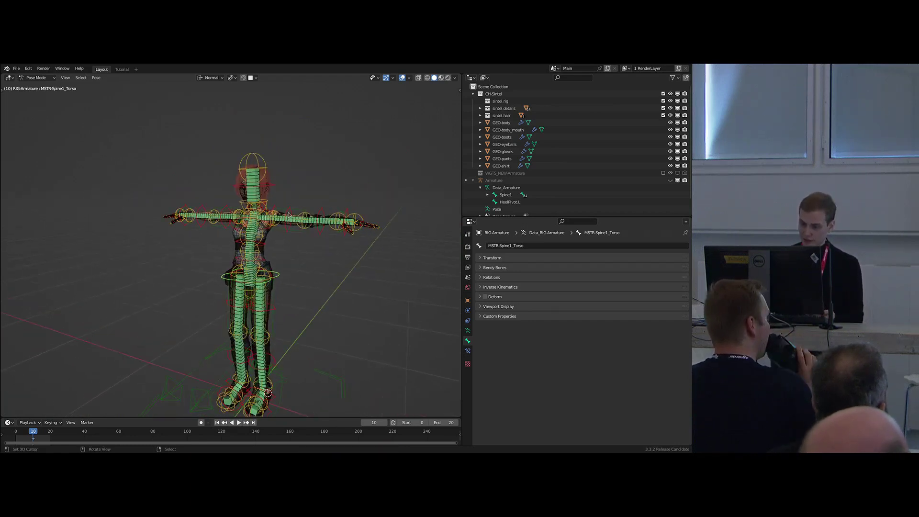
Open the rig's armature data settings and display only the second-to-last bone layer to examine its bones around the character.
click(299, 224)
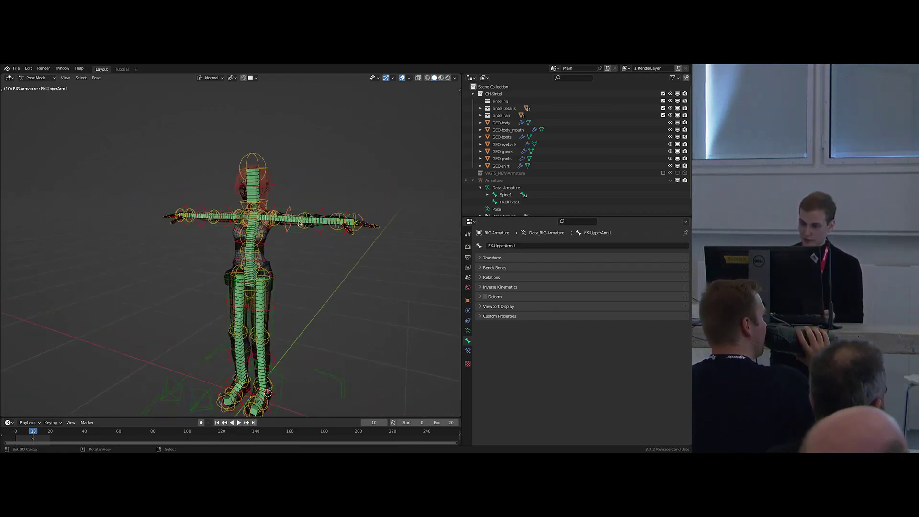
click(468, 331)
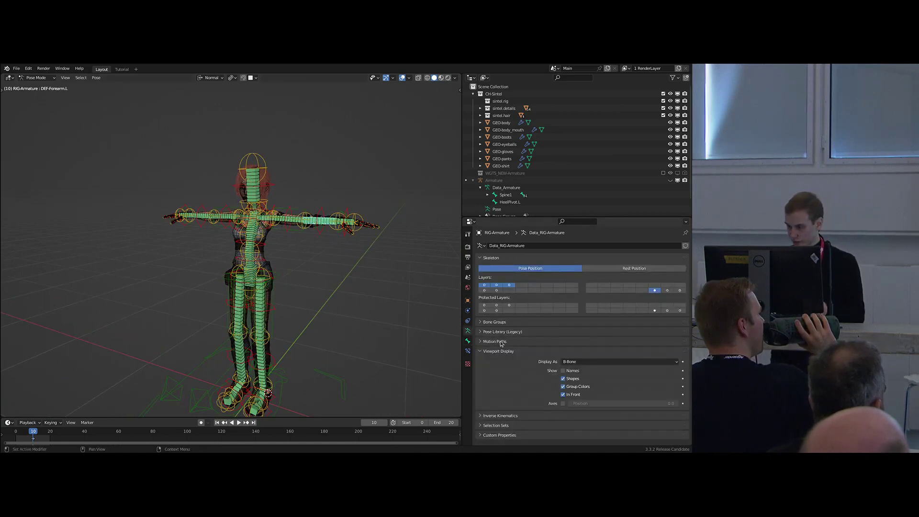
click(668, 291)
middle_drag(318, 287, 286, 269)
click(286, 269)
click(283, 248)
key(a)
right_click(302, 179)
middle_drag(303, 180, 302, 202)
scroll(302, 201, up, 3)
Display only the last bone layer to examine the deforming skeleton over the character.
click(679, 290)
scroll(312, 280, down, 4)
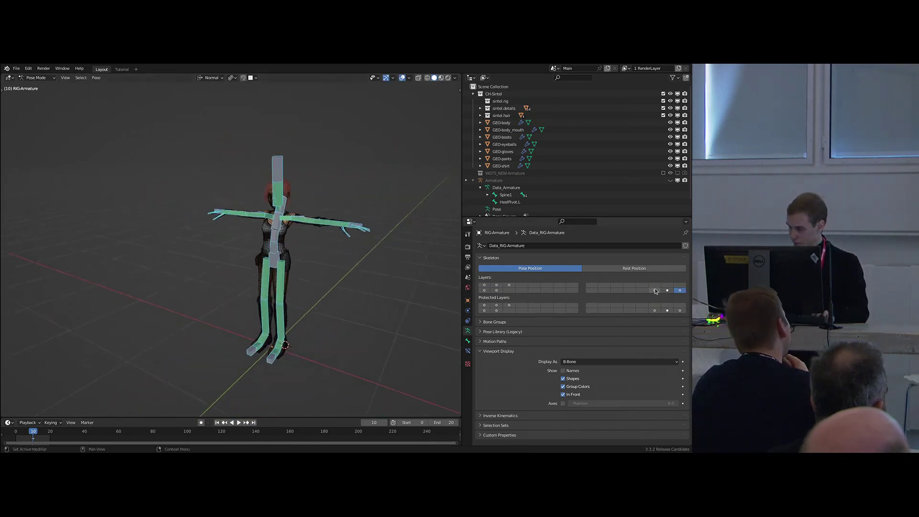
scroll(308, 227, up, 2)
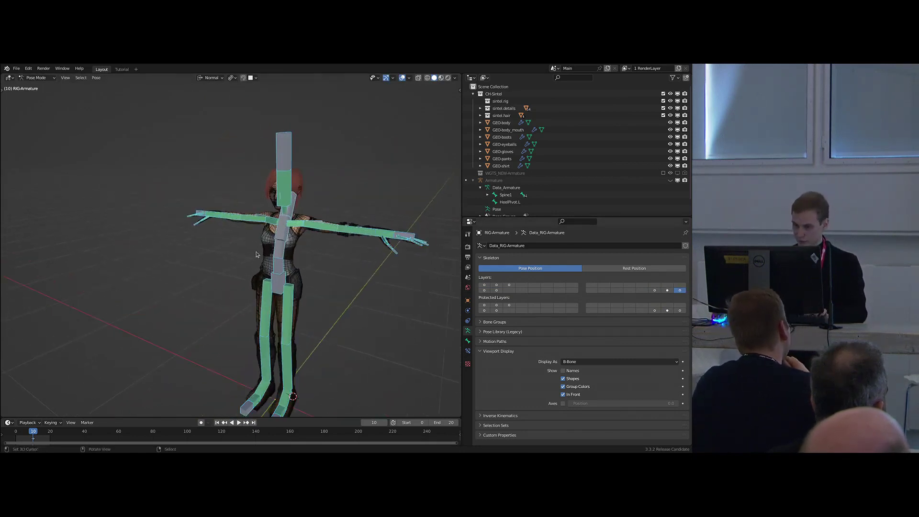
Show all bone layers that contain bones at once and inspect the complete rig around the torso.
shift+drag(666, 290, 655, 290)
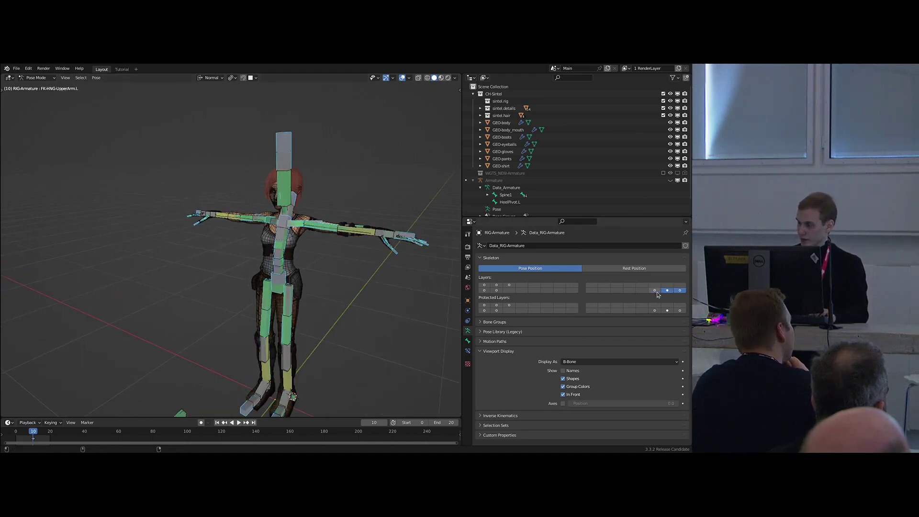
shift+drag(509, 285, 484, 291)
middle_drag(302, 278, 322, 283)
scroll(322, 250, down, 1)
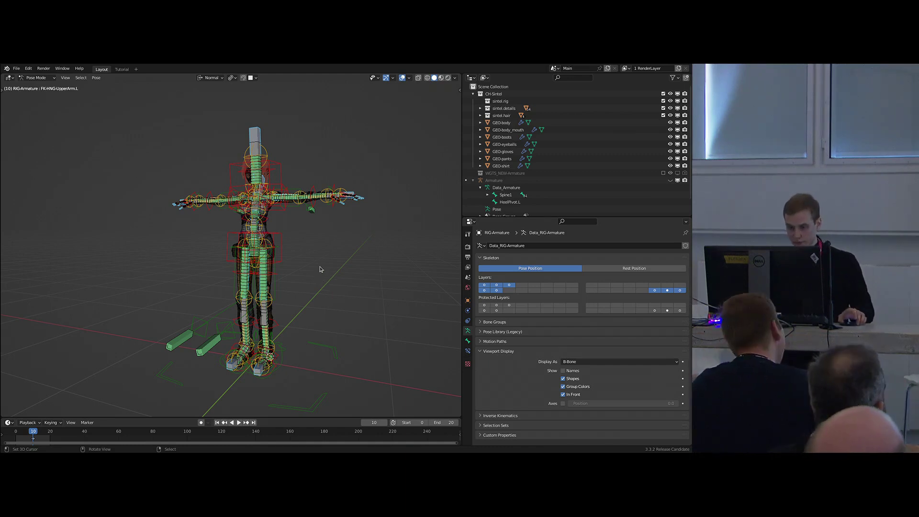
middle_drag(321, 282, 314, 267)
scroll(294, 245, up, 5)
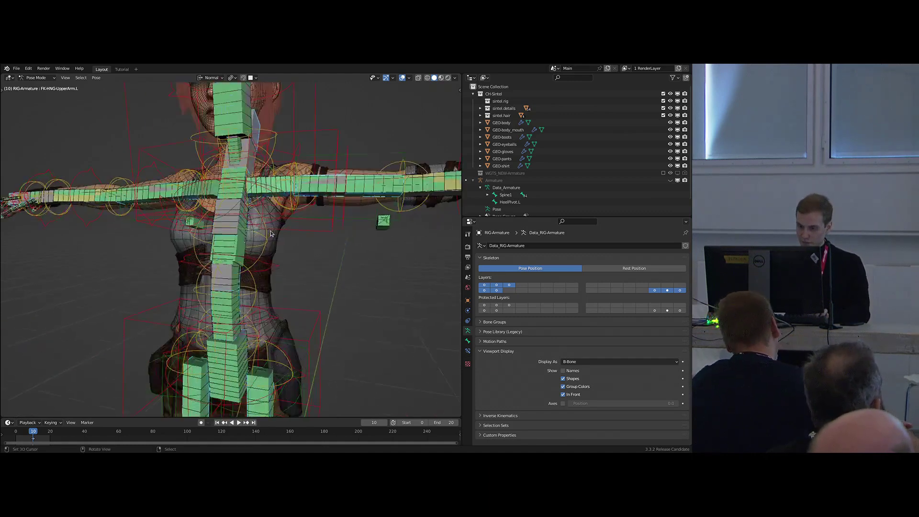
middle_drag(317, 271, 320, 274)
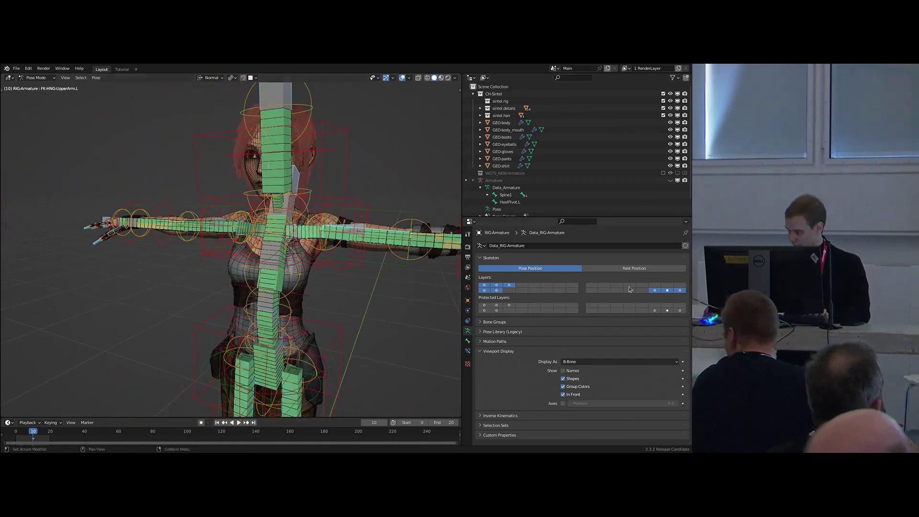
Hide the last two bone layers and the second layer in the lower row of the first layer block.
shift+drag(679, 291, 669, 291)
scroll(355, 264, down, 1)
mouse_move(348, 265)
shift+middle_down()
mouse_move(324, 258)
mouse_move(337, 277)
shift+middle_up()
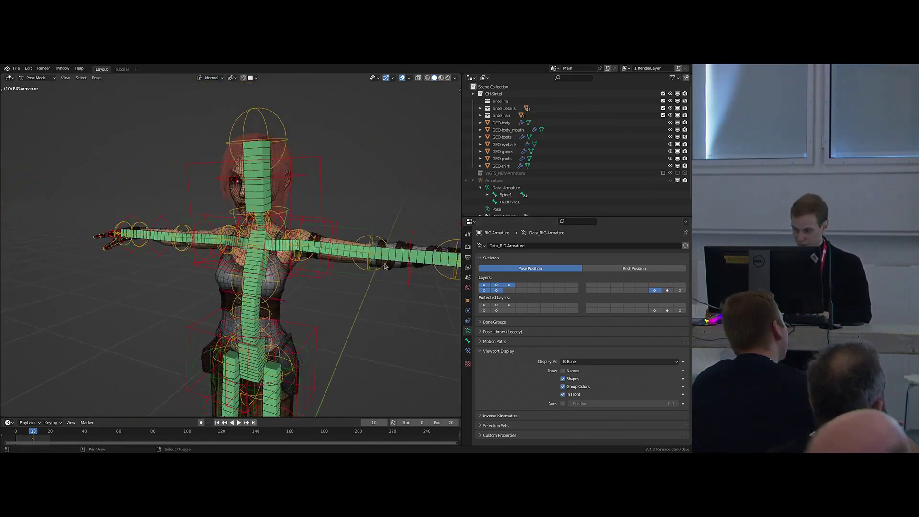
shift+click(497, 290)
scroll(306, 258, up, 2)
Try moving the whole rig by its root control.
key(ctrl+Tab)
mouse_move(292, 256)
middle_down()
mouse_move(267, 269)
mouse_move(268, 283)
mouse_move(296, 272)
middle_up()
scroll(268, 269, down, 1)
scroll(274, 264, up, 2)
scroll(297, 271, down, 1)
scroll(296, 271, down, 4)
key(ctrl+Tab)
scroll(312, 306, down, 5)
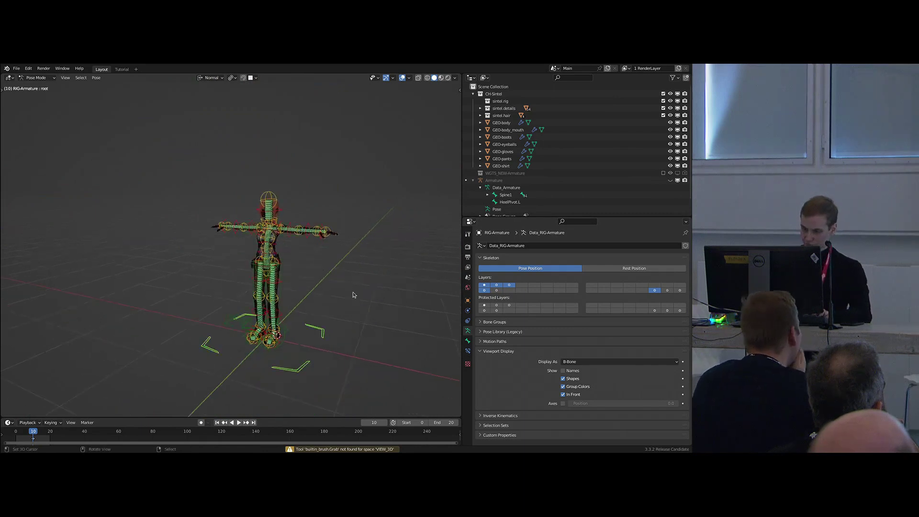
key(g)
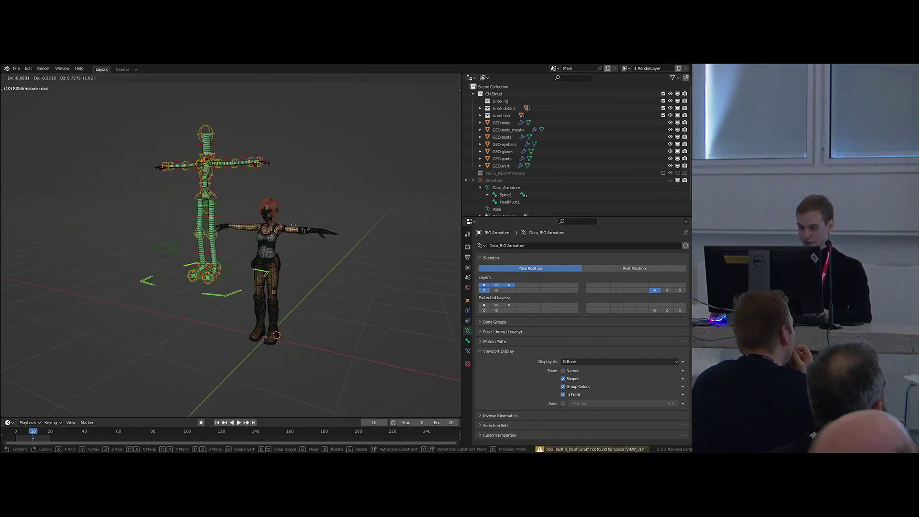
right_click(293, 224)
Switch the rig from Pose Mode to Object Mode with the upper body in view.
scroll(301, 244, up, 5)
scroll(310, 267, down, 1)
scroll(310, 267, down, 1)
shift+middle_drag(310, 267, 359, 283)
scroll(307, 274, up, 3)
scroll(307, 282, down, 3)
scroll(334, 296, down, 2)
key(ctrl+Tab)
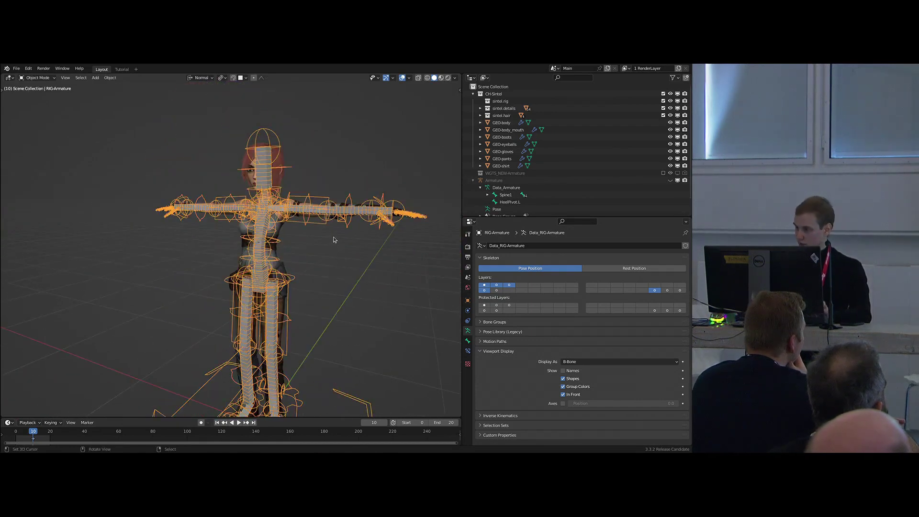
Collapse the Armature hierarchy in the outliner and exclude the sintel.details collection.
click(473, 182)
click(490, 187)
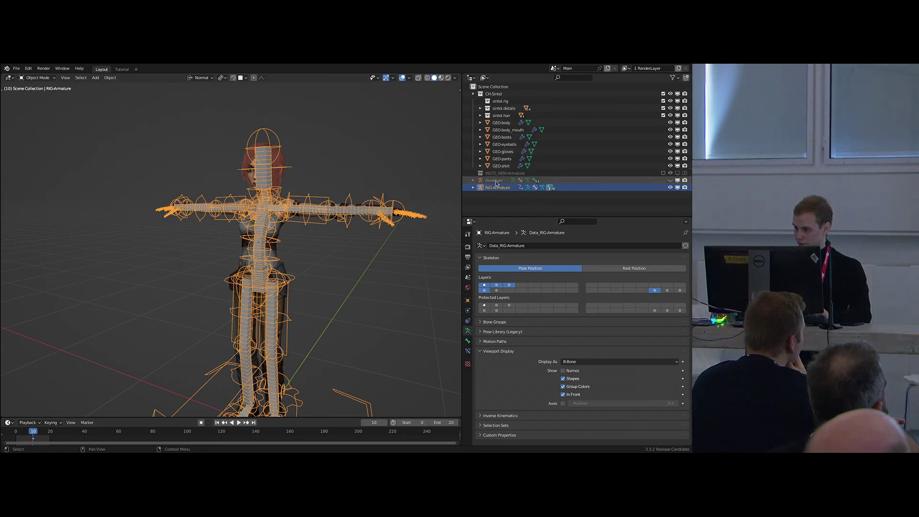
click(480, 108)
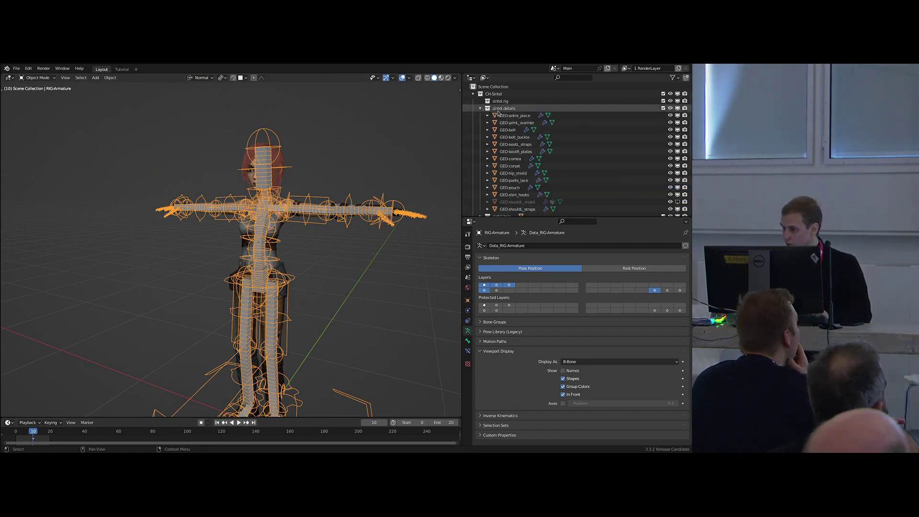
click(663, 108)
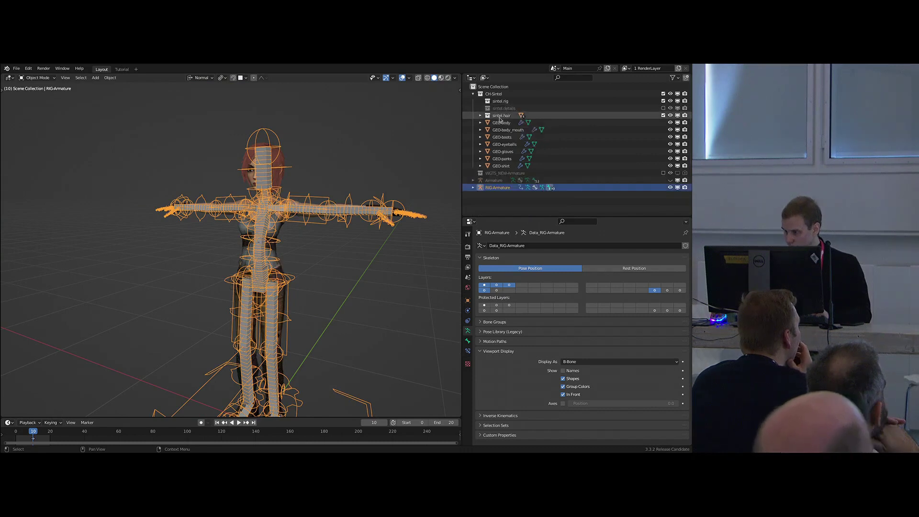
Parent all meshes from GEO-body through GEO-shirt to RIG-Armature with automatic weights.
click(500, 123)
key(b)
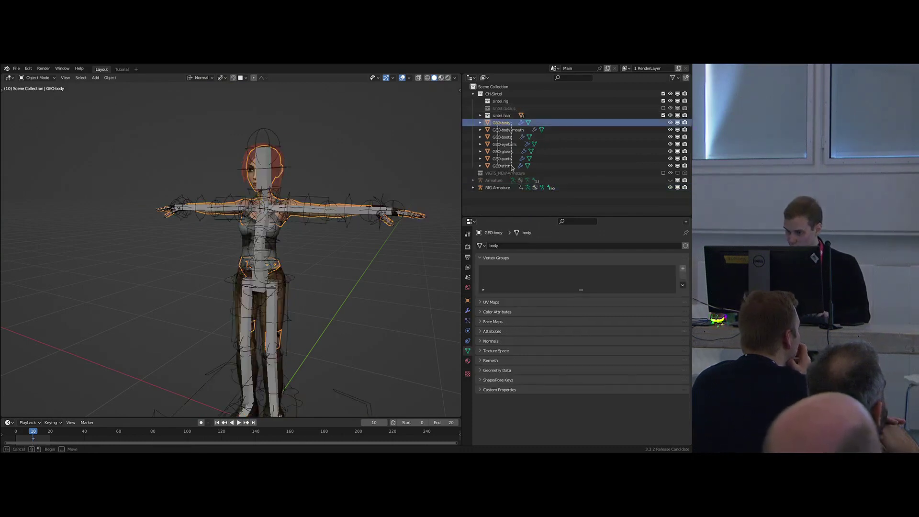
drag(511, 168, 493, 121)
scroll(261, 202, up, 4)
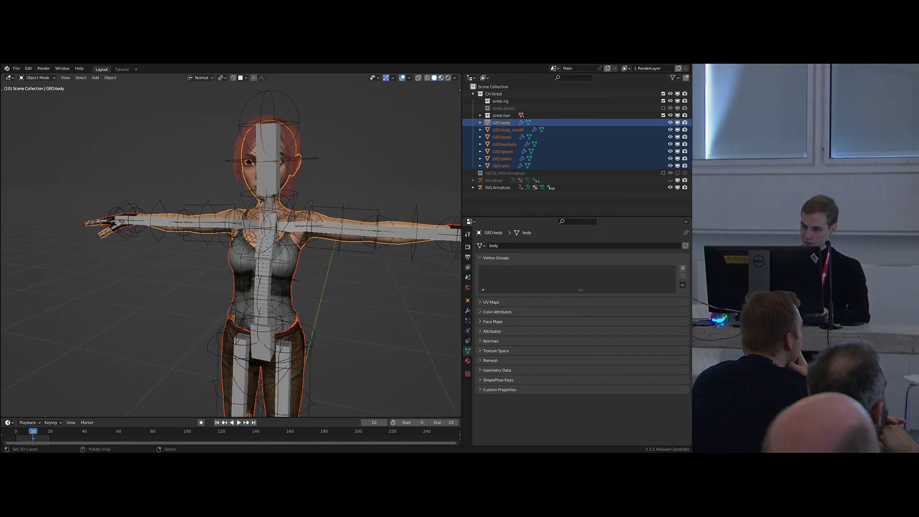
shift+click(344, 210)
key(ctrl+p)
key(Down)
key(Down)
key(Down)
key(Down)
key(Down)
key(Down)
key(Down)
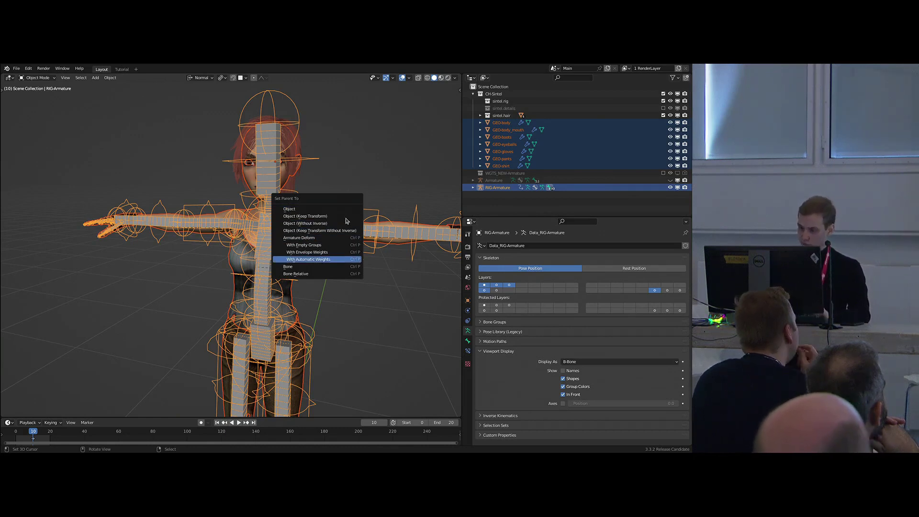
key(Return)
Hide RIG-Armature so only the character meshes remain in the viewport.
scroll(328, 219, up, 2)
scroll(328, 219, up, 1)
right_click(337, 233)
middle_drag(338, 234, 348, 234)
key(h)
Reorder the GEO-body modifiers so that Armature comes before Subsurf.
click(338, 238)
click(468, 311)
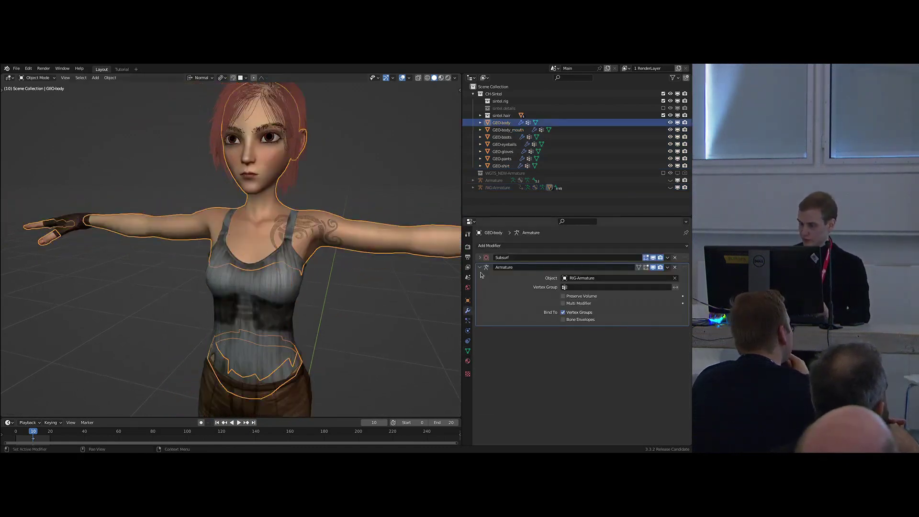
drag(686, 270, 685, 254)
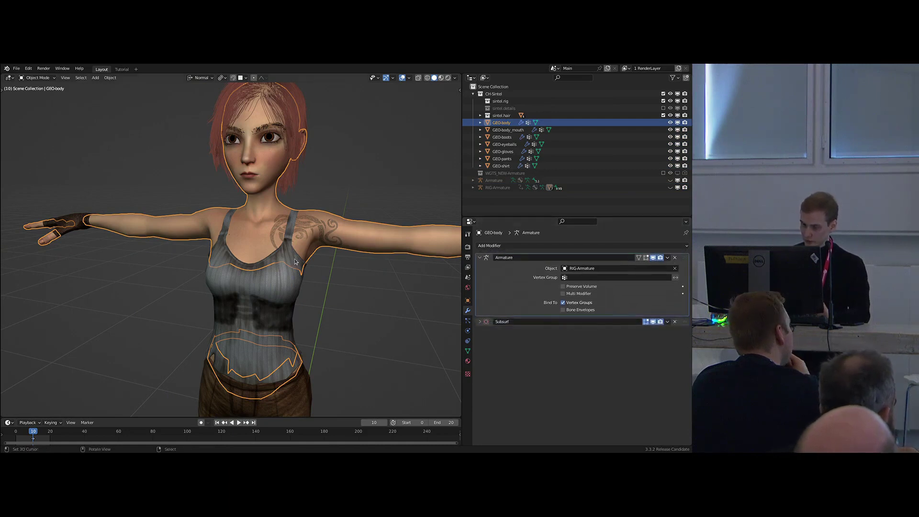
Collapse the GEO-shirt modifiers and place its Armature modifier above Subsurf.
click(285, 278)
ctrl+click(480, 258)
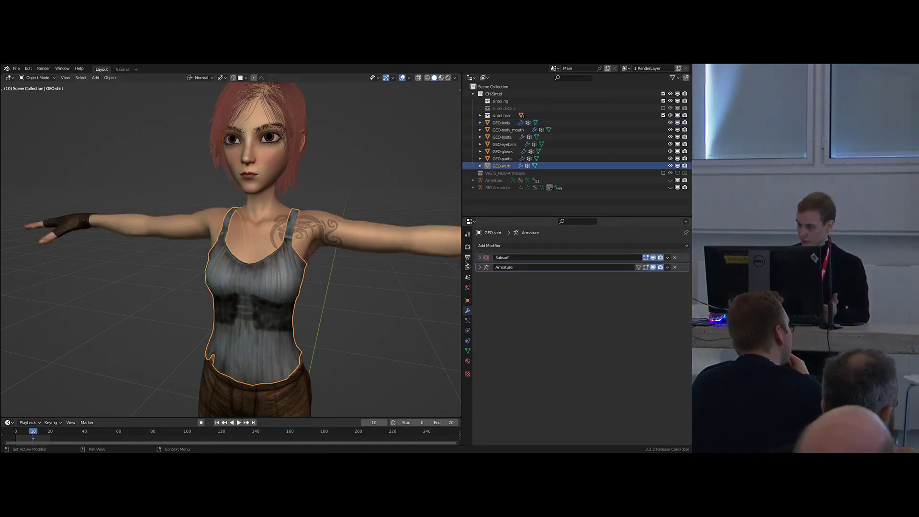
scroll(265, 269, down, 2)
scroll(283, 274, down, 1)
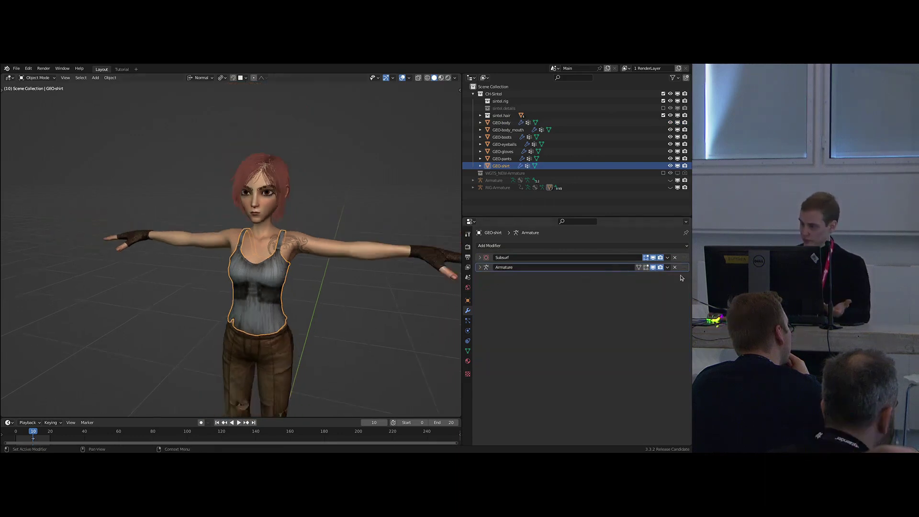
drag(685, 269, 685, 257)
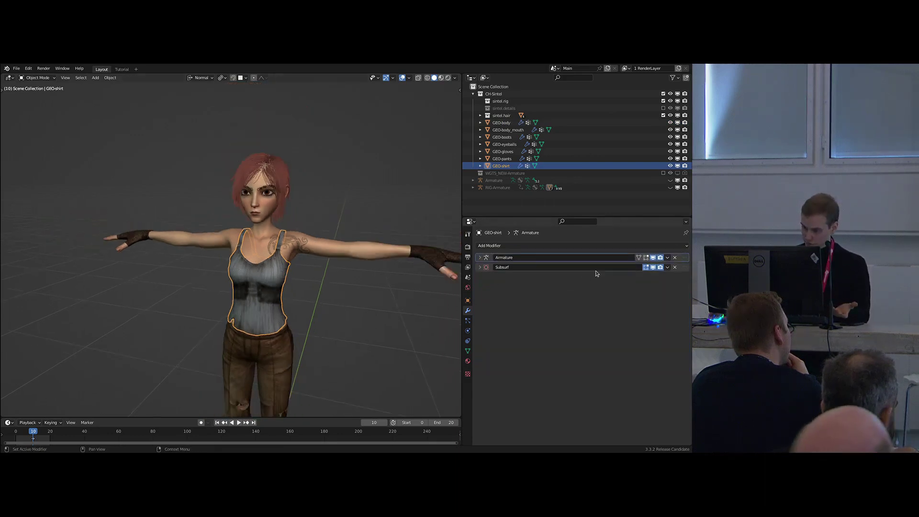
Collapse the modifiers of GEO-body and GEO-gloves, and place the gloves' Armature modifier above Subsurf.
click(268, 224)
key(KP_Decimal)
ctrl+click(480, 259)
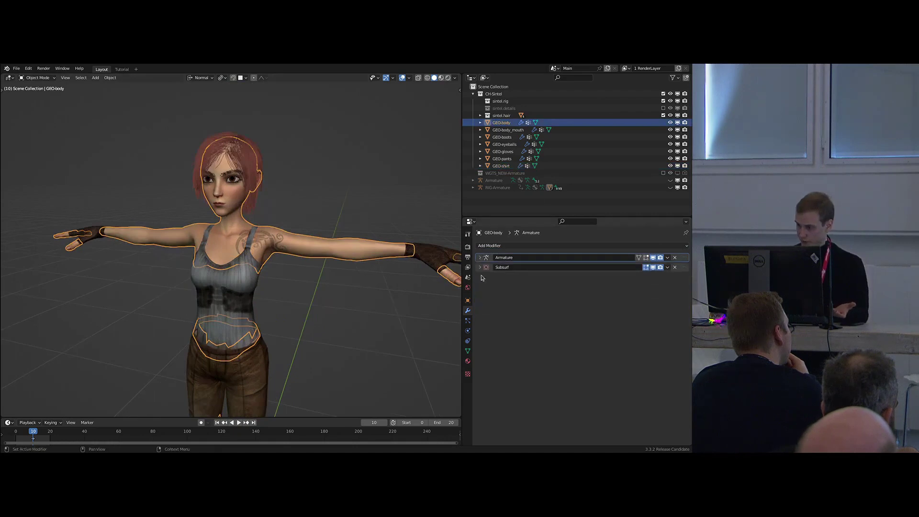
click(93, 244)
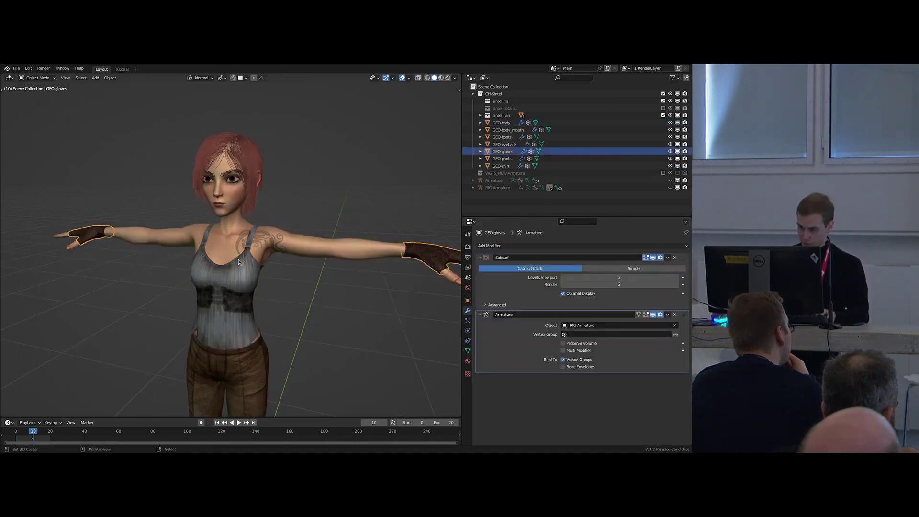
ctrl+click(479, 259)
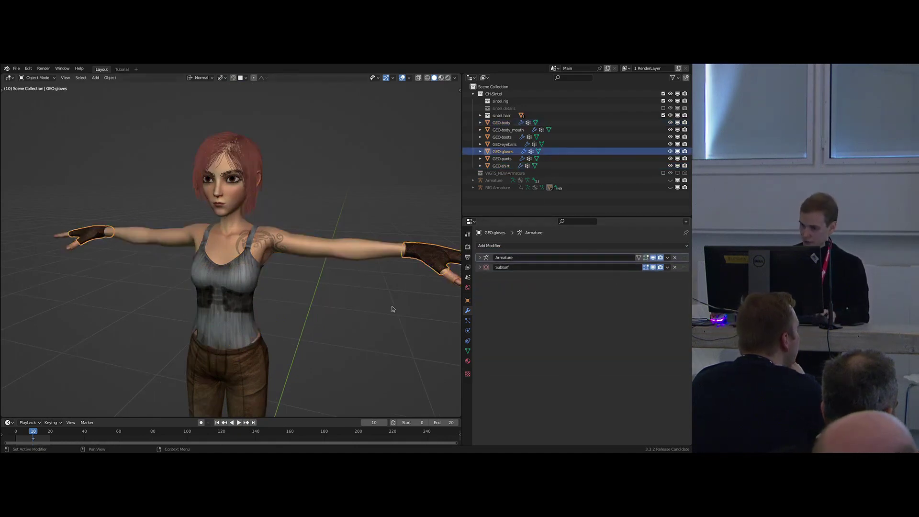
Collapse the GEO-pants modifiers and move its Armature modifier above Subsurf.
click(278, 356)
ctrl+click(480, 258)
drag(687, 270, 688, 259)
scroll(301, 282, down, 3)
Unhide the armatures and use the meta/generated rig toggle to leave only RIG-Armature shown.
key(alt+h)
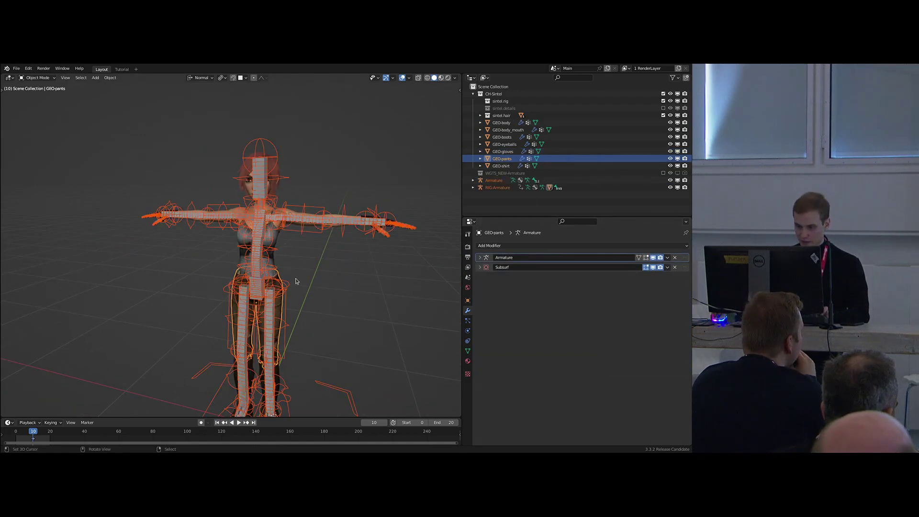
right_click(283, 244)
key(shift+t)
key(shift+t)
middle_drag(293, 256, 366, 280)
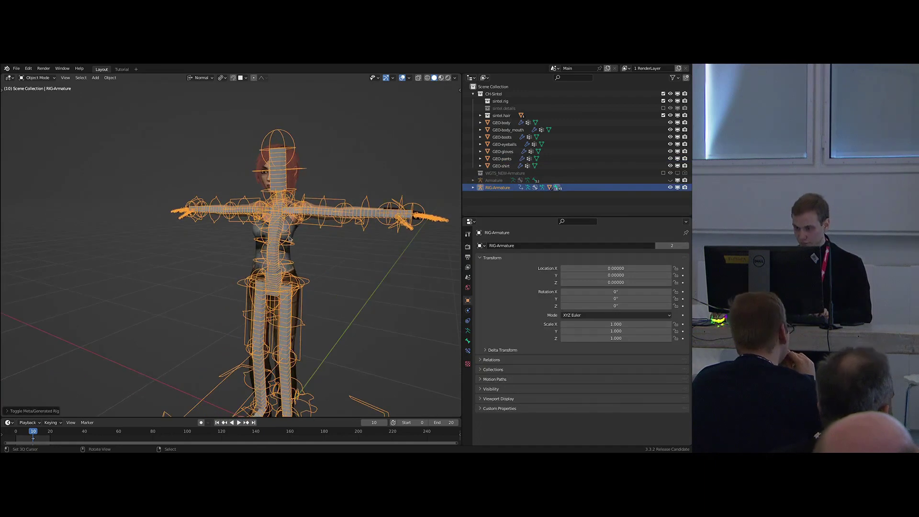
shift+middle_drag(289, 238, 231, 253)
scroll(231, 253, up, 2)
middle_drag(287, 192, 318, 176)
In Pose Mode, raise the left wrist IK control to bend the arm, checking the mesh deformation with overlays hidden.
key(ctrl+Tab)
right_click(390, 229)
key(g)
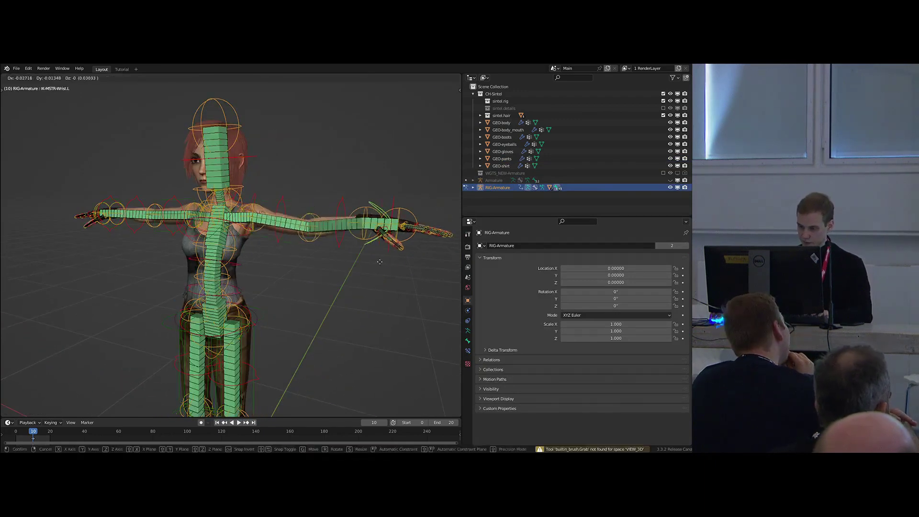
click(311, 228)
key(alt+shift+z)
scroll(300, 232, down, 2)
key(g)
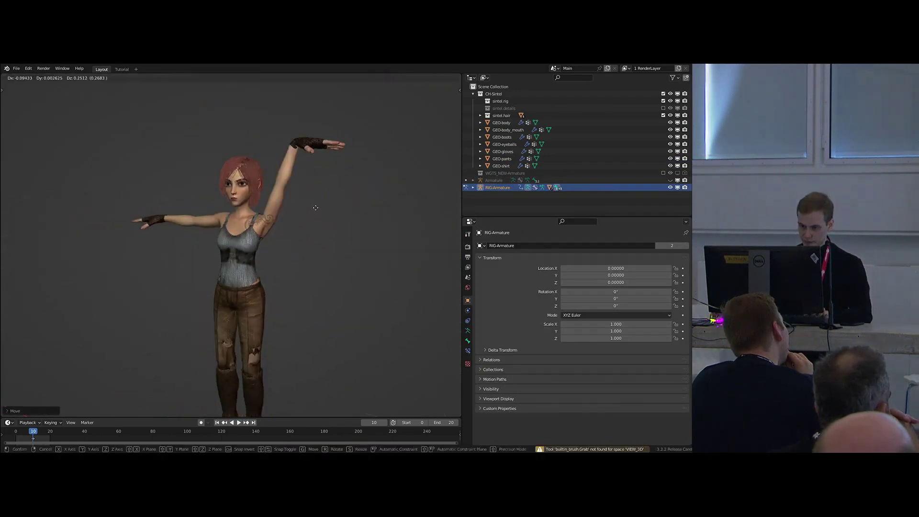
key(Escape)
key(alt+shift+z)
scroll(269, 286, up, 2)
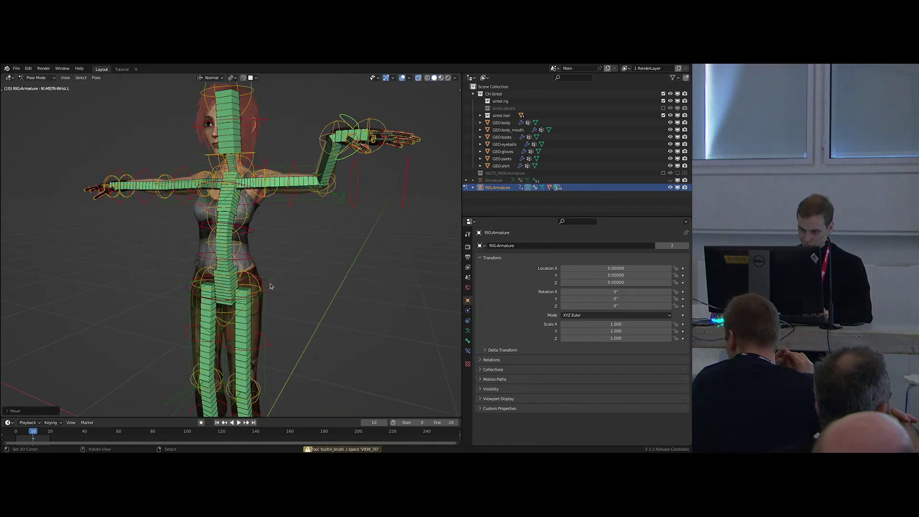
Try rotating the control around the hips, inspect the deformation and undo the rotation.
right_click(270, 286)
key(r)
click(250, 270)
scroll(251, 270, up, 4)
middle_drag(251, 270, 314, 258)
key(ctrl+z)
Lift the left foot IK control to bend the left leg, with the bones hidden.
scroll(302, 259, down, 3)
scroll(302, 217, down, 3)
right_click(303, 335)
key(shift+h)
key(g)
click(288, 202)
Try moving the left foot IK control along its local Z axis from several viewpoints and undo the last move.
scroll(288, 202, up, 3)
middle_drag(287, 202, 210, 176)
shift+middle_drag(210, 177, 251, 207)
key(g)
key(z)
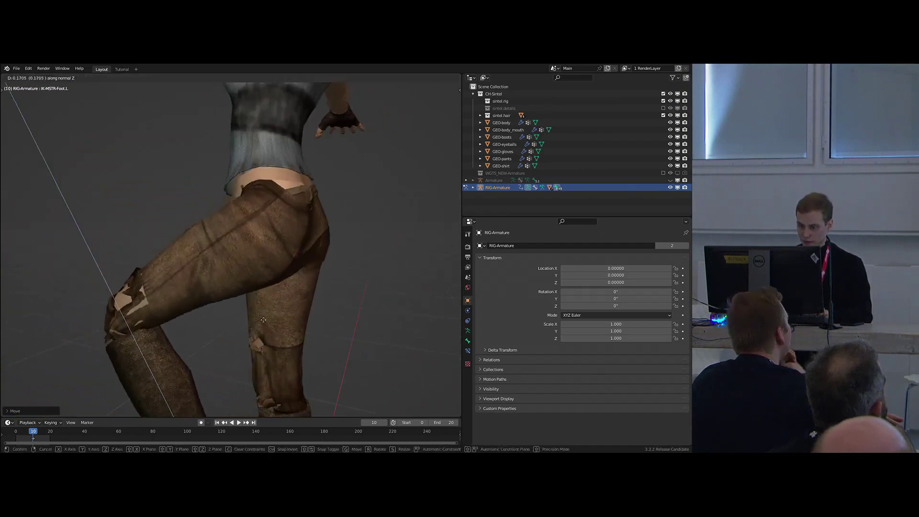
right_click(263, 311)
middle_drag(263, 311, 311, 320)
key(g)
key(z)
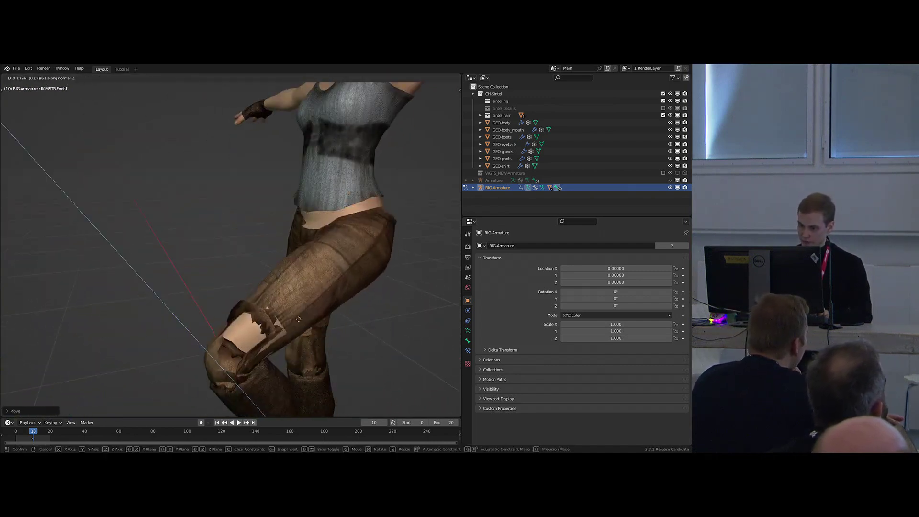
right_click(308, 256)
middle_drag(308, 256, 359, 249)
key(ctrl+z)
Reposition the left foot IK control along its local Z axis to test the bending of the hip and knee.
shift+middle_drag(368, 180, 308, 165)
key(g)
key(z)
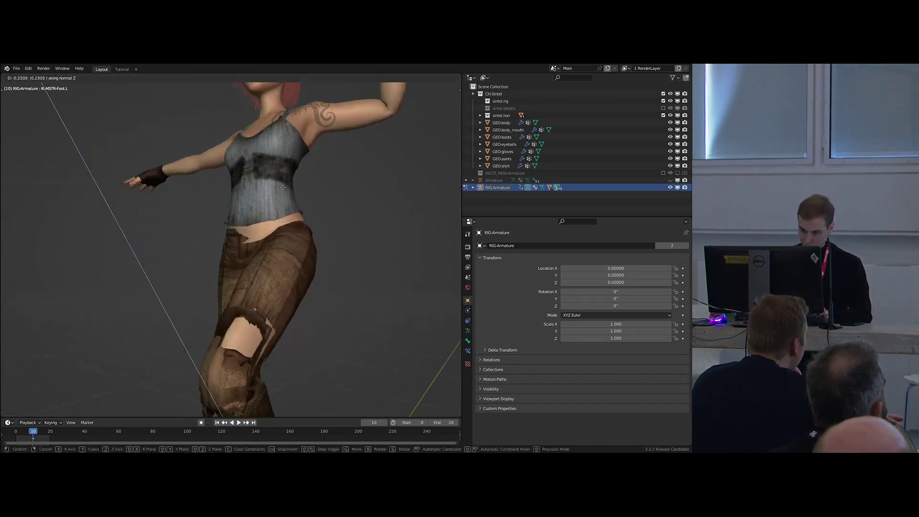
click(279, 154)
mouse_move(330, 225)
middle_down()
mouse_move(368, 245)
mouse_move(314, 254)
mouse_move(314, 216)
middle_up()
key(g)
key(z)
click(264, 255)
Move the left foot IK control along its local Y and Z axes until the left thigh is about horizontal.
scroll(301, 246, down, 2)
key(g)
key(y)
click(262, 235)
key(g)
key(z)
click(250, 209)
Leave Pose Mode, select the GEO-pants mesh and put it into Weight Paint mode.
key(ctrl+Tab)
right_click(280, 227)
mouse_move(280, 227)
middle_down()
mouse_move(329, 244)
mouse_move(270, 216)
middle_up()
scroll(329, 244, up, 3)
key(ctrl+Tab)
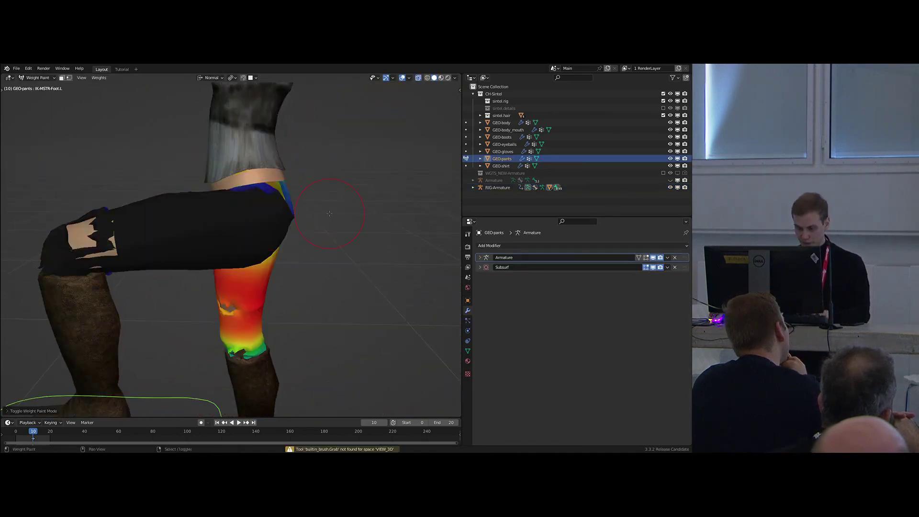
Show the armature's $DEF bone layer, select the DEF-Thigh.L bone and hide all unselected bones.
key(shift+m)
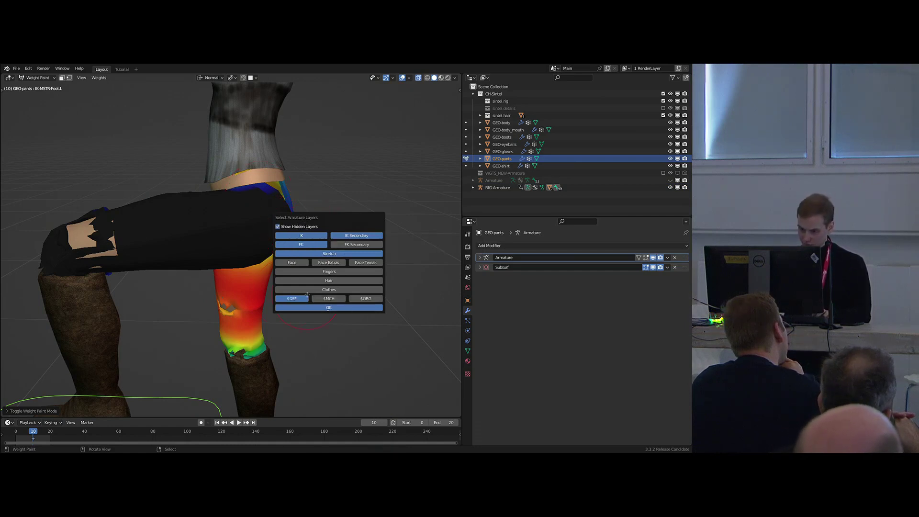
click(328, 298)
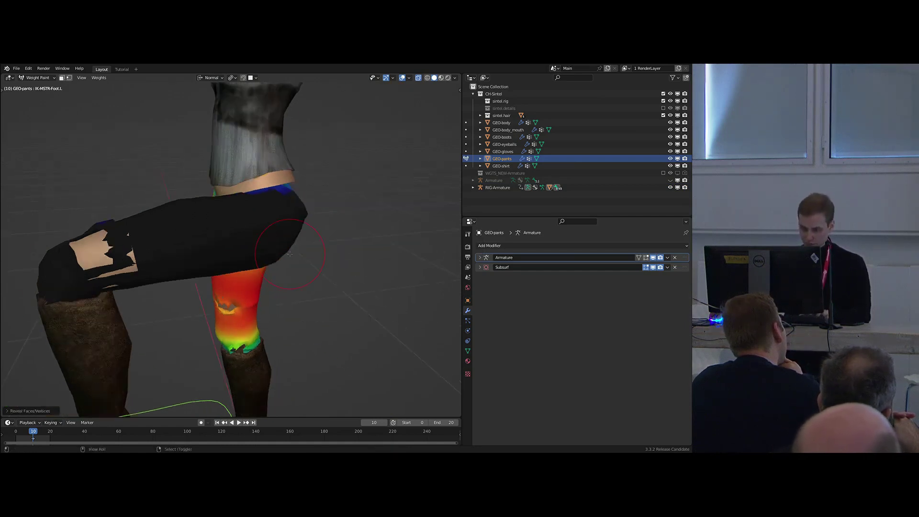
ctrl+click(240, 224)
scroll(240, 225, down, 1)
middle_drag(240, 225, 235, 201)
key(shift+h)
middle_drag(298, 245, 243, 219)
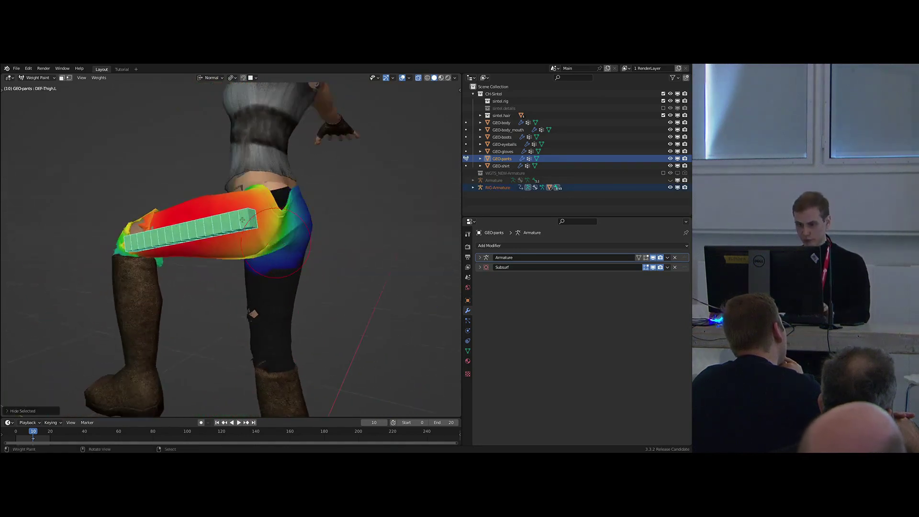
Open the add-on preferences, collapse the Rigify entry and filter the enabled add-ons for "easy".
click(28, 69)
click(48, 176)
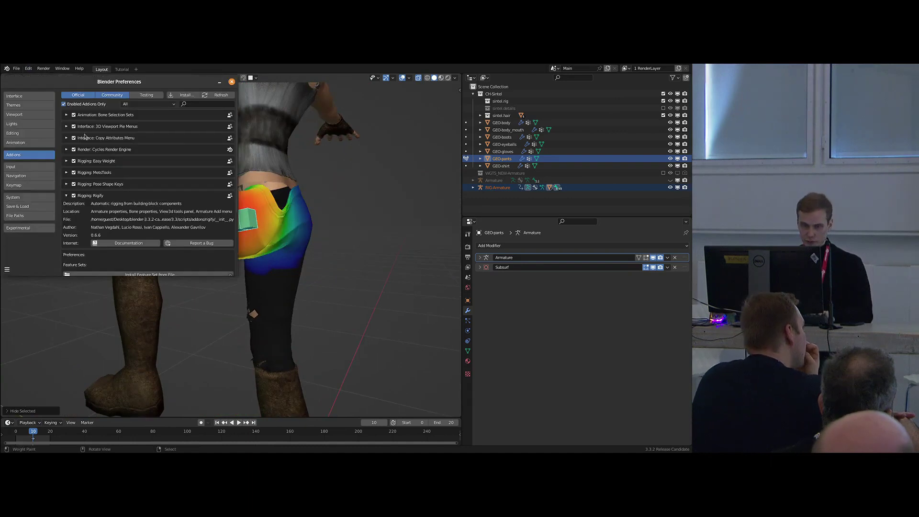
click(67, 196)
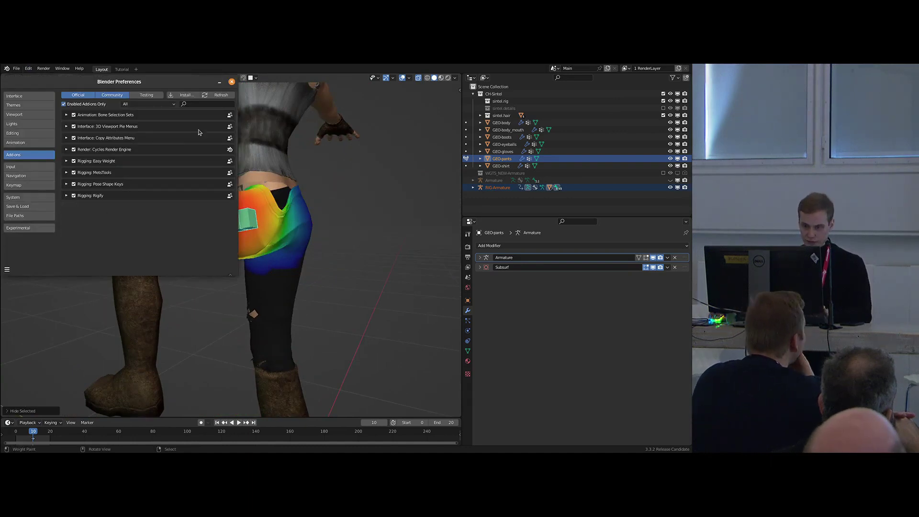
text(easy)
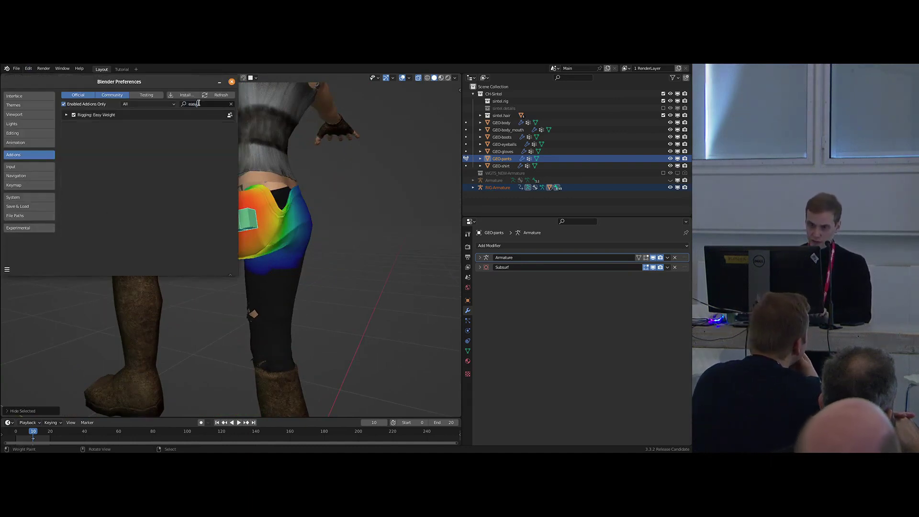
Switch to Firefox, search for "blender gitlab easyweight" in a new tab, open the Easy Weight repository and read its section on entering Weight Paint mode.
key(alt+Tab)
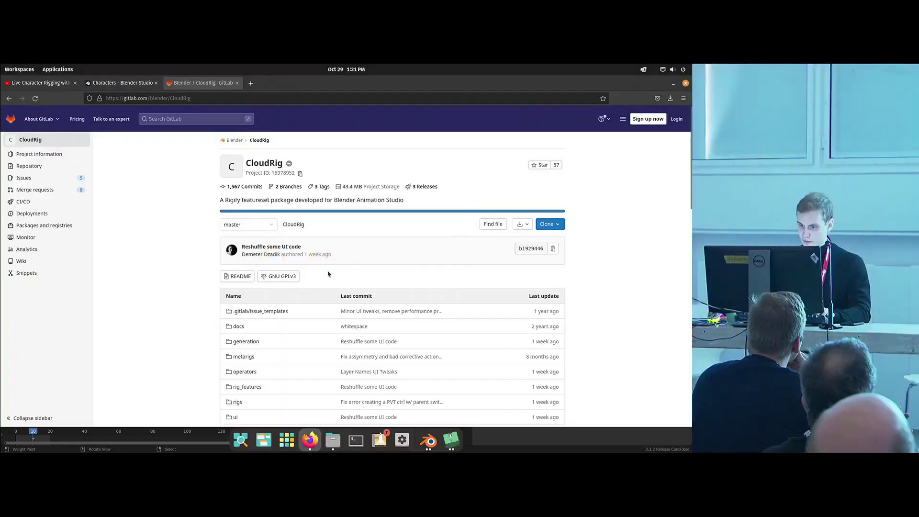
key(ctrl+t)
text(blender gitlab)
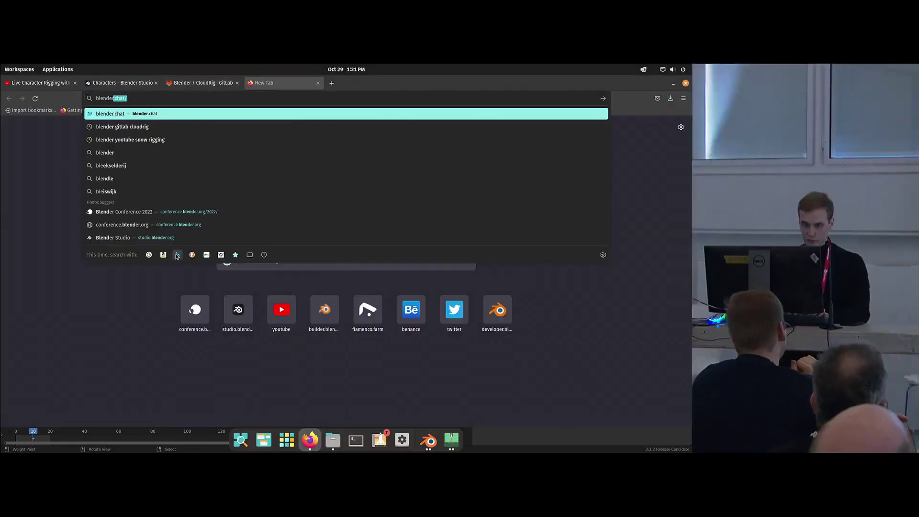
text( easyweight)
key(Return)
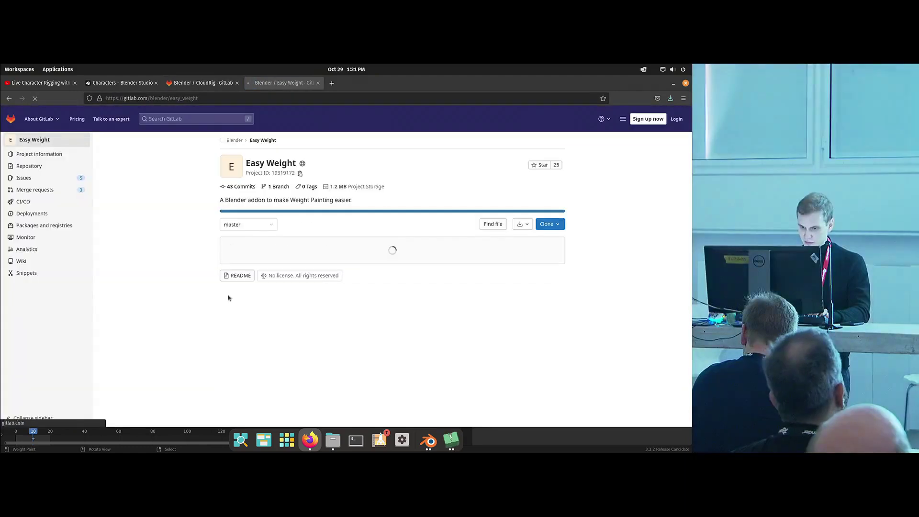
scroll(179, 279, down, 7)
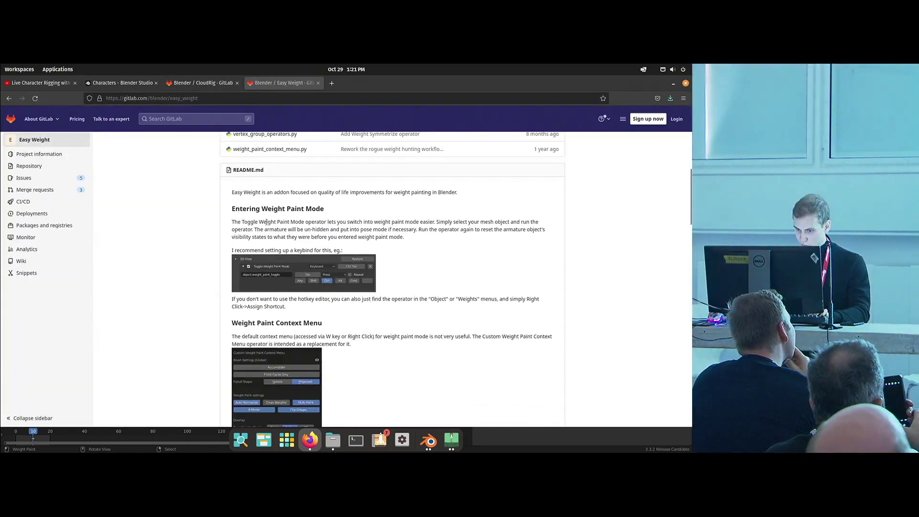
scroll(267, 221, down, 2)
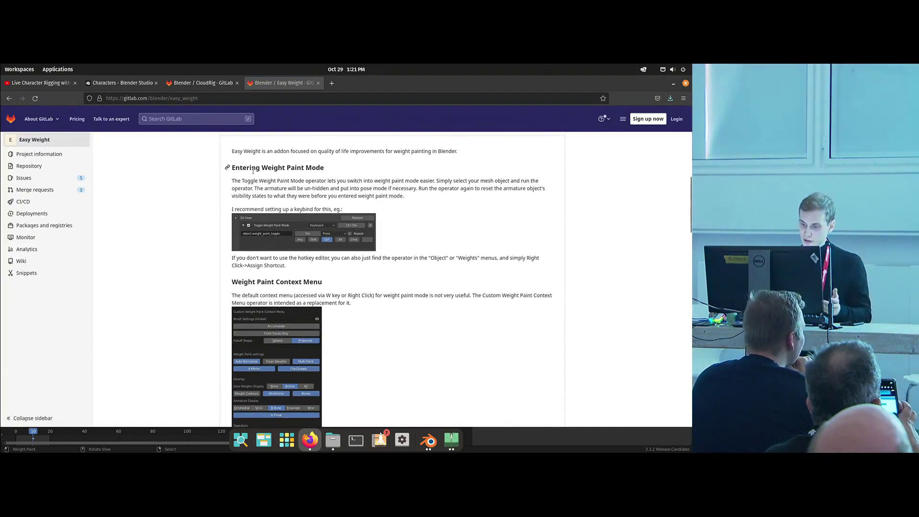
Return to Blender, leave Weight Paint mode, select RIG-Armature together with GEO-pants as the active object, and re-enter Weight Paint mode.
click(428, 437)
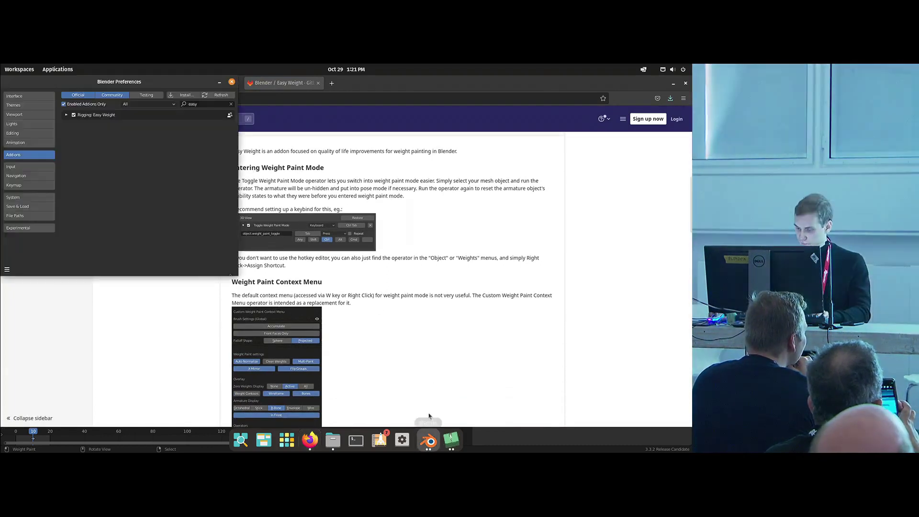
key(alt+Tab)
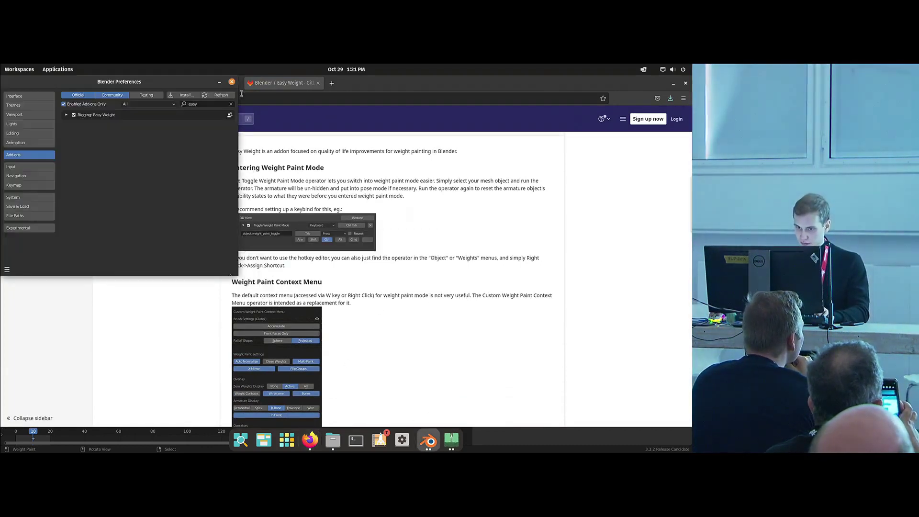
click(428, 437)
middle_drag(229, 243, 272, 222)
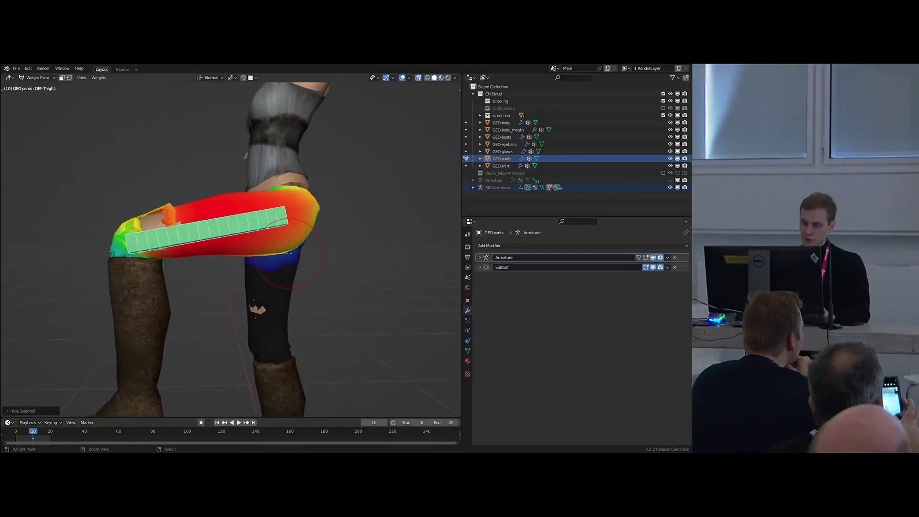
key(ctrl+Tab)
click(259, 233)
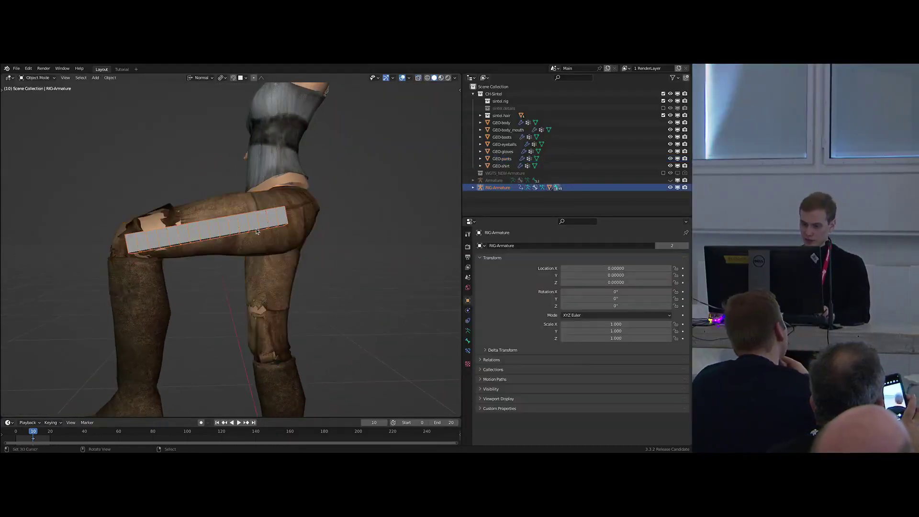
shift+click(306, 252)
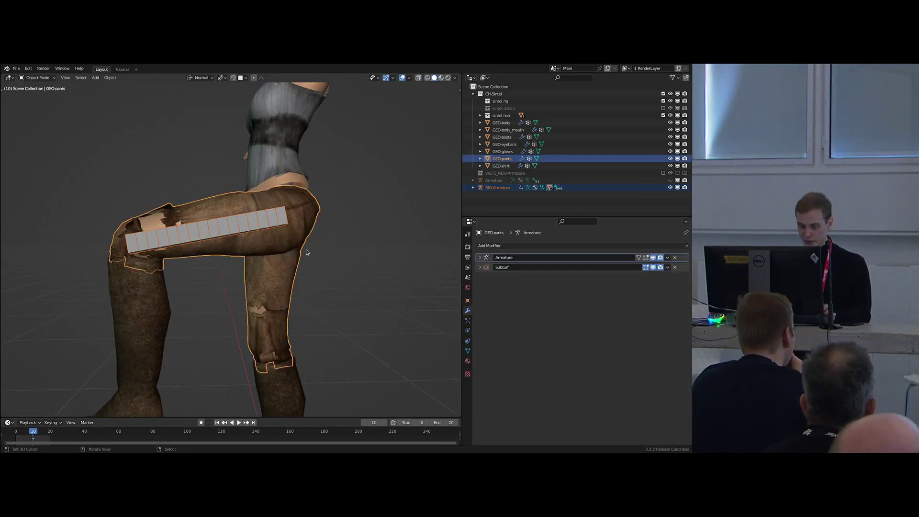
key(ctrl+Tab)
click(268, 232)
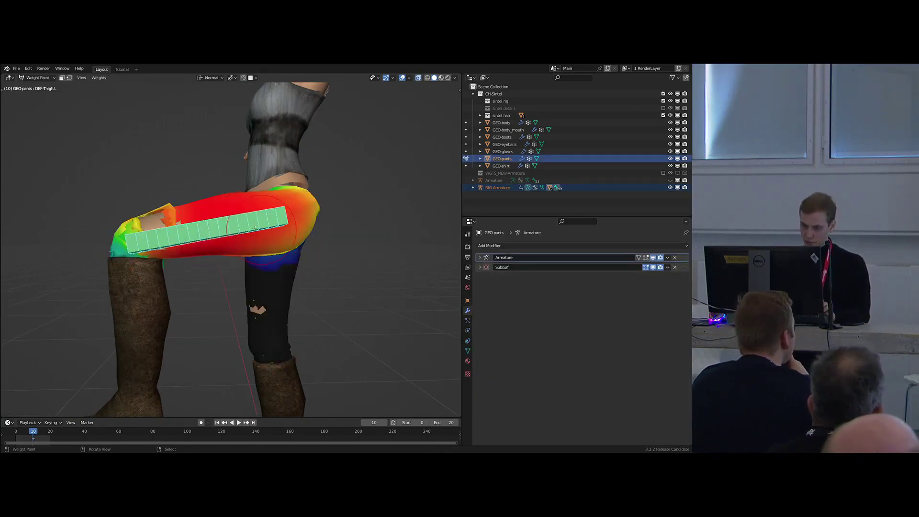
Leave Weight Paint mode, hide RIG-Armature and toggle Weight Paint mode back on with only GEO-pants selected.
key(ctrl+Tab)
mouse_move(229, 207)
middle_down()
mouse_move(318, 245)
mouse_move(273, 247)
mouse_move(286, 232)
mouse_move(277, 232)
mouse_move(314, 241)
middle_up()
click(256, 233)
click(256, 234)
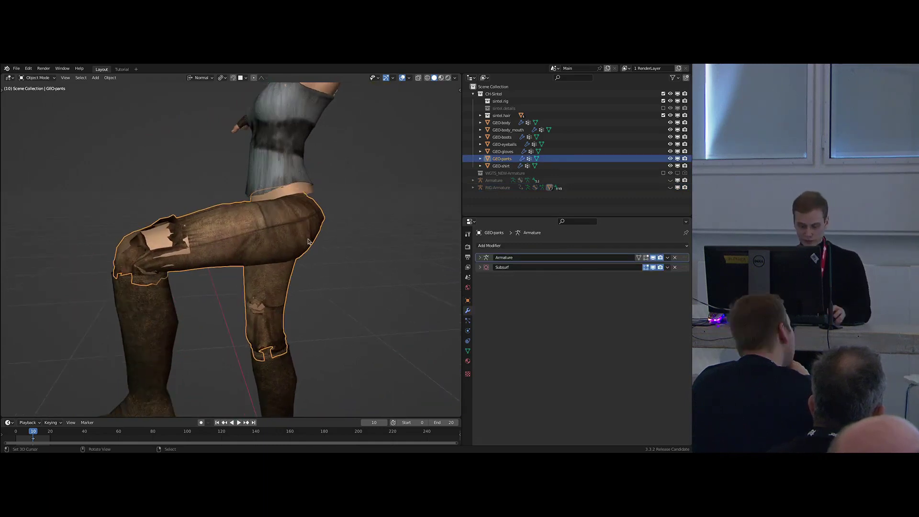
key(ctrl+Tab)
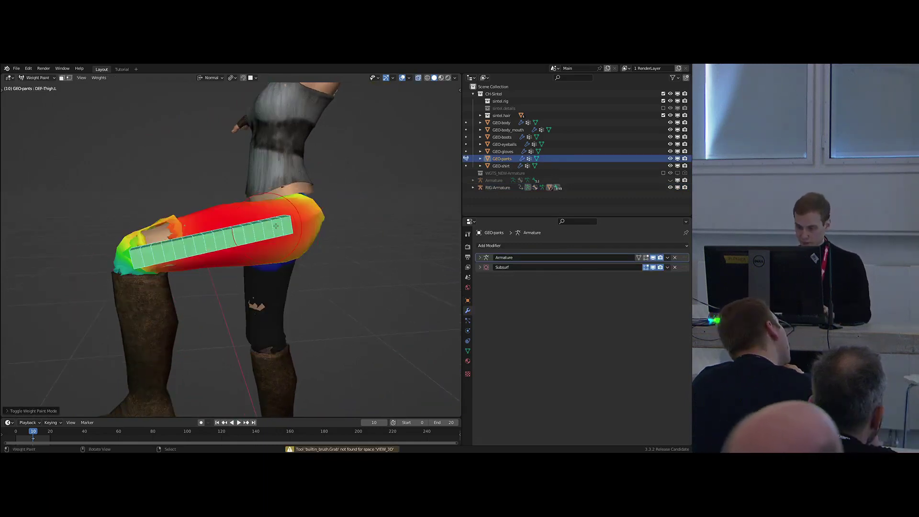
Look up the Weight Paint Context Menu section of the Easy Weight README in Firefox and return to Blender.
key(alt+Tab)
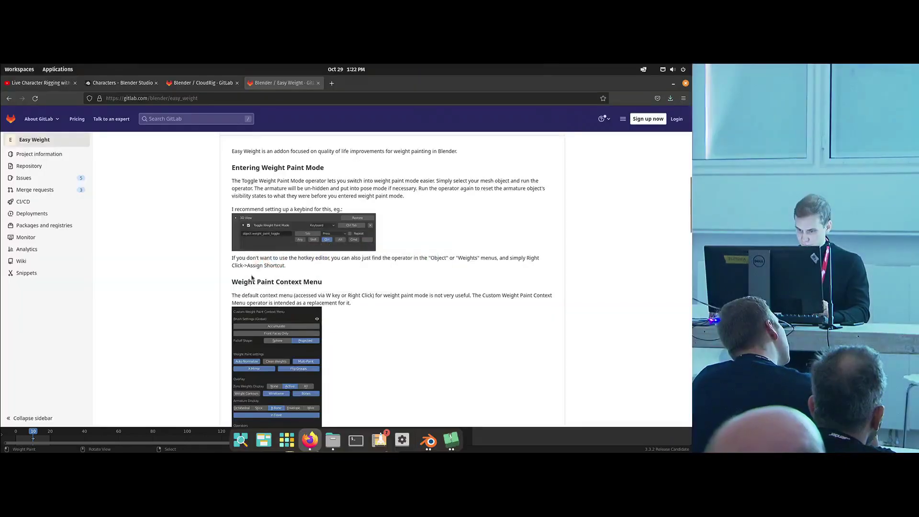
scroll(214, 263, down, 3)
key(alt+Tab)
Open the Custom Weight Paint Context Menu and switch Zero Weights Display to None and back to Active.
middle_drag(314, 231, 287, 222)
key(w)
mouse_move(288, 221)
mouse_down()
mouse_move(190, 152)
mouse_move(128, 134)
mouse_up()
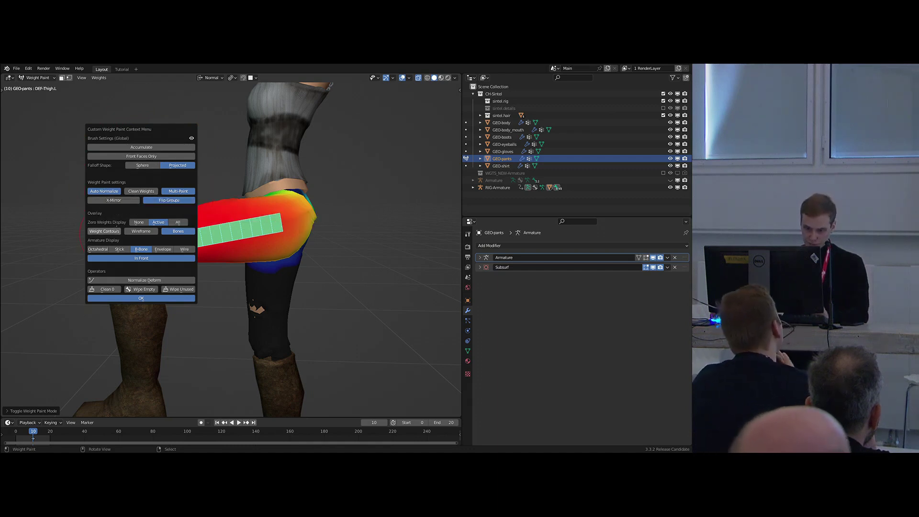
click(138, 221)
click(157, 222)
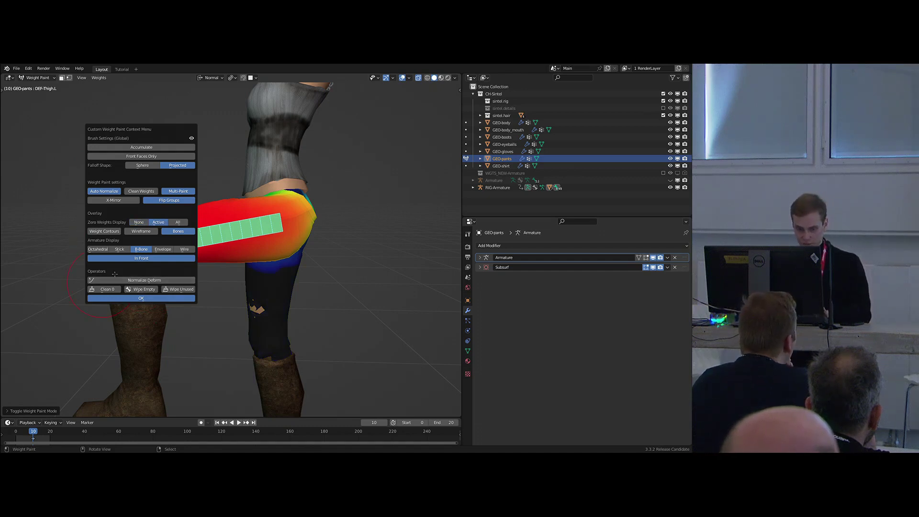
drag(136, 137, 166, 137)
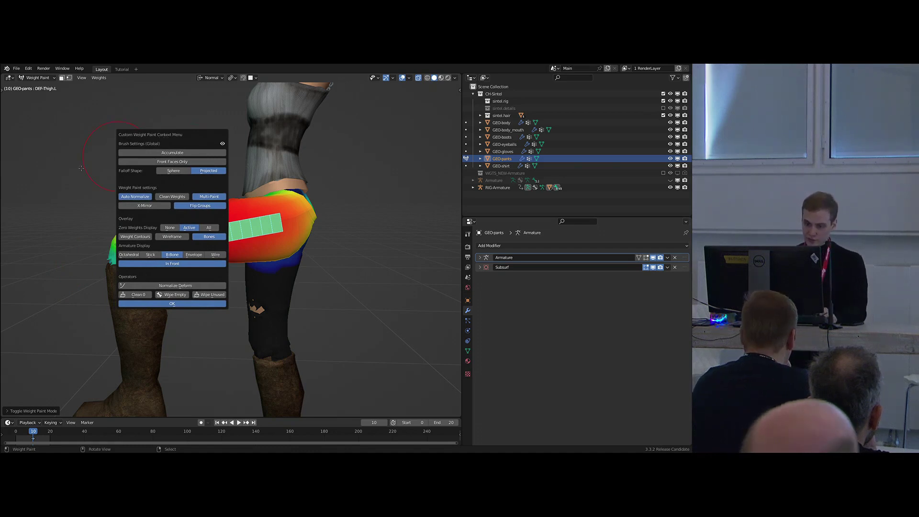
Read the README's description of the weight paint context menu and its recommended shortcut in Firefox, and compare it with the open menu in Blender.
key(alt+Tab)
scroll(203, 235, down, 2)
scroll(202, 236, down, 5)
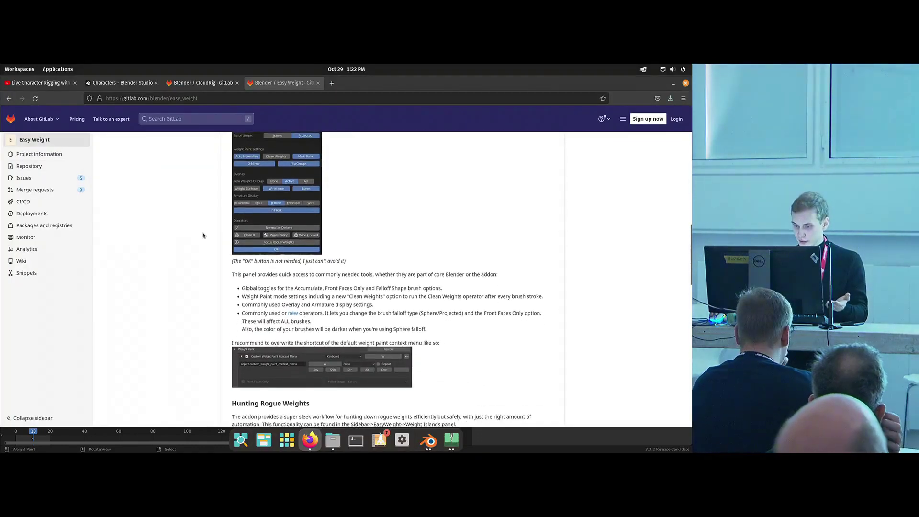
scroll(202, 236, down, 4)
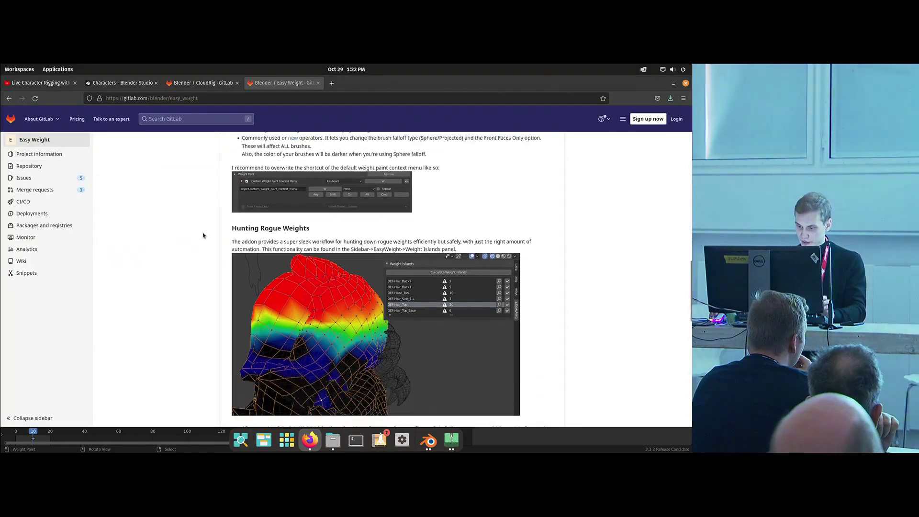
scroll(213, 244, up, 4)
scroll(191, 249, up, 5)
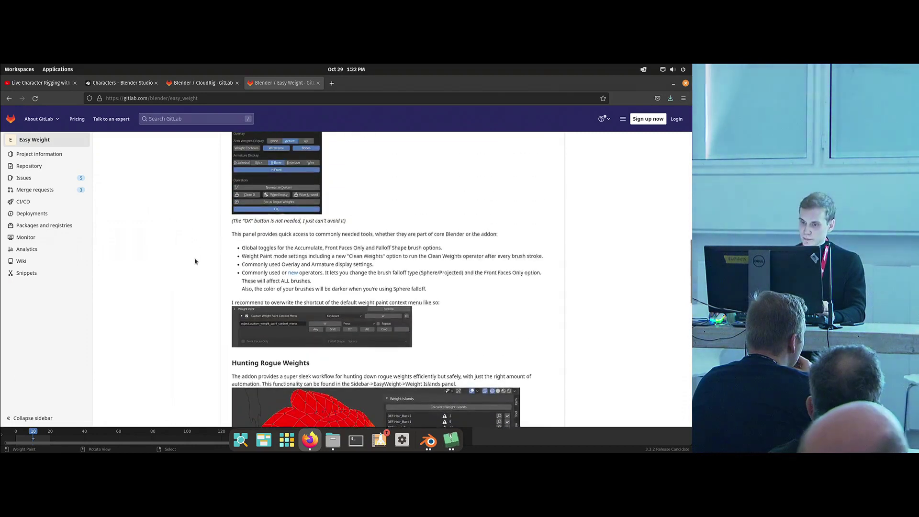
scroll(345, 191, down, 3)
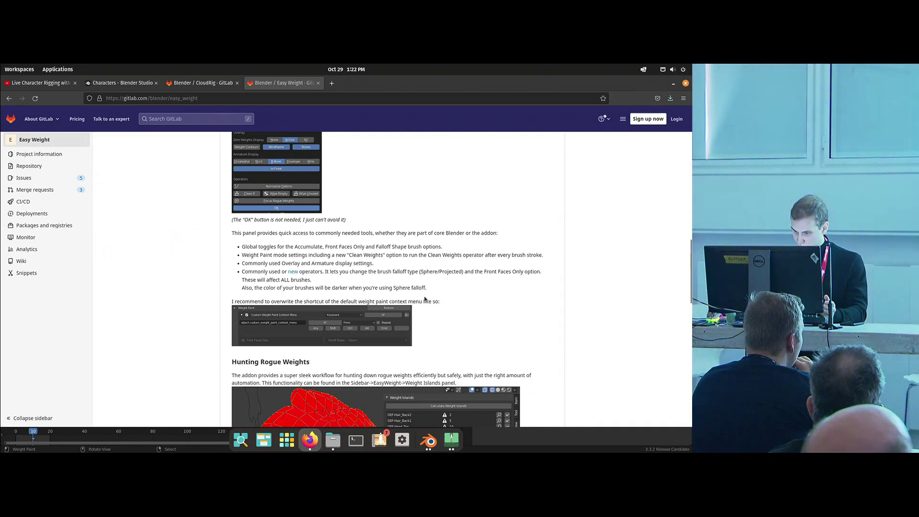
scroll(326, 251, down, 2)
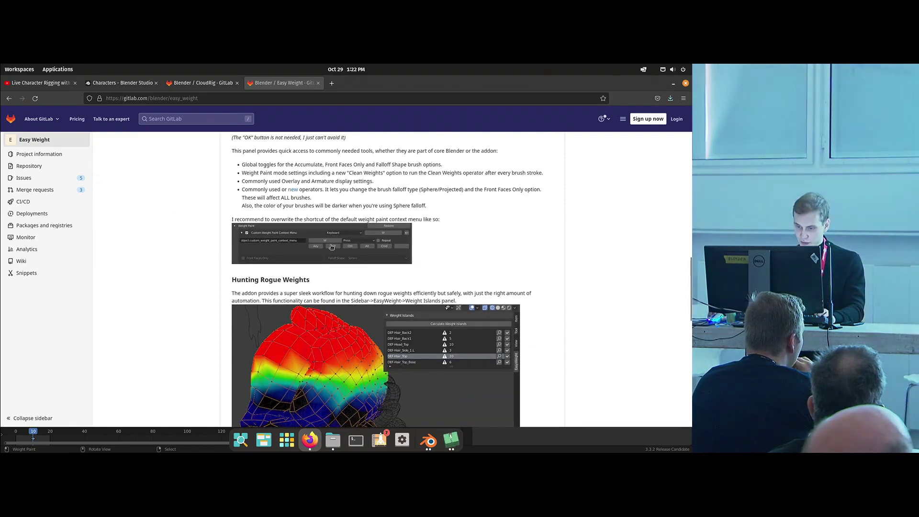
key(alt+Tab)
drag(173, 137, 188, 161)
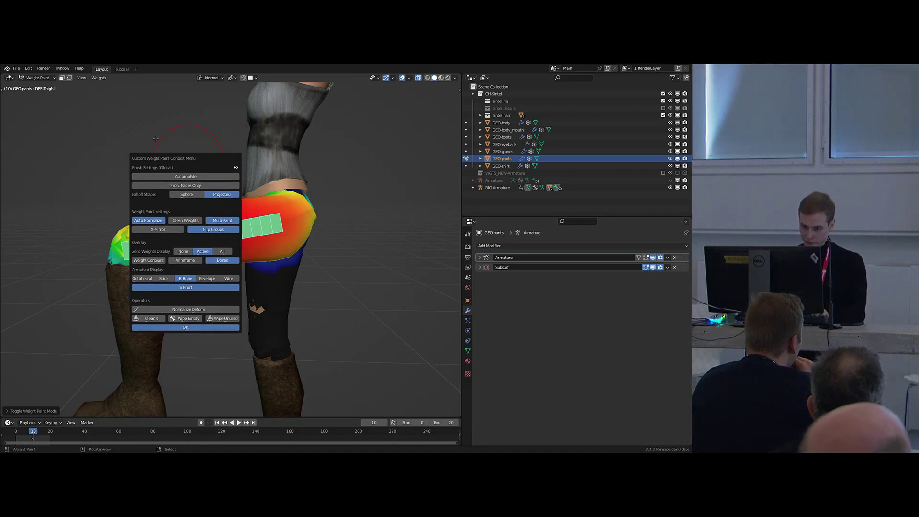
Read the README sections on Hunting Rogue Weights, Vertex Group Operators and Force Apply Mirror Modifier in Firefox, and return to Blender's weight paint context menu.
key(alt+Tab)
scroll(211, 232, down, 3)
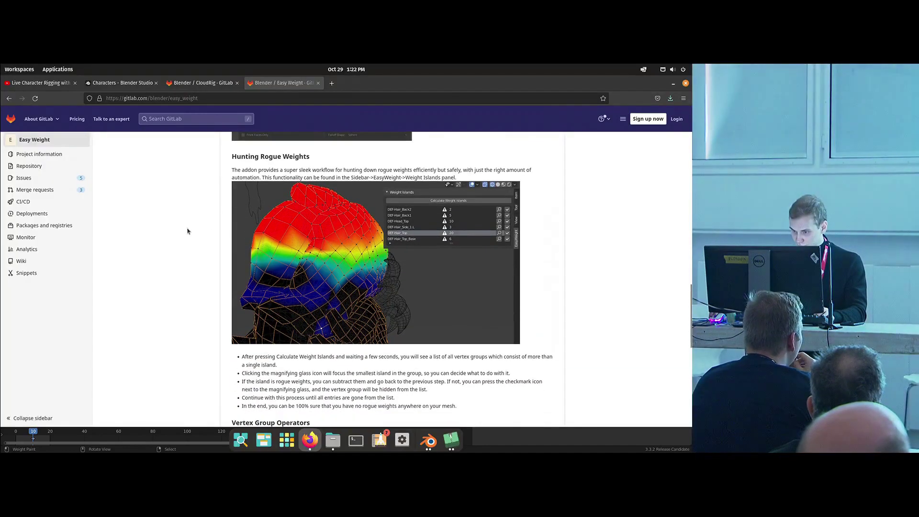
triple_click(244, 157)
click(318, 173)
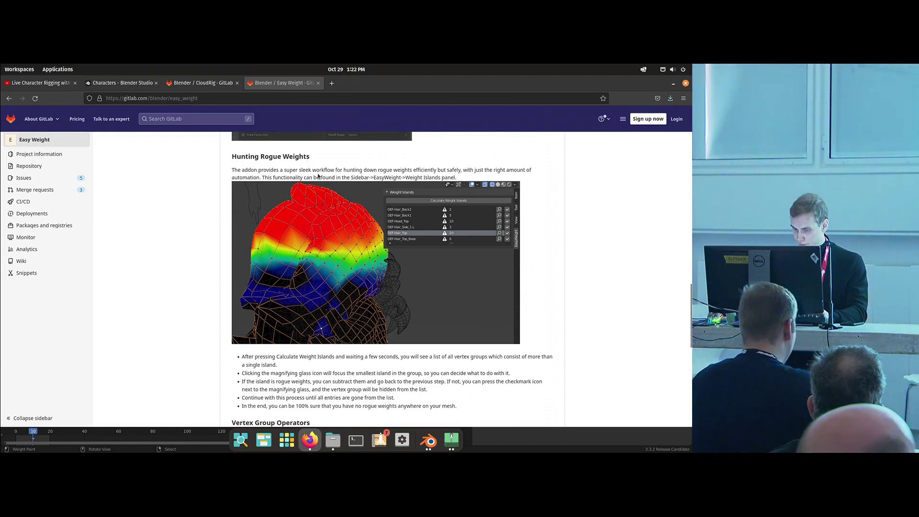
scroll(231, 274, down, 3)
scroll(194, 267, down, 1)
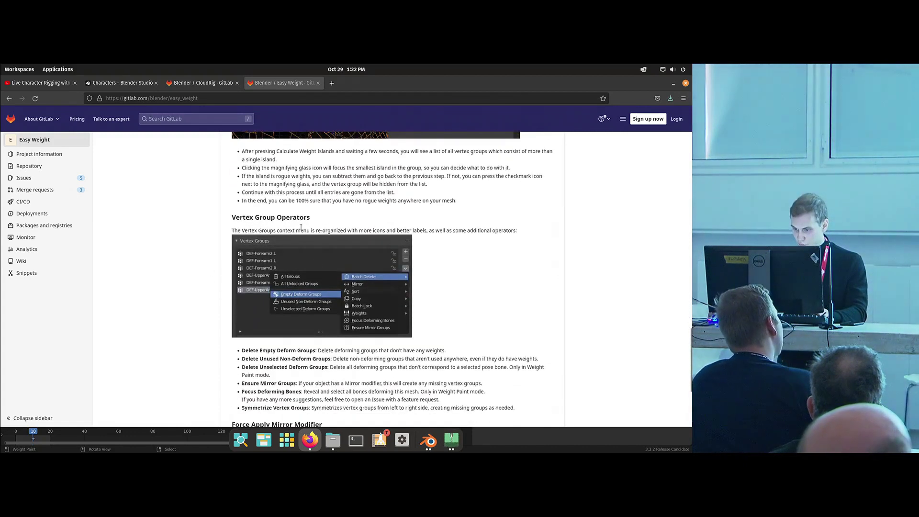
scroll(271, 277, down, 4)
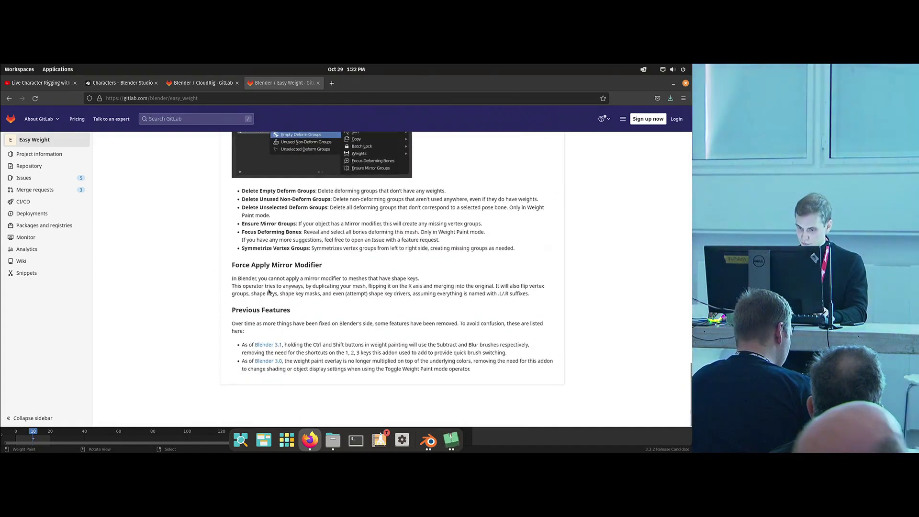
key(alt+Tab)
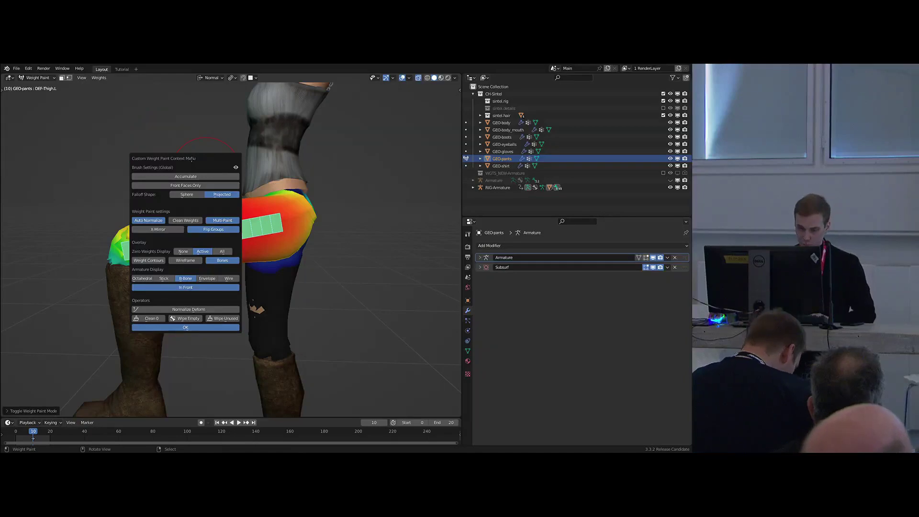
drag(192, 158, 265, 198)
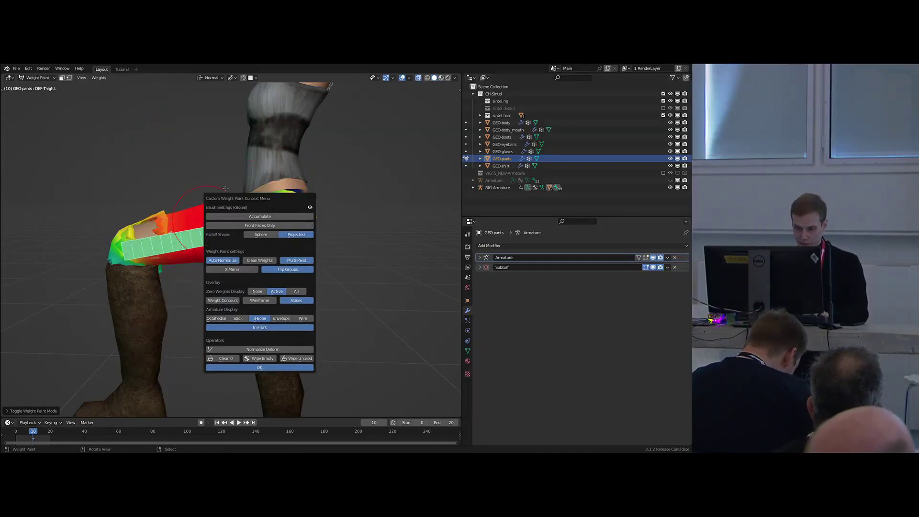
Open the keymap preferences, filter them by "paint", and find the Weight Paint section.
click(28, 69)
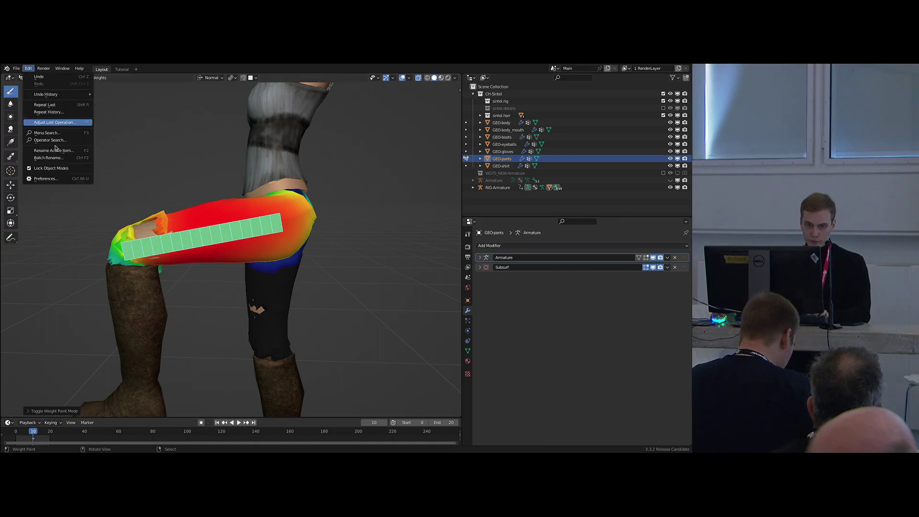
click(45, 180)
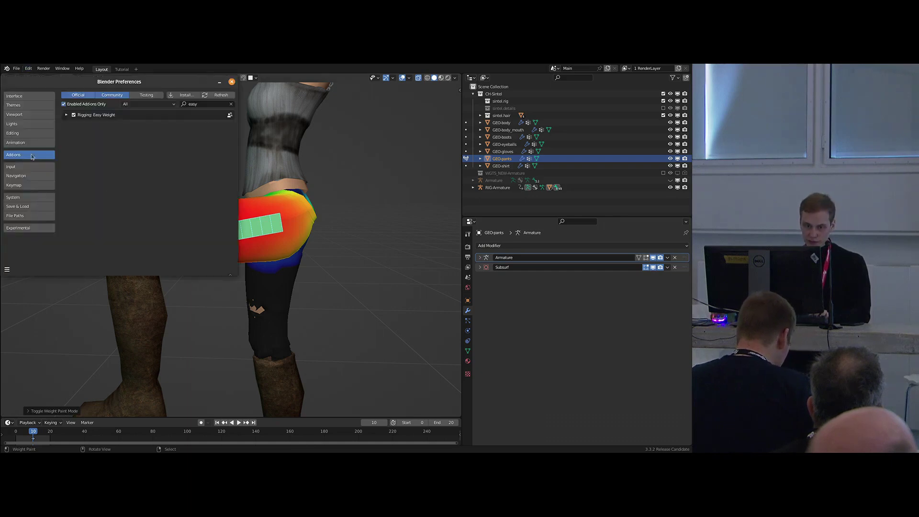
click(27, 186)
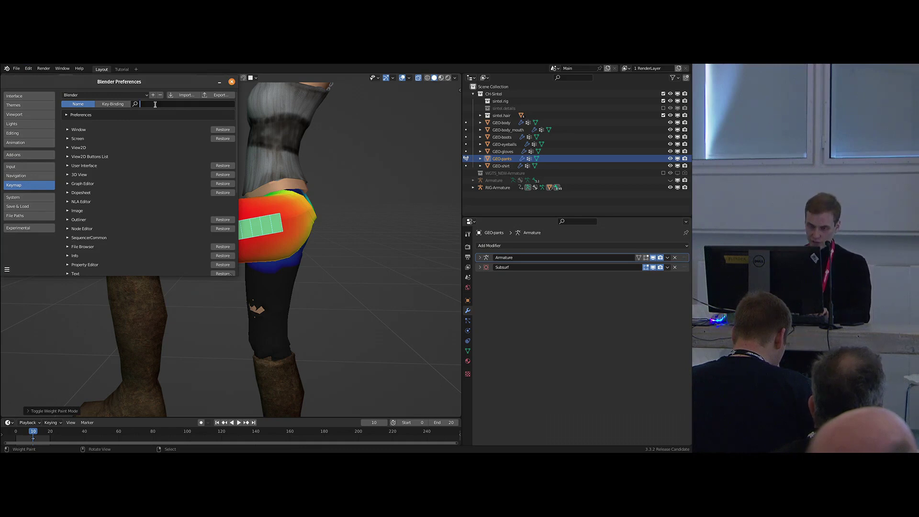
text(paint)
key(Return)
scroll(116, 119, down, 4)
scroll(115, 119, down, 15)
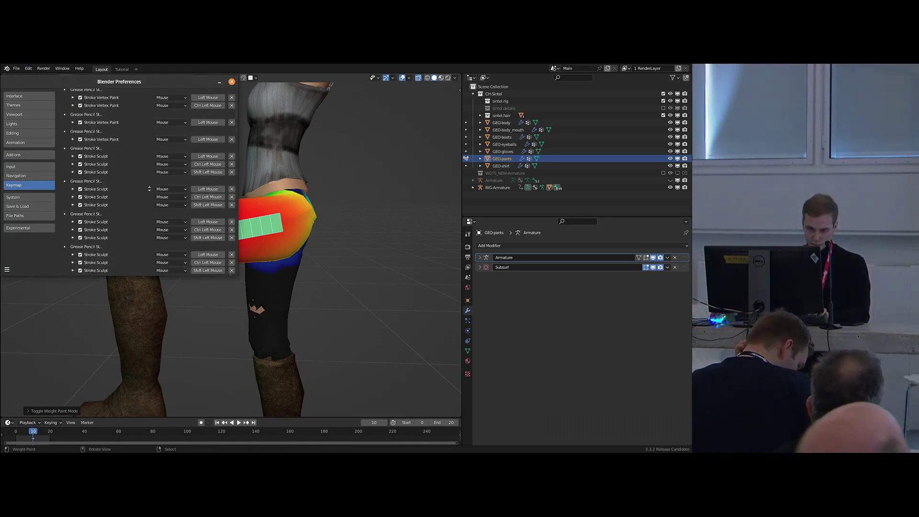
scroll(148, 265, down, 15)
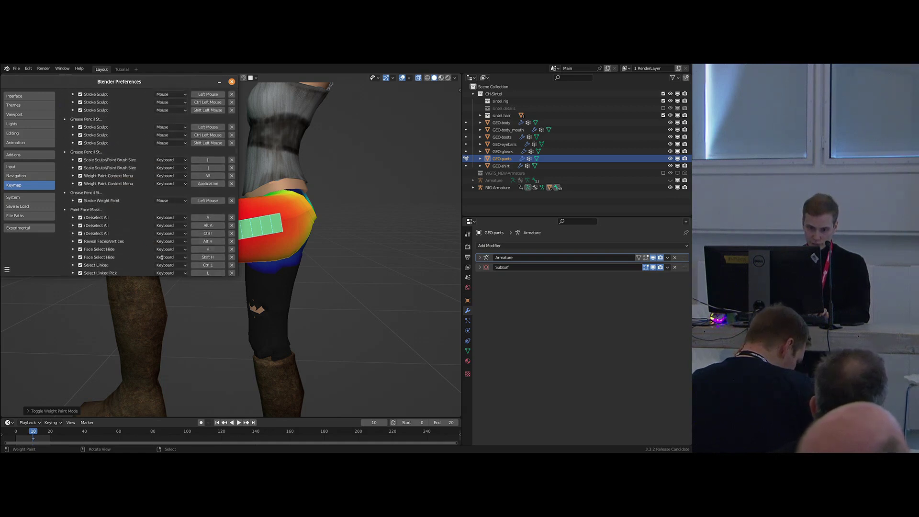
scroll(149, 164, down, 15)
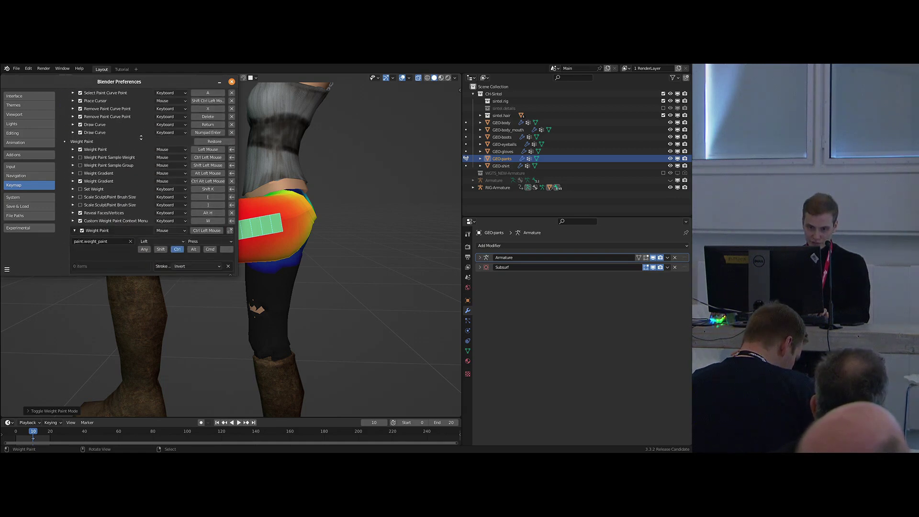
Examine the Regular, Invert and Smooth stroke modes of the Weight Paint shortcuts in a widened preferences window, and close it.
mouse_move(113, 199)
middle_down()
mouse_move(108, 136)
mouse_move(110, 213)
middle_up()
click(72, 125)
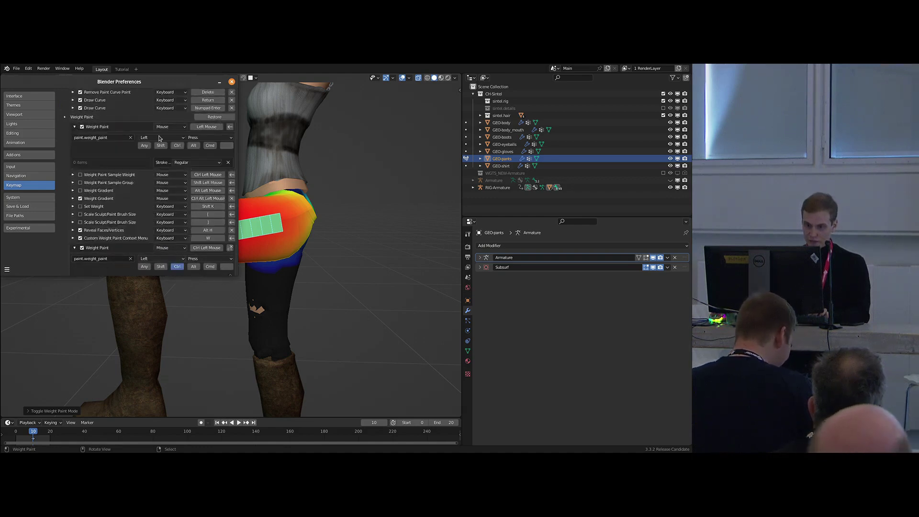
drag(236, 168, 349, 169)
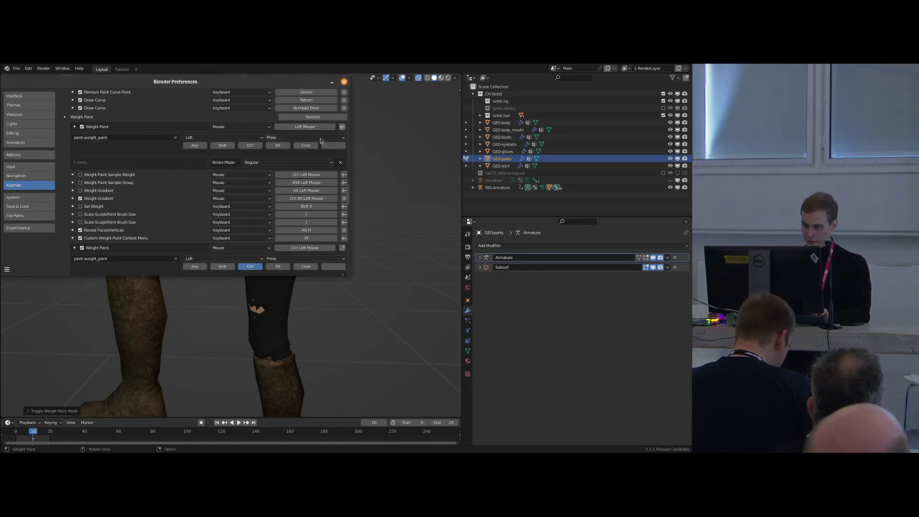
scroll(219, 213, down, 5)
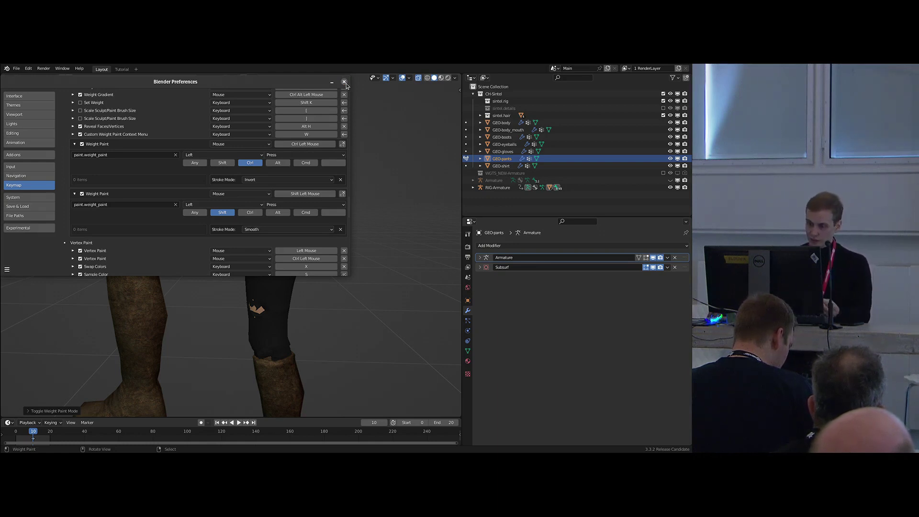
scroll(213, 190, up, 1)
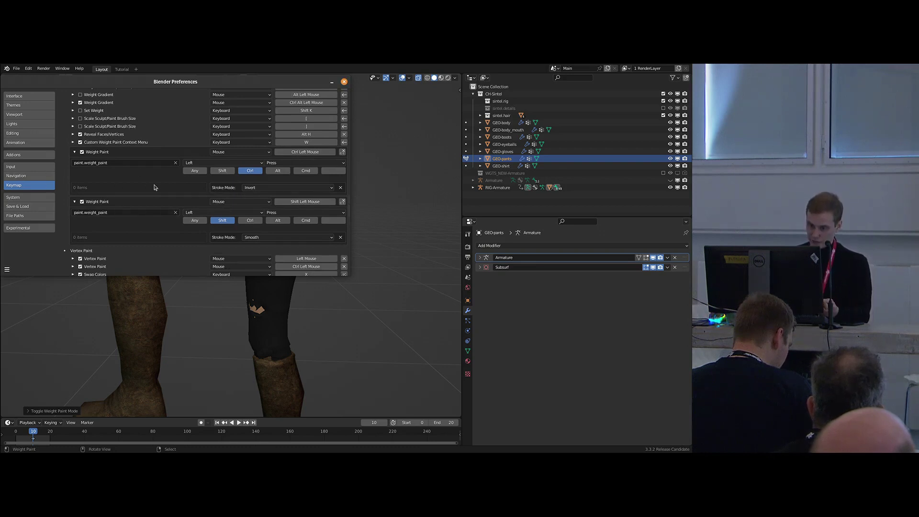
click(344, 82)
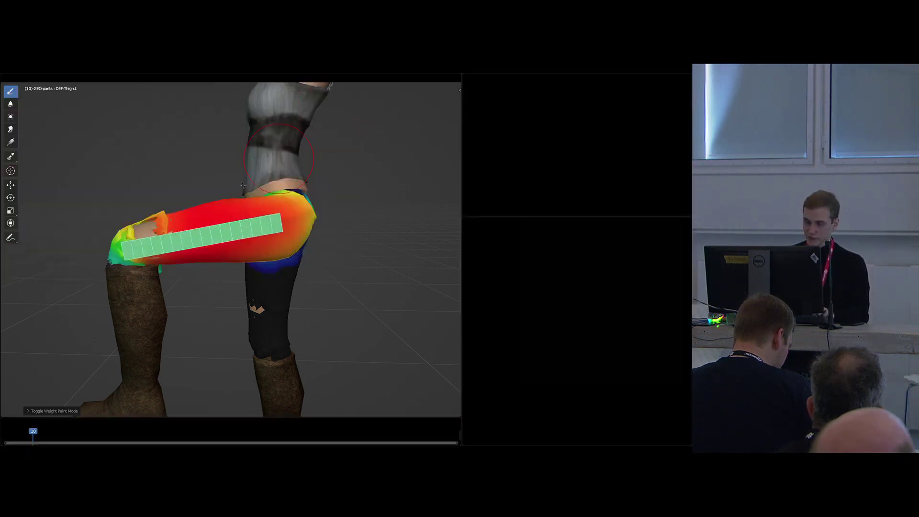
Show the toolbar and the sidebar's Draw brush settings beside the raised thigh, and open the brush list.
mouse_move(250, 213)
middle_down()
mouse_move(191, 215)
mouse_move(267, 219)
mouse_move(264, 246)
middle_up()
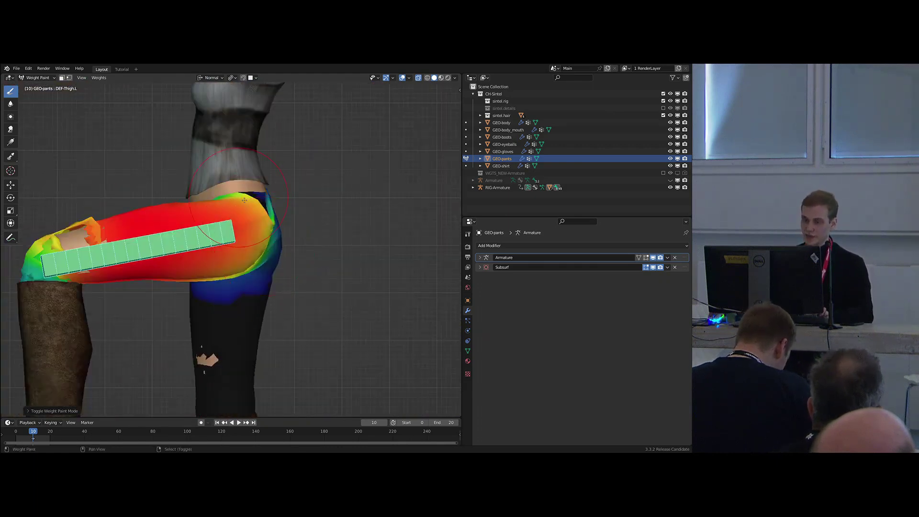
shift+middle_drag(244, 200, 283, 213)
scroll(282, 212, up, 1)
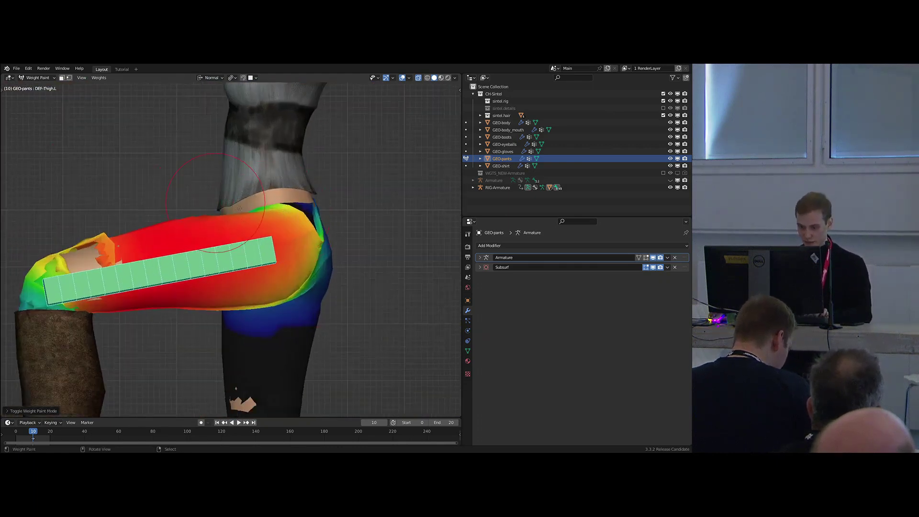
key(t)
key(n)
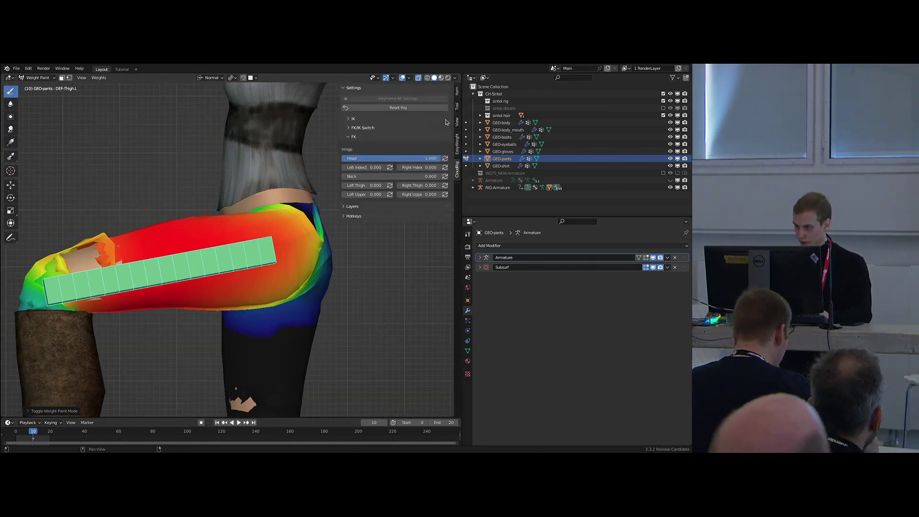
click(457, 110)
click(384, 145)
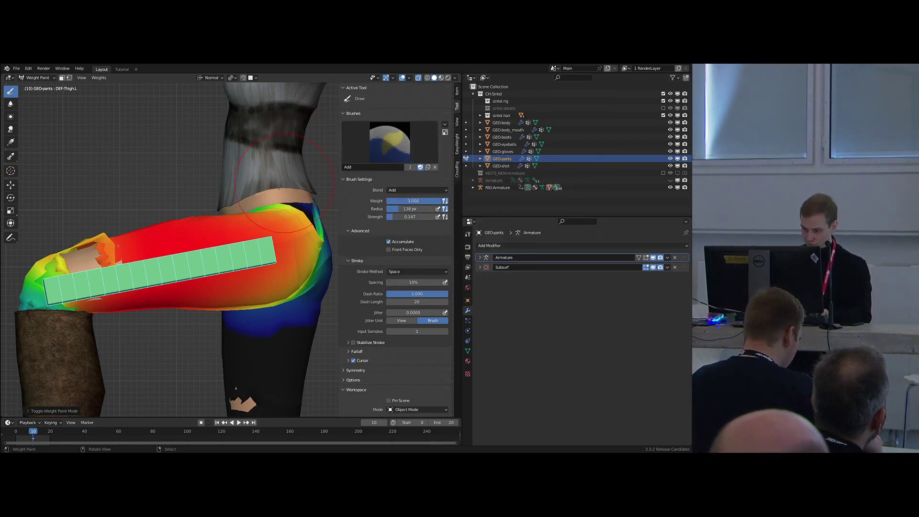
Choose the Add brush from the available weight paint brushes.
middle_drag(279, 187, 259, 209)
middle_drag(213, 231, 196, 227)
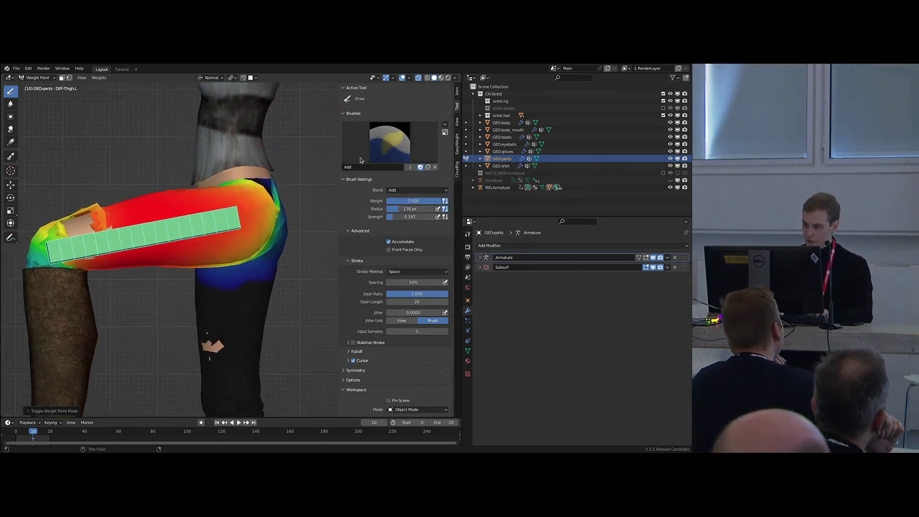
click(376, 147)
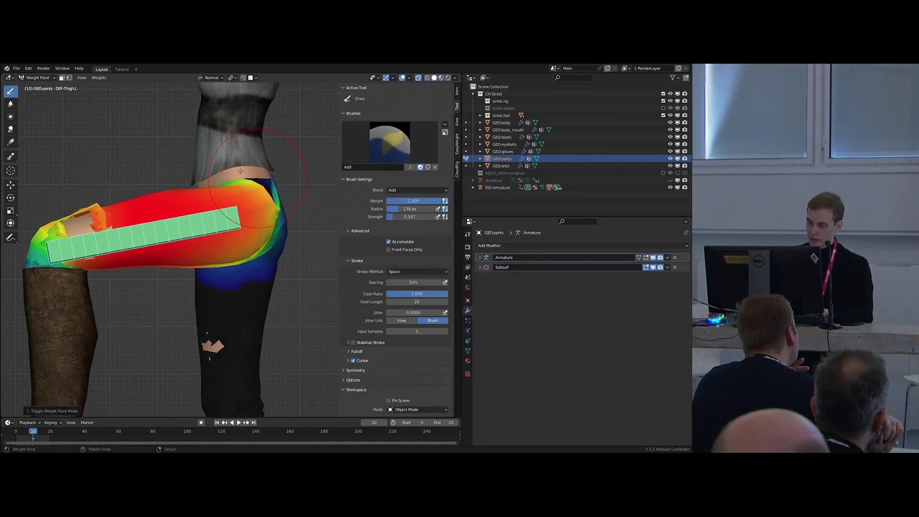
scroll(225, 153, up, 1)
click(376, 147)
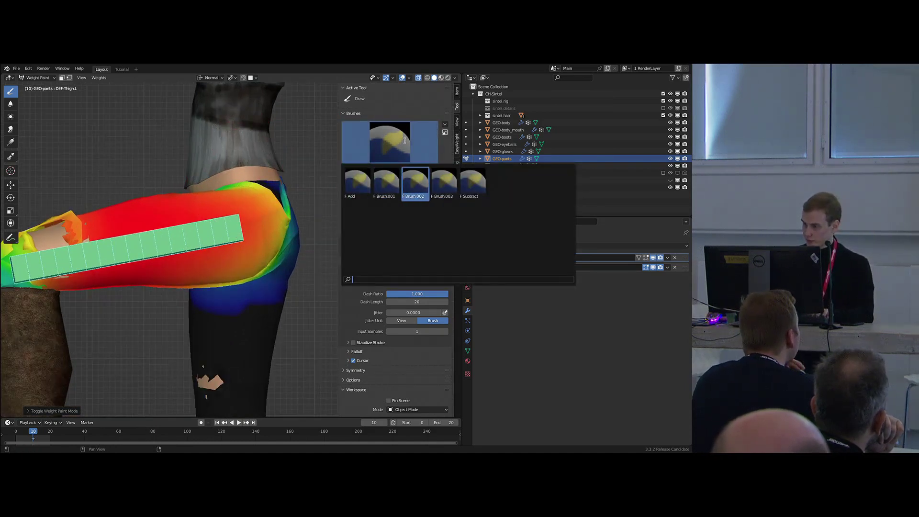
click(359, 184)
Try an Add stroke on the hip, undo it, and set the brush strength to 0.048.
shift+middle_drag(281, 184, 276, 186)
mouse_move(276, 186)
mouse_down()
mouse_move(252, 181)
mouse_move(258, 213)
mouse_up()
key(ctrl+z)
mouse_move(259, 194)
middle_down()
mouse_move(186, 195)
mouse_move(195, 193)
middle_up()
key(shift+f)
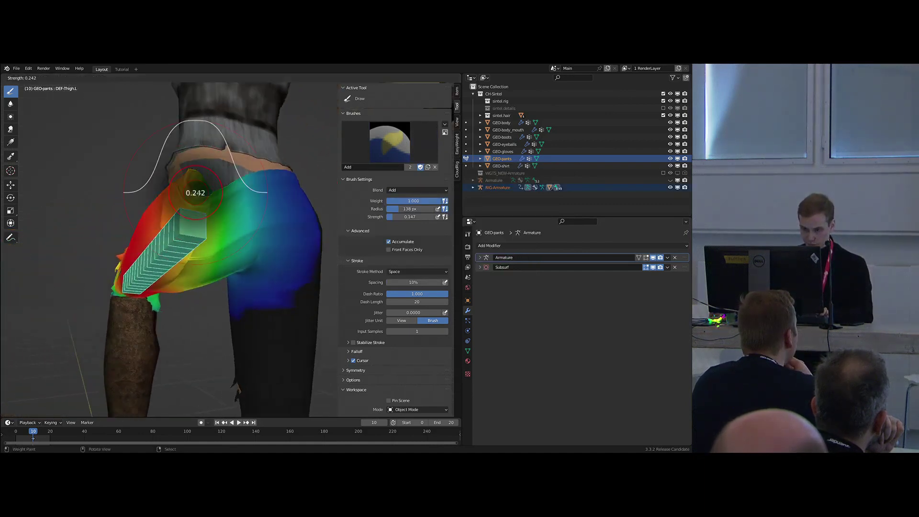
click(189, 192)
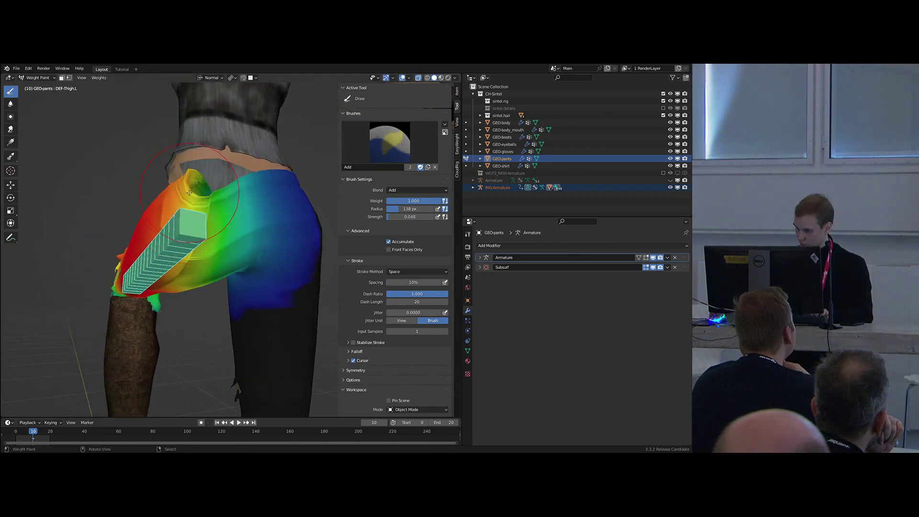
Reveal the hidden bones and select the DEF-Spine1 bone at the pelvis as the active weight group.
middle_drag(201, 188, 239, 189)
key(alt+h)
right_click(238, 215)
scroll(238, 220, up, 3)
right_click(238, 225)
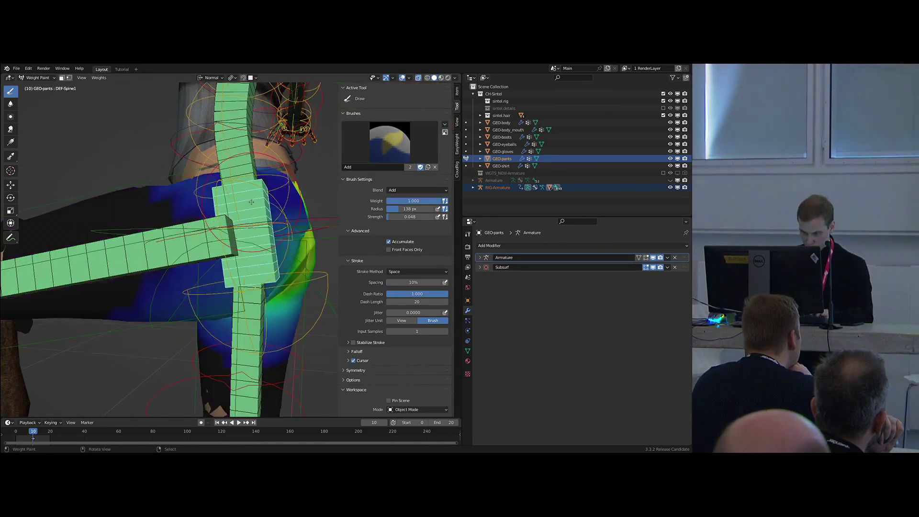
Hide the control bone layers in the armature layer selection while keeping $DEF shown, and close the sidebar.
key(shift+m)
drag(245, 242, 270, 219)
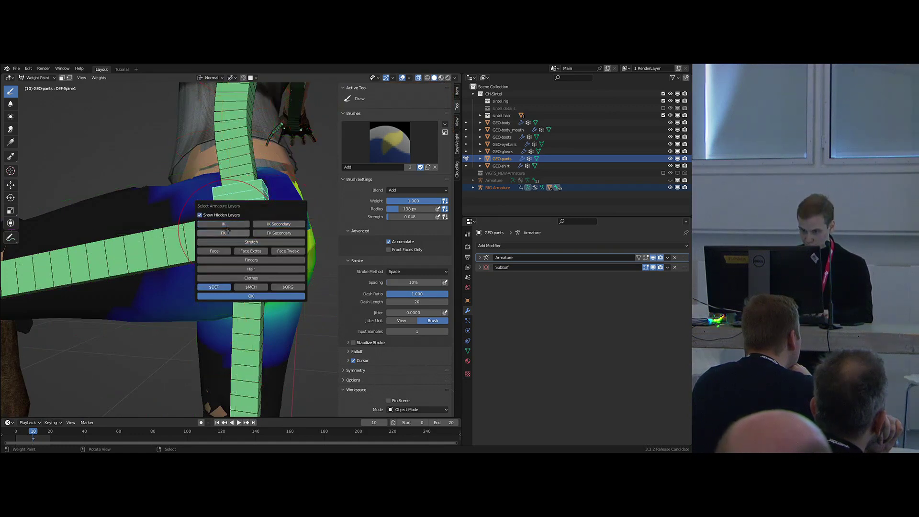
click(140, 213)
middle_drag(144, 215, 206, 222)
key(n)
scroll(240, 230, down, 2)
Paint DEF-Spine1 weight over the dent in the pants at the raised leg's hip.
middle_drag(259, 232, 189, 222)
right_click(217, 237)
scroll(215, 225, up, 2)
right_click(242, 229)
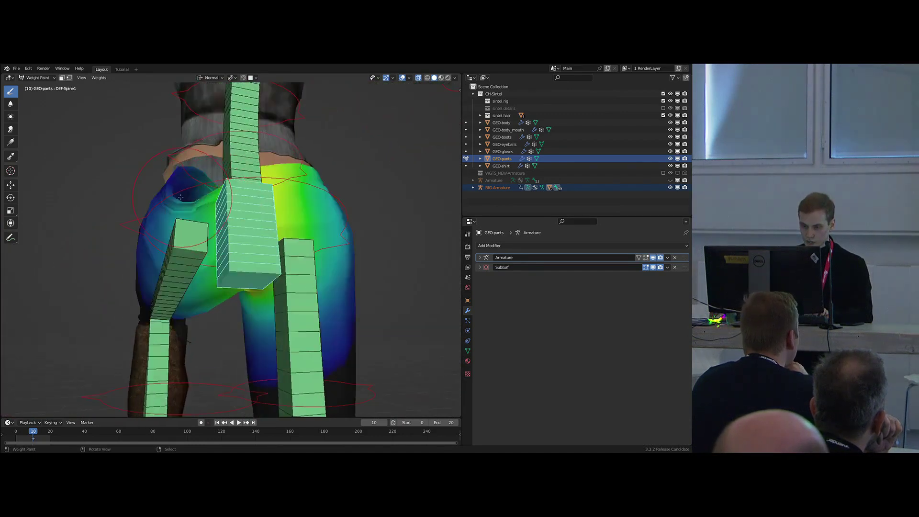
middle_drag(191, 192, 173, 188)
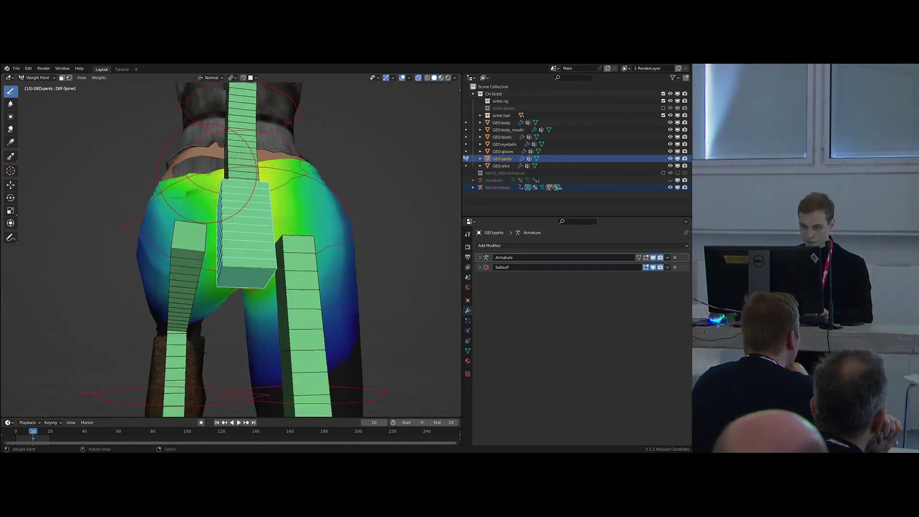
middle_drag(206, 171, 222, 198)
Build up DEF-Spine1 weight around the pants' waistband and smooth its transition toward the raised thigh.
scroll(205, 151, up, 2)
scroll(225, 150, down, 2)
scroll(206, 184, up, 2)
scroll(228, 204, up, 3)
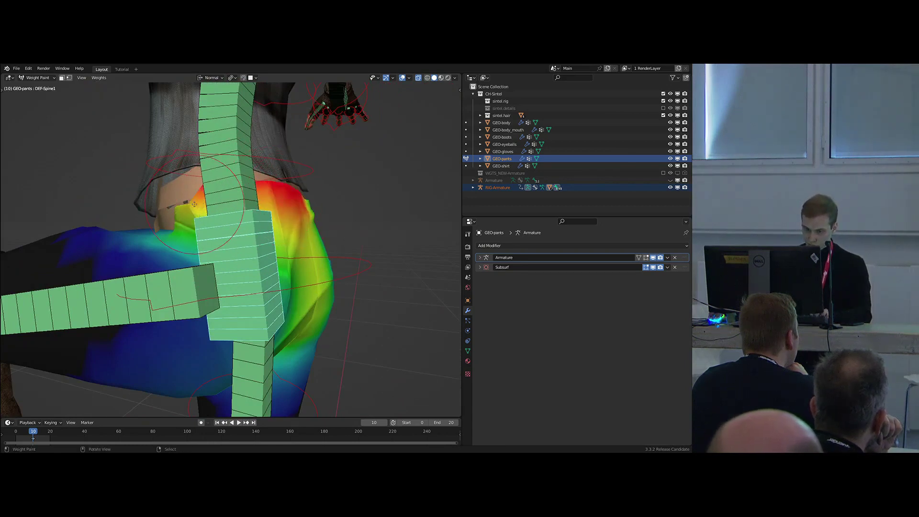
middle_drag(167, 202, 283, 192)
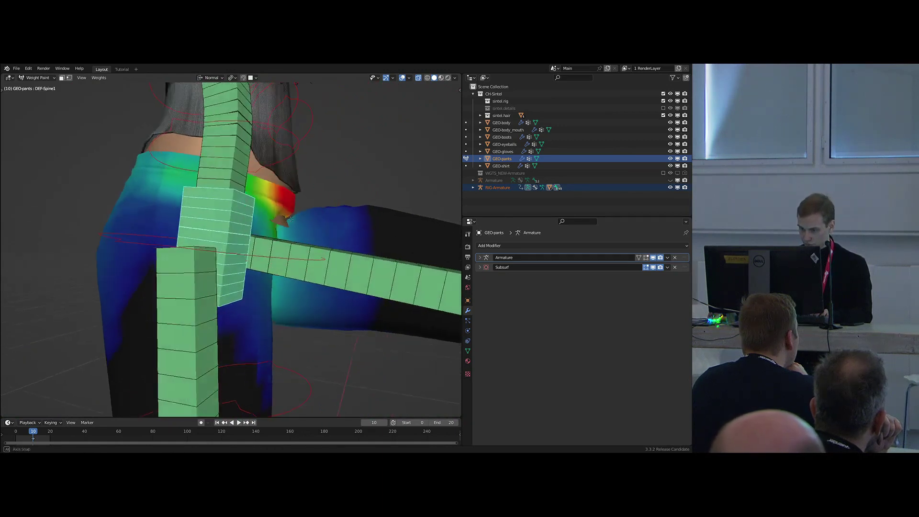
scroll(277, 206, up, 4)
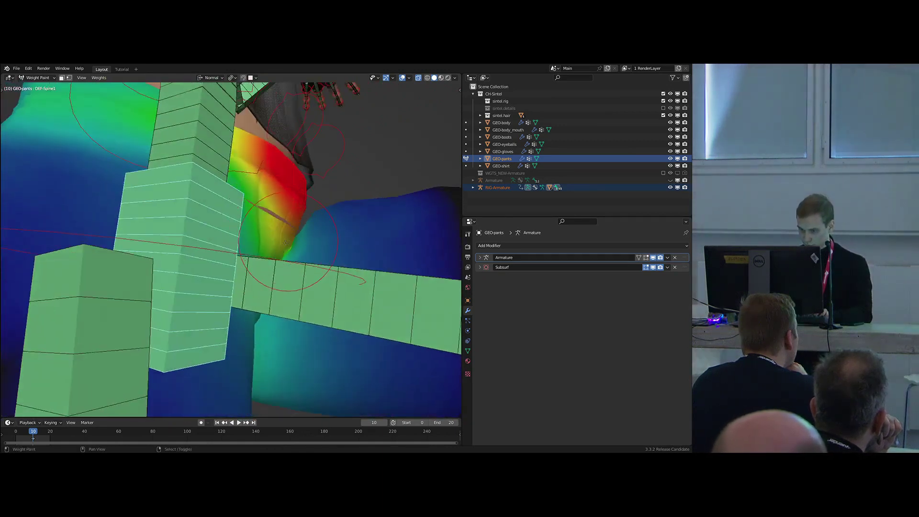
mouse_move(279, 264)
middle_down()
mouse_move(242, 246)
mouse_move(247, 265)
middle_up()
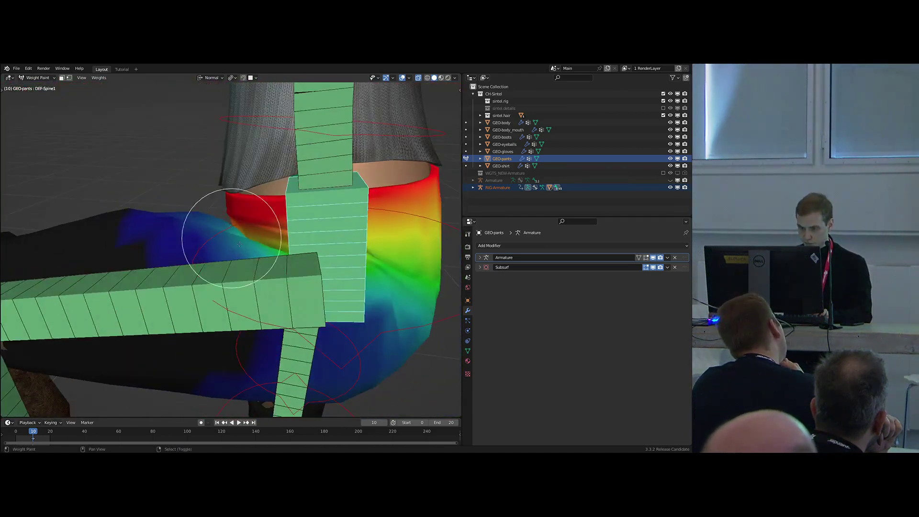
middle_drag(323, 286, 201, 225)
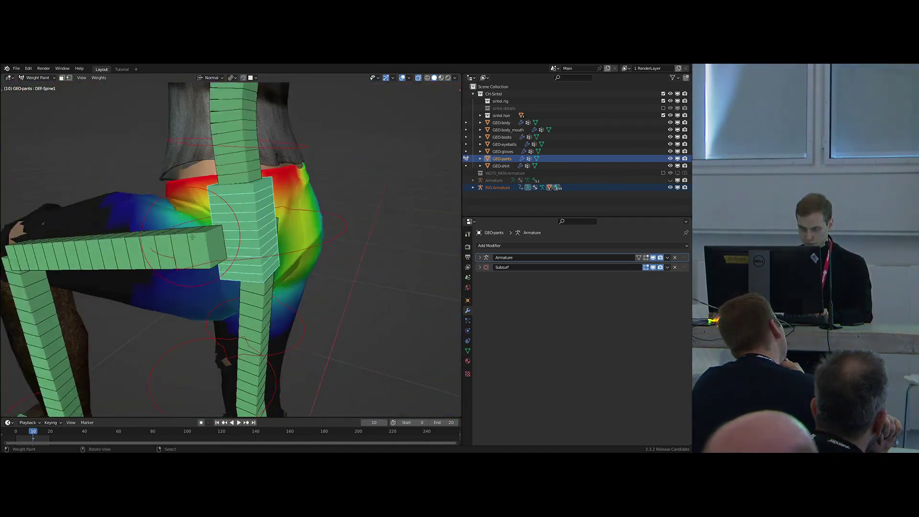
Enable Weight Contours and hide every bone except DEF-Spine1.
right_click(185, 218)
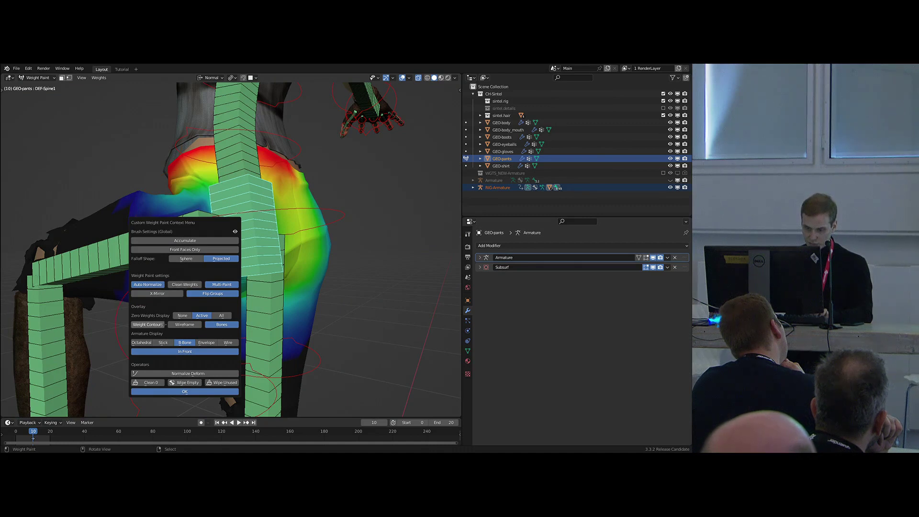
click(159, 325)
middle_drag(182, 278, 249, 204)
key(shift+h)
Paint the waistband's remaining low-weight areas to full DEF-Spine1 weight at the front and side of the pants.
scroll(258, 196, up, 3)
middle_drag(110, 157, 272, 178)
middle_drag(337, 181, 298, 189)
middle_drag(110, 157, 305, 190)
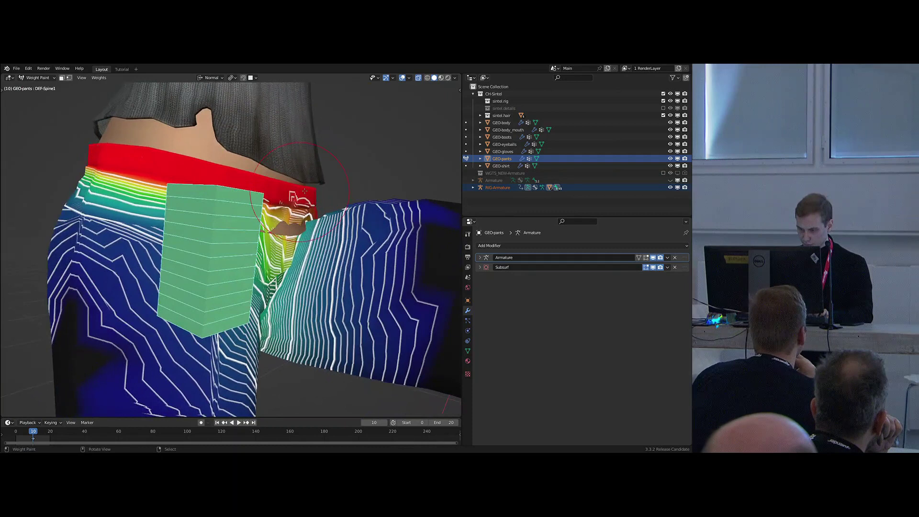
scroll(304, 190, up, 2)
middle_drag(288, 238, 358, 246)
Maximize the 3D viewport, check the brush settings in the sidebar, and hide the toolbar and sidebar again.
key(ctrl+space)
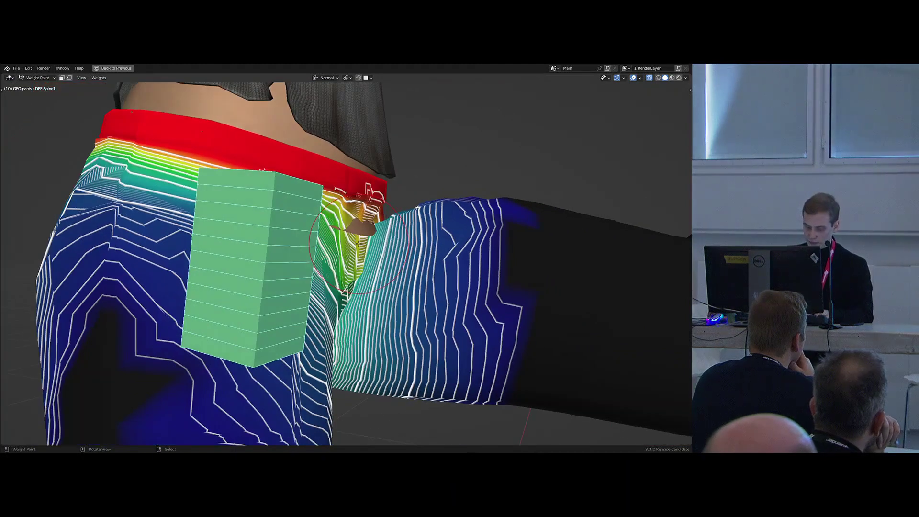
key(t)
key(n)
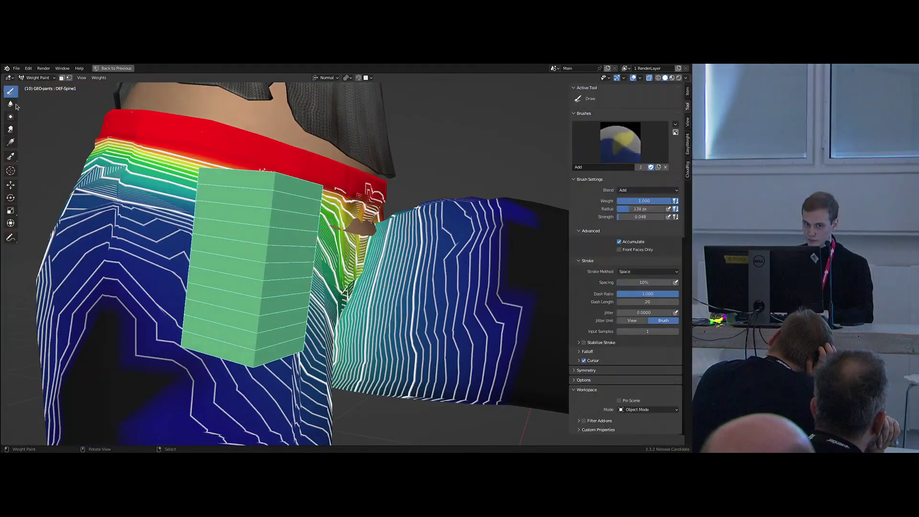
key(t)
key(n)
Subtract the stray DEF-Spine1 weight from the raised thigh and the standing leg of the pants.
middle_drag(401, 268, 397, 292)
scroll(374, 242, up, 1)
middle_drag(397, 292, 404, 275)
ctrl+middle_drag(403, 274, 417, 188)
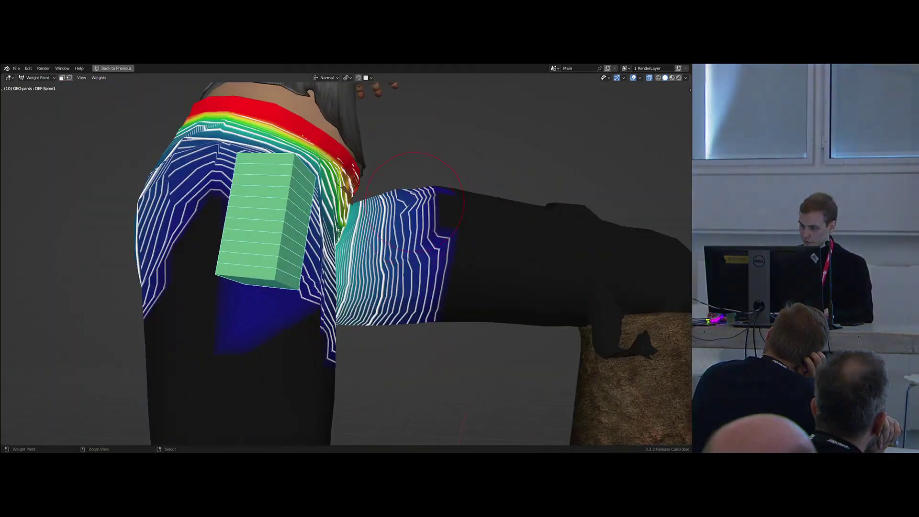
scroll(373, 216, up, 1)
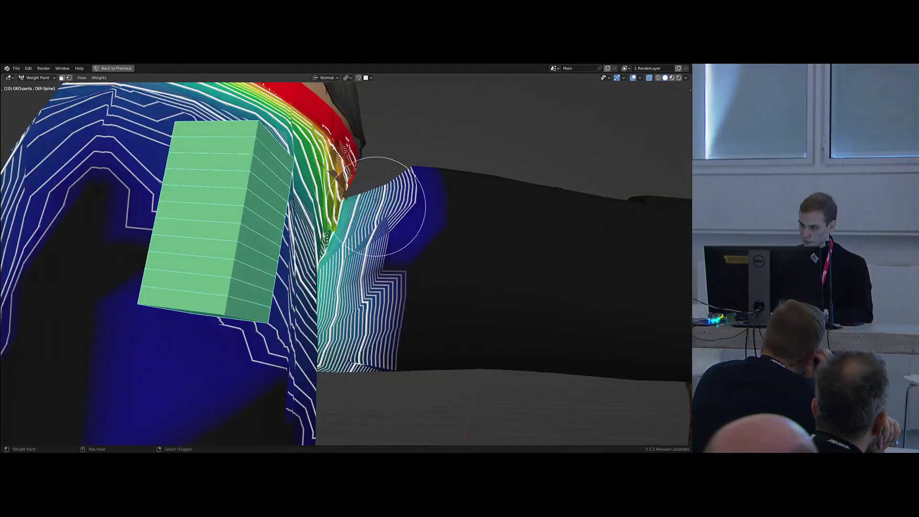
scroll(382, 210, up, 2)
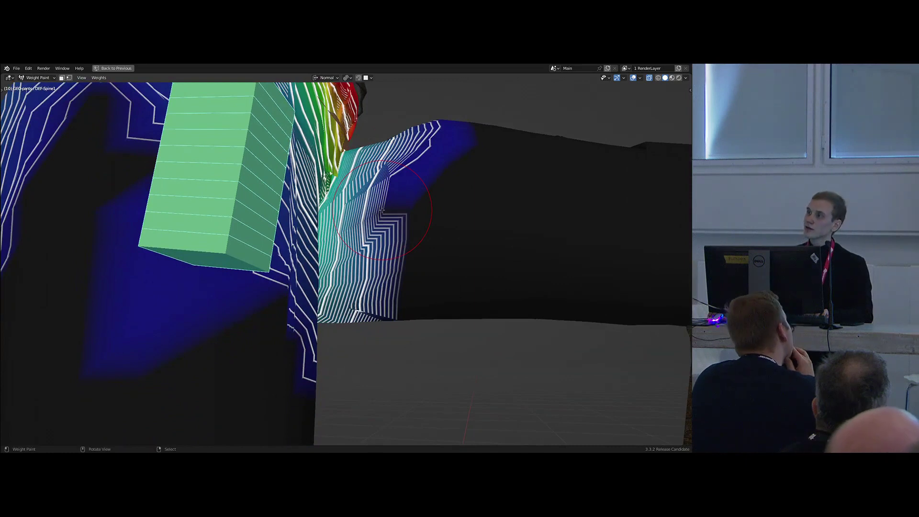
scroll(417, 241, down, 3)
middle_drag(418, 241, 352, 249)
mouse_move(239, 326)
ctrl+mouse_down()
mouse_move(204, 257)
mouse_move(283, 299)
mouse_move(321, 288)
ctrl+mouse_up()
middle_drag(322, 288, 378, 304)
mouse_move(341, 292)
ctrl+mouse_down()
mouse_move(307, 293)
mouse_move(335, 287)
ctrl+mouse_up()
middle_drag(335, 287, 392, 275)
Smooth the DEF-Spine1 transition at the front hip crease and subtract the excess toward the raised thigh.
shift+drag(393, 275, 404, 197)
mouse_move(404, 195)
shift+middle_down()
mouse_move(373, 227)
mouse_move(435, 201)
shift+middle_up()
scroll(383, 225, up, 2)
mouse_move(457, 180)
ctrl+mouse_down()
mouse_move(438, 201)
mouse_move(411, 201)
mouse_move(435, 219)
mouse_move(421, 225)
ctrl+mouse_up()
mouse_move(421, 225)
middle_down()
mouse_move(235, 245)
mouse_move(267, 260)
mouse_move(251, 251)
middle_up()
scroll(267, 260, down, 2)
Subtract the stray patch of DEF-Spine1 weight from the back of the standing leg's thigh.
key(ctrl+Tab)
click(319, 150)
mouse_move(330, 201)
middle_down()
mouse_move(372, 243)
mouse_move(343, 249)
mouse_move(410, 277)
mouse_move(414, 250)
middle_up()
click(372, 243)
key(ctrl+Tab)
scroll(411, 276, down, 1)
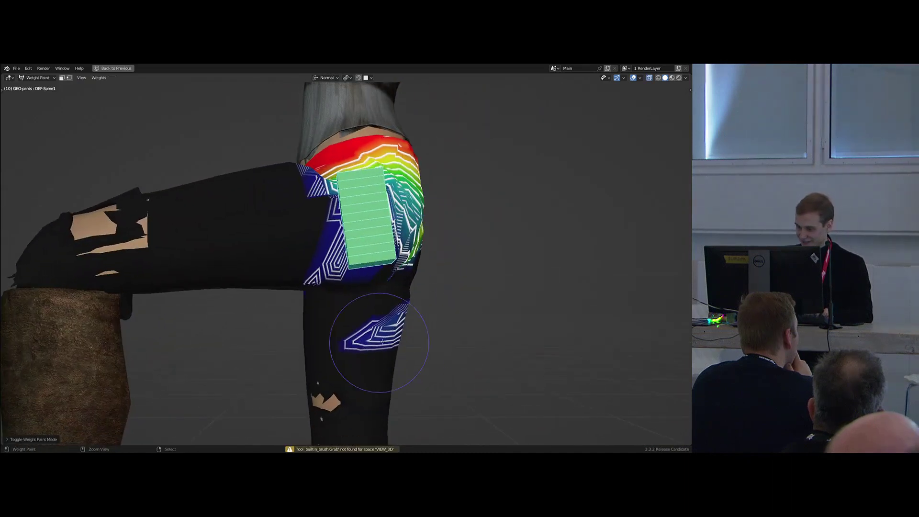
ctrl+drag(381, 343, 406, 312)
scroll(415, 275, up, 2)
Display the pants' wireframe and blur the DEF-Spine1 weights around the outer hip.
key(shift+z)
middle_drag(414, 275, 359, 245)
mouse_move(360, 245)
shift+mouse_down()
mouse_move(320, 190)
mouse_move(331, 269)
mouse_move(310, 282)
shift+mouse_up()
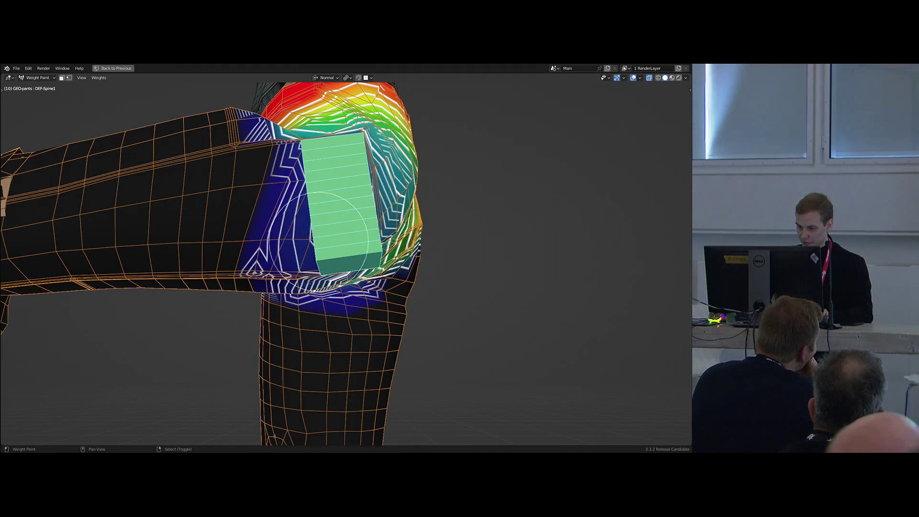
middle_drag(319, 234, 312, 190)
Reveal the hidden bones, make DEF-Thigh.L active, and hide all other bones.
key(alt+h)
right_click(267, 234)
key(shift+h)
middle_drag(345, 215, 373, 286)
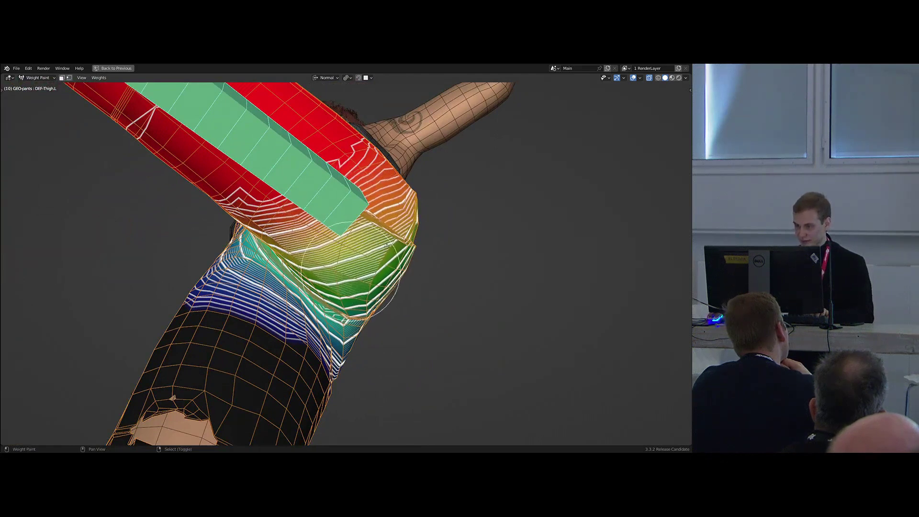
mouse_move(412, 242)
middle_down()
mouse_move(333, 241)
mouse_move(316, 220)
mouse_move(342, 248)
mouse_move(356, 246)
middle_up()
key(ctrl+Tab)
key(ctrl+Tab)
Paint full DEF-Thigh.L weight over the raised leg's knee down to the end of the pants.
mouse_move(287, 234)
middle_down()
mouse_move(328, 220)
mouse_move(487, 247)
middle_up()
scroll(328, 218, up, 3)
scroll(305, 227, down, 1)
scroll(305, 226, down, 3)
scroll(486, 247, up, 3)
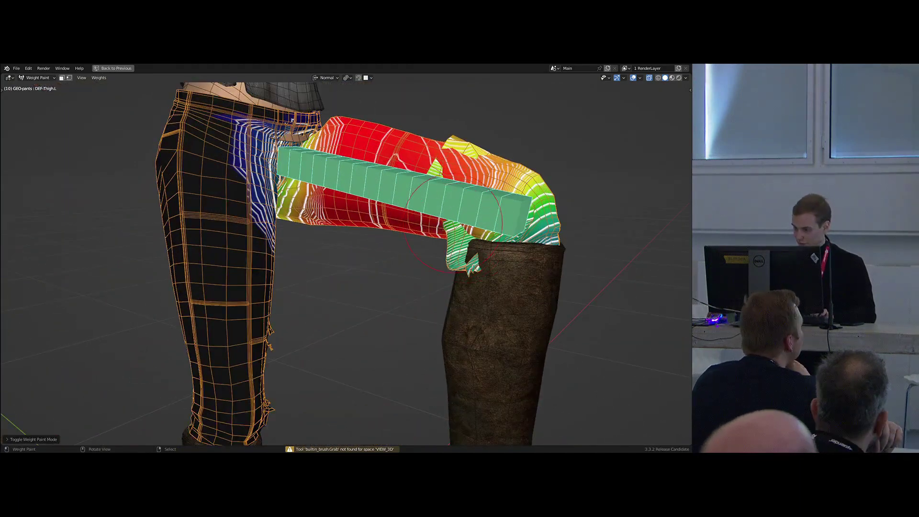
drag(512, 146, 576, 244)
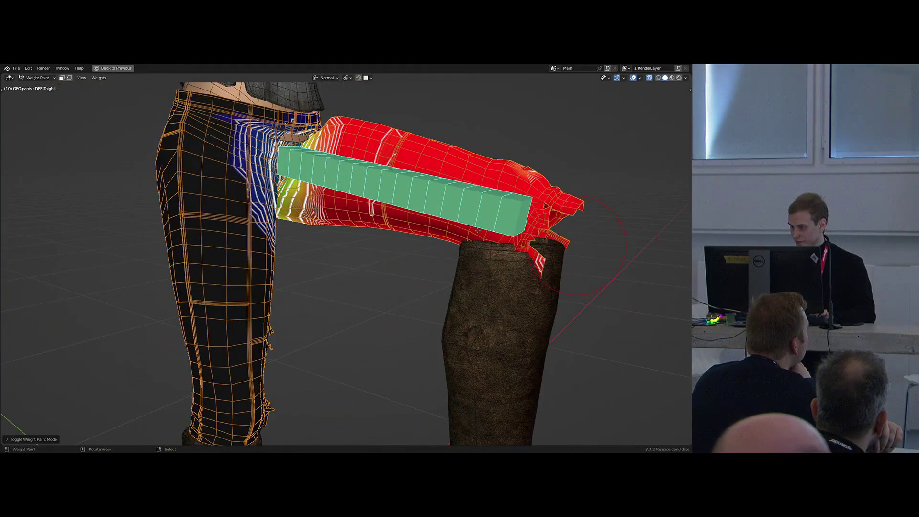
Isolate the DEF-Knee.L bone and paint its weight on the raised leg's pants cuff in wireframe shading.
key(alt+h)
right_click(506, 291)
key(shift+h)
mouse_move(445, 274)
middle_down()
mouse_move(482, 256)
mouse_move(450, 272)
middle_up()
key(shift+z)
mouse_move(496, 217)
mouse_down()
mouse_move(472, 244)
mouse_move(492, 195)
mouse_move(462, 223)
mouse_move(393, 180)
mouse_up()
Check the Auto Normalize setting in the custom weight paint menu and in the tool options.
key(w)
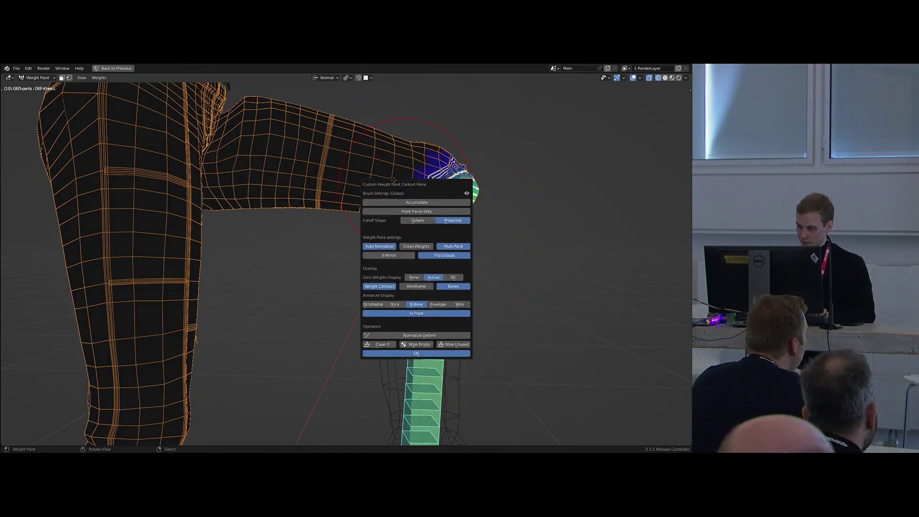
key(n)
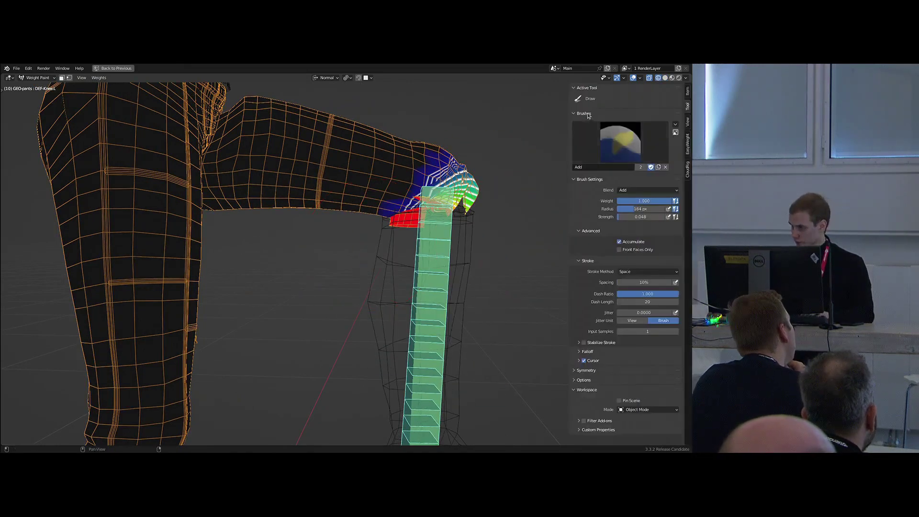
drag(589, 115, 589, 153)
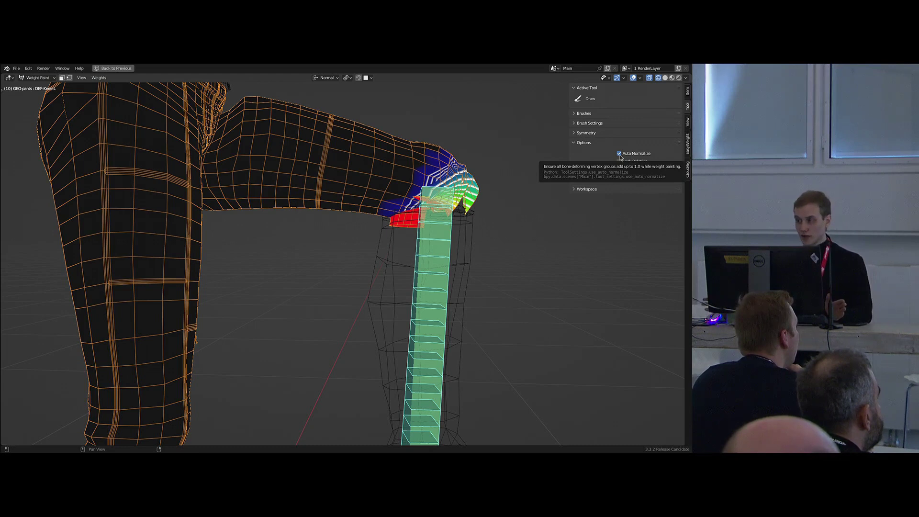
key(n)
Build up DEF-Knee.L weight over the cuff and the lower part of the bent knee.
middle_drag(470, 207, 429, 227)
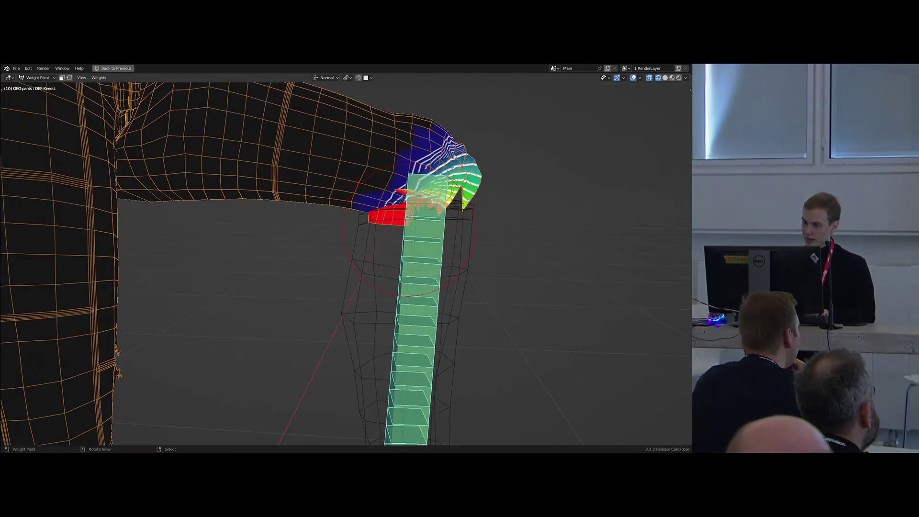
mouse_move(466, 200)
mouse_down()
mouse_move(434, 216)
mouse_move(422, 185)
mouse_up()
scroll(407, 185, up, 3)
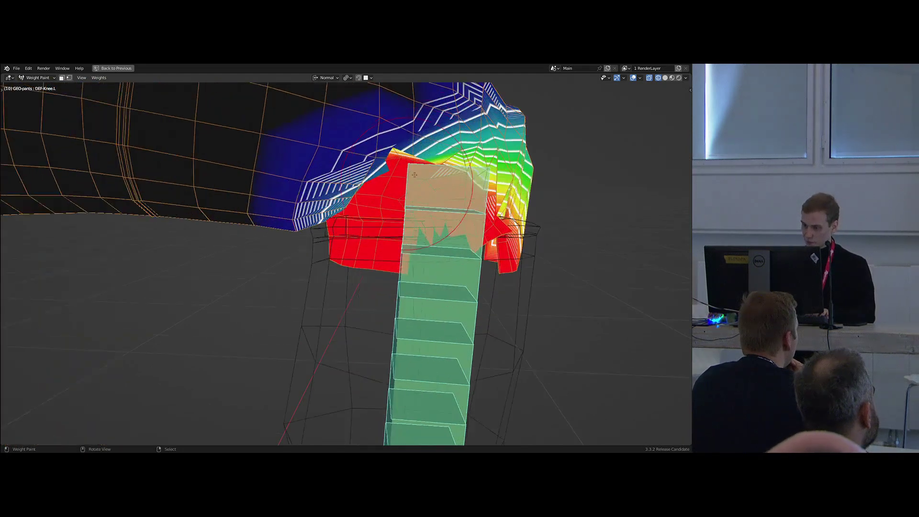
scroll(415, 175, down, 5)
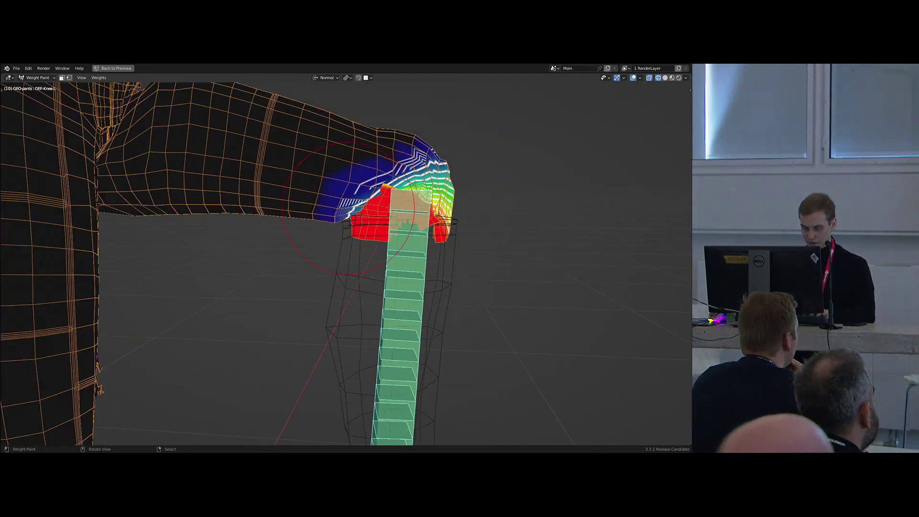
Reveal the bones, select DEF-Thigh.L and DEF-Knee.L together, and hide the rest.
key(shift+m)
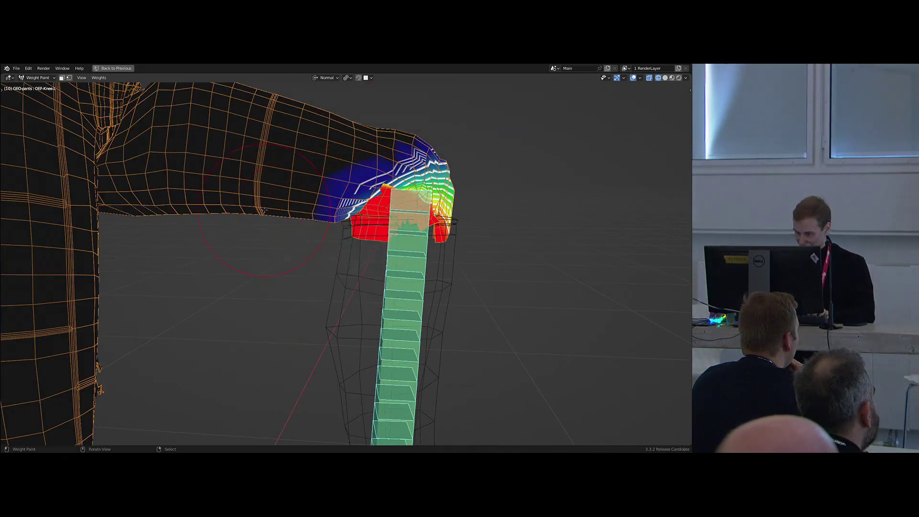
key(alt+h)
right_click(362, 169)
shift+right_click(402, 238)
key(shift+h)
shift+middle_drag(402, 237, 364, 210)
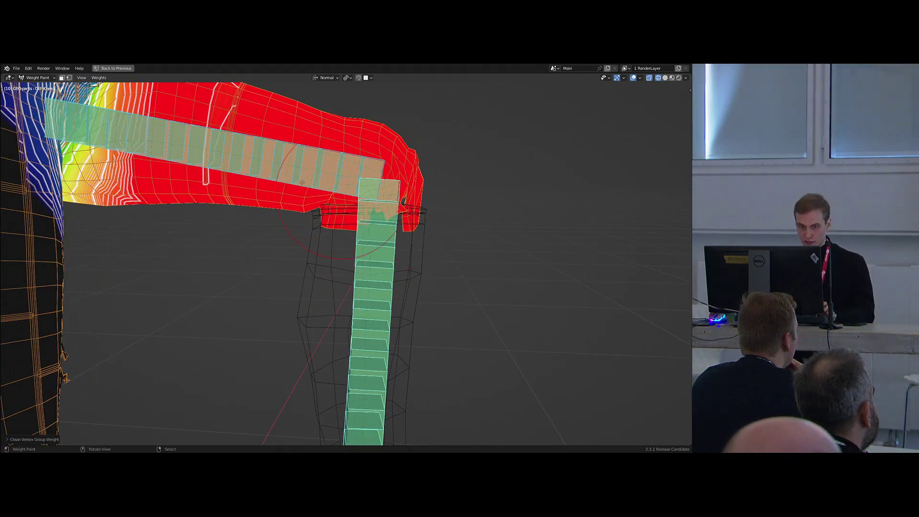
Clean the pants' vertex group weights.
click(101, 77)
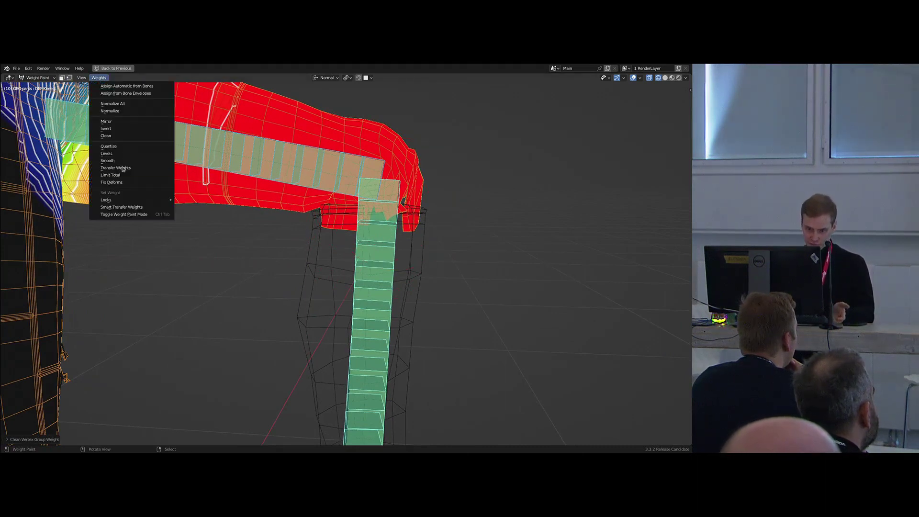
click(123, 138)
middle_drag(180, 253, 366, 239)
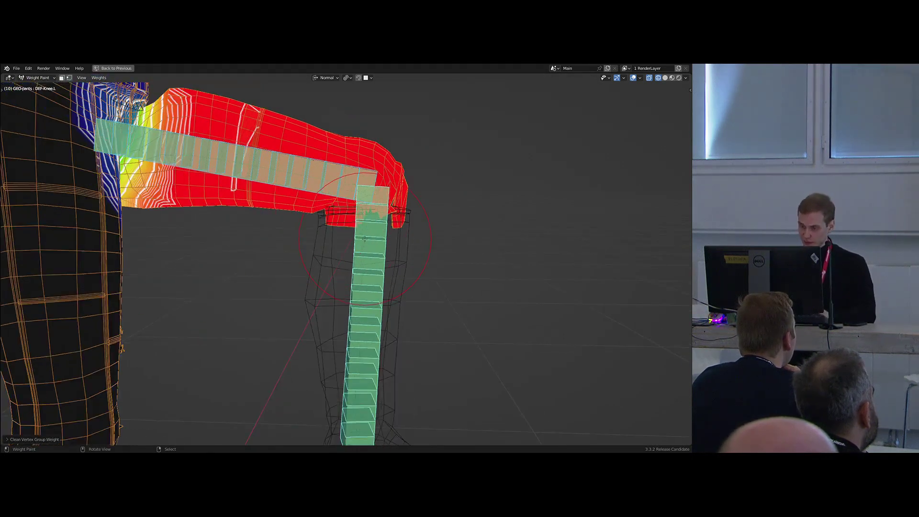
Make DEF-Knee.L active, adjust the brush radius, and paint its weight upward into the back of the knee.
right_click(364, 238)
scroll(355, 207, up, 3)
key(f)
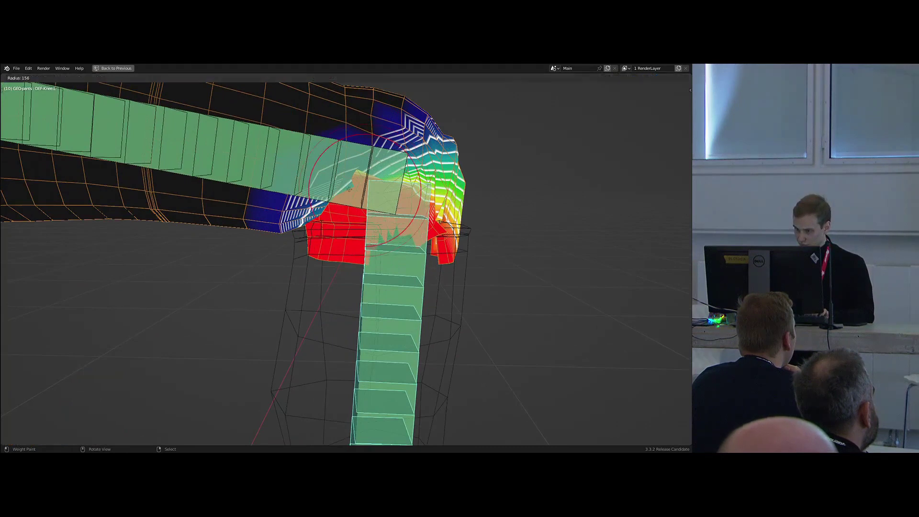
click(345, 189)
middle_drag(345, 189, 355, 178)
scroll(356, 177, down, 1)
mouse_move(363, 176)
mouse_down()
mouse_move(331, 179)
mouse_move(324, 169)
mouse_move(318, 196)
mouse_move(324, 171)
mouse_up()
Alternate between the DEF-Thigh.L and DEF-Knee.L weights and refine their transition around the bent knee.
right_click(324, 169)
scroll(343, 195, down, 5)
shift+middle_drag(342, 195, 383, 187)
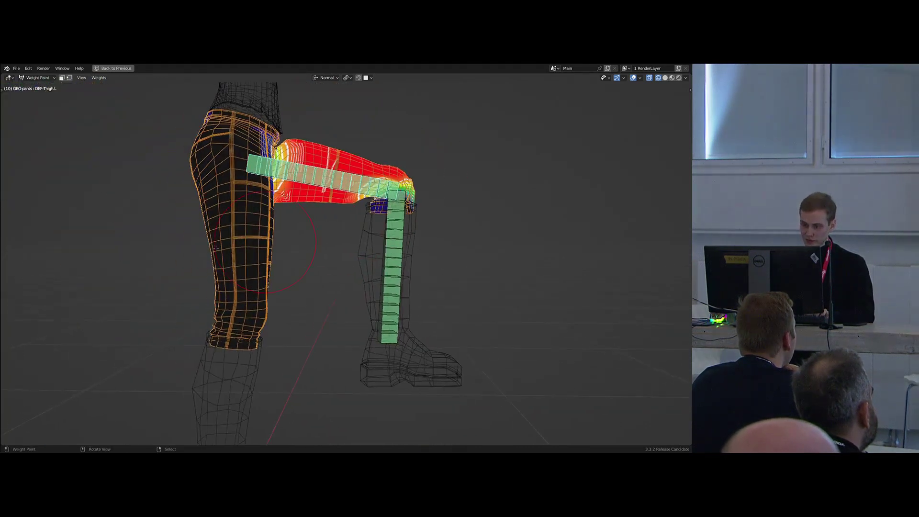
scroll(389, 217, up, 4)
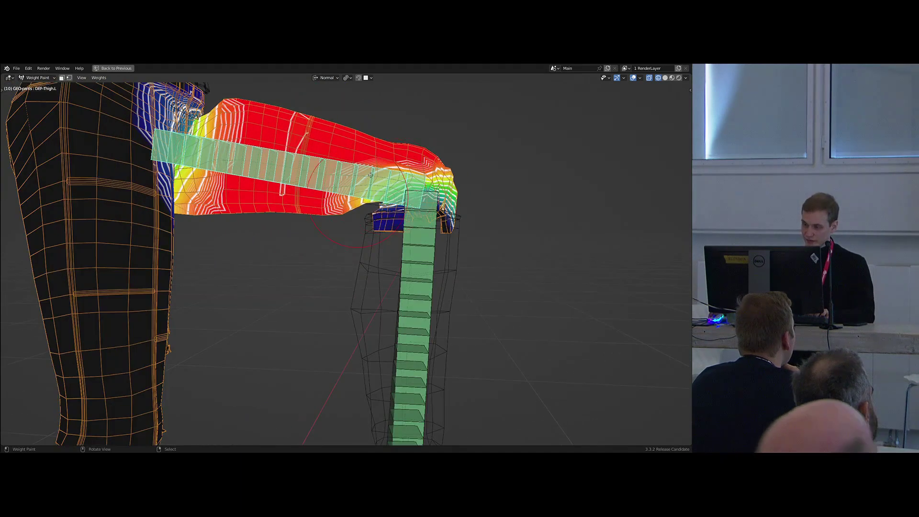
scroll(388, 215, up, 2)
right_click(382, 187)
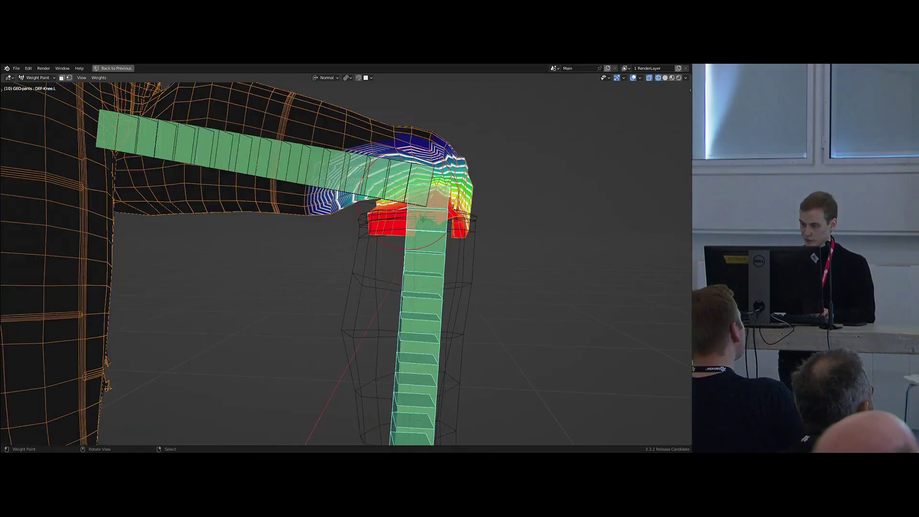
scroll(380, 186, up, 2)
scroll(382, 189, down, 2)
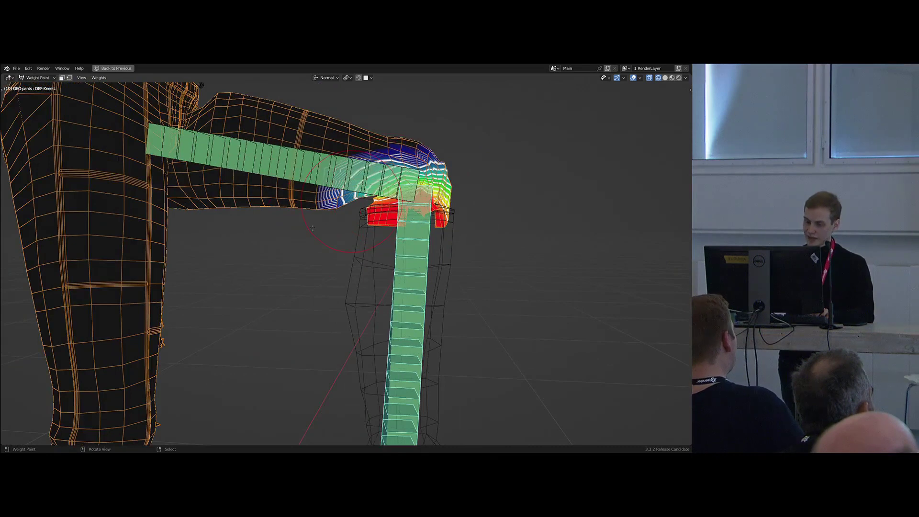
scroll(112, 298, down, 2)
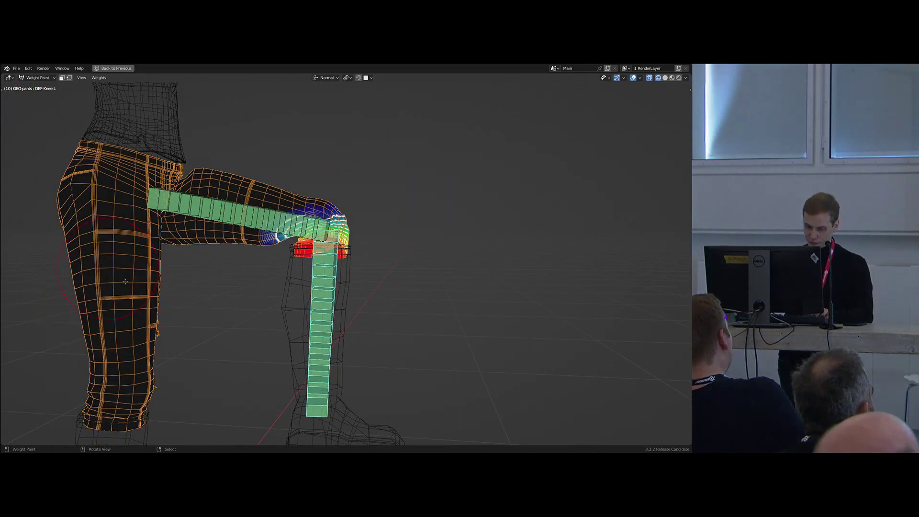
scroll(276, 233, up, 4)
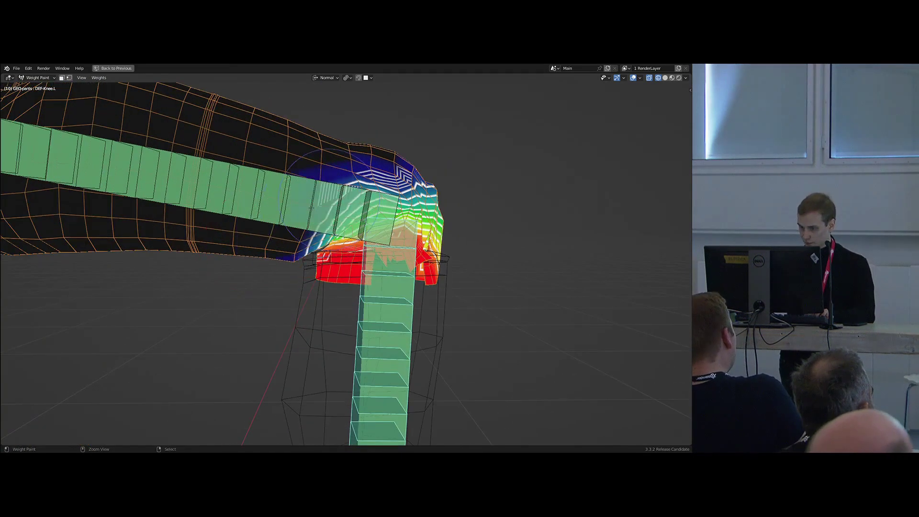
scroll(385, 184, down, 1)
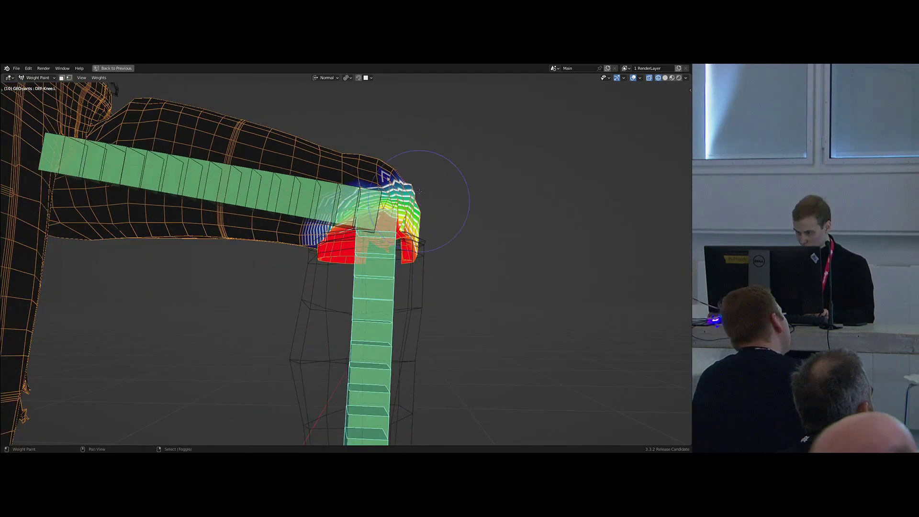
shift+click(398, 190)
Leave Weight Paint for Object Mode, return the viewport to solid shading, and reveal the hidden objects.
scroll(390, 229, down, 4)
key(ctrl+Tab)
shift+middle_drag(260, 224, 329, 235)
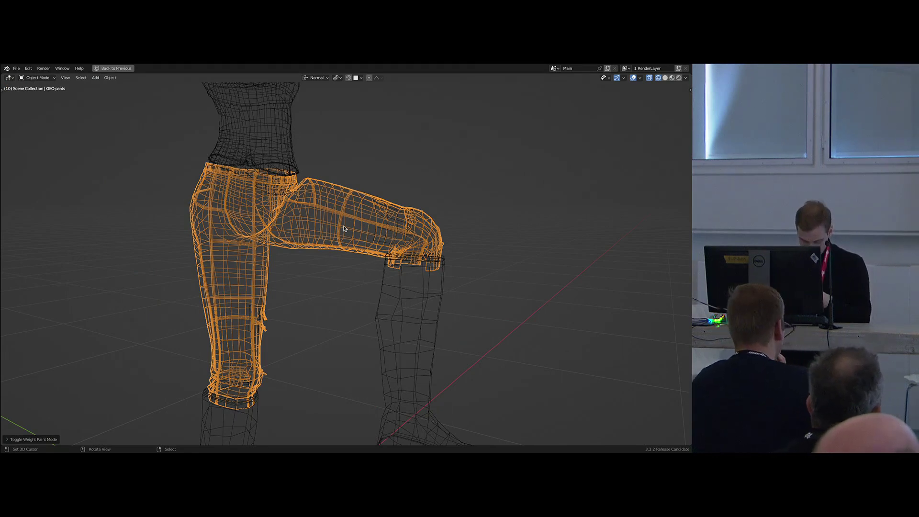
scroll(344, 229, down, 8)
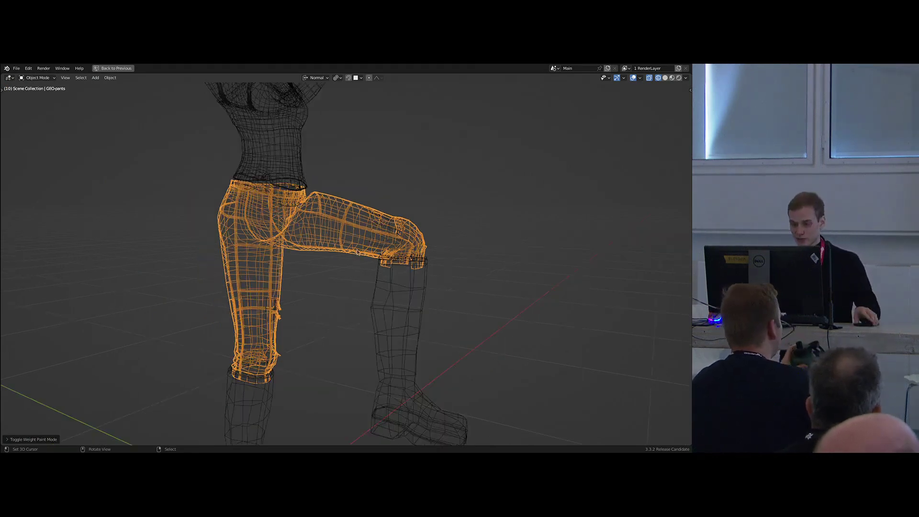
key(z)
click(304, 244)
middle_drag(304, 244, 329, 292)
key(alt+shift+z)
key(z)
click(369, 321)
key(alt+h)
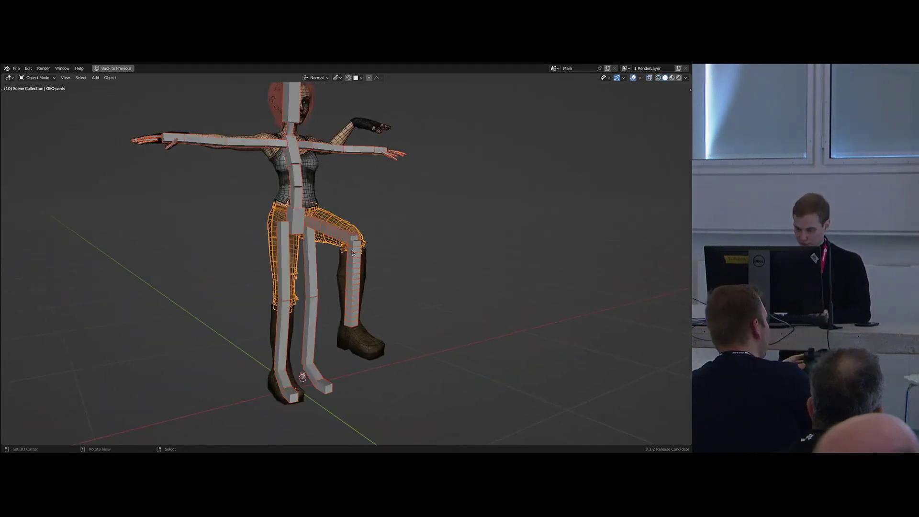
Enter Pose Mode on the generated rig and turn on its IK armature layer.
click(353, 252)
key(ctrl+Tab)
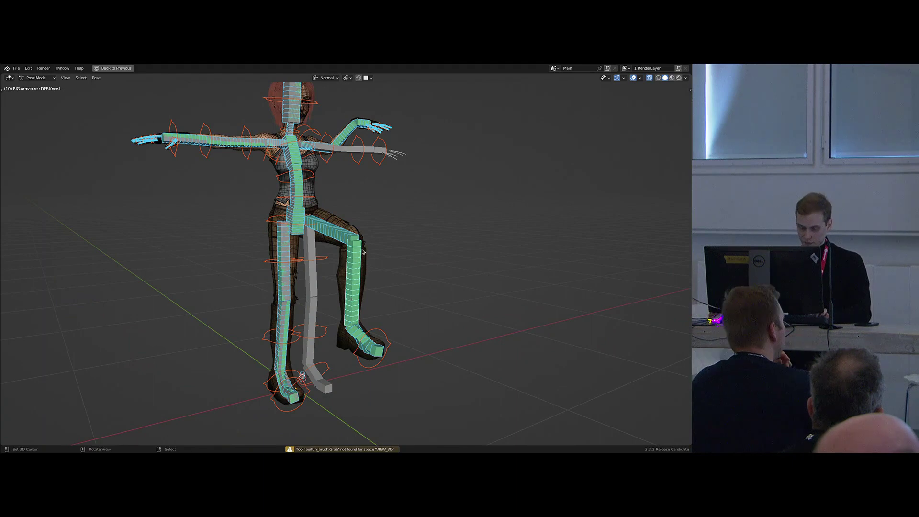
key(shift+t)
key(shift+t)
key(shift+m)
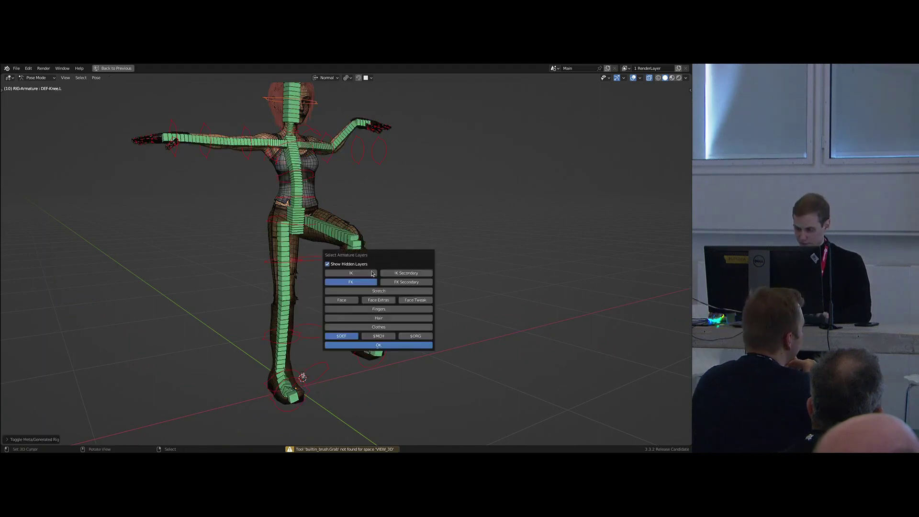
Select all of the rig's bones and clear their location and rotation.
key(a)
key(alt+g)
key(alt+r)
middle_drag(352, 211, 289, 192)
shift+middle_drag(290, 191, 346, 208)
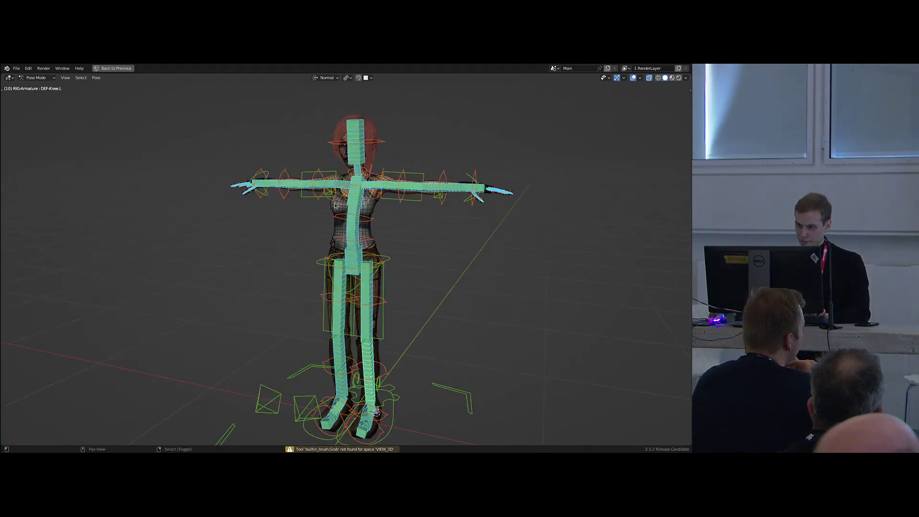
Switch to the metarig, enter Edit Mode, and duplicate the Head bone in front of the face.
key(shift+t)
scroll(352, 182, up, 3)
shift+middle_drag(353, 168, 343, 205)
scroll(343, 206, up, 8)
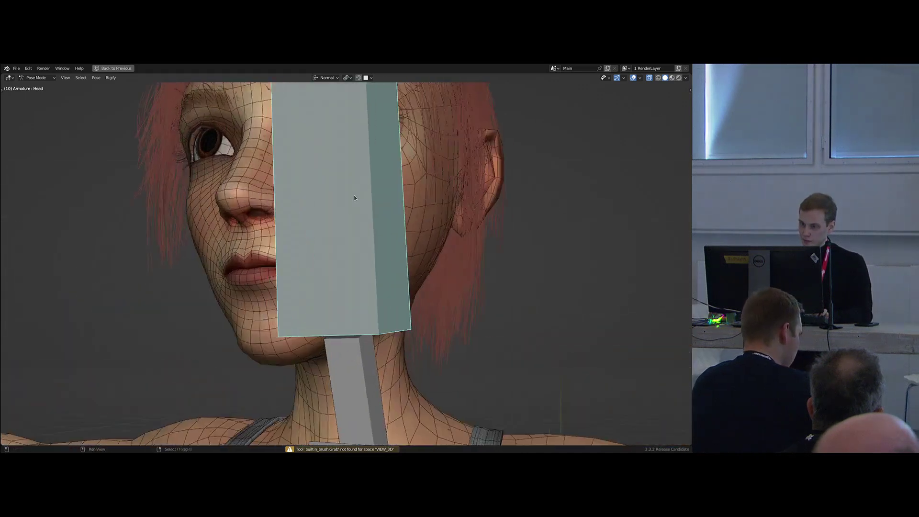
key(Tab)
middle_drag(347, 238, 297, 211)
key(shift+d)
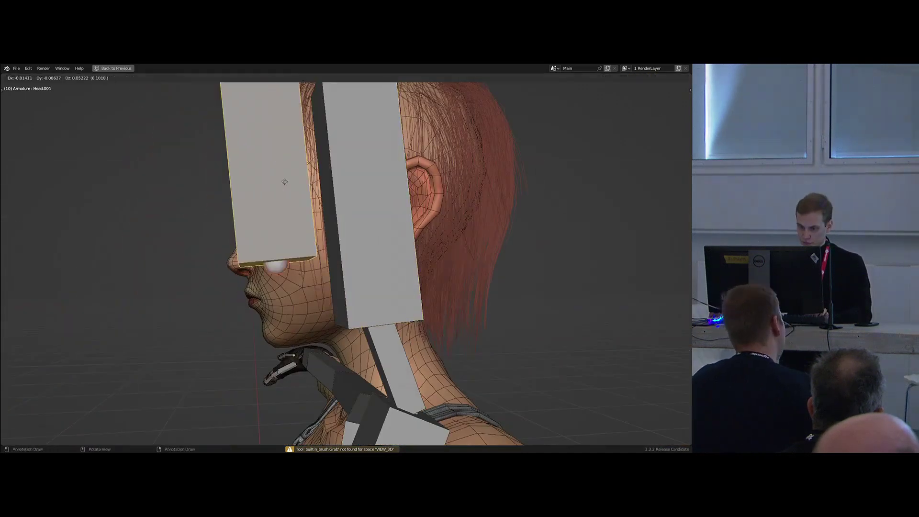
Rotate the duplicated head bone to lie horizontally in front of the face and scale it down.
key(r)
click(266, 196)
key(s)
click(279, 261)
Reduce the small bone's B-Bone display size and rename it Eye.L.
key(ctrl+alt+s)
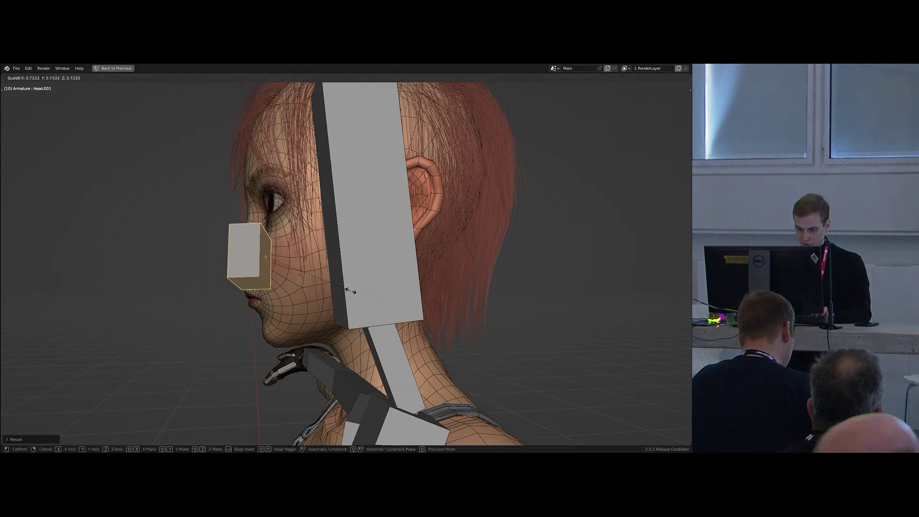
click(284, 272)
key(s)
click(284, 271)
key(F2)
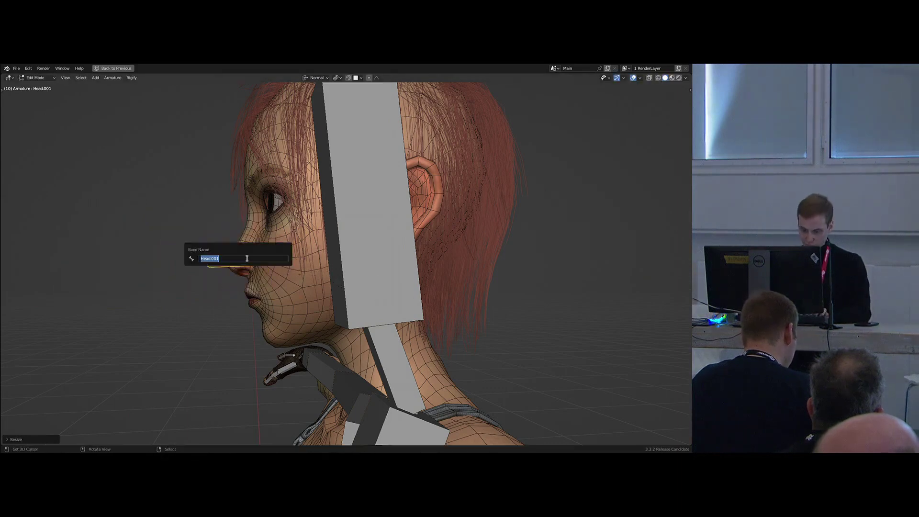
key(Return)
Edit the eyeballs mesh in wireframe and use the left eyeball's geometry to place the 3D cursor at its centre.
key(Tab)
right_click(274, 202)
key(z)
key(Tab)
middle_drag(214, 234, 277, 219)
scroll(277, 218, up, 3)
key(l)
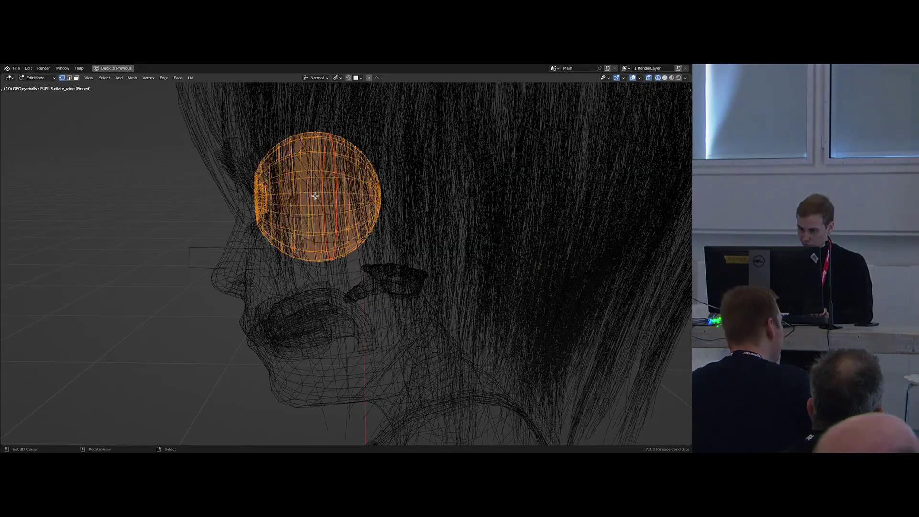
middle_drag(314, 195, 313, 176)
alt+right_click(319, 156)
key(ctrl+Tab)
mouse_move(281, 209)
middle_down()
mouse_move(249, 244)
mouse_move(165, 249)
middle_up()
Return to the metarig in solid shading, snap the Eye.L bone to the 3D cursor, and scale it down.
key(z)
right_click(194, 274)
key(Tab)
key(shift+s)
middle_drag(205, 330, 296, 277)
scroll(307, 244, up, 2)
key(s)
click(329, 228)
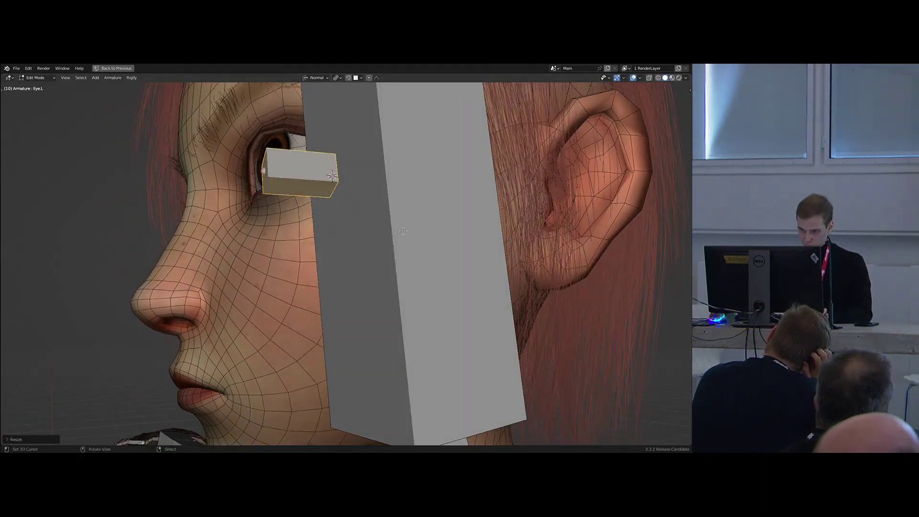
key(s)
click(376, 210)
Edit the eyeballs mesh again and place the 3D cursor at the centre of the left pupil.
key(Tab)
right_click(288, 146)
key(Tab)
scroll(308, 156, up, 3)
middle_drag(287, 151, 302, 96)
Snap the Eye.L bone's tip to the cursor at the pupil and recalculate its roll to Global +X Axis.
key(Tab)
right_click(332, 198)
key(Tab)
right_click(294, 176)
middle_drag(297, 183, 338, 197)
key(shift+s)
right_click(309, 195)
key(shift+n)
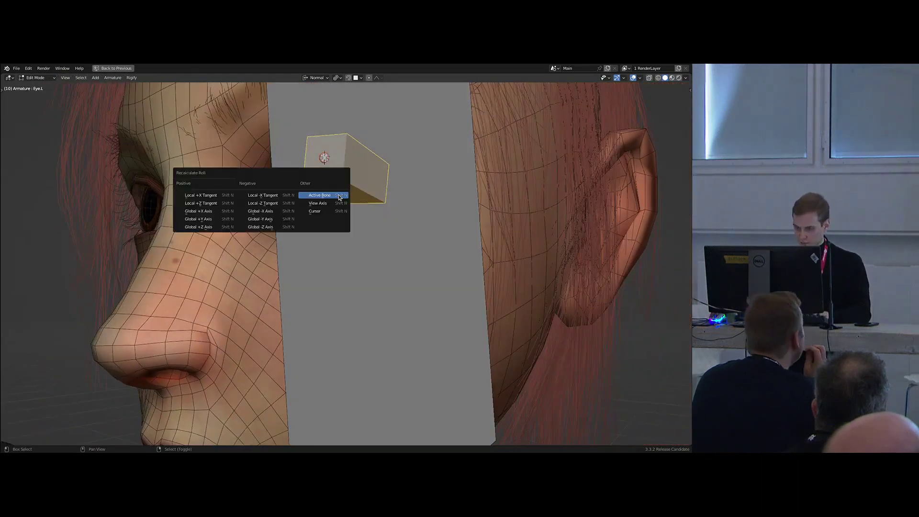
click(213, 211)
Hide the Head bone, reduce Eye.L's B-Bone display size, and switch to Pose Mode with the full screen layout restored.
middle_drag(213, 211, 363, 244)
right_click(364, 244)
key(h)
right_click(359, 202)
middle_drag(359, 202, 340, 224)
key(ctrl+alt+s)
click(389, 219)
key(ctrl+Tab)
key(ctrl+space)
key(h)
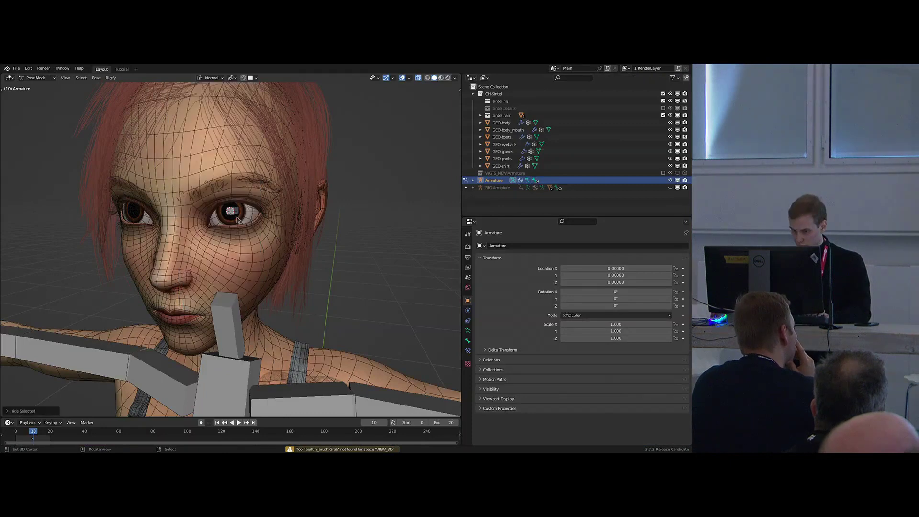
Set the Eye.L bone's Rigify rig type to cloud_aim.
click(468, 339)
click(552, 335)
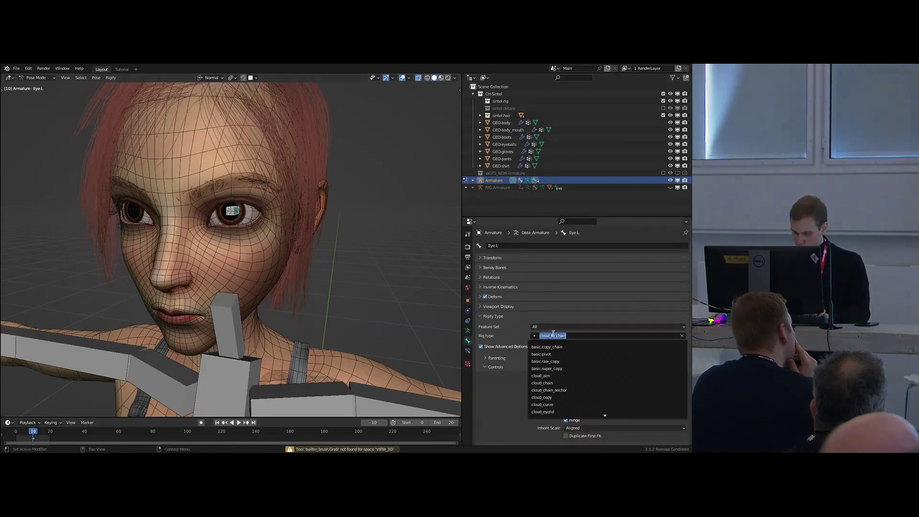
text(cloud_a)
key(Return)
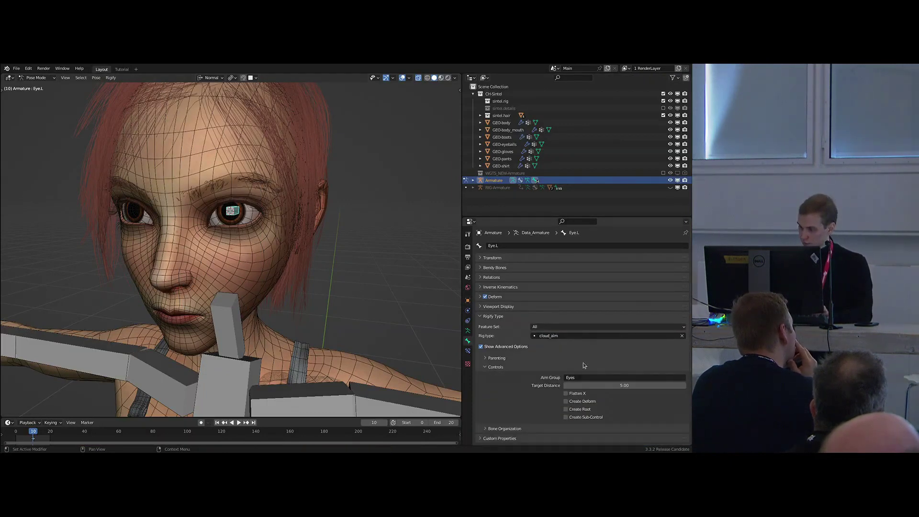
middle_drag(297, 230, 268, 248)
scroll(248, 241, down, 3)
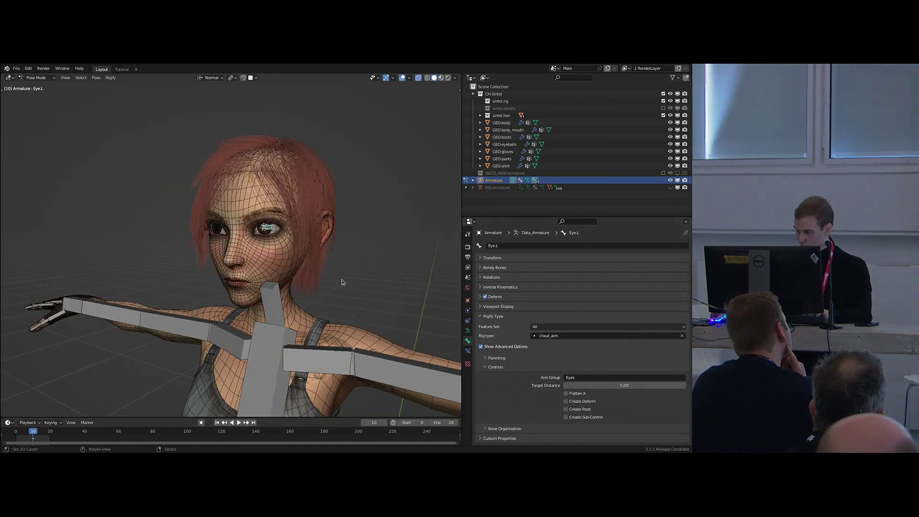
middle_drag(342, 282, 363, 287)
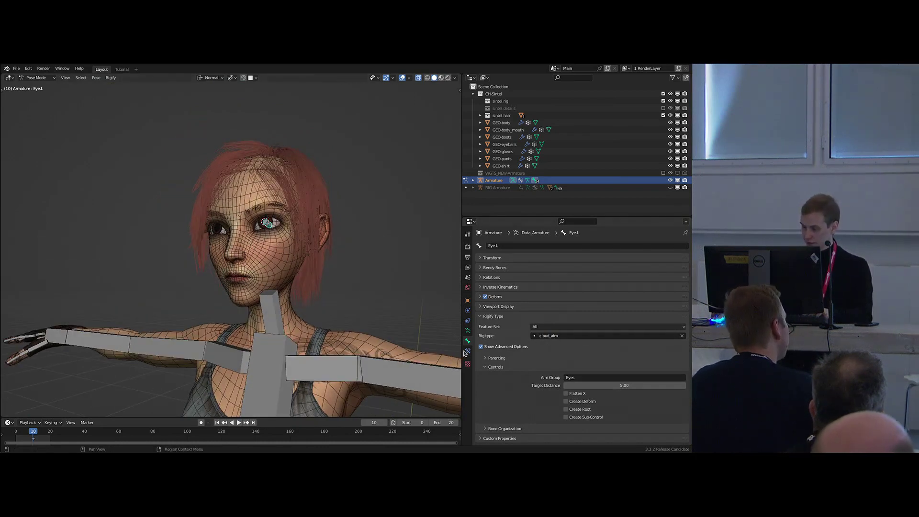
Reveal the hidden metarig bones in Edit Mode and parent Eye.L to the Head bone.
scroll(278, 249, up, 5)
click(279, 206)
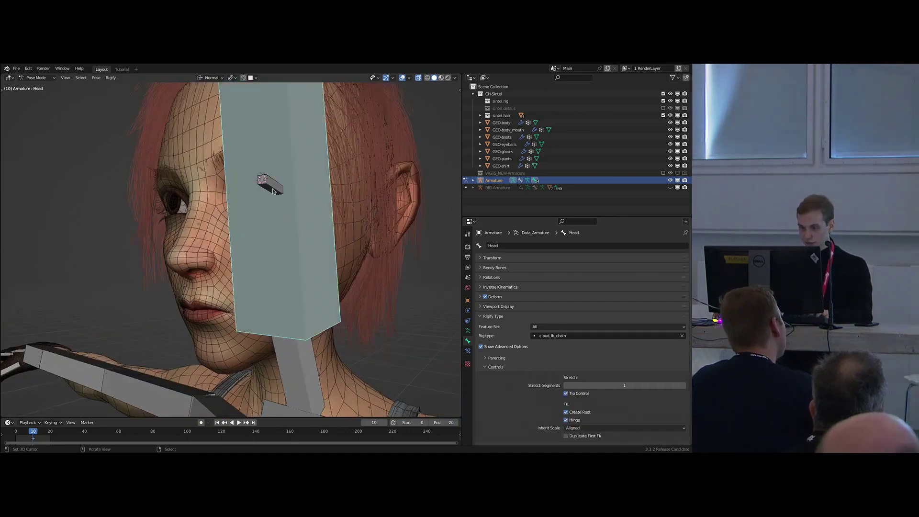
click(273, 191)
middle_drag(273, 192, 335, 222)
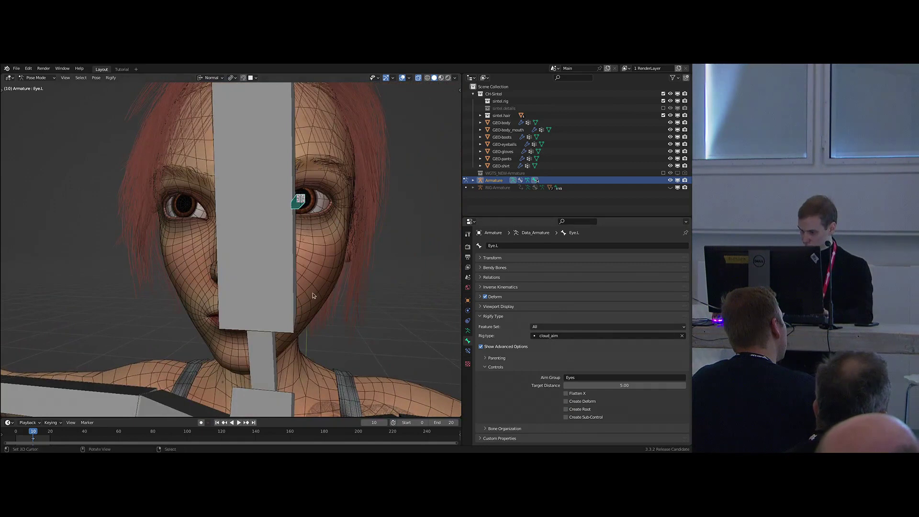
middle_drag(313, 295, 296, 271)
key(Tab)
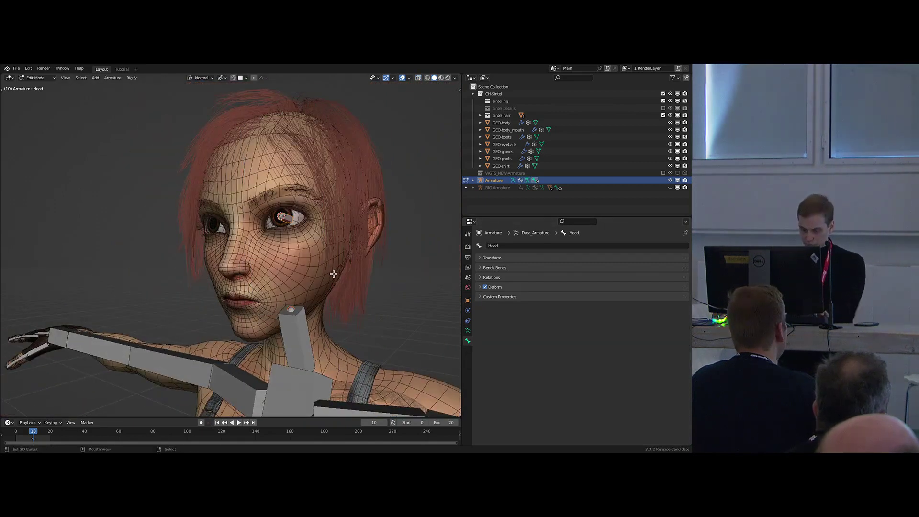
key(alt+h)
right_click(286, 218)
shift+right_click(309, 254)
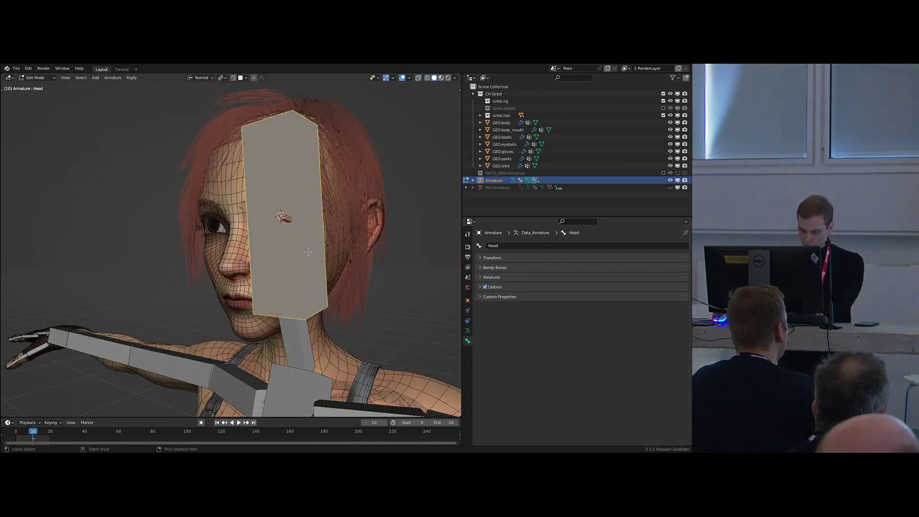
key(ctrl+p)
click(308, 254)
Return to Pose Mode, regenerate the rig from the metarig, and hide the generated head bone.
key(Tab)
middle_drag(287, 280, 268, 249)
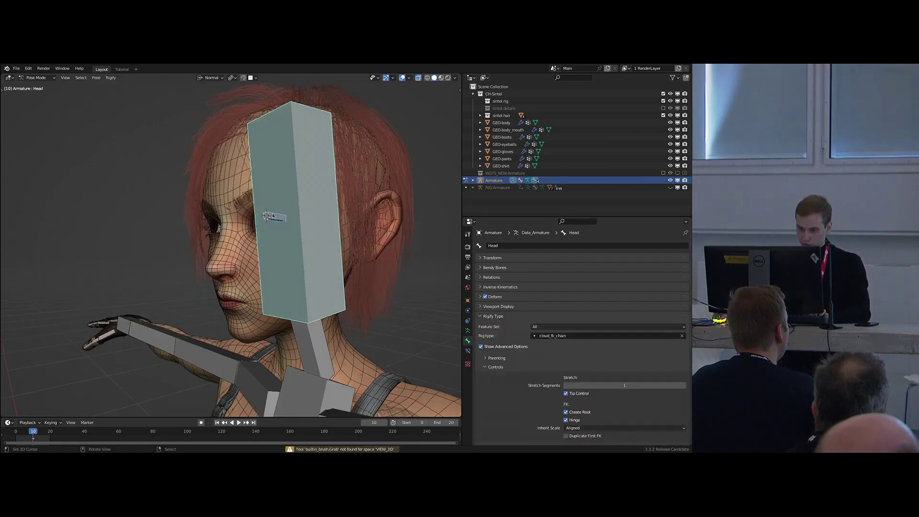
key(ctrl+alt+r)
scroll(275, 232, down, 2)
key(ctrl+Tab)
key(h)
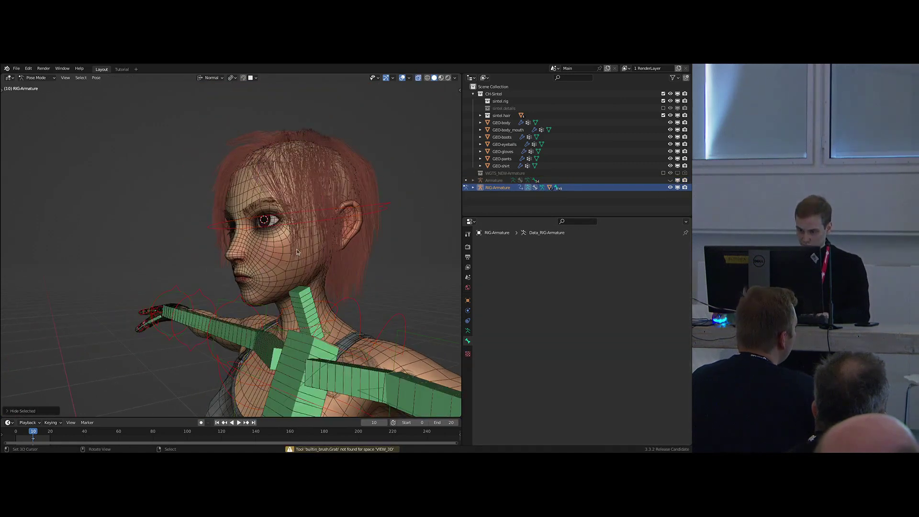
Turn on the generated rig's Face layer, select the left eye control, and bring up the hidden layers in the layer selection.
scroll(283, 233, up, 4)
key(shift+m)
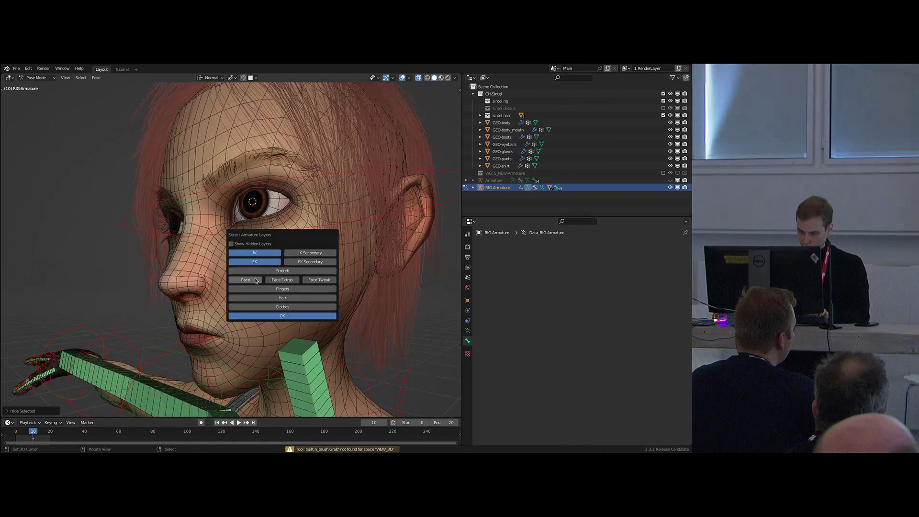
right_click(260, 223)
middle_drag(259, 223, 306, 211)
scroll(308, 209, up, 5)
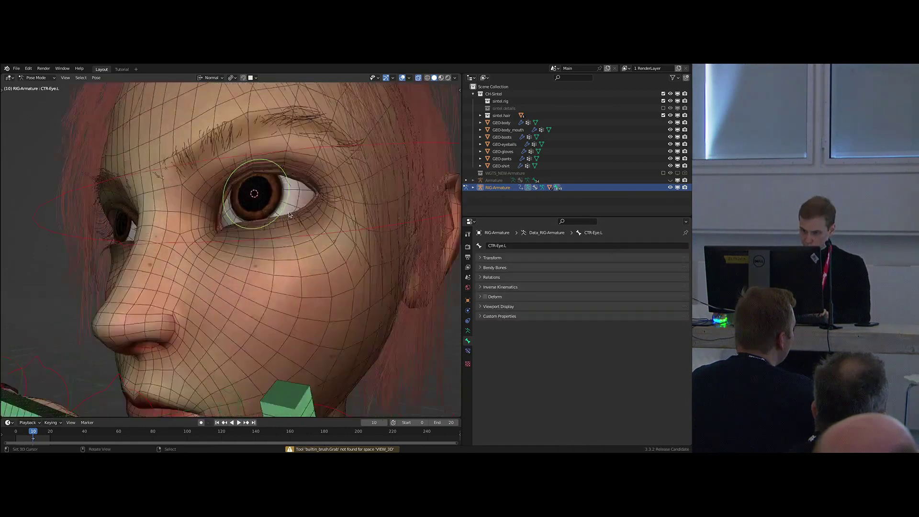
key(shift+m)
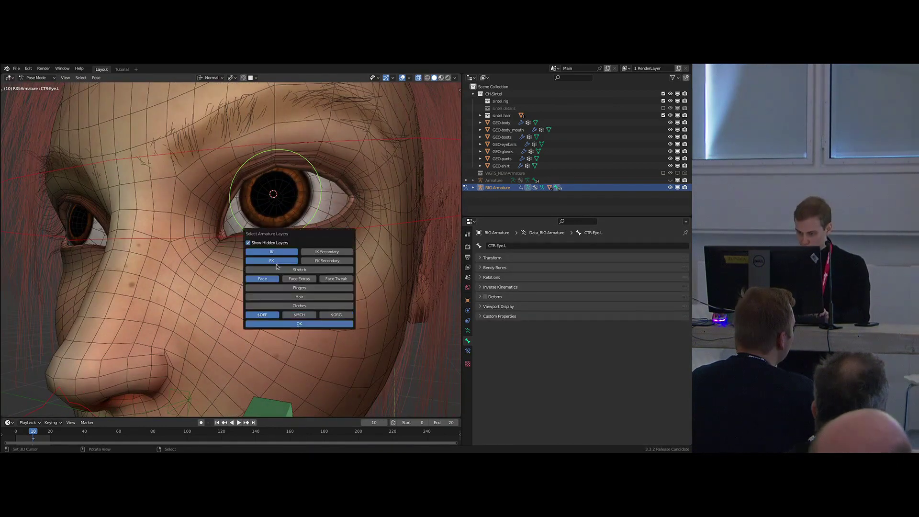
scroll(265, 260, down, 8)
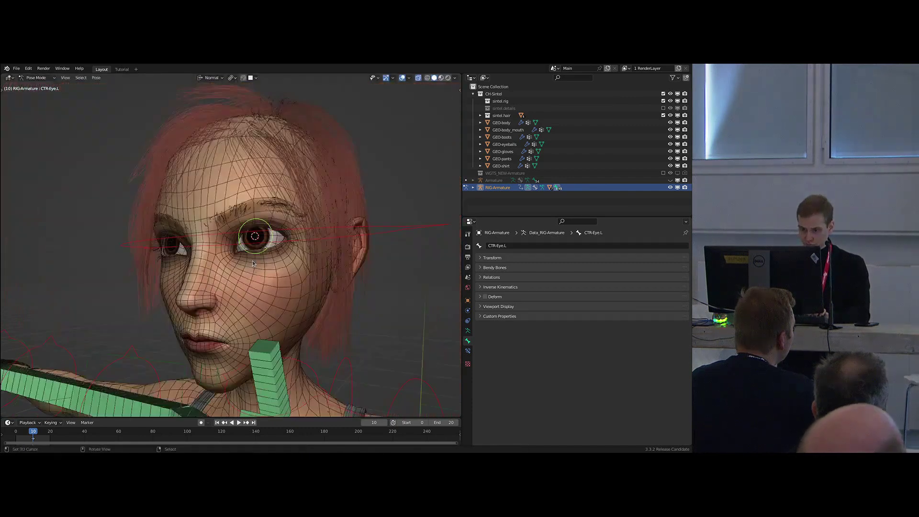
Try moving the left eye control and select the TGT-Eye.L aim target in front of the character.
shift+middle_drag(251, 275, 293, 266)
key(g)
right_click(243, 211)
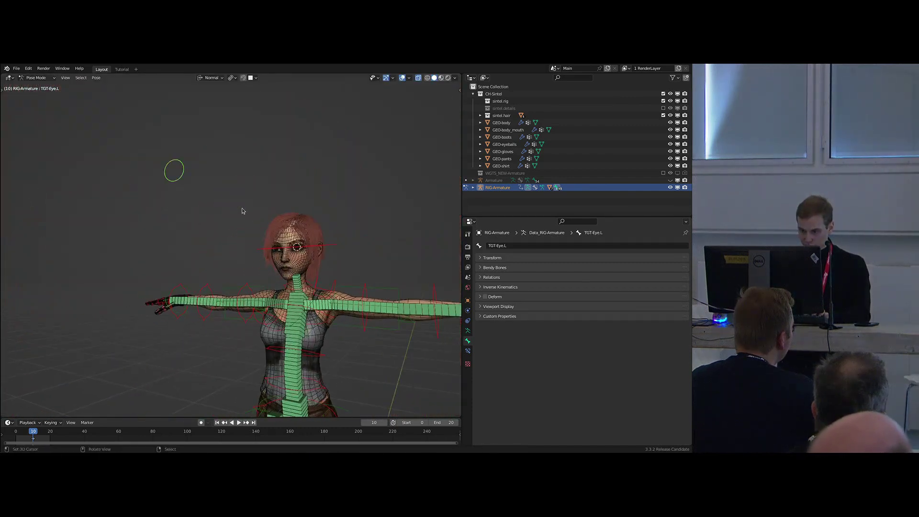
scroll(293, 279, up, 2)
key(alt+shift+z)
scroll(271, 271, down, 3)
key(alt+shift+z)
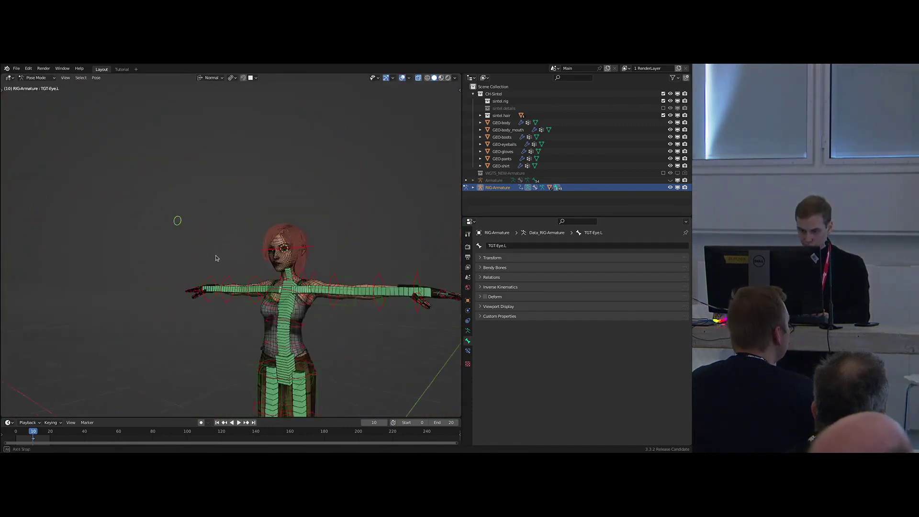
Move the TGT-Eye.L target along Y towards the face and shift it around to test the eye's aiming.
key(g)
key(y)
click(381, 264)
middle_drag(344, 277, 354, 280)
scroll(297, 301, up, 7)
middle_drag(268, 306, 301, 313)
key(g)
click(264, 268)
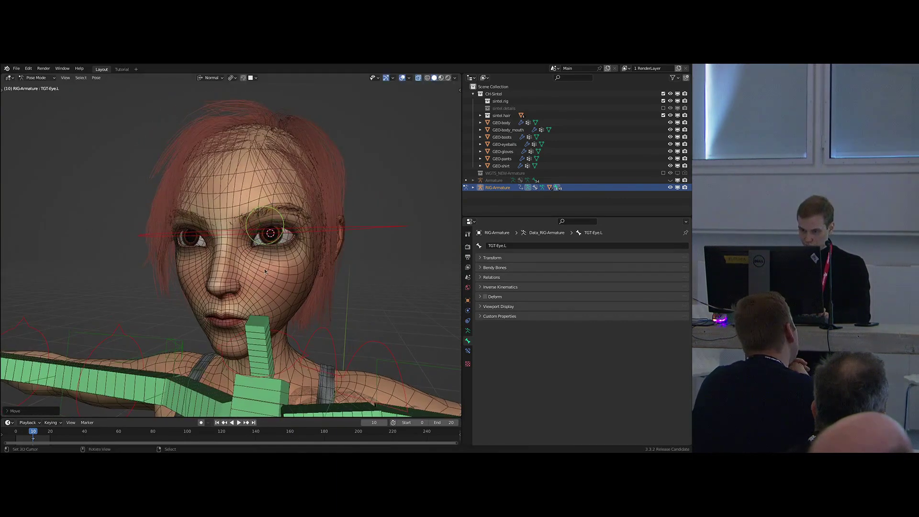
middle_drag(264, 268, 214, 289)
scroll(214, 290, up, 3)
key(g)
right_click(251, 262)
Switch to the metarig, select Eye.L, and enable Create Deform in its cloud_aim settings.
middle_drag(250, 261, 291, 230)
key(shift+t)
right_click(290, 211)
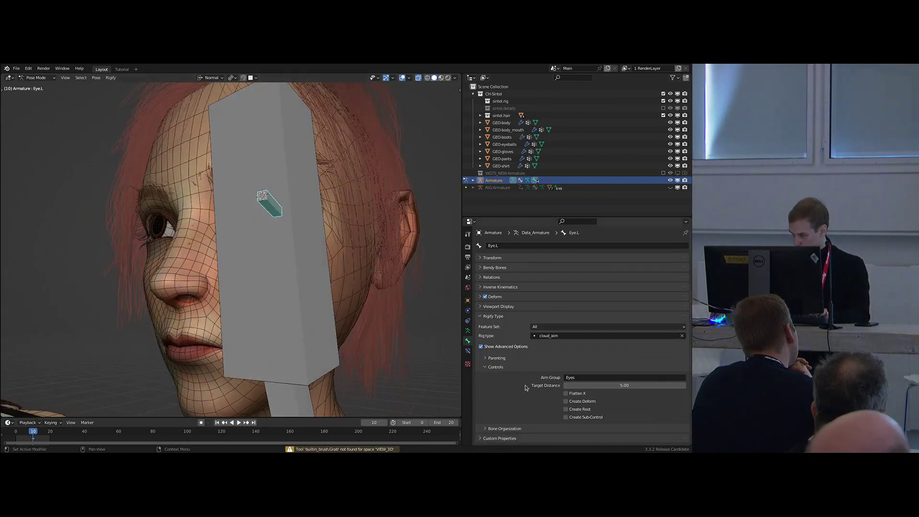
click(579, 404)
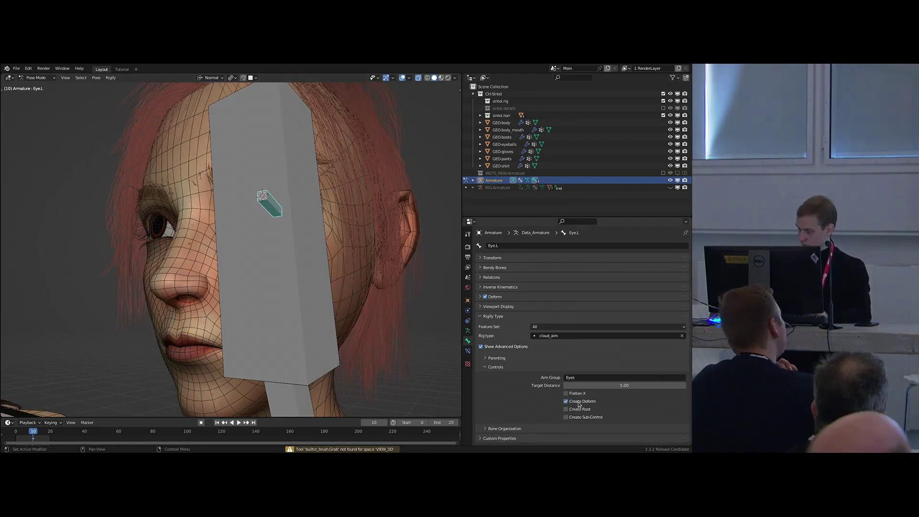
Regenerate the rig with the eye deform bone and hide its head bone.
middle_drag(309, 289, 292, 227)
key(shift+t)
right_click(283, 273)
key(h)
Try moving the left eye's bone on the generated rig and toggle Show Hidden Layers in the layer selection.
right_click(253, 213)
key(g)
right_click(211, 207)
key(shift+m)
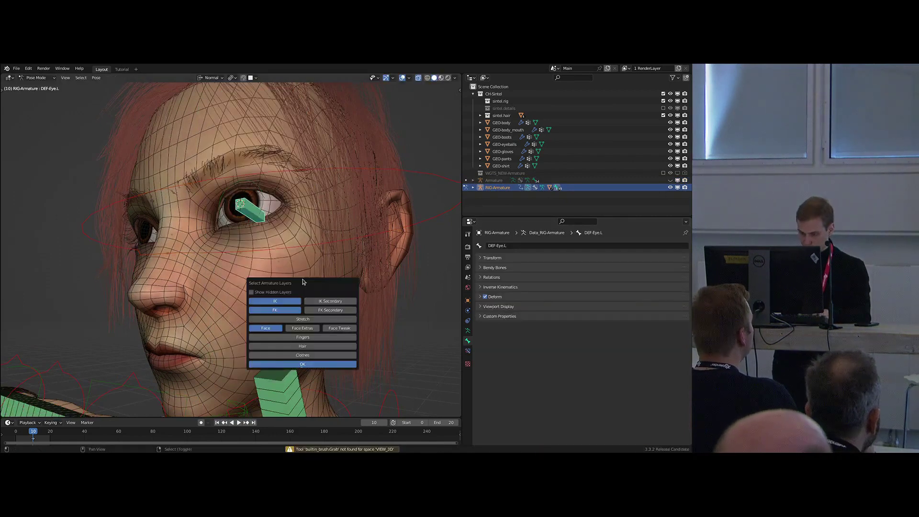
click(271, 292)
Leave Pose Mode, select the eyeballs mesh, and delete all of its vertex groups.
middle_drag(191, 308, 178, 296)
scroll(215, 248, up, 4)
shift+middle_drag(244, 192, 287, 213)
key(ctrl+Tab)
right_click(293, 209)
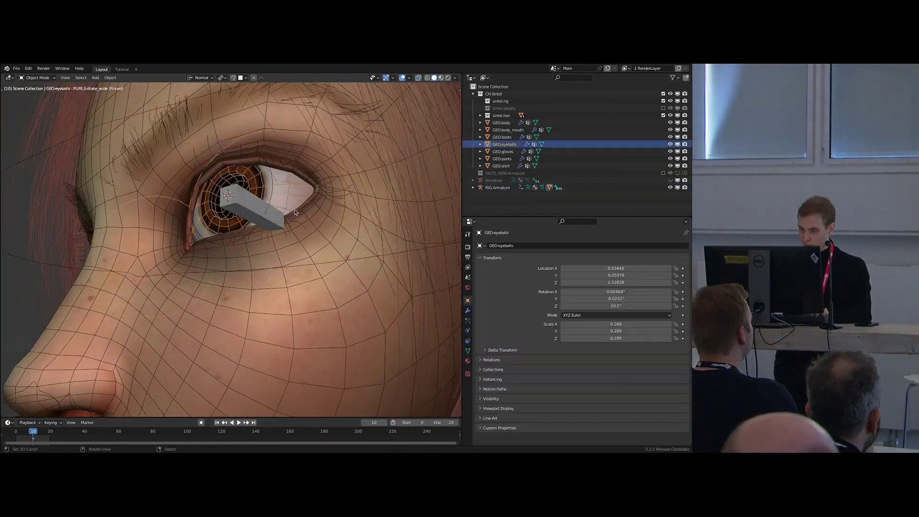
click(468, 311)
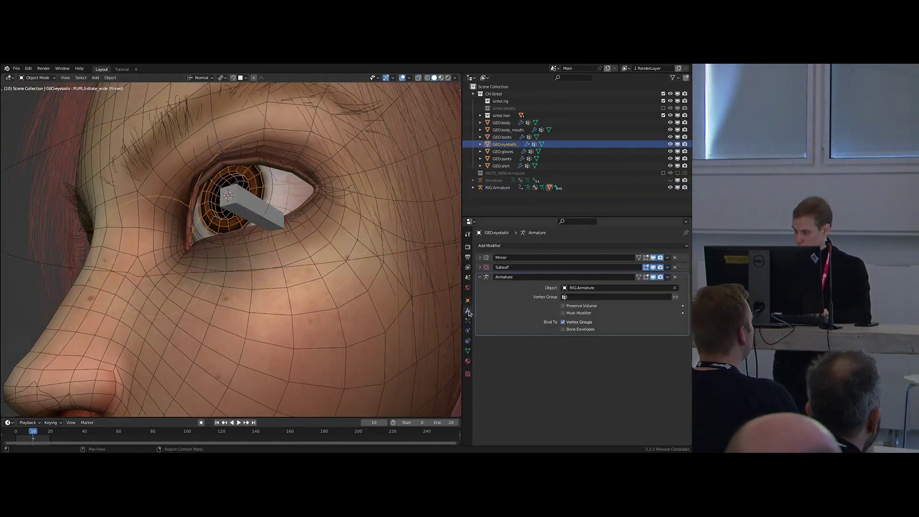
click(467, 351)
click(683, 285)
mouse_move(666, 295)
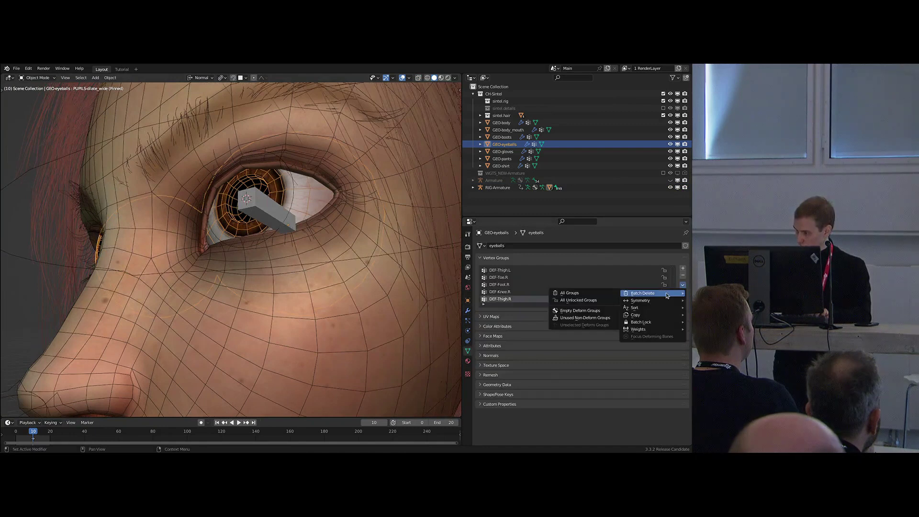
click(575, 293)
Enter Weight Paint on the eyeballs with the generated rig also selected, and paint full DEF-Eye.L weight on the eyeballs in wireframe.
middle_drag(311, 229, 334, 239)
shift+right_click(300, 216)
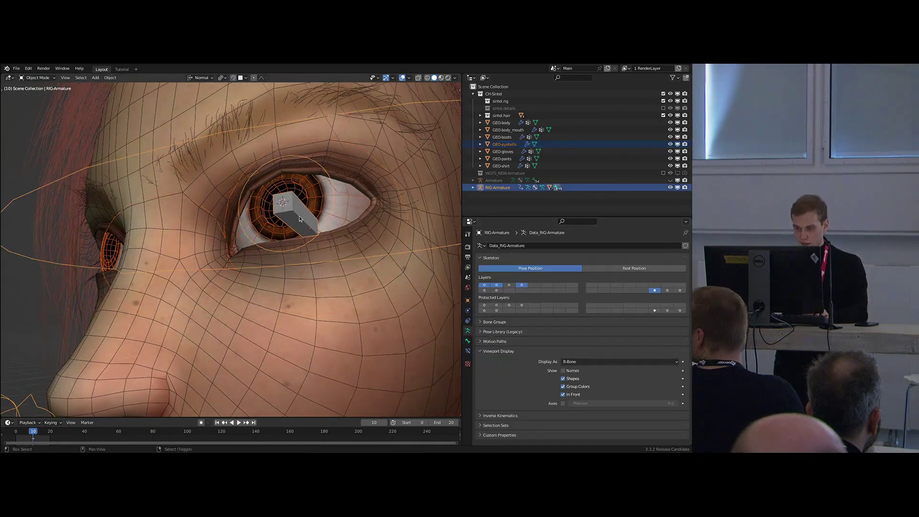
shift+right_click(301, 195)
key(ctrl+Tab)
scroll(273, 241, down, 4)
middle_drag(256, 238, 292, 247)
key(shift+z)
scroll(292, 246, up, 1)
mouse_move(212, 216)
mouse_down()
mouse_move(343, 205)
mouse_move(374, 250)
mouse_up()
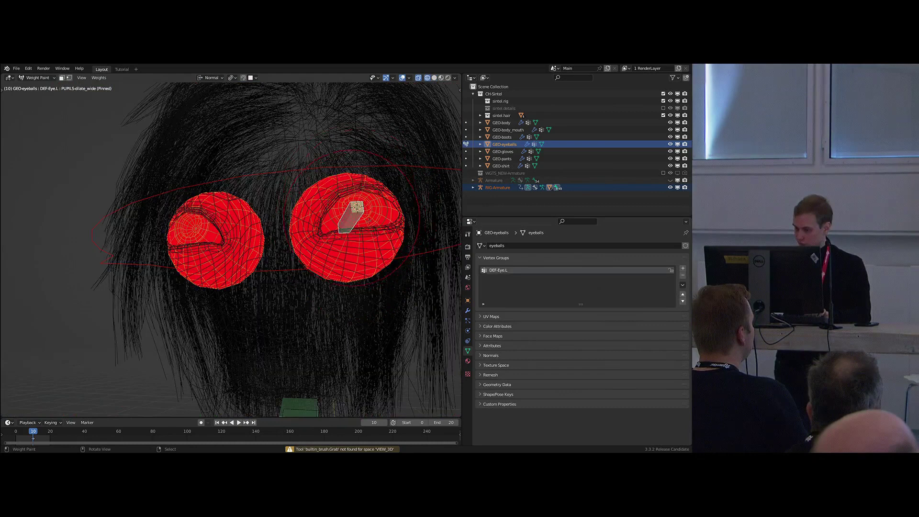
Move the eyeballs' Armature modifier above Subsurf and collapse its settings.
click(468, 311)
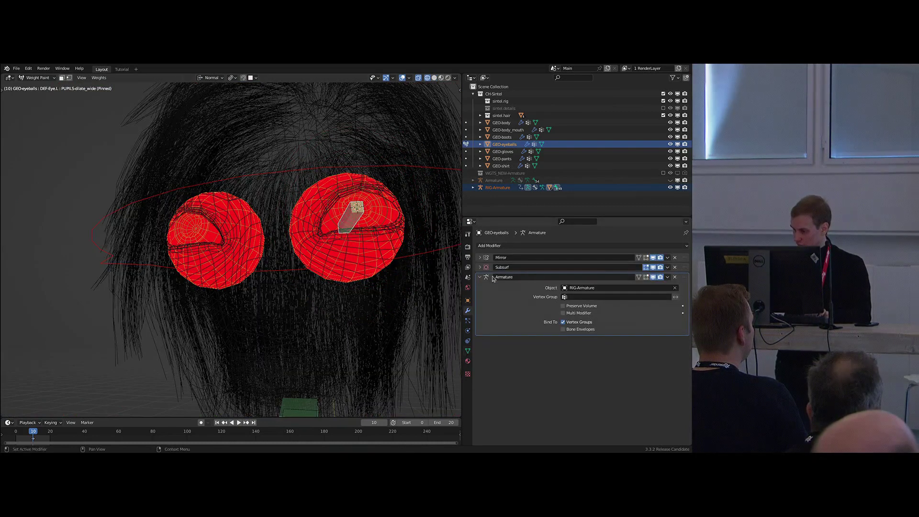
drag(685, 277, 684, 262)
click(480, 267)
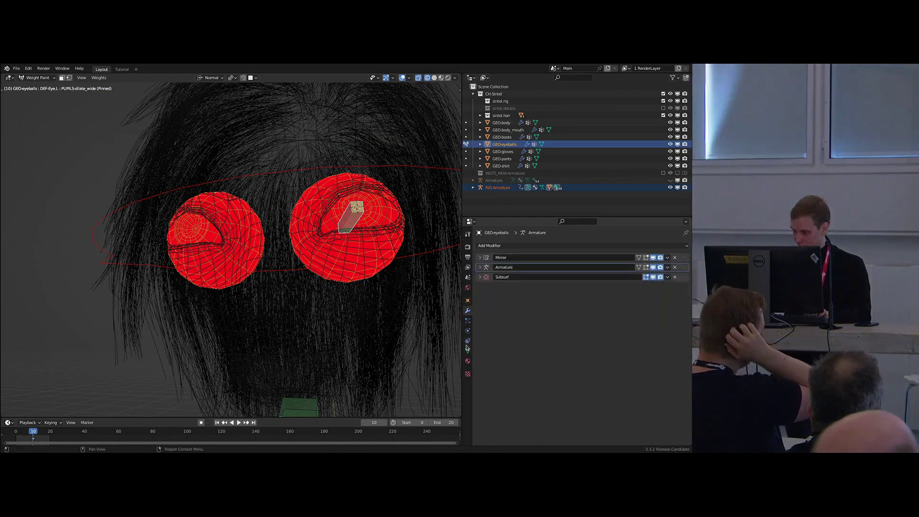
Add a second vertex group to the eyeballs mesh and name it DEF-Eye.R.
click(467, 351)
click(684, 269)
double_click(507, 271)
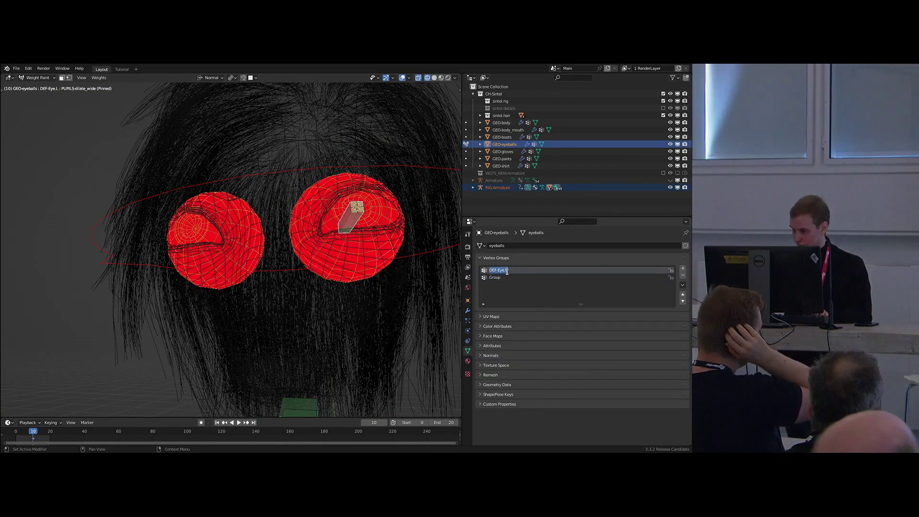
key(Return)
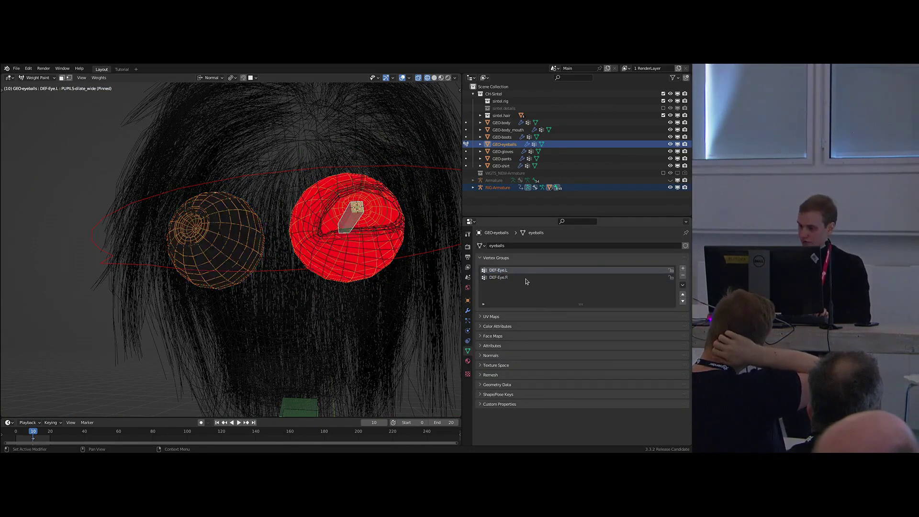
Delete the DEF-Eye.R vertex group from the eyeballs mesh.
middle_drag(379, 312, 386, 313)
click(468, 311)
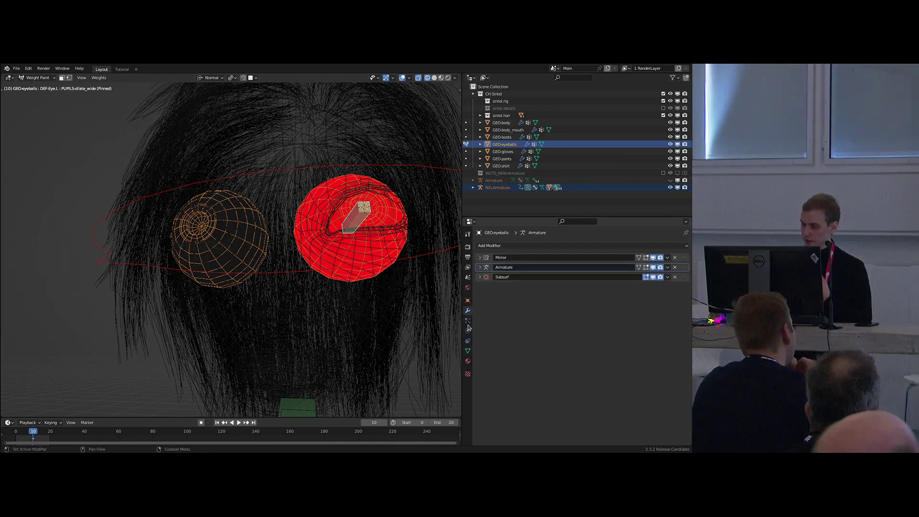
click(468, 352)
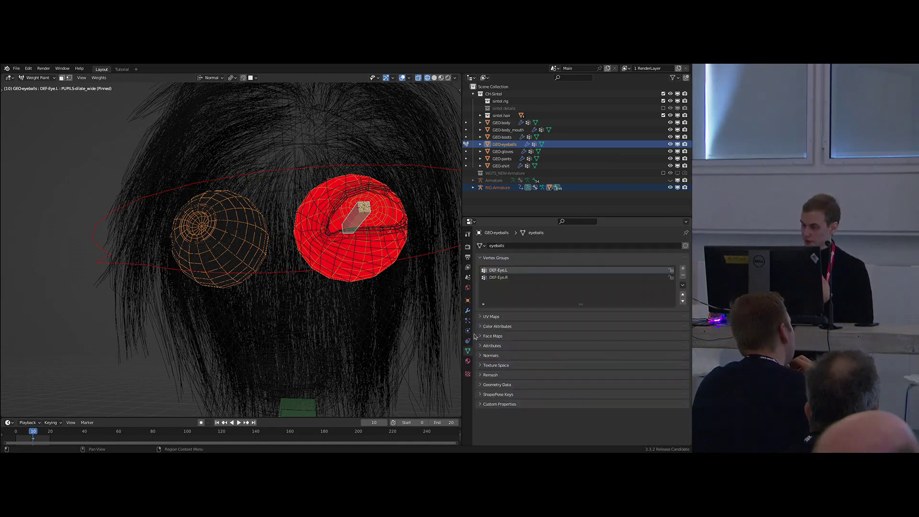
click(512, 278)
click(683, 276)
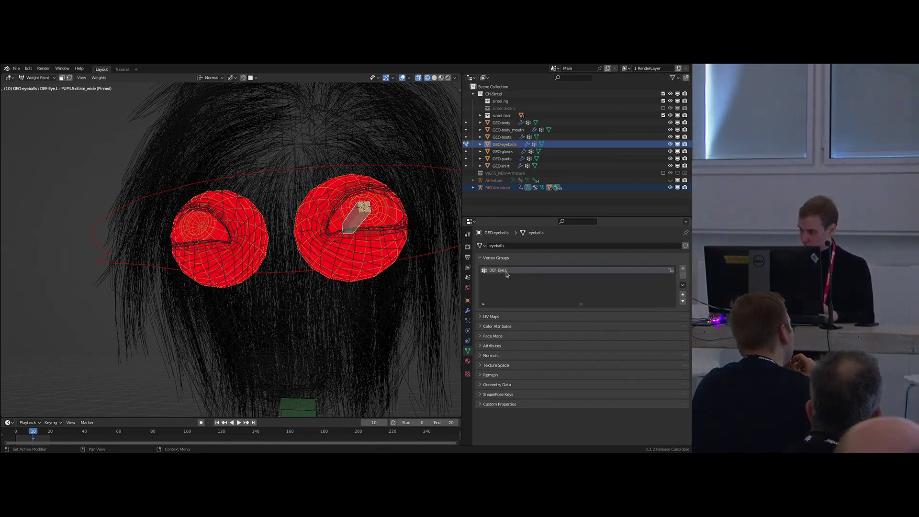
Add a new vertex group named DEF-Eye.R to the eyeballs and make DEF-Eye.L the active group.
middle_drag(372, 235, 363, 238)
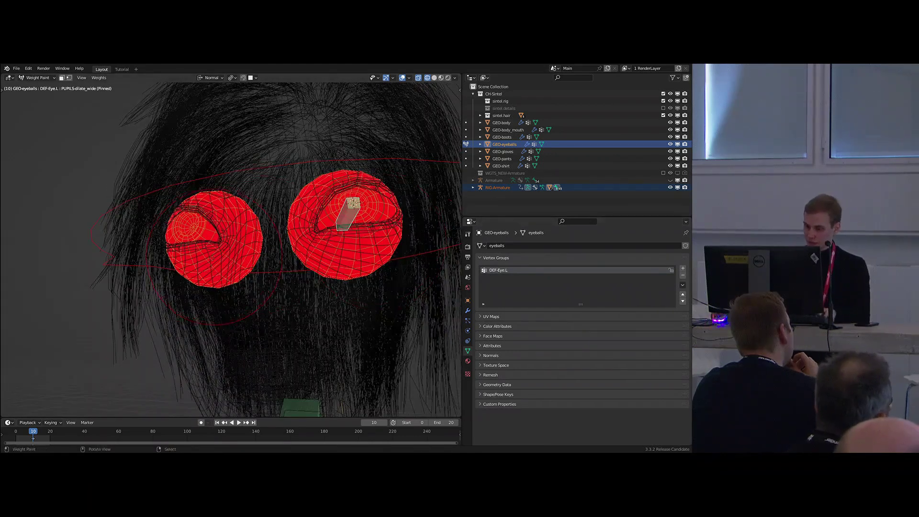
click(682, 268)
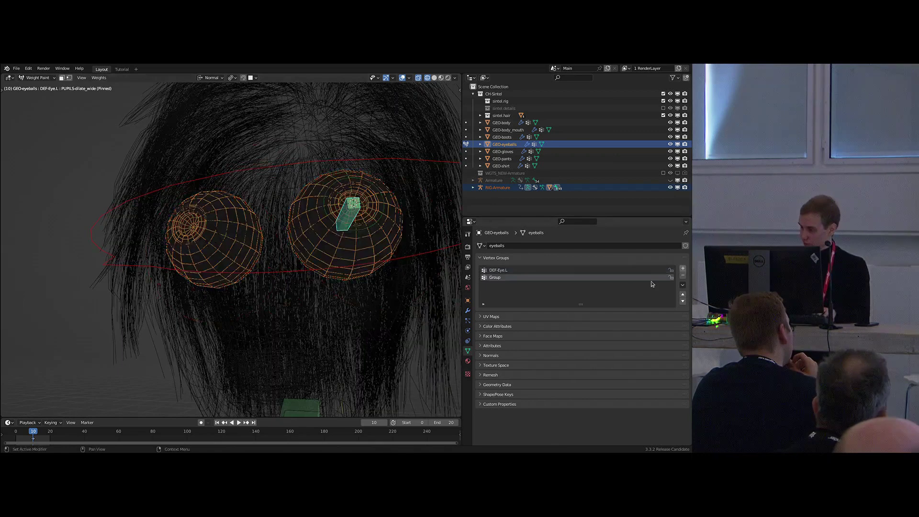
double_click(519, 277)
text(DE)
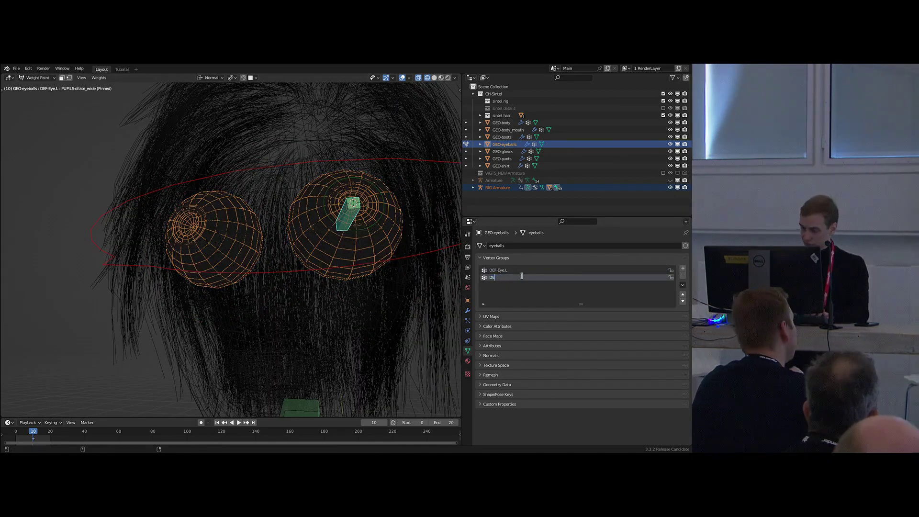
text(F-Eye.R)
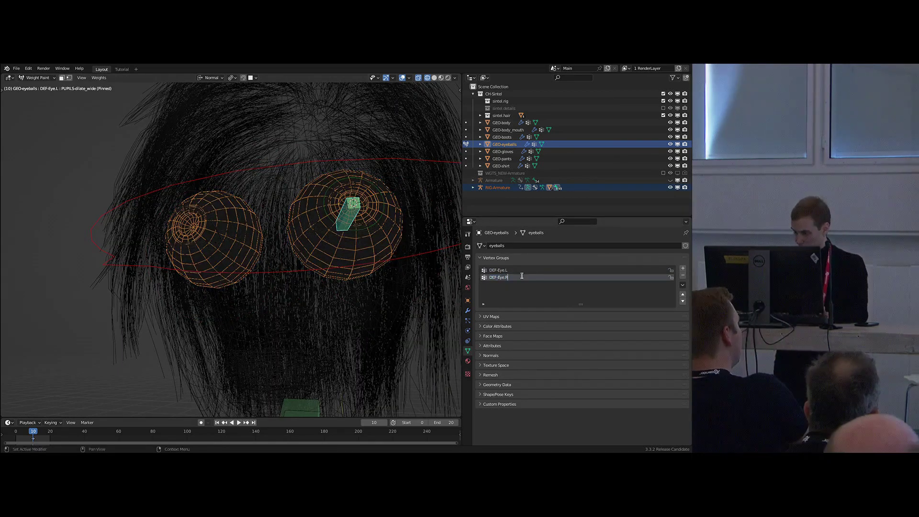
key(Return)
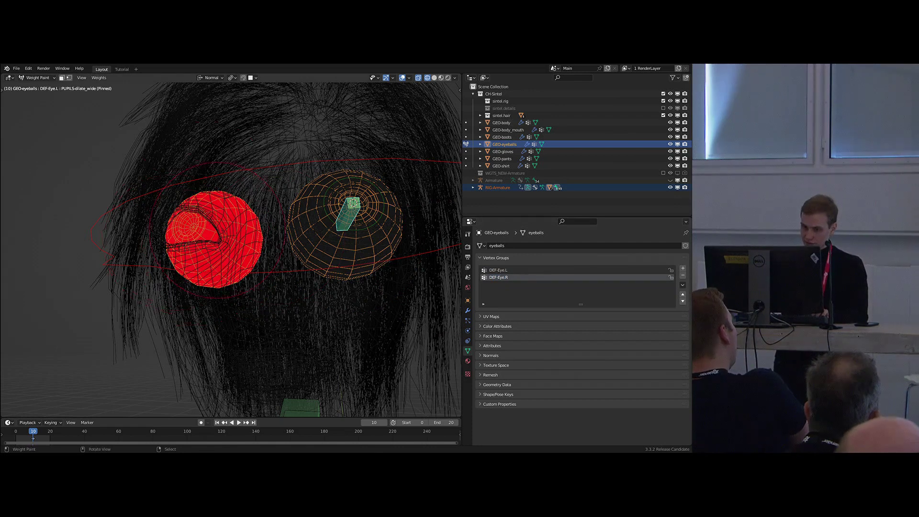
click(497, 271)
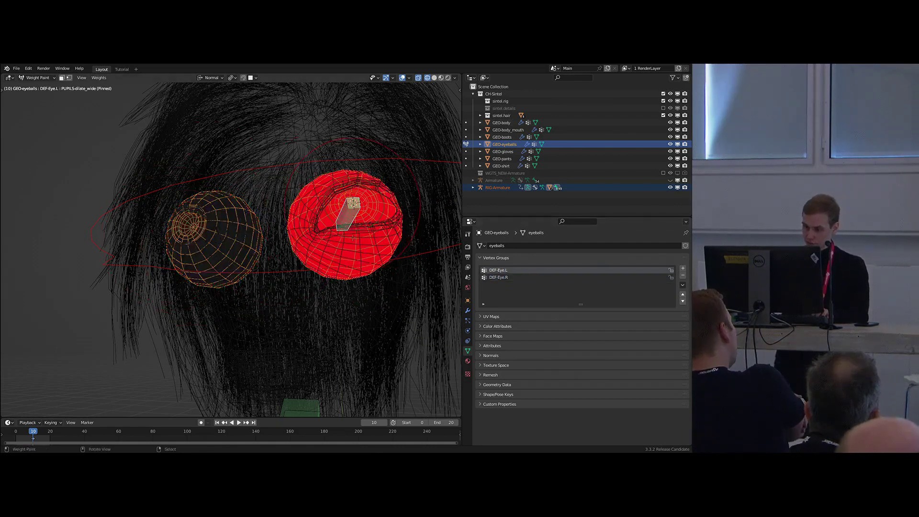
Turn the eyeballs' Mirror modifier Vertex Groups option off and back on, and collapse the modifier.
middle_drag(393, 268, 419, 279)
click(468, 311)
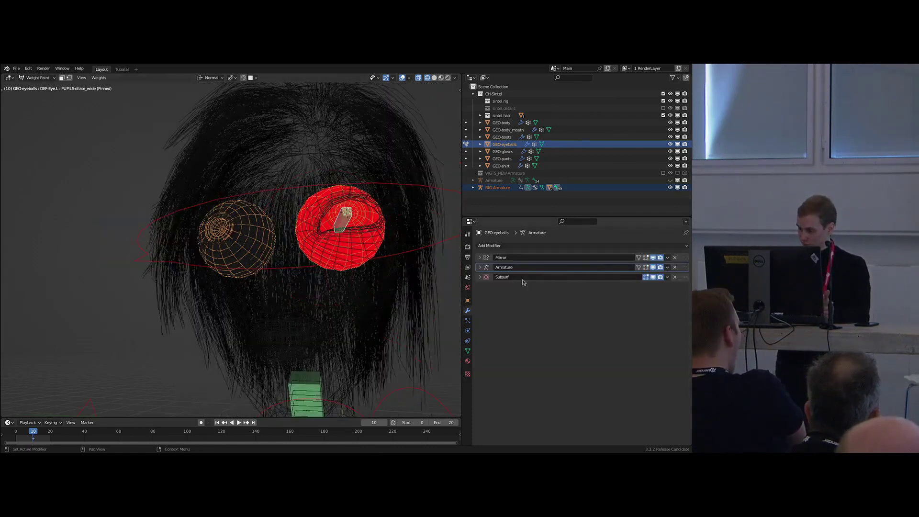
click(480, 257)
click(493, 330)
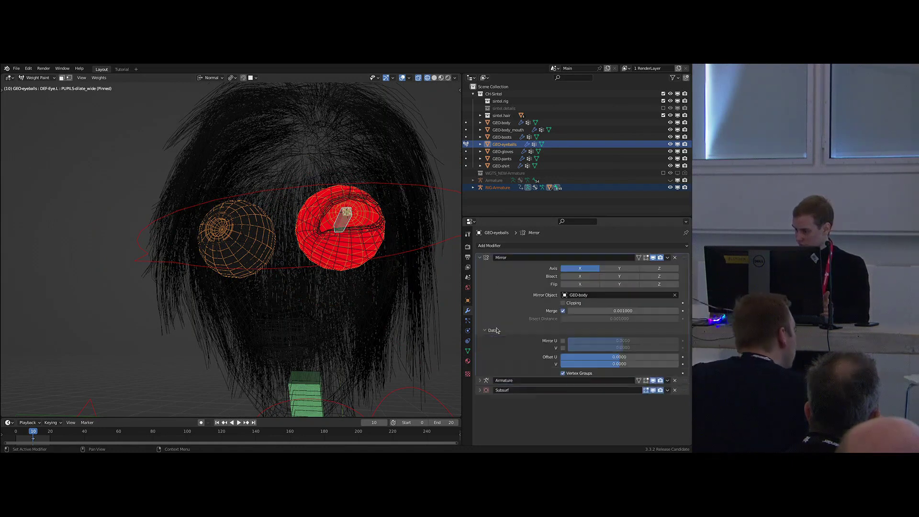
click(570, 374)
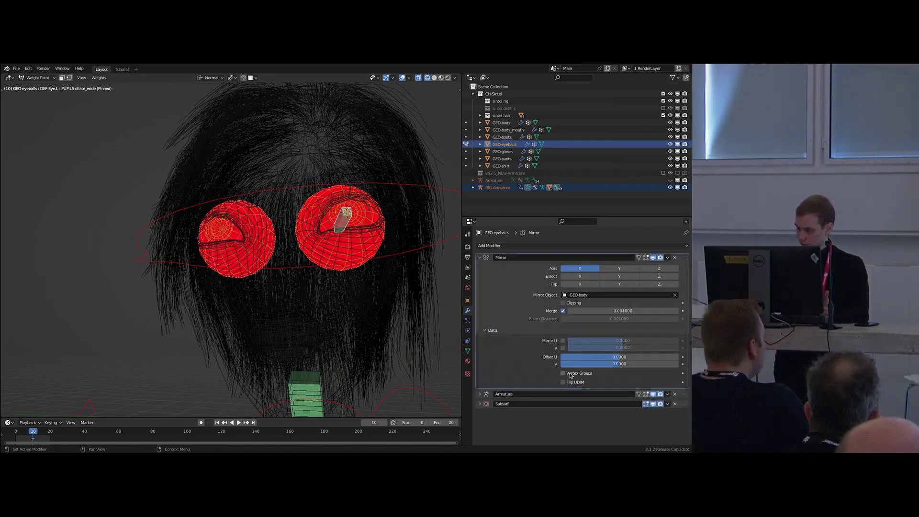
click(569, 374)
click(493, 330)
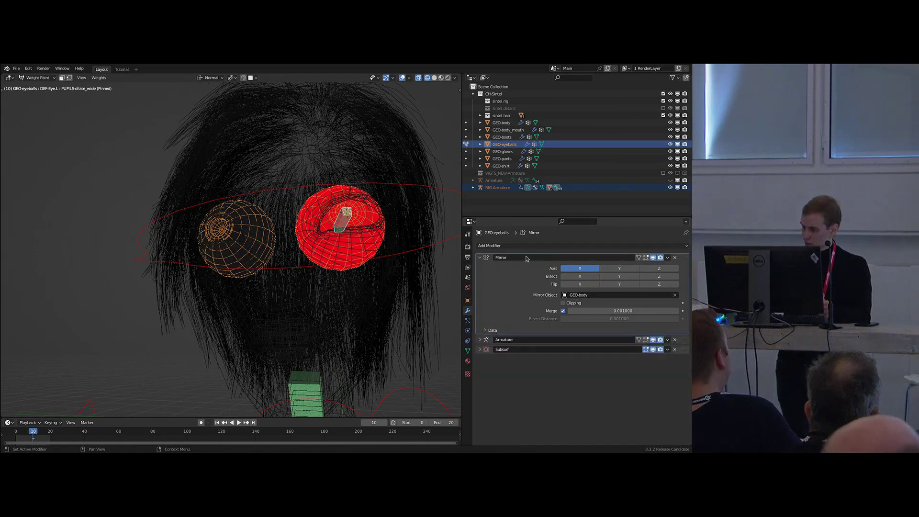
click(479, 257)
Leave Weight Paint, return to solid shading, enter Pose Mode on the generated rig, and test-rotate the left eye control.
middle_drag(263, 232, 233, 235)
key(ctrl+Tab)
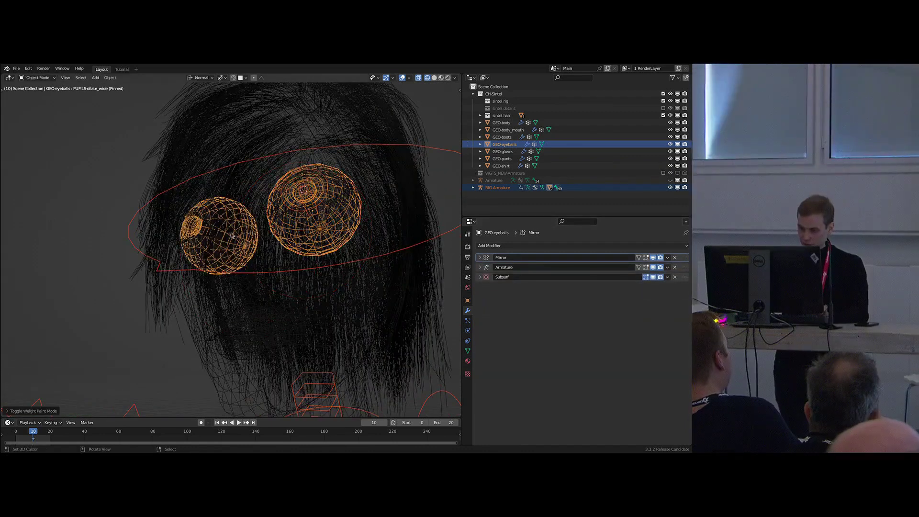
key(shift+z)
right_click(441, 152)
key(ctrl+Tab)
right_click(327, 211)
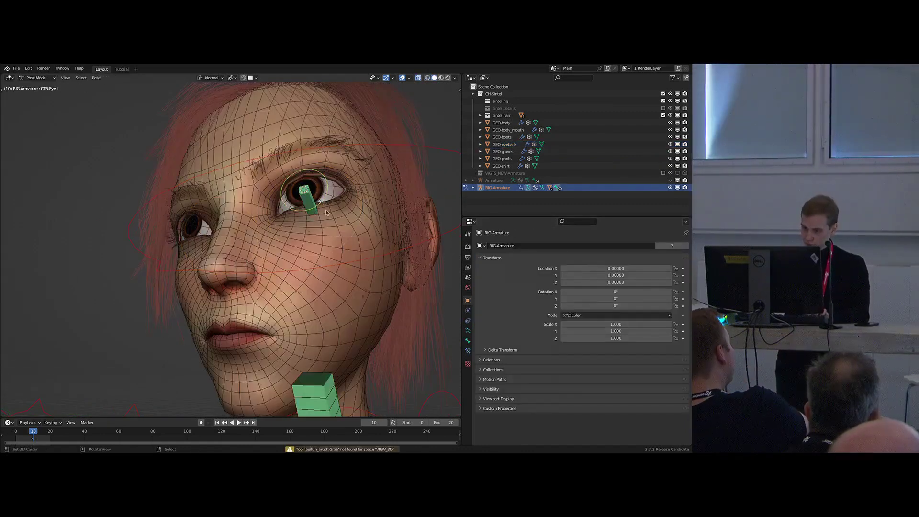
key(r)
key(r)
right_click(311, 228)
Switch to the metarig, symmetrize the left eye bone in Edit Mode, and regenerate the rig.
scroll(311, 227, down, 3)
key(shift+t)
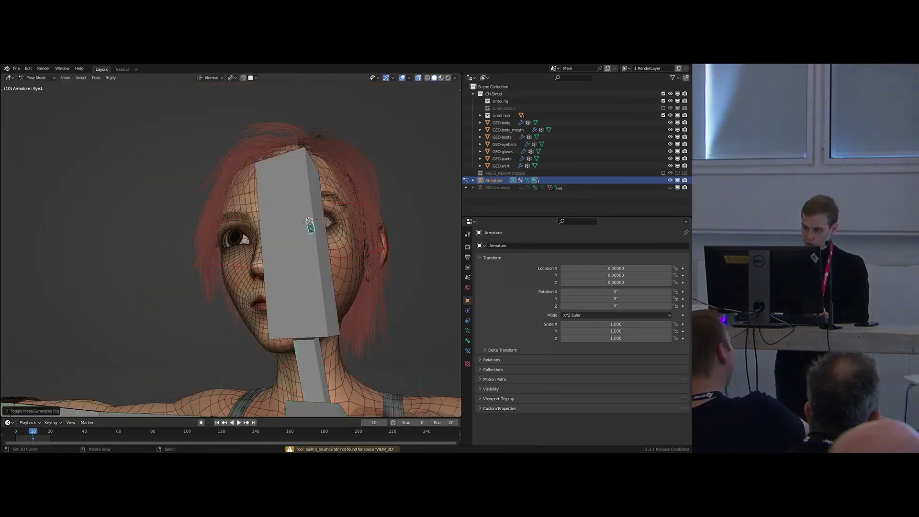
scroll(311, 229, up, 2)
key(Tab)
key(F3)
text(symm)
key(Return)
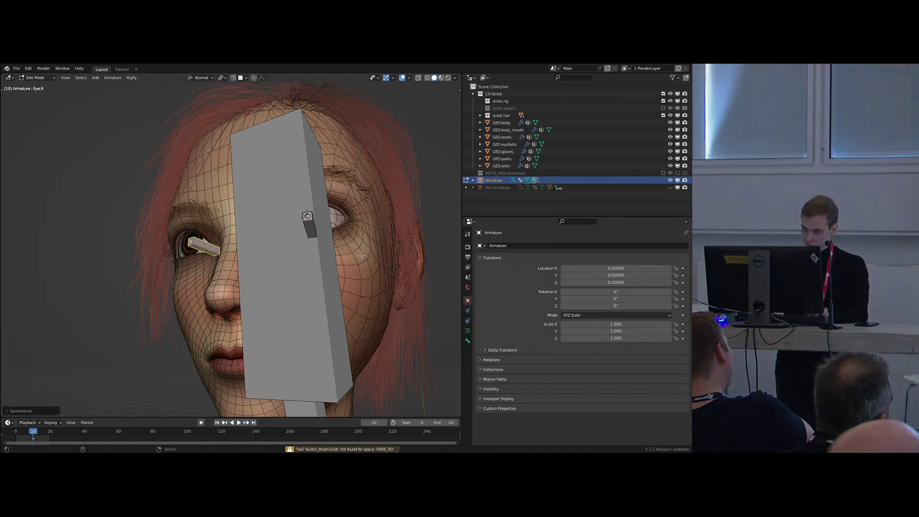
key(ctrl+alt+r)
Select the left eye control on the generated rig and switch the selection to its mirrored counterpart.
right_click(321, 232)
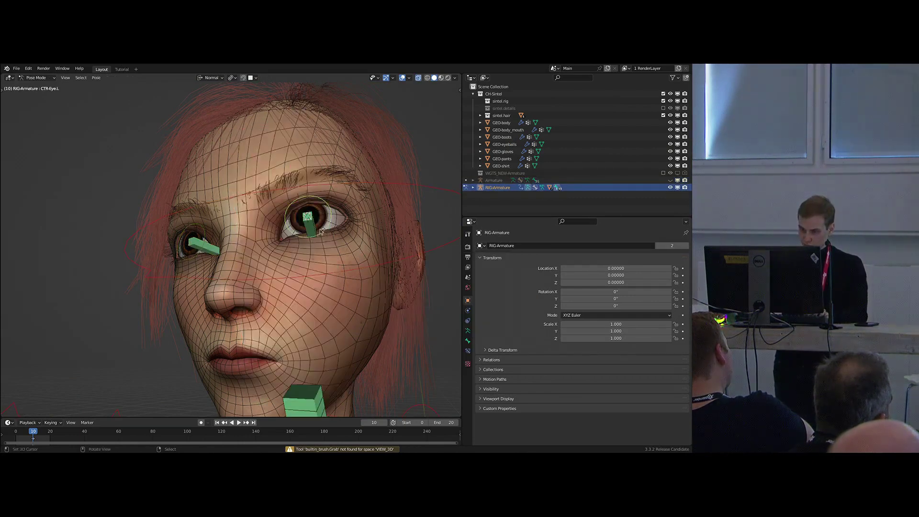
key(ctrl+shift+m)
scroll(287, 251, down, 4)
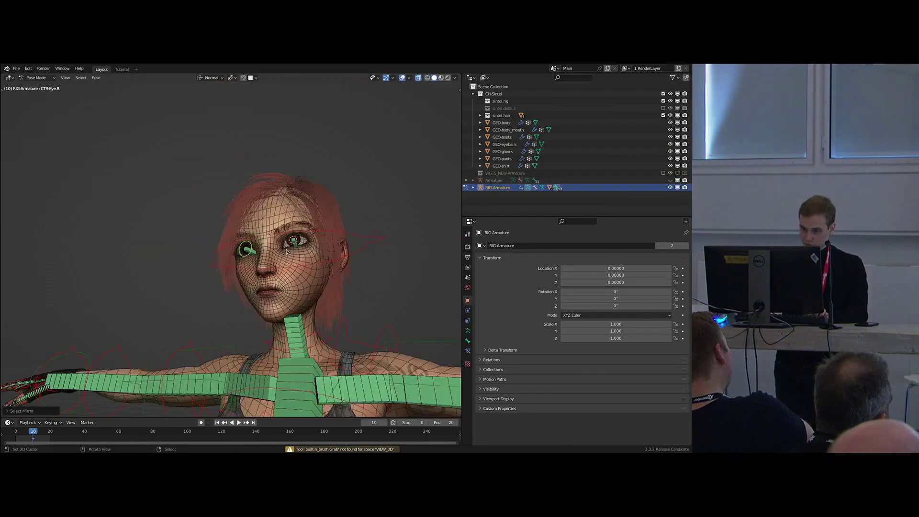
scroll(287, 251, down, 6)
Test the eye aiming by moving and scaling the MSTR-TGT-Eyes control while viewing the face.
right_click(261, 223)
mouse_move(261, 224)
middle_down()
mouse_move(290, 226)
mouse_move(256, 234)
middle_up()
key(g)
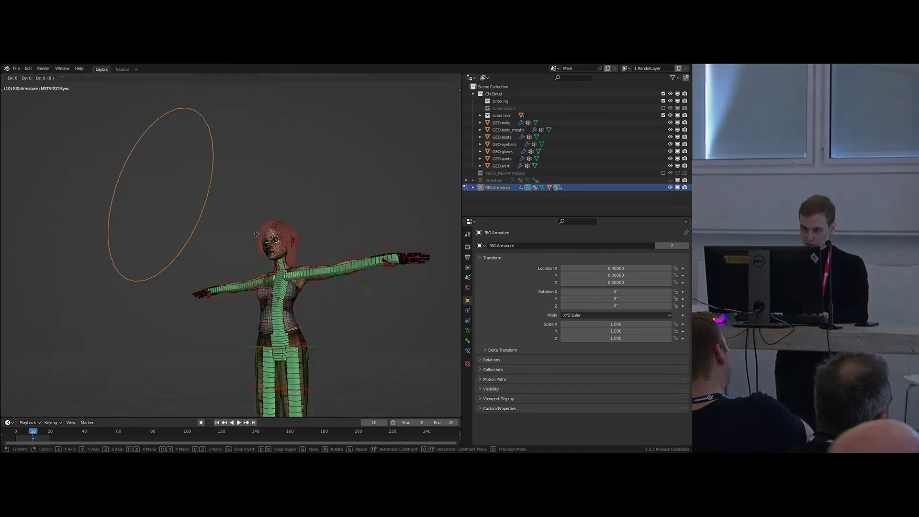
click(369, 242)
scroll(370, 242, up, 3)
key(s)
click(305, 233)
scroll(304, 234, up, 5)
mouse_move(305, 235)
middle_down()
mouse_move(275, 228)
mouse_move(308, 247)
middle_up()
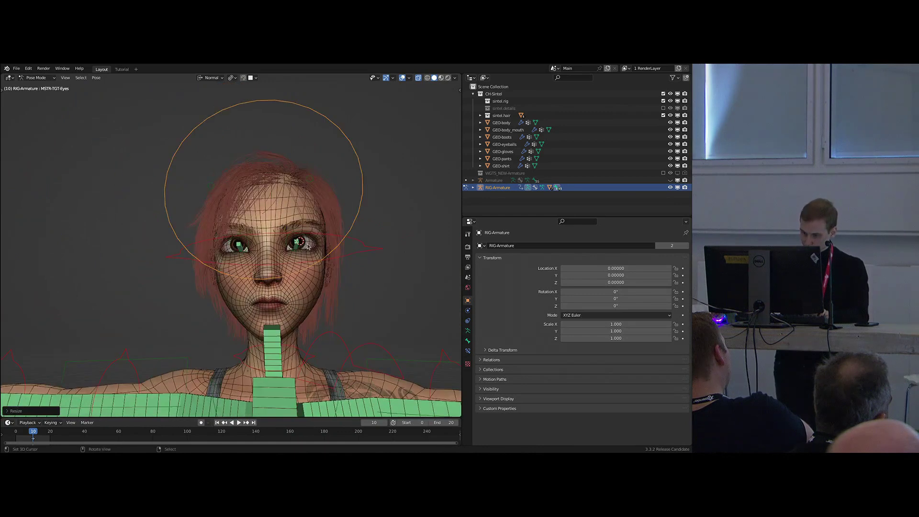
key(g)
right_click(272, 283)
Select the left eye target, then all rig controls, and clear their locations.
scroll(268, 258, down, 3)
middle_drag(256, 227, 207, 198)
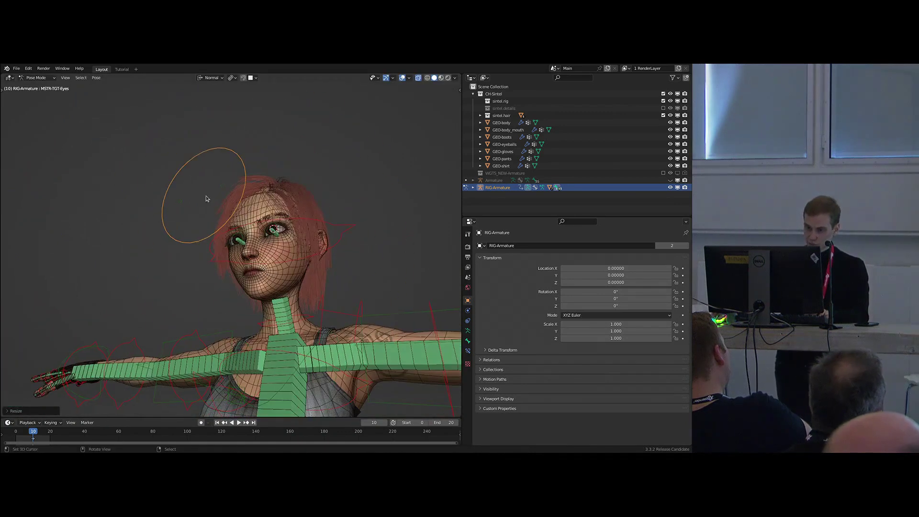
click(222, 186)
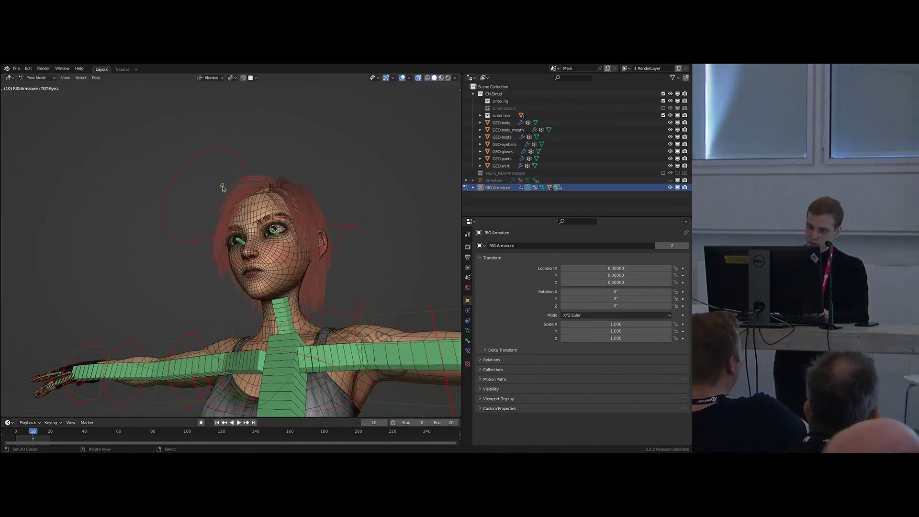
key(a)
scroll(239, 196, down, 2)
key(alt+g)
middle_drag(239, 197, 233, 218)
scroll(204, 195, down, 4)
scroll(234, 220, up, 3)
Flatten the MSTR-TGT-Eyes custom shape by reducing its X scale, with Y and Z scale at 3.443.
click(197, 201)
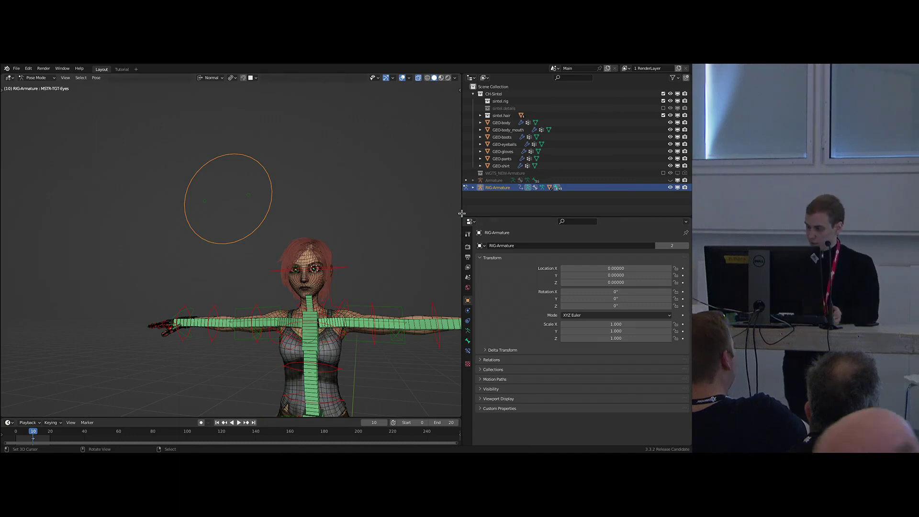
drag(463, 233, 439, 208)
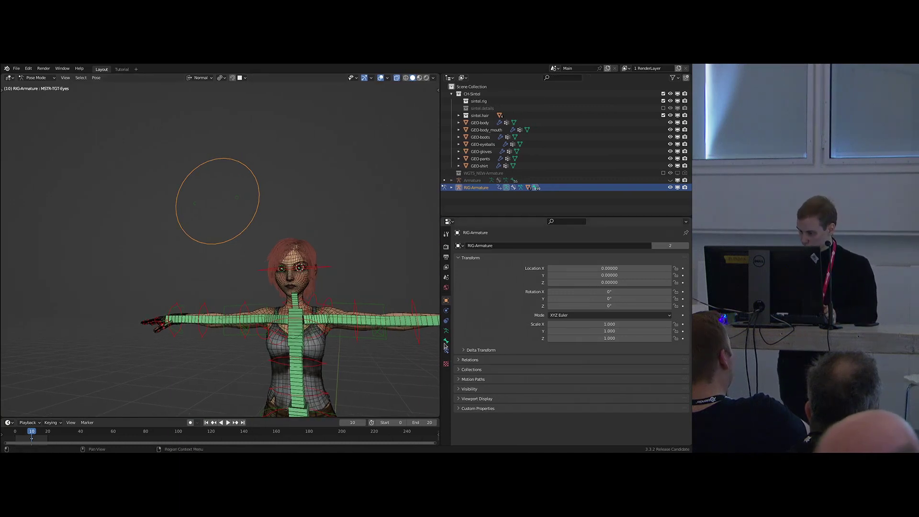
click(447, 340)
middle_drag(273, 212, 289, 245)
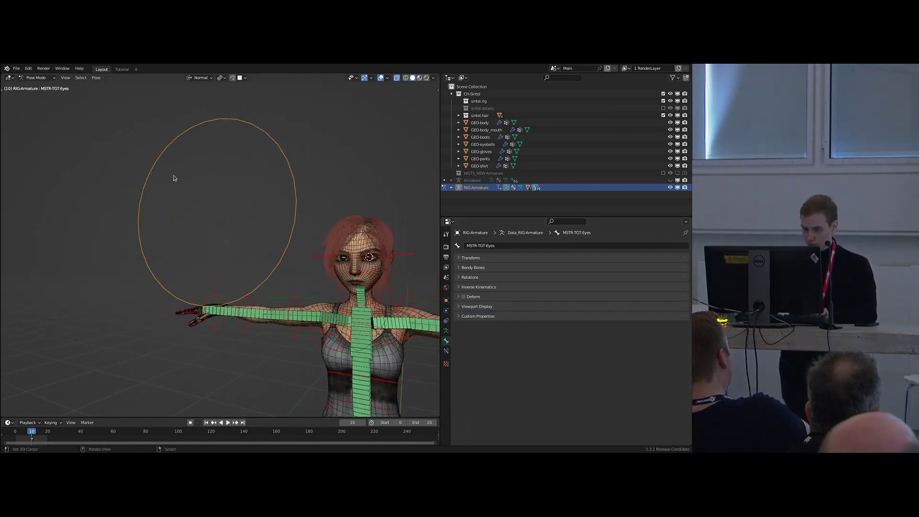
click(479, 306)
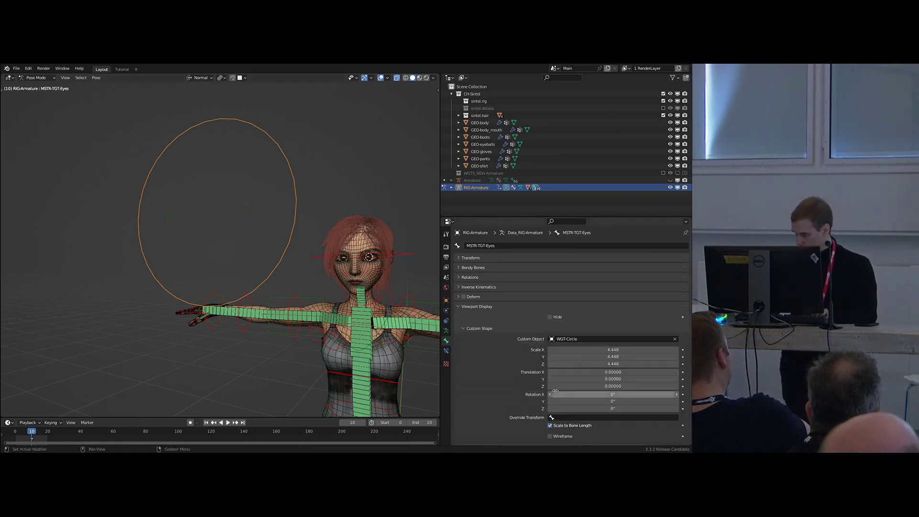
scroll(490, 333, down, 1)
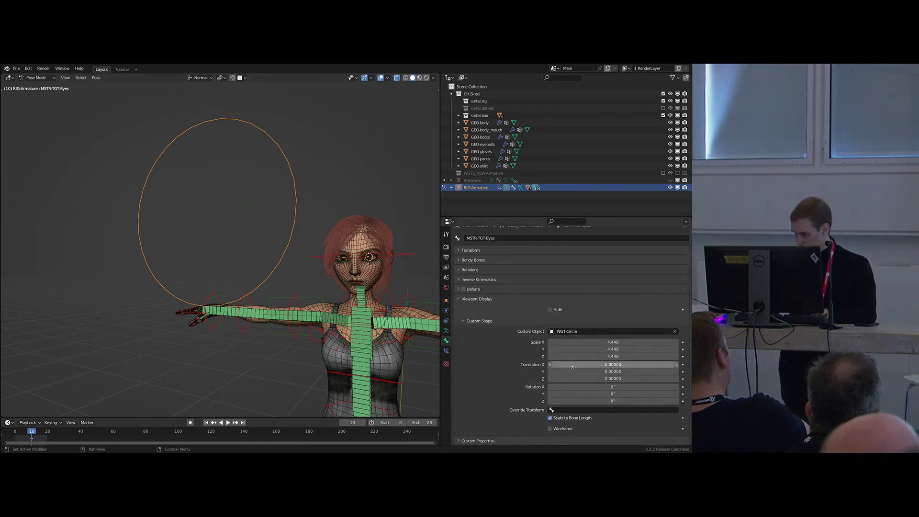
drag(612, 356, 543, 342)
right_click(612, 356)
right_click(598, 349)
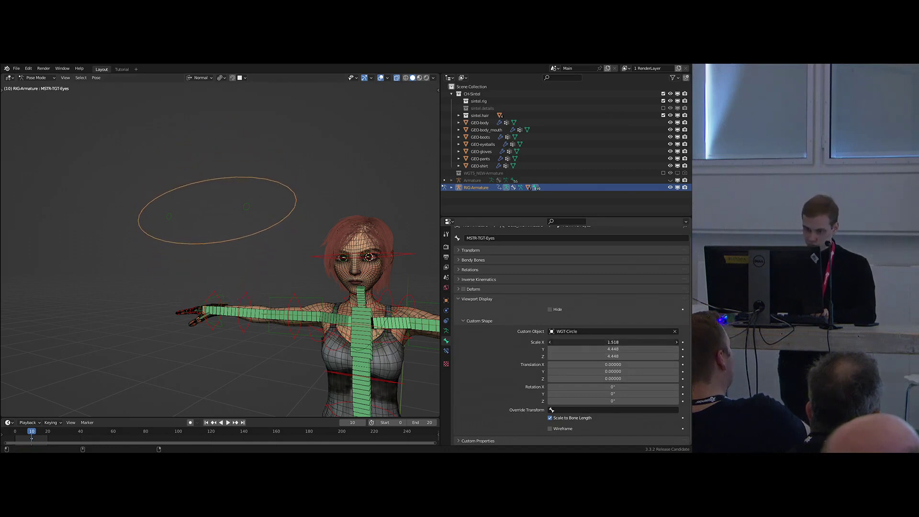
drag(613, 342, 595, 356)
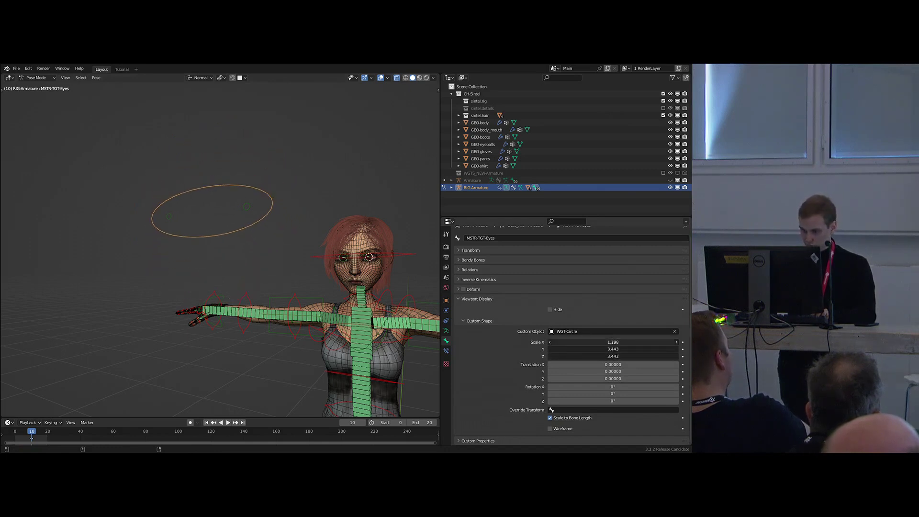
middle_drag(280, 273, 280, 273)
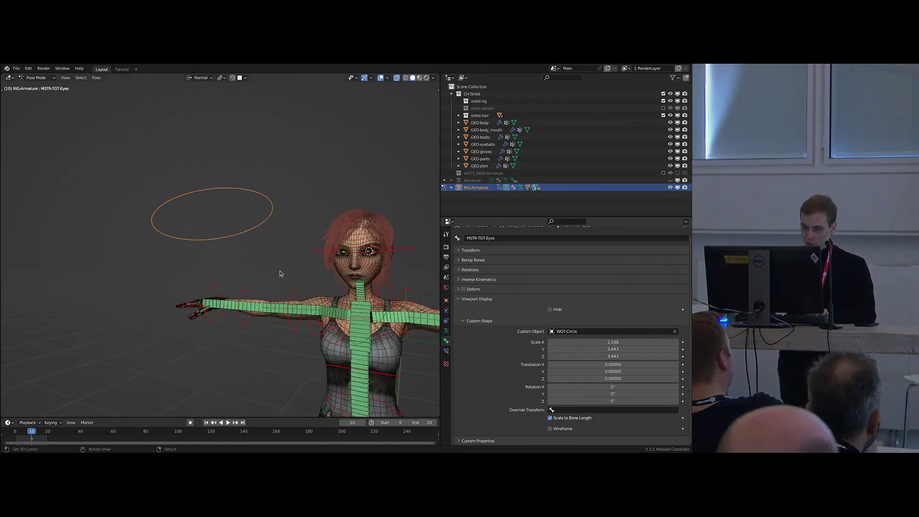
Toggle to the metarig and back, then regenerate the rig and inspect the eye target shapes.
key(shift+t)
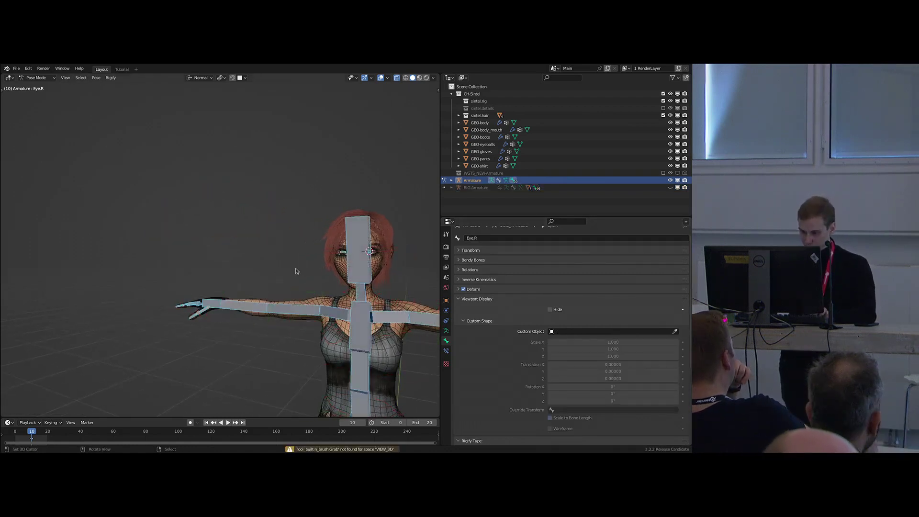
key(shift+t)
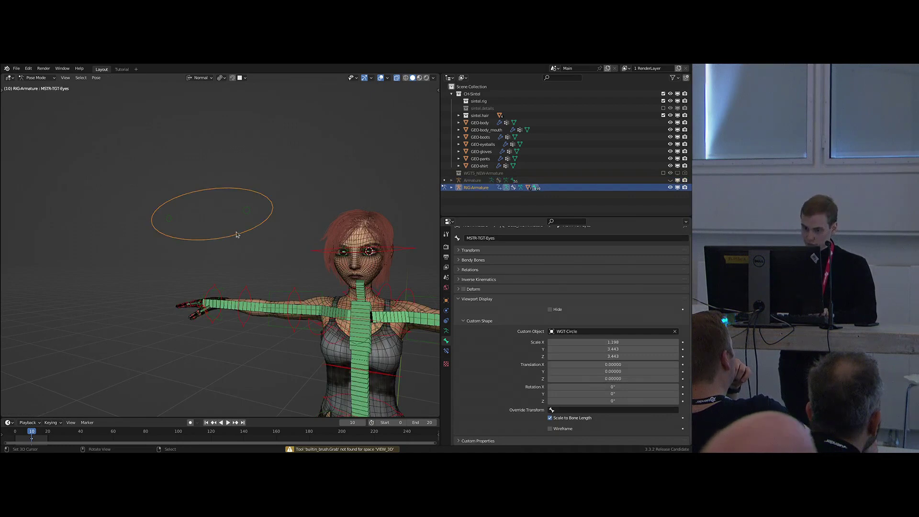
key(ctrl+alt+r)
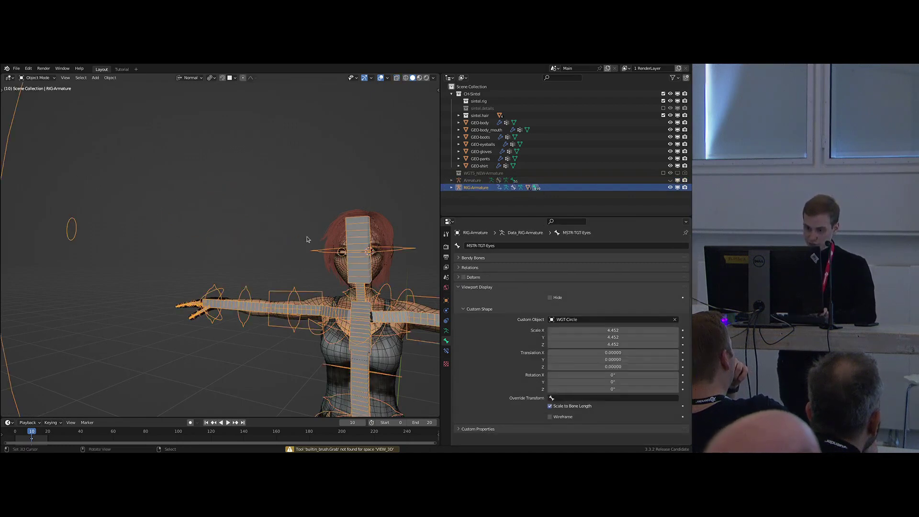
middle_drag(164, 205, 188, 215)
middle_drag(242, 192, 236, 226)
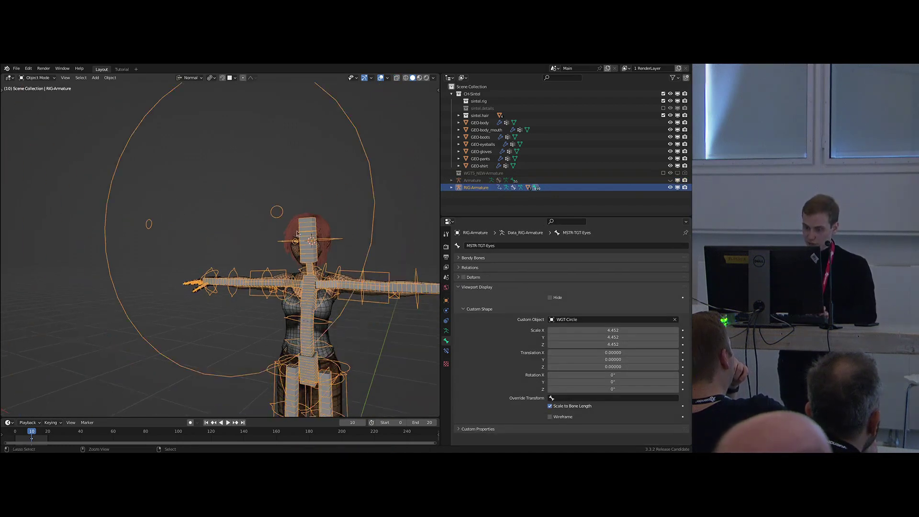
Put the generated rig in Pose Mode, show the Text Editor above the armature properties, and create a new text.
key(ctrl+Tab)
scroll(255, 238, up, 4)
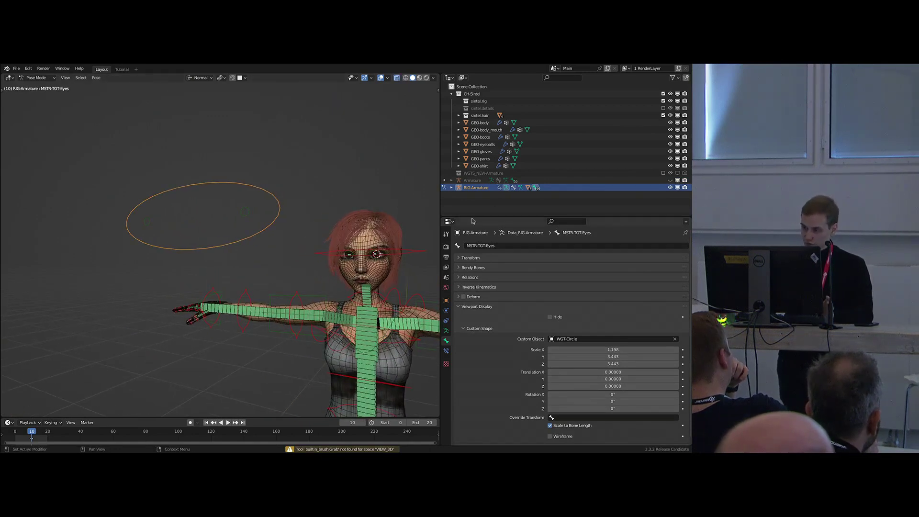
click(446, 332)
key(shift+F11)
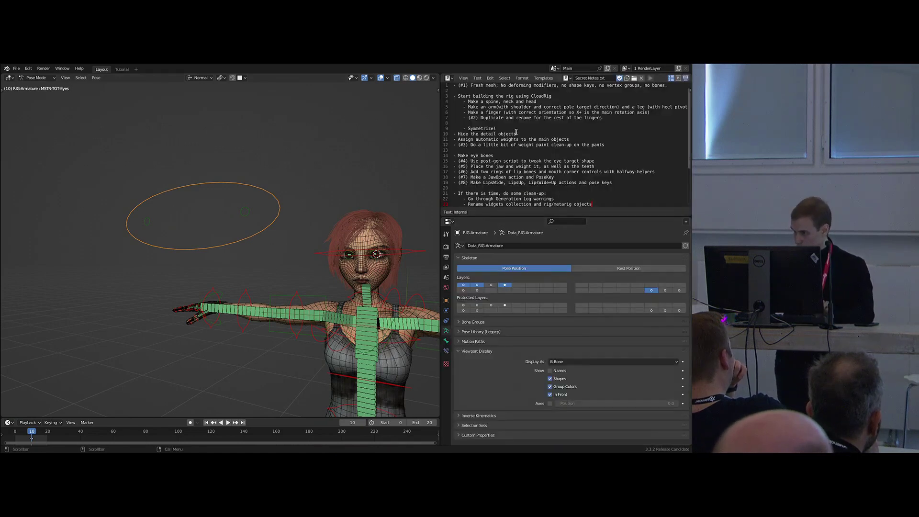
click(627, 78)
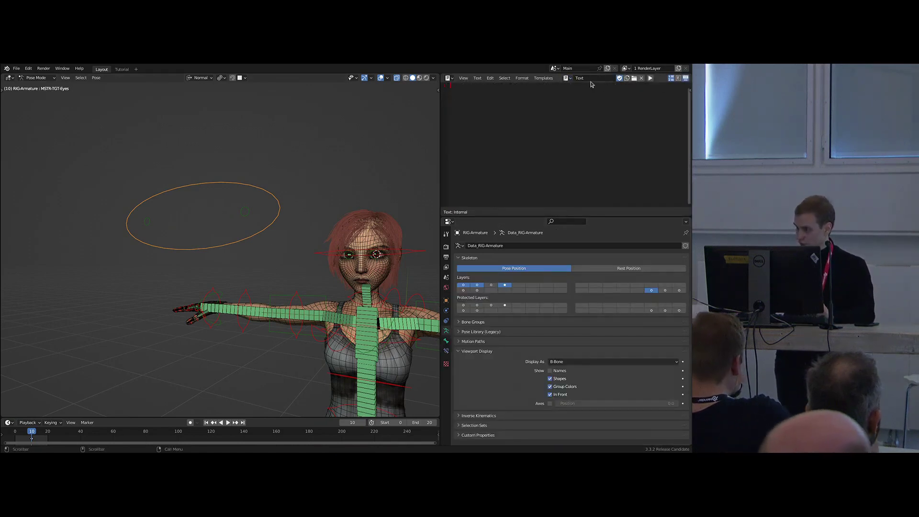
Toggle to the metarig, name the text sintel_post_gen.py, and assign it as the Run Script in the advanced Rigify generation settings.
click(473, 259)
click(485, 298)
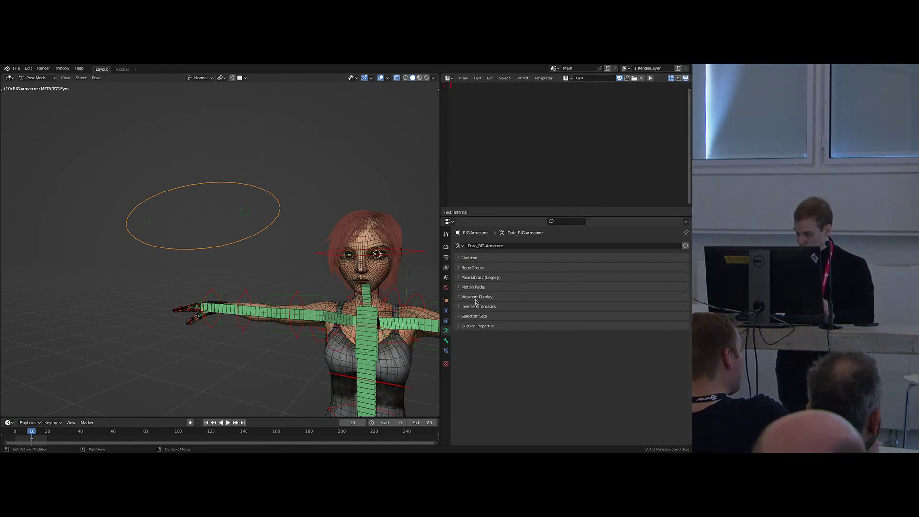
middle_drag(378, 318, 383, 318)
key(shift+t)
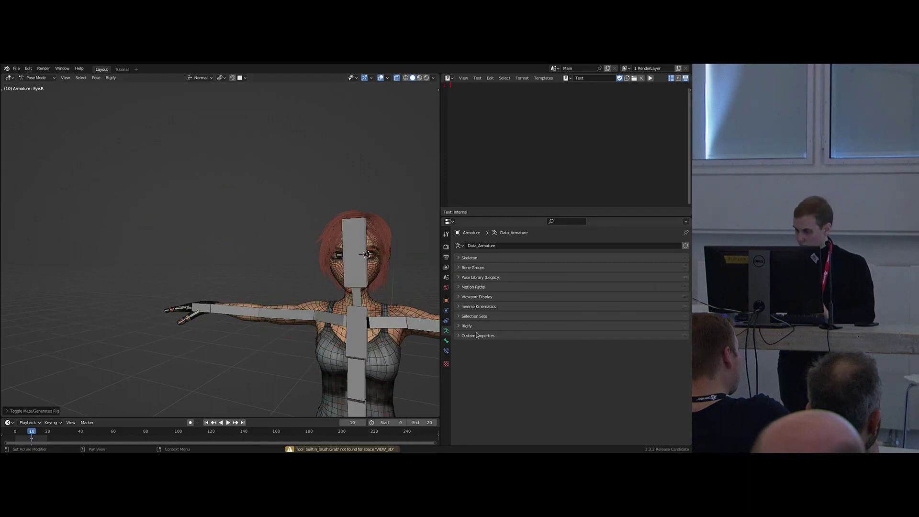
click(473, 328)
scroll(541, 346, down, 4)
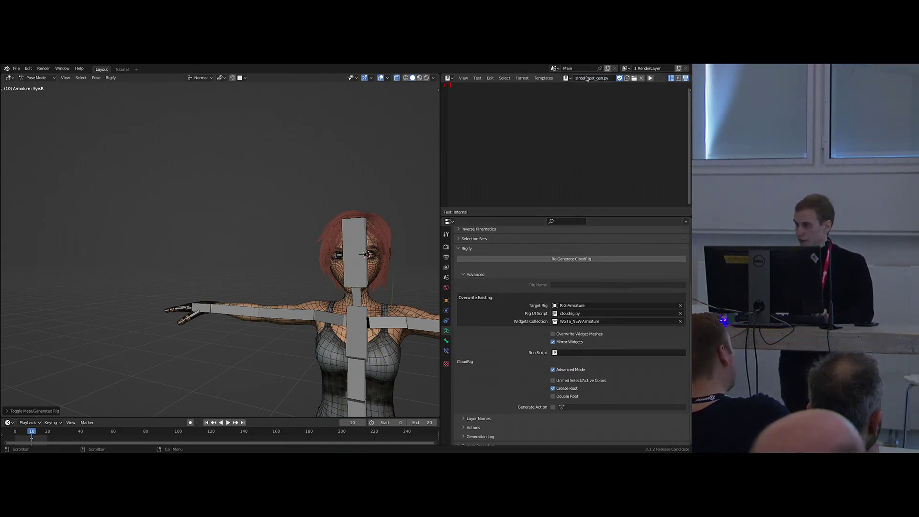
click(568, 352)
text(sintel_post_gen.py)
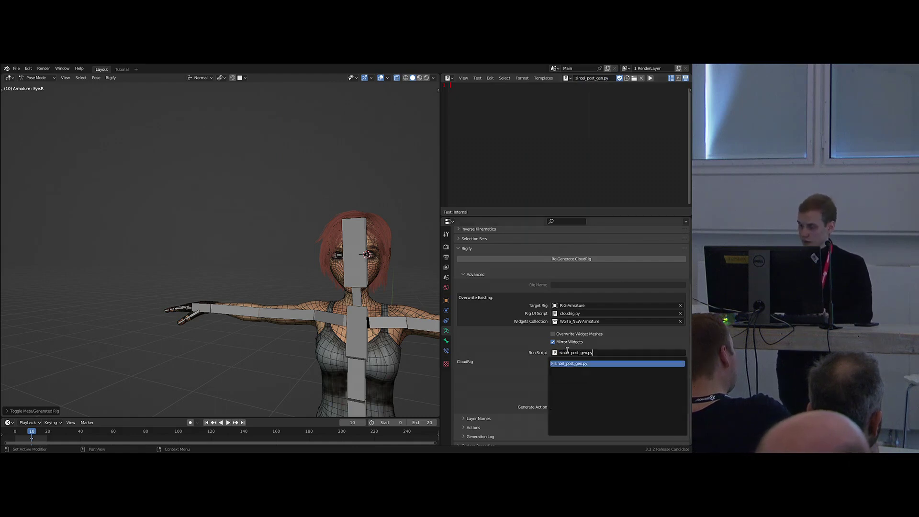
click(575, 364)
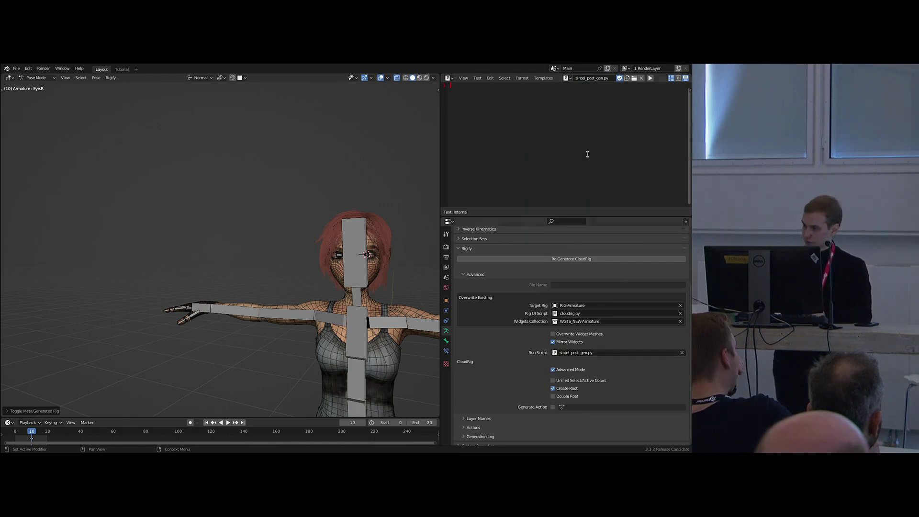
Begin the script with import bpy and rig = bpy.context.object.
text(import bpy)
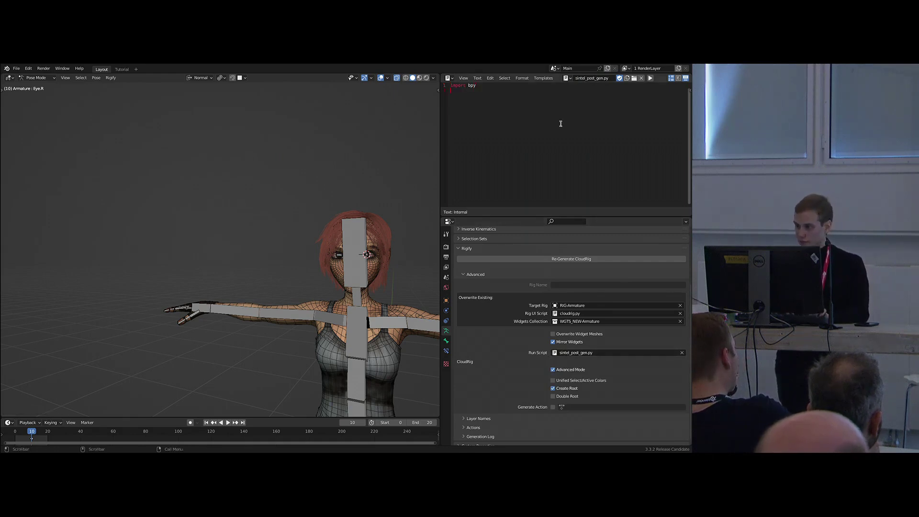
key(Return)
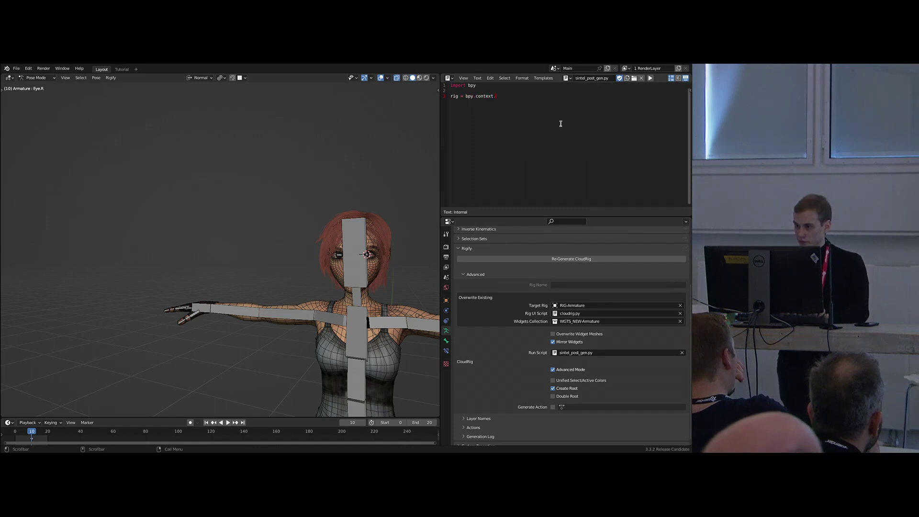
key(Return)
key(Return)
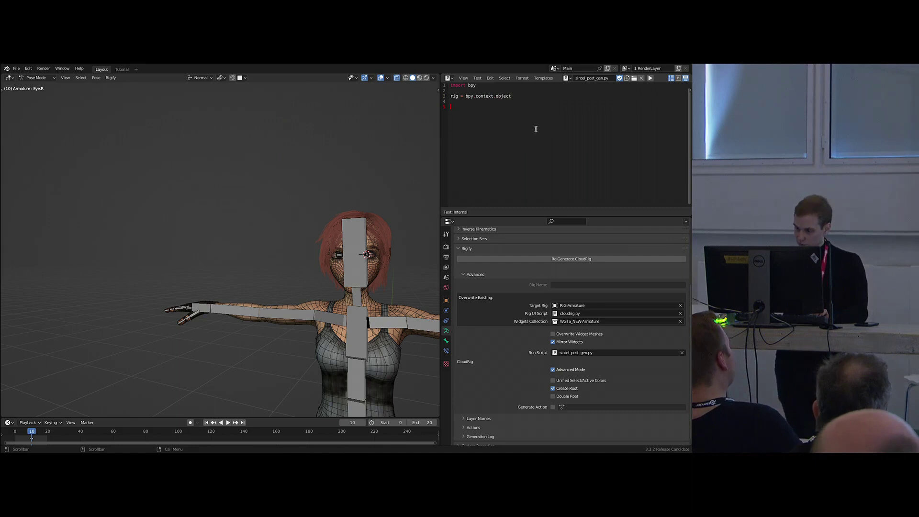
Toggle to the generated rig, copy the eye master control's name, and add the script reference rig.pose.bones['MSTR-TGT-Eyes'].
key(shift+t)
right_click(281, 220)
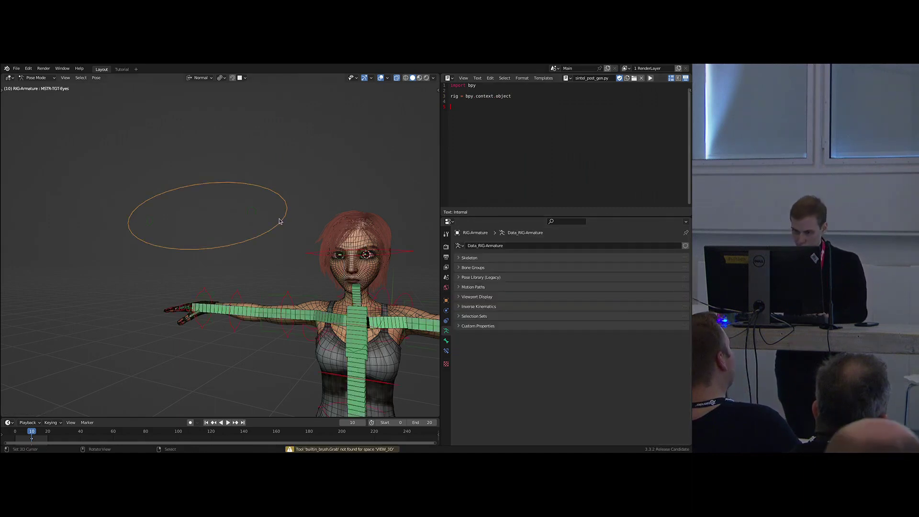
key(F2)
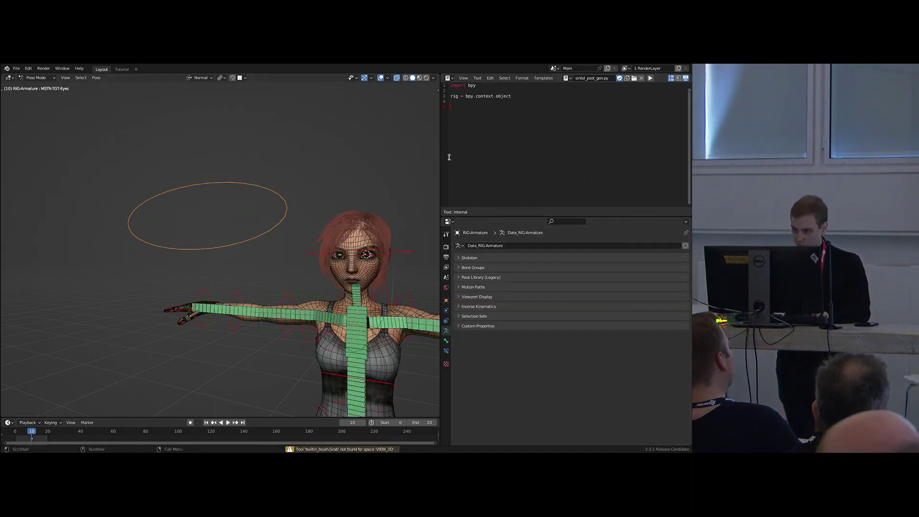
text(MSTR-TGT-Eyes)
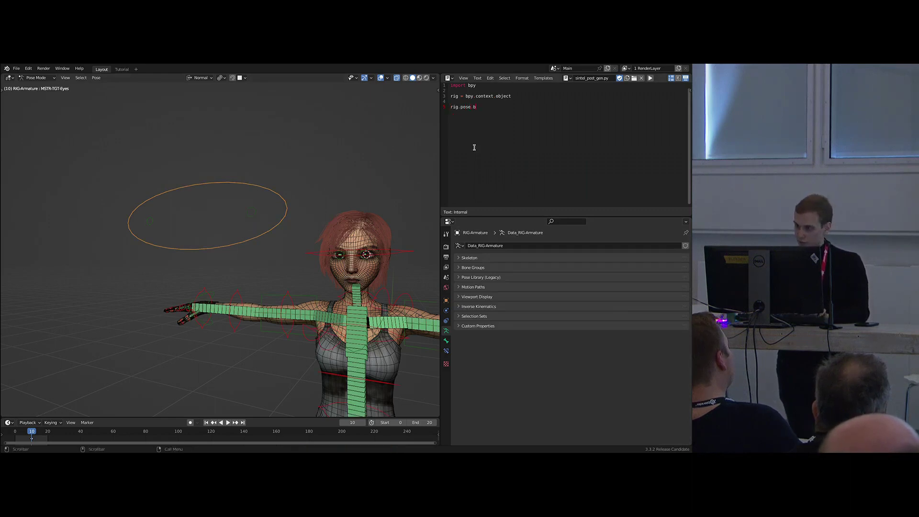
text(')
text(MSTR-TGT-Eyes)
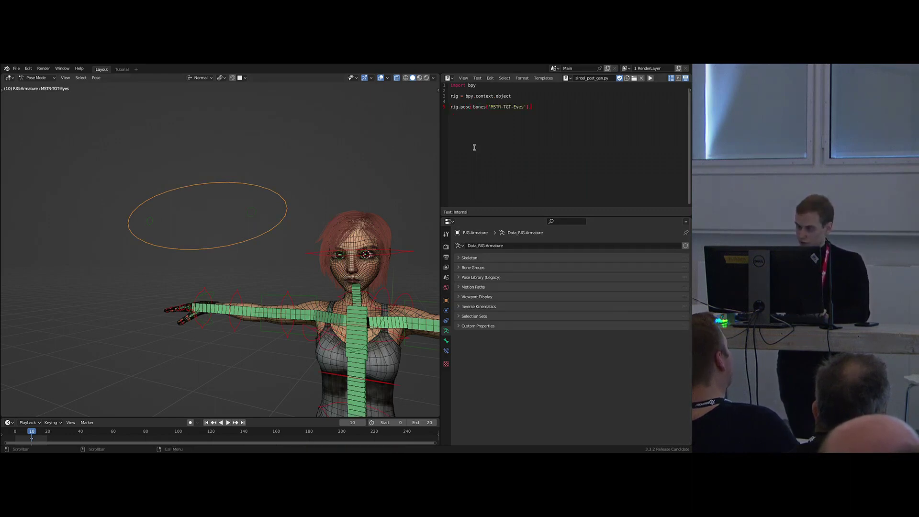
Copy the custom shape scale's data path into the script and clean the line up to rig.pose.bones["MSTR-TGT-Eyes"].custom_shape_scale_xyz.
click(446, 340)
scroll(521, 279, down, 1)
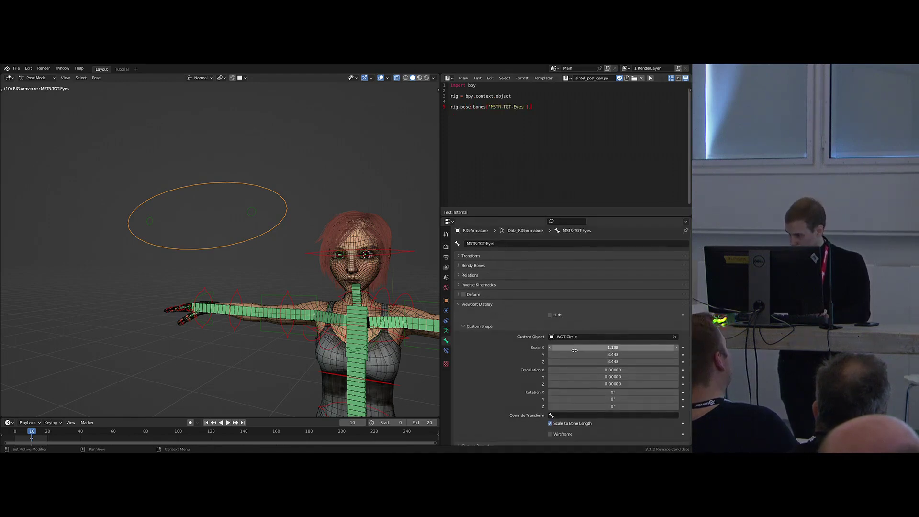
right_click(573, 349)
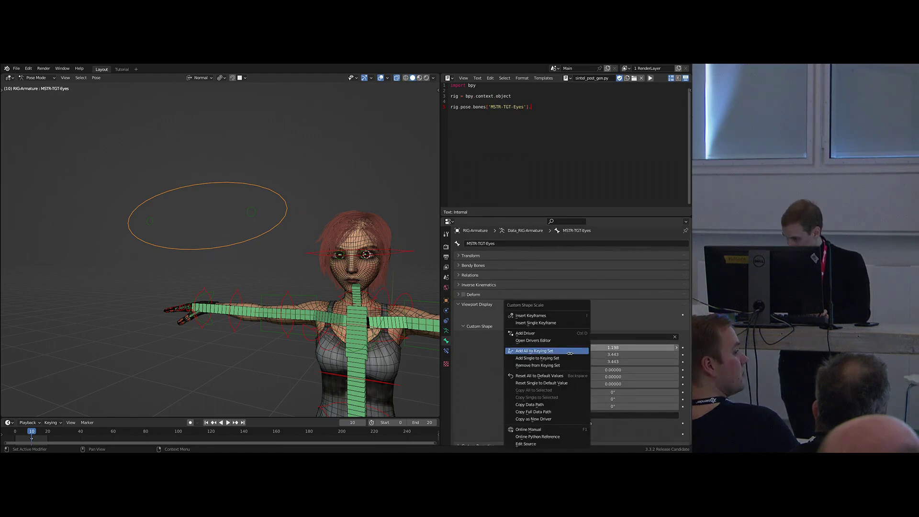
click(535, 405)
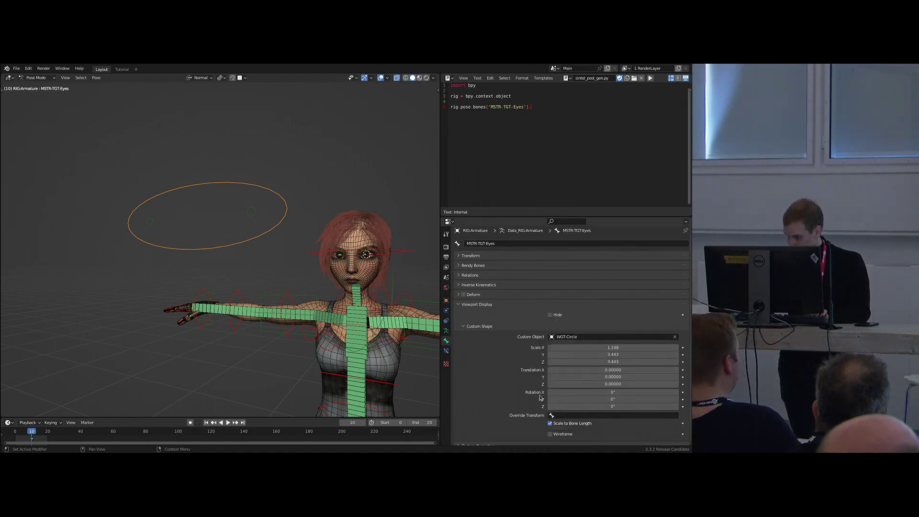
key(ctrl+v)
key(ctrl+Left)
key(ctrl+Left)
key(ctrl+Left)
key(ctrl+Left)
key(ctrl+Left)
key(ctrl+Left)
key(ctrl+Left)
key(ctrl+Left)
key(ctrl+Left)
key(ctrl+Left)
key(ctrl+Left)
key(ctrl+Left)
key(ctrl+Left)
key(ctrl+Left)
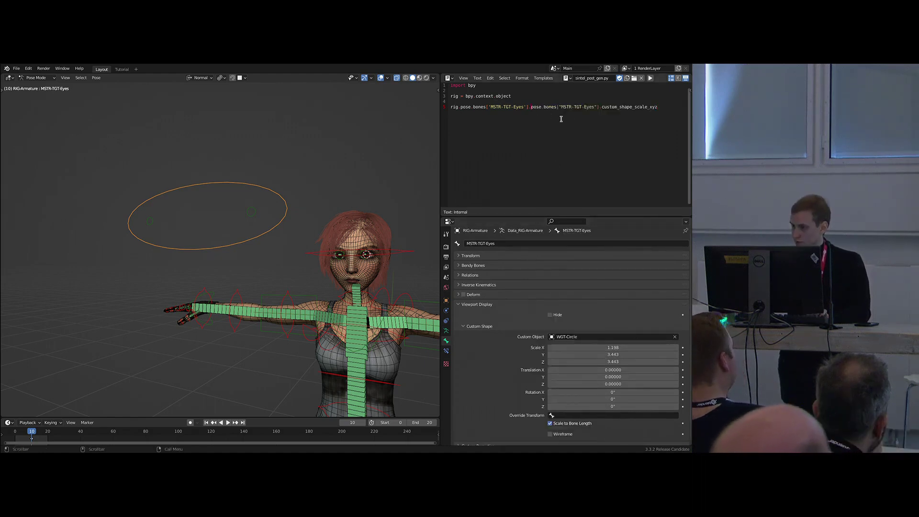
key(shift+Home)
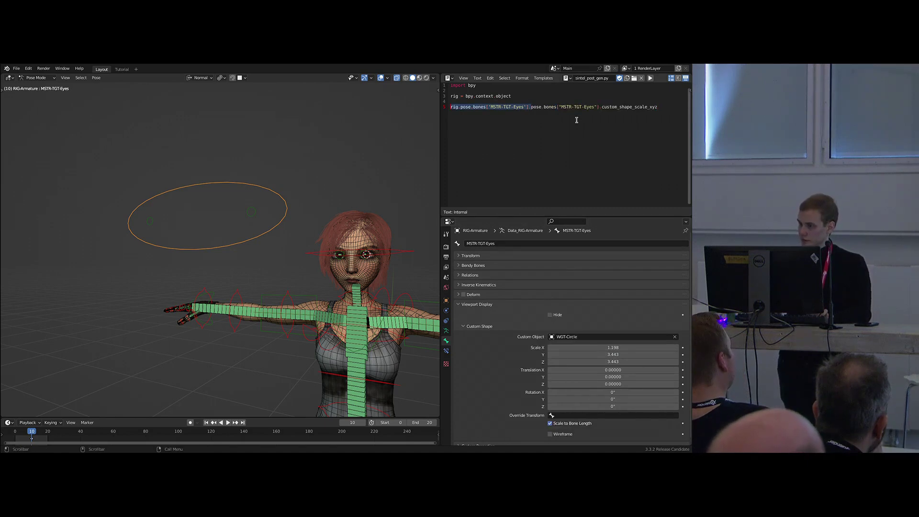
text(rig)
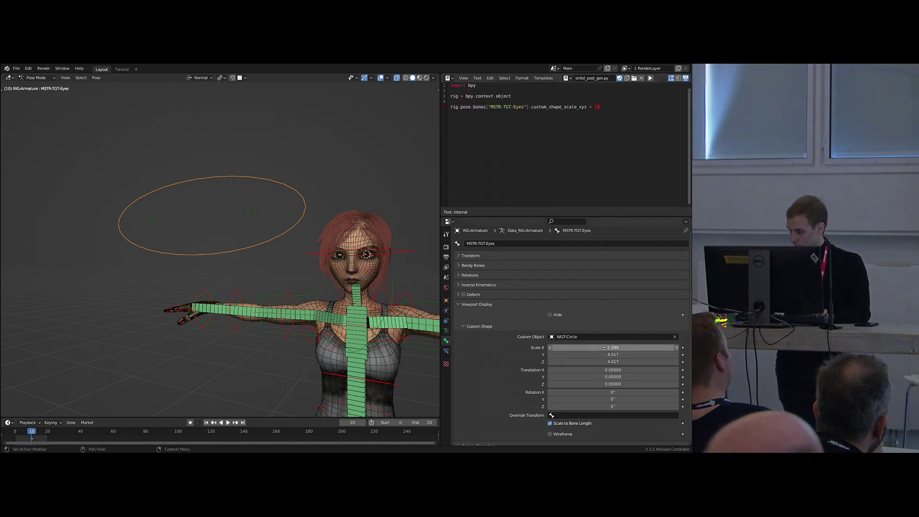
Cancel the accidental shape scale change and assign the scripted custom shape scale as [1.19816, 3.44255, 3.44255].
key(Escape)
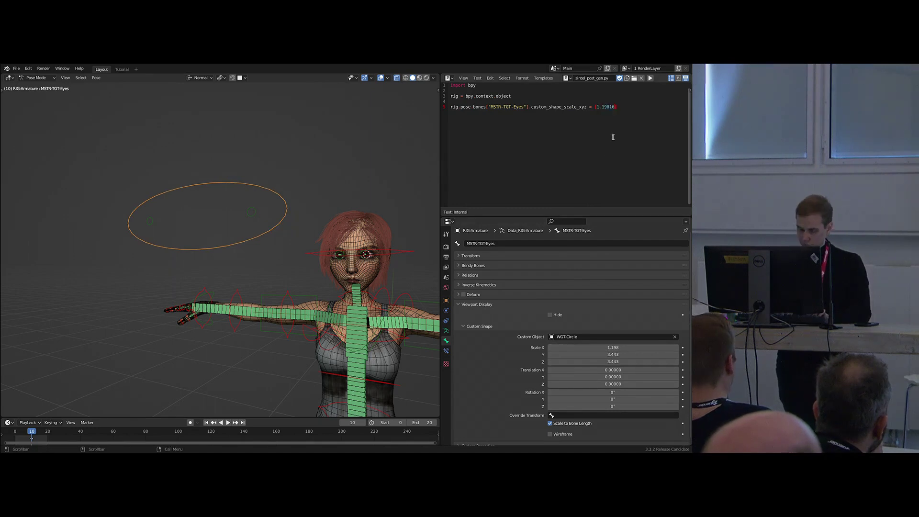
key(ctrl+c)
key(ctrl+v)
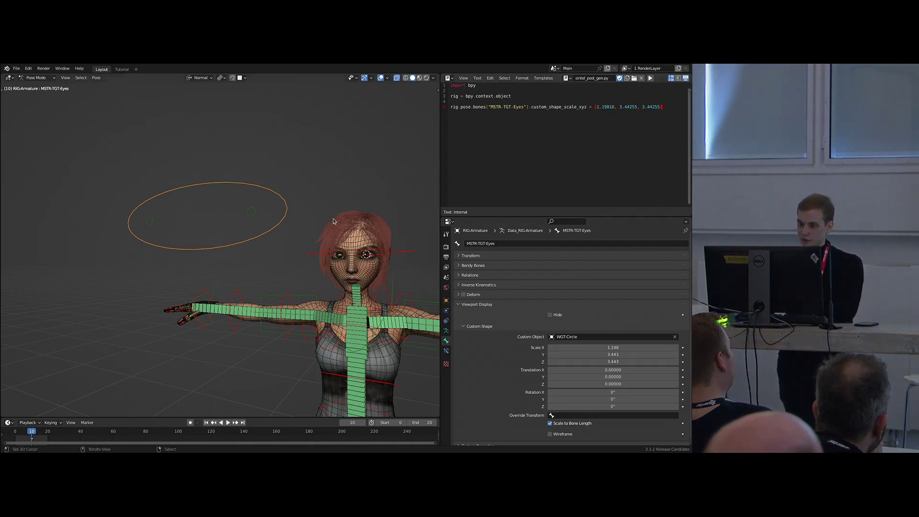
middle_drag(341, 191, 287, 227)
key(ctrl+Tab)
scroll(254, 236, down, 4)
middle_drag(270, 165, 307, 221)
key(ctrl+Tab)
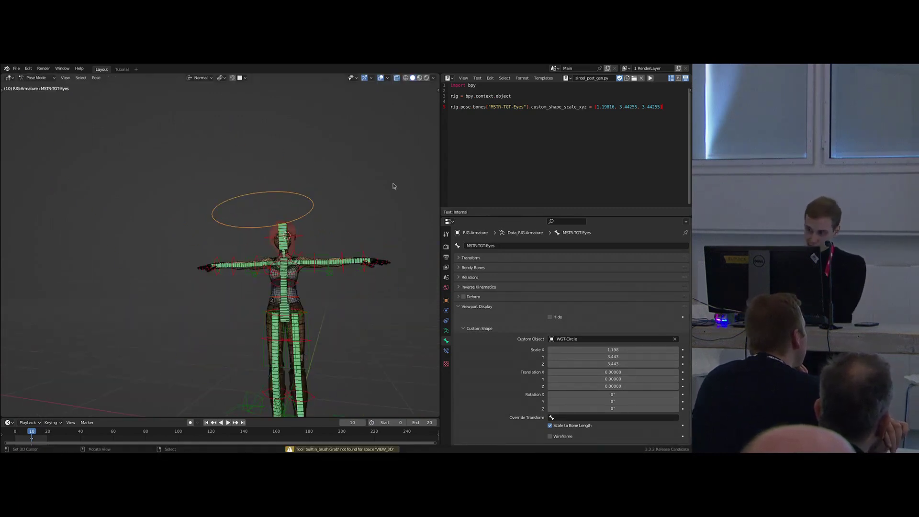
middle_drag(331, 225, 273, 206)
Toggle to the metarig and collapse the Viewport Display settings of the Eye.R bone.
key(shift+t)
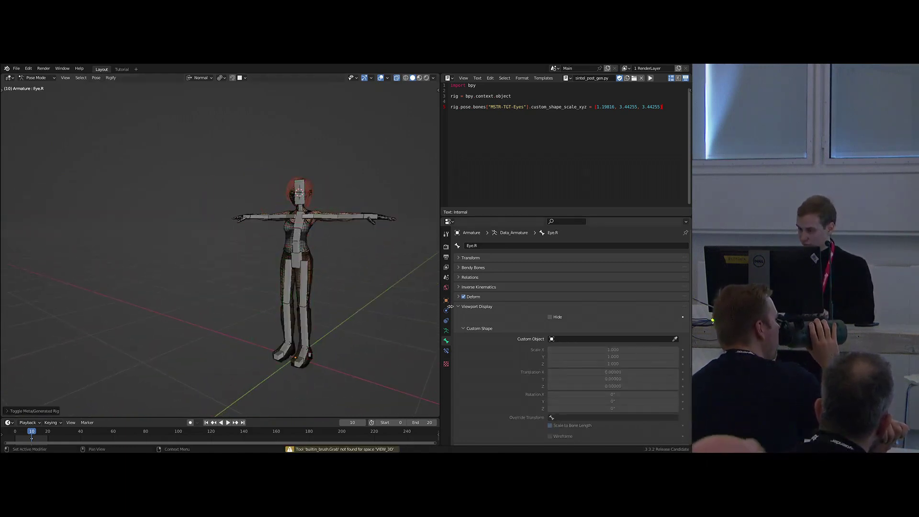
click(476, 306)
scroll(297, 230, up, 1)
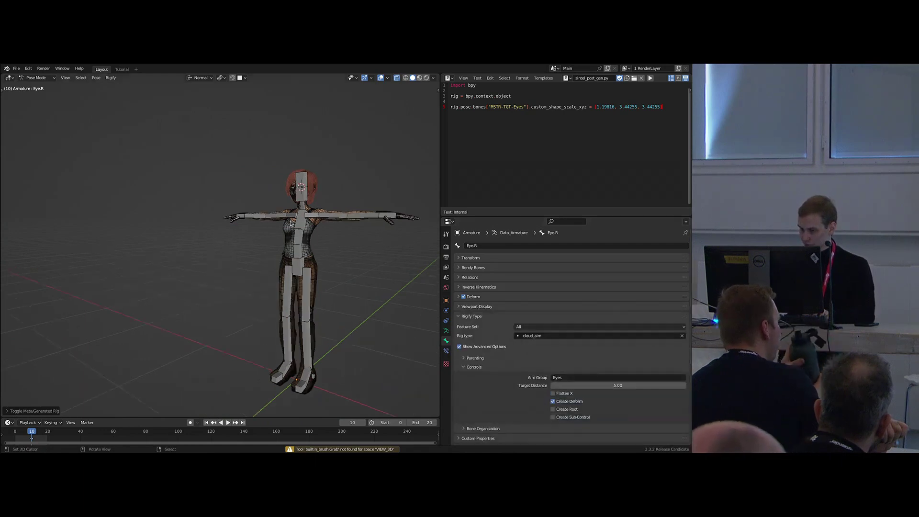
Add a new bone to the metarig at the 3D cursor in Edit Mode and name it MSTR-TGT-Eyes.
key(ctrl+Tab)
click(323, 234)
key(shift+a)
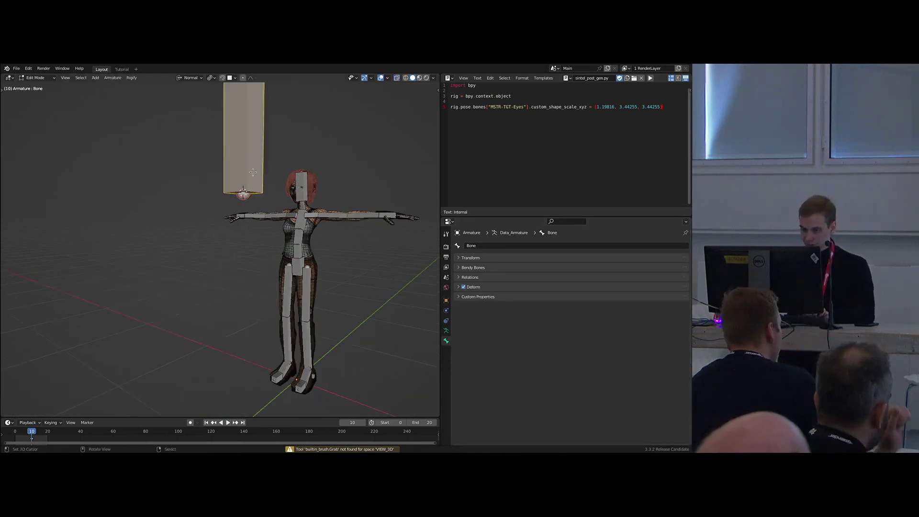
key(F2)
key(ctrl+v)
key(Escape)
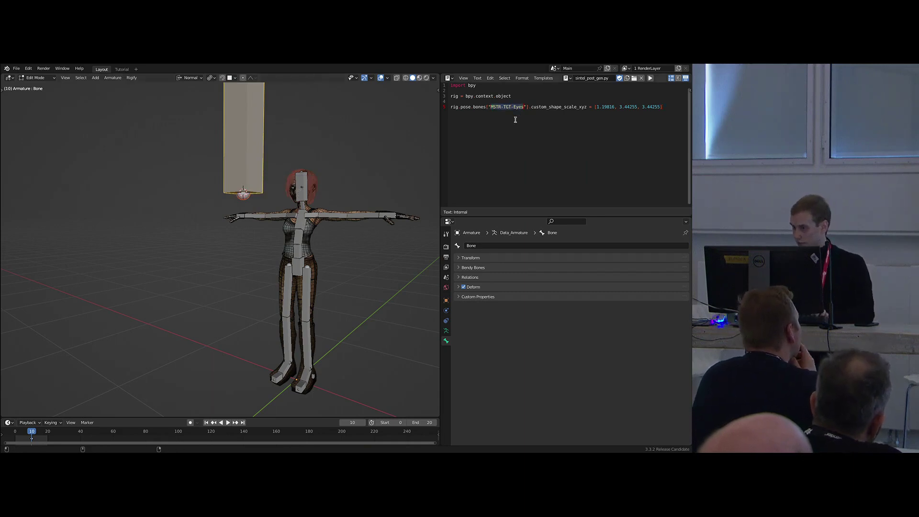
key(ctrl+c)
middle_drag(373, 178, 365, 189)
key(F2)
key(ctrl+v)
key(Return)
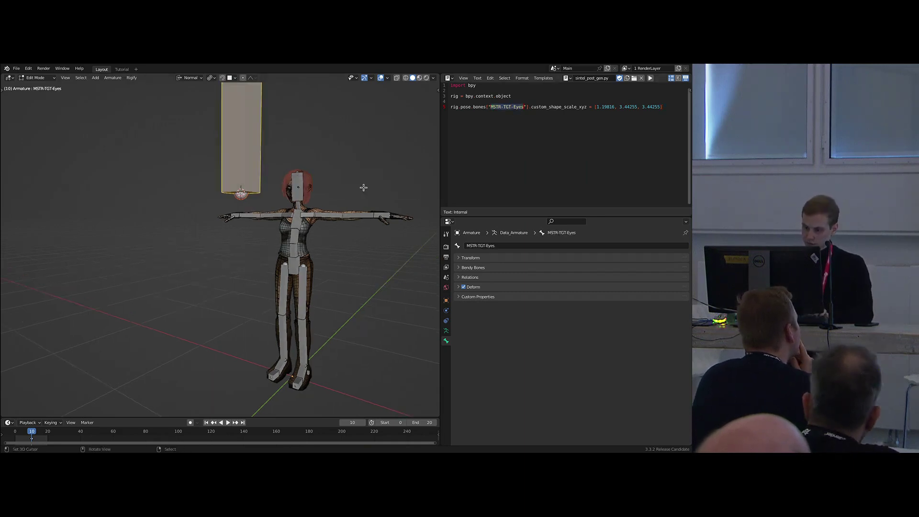
Assign the cloud_tweak rig type to the MSTR-TGT-Eyes bone in Pose Mode and review its tweak options.
key(ctrl+Tab)
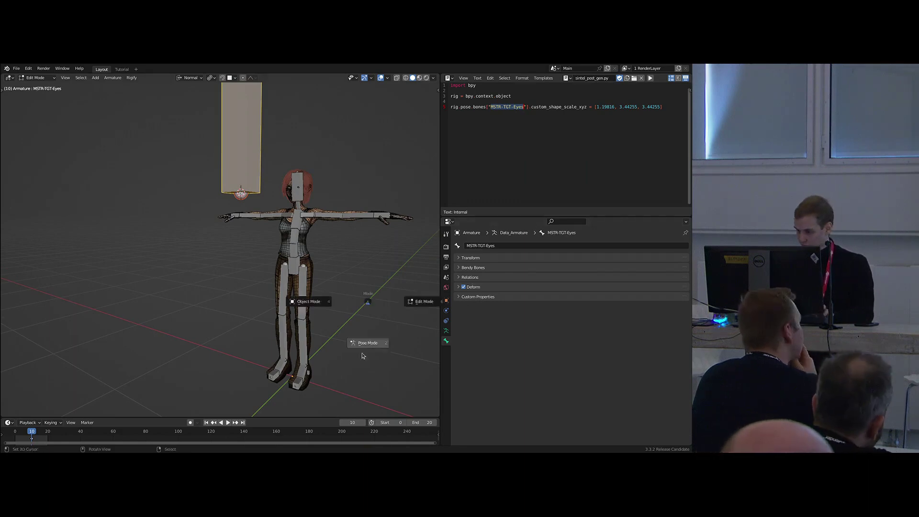
click(365, 342)
click(520, 335)
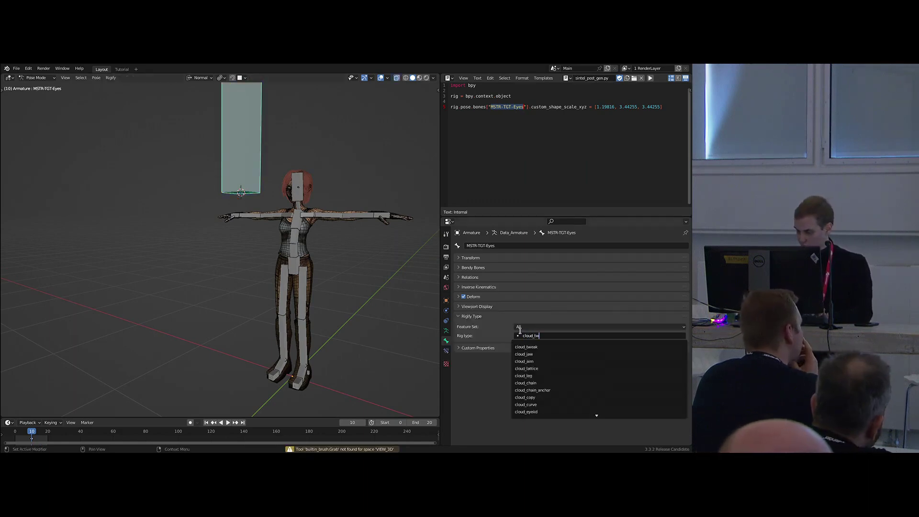
text(cloud_tw)
key(Return)
scroll(503, 350, down, 1)
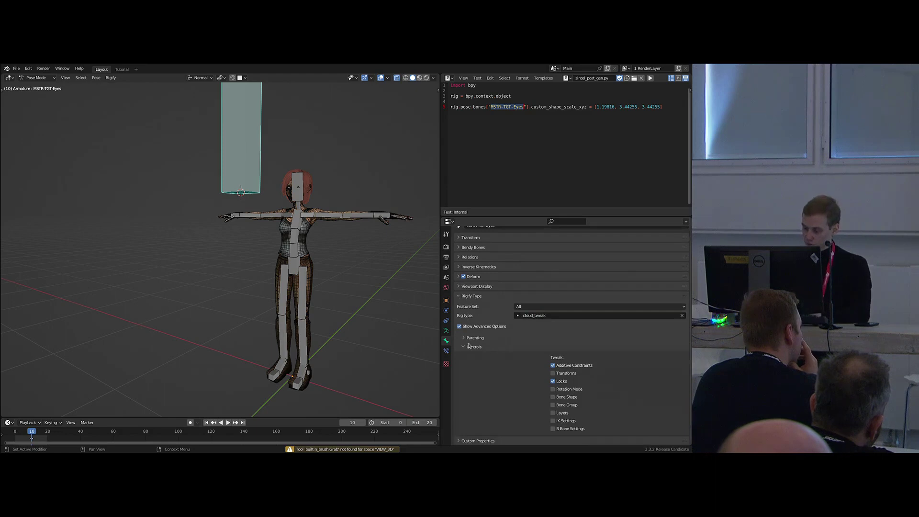
scroll(344, 268, down, 2)
middle_drag(345, 267, 318, 227)
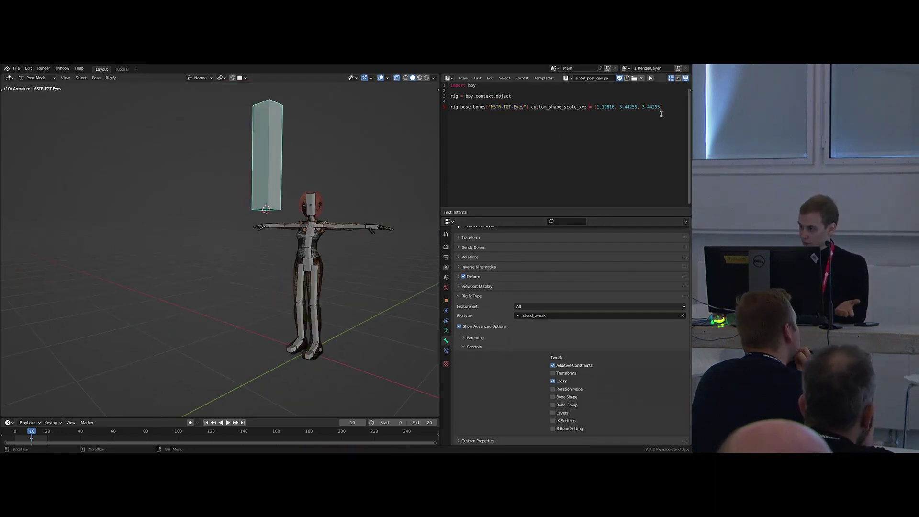
middle_drag(376, 224, 341, 225)
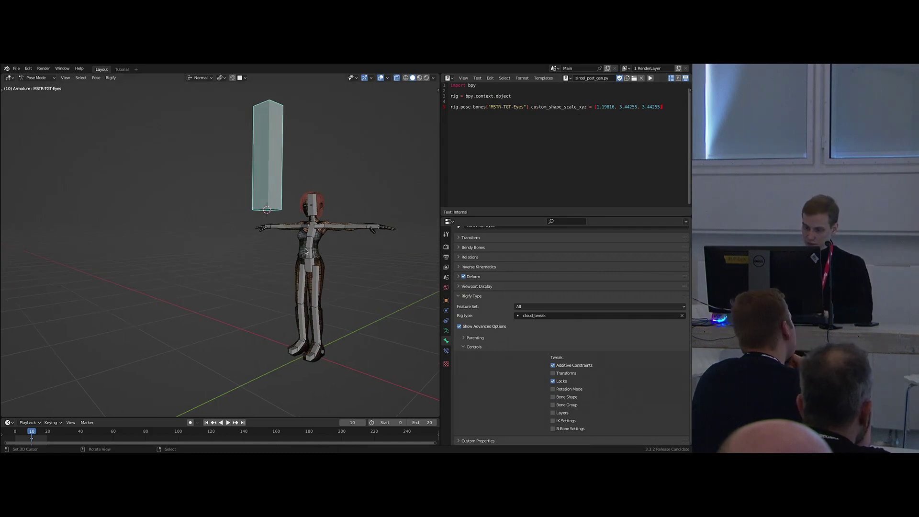
Delete the added MSTR-TGT-Eyes bone from the metarig in Edit Mode and return to Pose Mode.
key(ctrl+Tab)
click(346, 204)
key(x)
click(348, 205)
key(Tab)
Reset the 3D cursor to the world origin and frame the whole character.
key(shift+c)
middle_drag(235, 226, 307, 236)
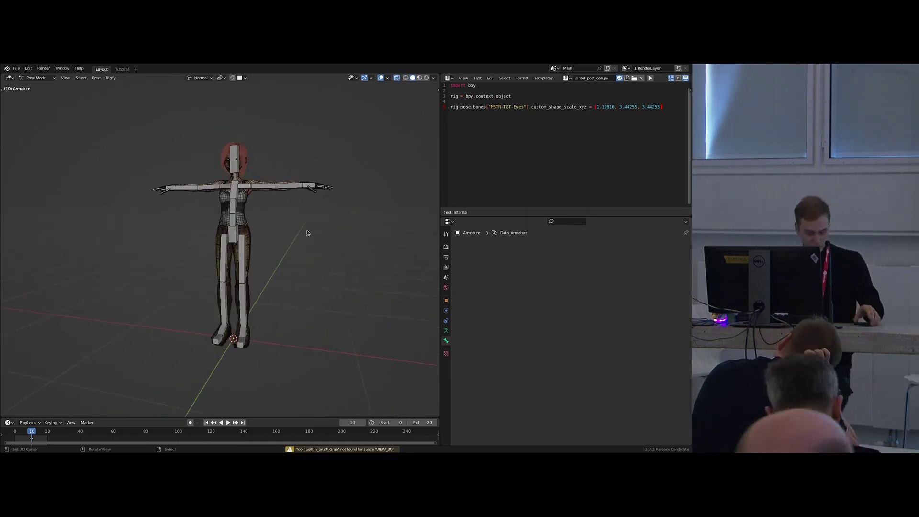
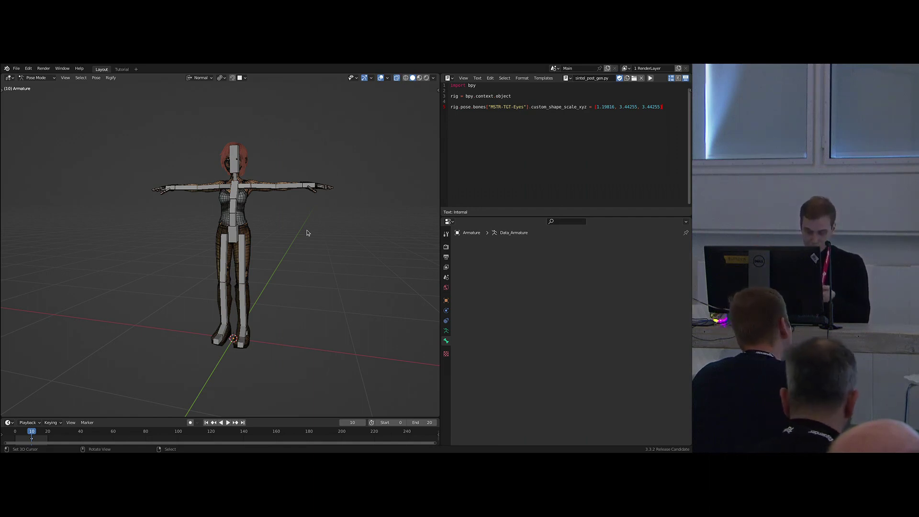
Replace the script editor with the Outliner, enter Edit Mode on the metarig and select the Head bone in side view.
middle_drag(291, 234, 281, 208)
key(shift+F9)
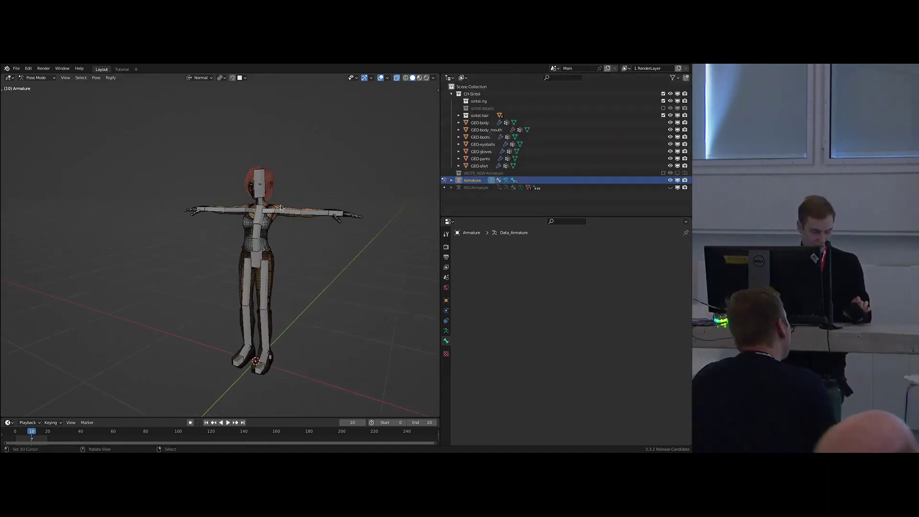
middle_drag(283, 206, 172, 203)
scroll(277, 201, up, 3)
key(shift+t)
scroll(272, 203, up, 4)
key(h)
key(Tab)
key(shift+t)
right_click(255, 191)
middle_drag(255, 191, 277, 204)
scroll(239, 205, up, 2)
key(KP_3)
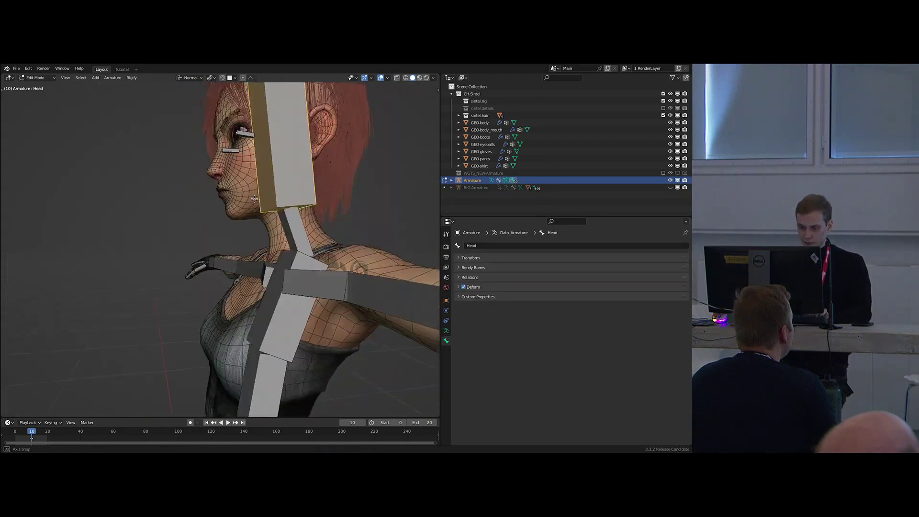
Duplicate the Head bone to the front of the chin, then reduce its length and display thickness.
scroll(256, 201, up, 4)
key(grave)
click(193, 223)
scroll(277, 195, up, 5)
key(shift+d)
click(95, 227)
key(s)
click(309, 250)
key(ctrl+alt+s)
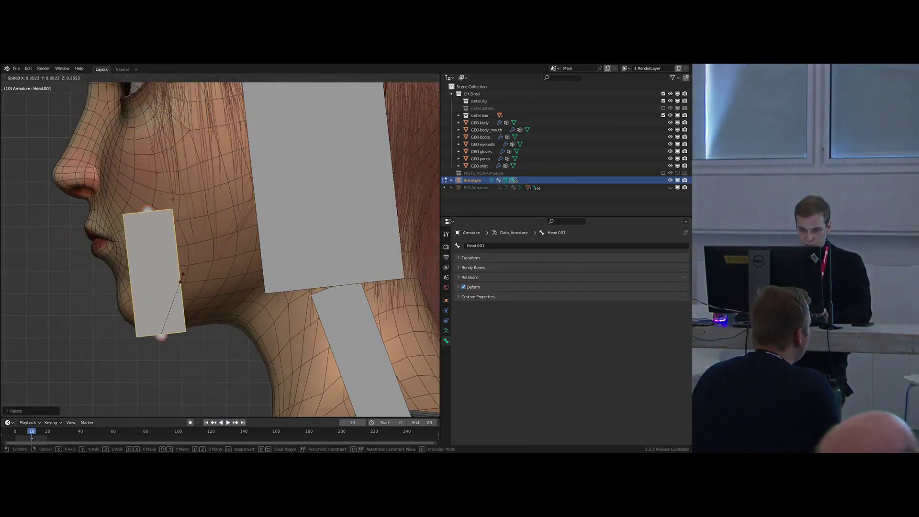
click(279, 267)
Rotate the small duplicated bone to nearly horizontal and move it onto the cheek beside the jaw.
key(r)
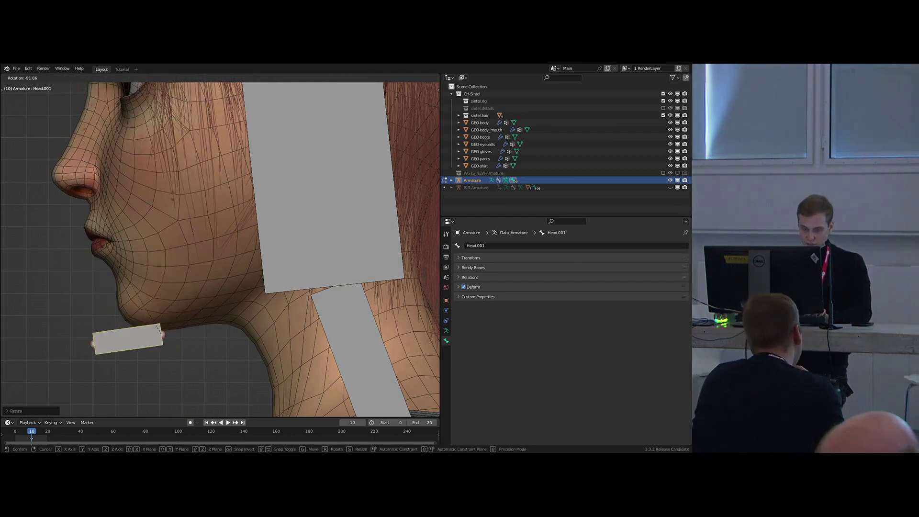
click(171, 343)
shift+middle_drag(171, 344, 199, 340)
key(g)
click(310, 228)
Hide the original Head bone and reselect the duplicated bone, Head.001.
right_click(310, 228)
key(h)
right_click(267, 217)
scroll(267, 217, down, 2)
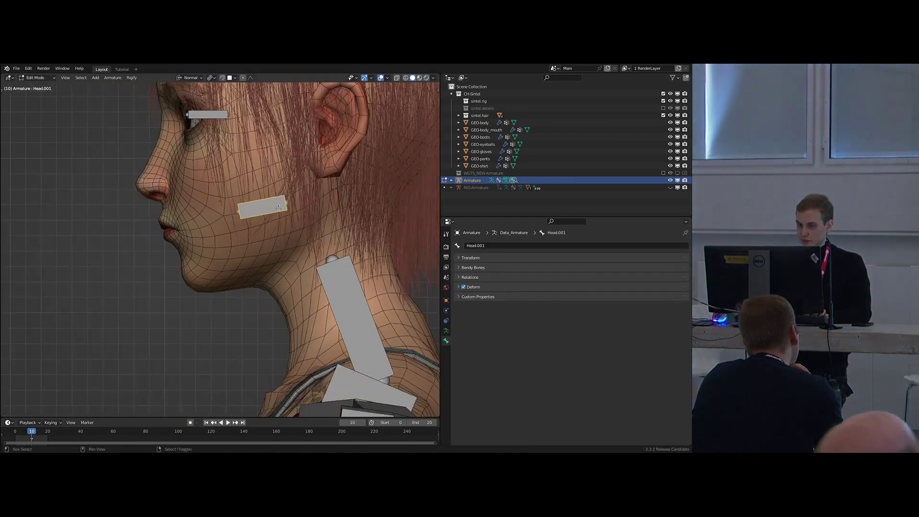
Move, rotate and scale up Head.001 so it runs diagonally from below the ear towards the chin.
shift+middle_drag(268, 216, 246, 236)
key(g)
click(286, 234)
key(r)
click(257, 254)
key(s)
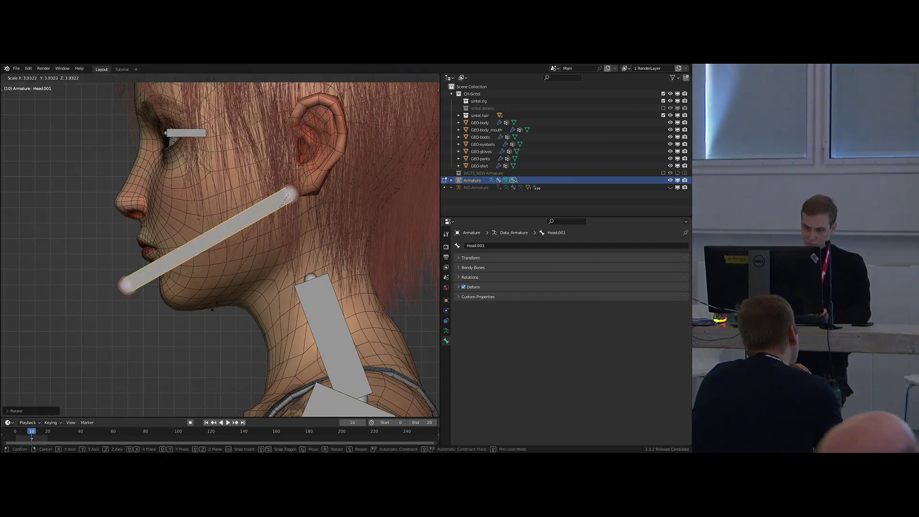
click(238, 289)
Examine the new jaw bone's placement against the face, neck and spine bones from several angles.
middle_drag(238, 289, 277, 221)
scroll(301, 306, down, 7)
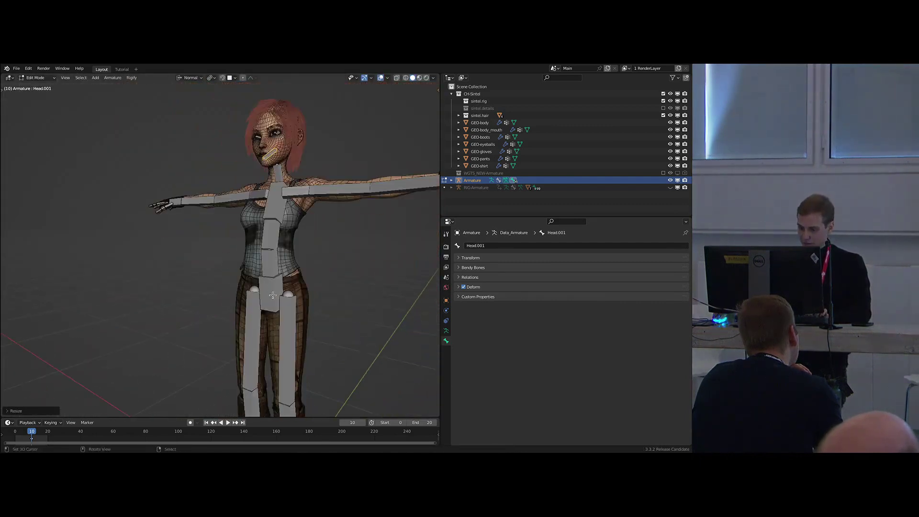
right_click(267, 296)
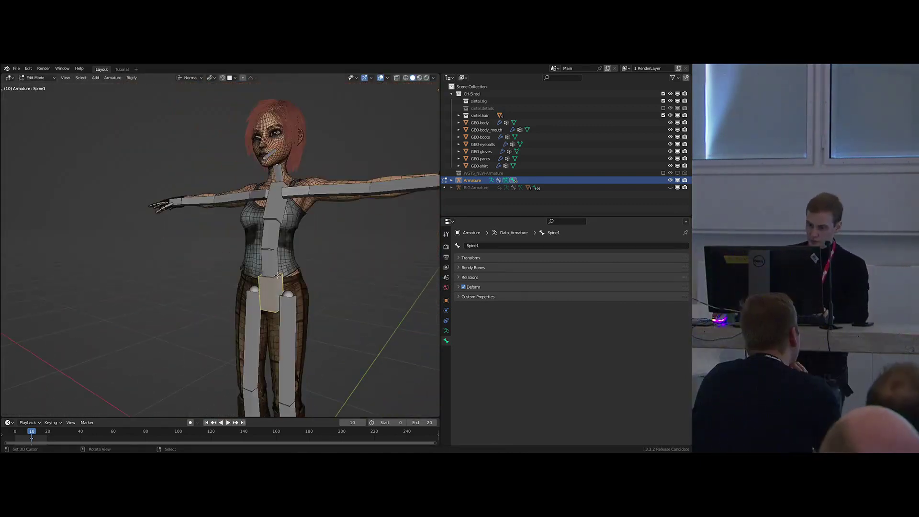
shift+middle_drag(289, 230, 254, 264)
scroll(296, 254, up, 2)
shift+middle_drag(297, 151, 253, 207)
scroll(291, 187, up, 3)
scroll(292, 187, up, 3)
scroll(259, 201, down, 3)
scroll(259, 196, up, 3)
right_click(276, 189)
scroll(226, 196, down, 4)
scroll(271, 184, up, 3)
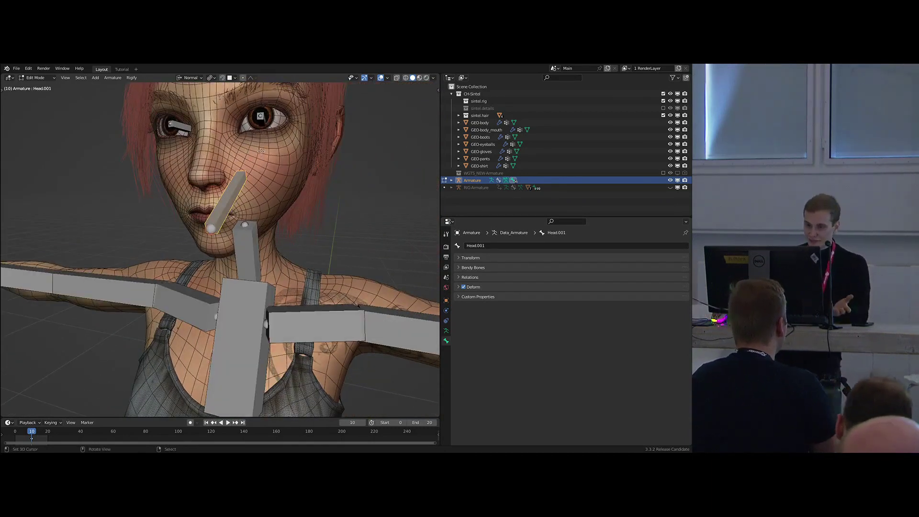
scroll(261, 151, down, 2)
middle_drag(261, 151, 267, 170)
scroll(258, 175, up, 2)
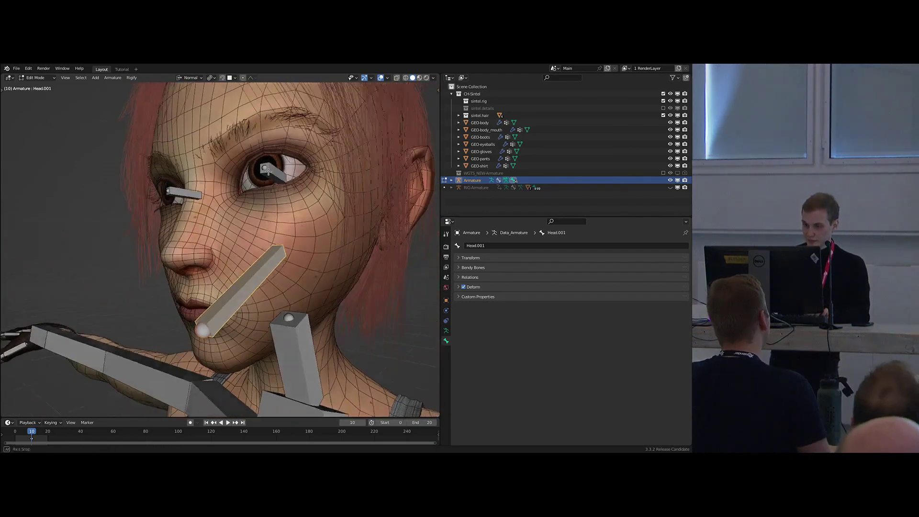
scroll(268, 171, down, 2)
shift+middle_drag(268, 249, 299, 208)
middle_drag(296, 227, 259, 218)
Rescale and reposition Head.001 in side view so it follows the jawline from the ear to the chin.
key(KP_3)
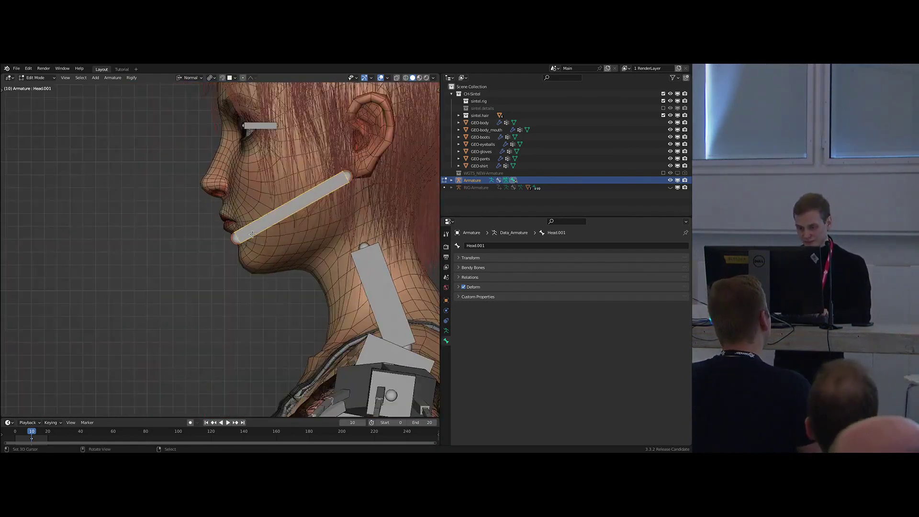
scroll(252, 234, up, 1)
key(s)
click(286, 225)
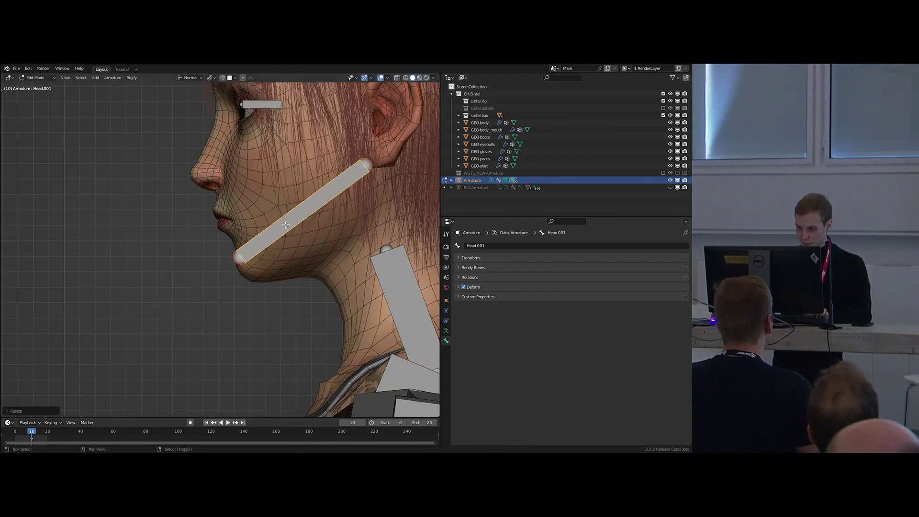
scroll(285, 225, up, 2)
key(g)
click(298, 228)
Switch to Firefox and open the Phil, Rex and Victoria rig pages from the Blender Studio character library.
key(alt+Tab)
click(130, 84)
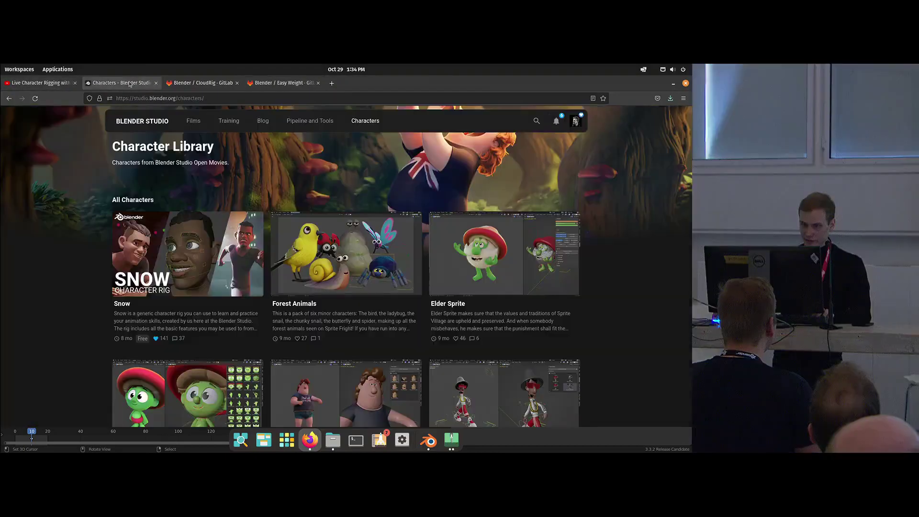
scroll(172, 256, down, 3)
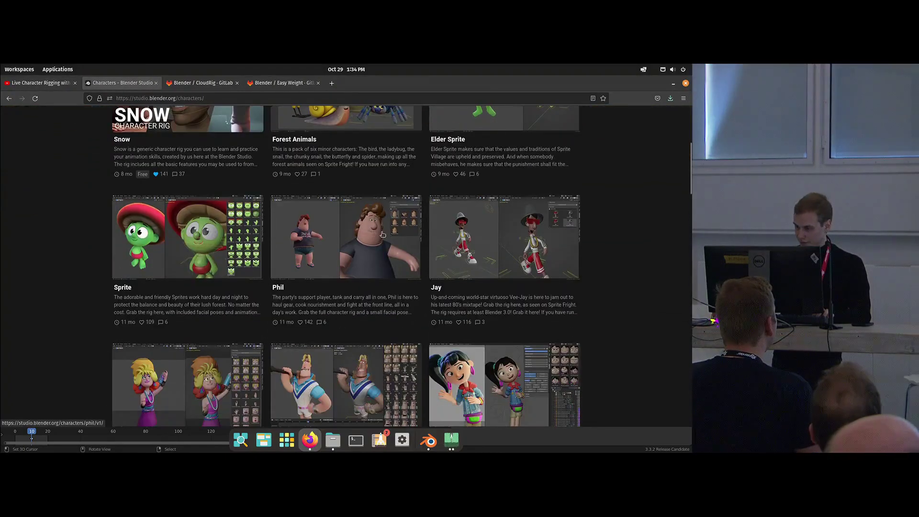
scroll(373, 175, down, 2)
middle_click(346, 290)
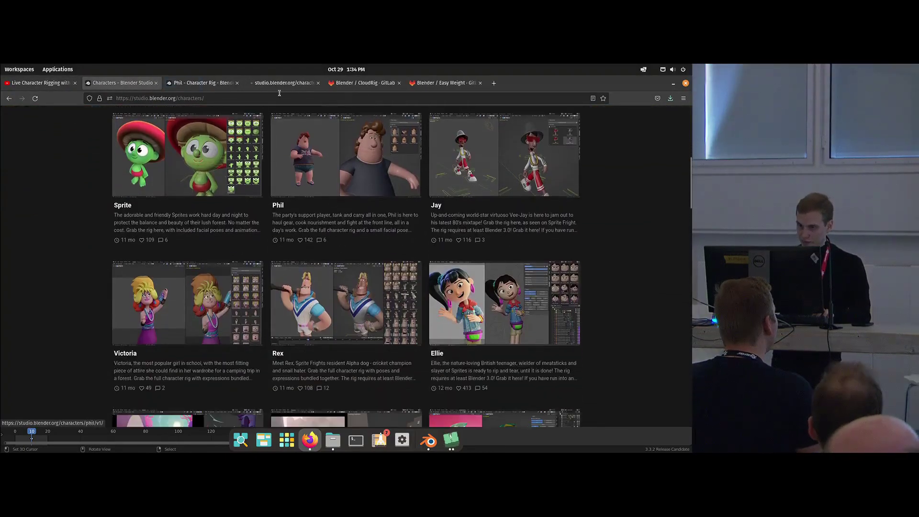
click(205, 86)
key(ctrl+Tab)
key(ctrl+shift+Tab)
key(ctrl+shift+Tab)
middle_click(226, 314)
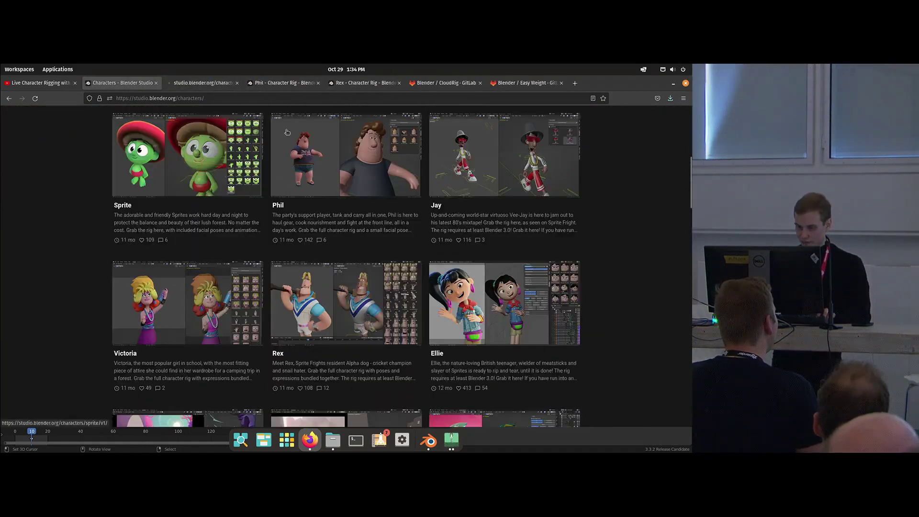
Look over the opened character rig pages, including Rex, and switch back to Blender.
key(ctrl+Tab)
click(349, 85)
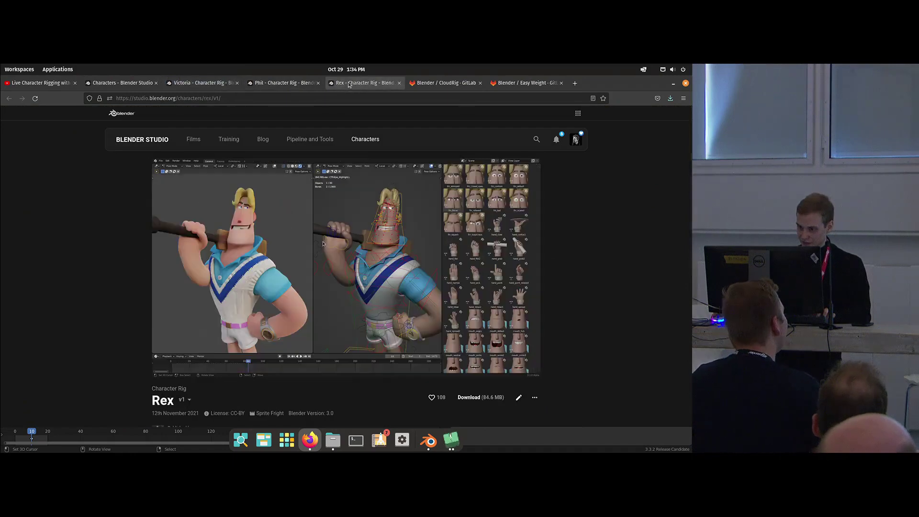
key(ctrl+shift+Tab)
key(ctrl+shift+Tab)
key(alt+Tab)
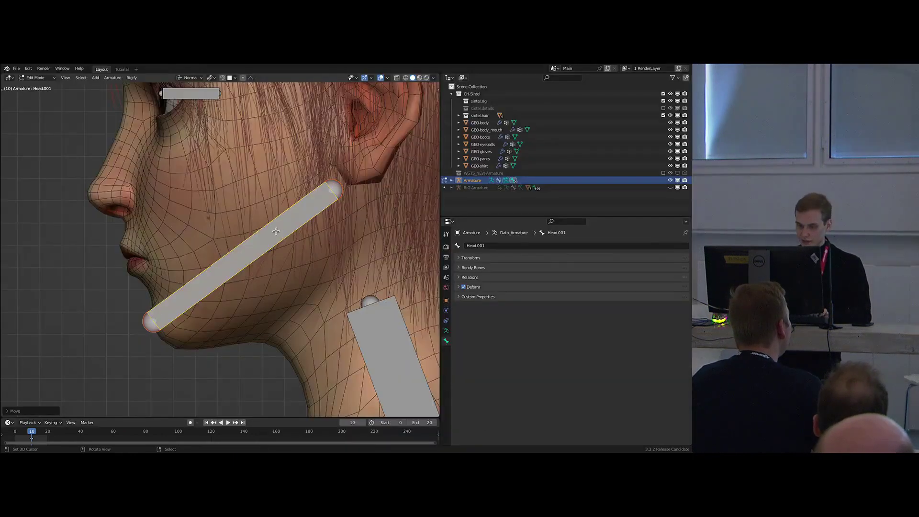
Fine-tune the position and length of Head.001 along the jaw in side view, and return to Pose Mode.
key(KP_3)
shift+middle_drag(222, 262, 248, 256)
key(g)
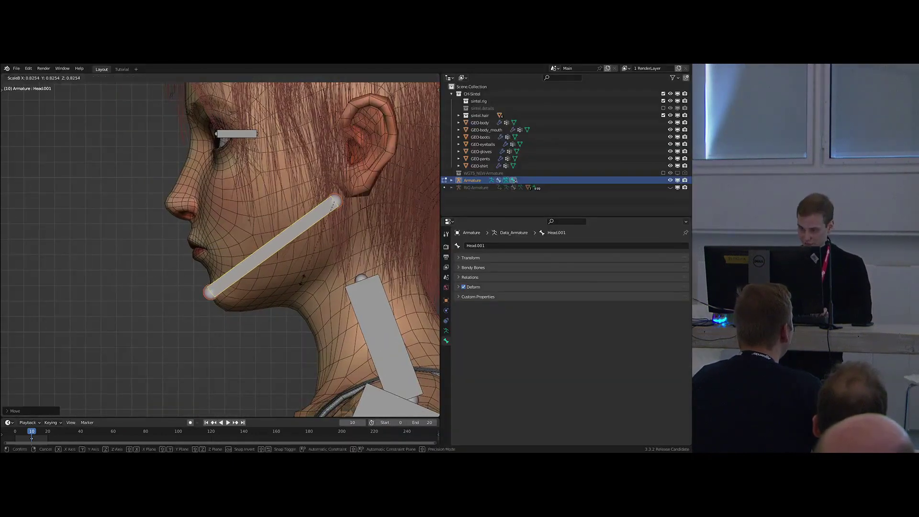
click(248, 254)
key(Tab)
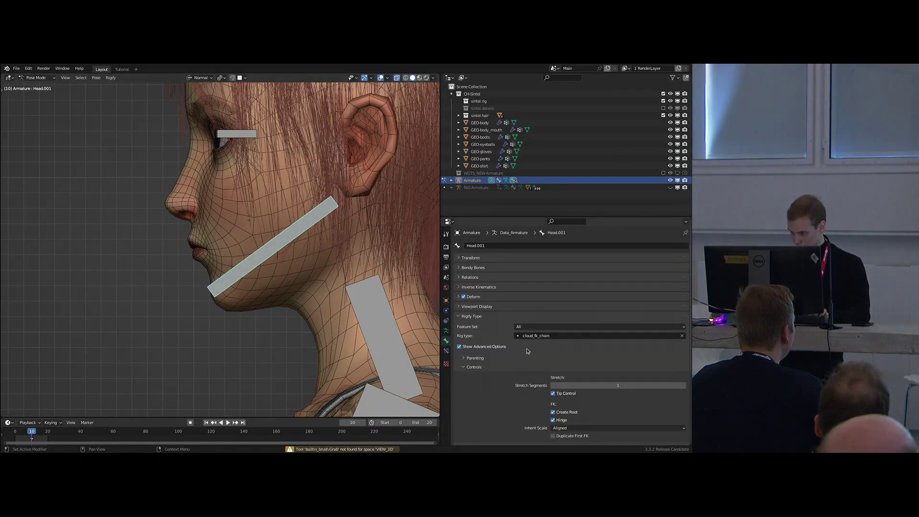
Set the Rigify type of Head.001 to cloud_copy.
click(546, 335)
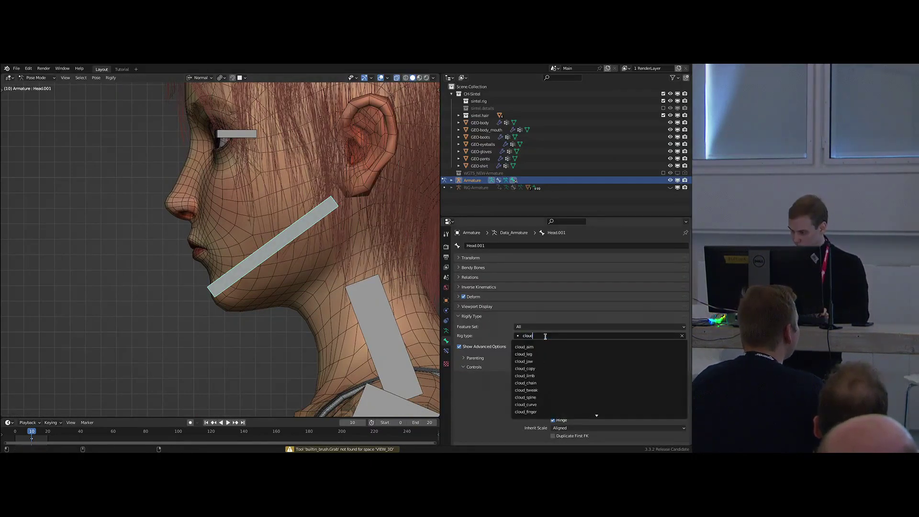
text(cloud_jaw)
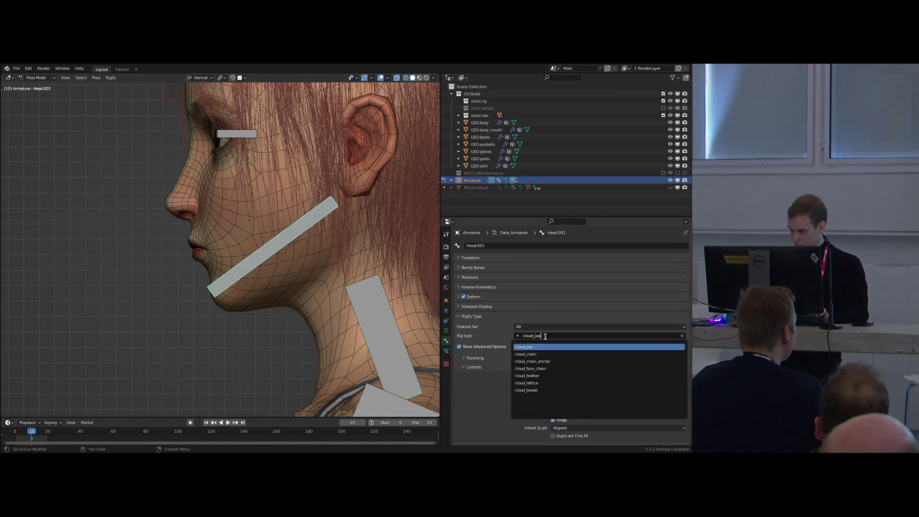
key(BackSpace)
key(BackSpace)
key(BackSpace)
text(cop)
key(Return)
Bring up the Toggle Edit Widget options for the jaw bone and dismiss them without applying.
middle_drag(361, 279, 249, 260)
middle_drag(280, 229, 265, 243)
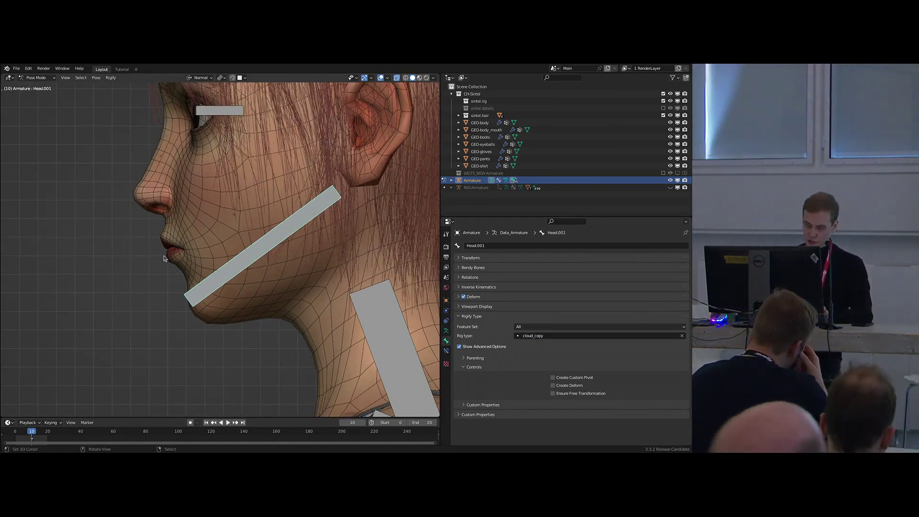
middle_drag(249, 268, 252, 286)
middle_drag(278, 255, 306, 255)
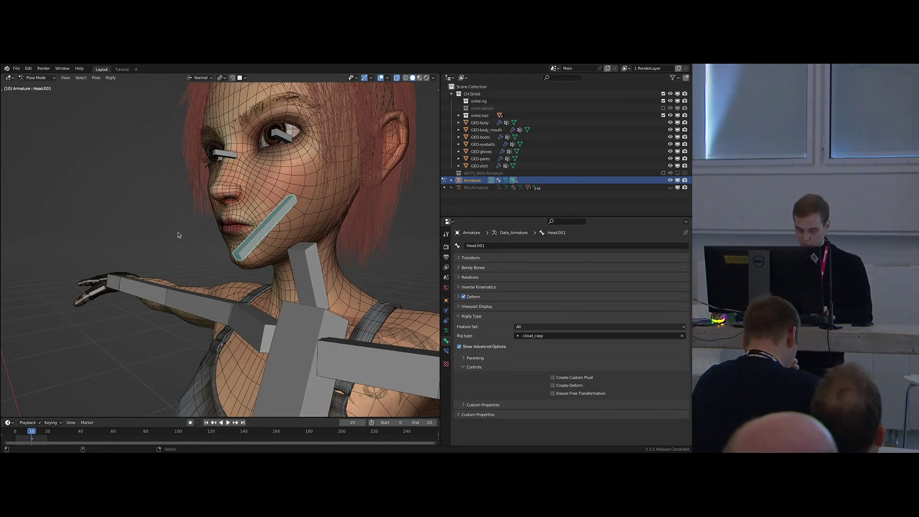
key(ctrl+alt+e)
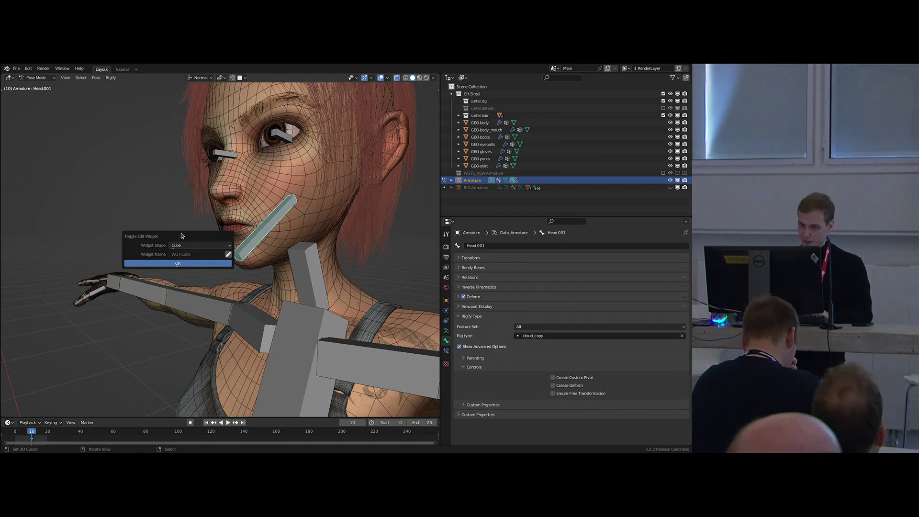
key(Escape)
Review the CloudRig hotkeys listed in the viewport sidebar and hide the sidebar again.
key(n)
key(m)
key(Escape)
click(436, 143)
click(339, 98)
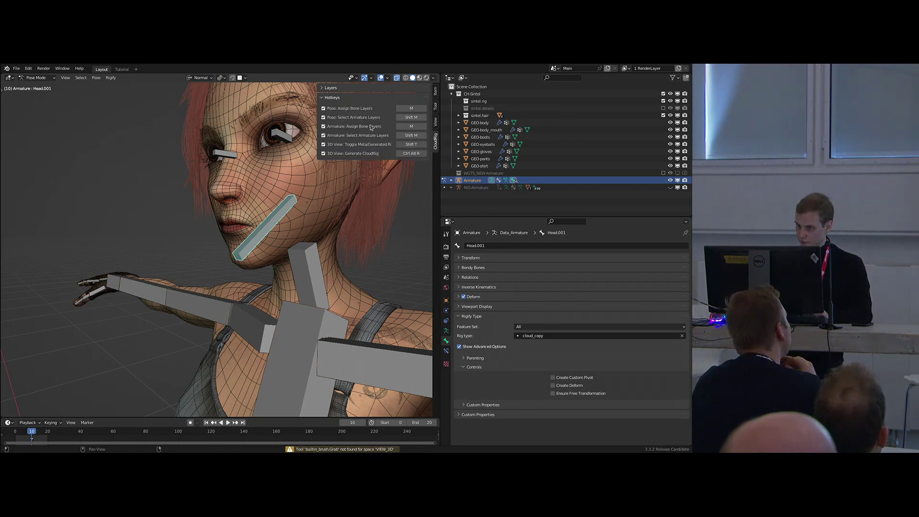
key(n)
Search the keymap preferences by key binding for "ctrl alt e" and expand the Toggle Edit Widget entry.
click(28, 68)
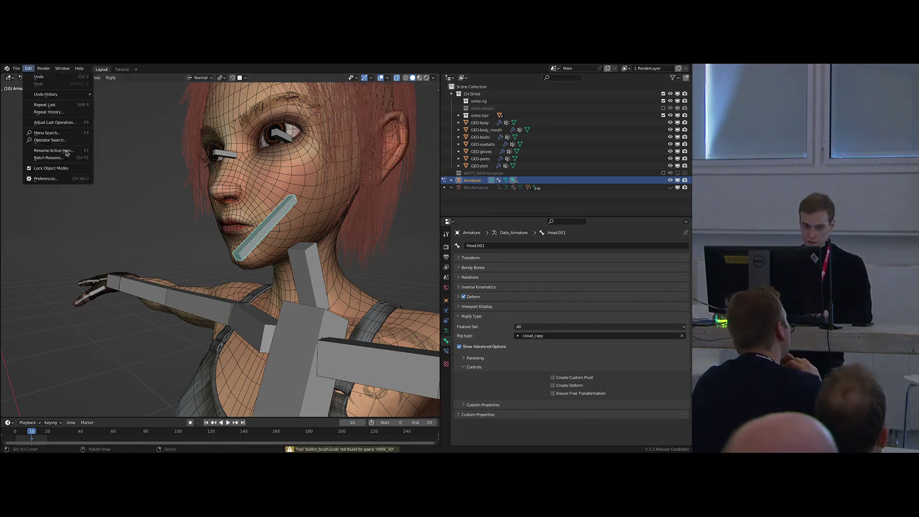
click(45, 178)
click(50, 203)
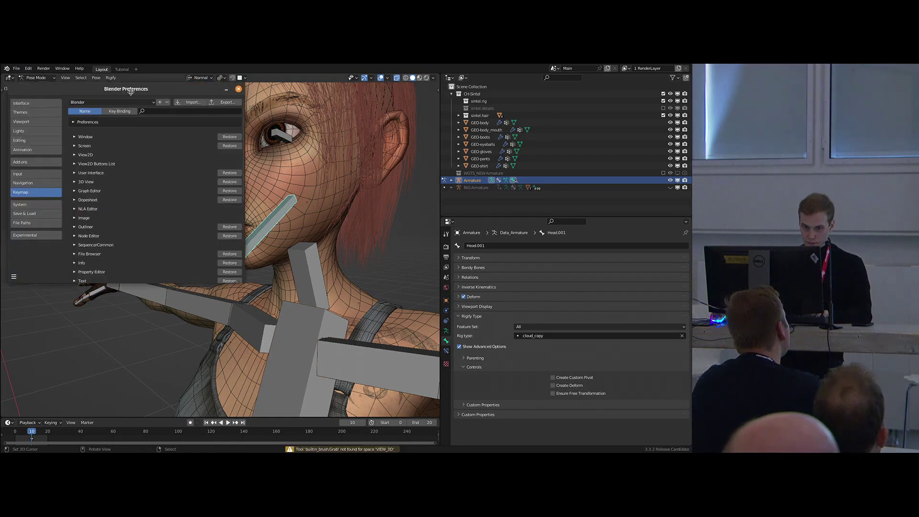
click(177, 123)
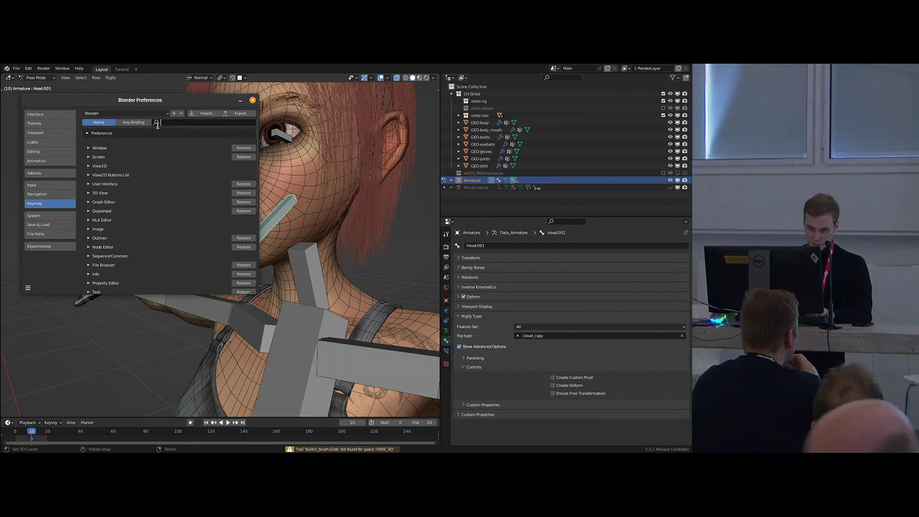
click(135, 123)
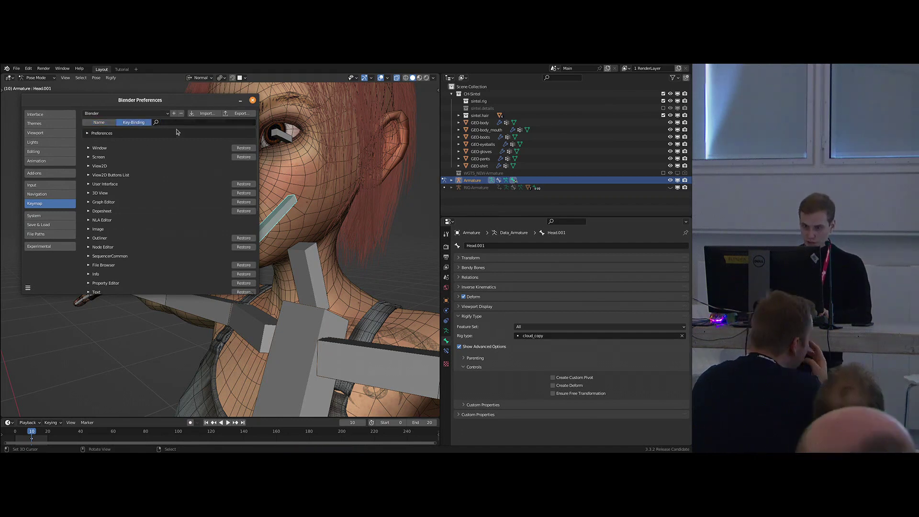
click(177, 124)
text(ctrl alt e)
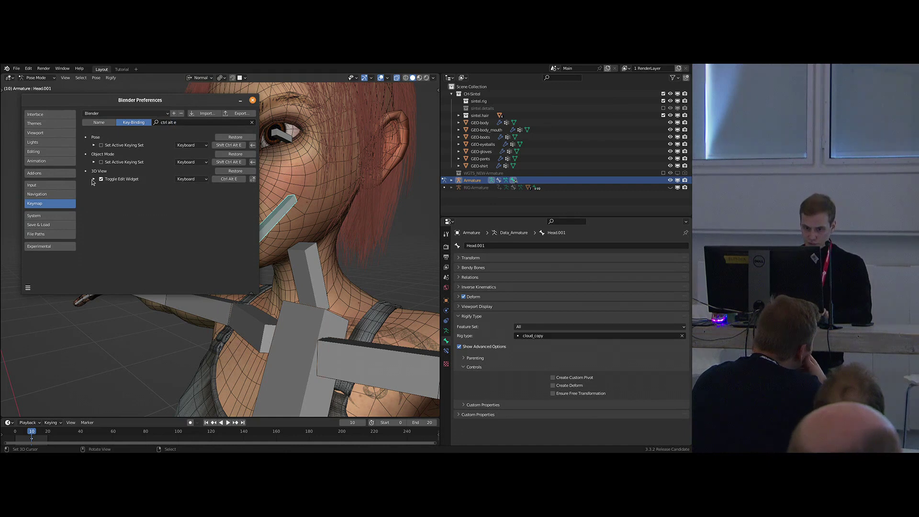
click(93, 180)
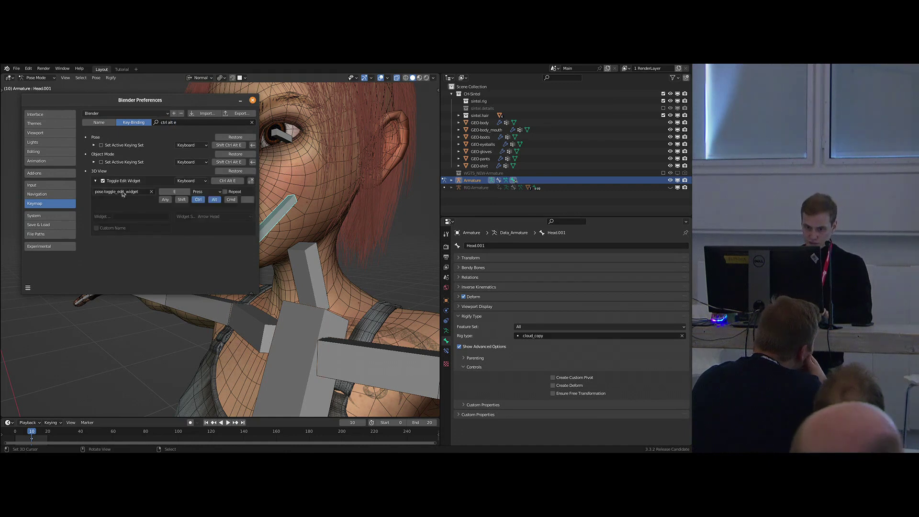
Check the operator assigned to the Toggle Edit Widget shortcut in the keymap and close the Preferences.
click(122, 192)
click(113, 190)
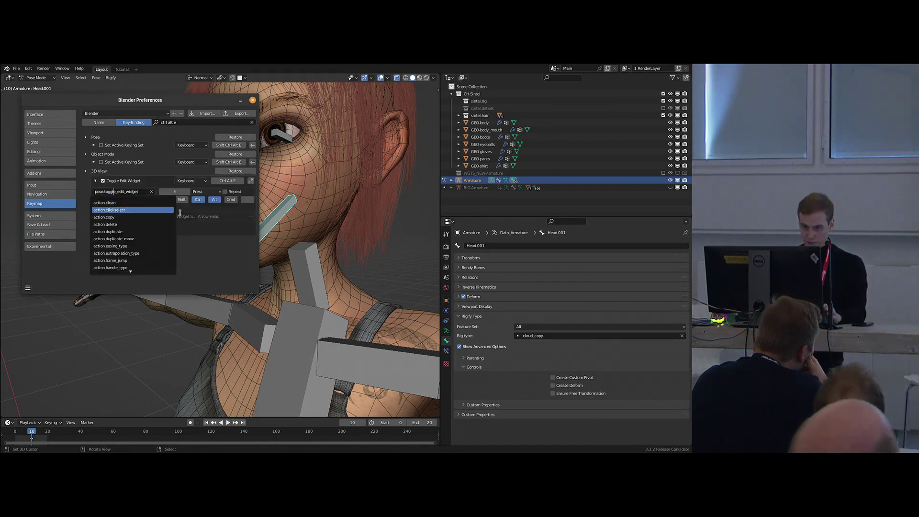
click(180, 233)
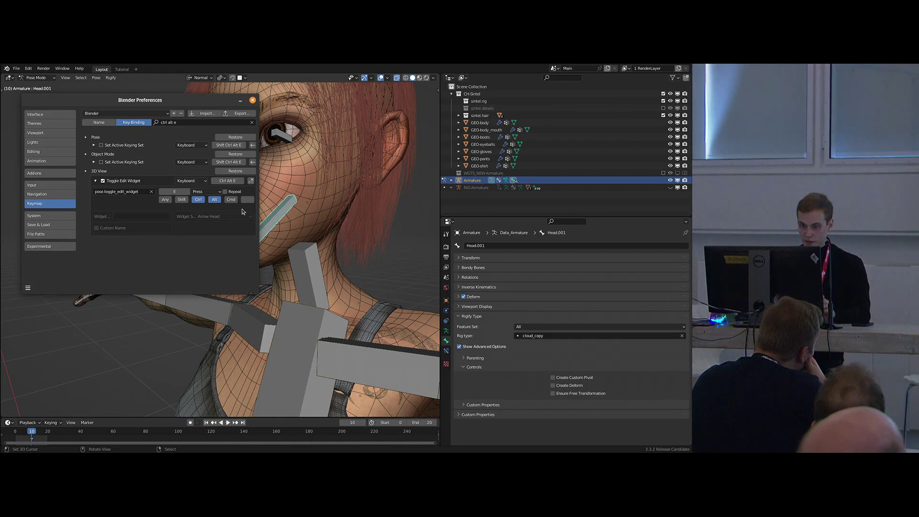
click(252, 100)
Assign the Jaw widget shape to the selected jaw bone, Head.001, with Toggle Edit Widget.
middle_drag(272, 243, 281, 233)
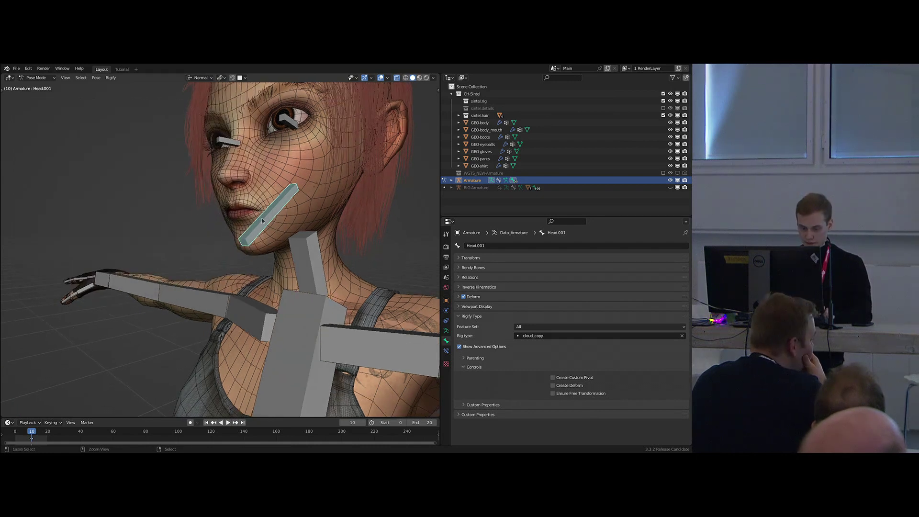
drag(266, 222, 129, 201)
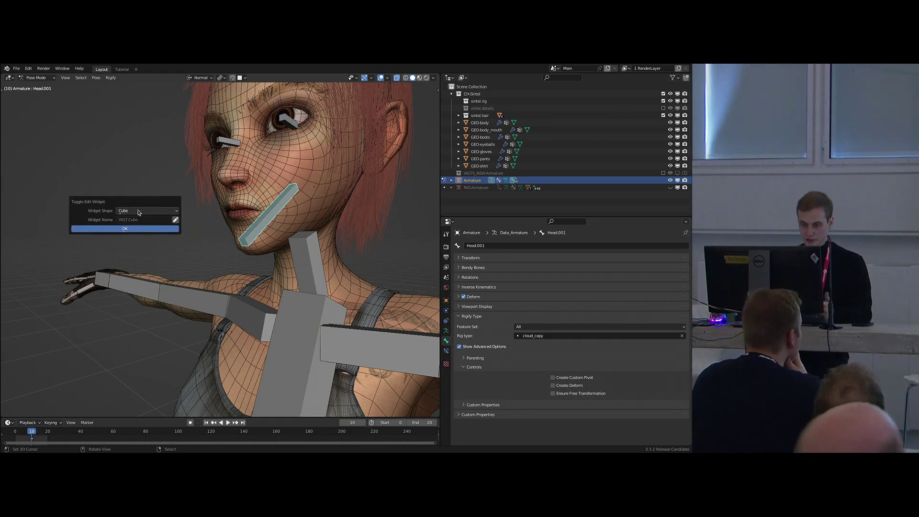
click(139, 212)
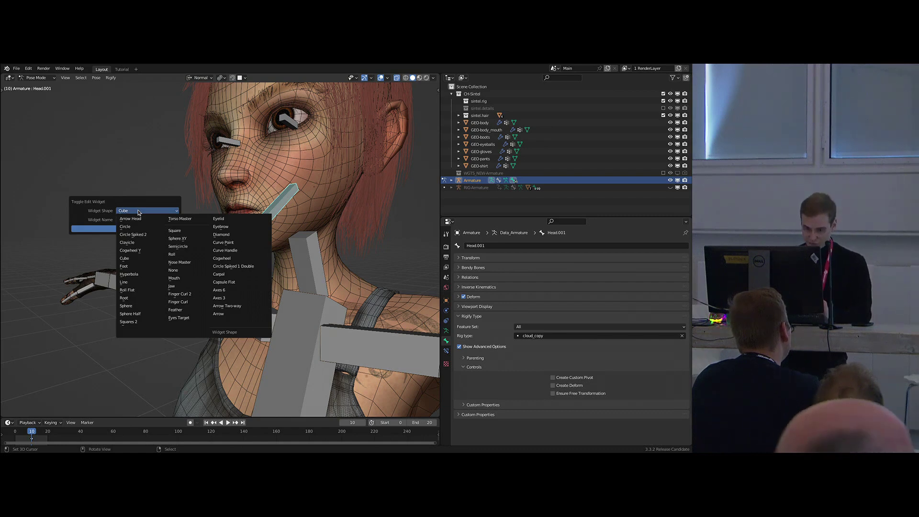
click(176, 286)
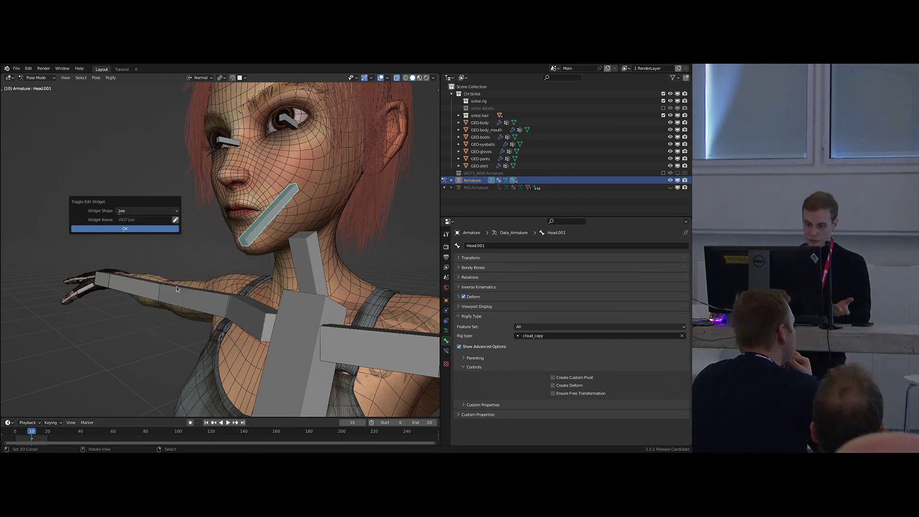
click(134, 230)
Enable Create Deform in the jaw bone's Rigify controls and regenerate the rig.
middle_drag(231, 251, 258, 248)
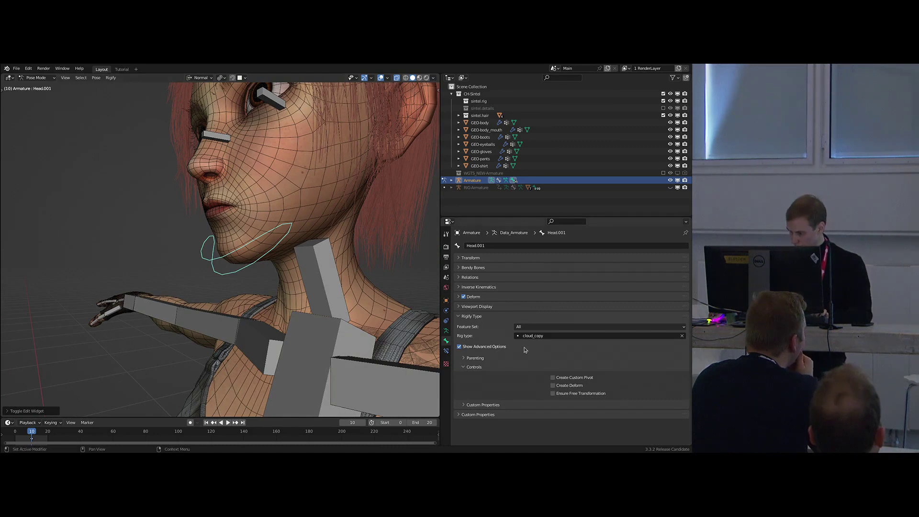
click(559, 387)
middle_drag(385, 288, 353, 283)
key(ctrl+alt+r)
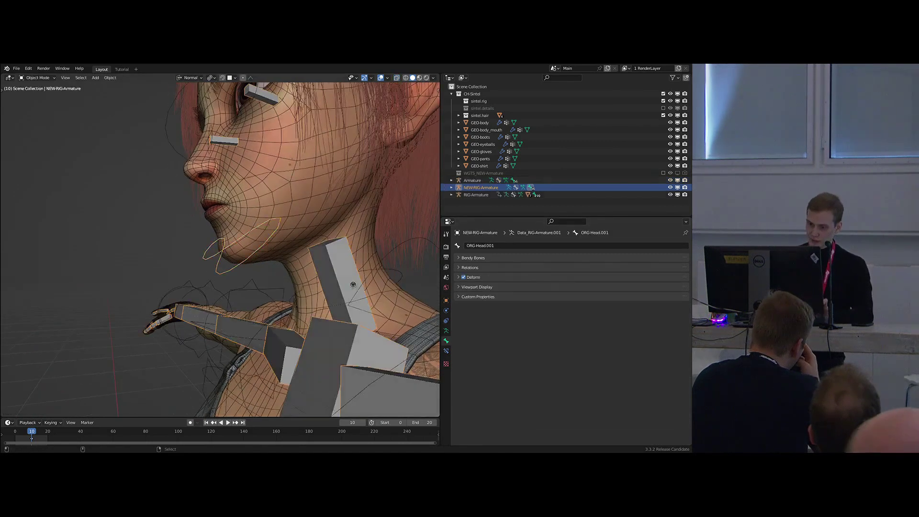
Test-rotate the jaw control on the generated rig and hide the large head bone covering the face.
middle_drag(228, 276, 268, 258)
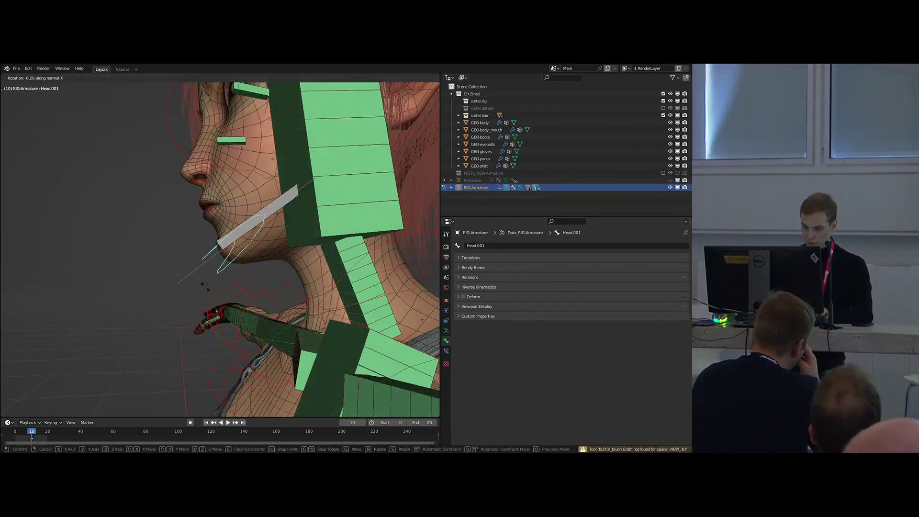
click(301, 238)
key(h)
scroll(302, 242, up, 2)
Put GEO-body into Weight Paint mode, reveal the hidden bones, select the head deform bone and hide it.
key(ctrl+Tab)
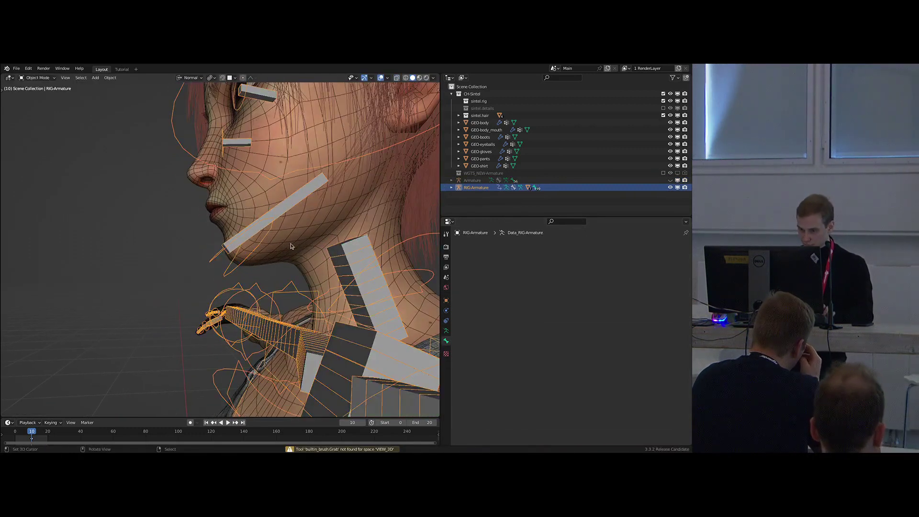
right_click(300, 243)
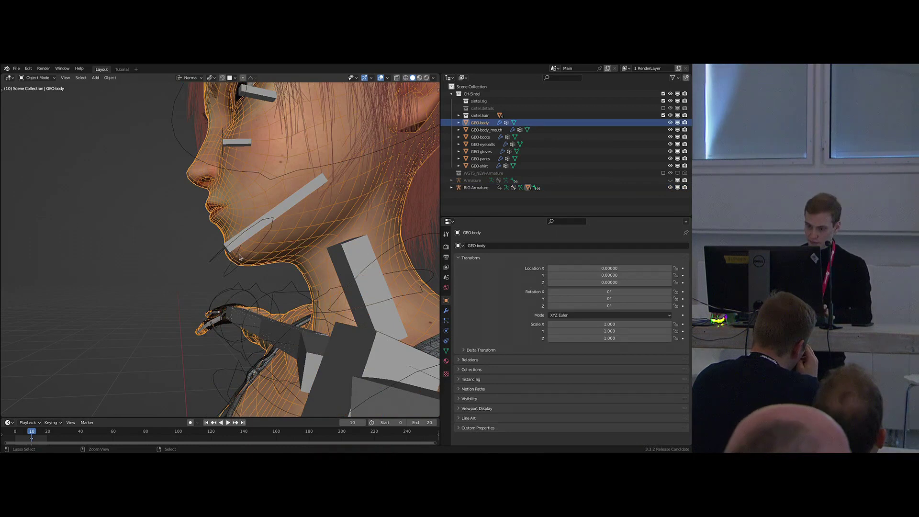
key(ctrl+Tab)
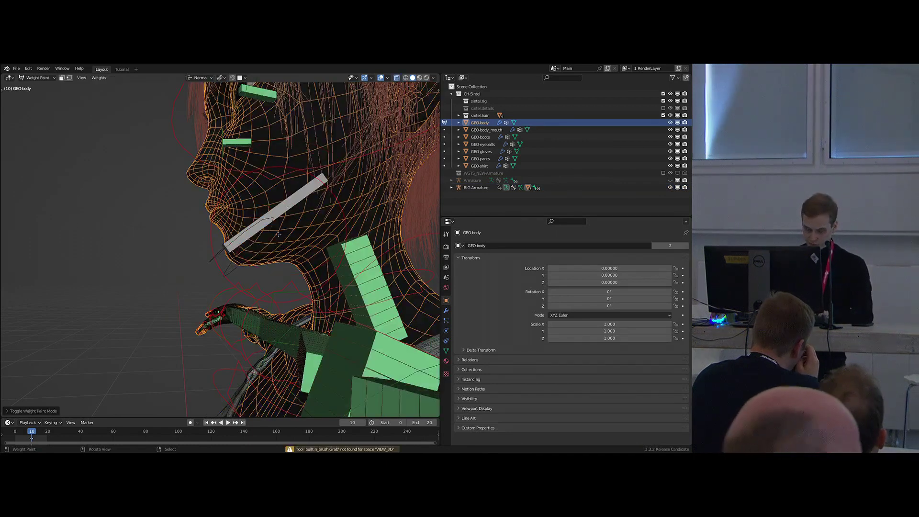
key(alt+h)
ctrl+right_click(314, 219)
key(h)
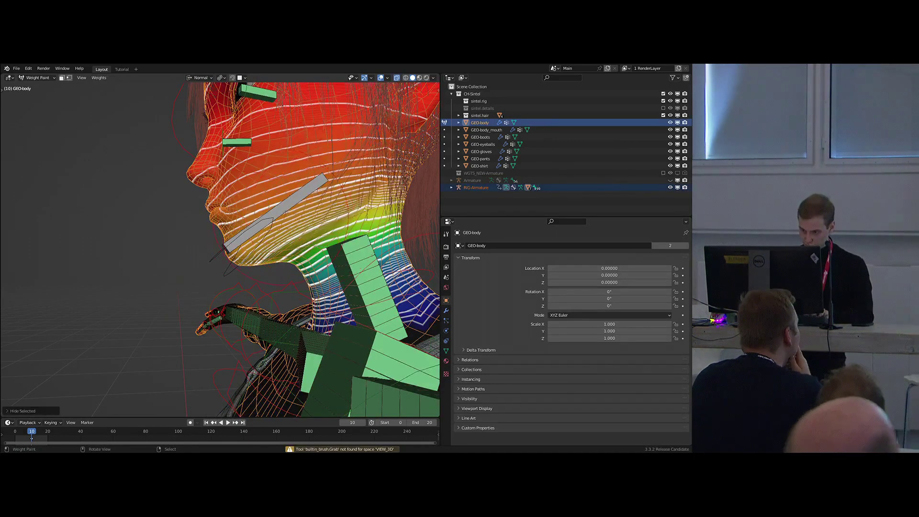
Select the jaw deform bone DEF-Head.001 for painting and test its rotation from a side view.
right_click(277, 211)
key(r)
right_click(192, 270)
key(grave)
click(271, 280)
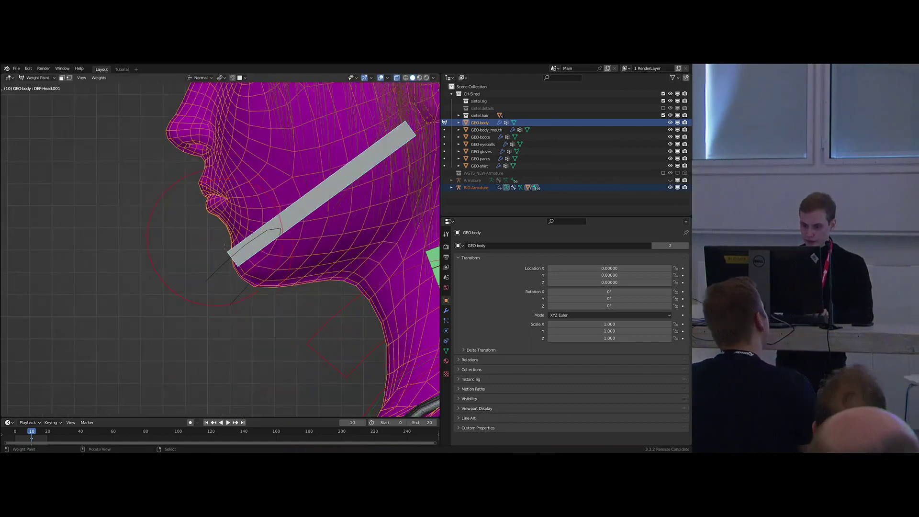
key(r)
right_click(242, 297)
In Edit Mode, grow the vertex selection from the chin six times across the lower face.
key(Tab)
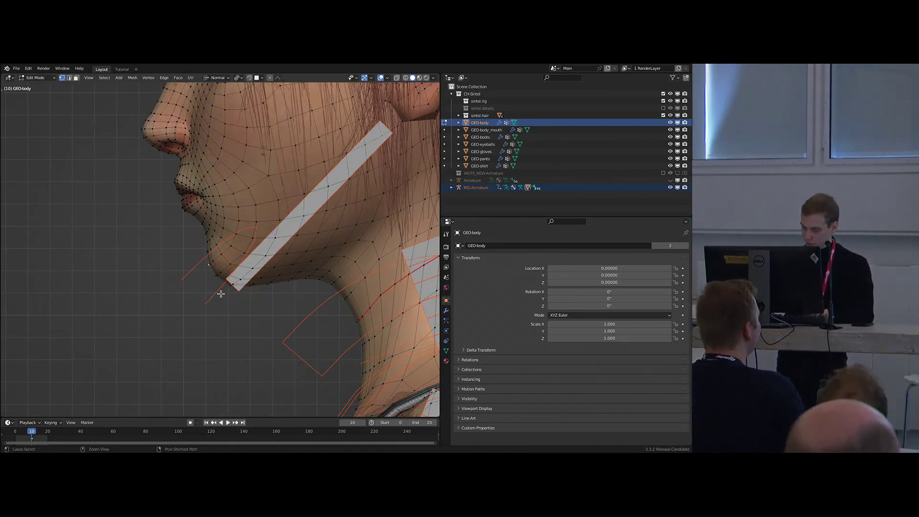
key(ctrl+KP_Add)
key(ctrl+KP_Add)
key(ctrl+KP_Add)
key(ctrl+KP_Add)
key(ctrl+KP_Add)
key(ctrl+KP_Add)
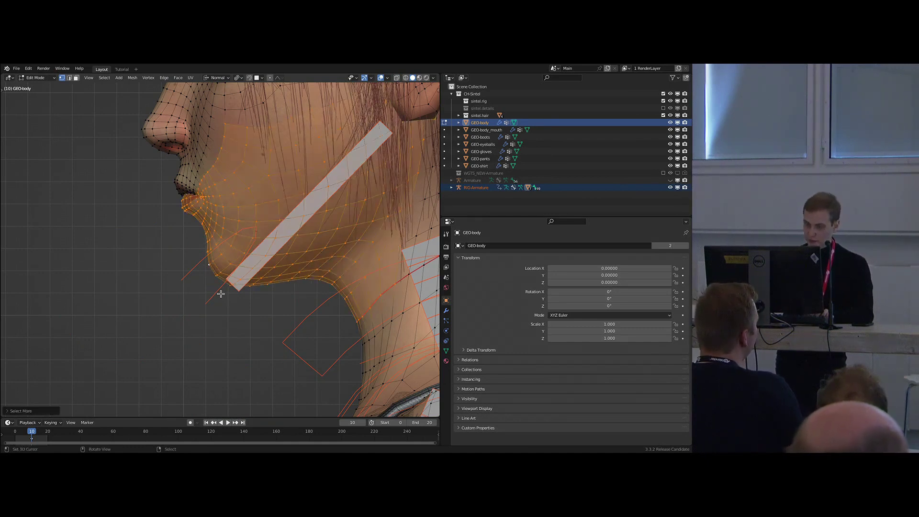
Return to Weight Paint mode, rotate the jaw bone open and limit painting to the selected vertices.
key(ctrl+Tab)
click(272, 295)
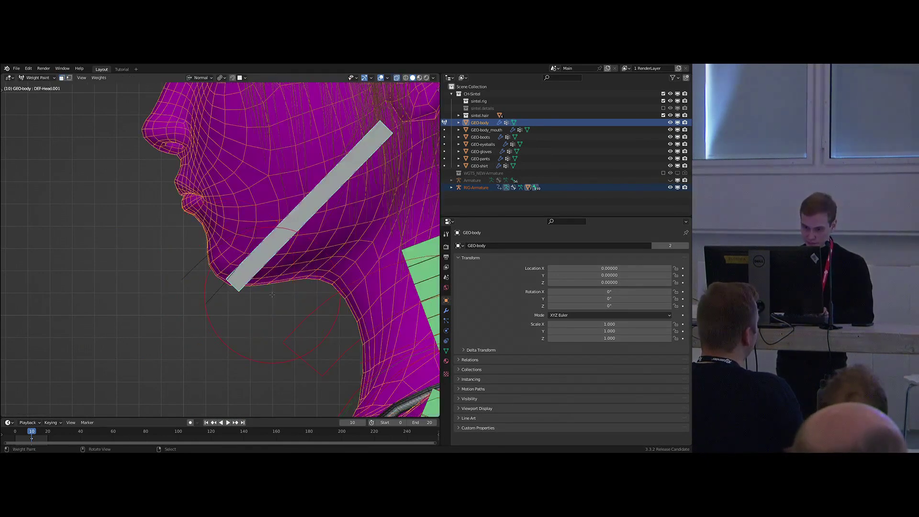
key(r)
click(245, 296)
right_click(242, 298)
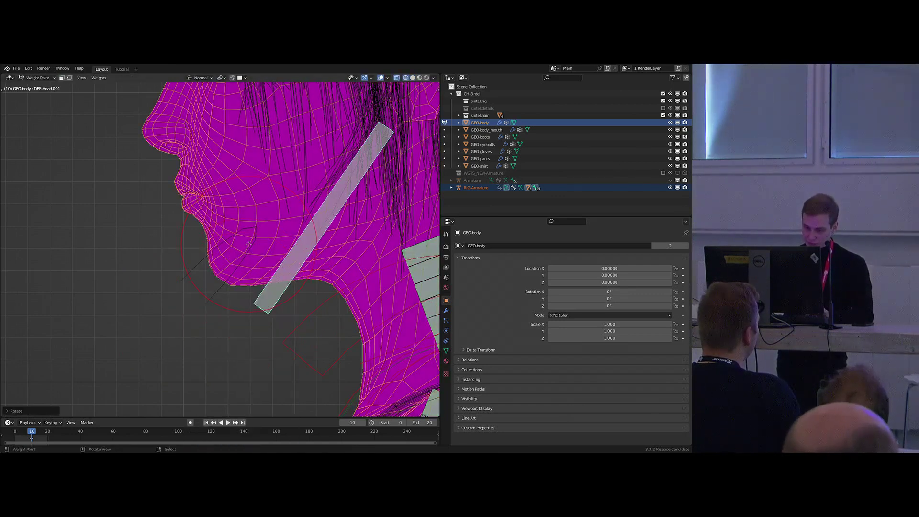
key(v)
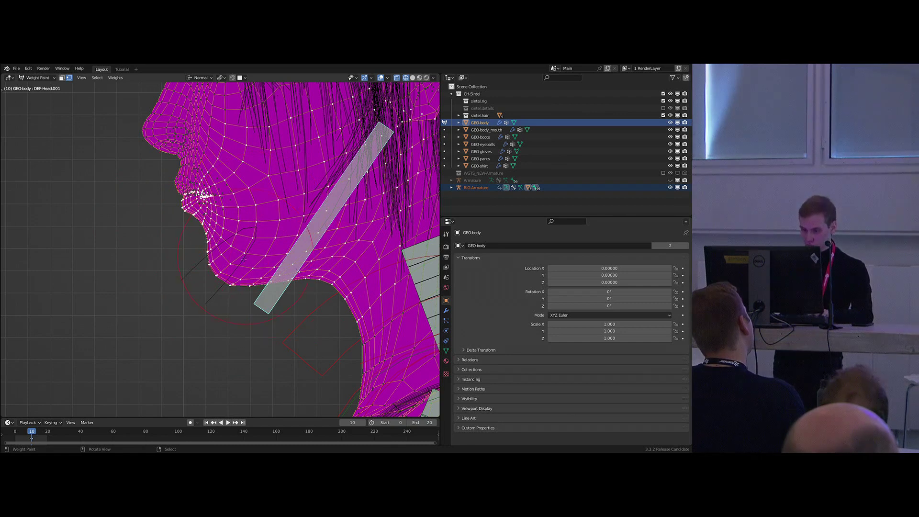
Paint DEF-Head.001 weight over the selected chin and lower-face vertices.
mouse_move(218, 309)
mouse_down()
mouse_move(256, 287)
mouse_move(296, 306)
mouse_move(262, 286)
mouse_move(269, 281)
mouse_up()
mouse_move(187, 292)
mouse_down()
mouse_move(249, 216)
mouse_move(287, 215)
mouse_move(254, 170)
mouse_move(362, 241)
mouse_move(384, 310)
mouse_up()
shift+middle_drag(384, 311, 350, 307)
mouse_move(351, 307)
mouse_down()
mouse_move(379, 193)
mouse_move(290, 137)
mouse_move(221, 197)
mouse_up()
mouse_move(220, 198)
shift+middle_down()
mouse_move(259, 212)
mouse_move(243, 197)
shift+middle_up()
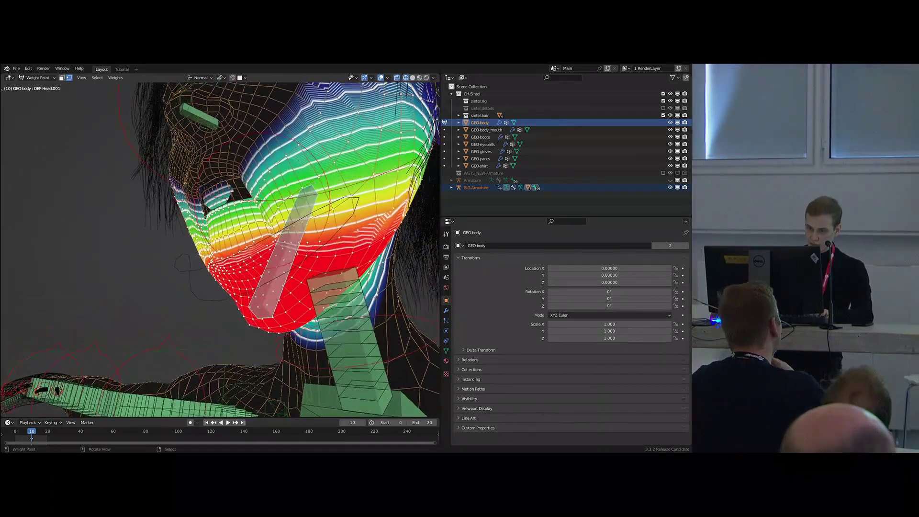
Enter Edit Mode on GEO-body and enable the Armature modifier's Edit Mode and On Cage display.
scroll(238, 196, up, 2)
key(Tab)
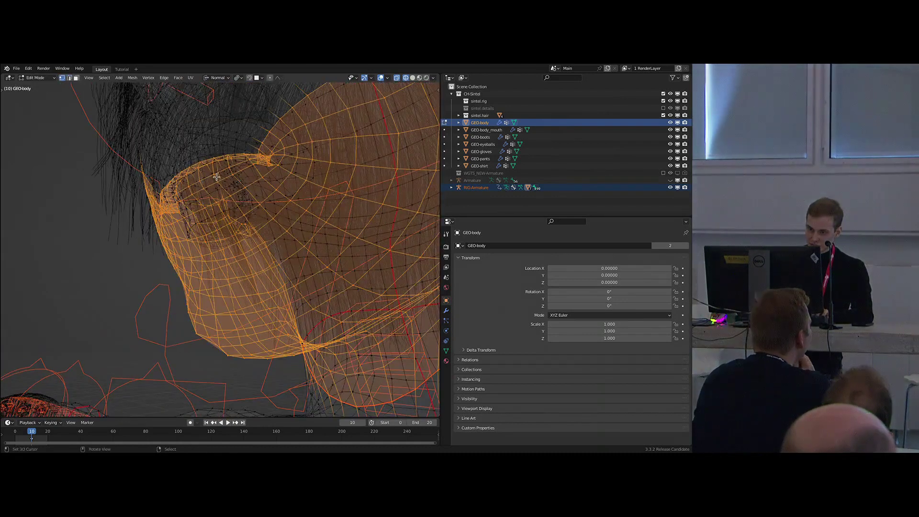
click(446, 310)
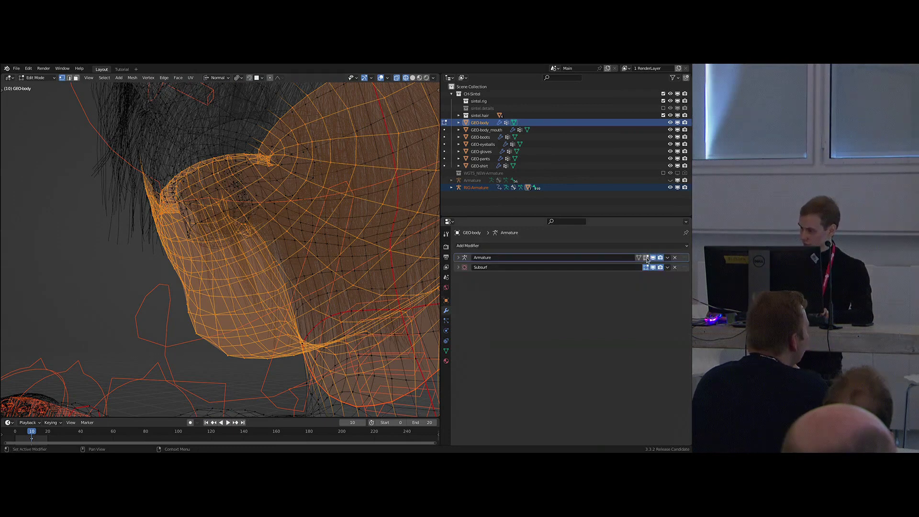
click(646, 258)
click(639, 258)
Select the edge loop at the mouth in wireframe display and remove unwanted vertices from it with circle select.
mouse_move(284, 216)
middle_down()
mouse_move(244, 214)
mouse_move(286, 203)
mouse_move(283, 194)
mouse_move(300, 199)
mouse_move(267, 213)
mouse_move(248, 152)
middle_up()
key(shift+z)
alt+right_click(264, 182)
key(shift+z)
key(Escape)
click(371, 78)
click(371, 79)
key(c)
mouse_move(207, 145)
middle_down()
mouse_move(308, 144)
mouse_move(311, 151)
middle_up()
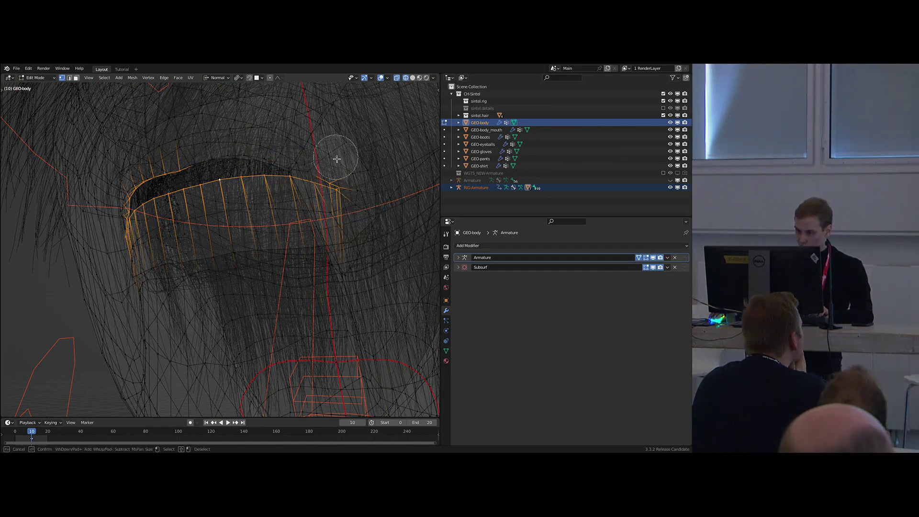
key(KP_1)
mouse_move(209, 151)
middle_down()
mouse_move(134, 150)
mouse_move(97, 190)
middle_up()
key(Escape)
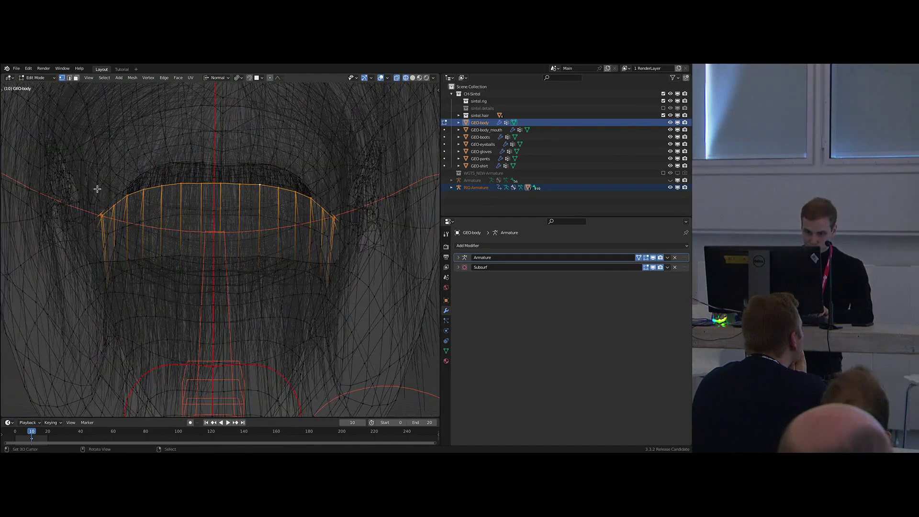
Switch back to weight painting and brush jaw weight onto the selected mouth loop.
key(Tab)
middle_drag(274, 292, 189, 216)
drag(190, 216, 250, 233)
mouse_move(232, 262)
middle_down()
mouse_move(192, 232)
mouse_move(201, 211)
middle_up()
Select another edge loop inside the mouth in Edit Mode and trim it with circle select.
key(Tab)
alt+right_click(201, 207)
middle_drag(224, 254, 288, 225)
key(c)
mouse_move(349, 184)
middle_down()
mouse_move(349, 157)
mouse_move(201, 123)
mouse_move(101, 192)
mouse_move(94, 210)
middle_up()
key(Escape)
Brush jaw weight across the newly selected inner mouth vertices in Weight Paint mode.
key(Tab)
middle_drag(309, 307, 283, 244)
drag(283, 244, 114, 255)
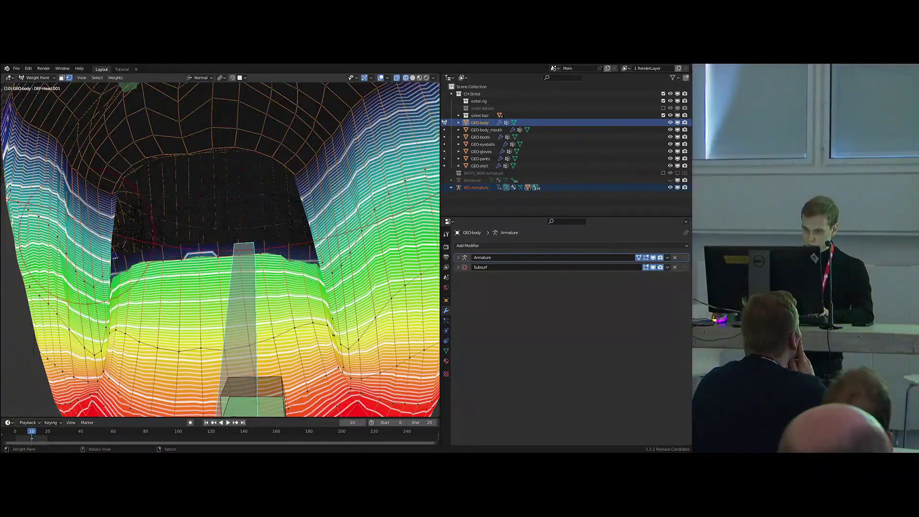
Turn off the vertex selection mask and check the brush falloff shape in the custom weight paint options.
mouse_move(114, 255)
middle_down()
mouse_move(213, 205)
mouse_move(197, 208)
middle_up()
key(v)
key(w)
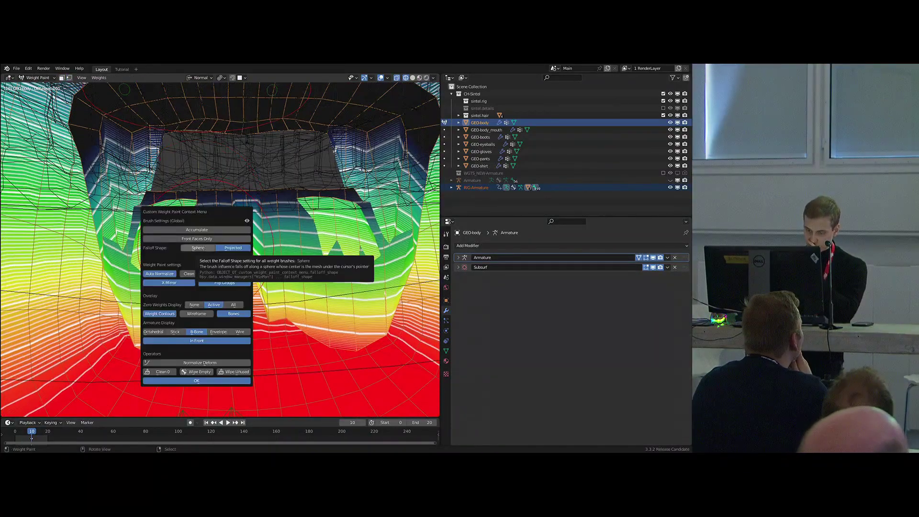
key(Escape)
mouse_move(225, 249)
middle_down()
mouse_move(232, 239)
mouse_move(288, 245)
mouse_move(268, 225)
mouse_move(243, 241)
middle_up()
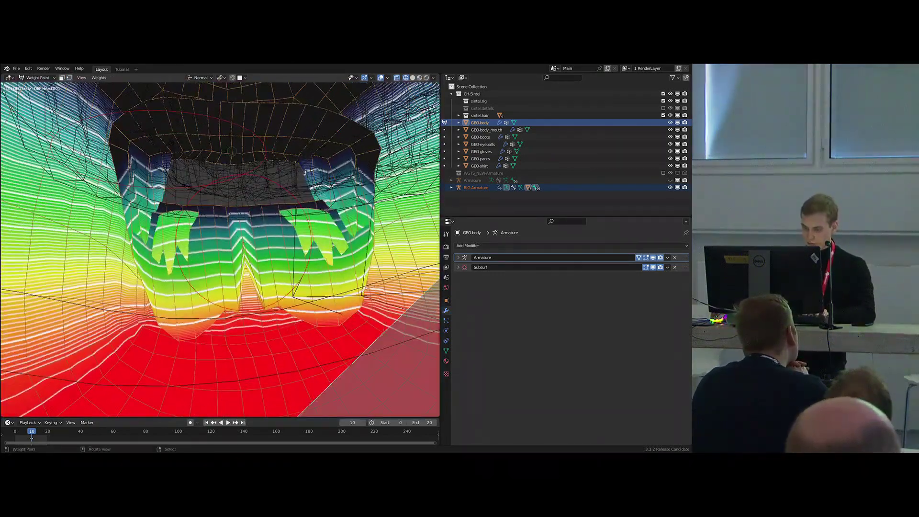
scroll(243, 242, up, 3)
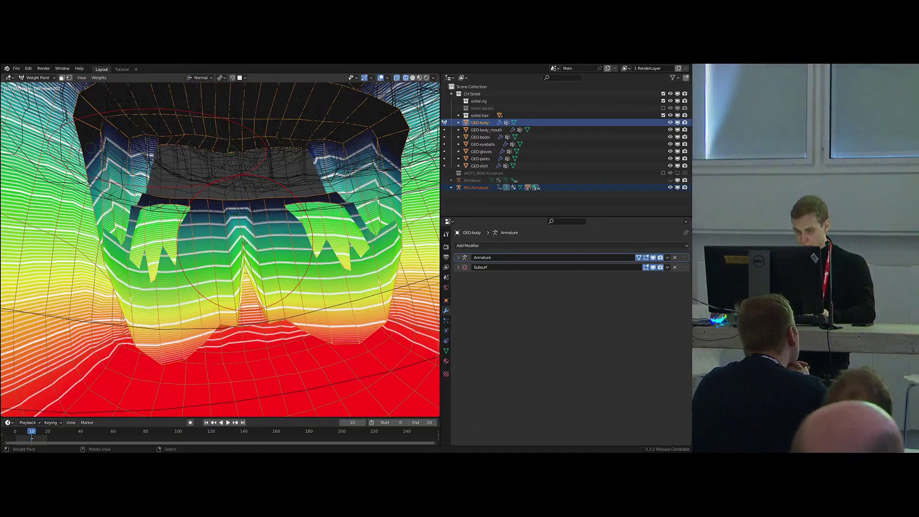
right_click(243, 242)
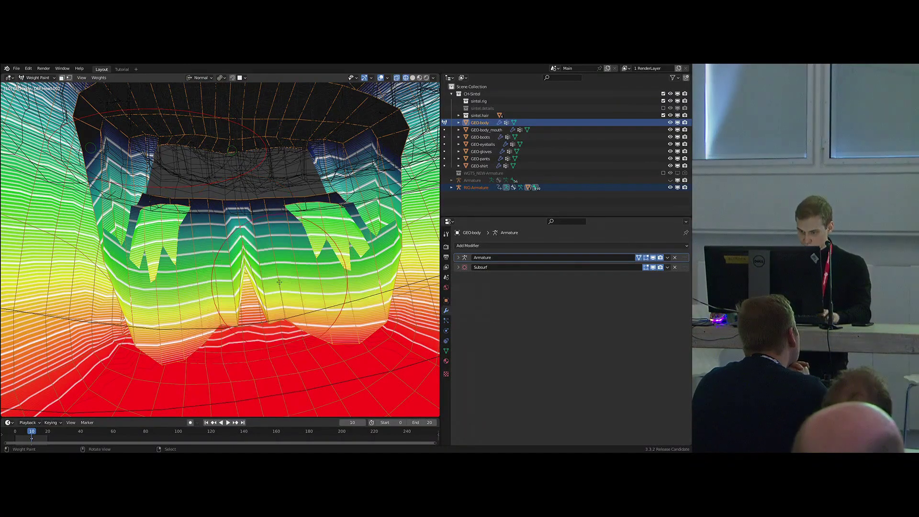
Expand the Draw brush's Falloff settings and examine its Sphere and Projected falloff shapes.
key(n)
click(436, 109)
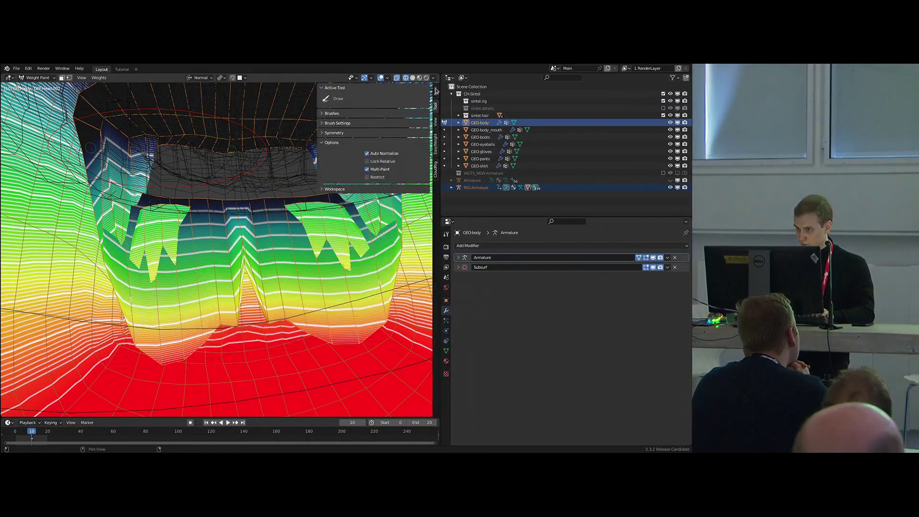
click(436, 93)
right_click(224, 184)
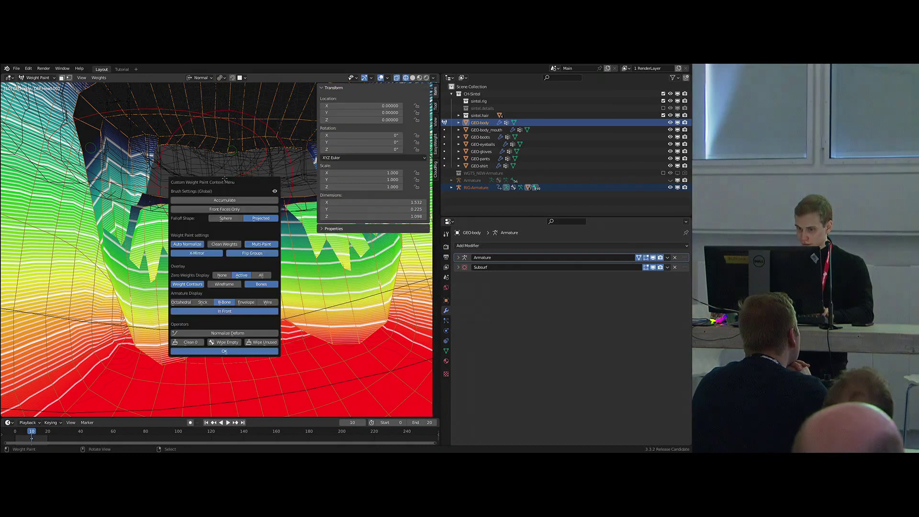
click(436, 109)
click(332, 125)
click(341, 204)
click(336, 176)
click(338, 194)
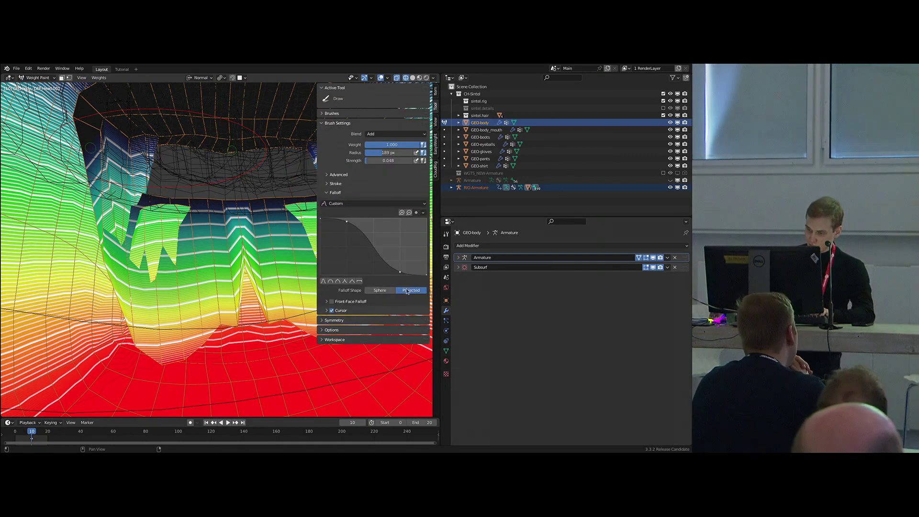
click(382, 291)
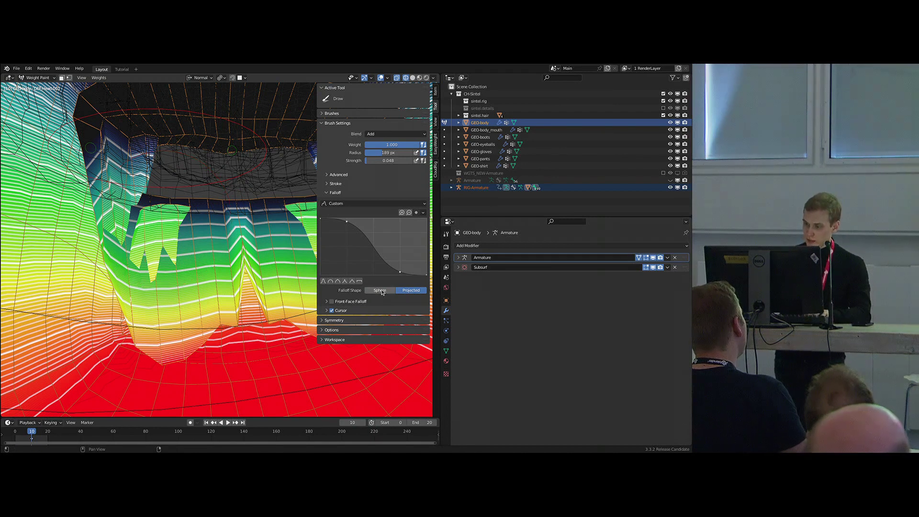
key(n)
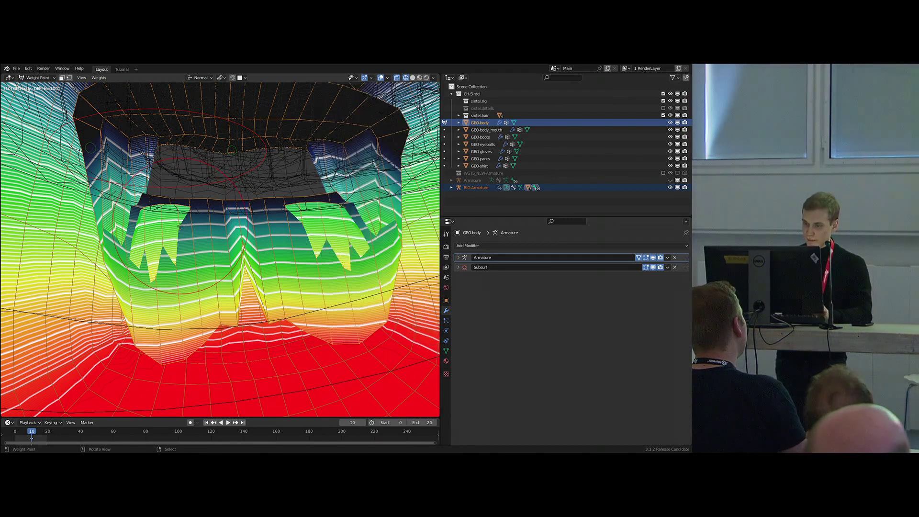
scroll(181, 227, down, 11)
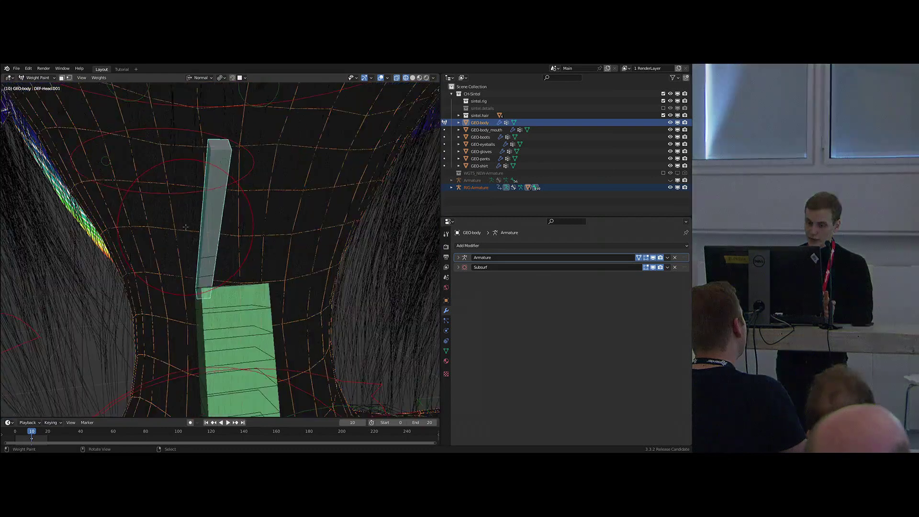
Set the Draw brush's falloff shape to Sphere.
scroll(186, 227, up, 2)
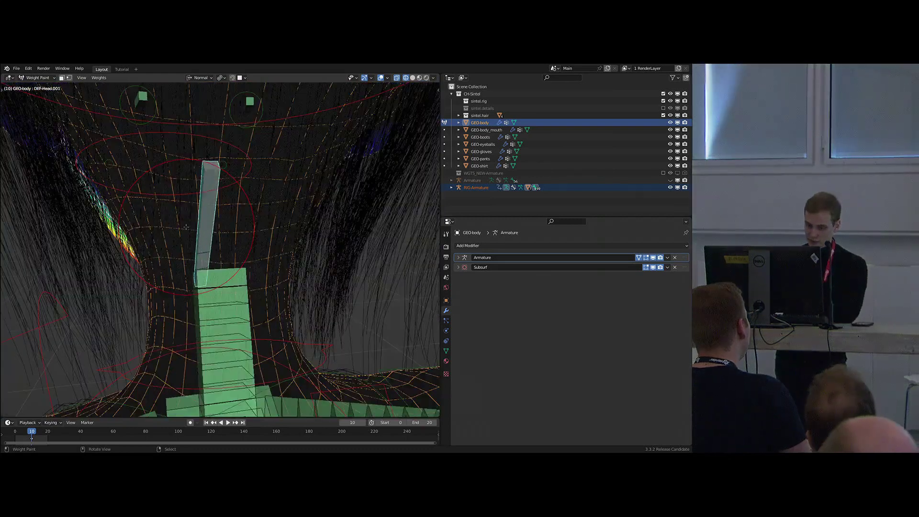
scroll(186, 227, up, 9)
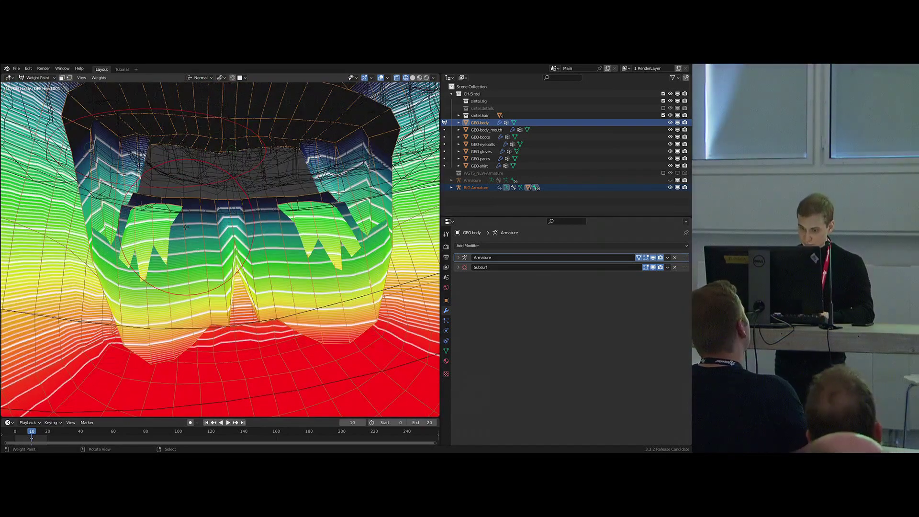
key(n)
middle_drag(186, 227, 263, 259)
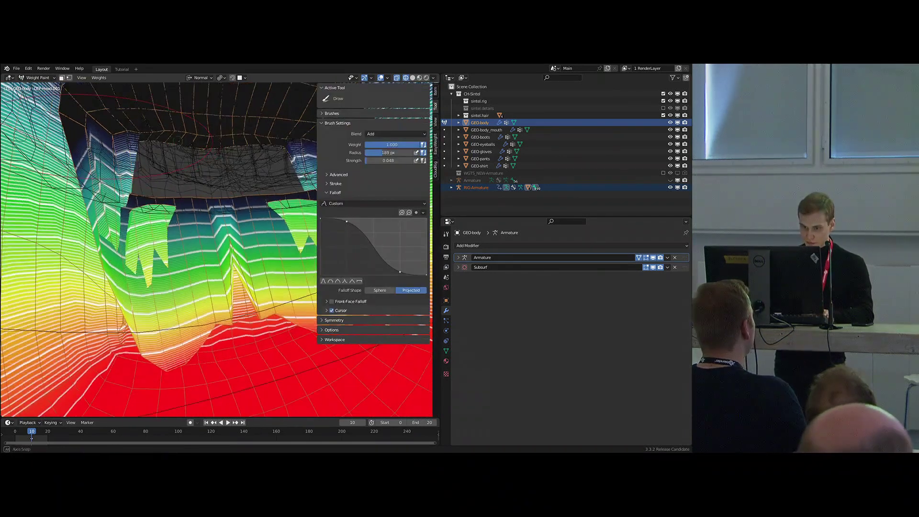
click(382, 290)
key(n)
Resize the brush and paint jaw weight over the leftover low-weight spikes on the lower inner mouth.
mouse_move(193, 225)
middle_down()
mouse_move(168, 223)
mouse_move(184, 227)
middle_up()
key(f)
click(168, 226)
mouse_move(165, 227)
mouse_down()
mouse_move(205, 225)
mouse_move(179, 220)
mouse_move(248, 254)
mouse_up()
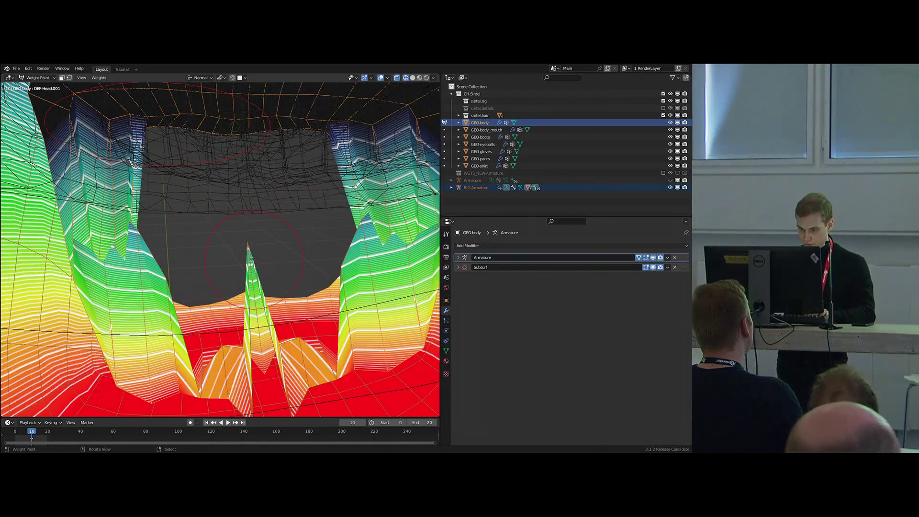
middle_drag(248, 254, 244, 224)
drag(247, 237, 250, 274)
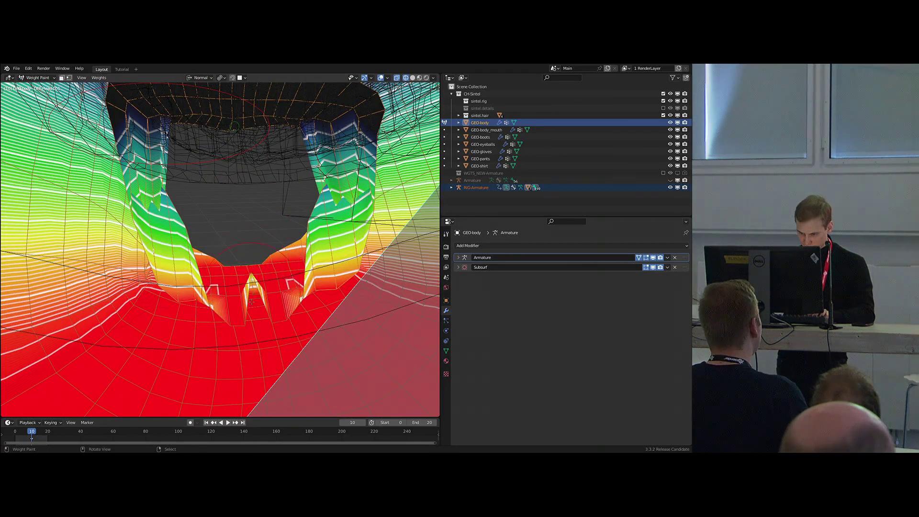
drag(209, 312, 183, 281)
mouse_move(183, 281)
middle_down()
mouse_move(354, 222)
mouse_move(337, 228)
middle_up()
In Edit Mode with solid shading, select the edge loop inside the lower lip and grow the selection five times.
key(Tab)
mouse_move(186, 243)
middle_down()
mouse_move(220, 271)
mouse_move(265, 261)
middle_up()
key(shift+z)
alt+right_click(233, 259)
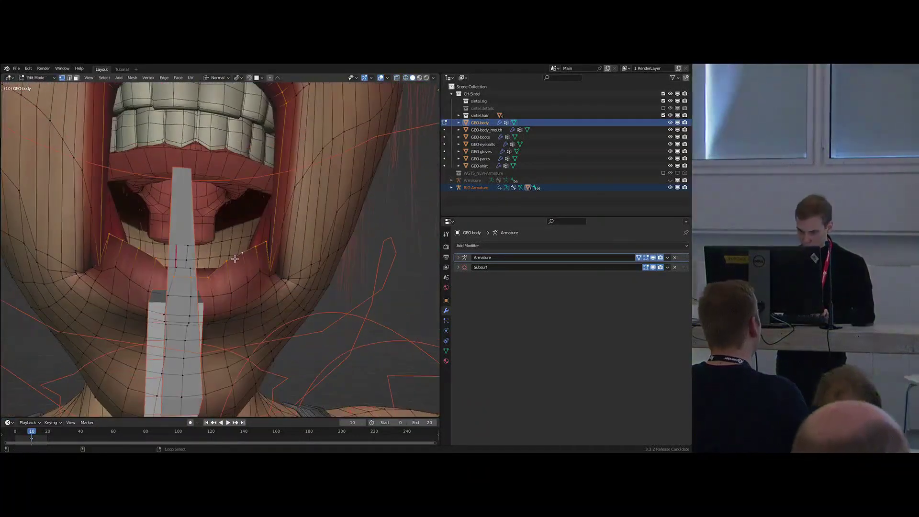
key(ctrl+KP_Add)
key(ctrl+KP_Add)
key(ctrl+KP_Add)
key(ctrl+KP_Add)
key(ctrl+KP_Add)
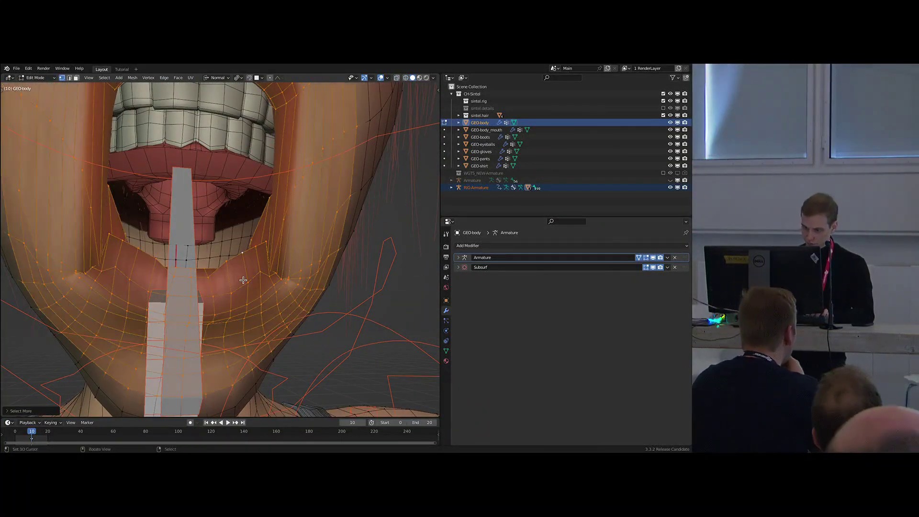
Run Smooth Vertex Weights on the selected vertices in Weight Paint mode with a factor of 1.000.
key(Tab)
key(F3)
text(smooth)
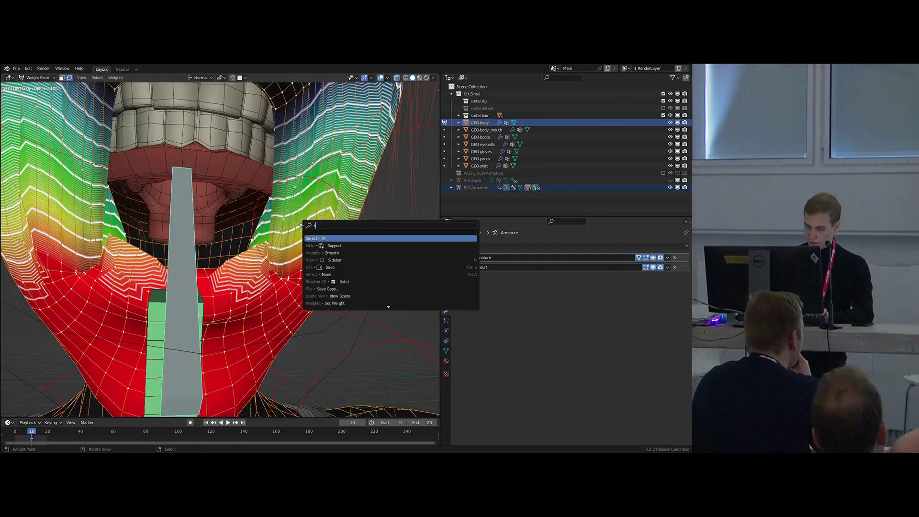
key(Down)
key(Down)
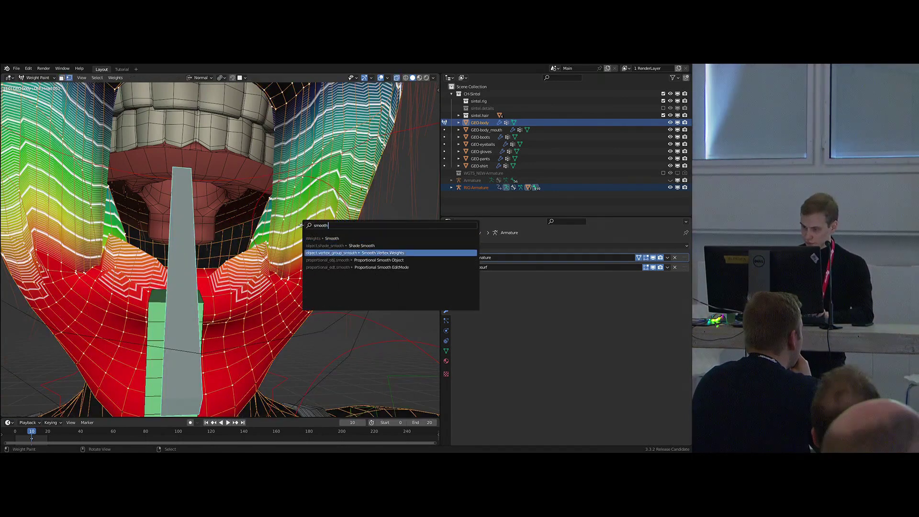
key(Return)
key(F9)
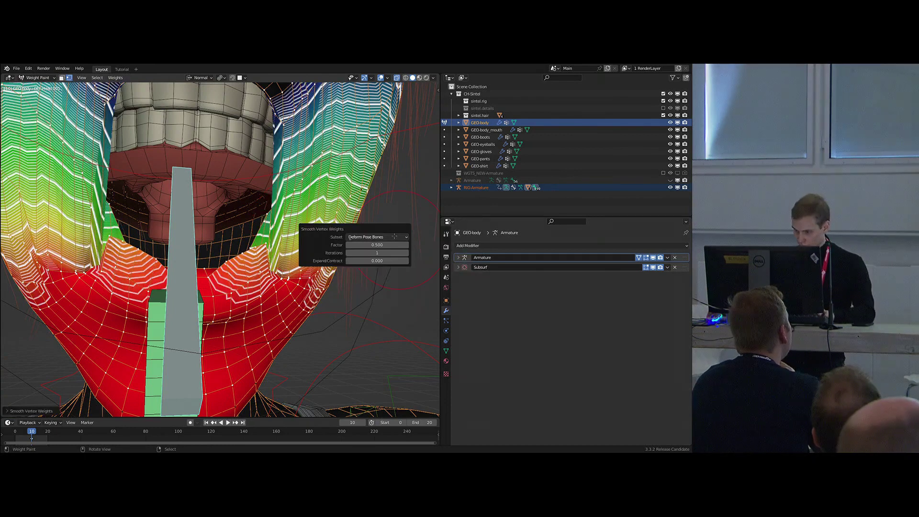
mouse_move(389, 245)
mouse_down()
mouse_move(411, 245)
mouse_move(372, 245)
mouse_up()
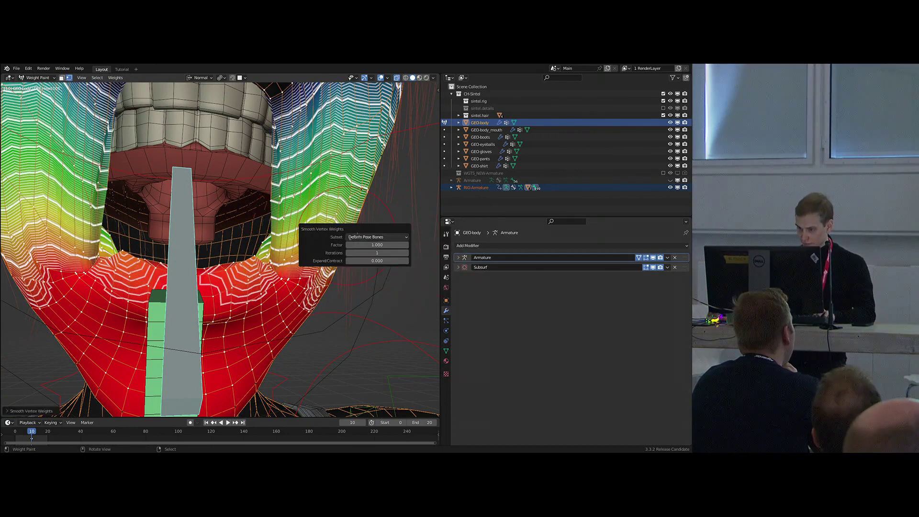
Examine the Subset choices of Smooth Vertex Weights and keep Deform Pose Bones.
click(358, 237)
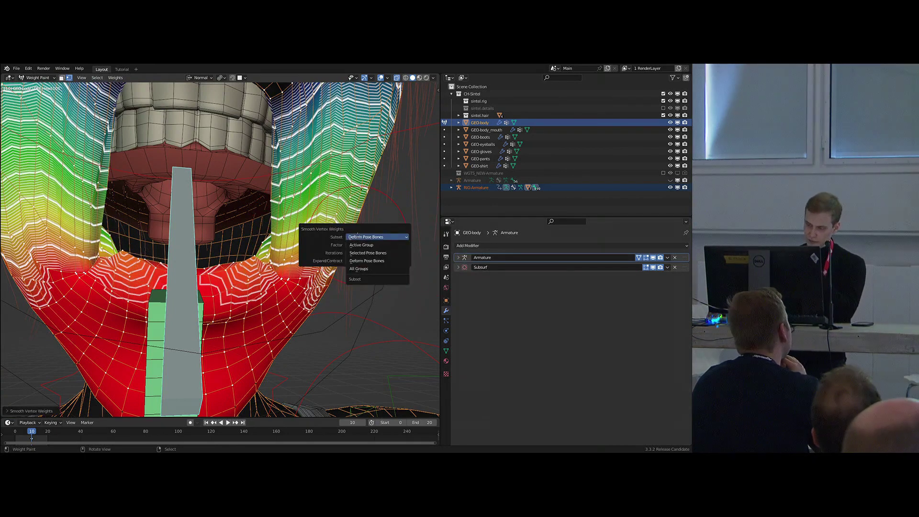
click(363, 236)
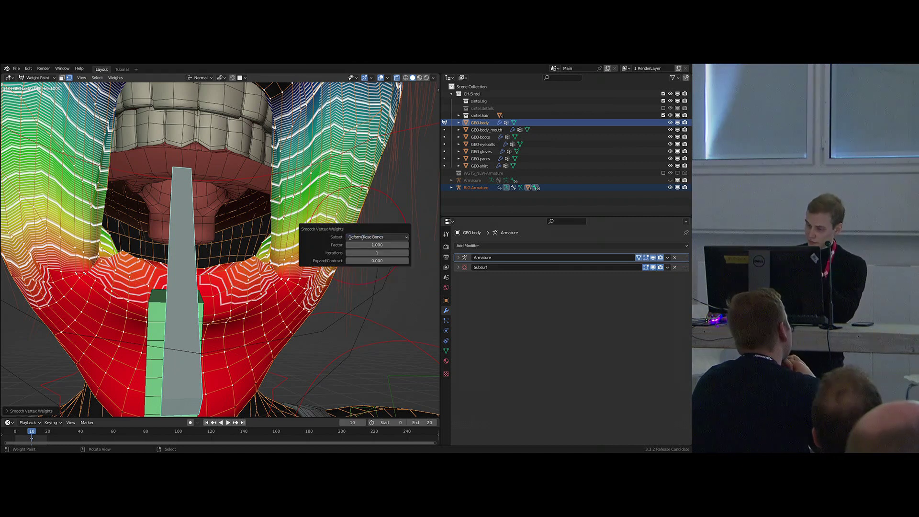
click(362, 237)
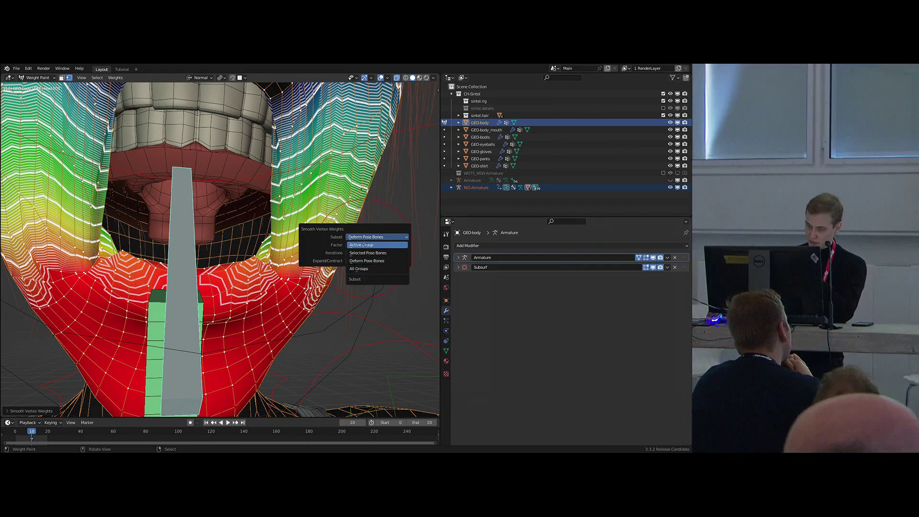
click(361, 238)
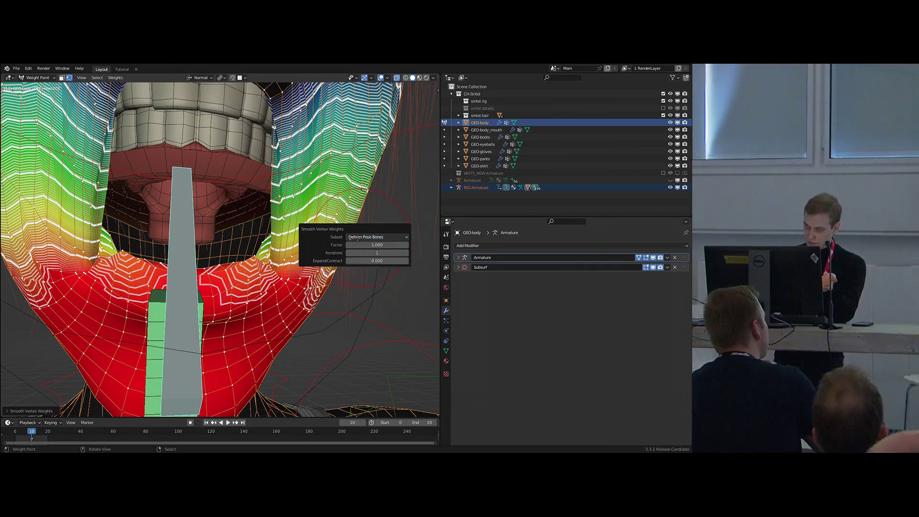
click(360, 238)
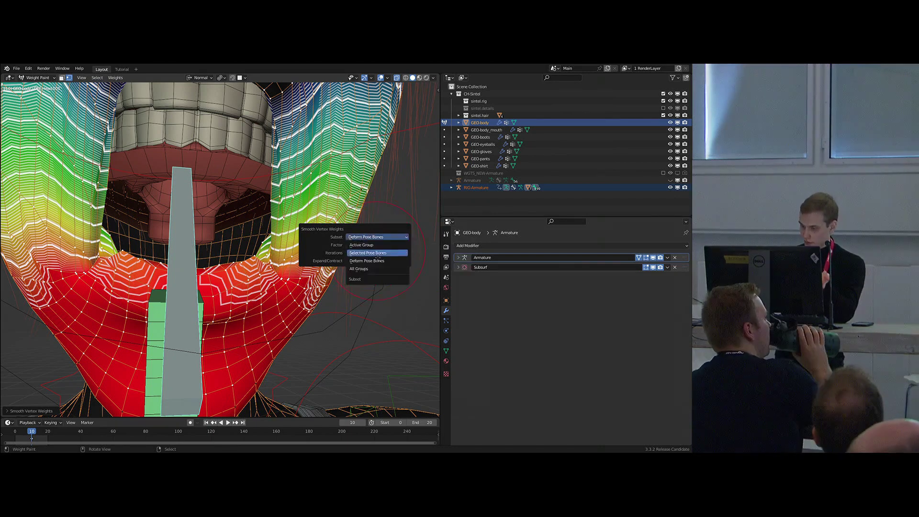
click(360, 260)
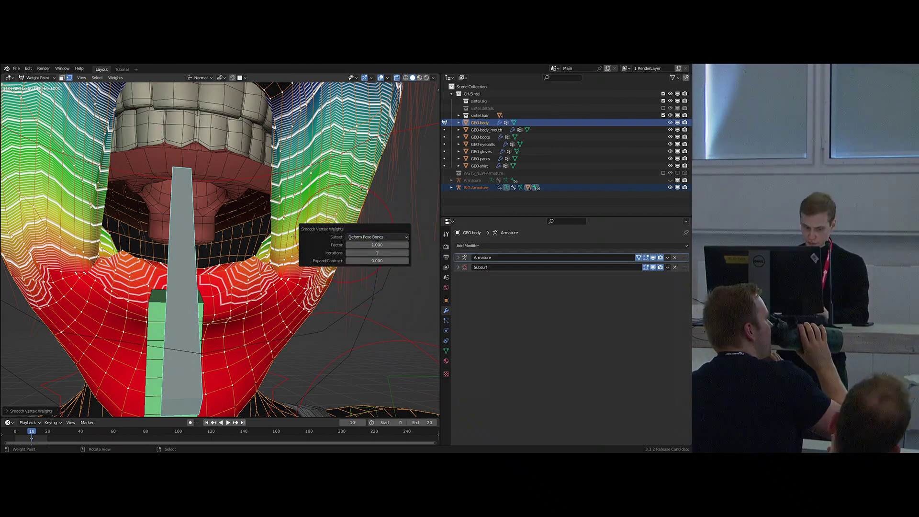
click(30, 410)
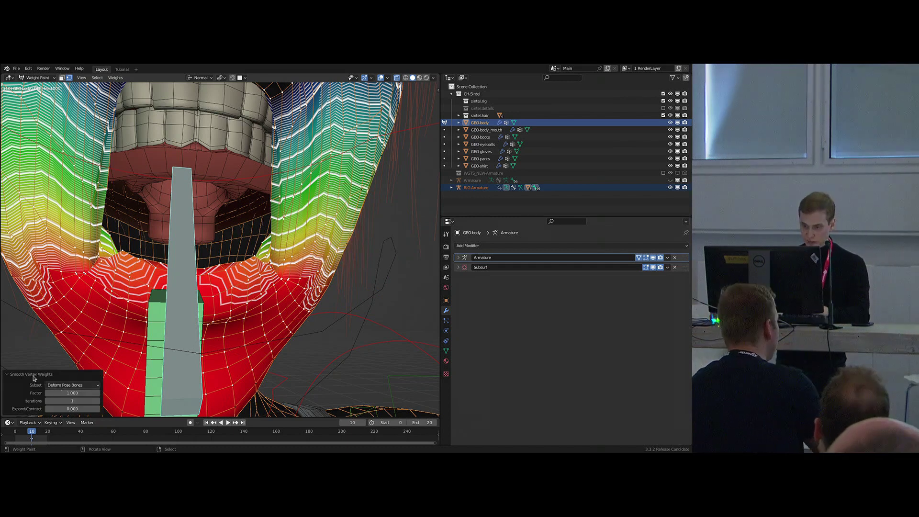
click(34, 376)
Run Smooth Vertex Weights again on the selected mouth vertices.
mouse_move(268, 242)
middle_down()
mouse_move(194, 257)
mouse_move(267, 278)
mouse_move(196, 276)
mouse_move(170, 261)
mouse_move(245, 244)
mouse_move(270, 215)
middle_up()
key(F3)
key(Return)
Hide GEO-body_mouth in Object Mode and return to weight painting GEO-body.
key(ctrl+Tab)
click(273, 185)
key(h)
click(230, 238)
key(ctrl+Tab)
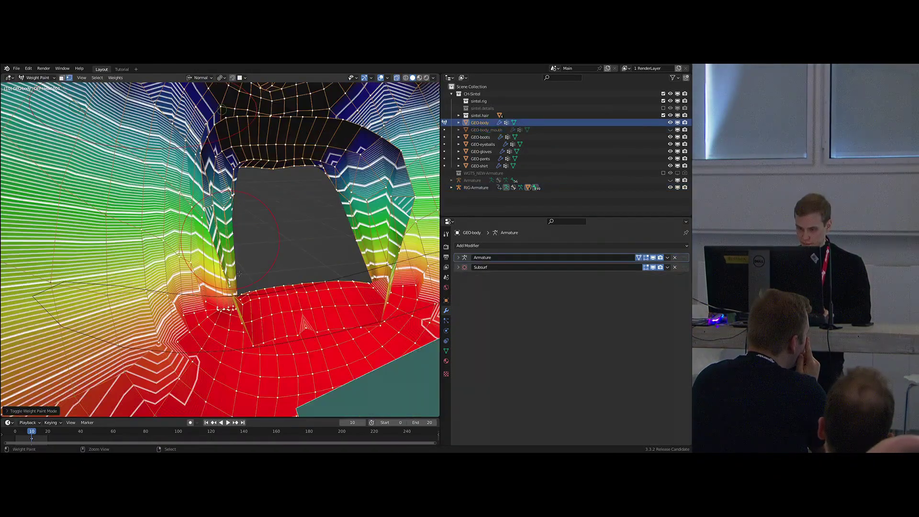
Blur the jaw weights around the lower inner corner of the mouth.
middle_drag(239, 274, 191, 280)
mouse_move(197, 301)
shift+mouse_down()
mouse_move(204, 282)
mouse_move(193, 267)
mouse_move(216, 210)
mouse_move(192, 271)
shift+mouse_up()
mouse_move(144, 256)
middle_down()
mouse_move(192, 244)
mouse_move(229, 210)
mouse_move(231, 236)
mouse_move(186, 239)
mouse_move(227, 223)
mouse_move(206, 239)
mouse_move(249, 280)
mouse_move(259, 213)
mouse_move(305, 253)
mouse_move(275, 237)
mouse_move(283, 261)
middle_up()
key(alt+r)
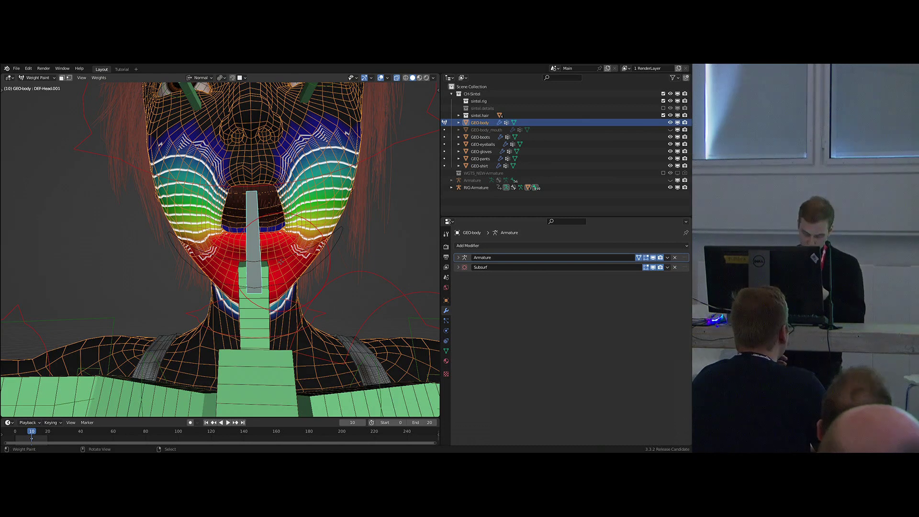
Return to Object Mode, unhide the hidden objects and select GEO-body_mouth.
scroll(300, 229, up, 2)
middle_drag(300, 229, 273, 199)
key(ctrl+Tab)
key(alt+h)
click(229, 218)
middle_drag(229, 217, 215, 205)
Open the recent file Sintel_05_Jaw_And_Teeth_Weighted.blend without saving the current changes.
key(ctrl+shift+o)
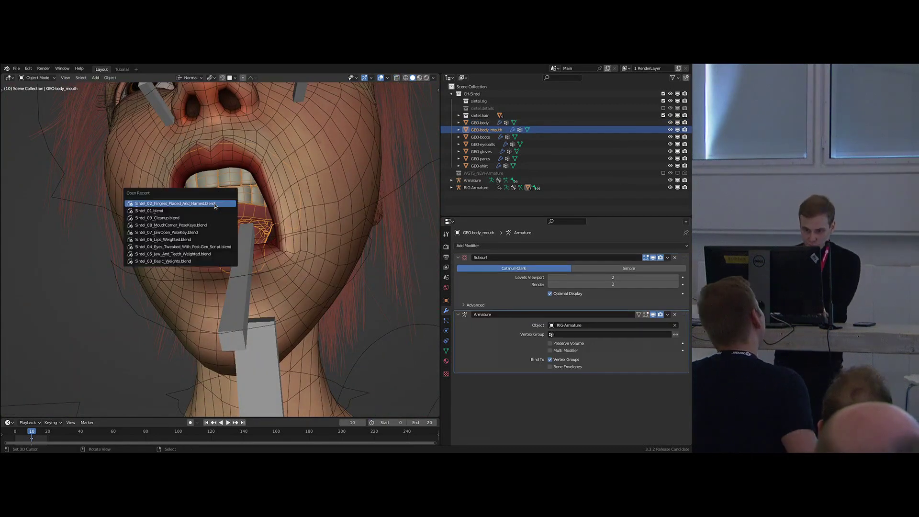
click(170, 257)
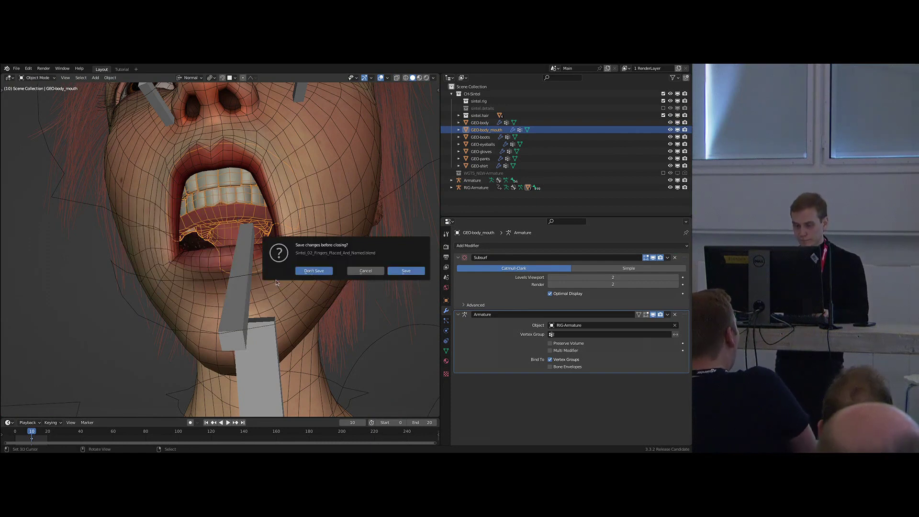
click(311, 271)
Rotate the jaw control to test the jaw deformation and undo the rotation.
scroll(230, 292, up, 5)
middle_drag(201, 320, 122, 288)
key(r)
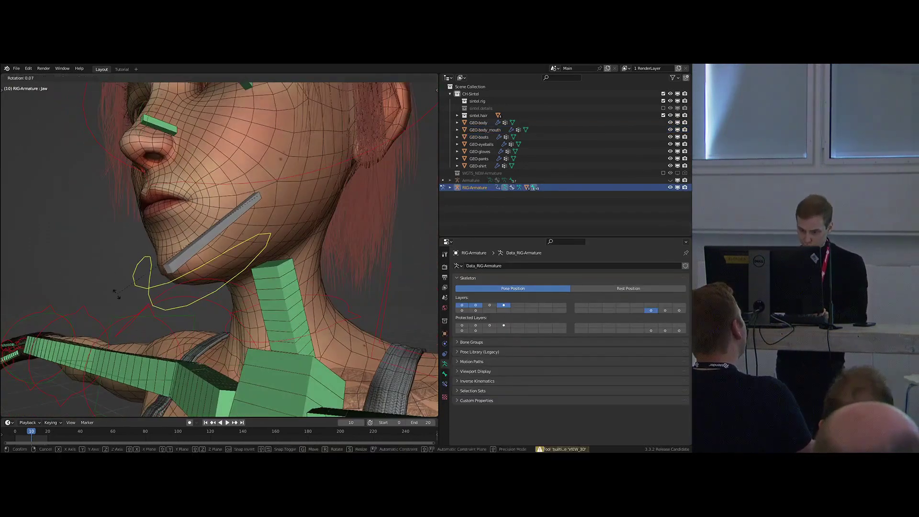
click(183, 257)
middle_drag(184, 257, 222, 234)
middle_drag(288, 242, 260, 228)
key(ctrl+z)
scroll(243, 225, up, 4)
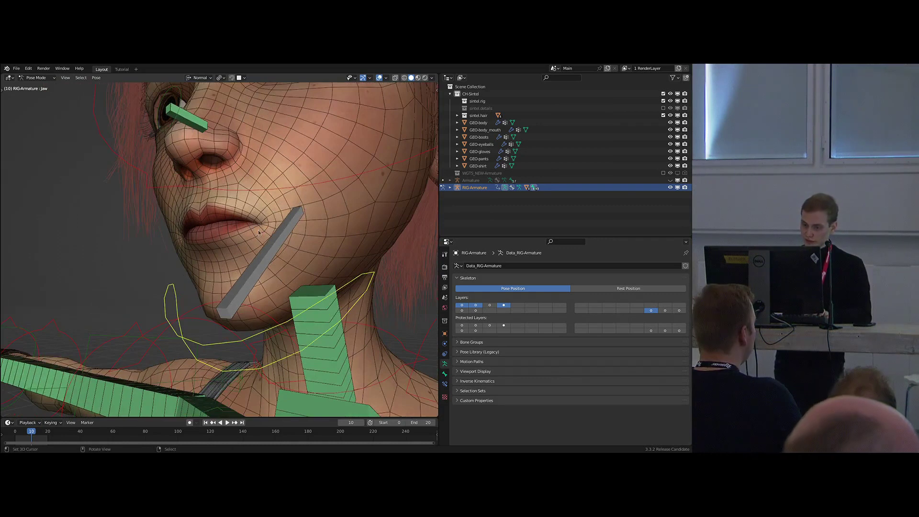
Switch from the generated rig to the metarig and enter Edit Mode in the right side view.
key(shift+t)
middle_drag(258, 230, 116, 254)
key(Tab)
key(grave)
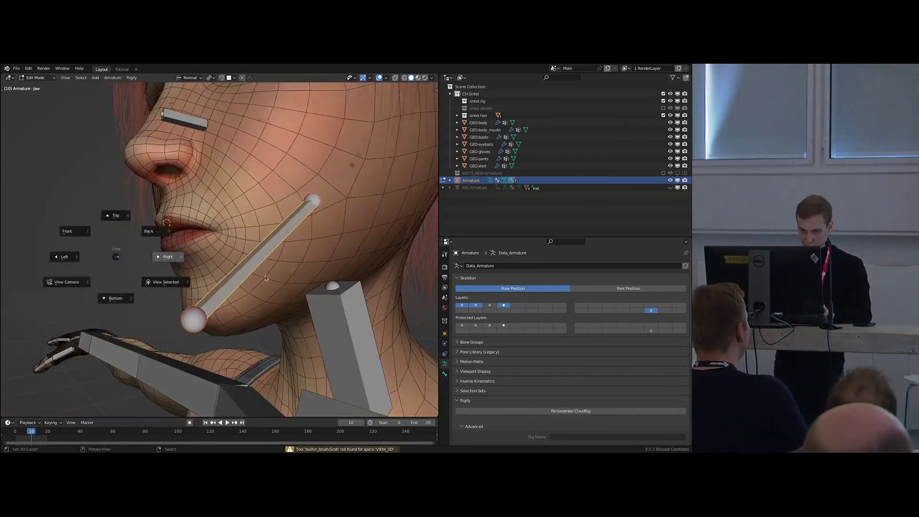
click(182, 252)
Add a bone at the 3D cursor on the upper lip and scale down its length and display thickness.
key(shift+a)
right_click(177, 181)
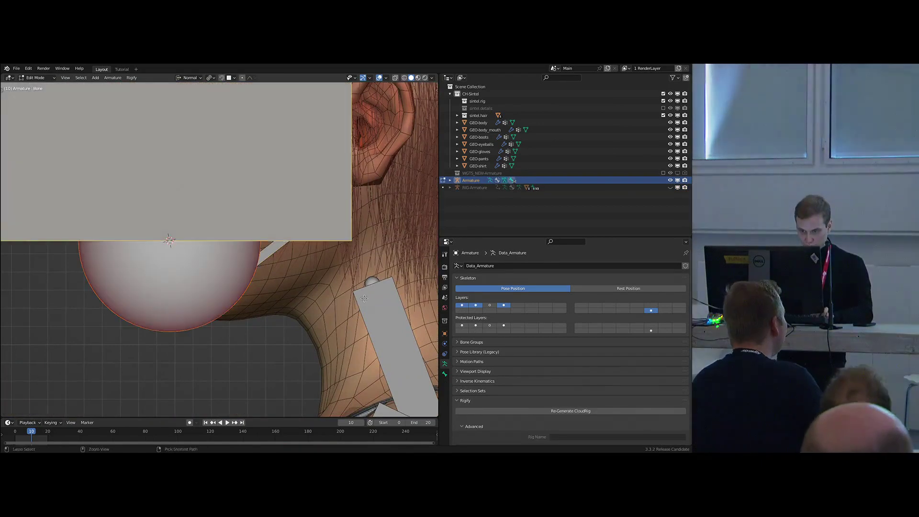
key(s)
click(184, 232)
key(ctrl+alt+s)
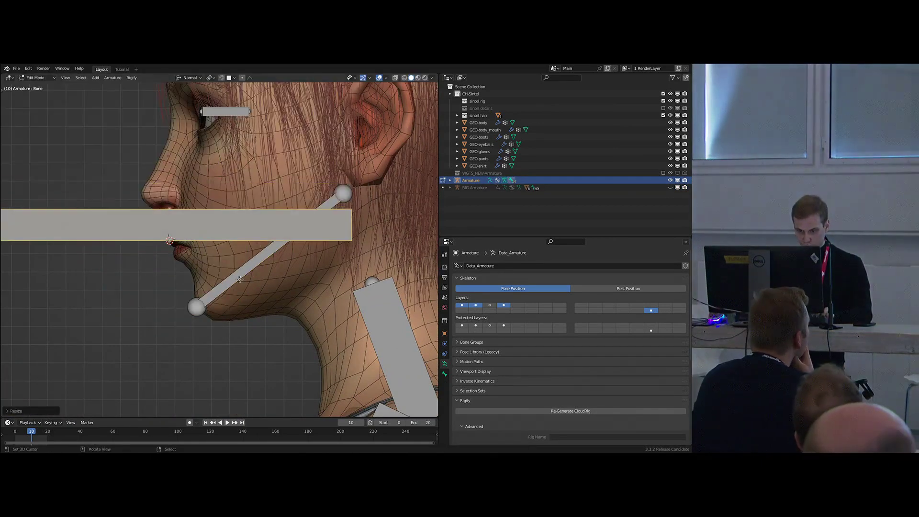
click(201, 257)
key(s)
click(218, 264)
key(ctrl+alt+s)
click(201, 258)
Adjust the size of the new upper lip bone and name it Lip_Top.
middle_drag(184, 255, 261, 226)
scroll(262, 224, up, 4)
scroll(279, 245, down, 4)
key(shift+c)
key(KP_Decimal)
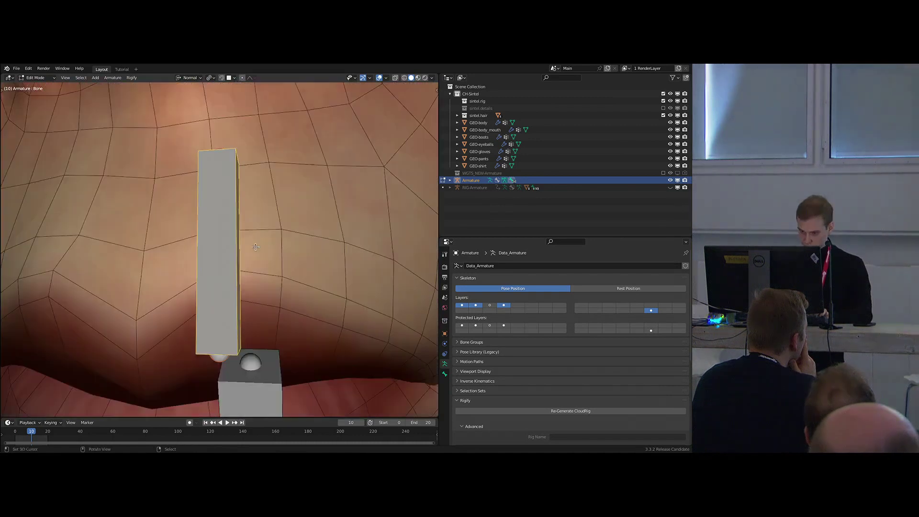
scroll(256, 247, down, 6)
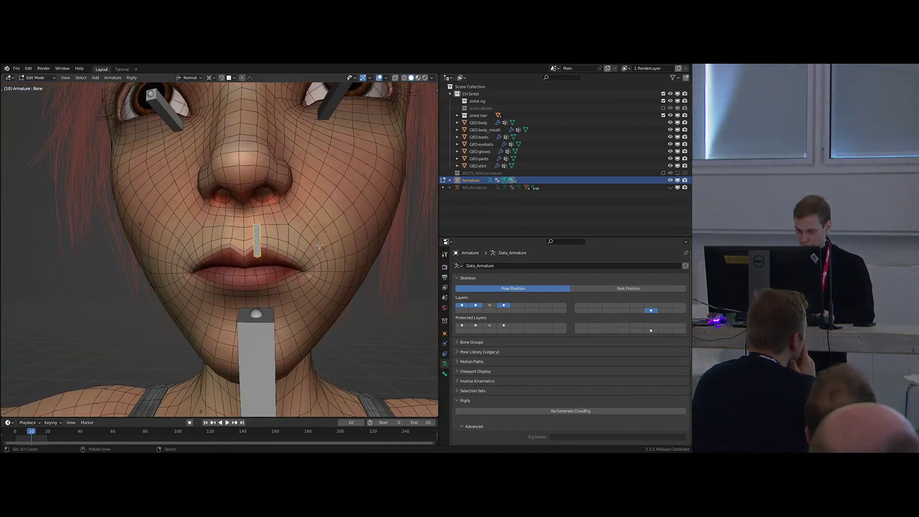
click(319, 245)
middle_drag(320, 245, 270, 249)
key(F2)
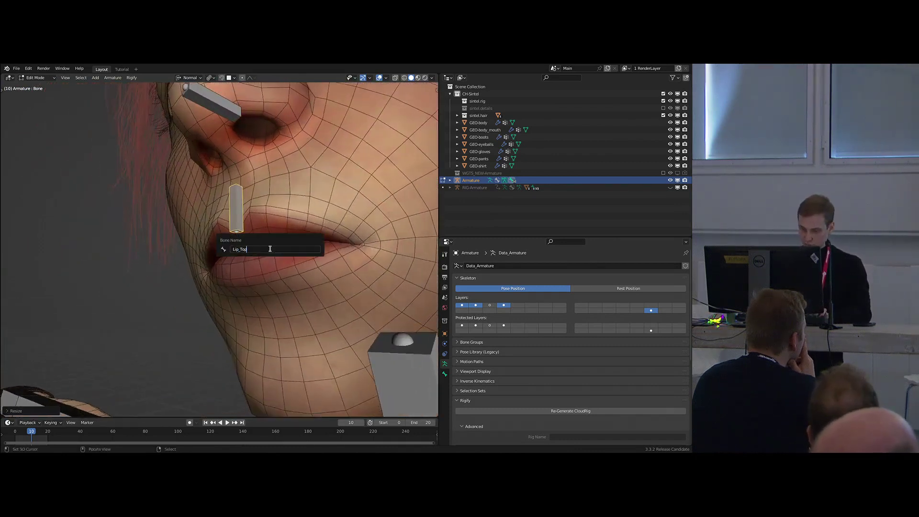
Duplicate the Lip_Top bone and move the copy down to the lower lip.
key(shift+d)
key(z)
key(g)
key(shift+x)
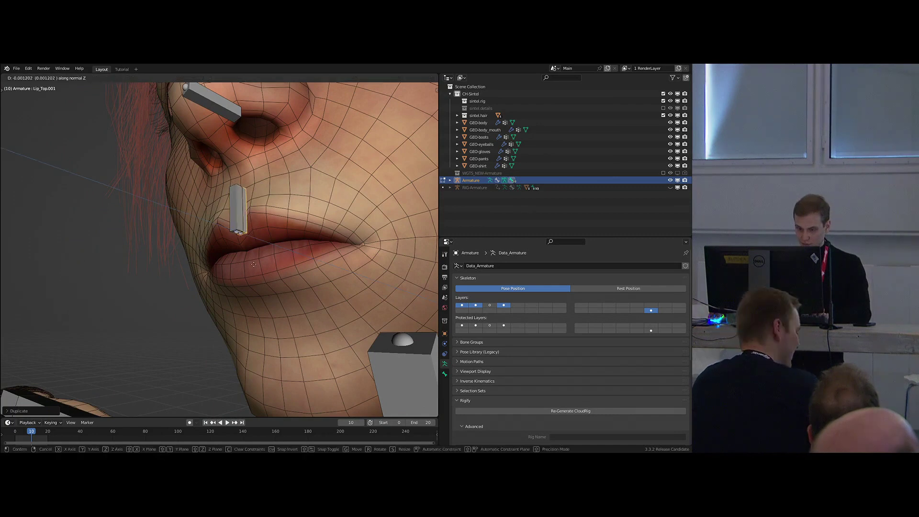
click(248, 303)
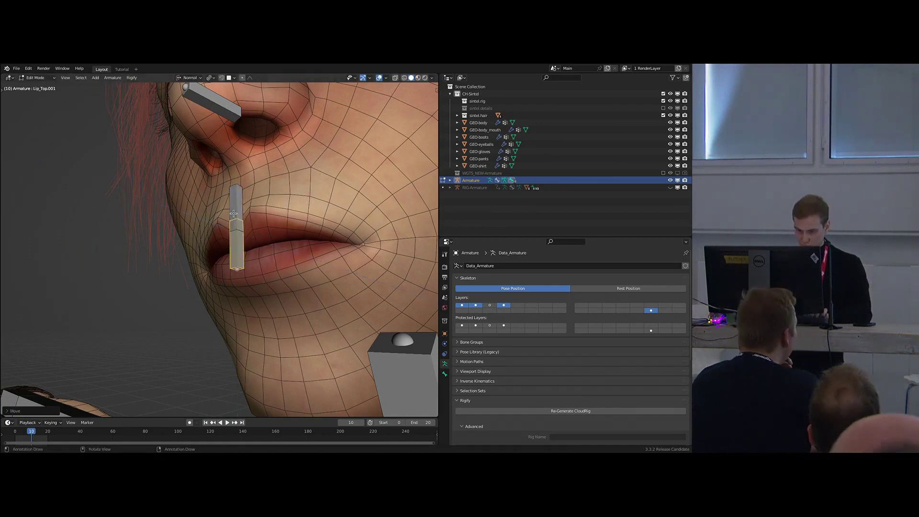
Rename the upper lip bone Lip_Top_Center and the lower lip bone Lip_Bot_Center.
middle_drag(238, 217, 252, 221)
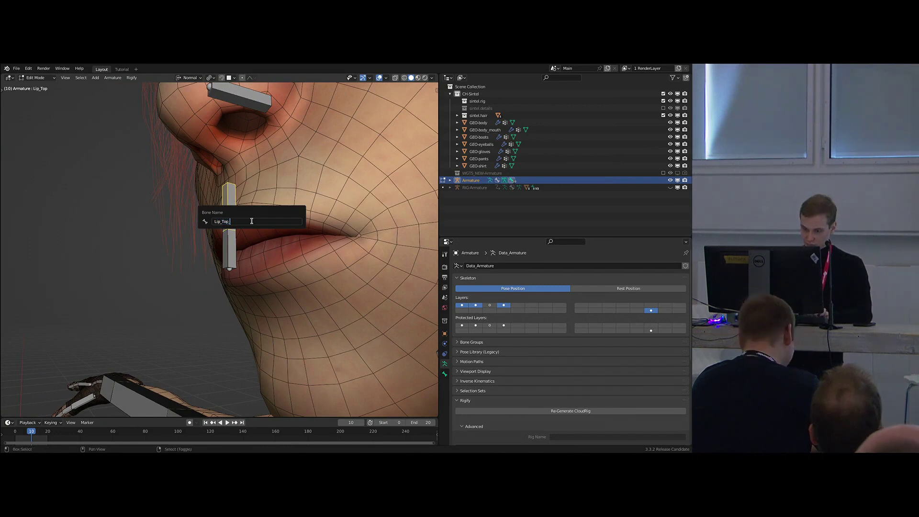
key(Return)
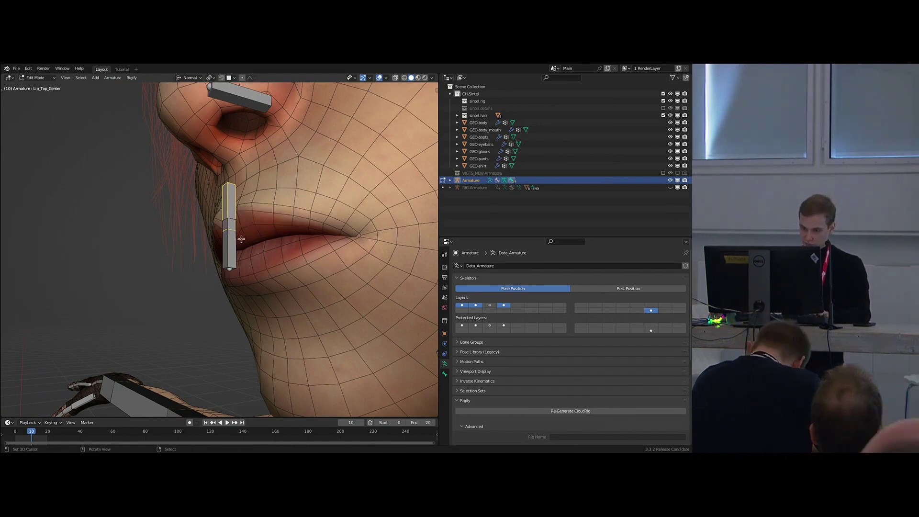
click(237, 240)
key(F2)
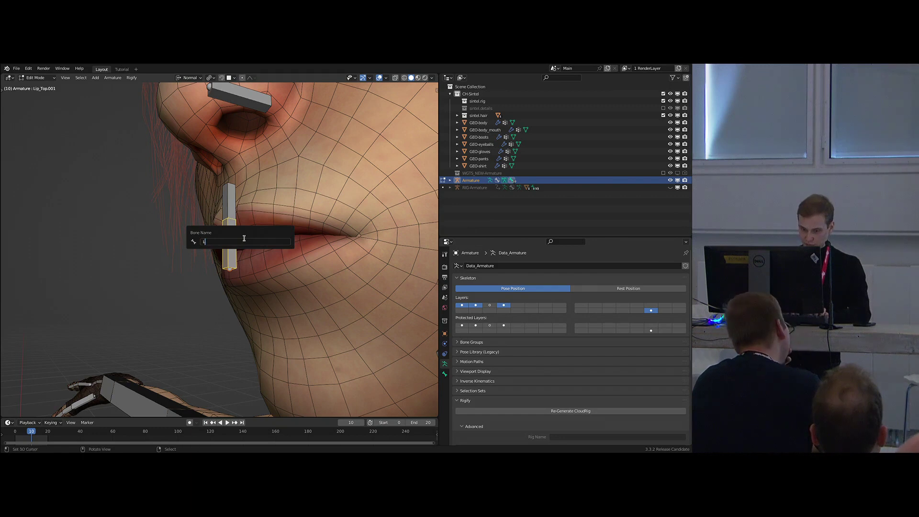
mouse_move(244, 238)
middle_down()
mouse_move(225, 230)
mouse_move(251, 241)
middle_up()
Adjust the placement of the two lip center bones, shifting them along the Z axis, and leave Edit Mode.
key(g)
click(251, 233)
right_click(221, 220)
key(g)
key(z)
click(228, 227)
right_click(230, 237)
key(g)
key(z)
click(236, 238)
key(Tab)
middle_drag(165, 280, 195, 265)
scroll(195, 265, down, 3)
key(ctrl+Tab)
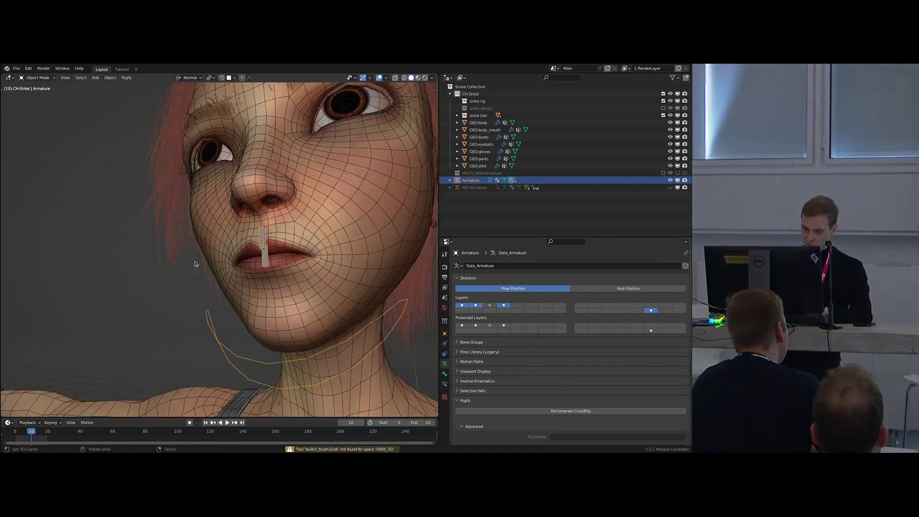
Add a Cloud Sintel (Meta-Rig) armature and move it along the X axis beside the character.
key(shift+c)
key(shift+a)
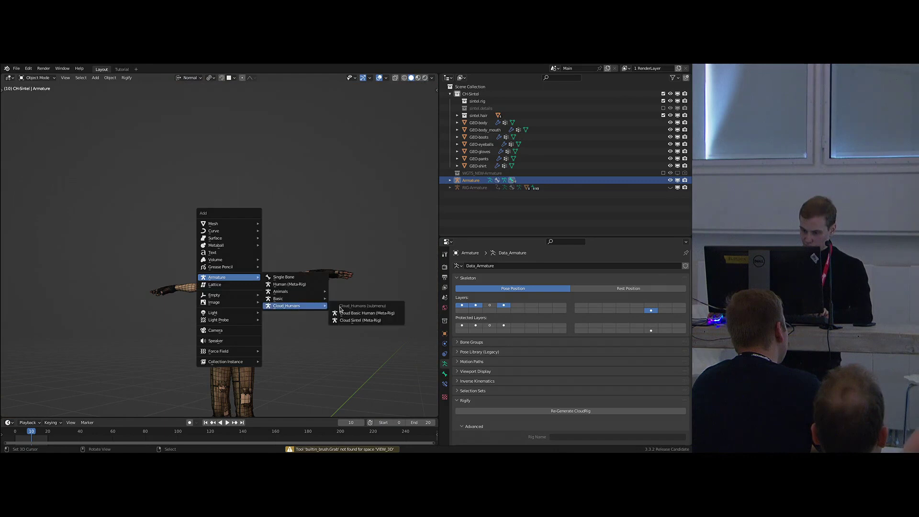
click(362, 323)
scroll(268, 317, down, 1)
shift+middle_drag(268, 318, 307, 300)
key(g)
key(x)
click(232, 297)
scroll(206, 266, up, 7)
shift+middle_drag(206, 266, 266, 265)
scroll(265, 276, up, 3)
scroll(264, 258, up, 1)
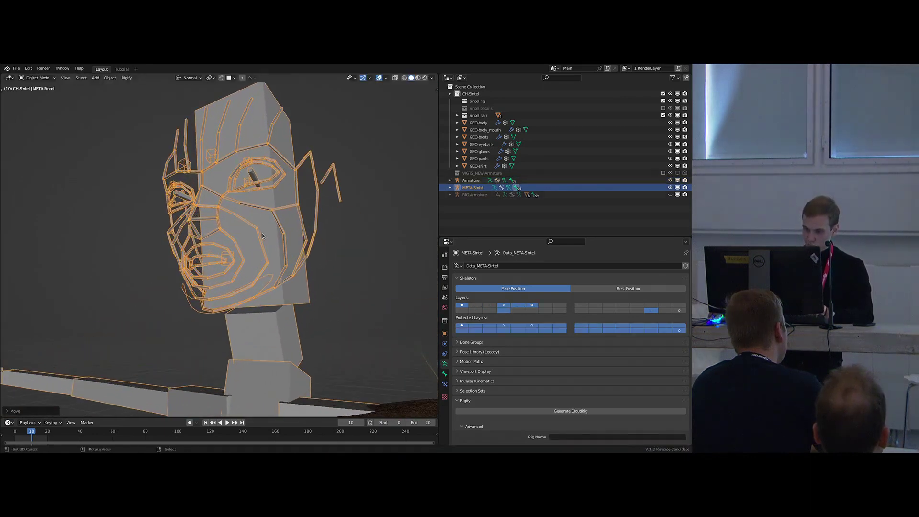
Generate the CloudRig from META-Sintel and move the generated rig along the X axis away from the metarig.
scroll(262, 235, down, 1)
key(ctrl+alt+r)
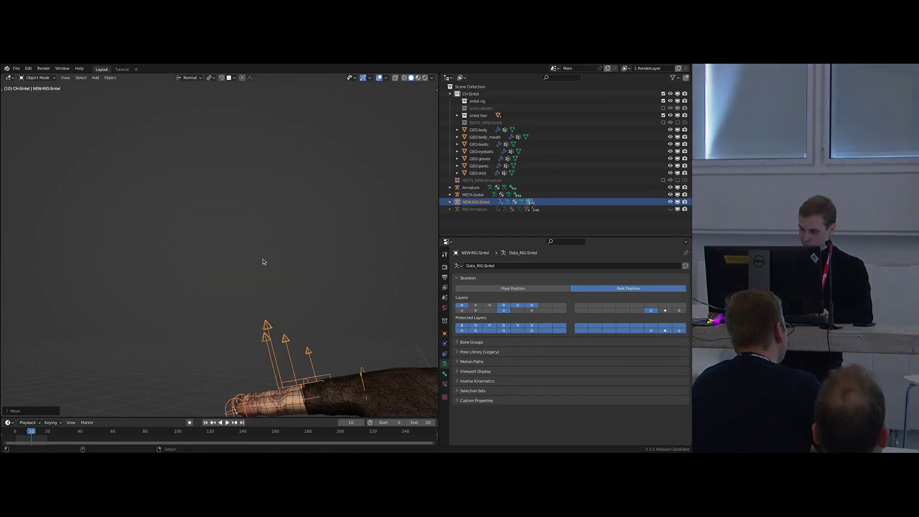
scroll(247, 273, down, 2)
scroll(247, 274, down, 6)
scroll(313, 273, up, 4)
key(g)
key(x)
click(227, 313)
Enter Pose Mode on the generated Sintel rig and hide its DEF-Head bone.
shift+middle_drag(159, 277, 185, 234)
scroll(184, 234, up, 8)
scroll(185, 234, down, 4)
scroll(234, 259, up, 5)
shift+middle_drag(223, 286, 243, 269)
scroll(234, 258, down, 6)
scroll(242, 270, up, 8)
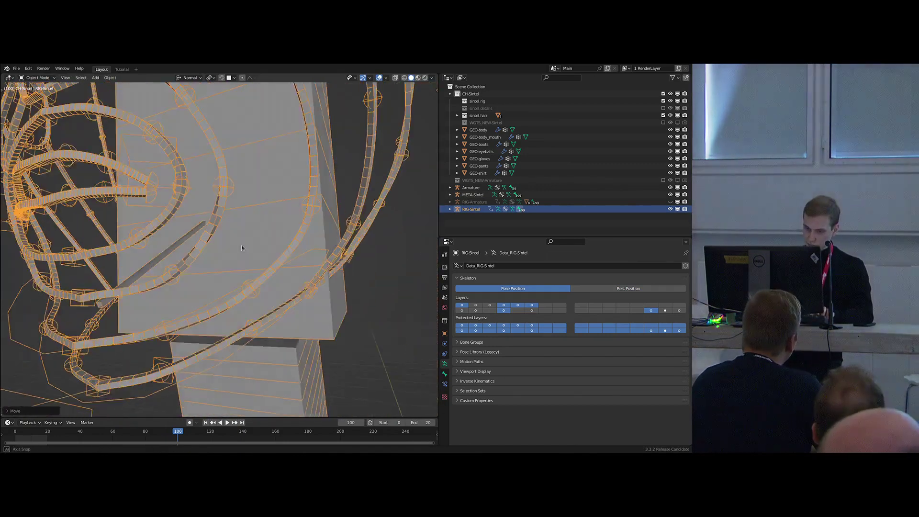
scroll(242, 251, down, 4)
scroll(261, 259, up, 3)
key(ctrl+Tab)
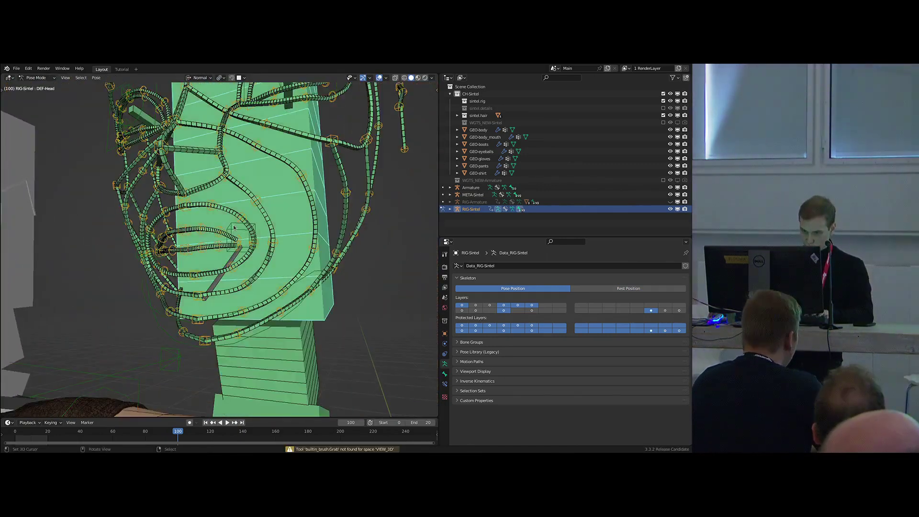
key(h)
Try moving the ACT-MouthCorner.L control on the Sintel rig.
middle_drag(232, 230, 217, 243)
key(g)
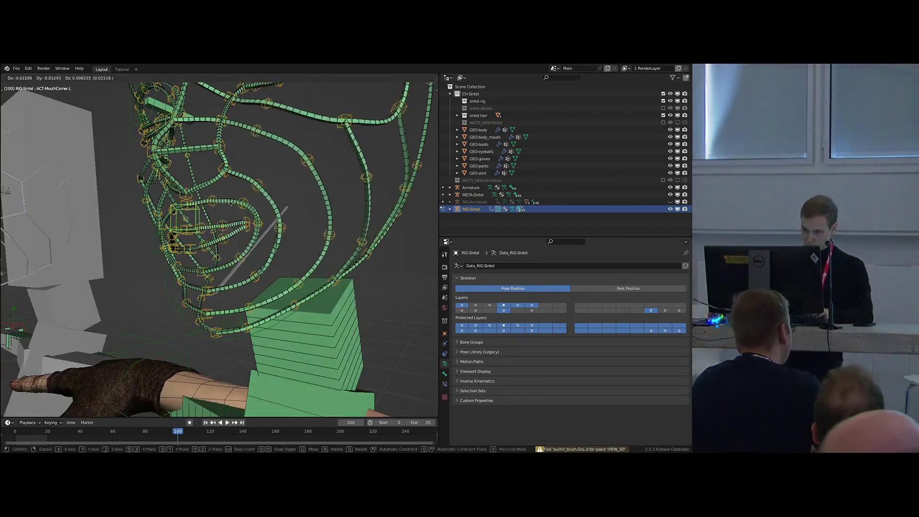
right_click(291, 255)
Return to Object Mode and delete both RIG-Sintel and META-Sintel.
scroll(291, 257, down, 4)
scroll(205, 246, down, 6)
key(ctrl+Tab)
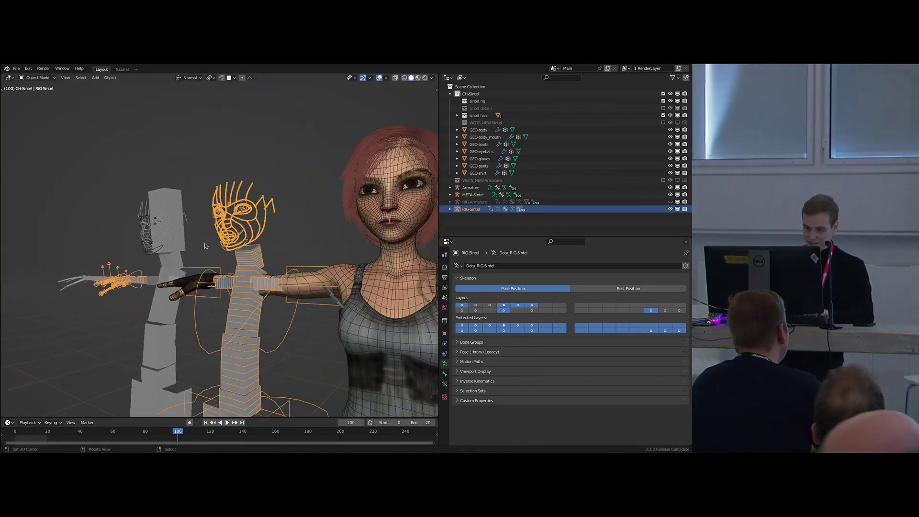
shift+click(175, 235)
key(x)
Put the Armature metarig in Pose Mode and assign the Cube widget shape to both lip center bones.
middle_drag(331, 244, 261, 239)
scroll(253, 234, up, 5)
right_click(237, 221)
right_click(236, 217)
key(KP_Decimal)
scroll(236, 216, down, 12)
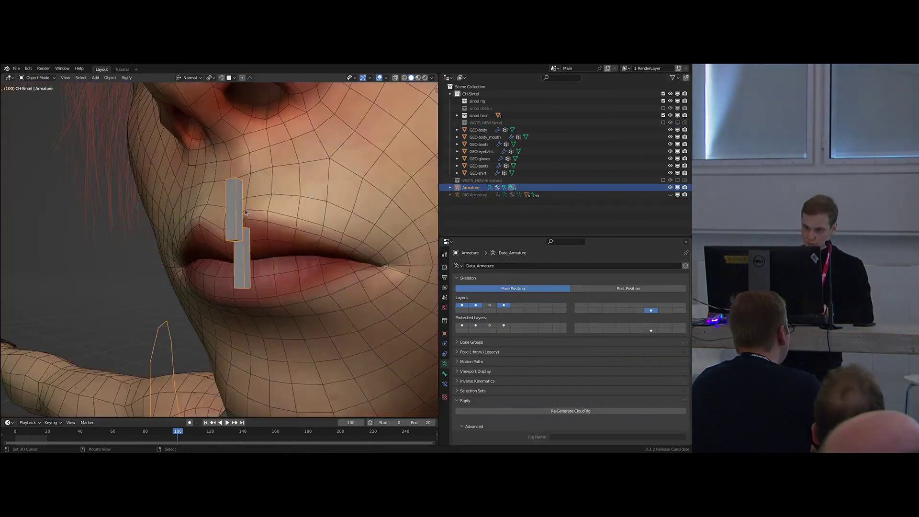
key(ctrl+Tab)
scroll(224, 209, up, 4)
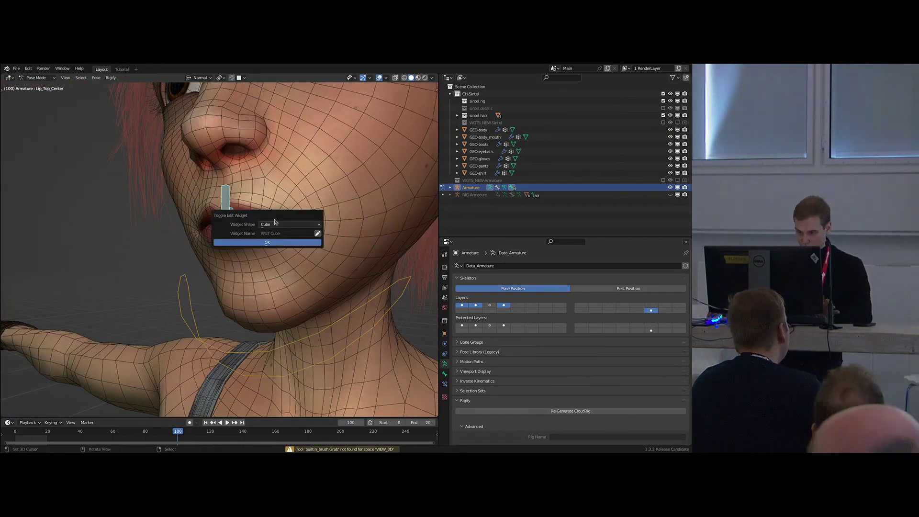
middle_drag(230, 235, 283, 260)
scroll(145, 233, up, 2)
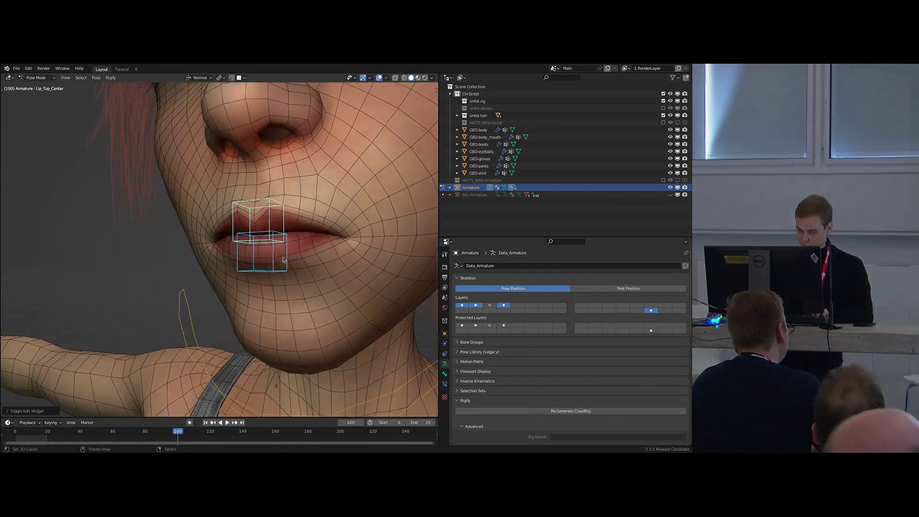
Scale down the two lip center bones in Edit Mode and return to Pose Mode.
click(444, 374)
key(Tab)
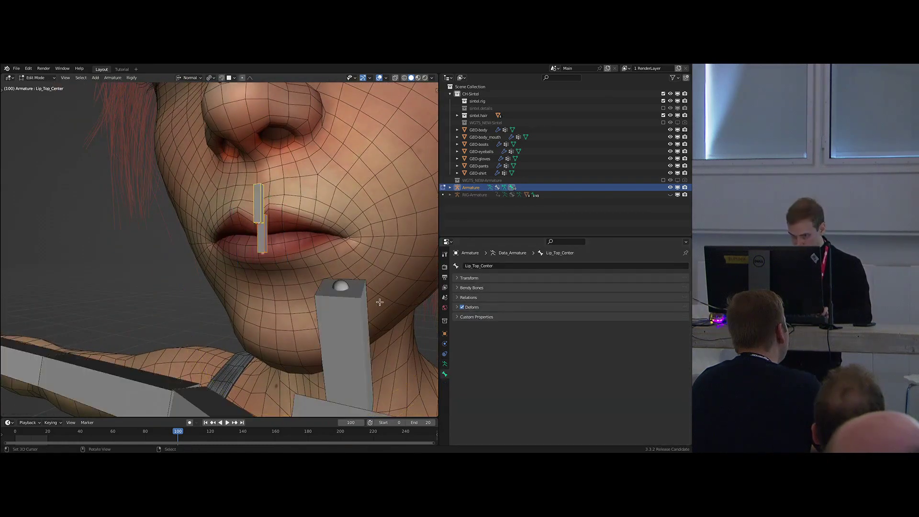
key(s)
click(316, 235)
key(Tab)
scroll(268, 248, up, 4)
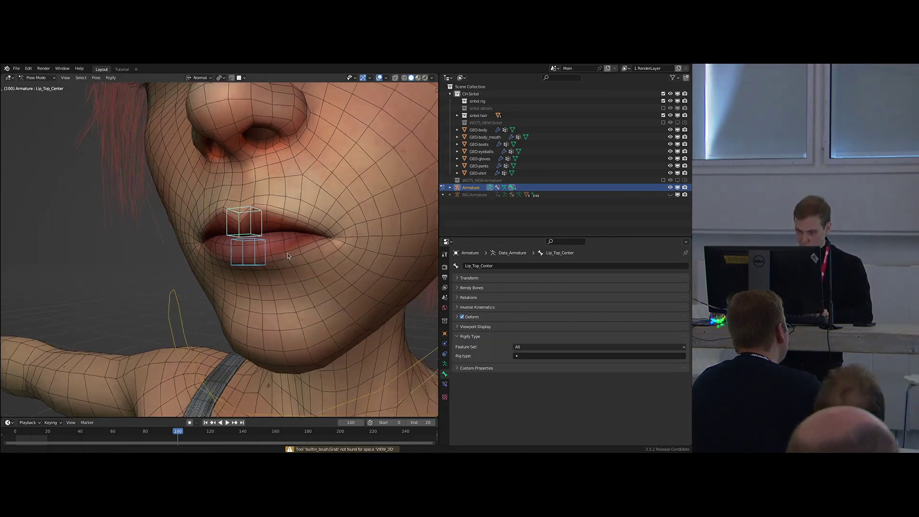
Duplicate the lip center bones along both lips to mid-lip and the left mouth corner in Edit Mode.
key(Tab)
middle_drag(247, 236, 252, 190)
key(shift+d)
click(339, 207)
middle_drag(340, 207, 331, 301)
key(g)
click(321, 290)
key(shift+d)
click(258, 302)
middle_drag(258, 302, 220, 240)
click(300, 291)
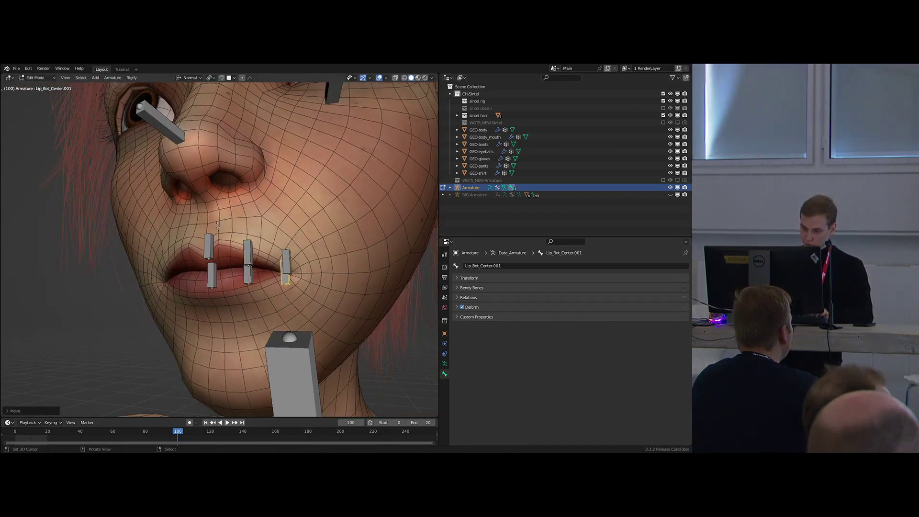
Duplicate the three upper lip bones and place the copies above the upper lip.
shift+right_click(254, 258)
shift+right_click(289, 269)
key(shift+d)
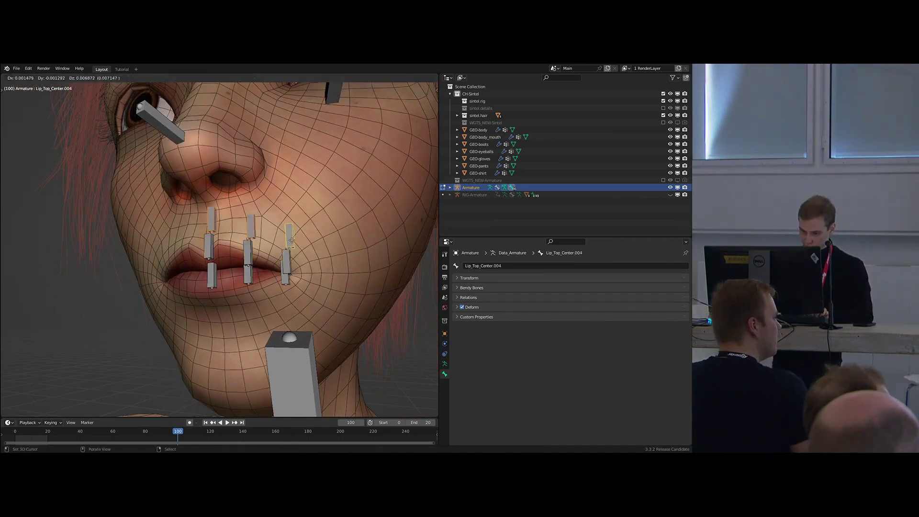
click(290, 238)
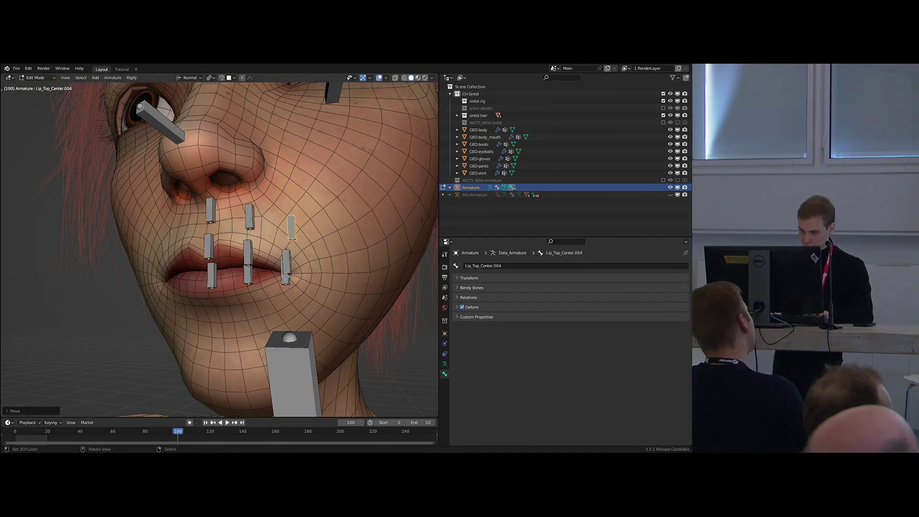
Place duplicated lower lip bones below the lower lip and another copy beside the left mouth corner.
middle_drag(240, 293, 309, 268)
key(g)
click(185, 292)
right_click(185, 291)
right_click(166, 296)
key(shift+d)
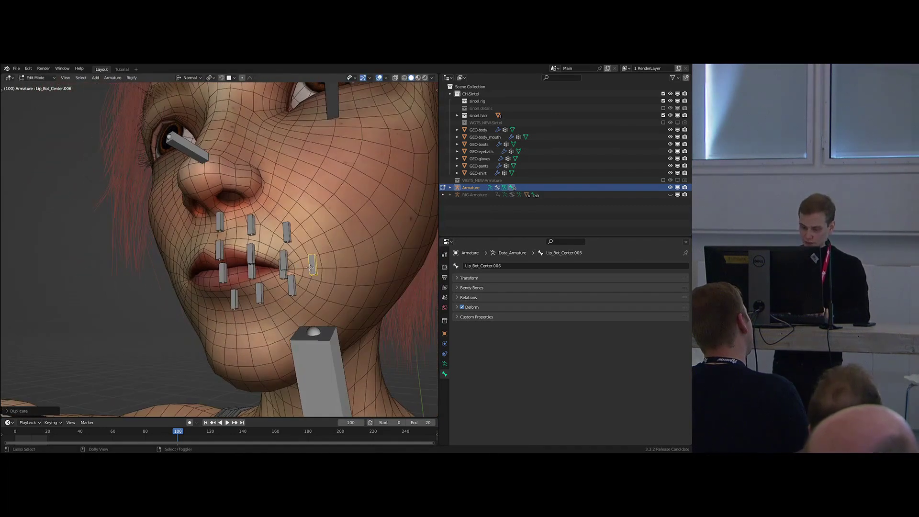
Open the prepared blend file with the finished lip rig, discarding the unsaved changes to Sintel_05_Jaw_And_Teeth_Weighted.blend.
key(ctrl+shift+o)
click(310, 268)
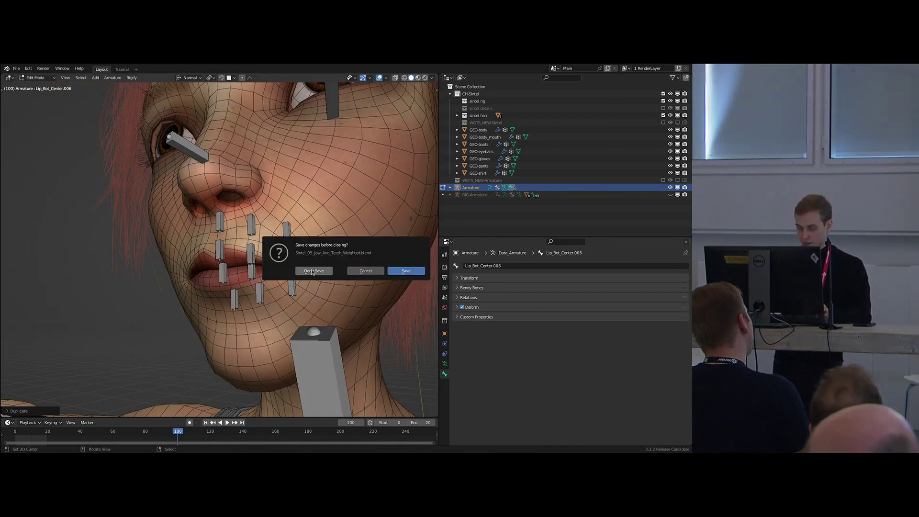
middle_drag(267, 262, 281, 229)
scroll(281, 229, up, 3)
Enter Pose Mode on RIG-Armature and test-move the Lip_Upper.L control without keeping the change.
right_click(287, 204)
key(ctrl+Tab)
right_click(263, 226)
right_click(240, 212)
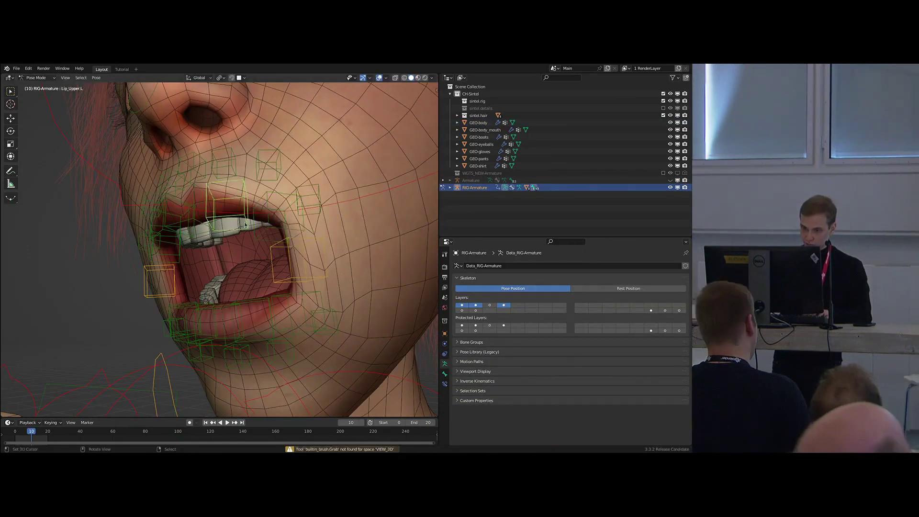
key(g)
right_click(225, 211)
middle_drag(221, 211, 237, 219)
scroll(237, 218, up, 1)
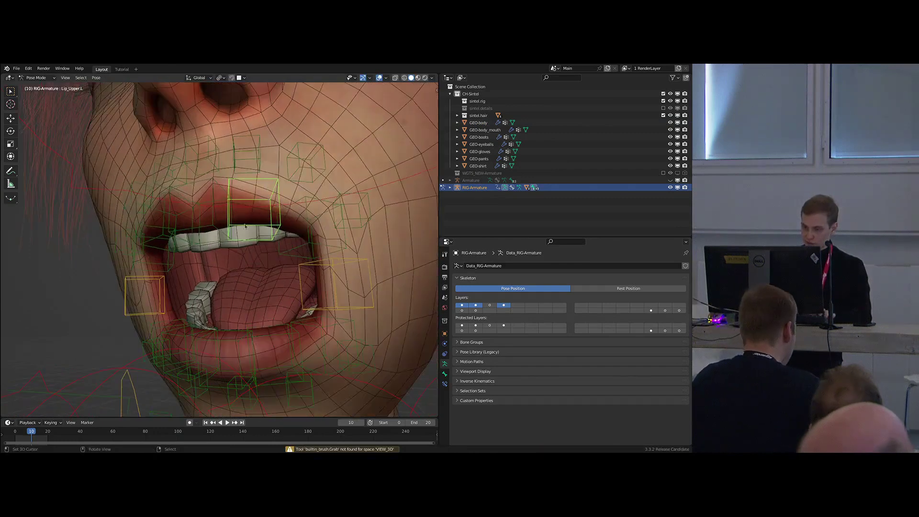
Put GEO-body in Weight Paint mode and show the rig's hidden $DEF bone layer.
key(ctrl+Tab)
right_click(262, 194)
key(ctrl+Tab)
key(shift+m)
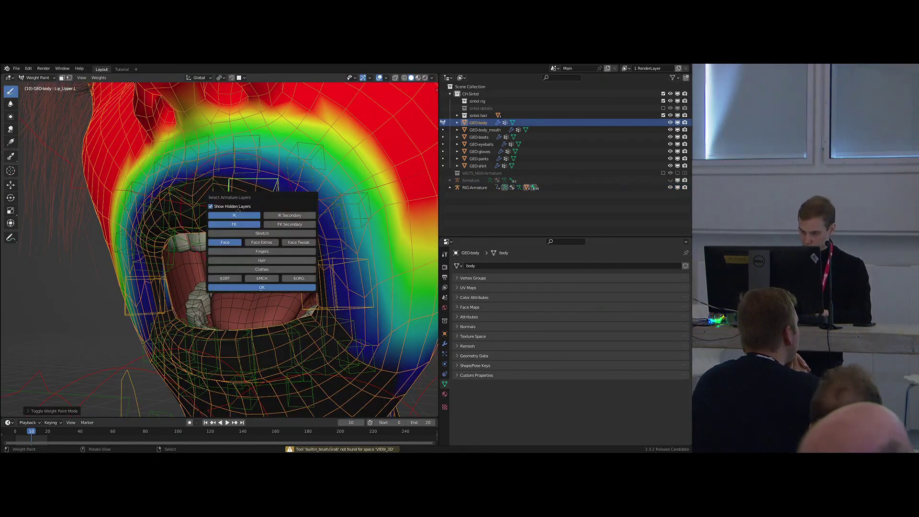
click(225, 278)
click(262, 287)
Hide the large deform bone obstructing the view of the mouth.
scroll(250, 202, down, 1)
mouse_move(250, 202)
middle_down()
mouse_move(256, 168)
mouse_move(268, 199)
mouse_move(246, 202)
mouse_move(242, 191)
middle_up()
right_click(340, 249)
right_click(330, 257)
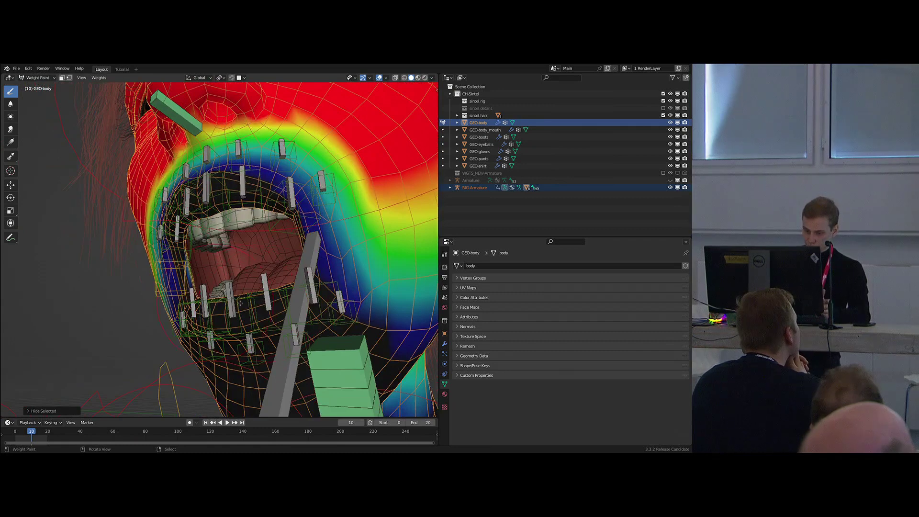
Inspect the GEO-body weights of the DEF-Jaw bone and the DEF-Lip_Upper_Mid bone.
right_click(286, 357)
middle_drag(252, 188, 250, 185)
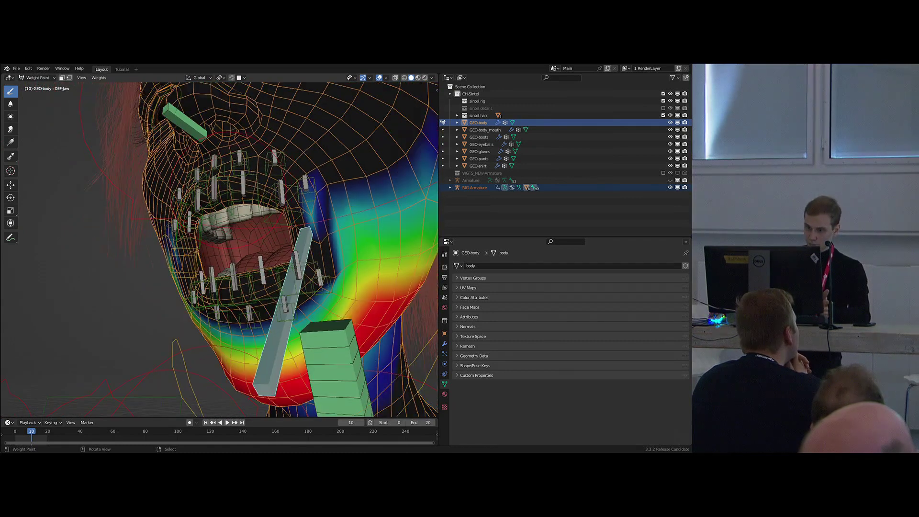
mouse_move(296, 209)
middle_down()
mouse_move(268, 206)
mouse_move(258, 217)
middle_up()
scroll(256, 216, up, 5)
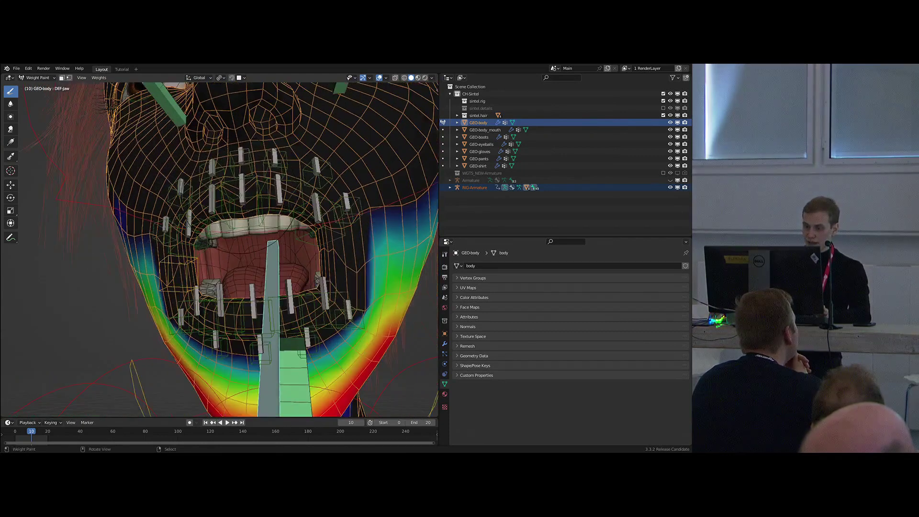
ctrl+click(244, 189)
scroll(245, 213, up, 2)
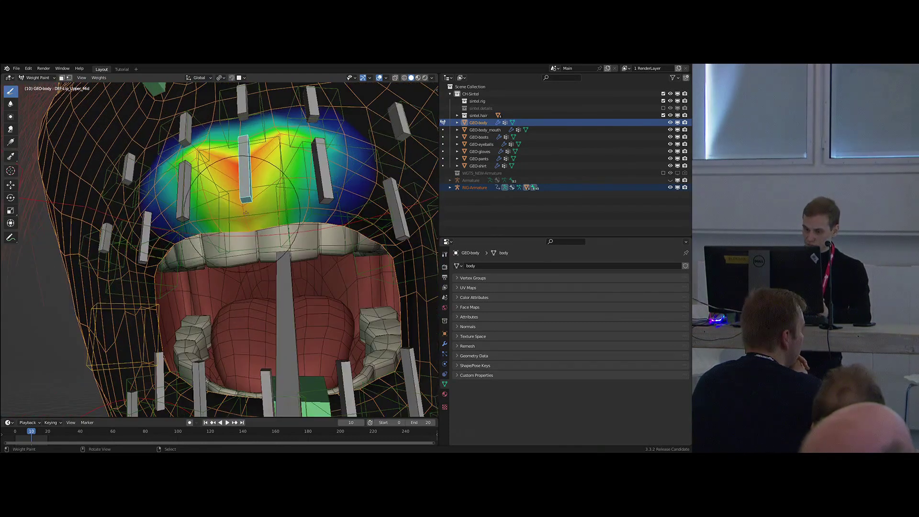
scroll(241, 189, down, 4)
scroll(251, 191, up, 1)
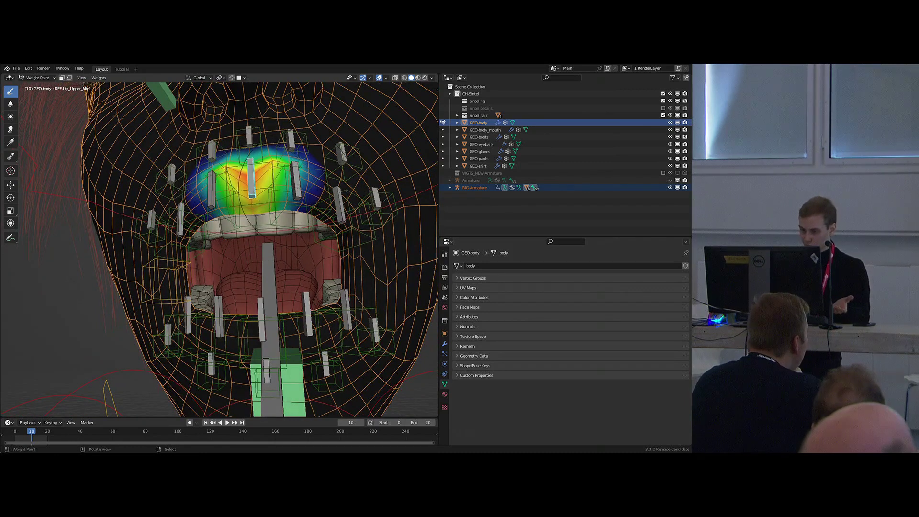
middle_drag(251, 191, 272, 176)
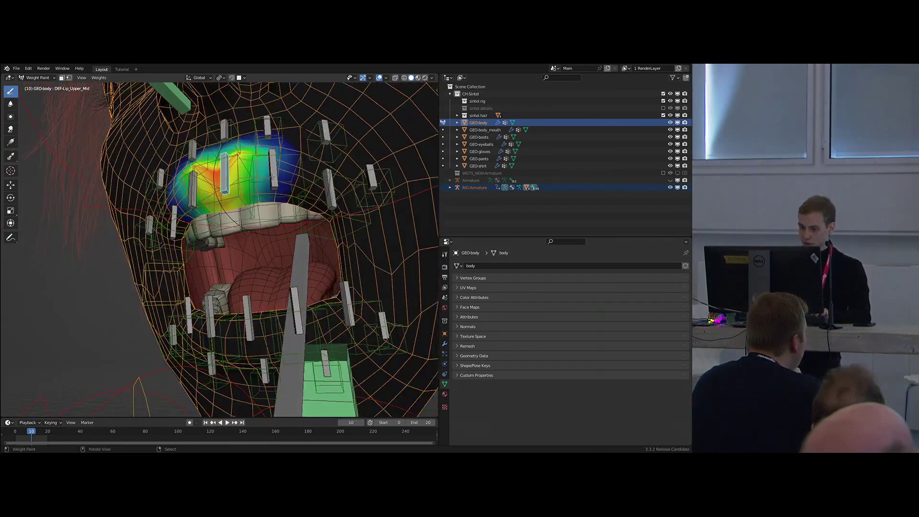
Select the upper lip deform bones from corner to corner and display their combined weights with Multi-Paint enabled.
ctrl+click(330, 194)
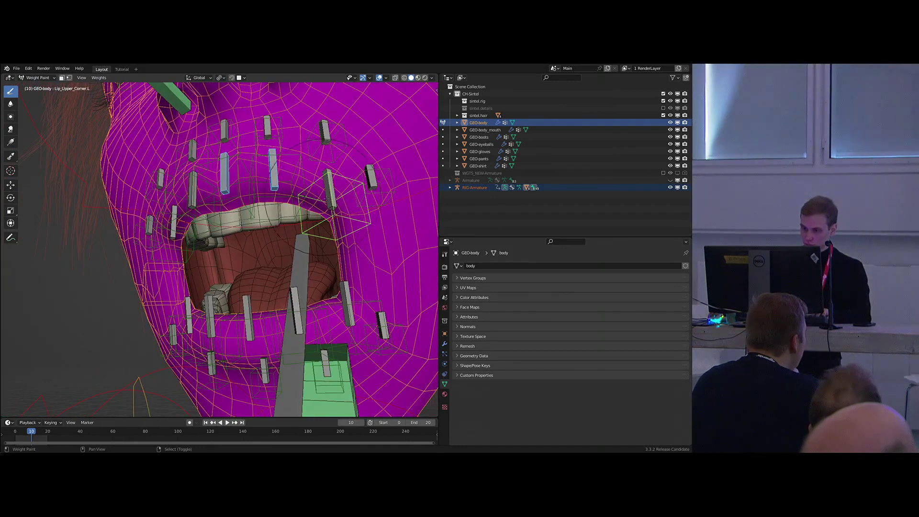
shift+right_click(329, 201)
middle_drag(329, 202, 238, 211)
key(ctrl+shift+m)
scroll(239, 215, up, 2)
scroll(233, 213, down, 2)
scroll(232, 213, up, 1)
scroll(238, 211, up, 1)
mouse_move(210, 211)
shift+mouse_down()
mouse_move(272, 210)
mouse_move(370, 237)
mouse_move(382, 253)
mouse_move(244, 212)
mouse_move(357, 239)
shift+mouse_up()
scroll(354, 244, down, 2)
mouse_move(354, 254)
middle_down()
mouse_move(335, 261)
mouse_move(311, 242)
middle_up()
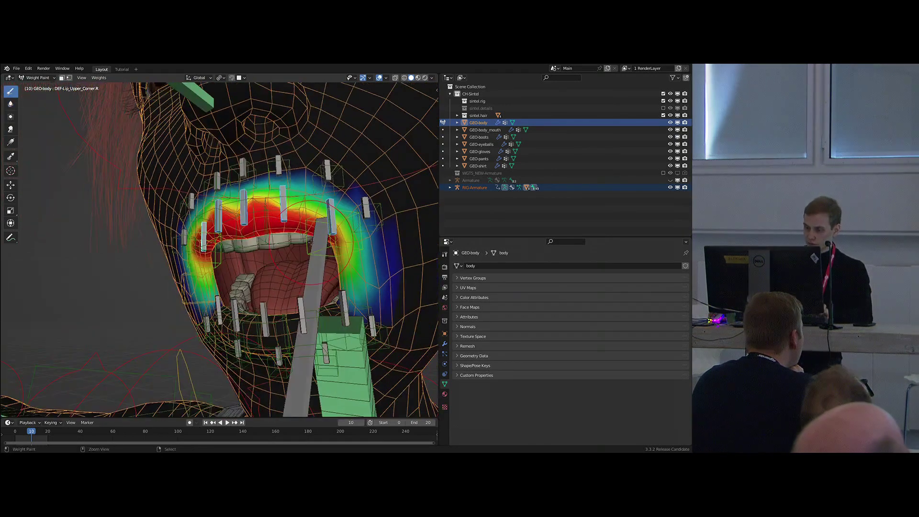
right_click(298, 227)
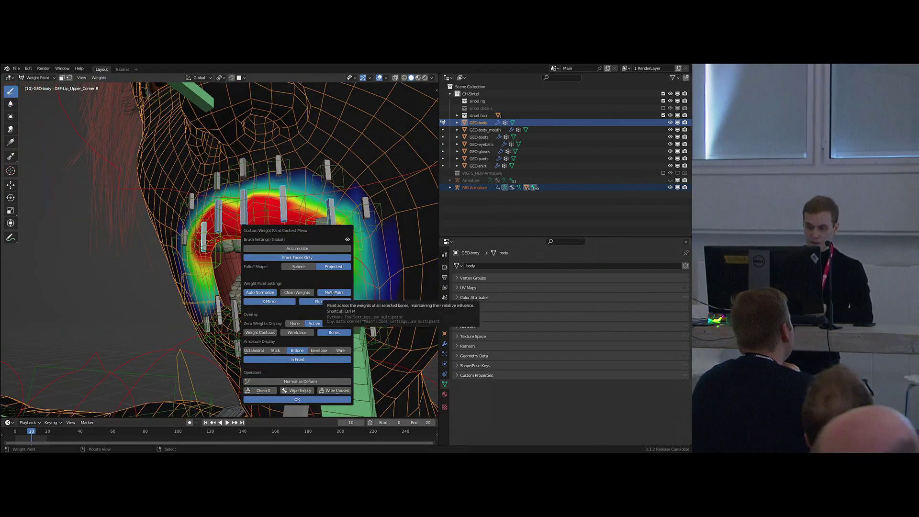
click(297, 399)
Add the outer upper lip deform bones, from DEF-Lip_Outer_Upper_Corner.L to the middle, to the selection to show their combined weights.
mouse_move(300, 243)
middle_down()
mouse_move(325, 221)
mouse_move(268, 228)
middle_up()
scroll(325, 220, up, 2)
shift+right_click(369, 227)
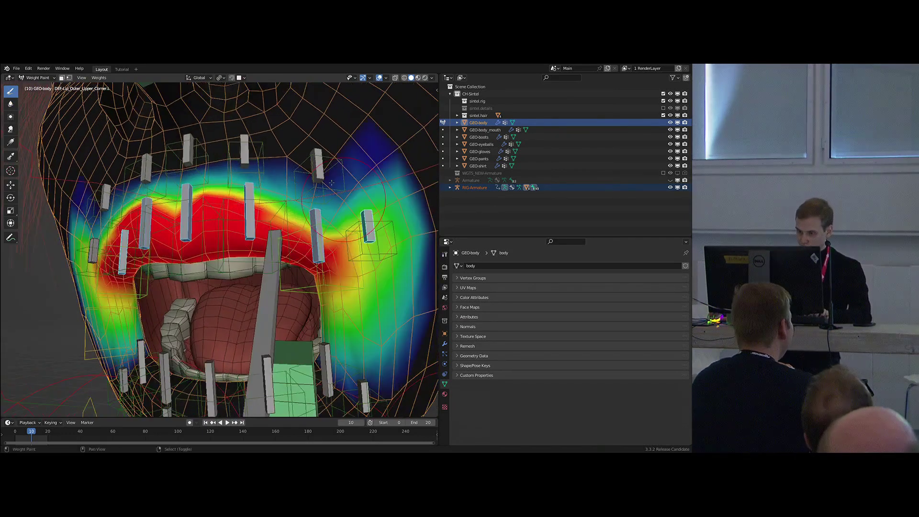
shift+right_click(316, 165)
shift+right_click(244, 151)
shift+right_click(189, 150)
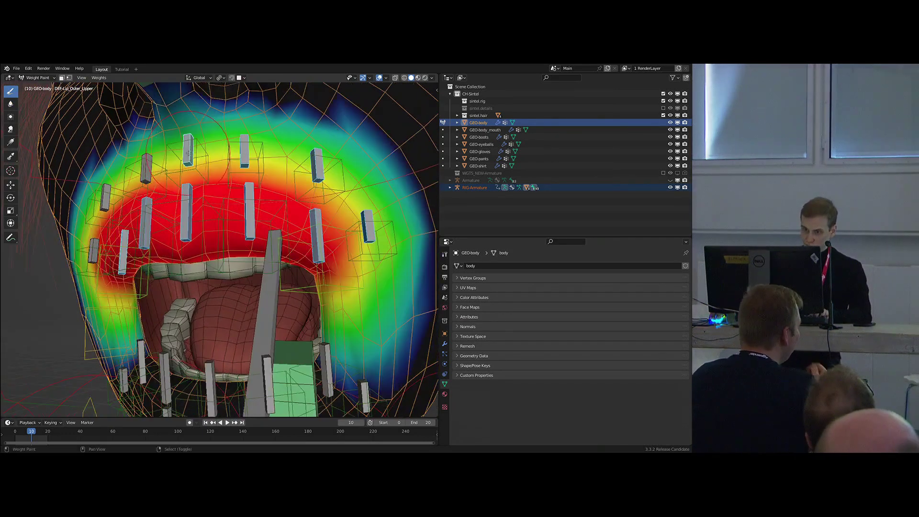
Mirror the lip bone selection and test how GEO-body follows when the selected upper lip bones move.
scroll(196, 158, down, 2)
middle_drag(230, 175, 296, 241)
scroll(205, 208, down, 2)
middle_drag(126, 212, 234, 191)
key(ctrl+shift+m)
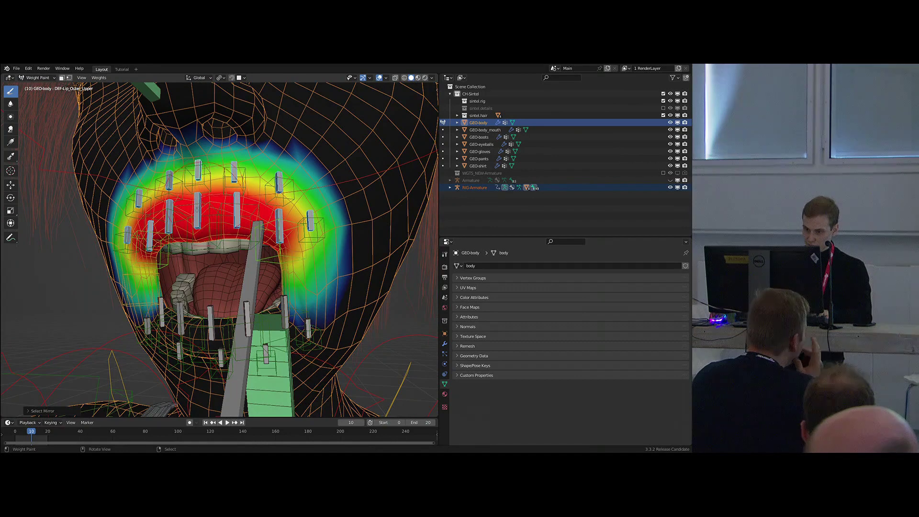
key(g)
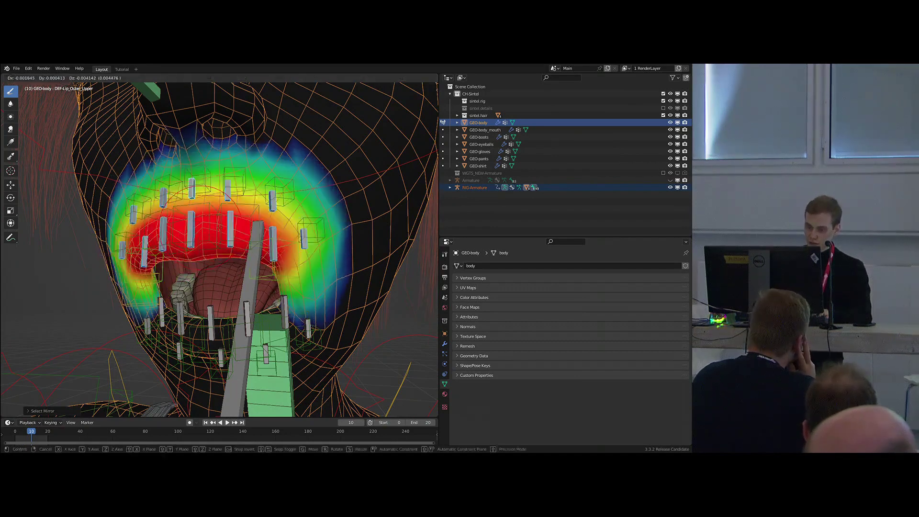
right_click(218, 229)
Isolate the DEF-Head bone and examine its GEO-body weights around the nose and upper lip.
scroll(218, 229, down, 3)
middle_drag(223, 229, 287, 216)
right_click(326, 208)
key(shift+h)
scroll(236, 222, up, 2)
middle_drag(340, 253, 230, 248)
scroll(199, 220, up, 2)
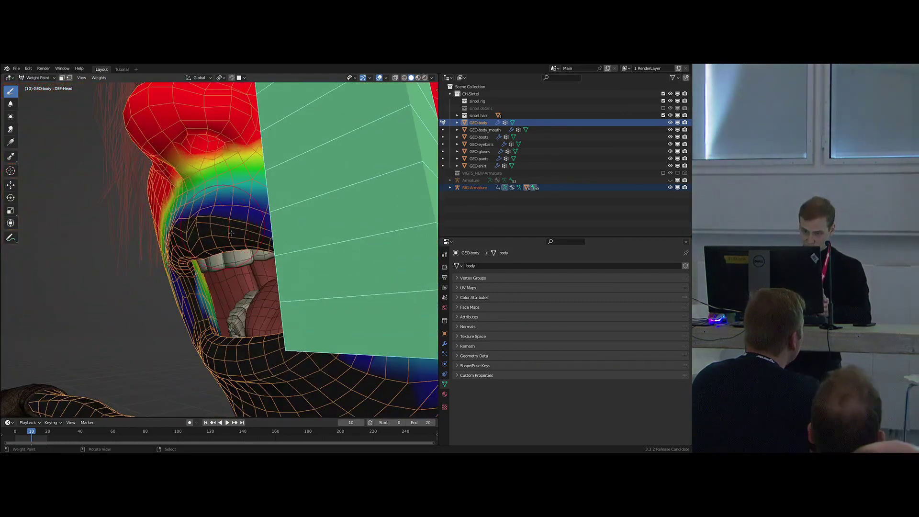
scroll(268, 230, down, 2)
middle_drag(285, 228, 311, 224)
scroll(287, 233, up, 2)
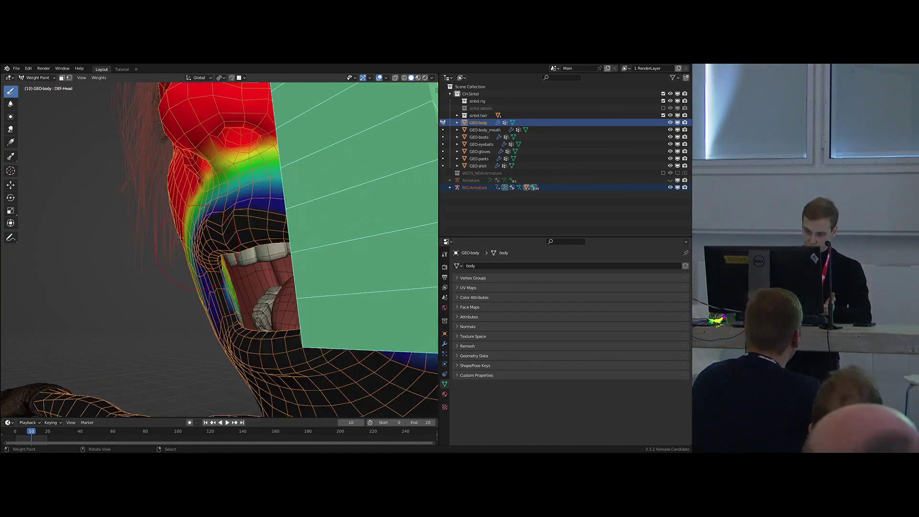
Reveal the hidden bones and hide the large DEF-Head bone obstructing the mouth.
key(alt+h)
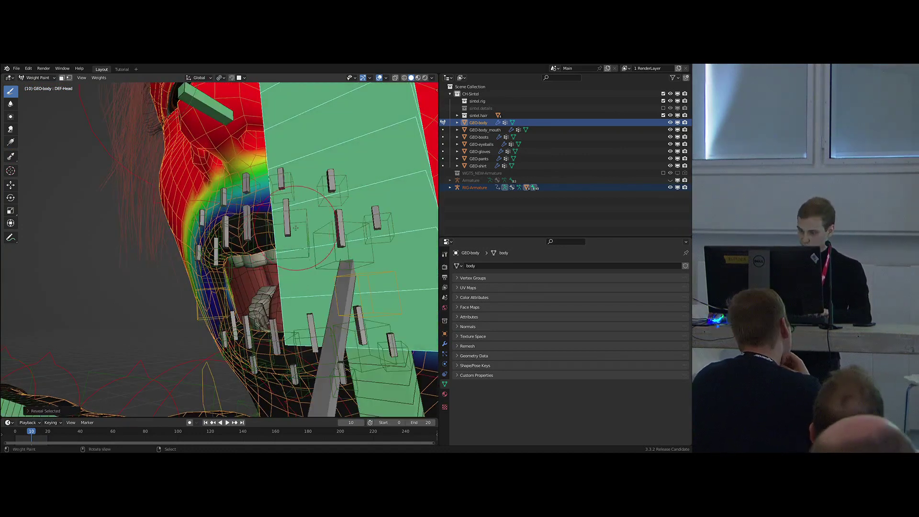
right_click(287, 225)
shift+right_click(340, 229)
key(h)
middle_drag(378, 204, 319, 249)
right_click(340, 256)
Switch from weight painting GEO-body to posing RIG-Armature and test-move the Mouth_Corner.L control.
key(ctrl+Tab)
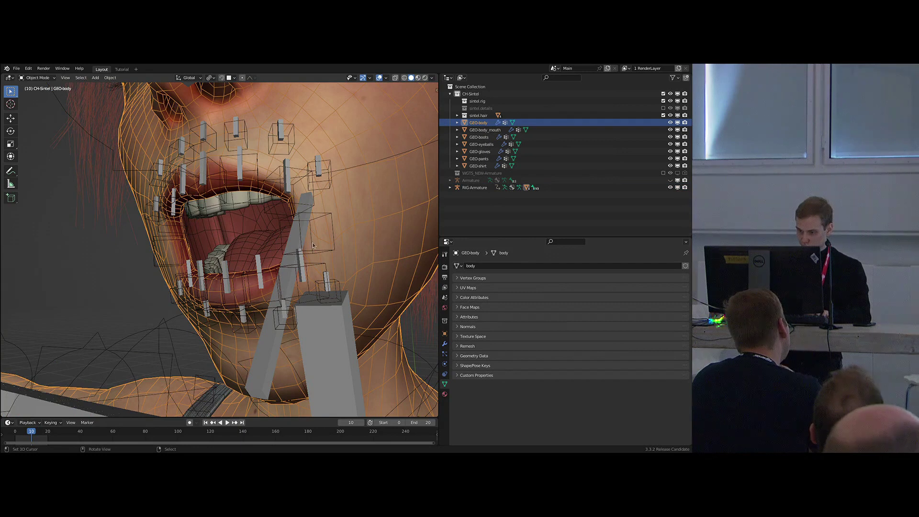
right_click(313, 244)
key(ctrl+Tab)
click(313, 238)
key(g)
right_click(299, 235)
Clear the rotation of all bones in the generated RIG-Armature and switch to the metarig.
mouse_move(297, 235)
middle_down()
mouse_move(330, 239)
mouse_move(309, 240)
middle_up()
scroll(330, 240, down, 3)
key(shift+t)
scroll(330, 243, up, 3)
key(shift+t)
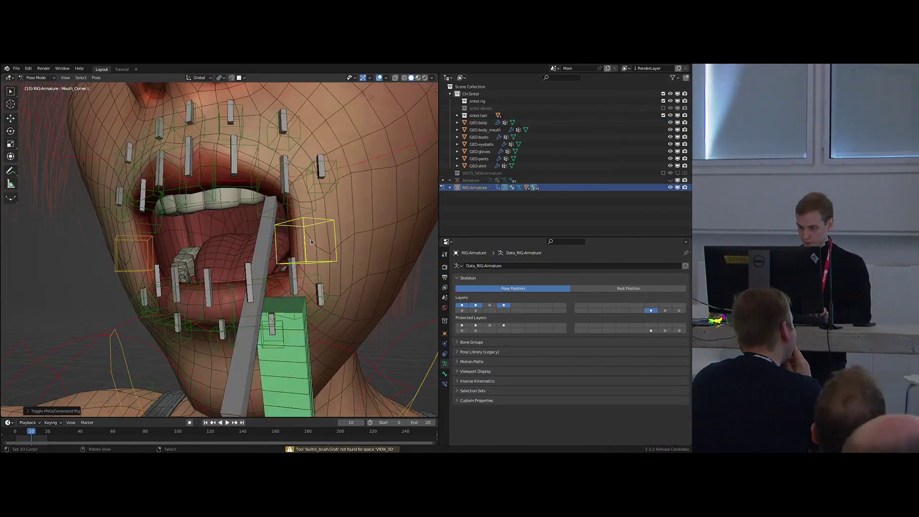
key(a)
key(alt+r)
key(shift+t)
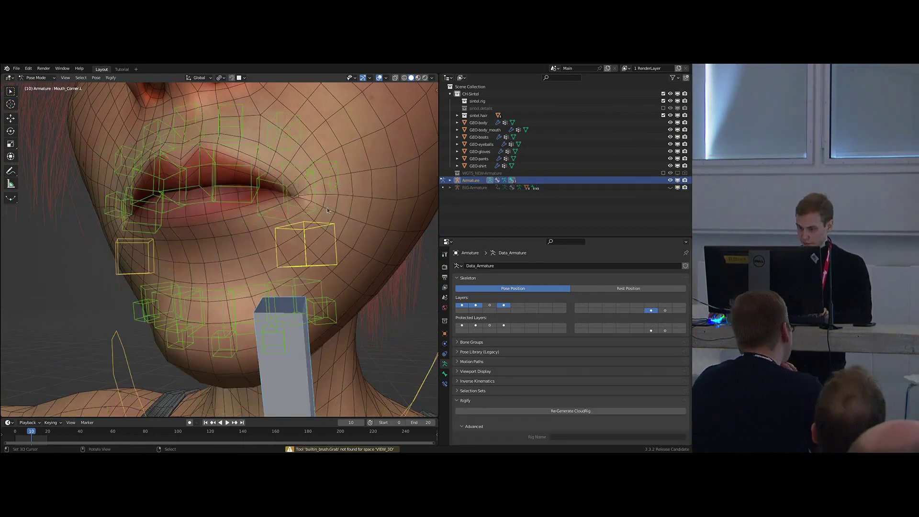
Clear the rotation of all bones in the metarig and deselect them.
key(shift+t)
key(a)
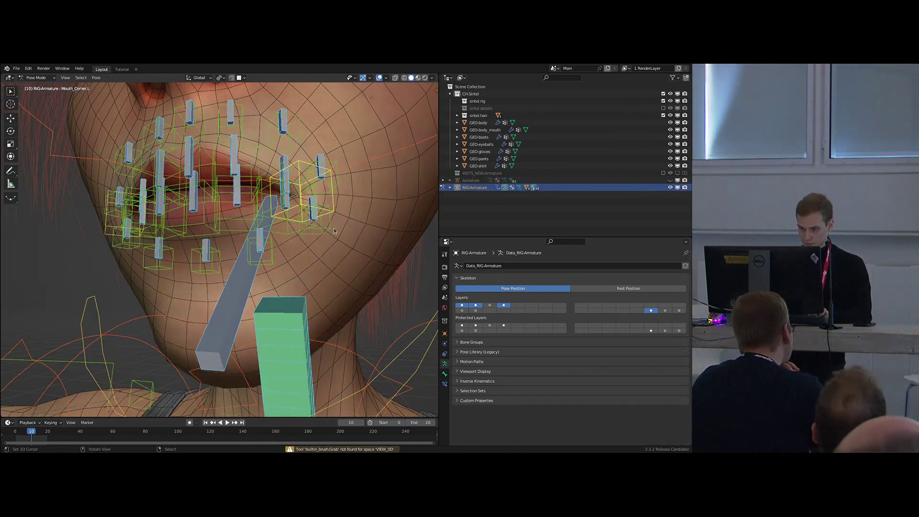
key(shift+t)
key(alt+r)
middle_drag(306, 240, 334, 229)
key(alt+a)
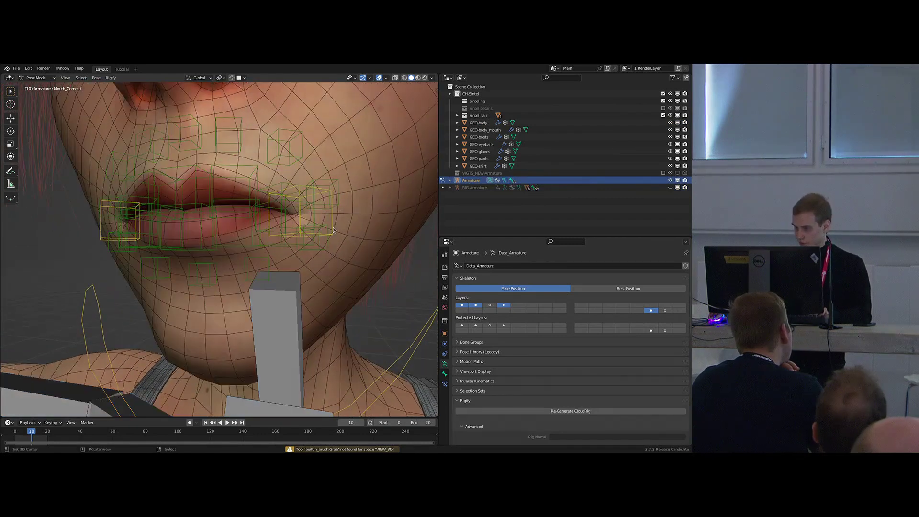
Examine the Rigify type and control options of Mouth_Corner.L, with its Viewport Display settings collapsed.
click(445, 372)
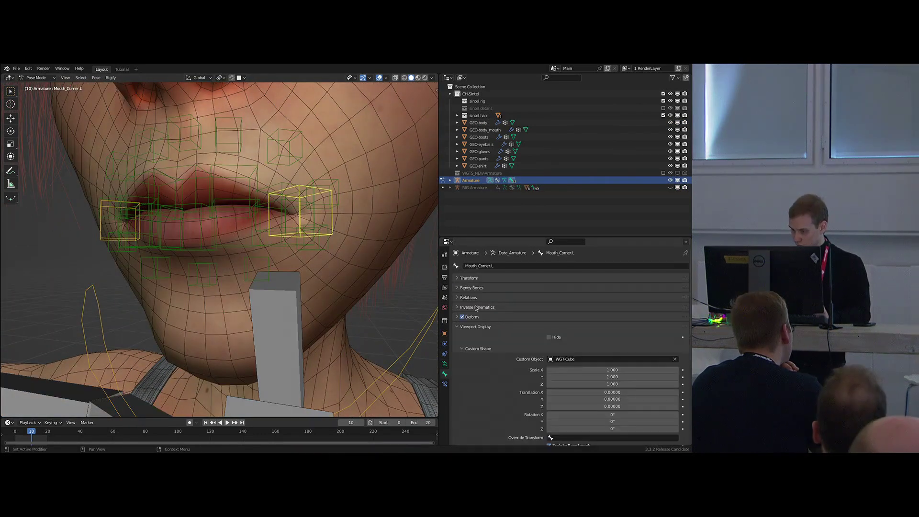
scroll(513, 369, down, 5)
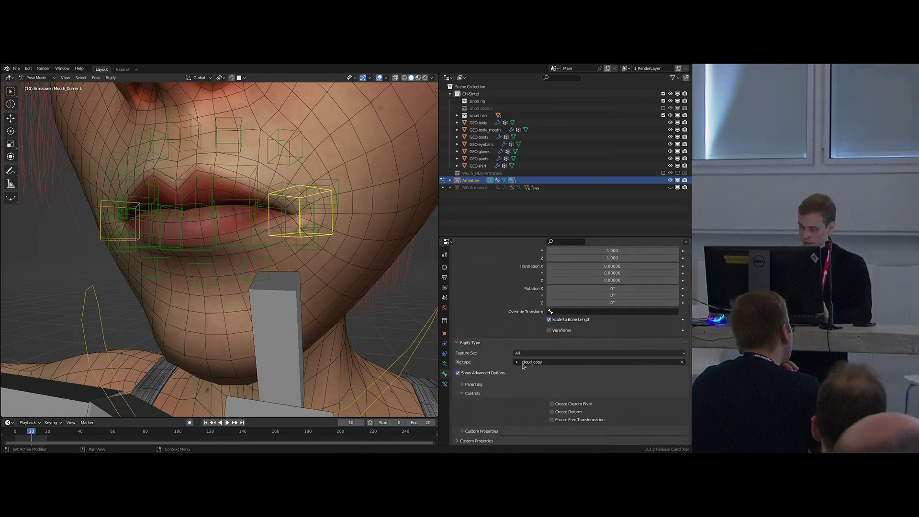
scroll(483, 293, up, 2)
click(474, 270)
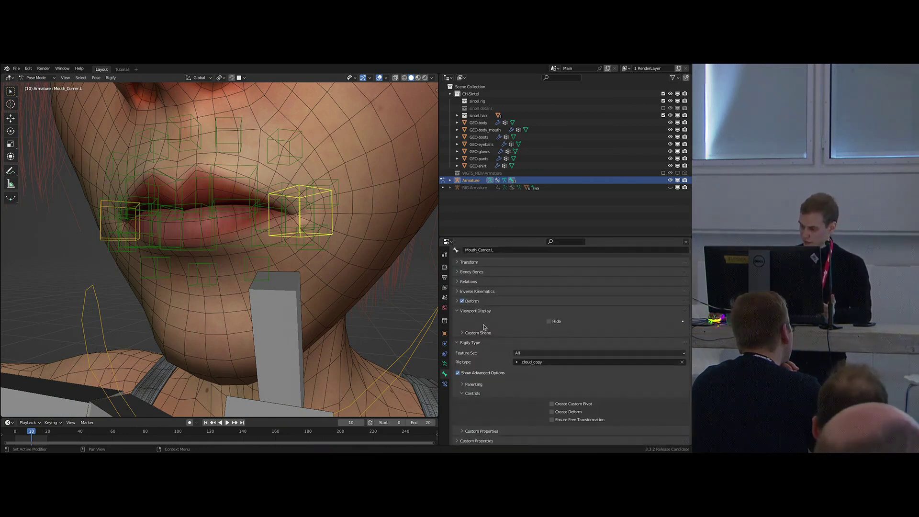
click(478, 312)
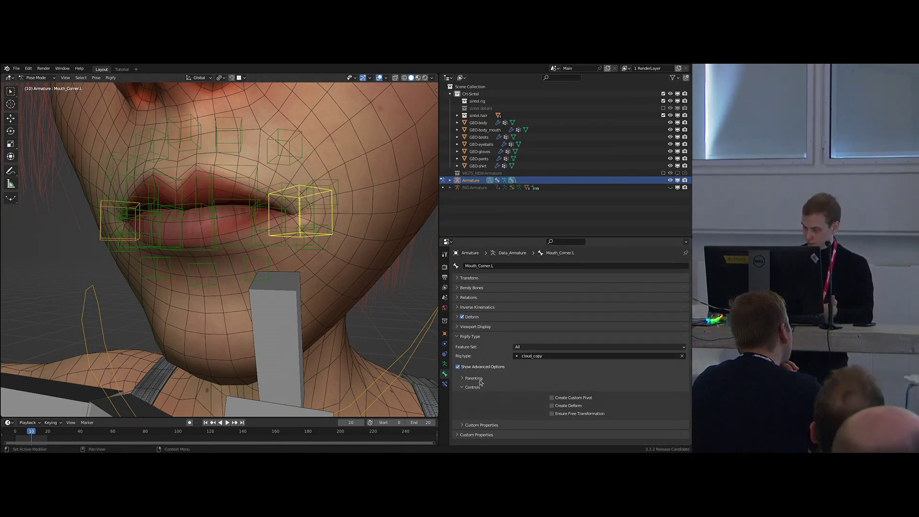
middle_drag(309, 262, 264, 238)
scroll(306, 239, up, 5)
scroll(318, 251, down, 2)
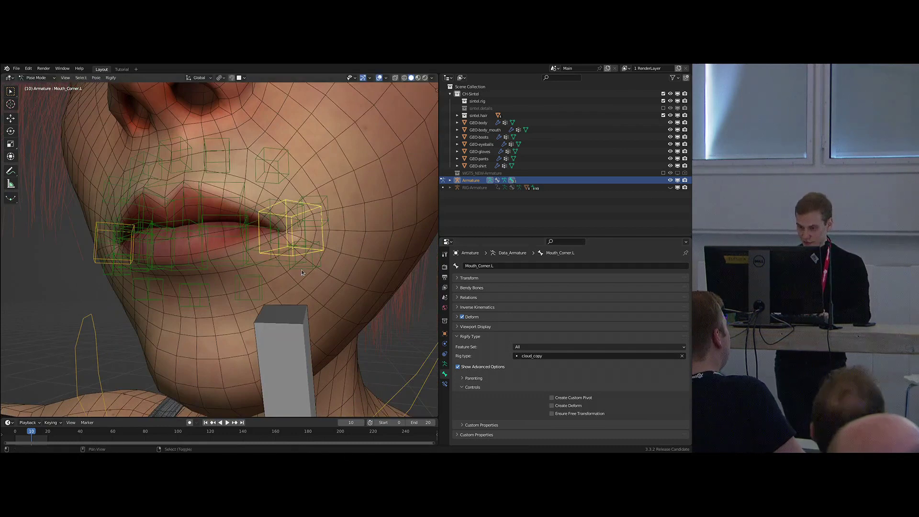
key(shift+t)
scroll(297, 265, down, 2)
middle_drag(282, 258, 245, 258)
key(shift+t)
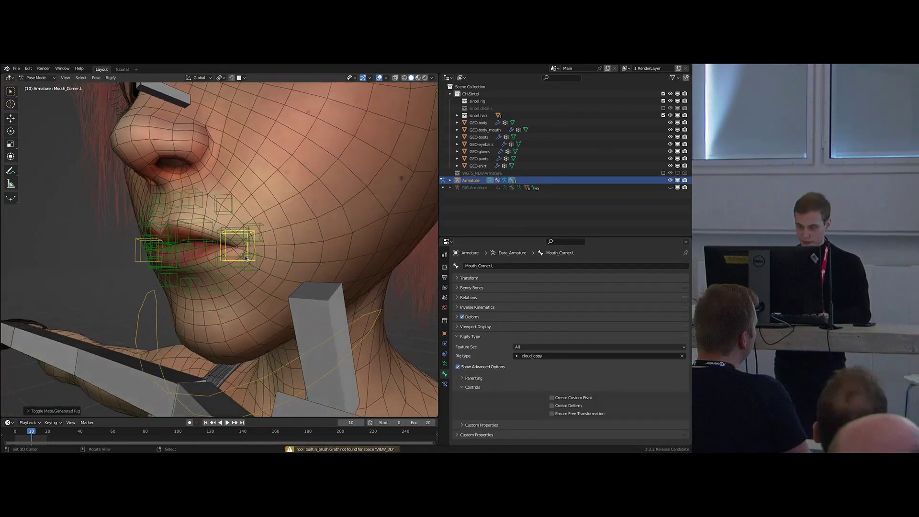
Set the transform orientation to Local for moving Mouth_Corner.L.
key(g)
key(y)
key(Escape)
key(period)
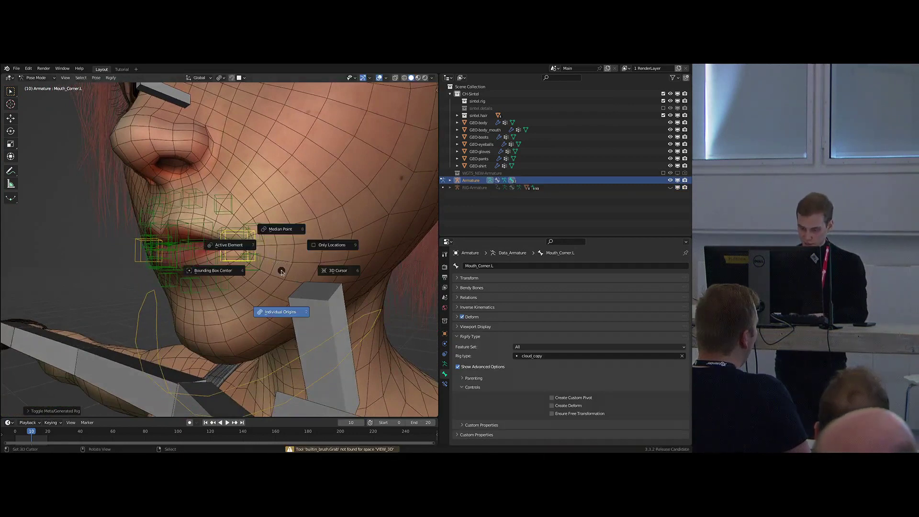
key(Escape)
key(comma)
click(335, 279)
middle_drag(254, 268, 268, 273)
Try moving Mouth_Corner.L outward along its local X axis and up across the cheek.
key(g)
key(y)
key(Escape)
key(g)
key(z)
key(x)
click(384, 260)
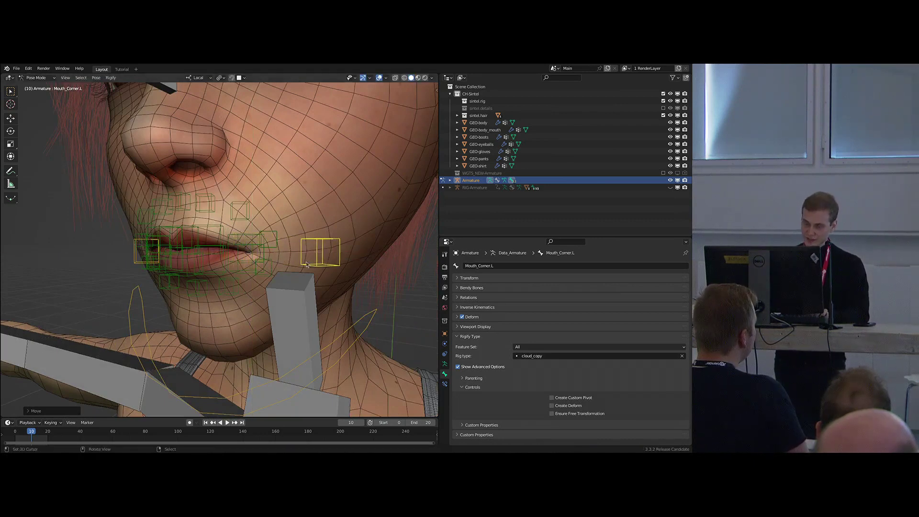
key(g)
key(y)
key(y)
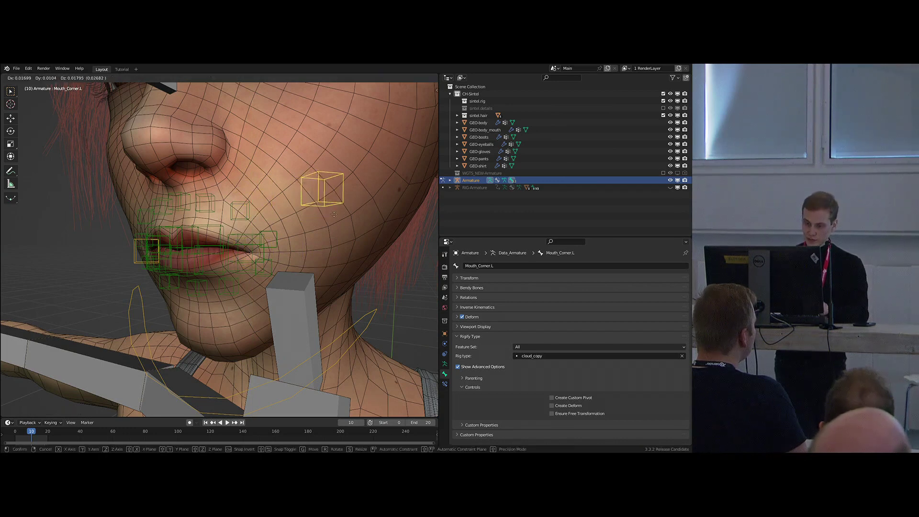
right_click(318, 218)
Hide the large jaw bone obstructing the left mouth corner in the generated rig and return to the metarig.
middle_drag(256, 259, 270, 235)
key(shift+t)
scroll(275, 261, up, 1)
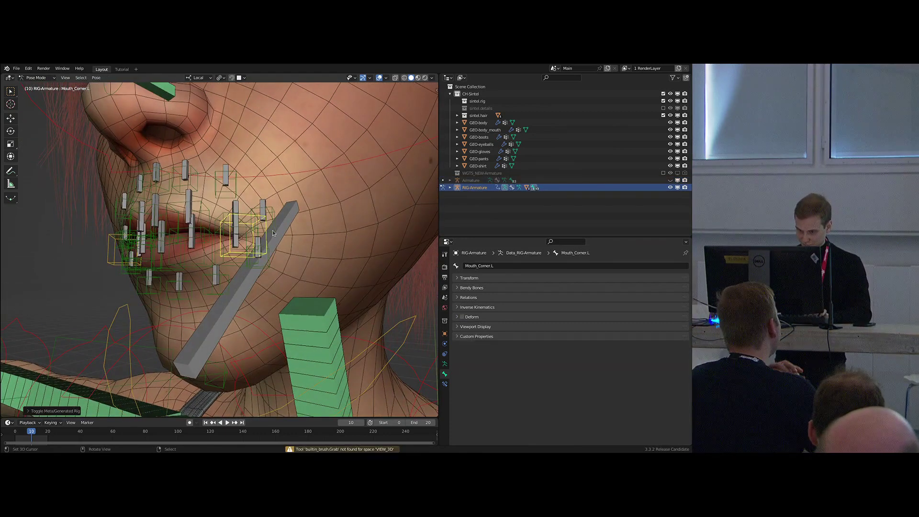
key(h)
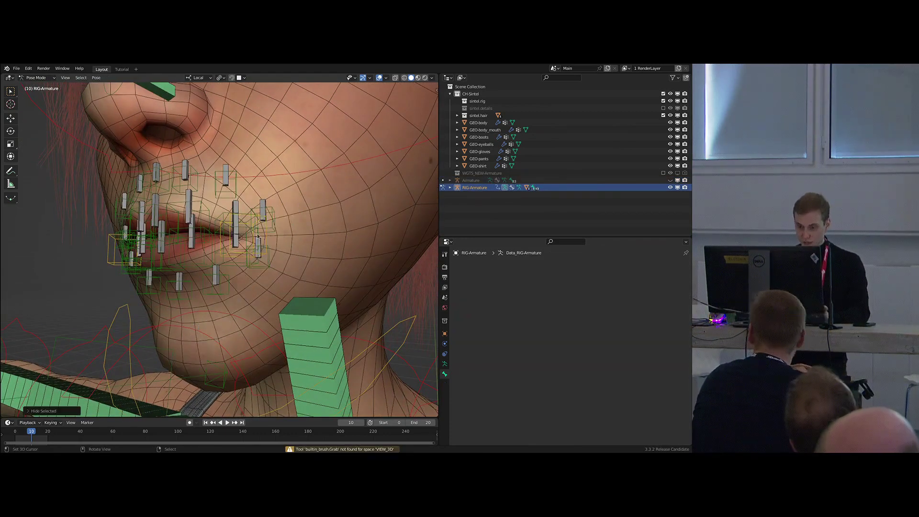
key(alt+h)
key(shift+t)
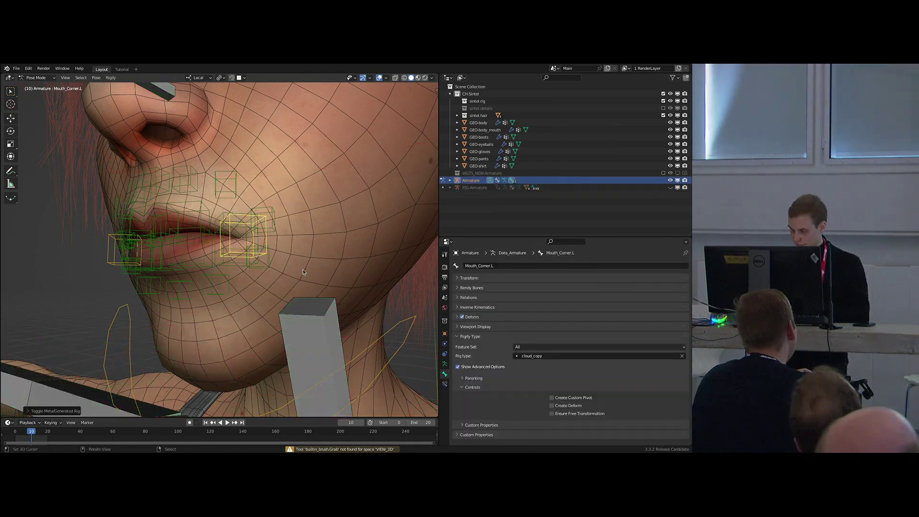
Show the Actions list in the metarig's Rigify settings, with the Skeleton and Advanced sections collapsed.
click(472, 387)
click(456, 366)
click(454, 365)
click(444, 365)
click(469, 279)
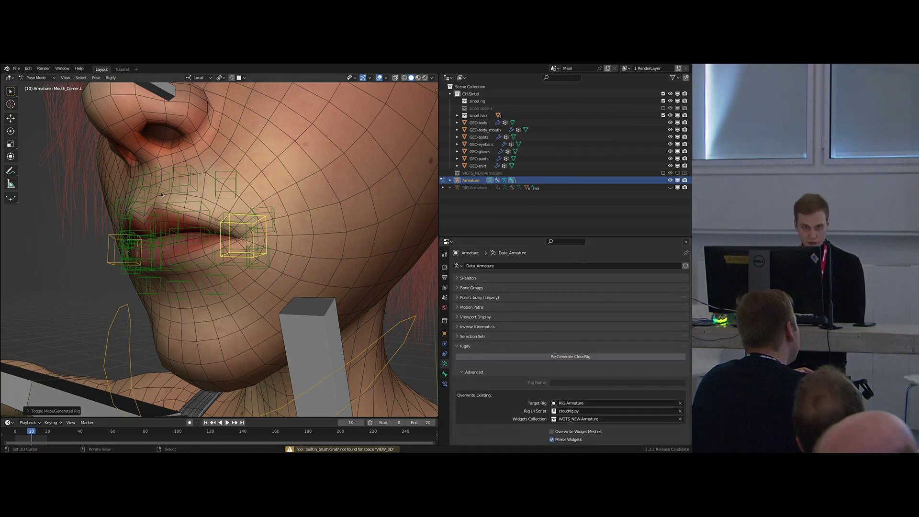
scroll(495, 362, down, 4)
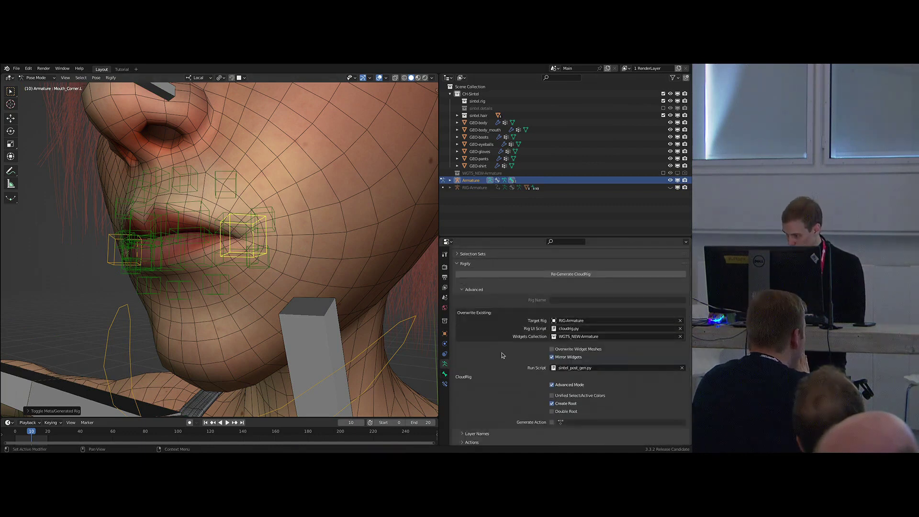
click(474, 290)
click(471, 339)
click(480, 341)
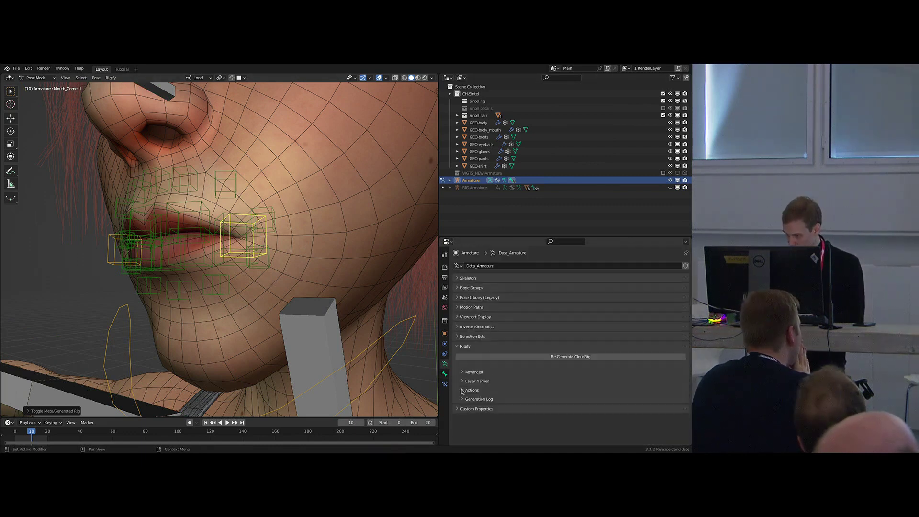
click(471, 390)
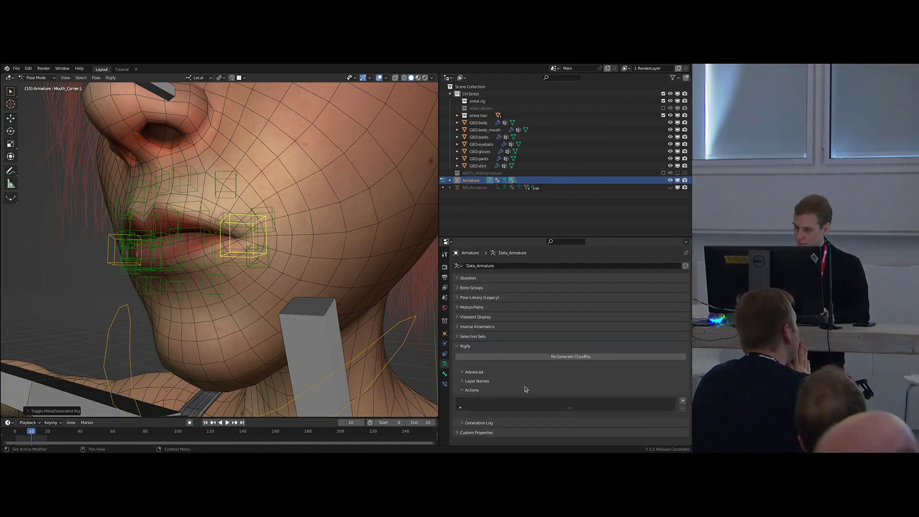
Split the 3D viewport horizontally and turn the upper area into an Action Editor.
middle_drag(285, 282, 293, 283)
middle_drag(260, 248, 292, 243)
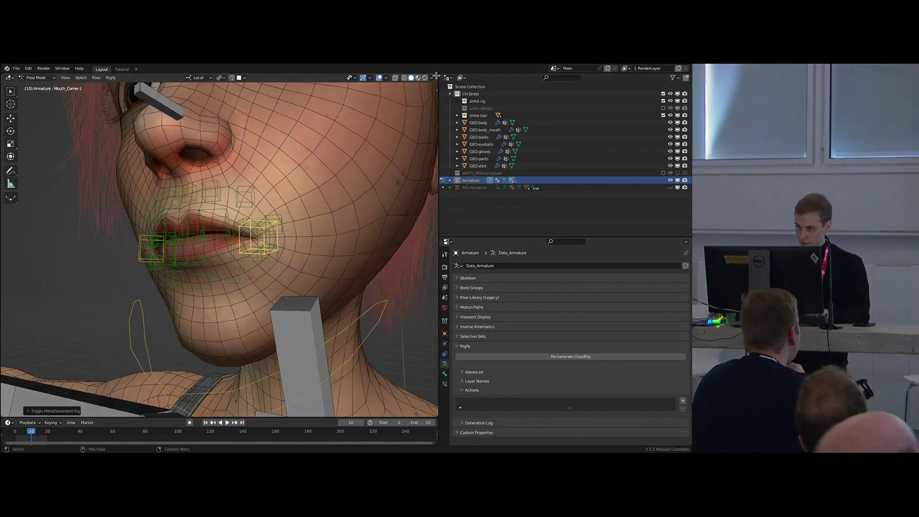
drag(437, 76, 427, 160)
key(Tab)
click(229, 189)
key(ctrl+alt+s)
click(339, 154)
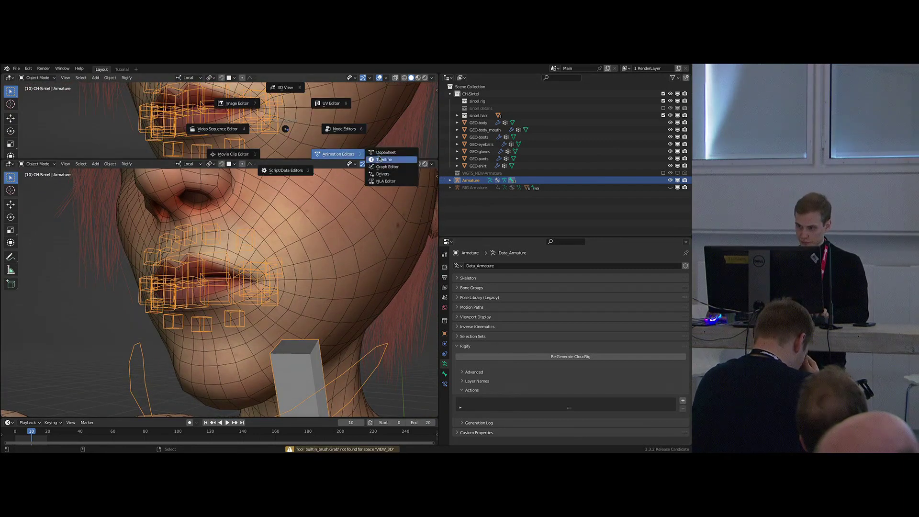
click(387, 152)
click(54, 80)
click(40, 94)
Create a new action and name it RIG.Sintel-LipsWide.
click(205, 78)
click(232, 78)
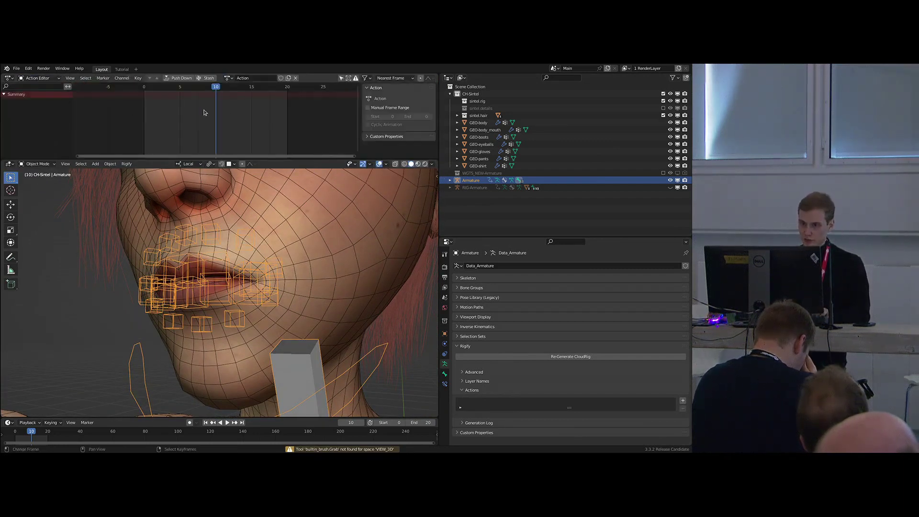
click(246, 78)
text(RIG)
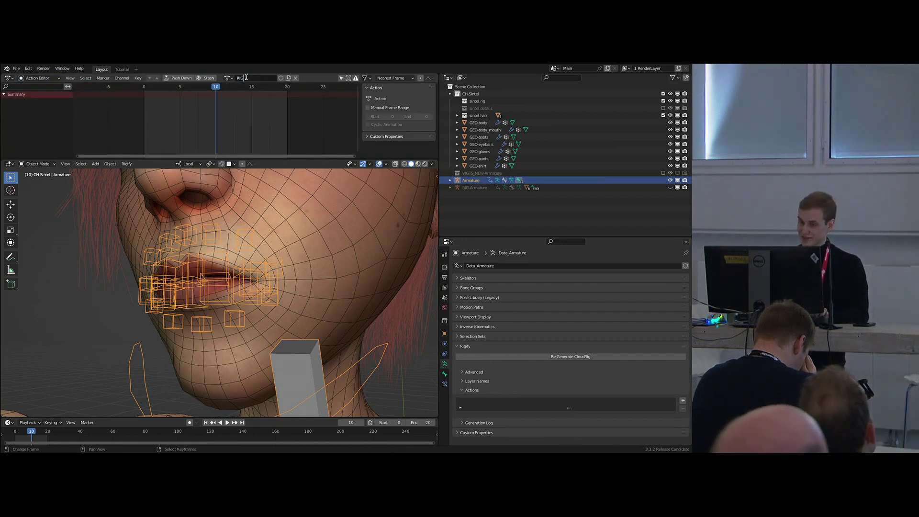
text(-Sintel)
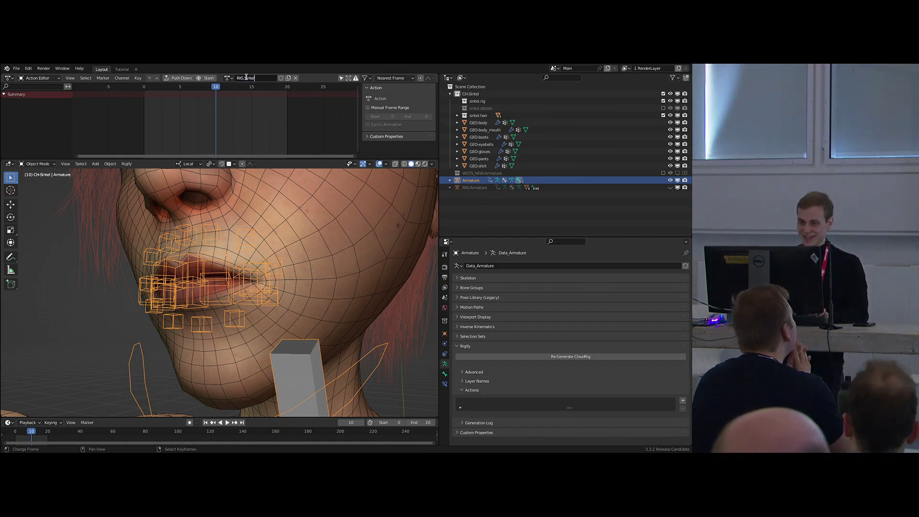
text(-LipsWide)
key(Return)
Return the metarig to Pose Mode, hide its left mouth corner control and select Lip_Outer_Upper_Corner.L.
middle_drag(253, 238, 273, 240)
key(Tab)
click(271, 331)
mouse_move(297, 297)
middle_down()
mouse_move(282, 293)
mouse_move(288, 288)
middle_up()
scroll(282, 287, up, 1)
scroll(287, 288, up, 1)
key(h)
right_click(279, 267)
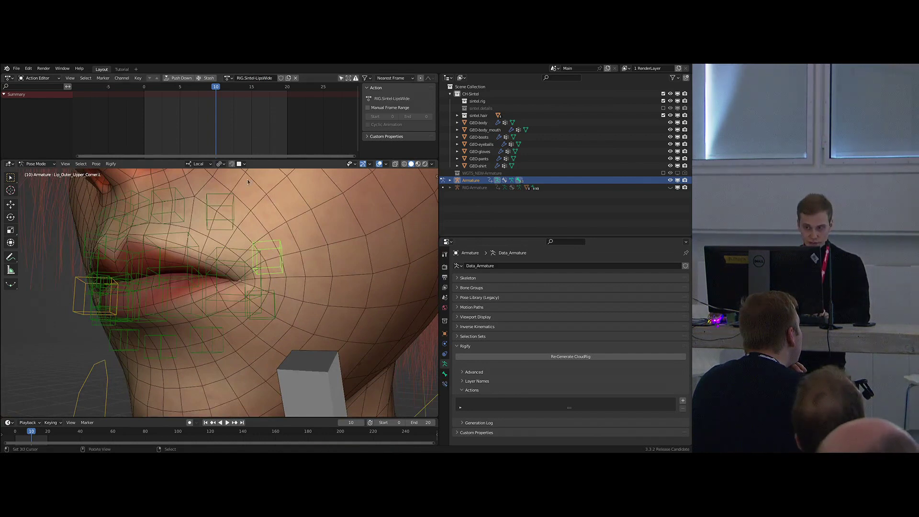
Unlink the action from the metarig and assign RIG.Sintel-LipsWide to the generated RIG-Armature instead.
click(296, 78)
key(shift+t)
click(211, 79)
click(222, 88)
scroll(244, 194, down, 3)
scroll(256, 245, up, 2)
middle_drag(255, 245, 271, 268)
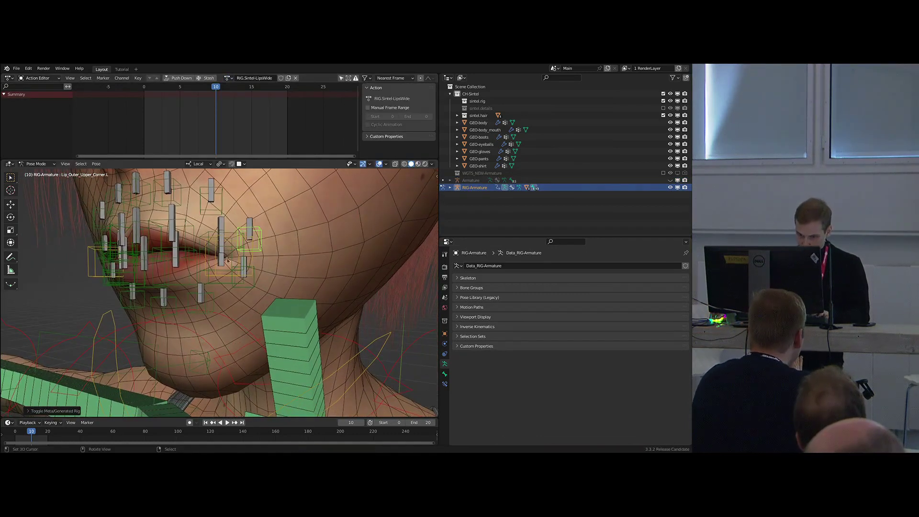
Hide the left mouth corner control and the $DEF bone layer of RIG-Armature, and select Lip_Upper_Corner.L.
key(h)
key(shift+m)
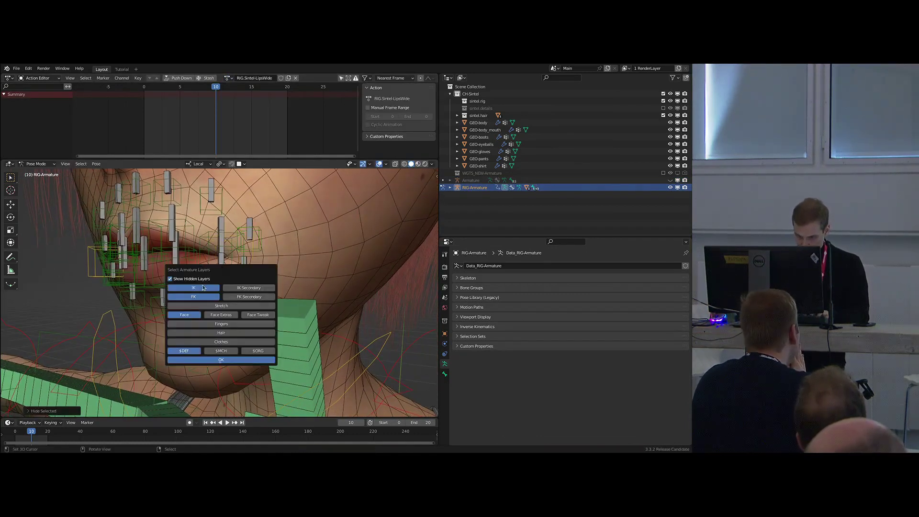
click(178, 349)
click(220, 359)
click(239, 263)
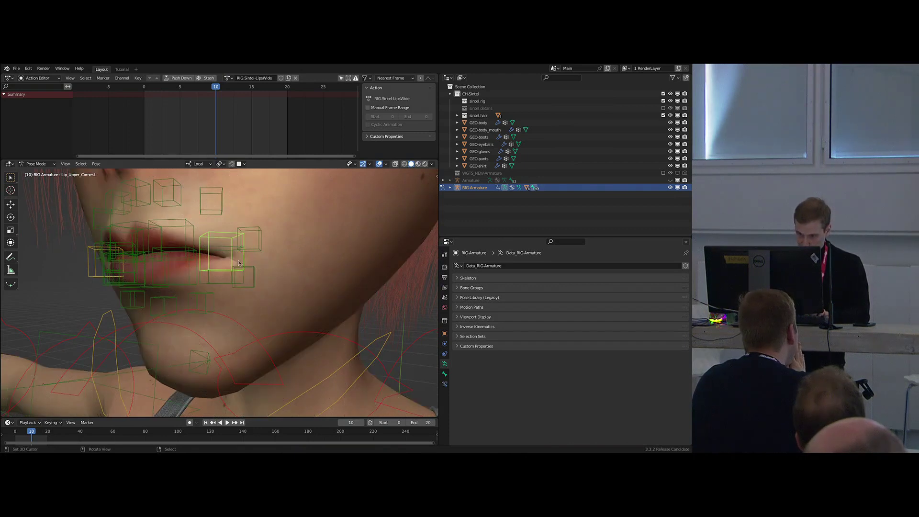
Pull the left inner and outer lip-corner controls outward to widen that side of the mouth.
shift+right_click(260, 252)
mouse_move(260, 252)
middle_down()
mouse_move(230, 261)
mouse_move(287, 272)
mouse_move(307, 263)
mouse_move(250, 245)
middle_up()
key(g)
click(275, 271)
right_click(268, 282)
shift+right_click(269, 242)
key(g)
click(263, 249)
Add a Smooth Corrective modifier to GEO-body, place it above Subsurf and compare the mesh with and without it.
right_click(353, 253)
click(444, 343)
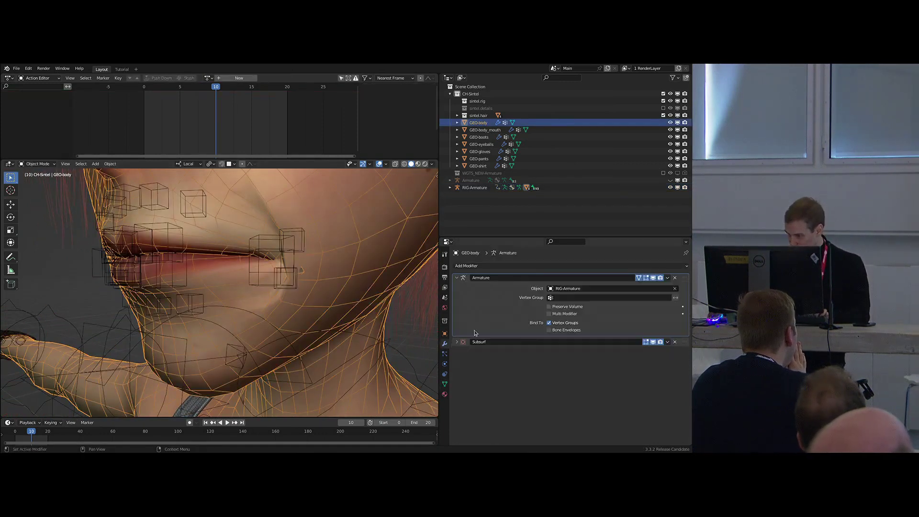
click(476, 267)
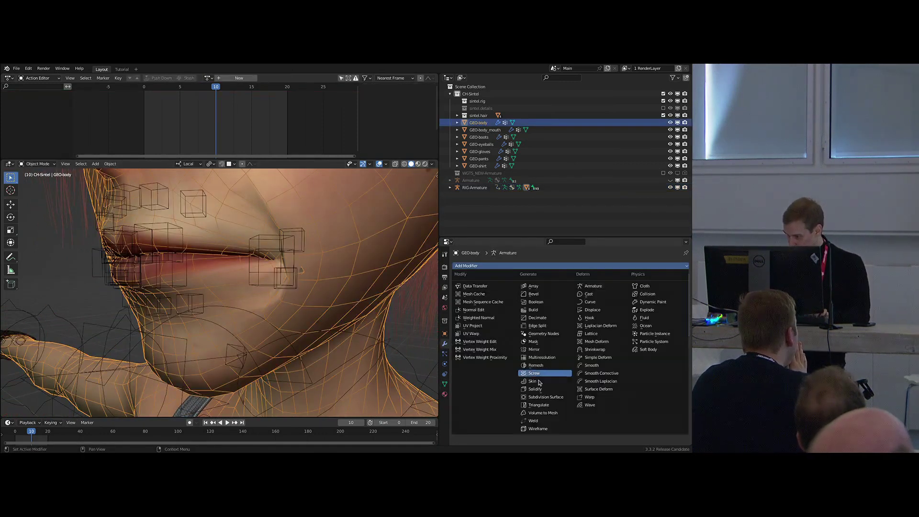
click(600, 373)
drag(684, 352, 683, 339)
click(457, 278)
click(653, 288)
click(653, 288)
Return RIG-Armature to Pose Mode and refine the placement of the left inner and outer lip-corner controls.
click(294, 264)
key(ctrl+Tab)
key(g)
click(283, 269)
shift+right_click(293, 274)
key(g)
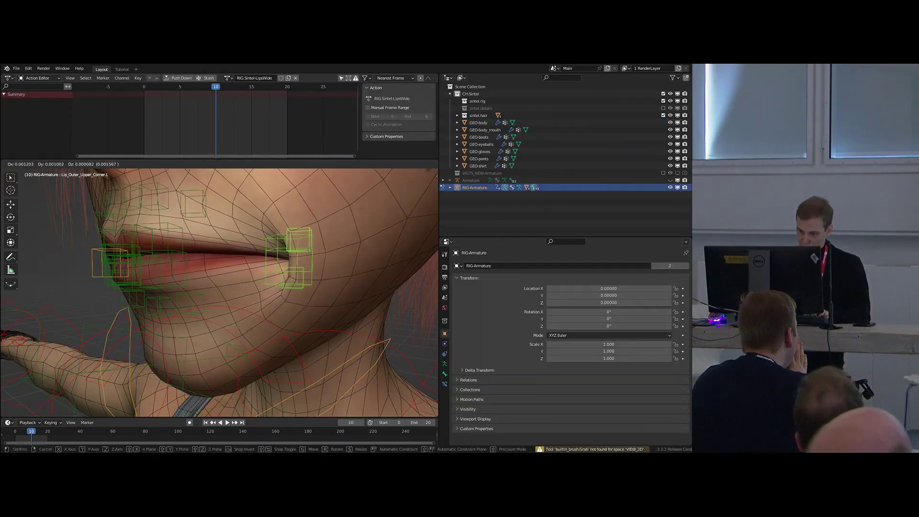
click(287, 272)
middle_drag(287, 273, 196, 259)
right_click(299, 247)
key(g)
click(265, 259)
Move the left mid-lip controls, including Lip_Lower.L, outward toward the mouth corner.
right_click(201, 252)
right_click(205, 259)
right_click(197, 261)
key(g)
click(268, 260)
mouse_move(240, 260)
middle_down()
mouse_move(298, 261)
mouse_move(239, 262)
middle_up()
key(g)
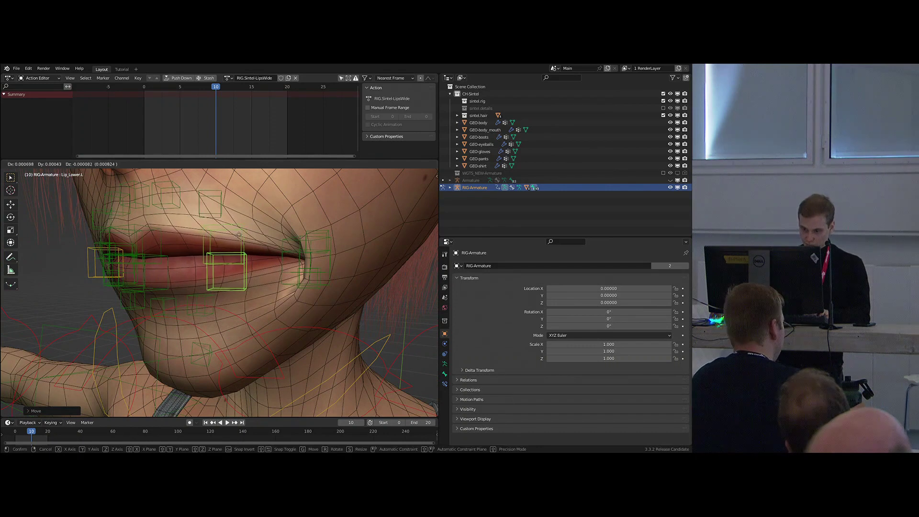
click(239, 266)
Shift the left outer upper lip controls, including Lip_Outer_Upper1.L, outward to follow the widened mouth.
right_click(218, 204)
middle_drag(217, 204, 226, 222)
key(g)
click(283, 229)
right_click(203, 220)
key(g)
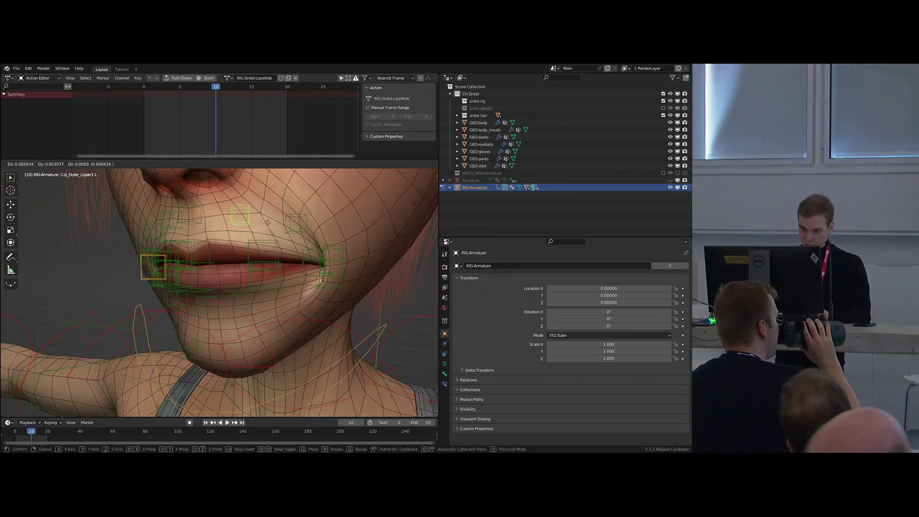
click(245, 222)
Move the left outer lower lip control outward and readjust Lip_Outer_Upper1.L.
middle_drag(278, 286, 278, 249)
right_click(239, 283)
key(g)
click(277, 279)
click(240, 210)
key(g)
click(243, 207)
Select the posed left lip controls and mirror their pose onto the right side.
key(b)
drag(228, 203, 338, 300)
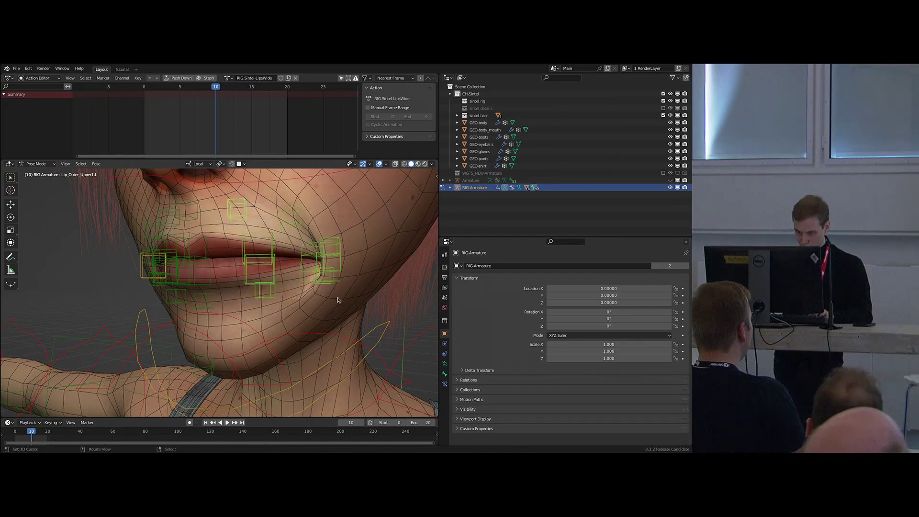
middle_drag(338, 300, 310, 277)
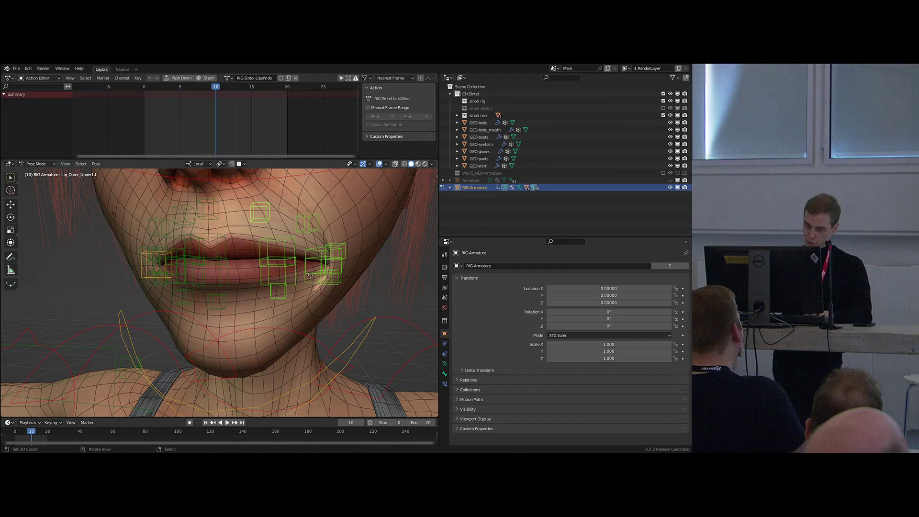
key(g)
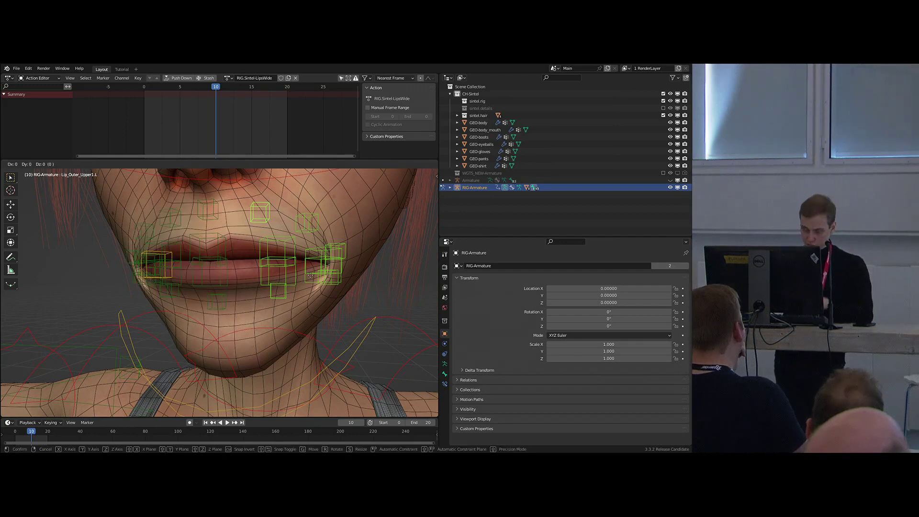
click(310, 276)
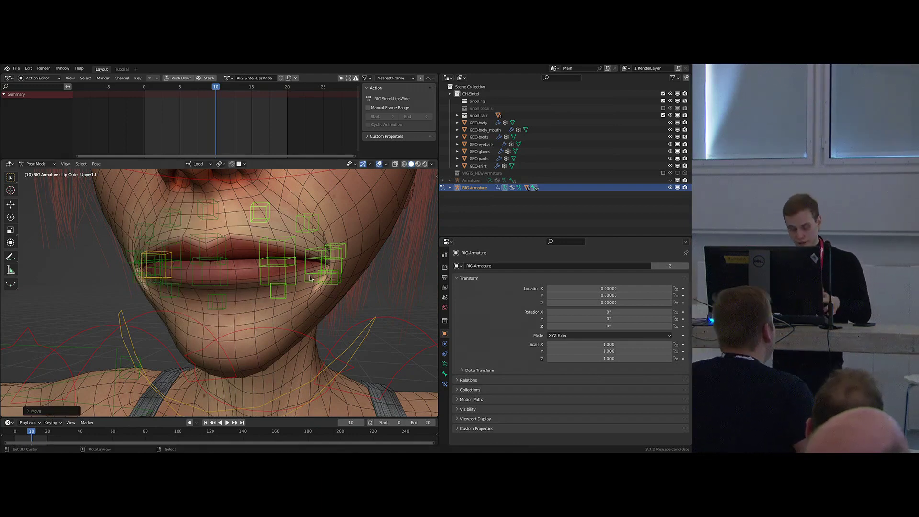
Include the mirrored right lip controls in the selection and key location, rotation and scale at frame 10.
key(shift+ctrl+m)
middle_drag(310, 277, 288, 270)
key(i)
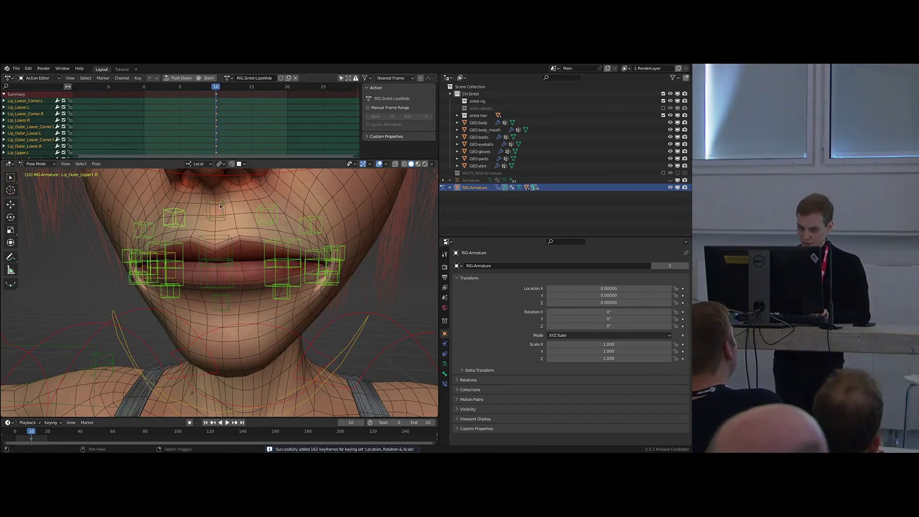
Clear the lip controls' location at frame 0 and key that rest pose.
key(shift+Left)
key(alt+g)
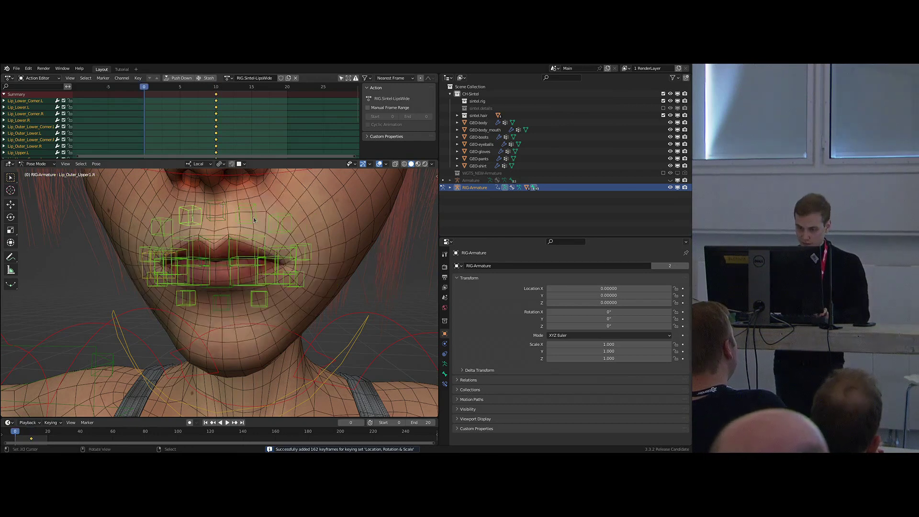
key(i)
middle_drag(213, 235, 175, 148)
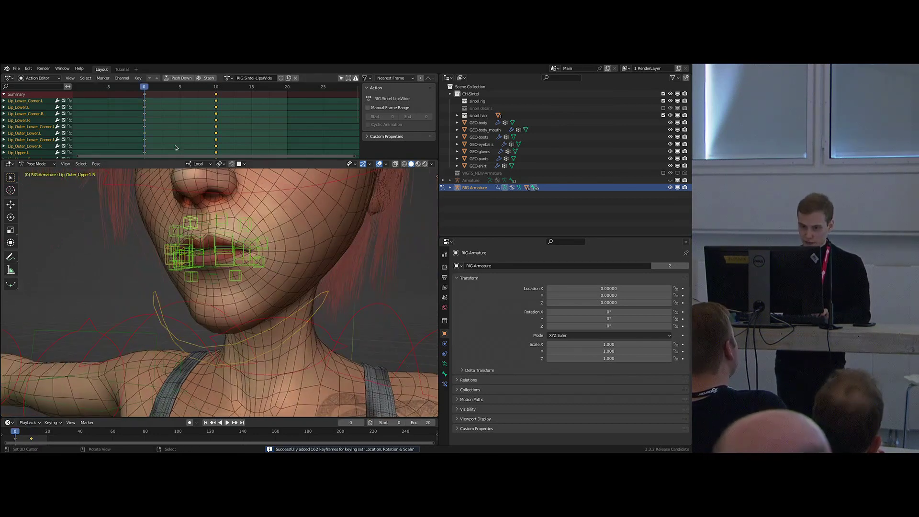
Preview the lip animation and set the interpolation of its keyframes to Linear.
key(space)
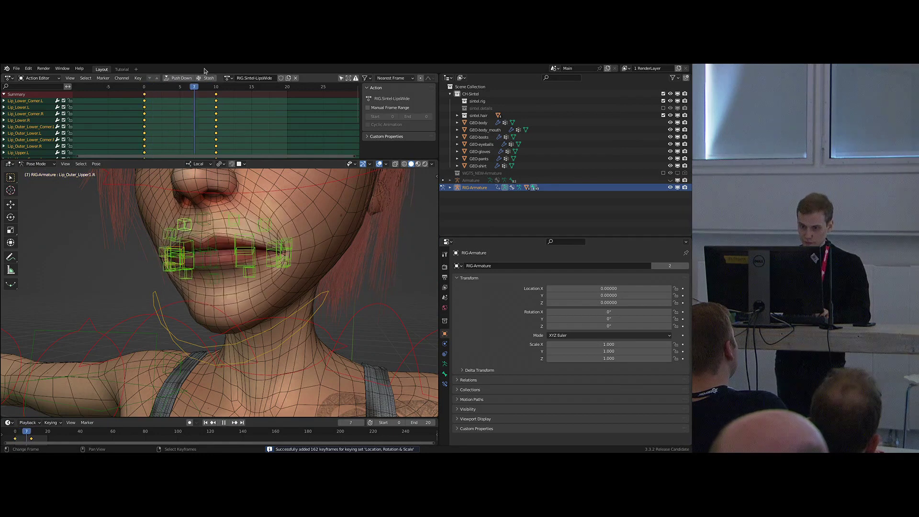
key(Escape)
key(t)
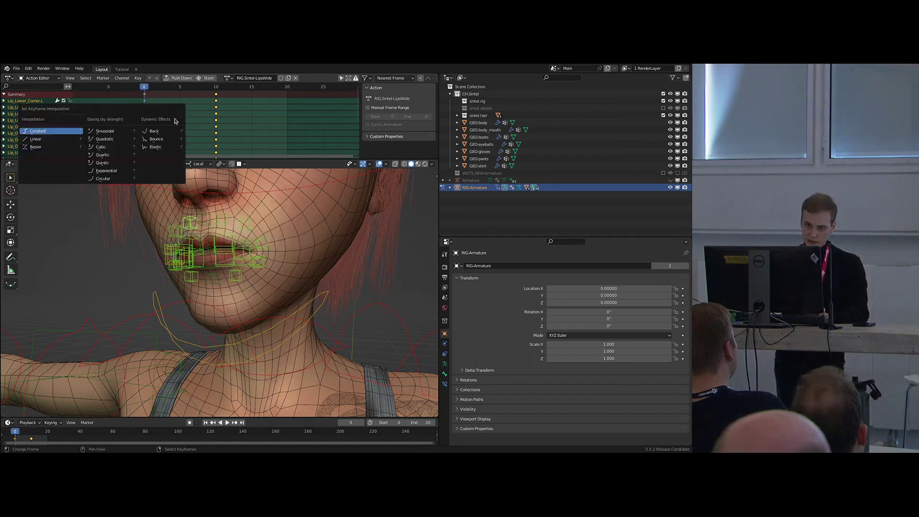
click(62, 142)
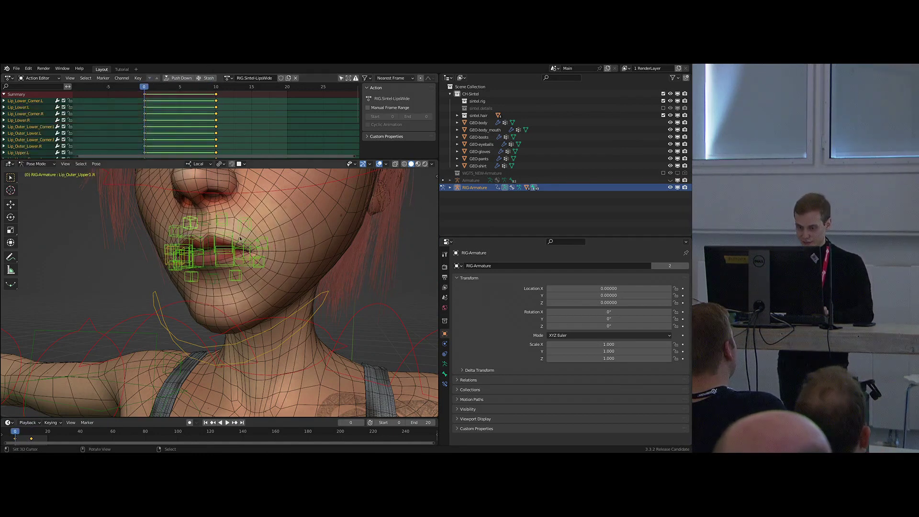
Play and scrub the action up to frame 10, examining how the lips widen.
scroll(240, 238, up, 2)
middle_drag(240, 180, 215, 184)
key(space)
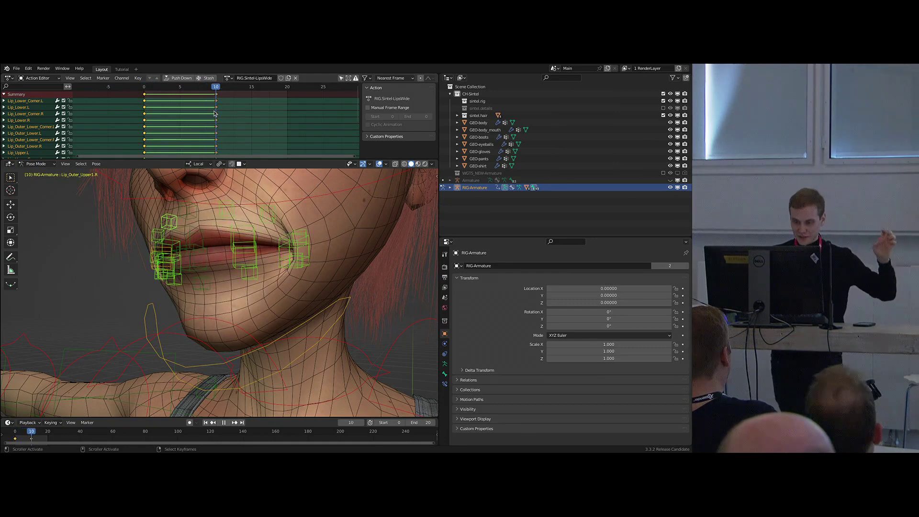
mouse_move(213, 111)
mouse_down()
mouse_move(145, 111)
mouse_move(216, 114)
mouse_up()
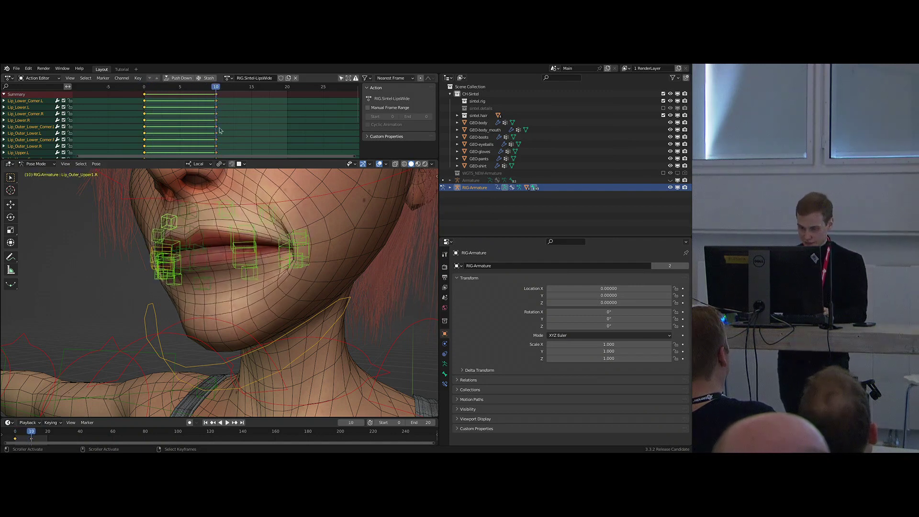
middle_drag(242, 217, 258, 243)
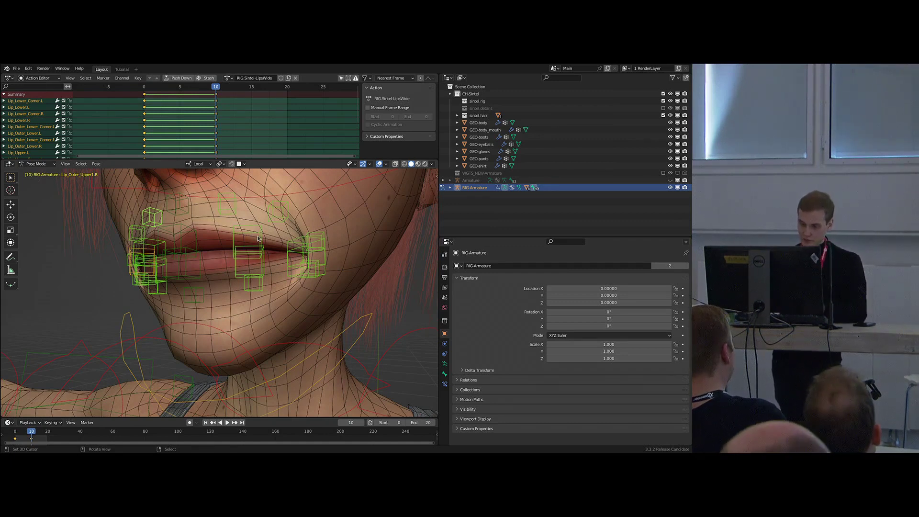
middle_drag(257, 238, 275, 238)
Switch from the generated rig to the metarig and unhide its bones with the armature data settings shown.
click(444, 365)
middle_drag(322, 293, 308, 277)
middle_drag(358, 312, 263, 262)
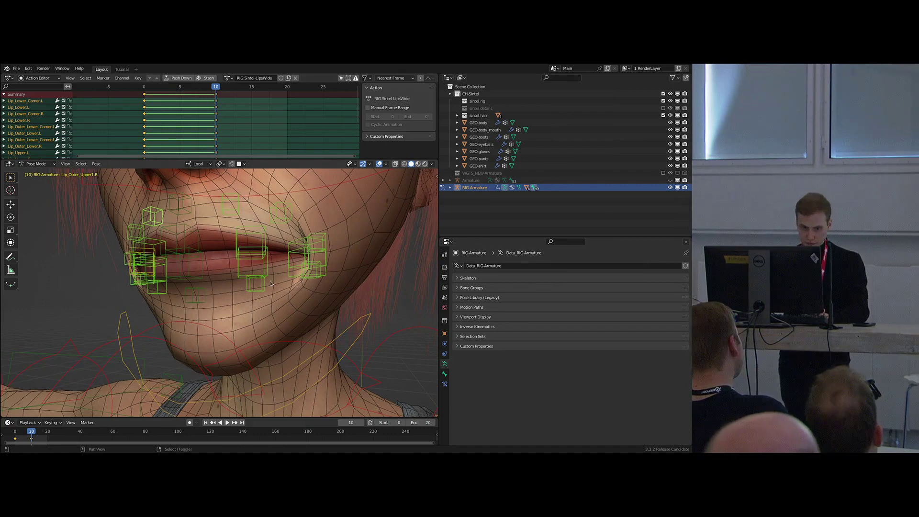
key(shift+t)
middle_drag(268, 278, 280, 282)
key(alt+h)
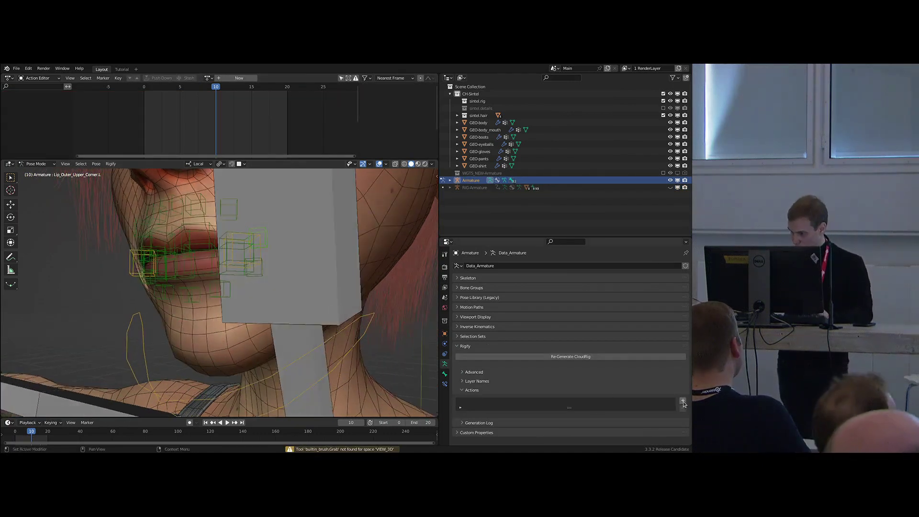
Add RIG.Sintel-LipsWide to the metarig's Rigify actions and set Mouth_Corner.L as its control bone.
click(683, 401)
click(461, 419)
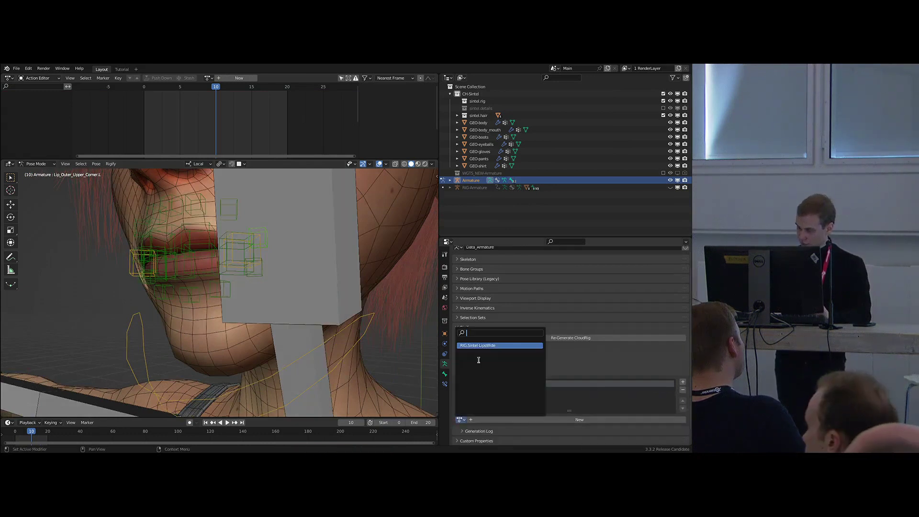
click(478, 345)
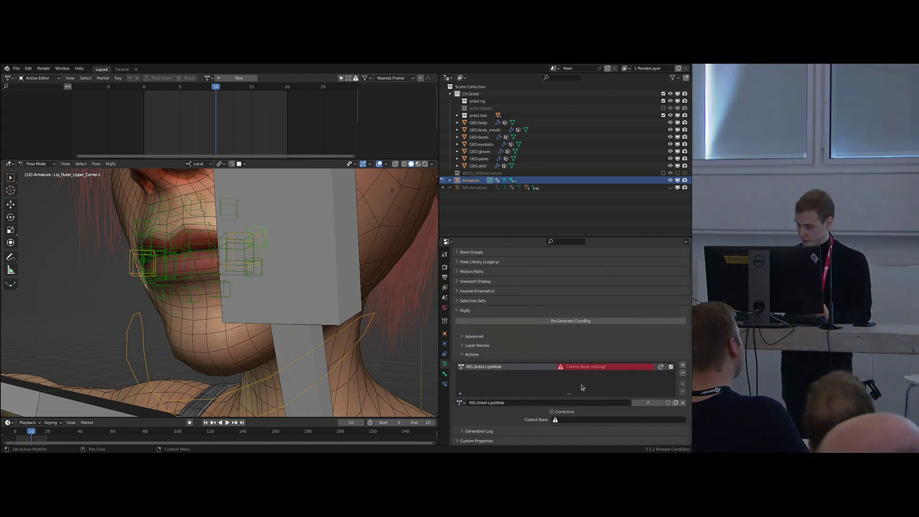
click(563, 421)
text(mouth)
key(Down)
key(Return)
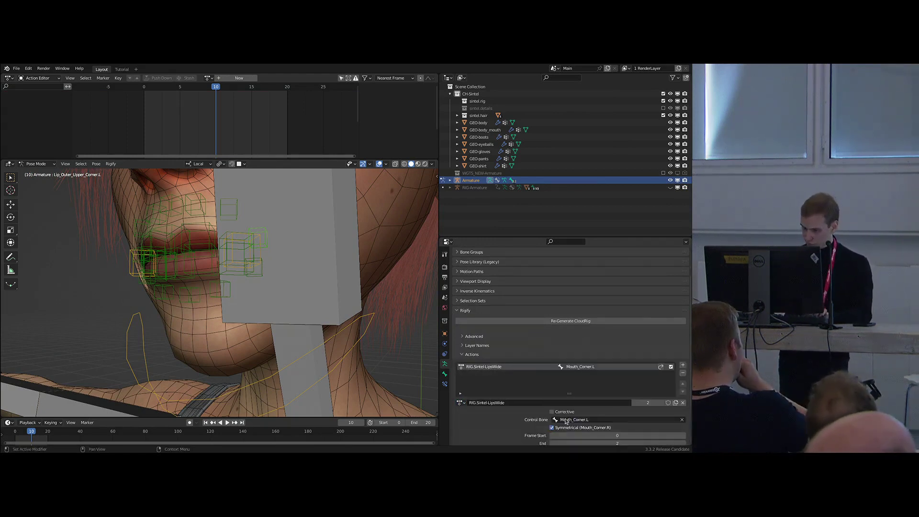
Select Mouth_Corner.L on the metarig and review the action's frame range, target space and transform channel settings.
middle_drag(293, 280, 300, 279)
click(263, 255)
middle_drag(262, 254, 243, 246)
middle_drag(288, 286, 373, 287)
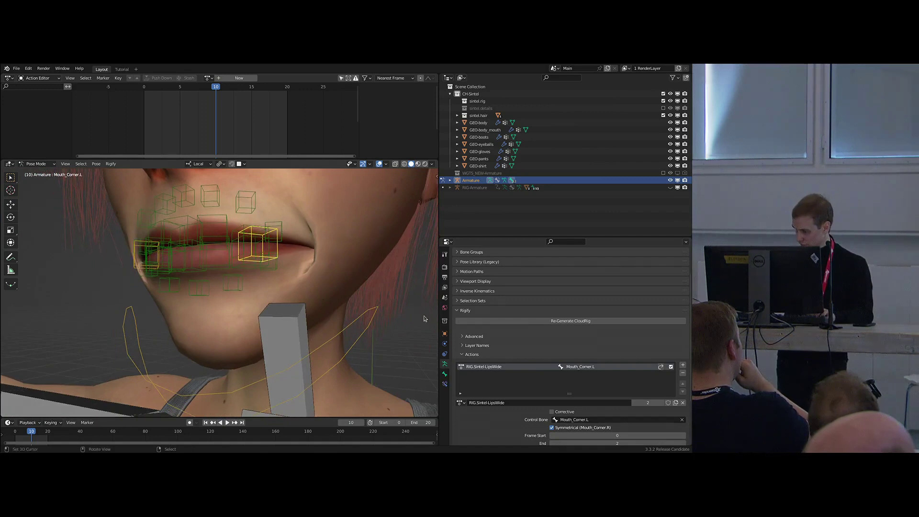
scroll(545, 341, down, 3)
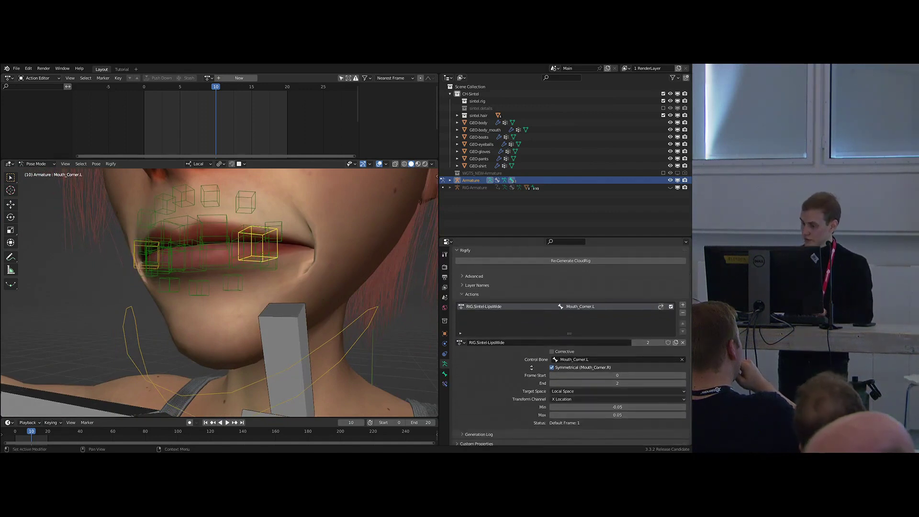
scroll(531, 367, down, 1)
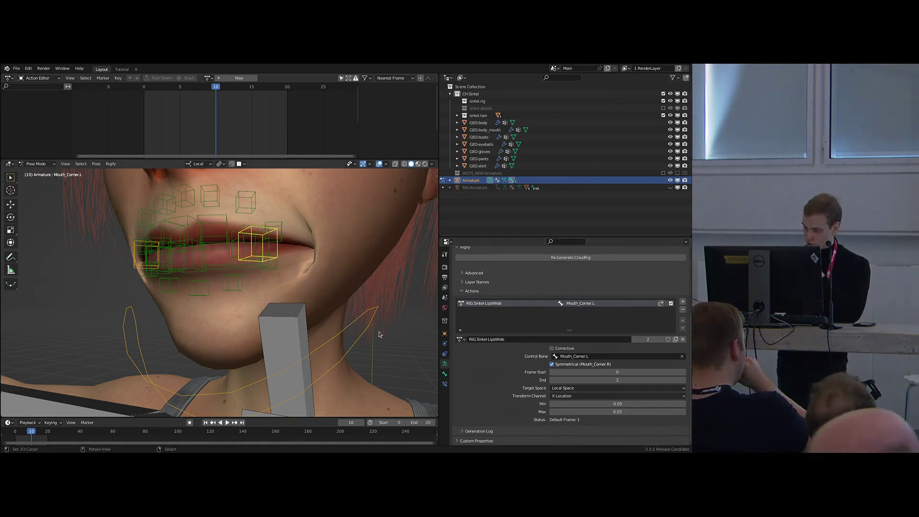
middle_drag(379, 335, 384, 333)
Add an Action constraint to the metarig bone Lip_Outer_Lower_Corner.L.
shift+right_click(270, 261)
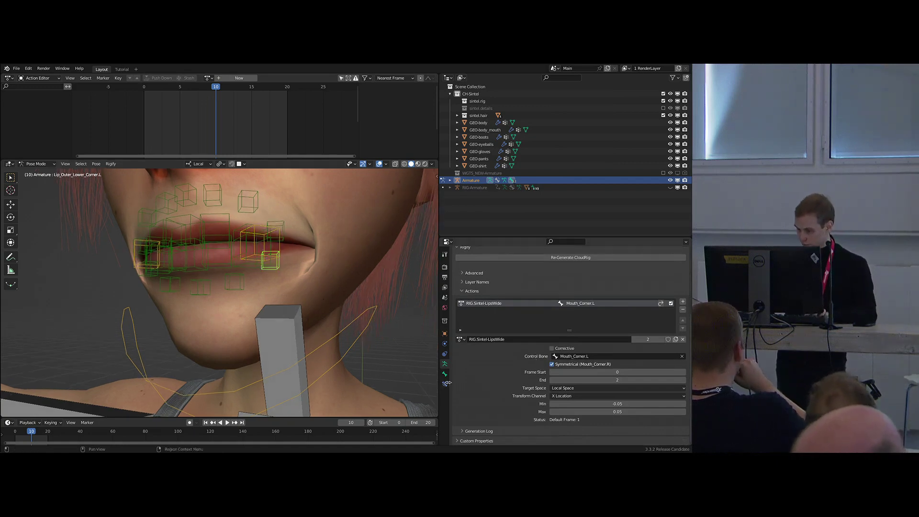
click(445, 383)
click(501, 267)
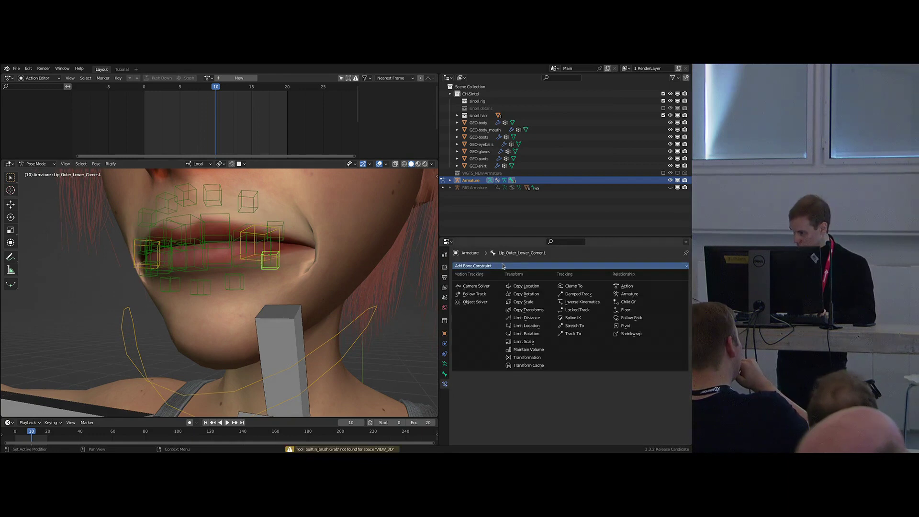
click(632, 287)
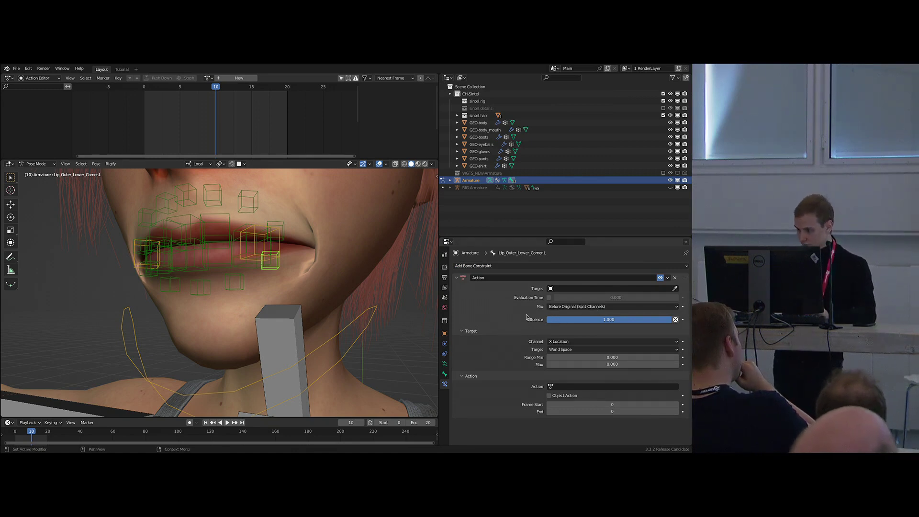
middle_drag(280, 245, 274, 257)
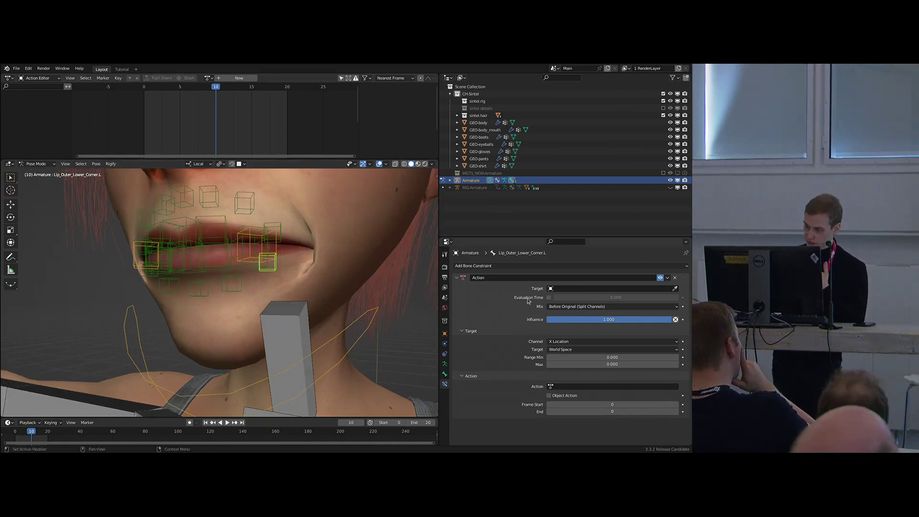
Set the frame end of the RIG.Sintel-LipsWide action to 10 in the metarig's Rigify actions.
click(444, 363)
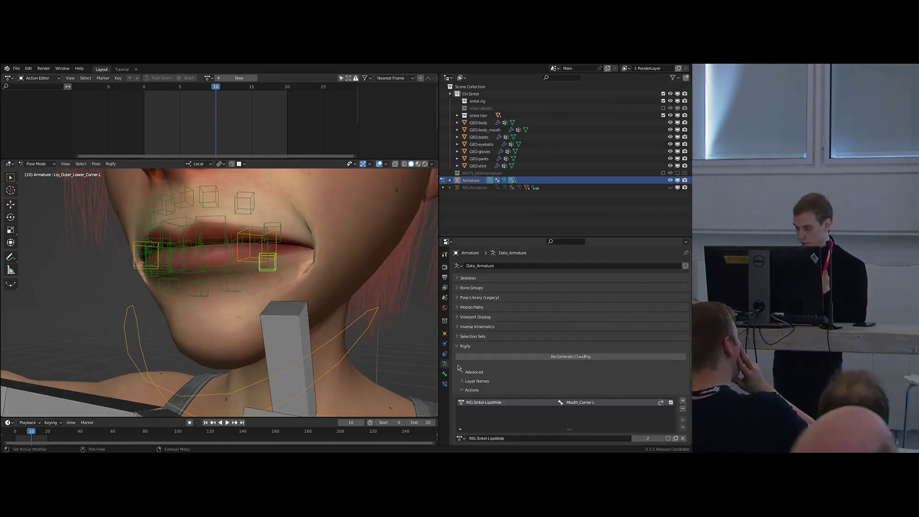
scroll(525, 329, down, 3)
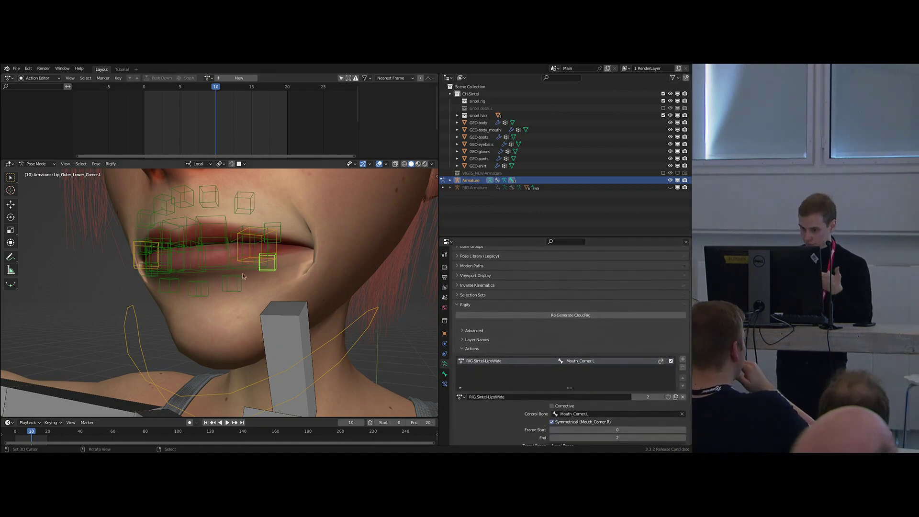
scroll(522, 339, down, 3)
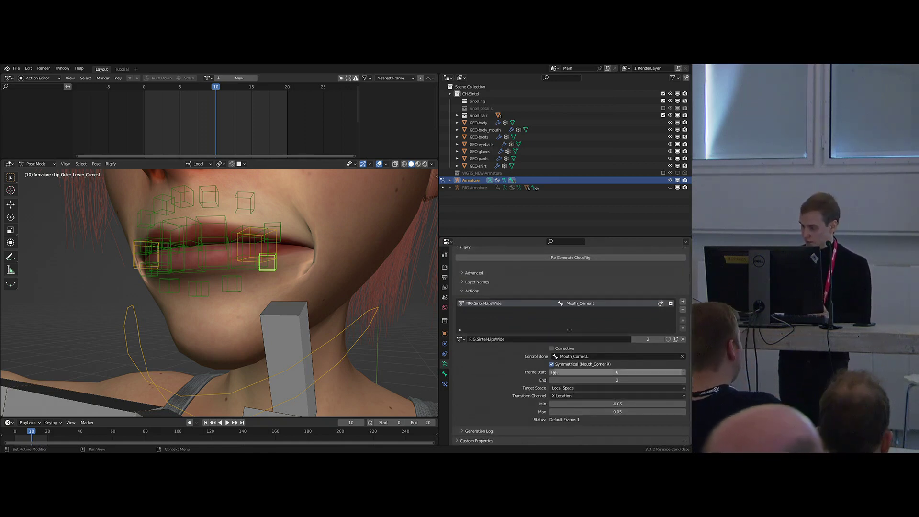
middle_drag(353, 303, 358, 303)
key(shift+t)
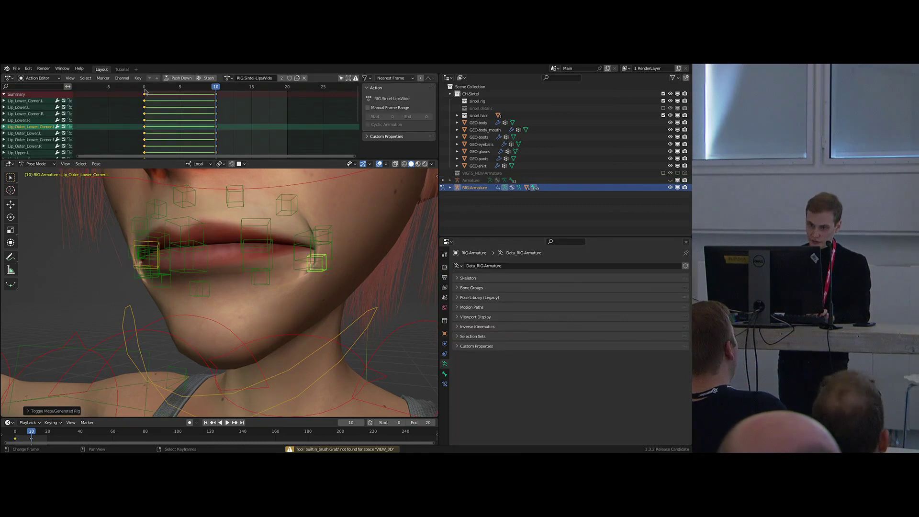
key(shift+t)
scroll(577, 369, down, 5)
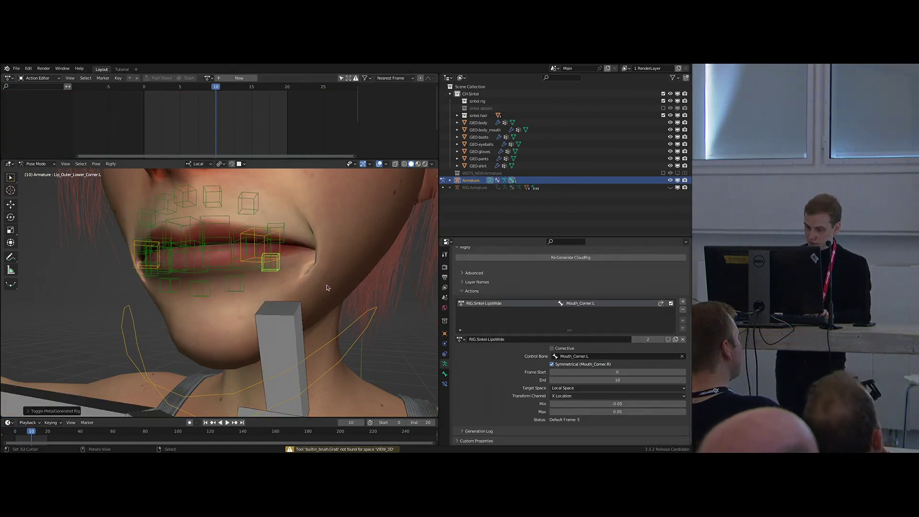
Show the bone transform values and move the metarig's Mouth_Corner.L about 0.02 along its local X axis.
click(254, 257)
middle_drag(254, 258, 269, 265)
key(g)
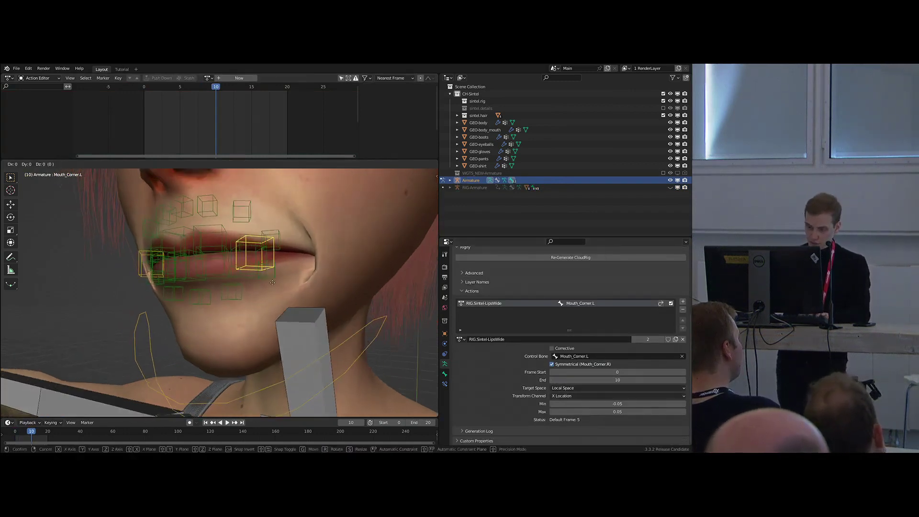
key(x)
key(x)
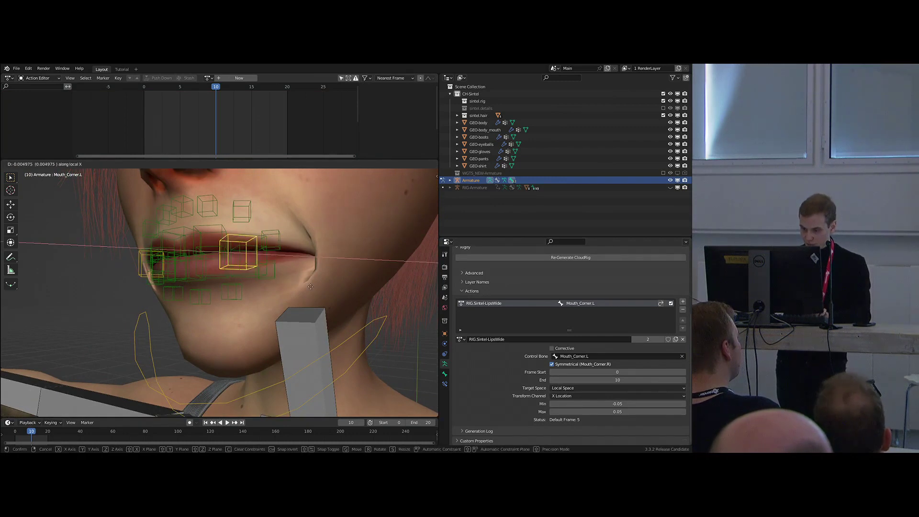
key(Escape)
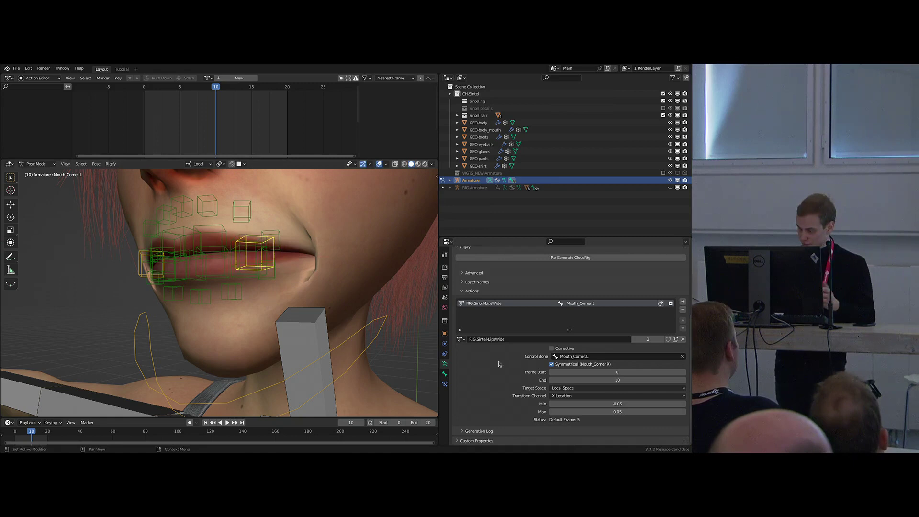
middle_drag(340, 293, 333, 301)
key(n)
click(433, 177)
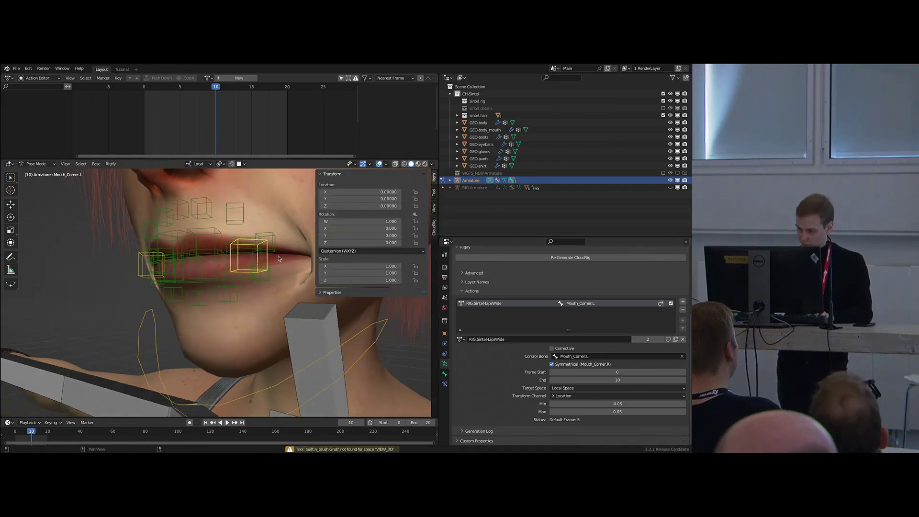
key(g)
key(x)
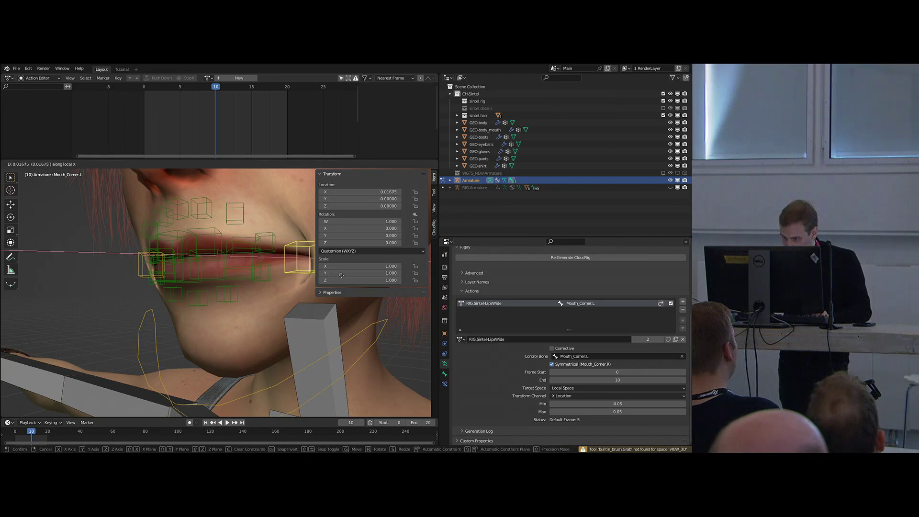
click(383, 217)
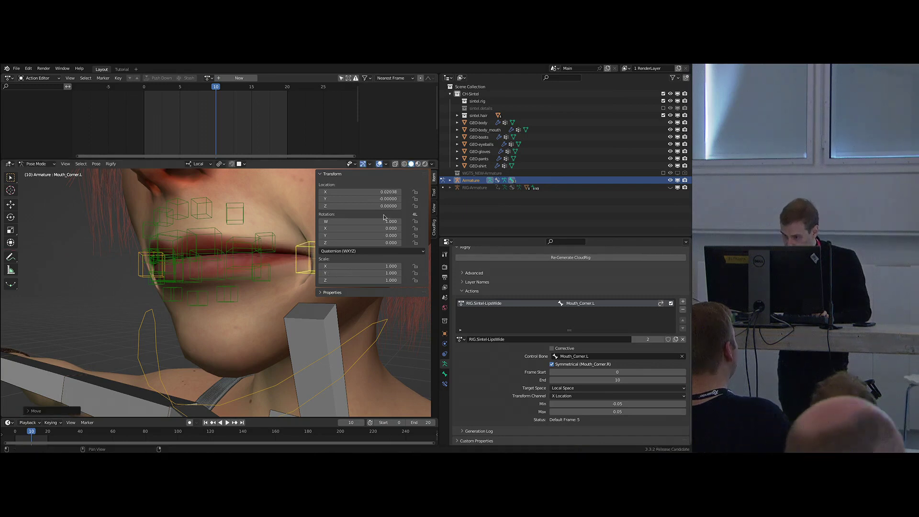
Set the LipsWide action's X Location range to a minimum of 0 and a maximum of 0.02.
click(597, 405)
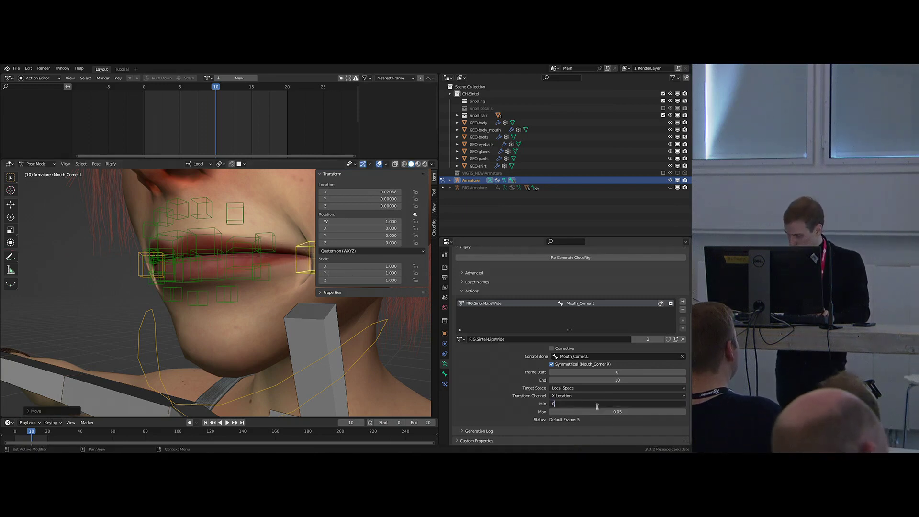
text(0)
key(Tab)
text(0.02)
key(Return)
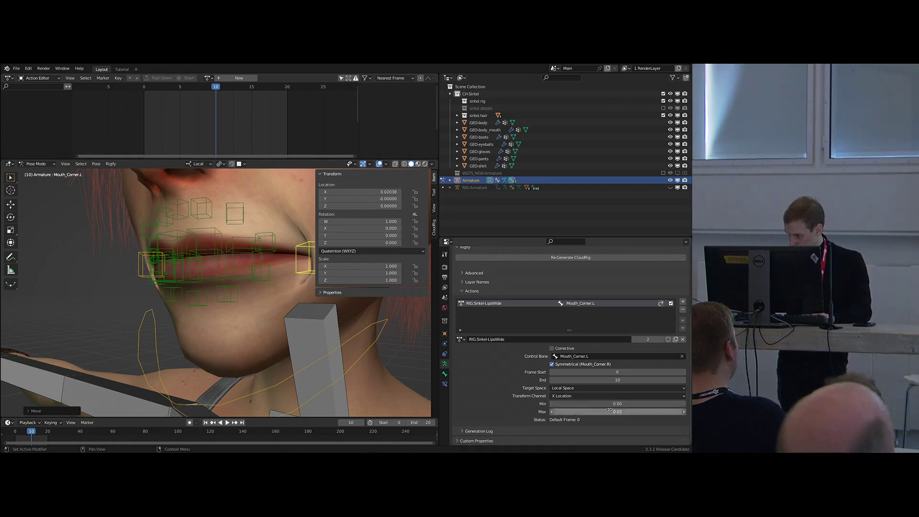
key(n)
Regenerate the CloudRig from the metarig.
key(g)
scroll(302, 309, down, 2)
middle_drag(301, 310, 110, 204)
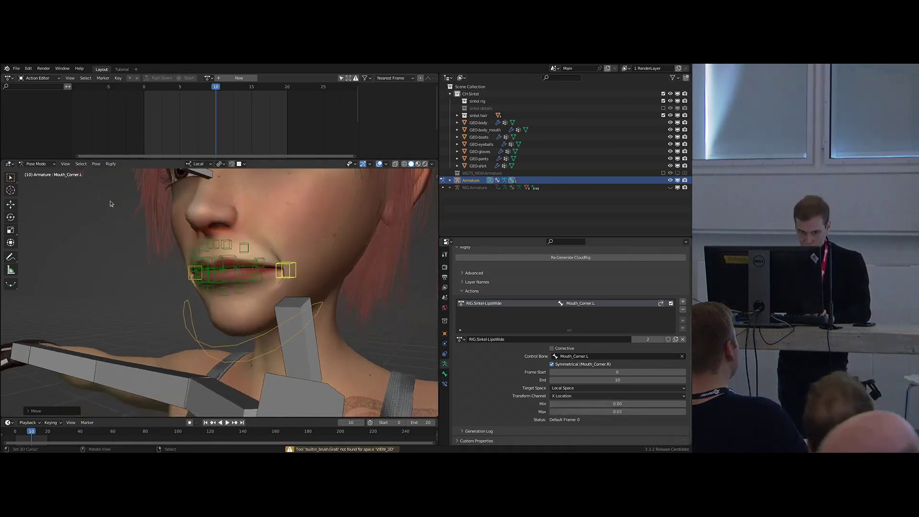
key(t)
middle_drag(201, 239, 257, 268)
key(ctrl+alt+r)
key(alt+a)
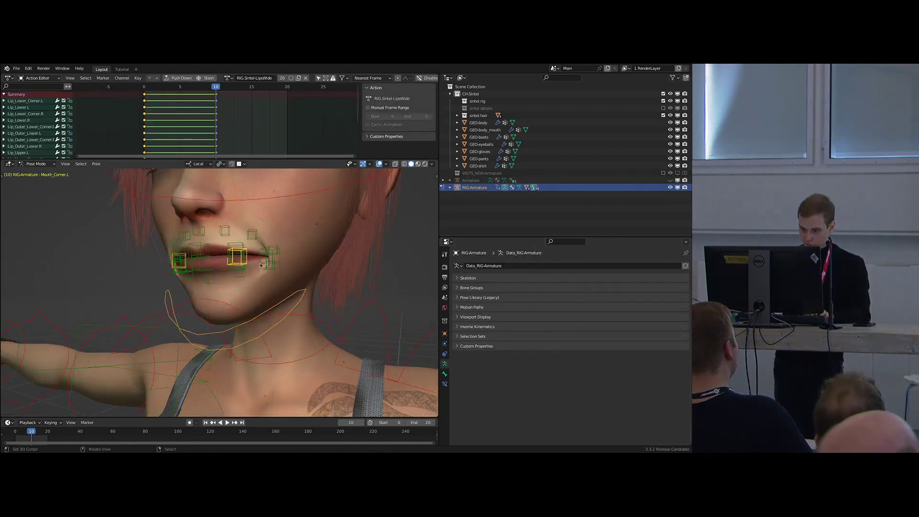
Go to frame 0 and test the lip deformation by moving Mouth_Corner.L on the generated rig.
scroll(258, 264, up, 2)
drag(210, 91, 146, 92)
key(n)
middle_drag(268, 225, 221, 223)
key(g)
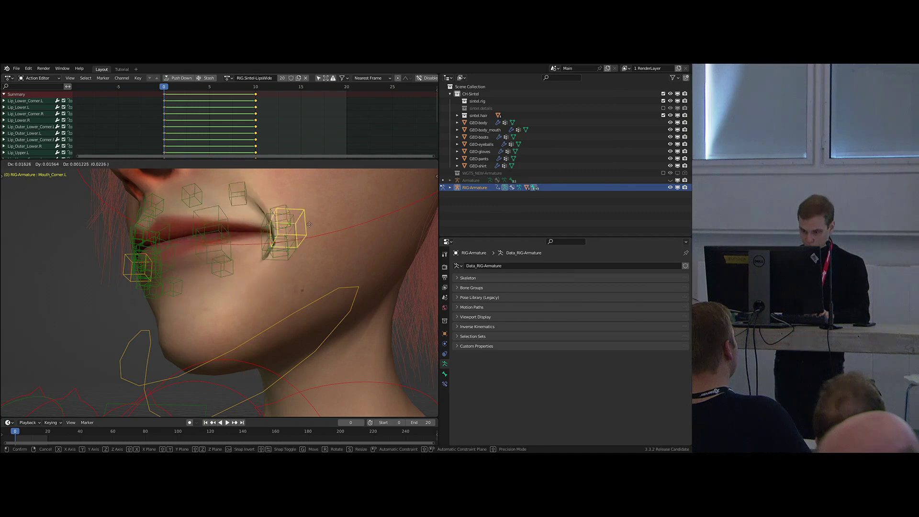
right_click(311, 223)
middle_drag(239, 232, 234, 257)
key(g)
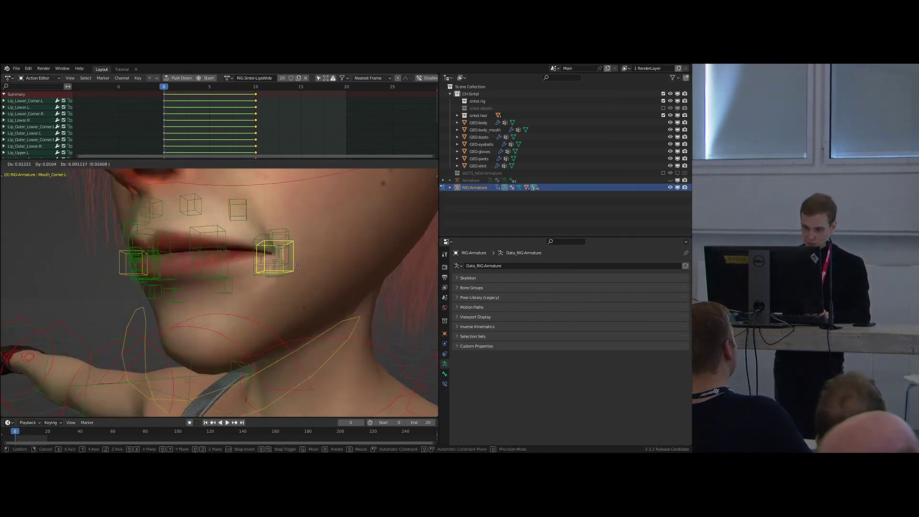
click(264, 253)
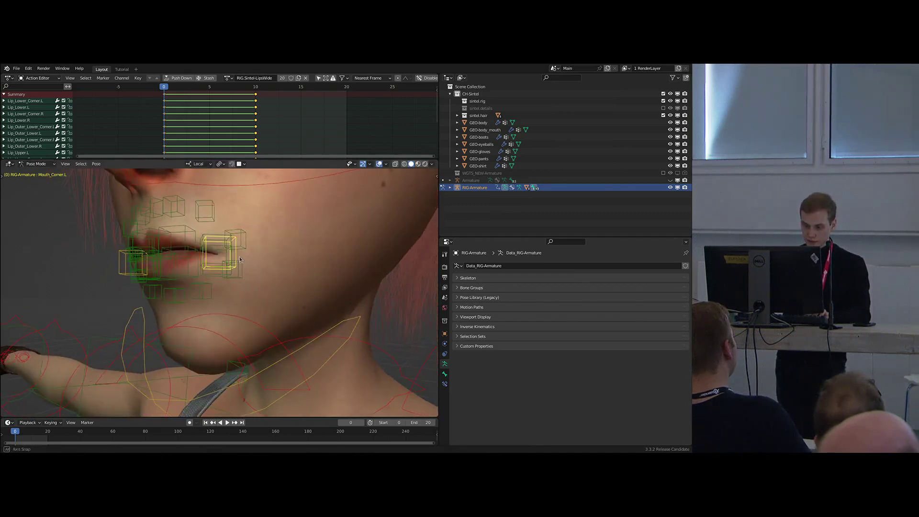
middle_drag(263, 254, 275, 255)
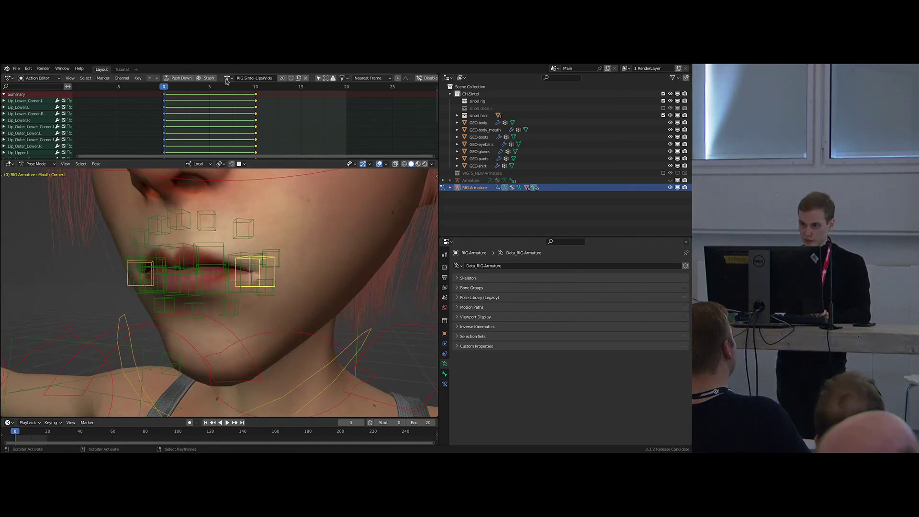
middle_drag(244, 243, 256, 241)
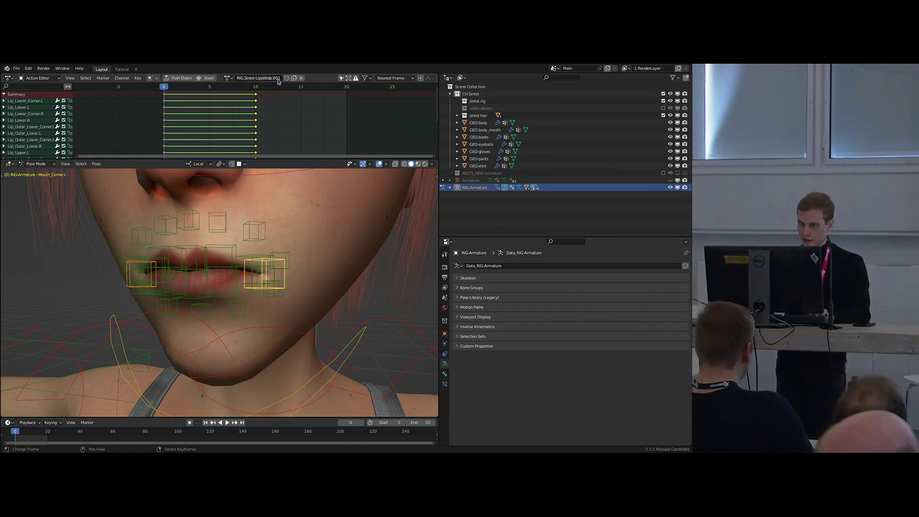
Unlink the rig's current action and create a new one named RIG.Sintel-LipsUp.
click(301, 77)
click(227, 78)
click(247, 78)
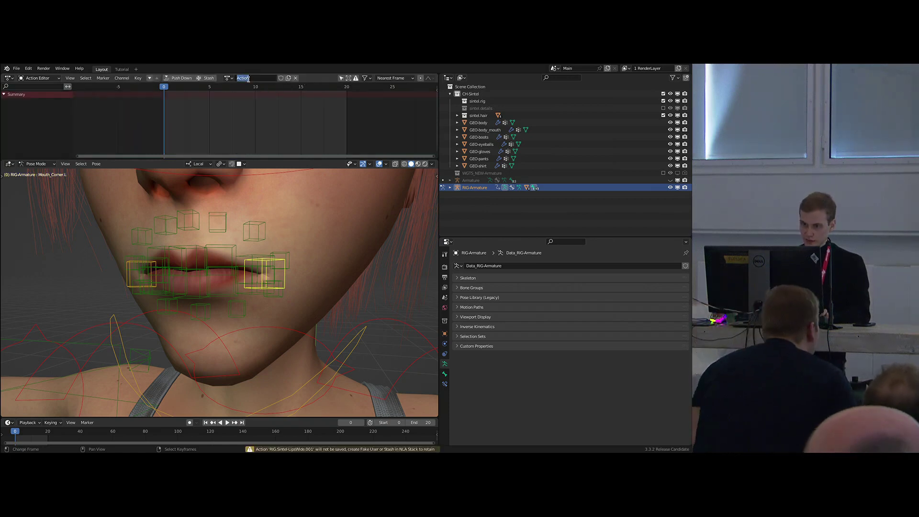
text(RIG.Sintel)
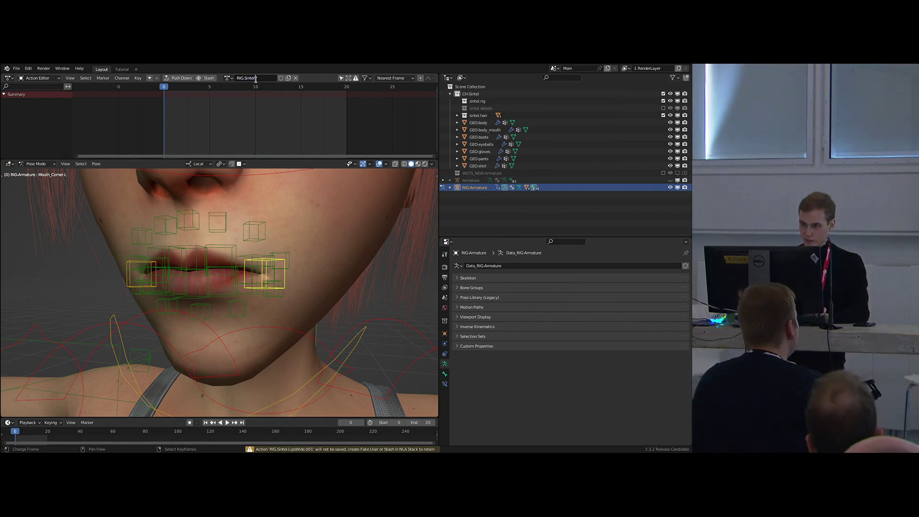
text(-LipsUp)
key(Return)
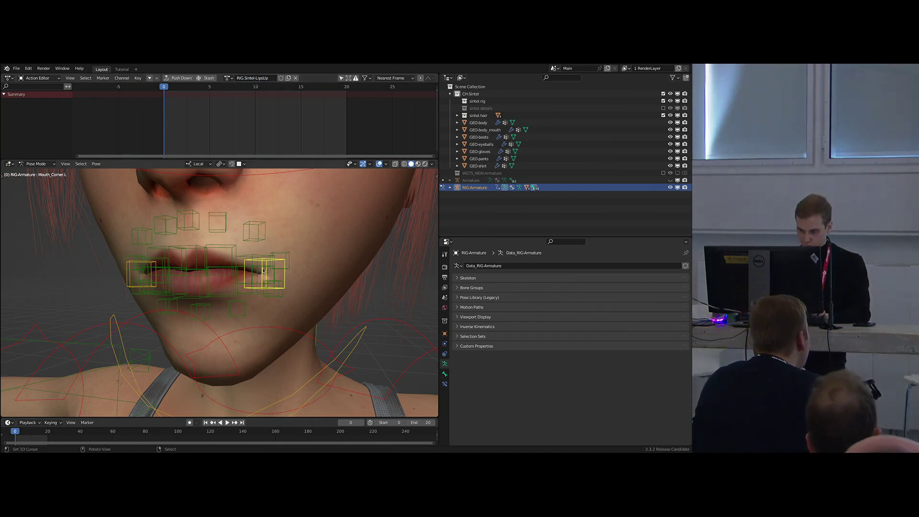
Hide the selected Mouth_Corner controls and turn off the rig's FK bone layer.
key(h)
middle_drag(262, 271, 249, 269)
key(shift+m)
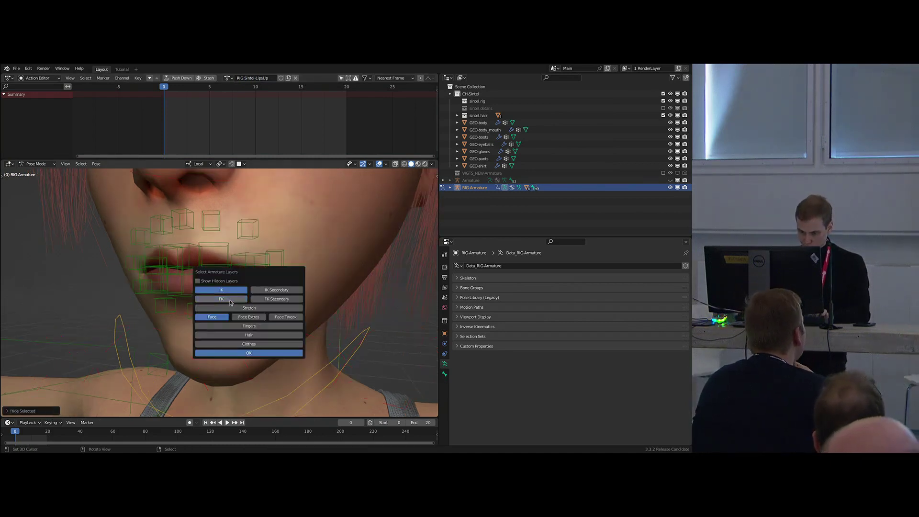
middle_drag(262, 223, 193, 263)
Rotate the lip controls around the character's left mouth corner and move them up into a smile.
click(245, 256)
key(period)
click(245, 263)
middle_drag(253, 268, 305, 301)
key(r)
click(303, 287)
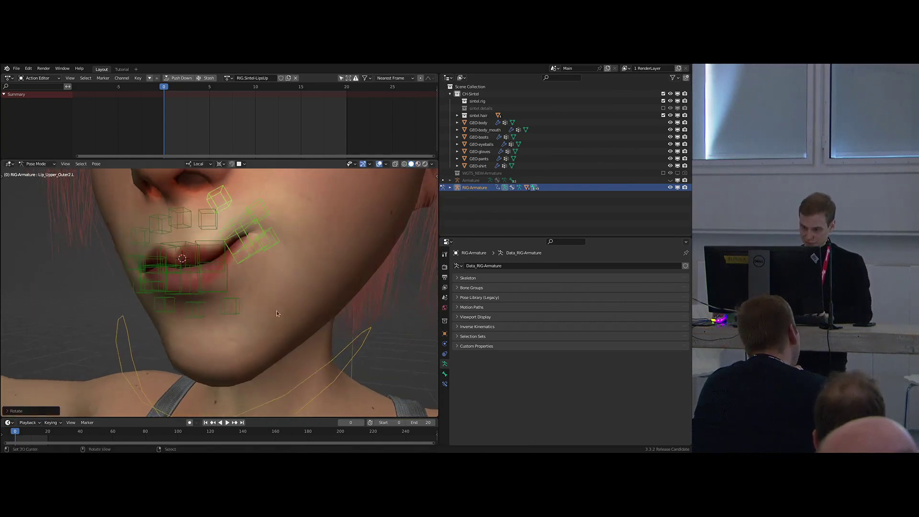
key(g)
click(287, 284)
Rotate and raise Lip_Lower.L and Lip_Upper.L to follow the lifted mouth corner.
click(218, 246)
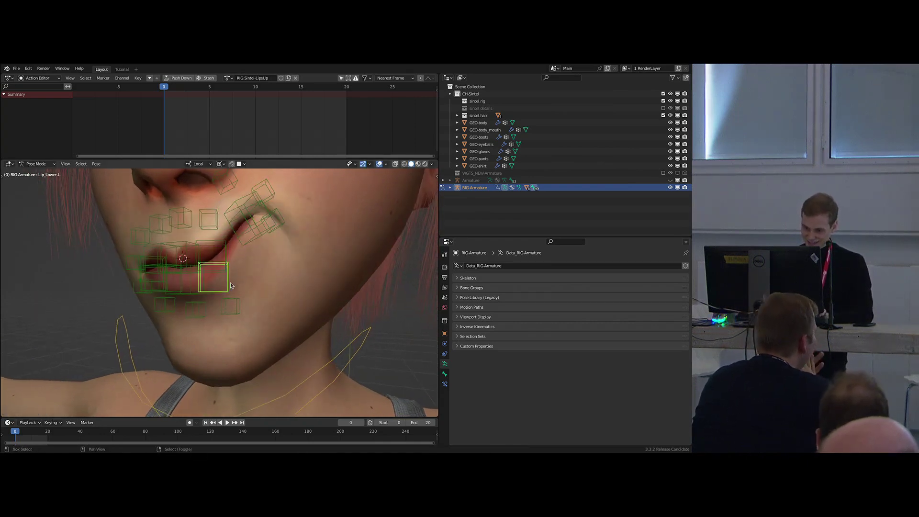
key(r)
click(271, 263)
key(g)
click(269, 255)
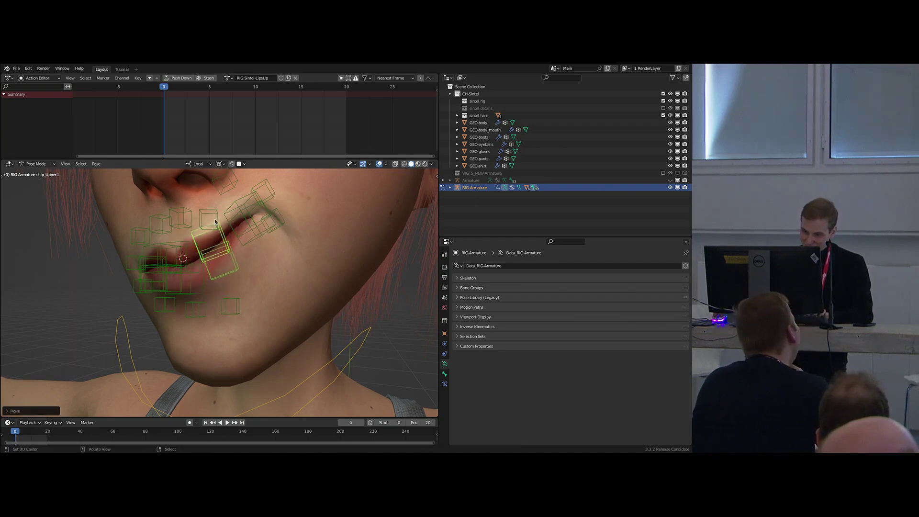
Rotate Lip_Outer_Upper1.L by about -21° and adjust Lip_Outer_Lower.L to match the smile, with the mesh wireframe shown.
right_click(209, 220)
middle_drag(231, 239, 257, 252)
key(r)
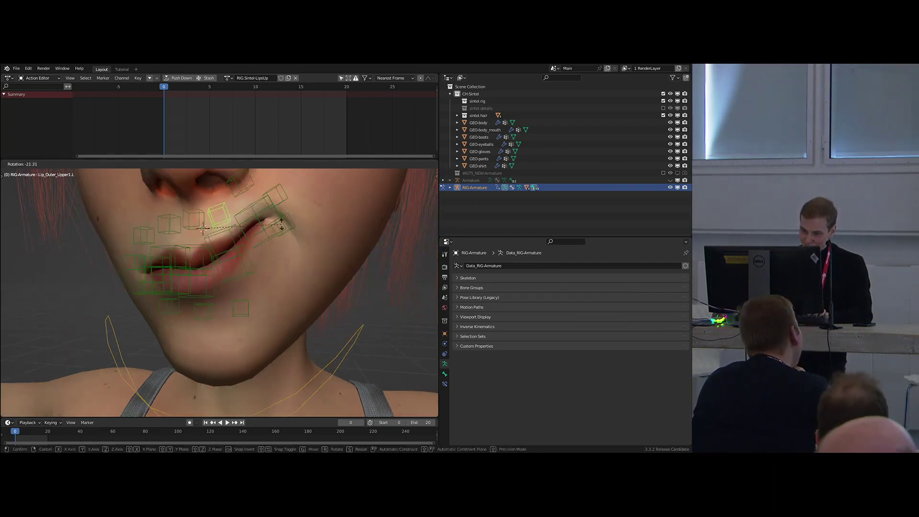
click(281, 225)
key(shift+z)
middle_drag(254, 314, 240, 302)
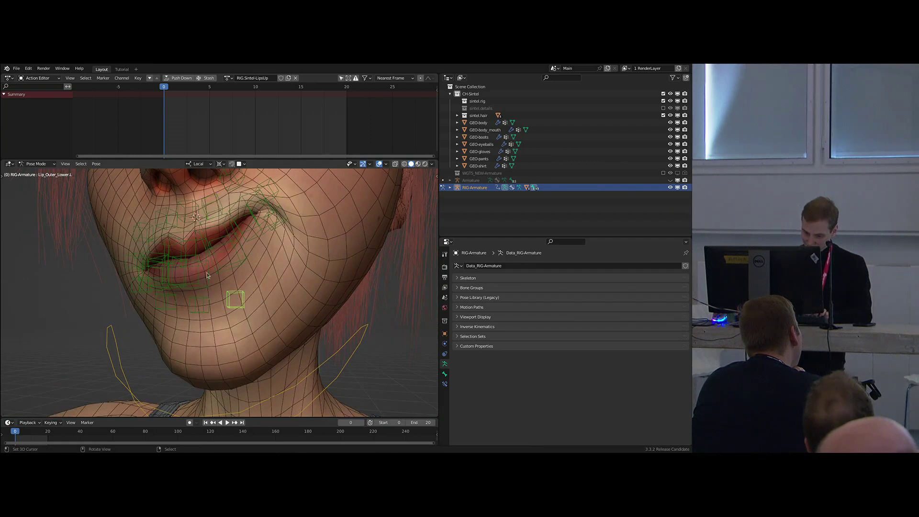
Compare GEO-body with its CorrectiveSmooth modifier off and on in the viewport, and return to posing the rig.
key(ctrl+Tab)
click(313, 288)
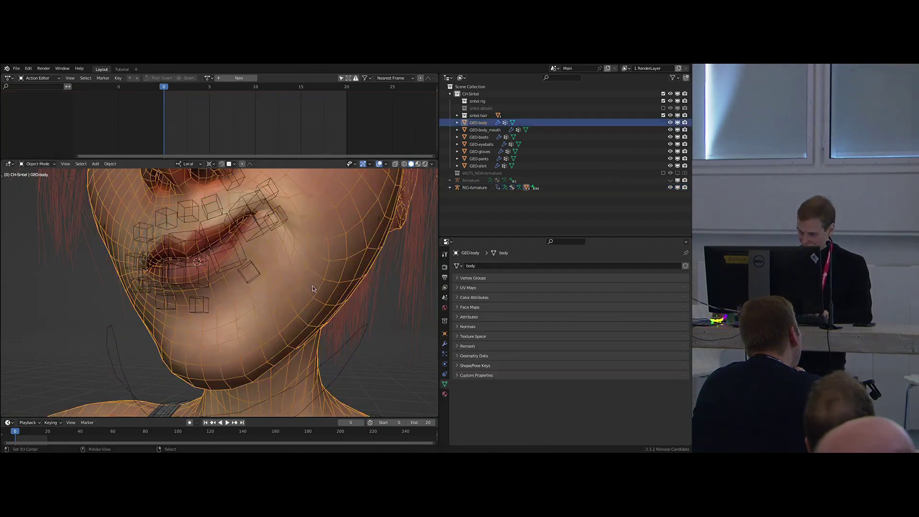
click(445, 341)
click(653, 288)
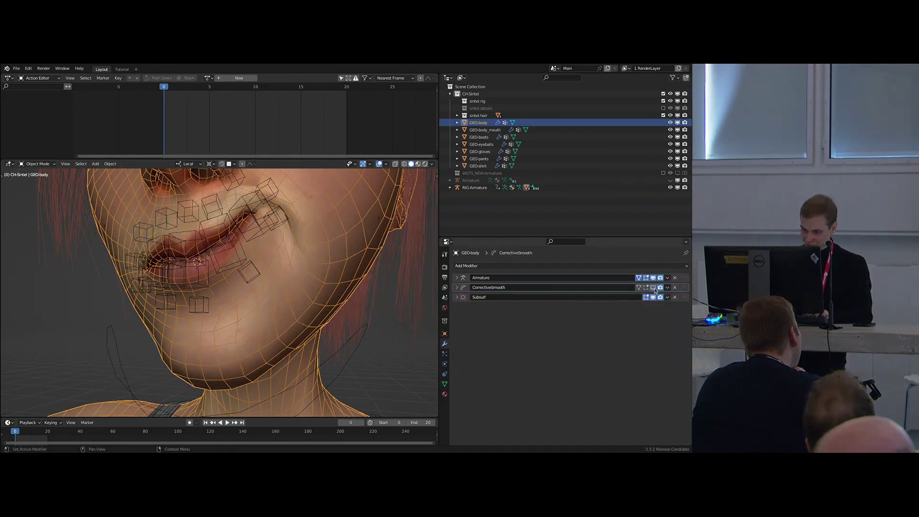
middle_drag(318, 330, 336, 363)
key(alt+shift+z)
click(653, 288)
key(alt+shift+z)
click(264, 247)
middle_drag(260, 240, 259, 234)
key(ctrl+Tab)
Select the lip controls on both sides and paste the left side's smile pose mirrored onto the right side.
middle_drag(219, 203, 238, 198)
key(a)
key(alt+a)
key(b)
drag(229, 179, 323, 317)
key(ctrl+shift+m)
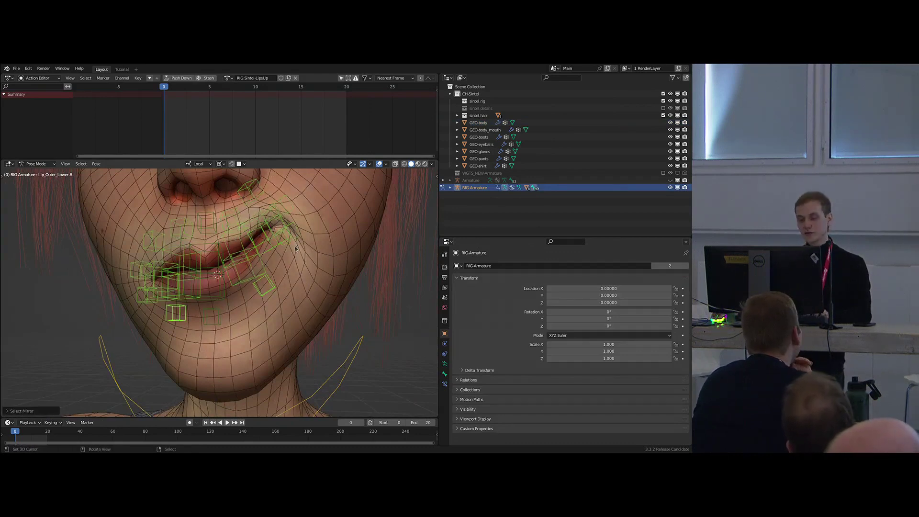
key(g)
click(295, 246)
key(ctrl+shift+v)
Keyframe the location, rotation and scale of the smiling lip controls at frame 10.
mouse_move(295, 246)
middle_down()
mouse_move(253, 269)
mouse_move(262, 269)
middle_up()
key(z)
mouse_move(260, 335)
middle_down()
mouse_move(270, 342)
mouse_move(251, 349)
middle_up()
key(z)
click(255, 267)
mouse_move(255, 267)
middle_down()
mouse_move(268, 274)
mouse_move(280, 265)
mouse_move(281, 243)
mouse_move(266, 254)
middle_up()
click(255, 87)
key(i)
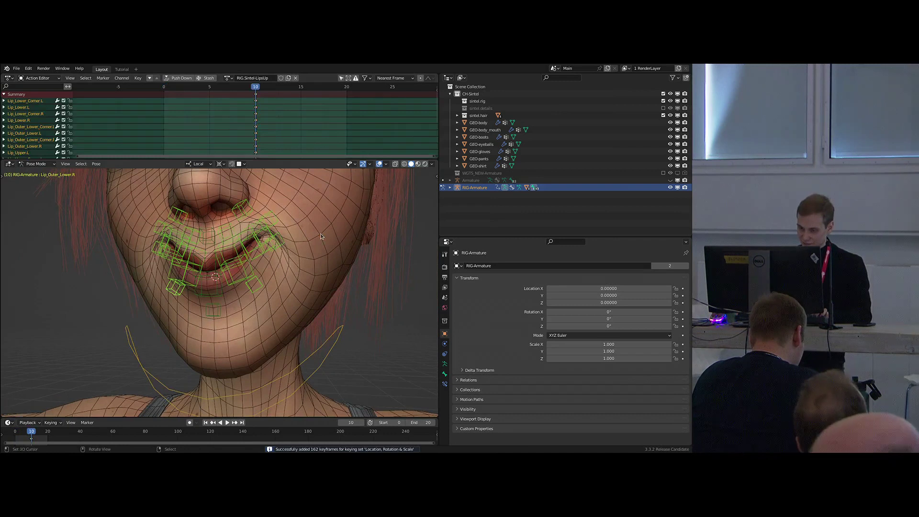
Key the lip controls at frame 0 with location and rotation cleared, and change the keyframes' interpolation mode.
click(163, 87)
key(alt+r)
key(alt+g)
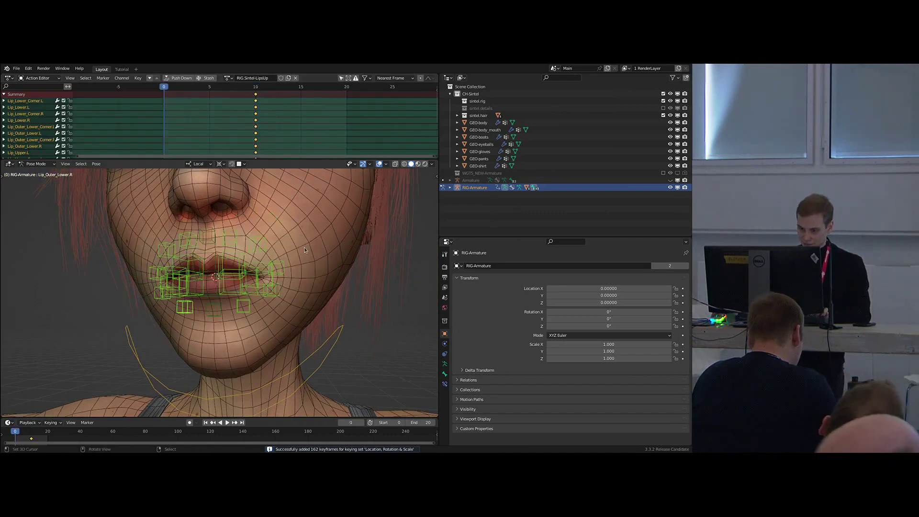
key(i)
key(t)
click(204, 128)
Add a second Rigify action slot on the metarig with the RIG.Sintel-LipsWide action and Mouth_Corner.L as its control bone.
middle_drag(332, 265, 316, 268)
key(shift+t)
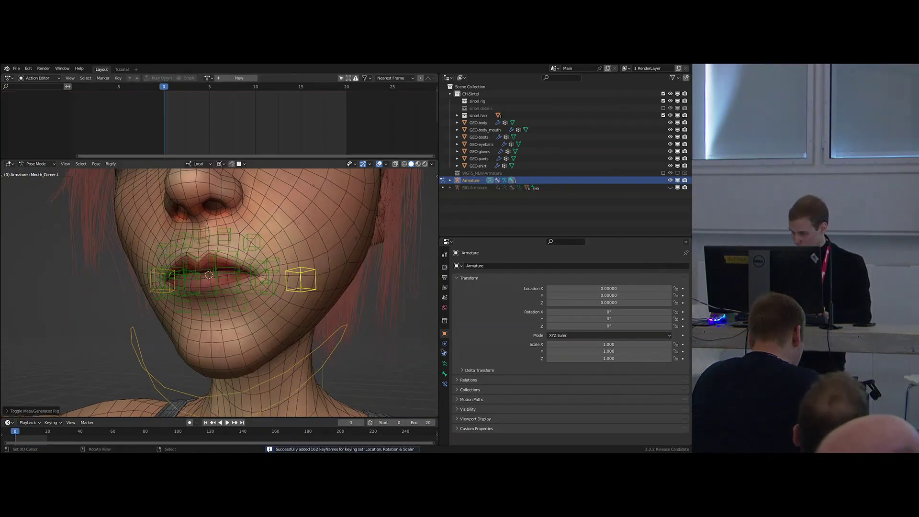
click(444, 365)
scroll(633, 357, down, 4)
click(683, 317)
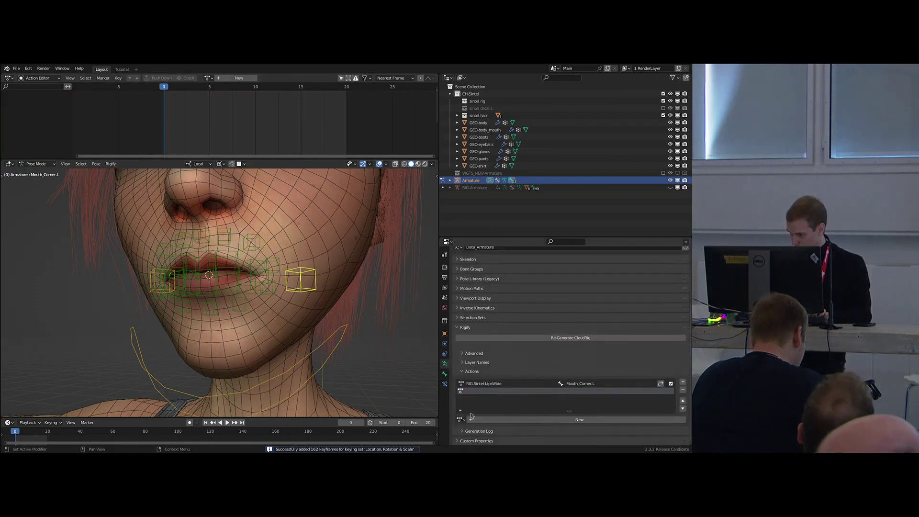
click(461, 419)
click(491, 352)
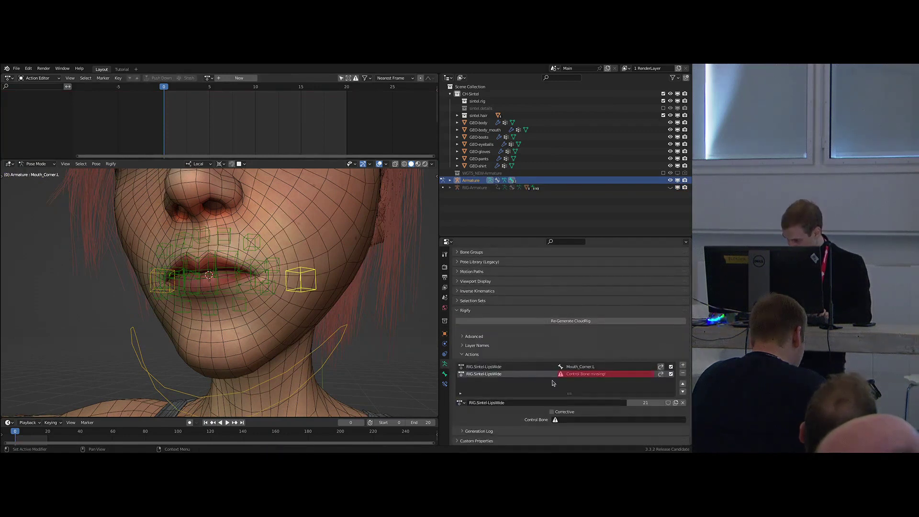
click(576, 418)
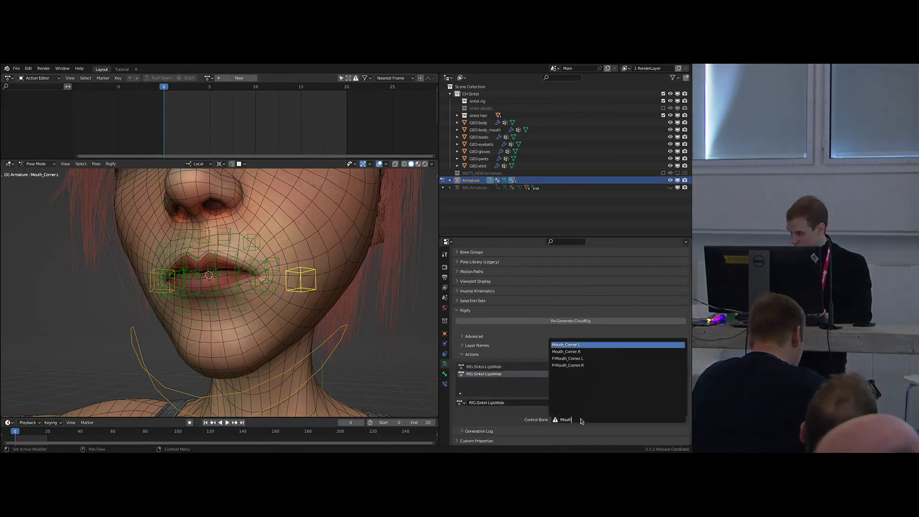
text(Mouth)
key(Return)
scroll(616, 387, down, 3)
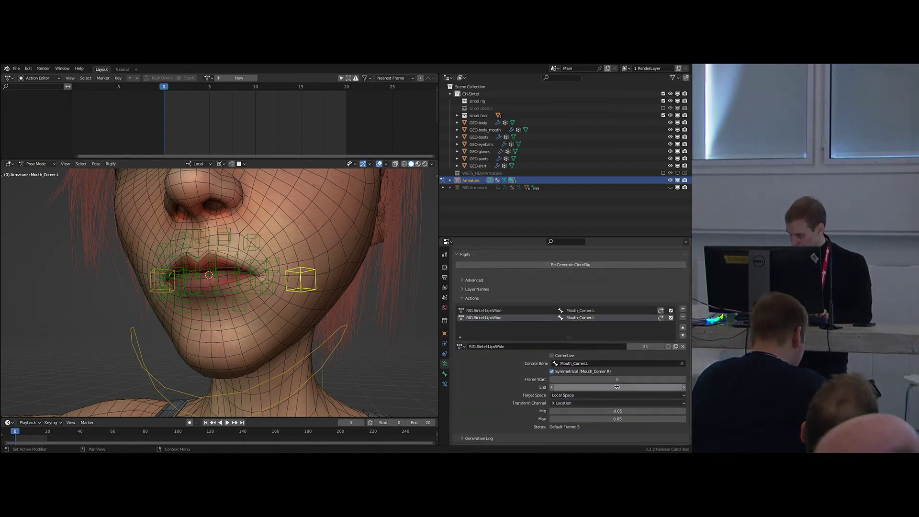
Set the second slot's end frame to 10, transform channel to Y Location, and range from 0.00 to 0.02.
click(610, 404)
key(g)
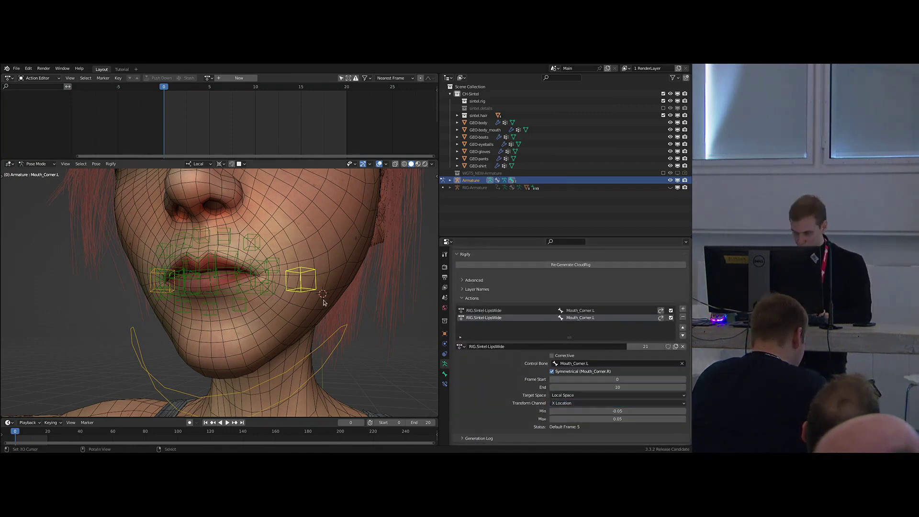
key(x)
key(y)
key(z)
right_click(320, 235)
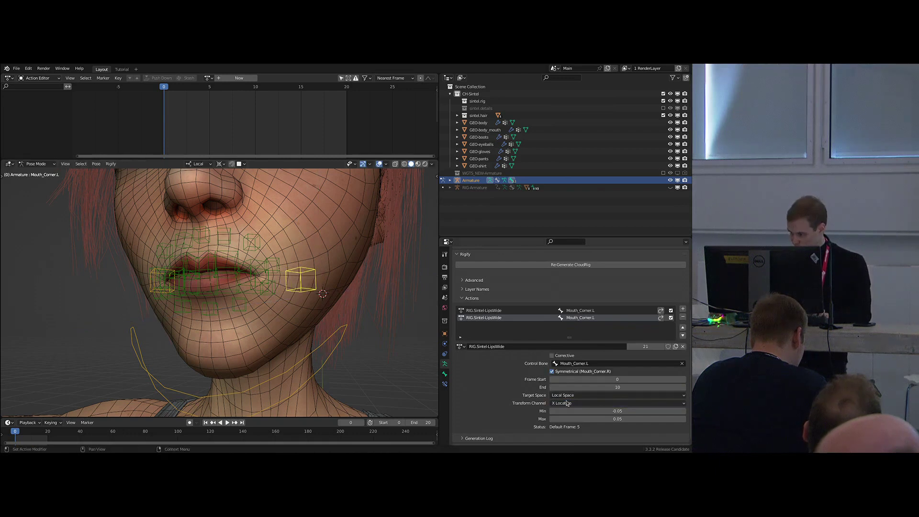
click(595, 403)
click(617, 387)
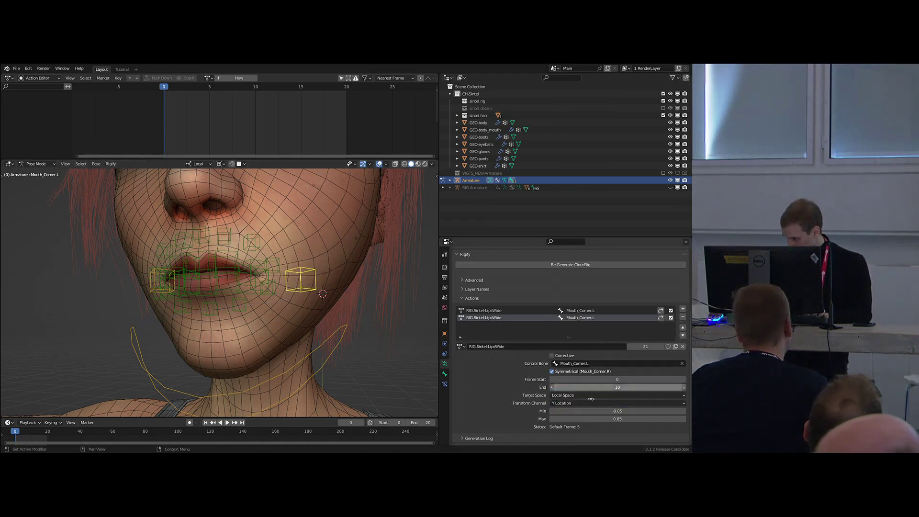
click(619, 410)
key(Tab)
key(Return)
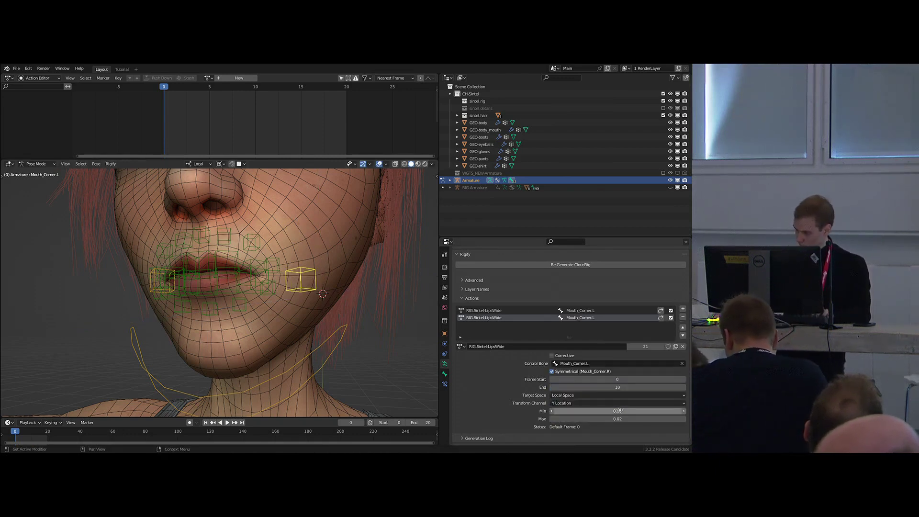
Regenerate the rig from the metarig and select the Mouth_Corner.L control on the generated rig in Pose Mode.
middle_drag(420, 316, 398, 316)
key(ctrl+alt+r)
key(ctrl+Tab)
click(266, 281)
scroll(263, 292, up, 1)
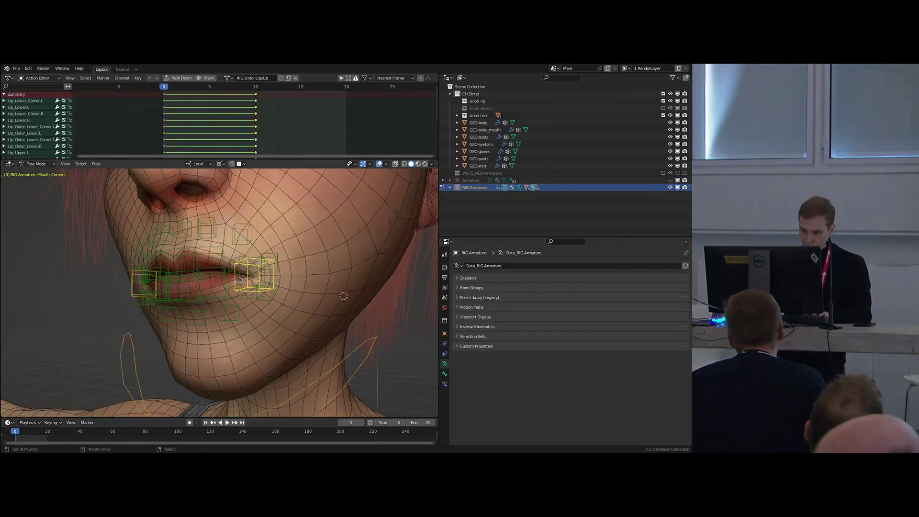
Show the bone's transform values and test-move Mouth_Corner.L along its local X and Y axes, cancelling each move.
key(g)
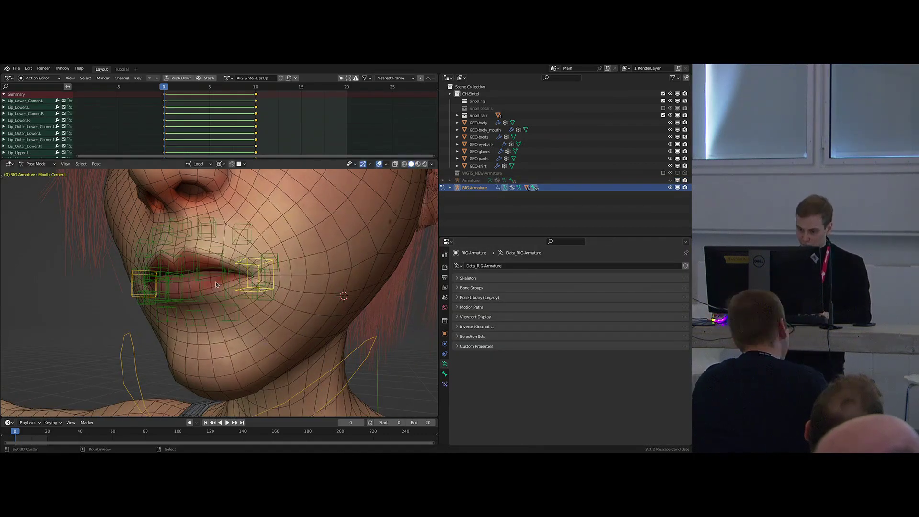
key(n)
right_click(236, 229)
key(g)
key(x)
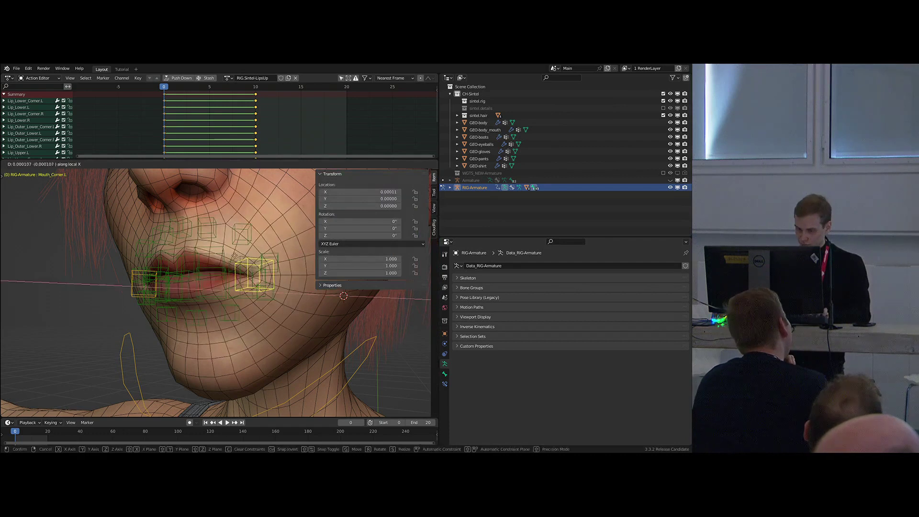
key(y)
key(y)
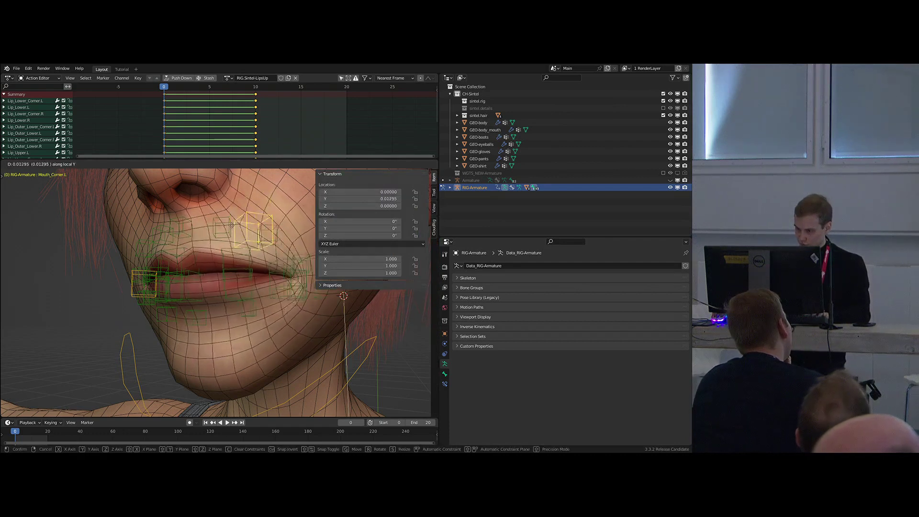
right_click(232, 231)
Replace the action in the metarig's second slot with RIG.Sintel-LipsUp and regenerate the rig.
key(shift+t)
scroll(535, 319, down, 5)
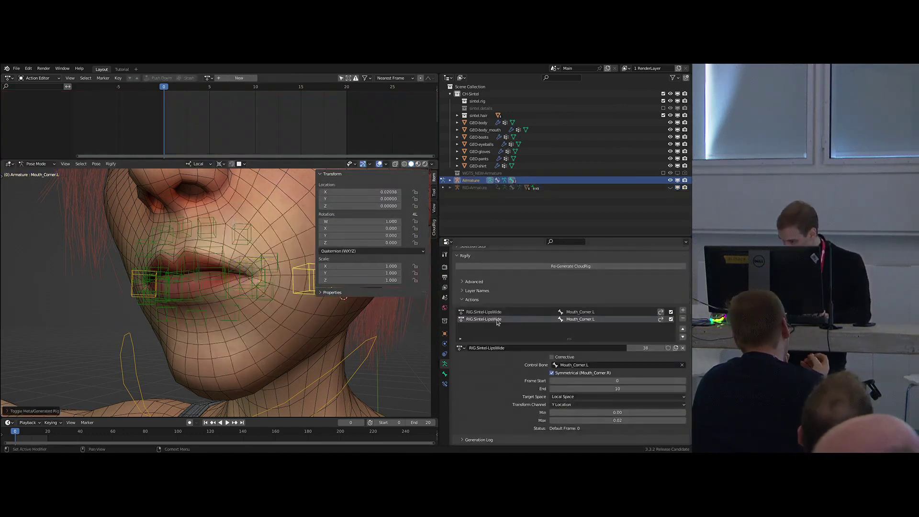
click(461, 348)
click(476, 359)
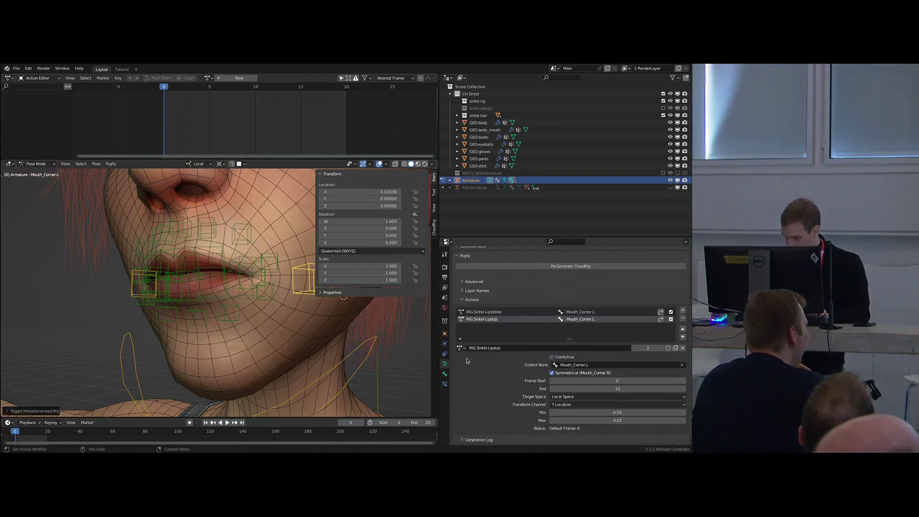
key(shift+t)
Move Mouth_Corner.L up and outward into a combined wide smile, and examine the deformation around the lip corner.
key(g)
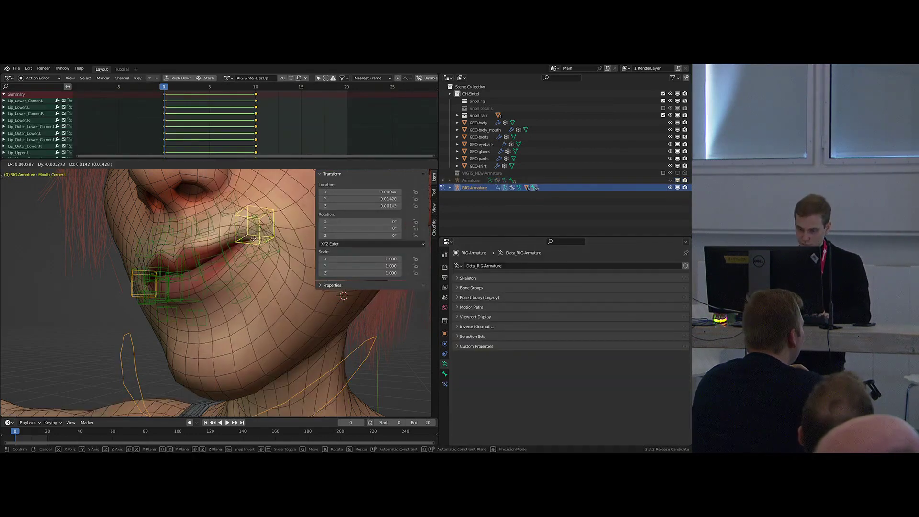
click(282, 222)
key(n)
scroll(266, 278, down, 1)
shift+middle_drag(266, 278, 258, 283)
key(g)
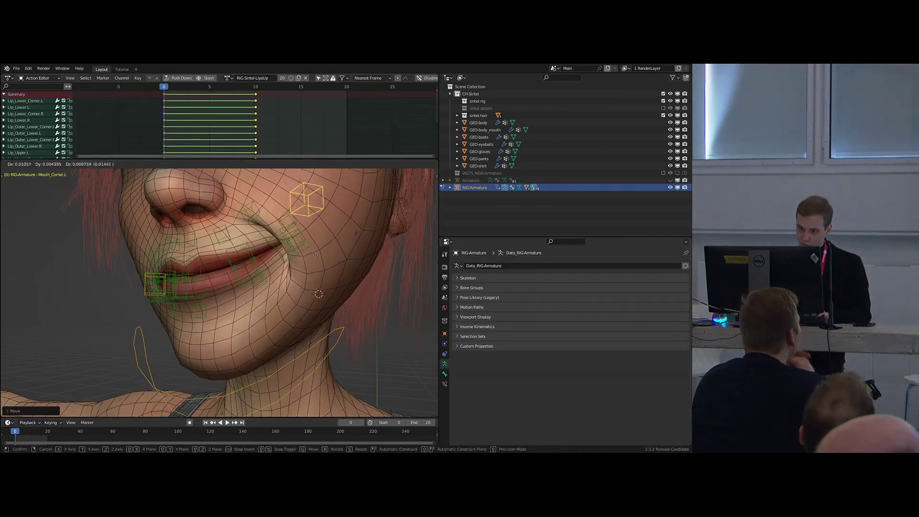
click(309, 236)
mouse_move(309, 239)
middle_down()
mouse_move(334, 263)
mouse_move(311, 255)
middle_up()
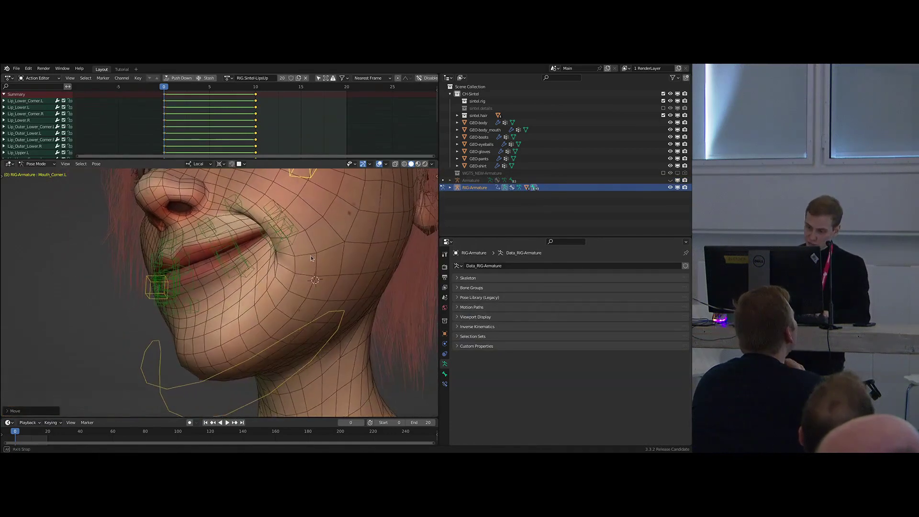
scroll(311, 255, up, 5)
scroll(310, 255, down, 8)
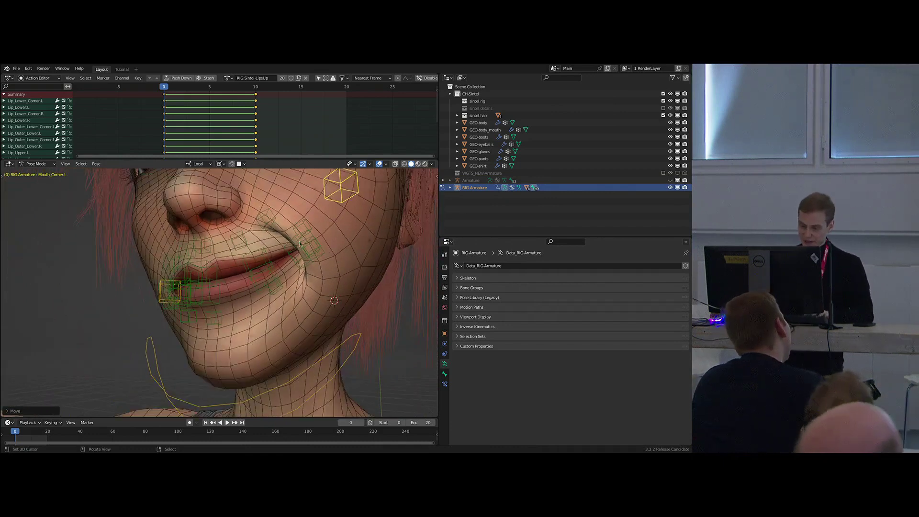
scroll(297, 267, up, 2)
middle_drag(285, 274, 329, 273)
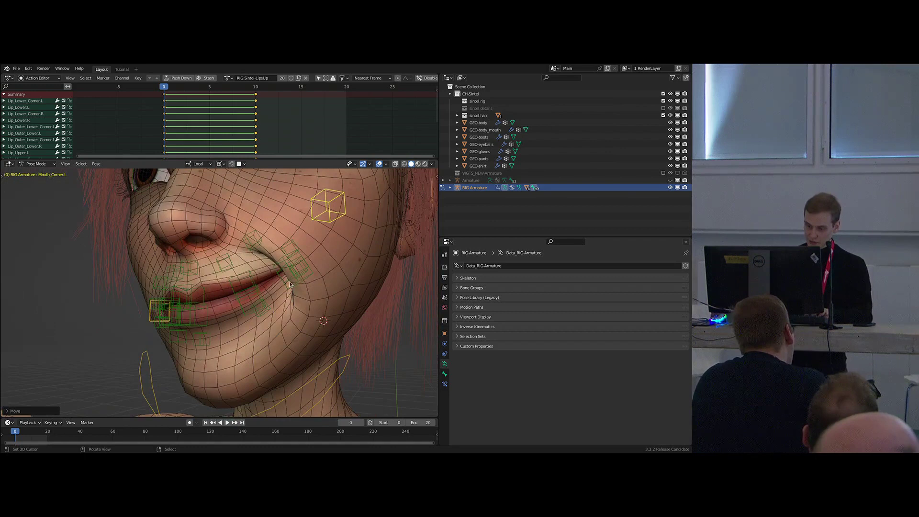
Create a new empty action on the generated rig and name it RIG.Sintel_LipsUp+Wide.
click(298, 78)
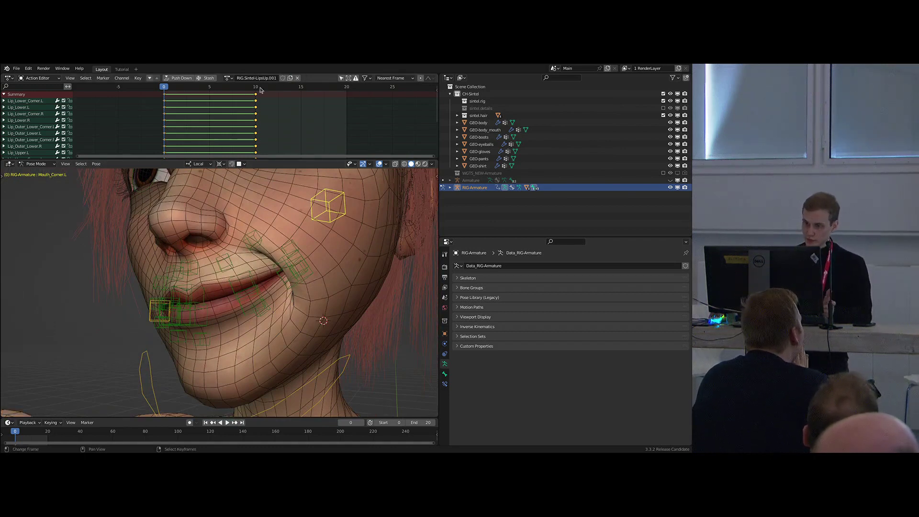
click(297, 78)
click(235, 78)
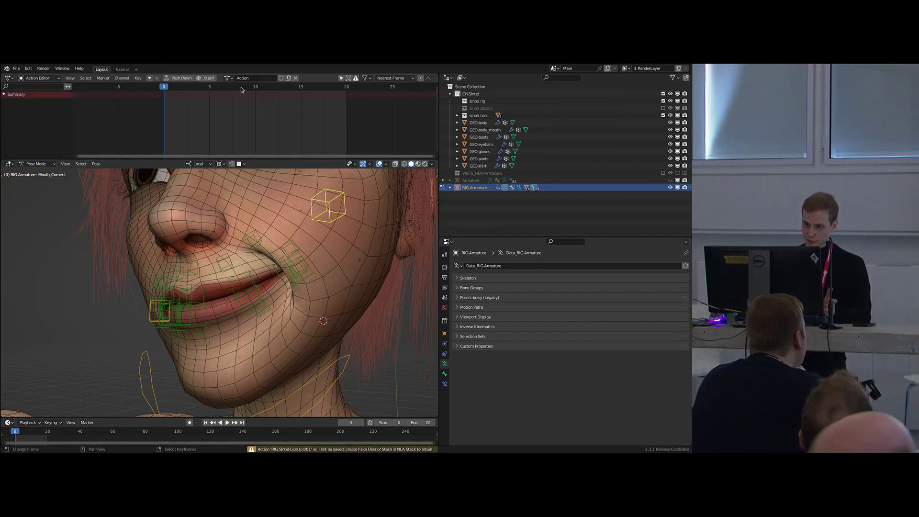
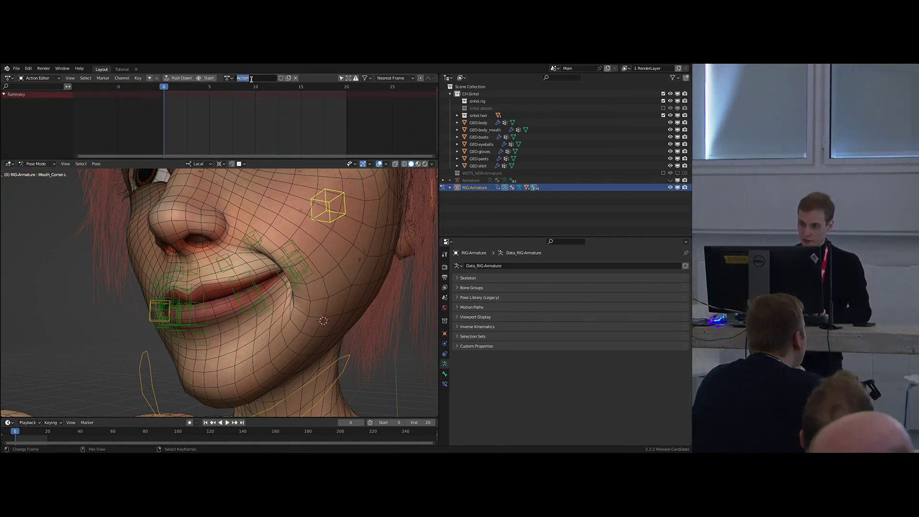
text(RIG.Sint)
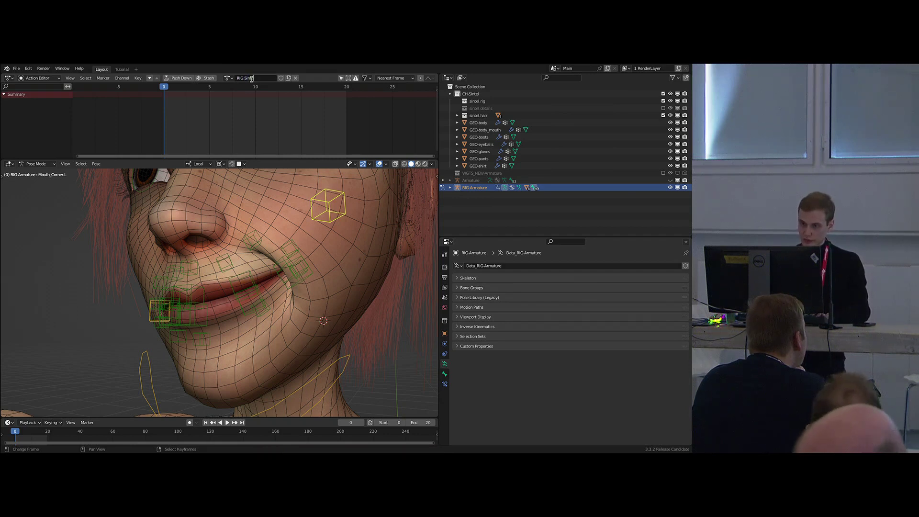
text(N_LipsUp+Wide)
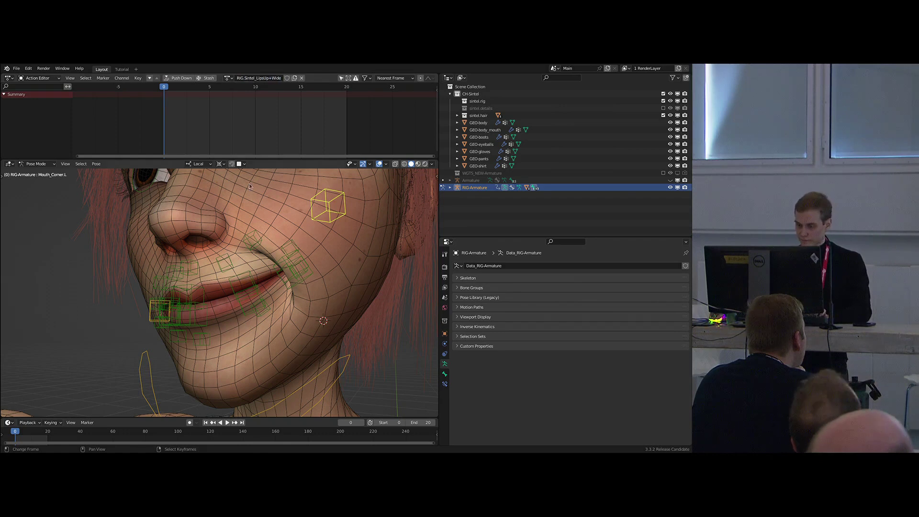
Select the upper and lower inner lip corner controls on the .L side and move them inward out of the smile crease.
middle_drag(275, 237, 283, 244)
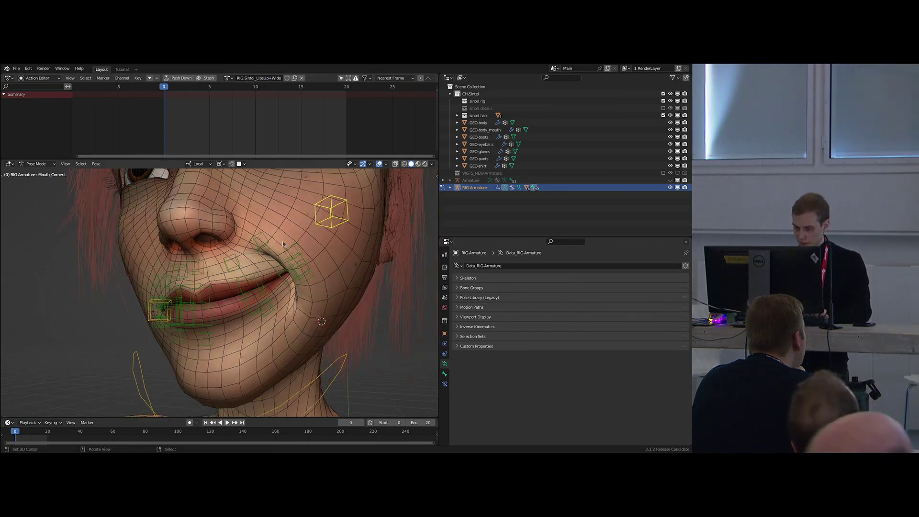
scroll(318, 197, up, 2)
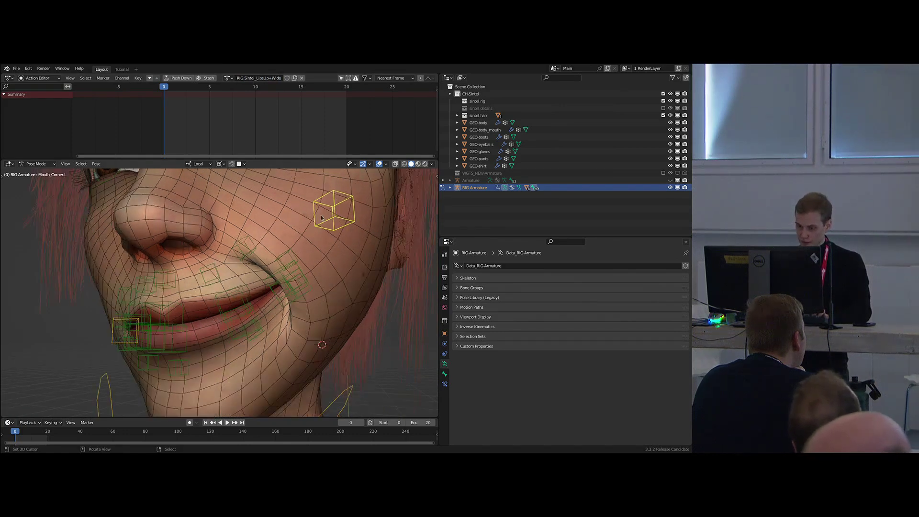
middle_drag(317, 264, 321, 250)
click(287, 284)
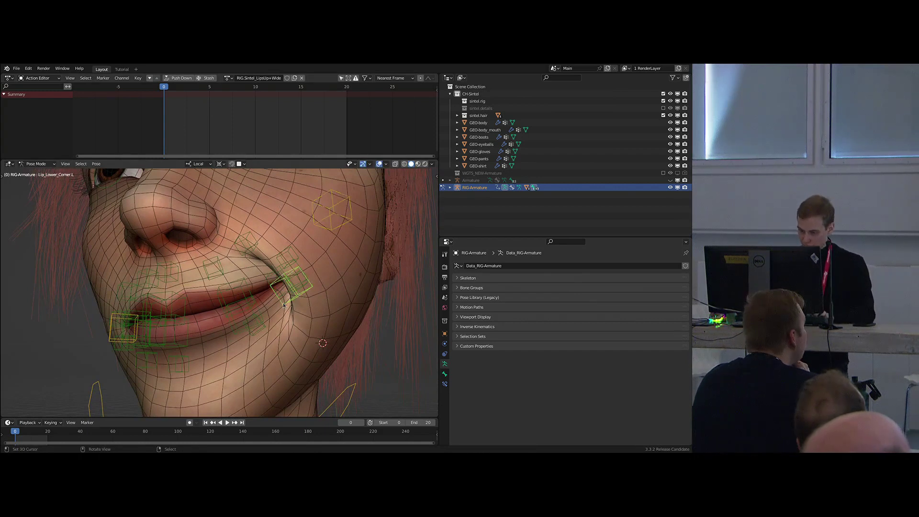
mouse_move(287, 284)
middle_down()
mouse_move(267, 283)
mouse_move(275, 273)
middle_up()
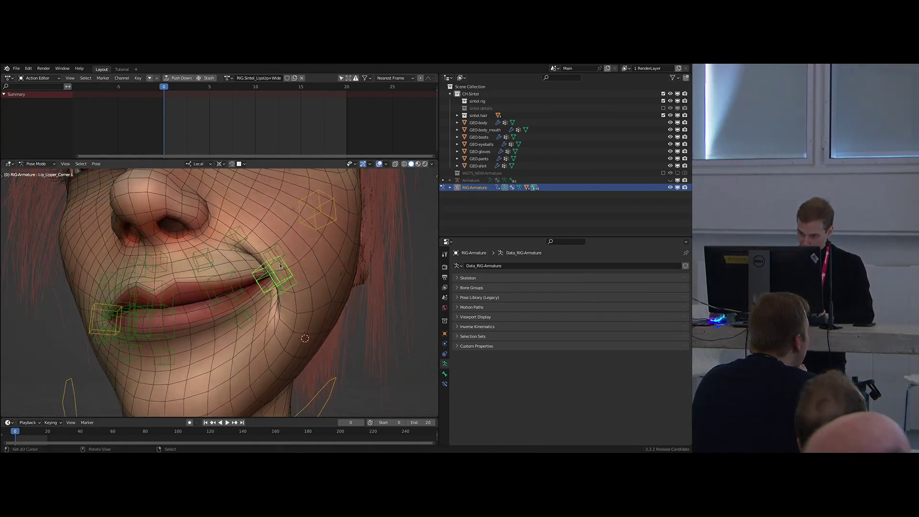
shift+click(291, 282)
scroll(282, 281, up, 4)
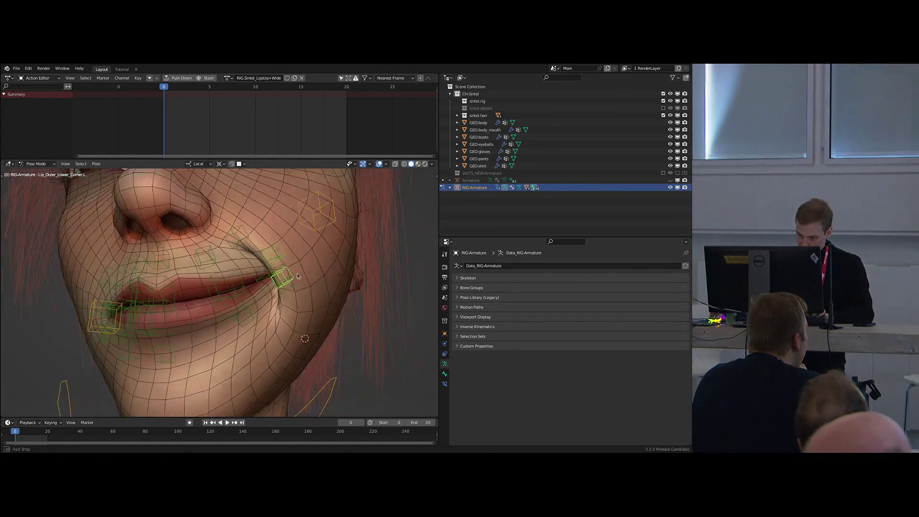
middle_drag(275, 280, 226, 289)
key(g)
right_click(264, 272)
key(g)
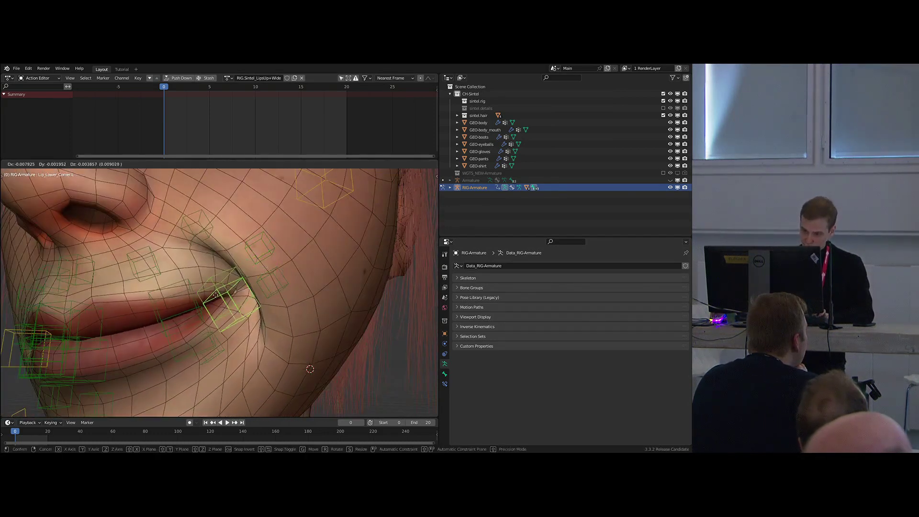
click(226, 287)
Adjust the positions of the outer and inner lip corner controls on the .L side to smooth the crease.
key(g)
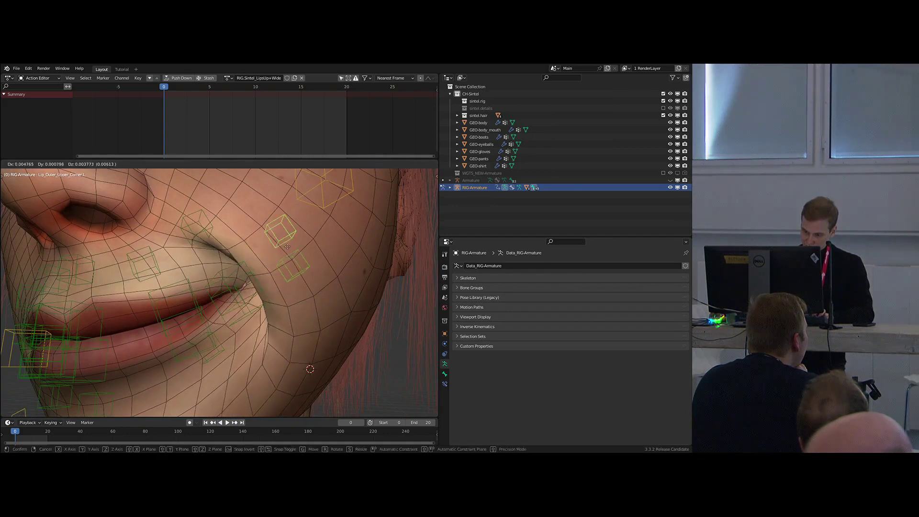
click(251, 275)
right_click(255, 279)
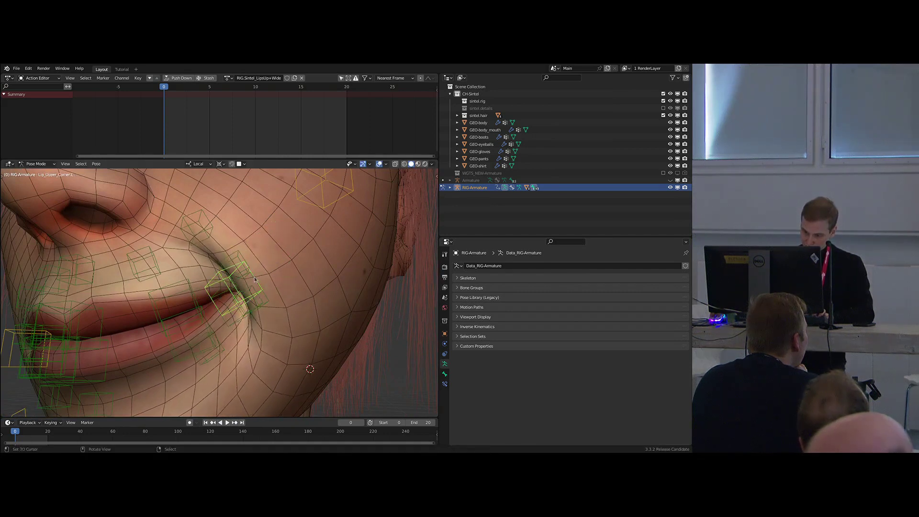
middle_drag(256, 283, 291, 256)
key(g)
click(254, 278)
Move and rotate Lip_Lower.L and the neighbouring lip control to reshape the lip line beside the smiling corner.
right_click(238, 289)
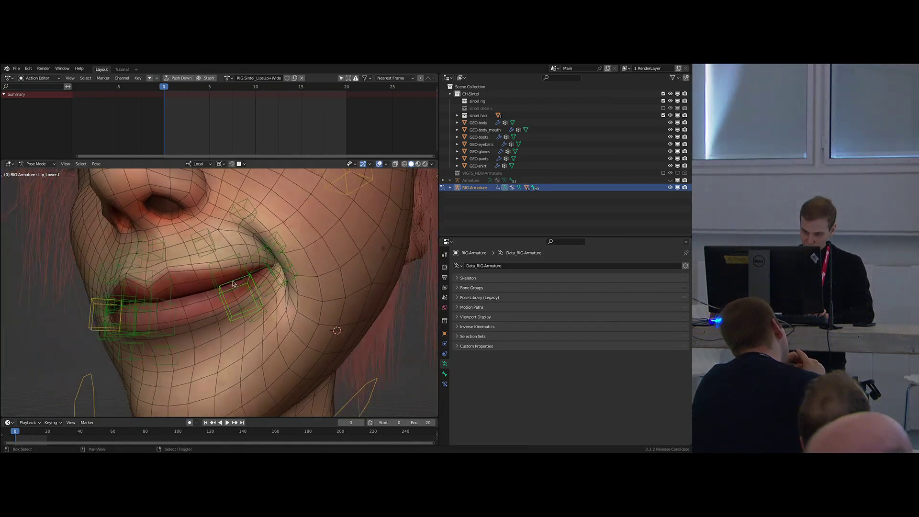
shift+right_click(217, 286)
key(g)
click(220, 294)
key(r)
right_click(203, 284)
click(203, 284)
key(r)
click(261, 306)
key(g)
click(244, 298)
Adjust the lip controls around Lip_Upper.L and reposition Mouth_Corner.L to check the raised smile.
mouse_move(226, 298)
middle_down()
mouse_move(258, 297)
mouse_move(221, 283)
middle_up()
scroll(258, 297, down, 2)
key(b)
drag(224, 242, 287, 307)
middle_drag(268, 285, 243, 276)
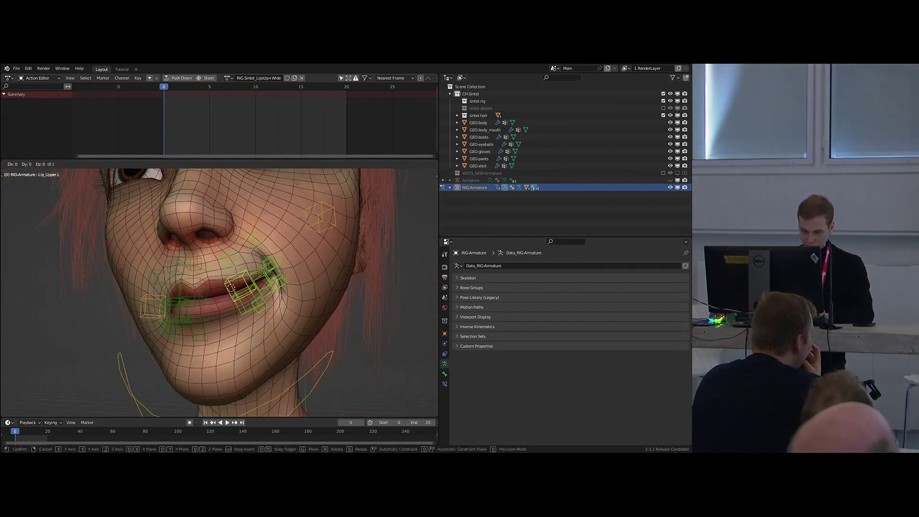
right_click(319, 218)
key(g)
click(318, 217)
Select the .L side lip controls and mirror their corrective pose onto the .R side.
middle_drag(249, 234, 217, 227)
key(b)
drag(216, 226, 285, 306)
key(ctrl+shift+m)
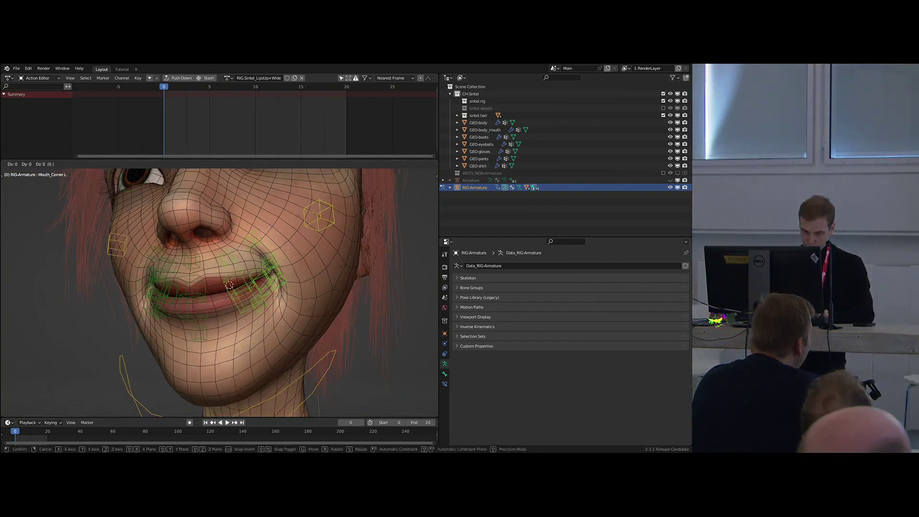
Reposition the middle lip controls from the side and rotate Lip_Upper_Mid about its X axis.
middle_drag(277, 297, 298, 298)
scroll(216, 300, up, 2)
right_drag(205, 301, 210, 300)
middle_drag(271, 293, 198, 309)
key(g)
click(197, 312)
right_click(151, 301)
key(g)
click(210, 322)
key(r)
key(x)
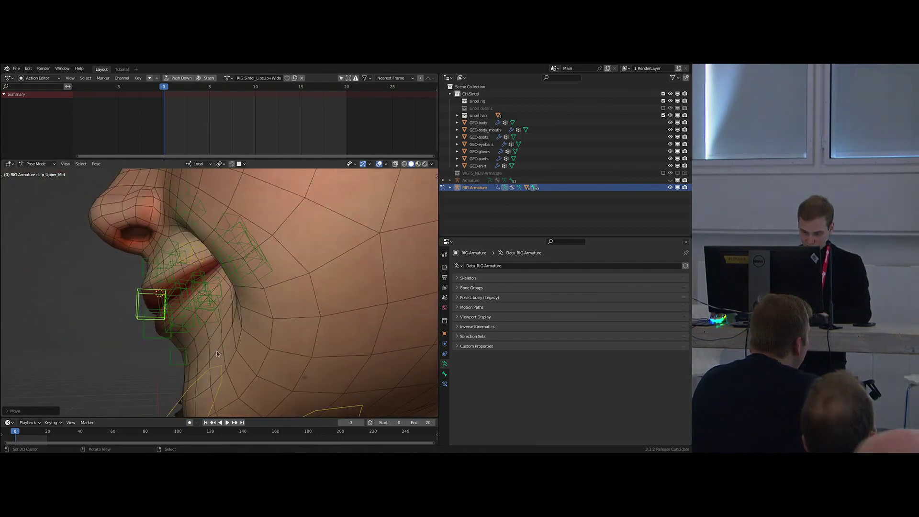
click(238, 316)
Rotate Lip_Upper.L to refine the lip line and mirror the .L side lip pose onto the .R side.
middle_drag(238, 316, 255, 293)
right_click(255, 290)
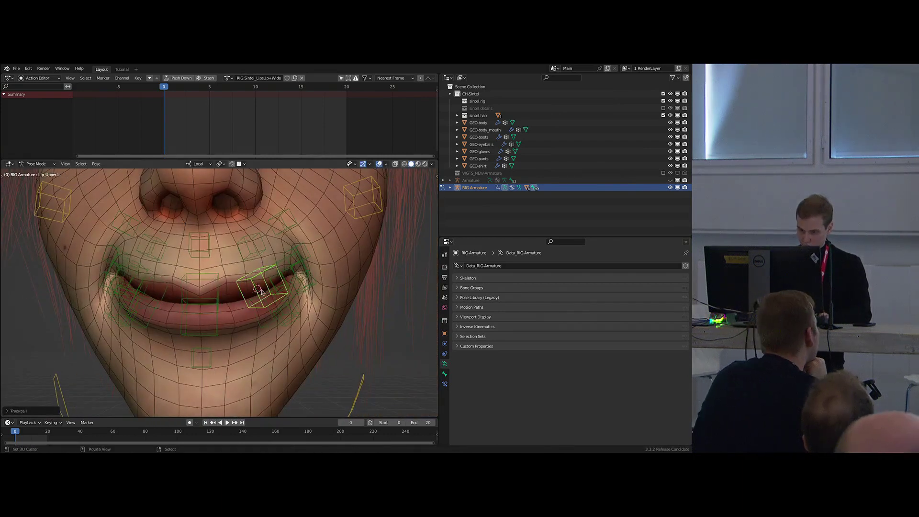
scroll(237, 280, down, 4)
key(b)
drag(306, 247, 210, 333)
key(ctrl+shift+m)
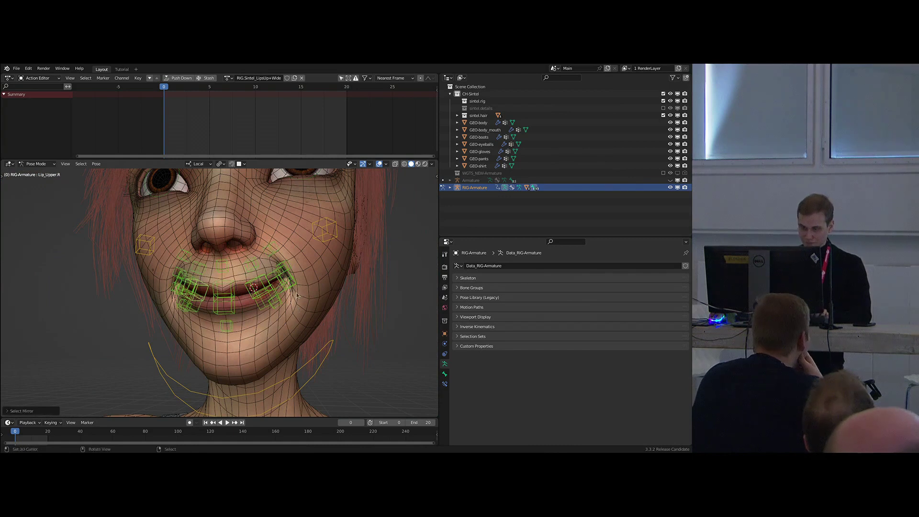
Keyframe the corrective pose of the selected lip controls at frame 10.
middle_drag(292, 242, 271, 233)
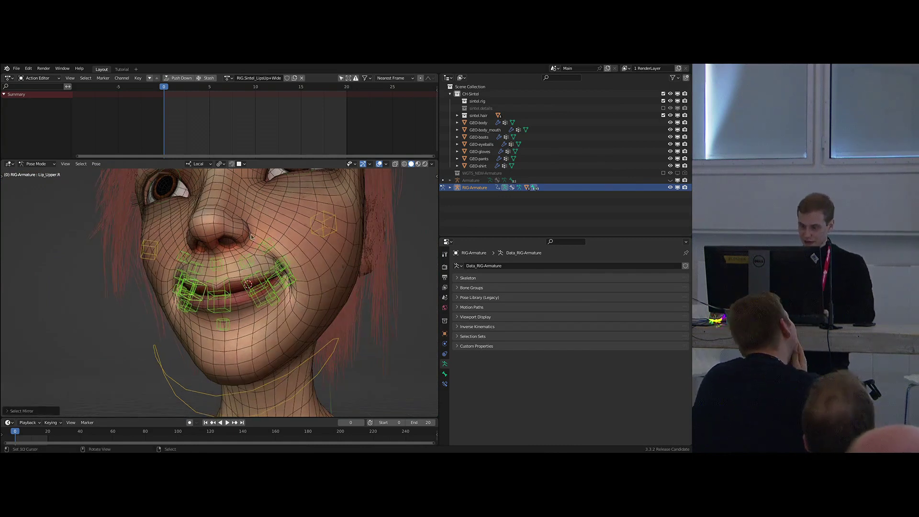
click(255, 89)
middle_drag(306, 239, 287, 279)
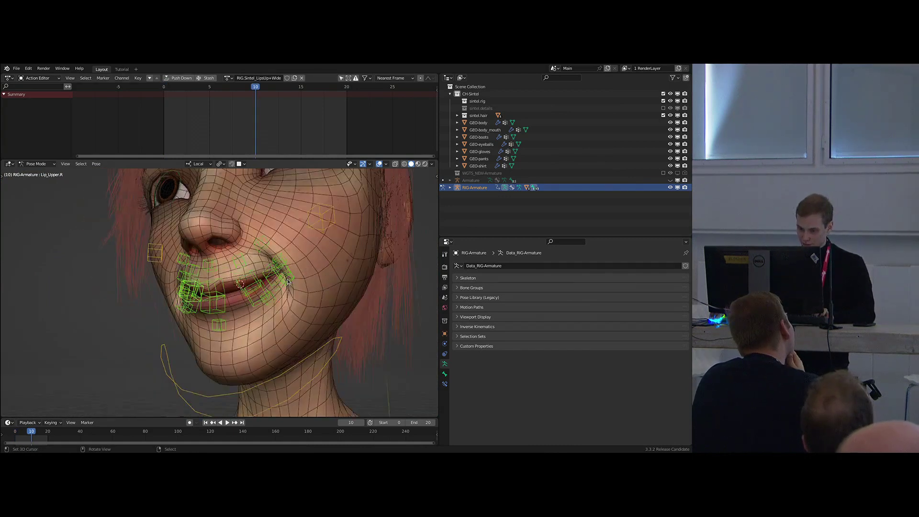
key(i)
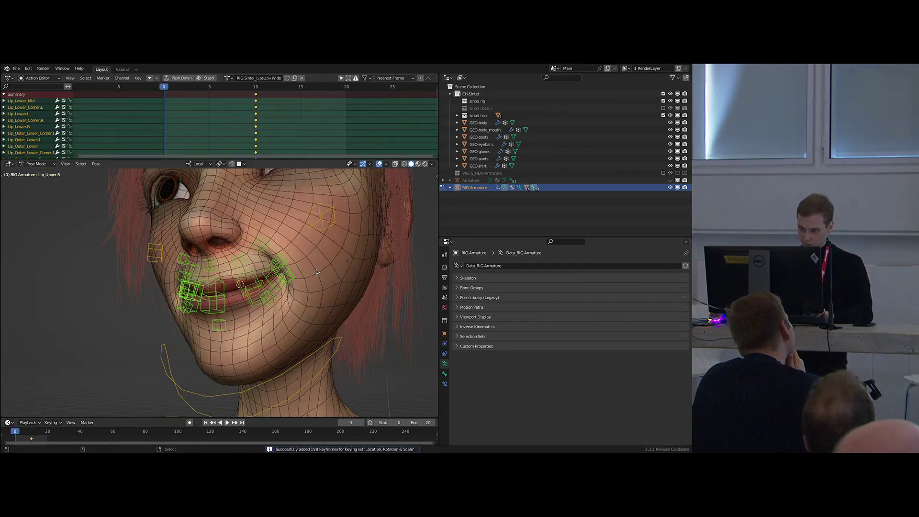
Clear the lip controls' transforms, keyframe the rest pose at frame 0, and change the keyframe interpolation.
key(alt+g)
key(t)
click(211, 131)
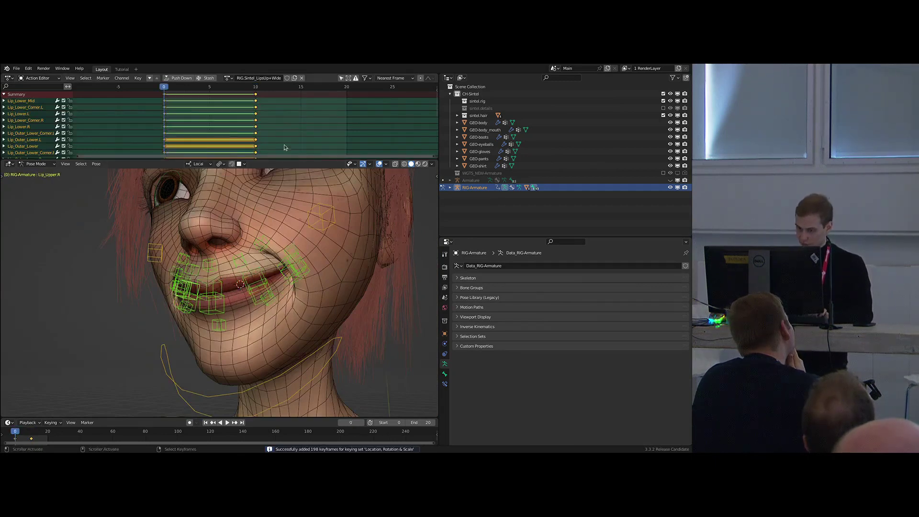
Switch to the metarig and add an action slot using RIG.Sintel_LipsUp+Wide.
middle_drag(311, 261, 320, 268)
key(shift+t)
scroll(483, 394, down, 7)
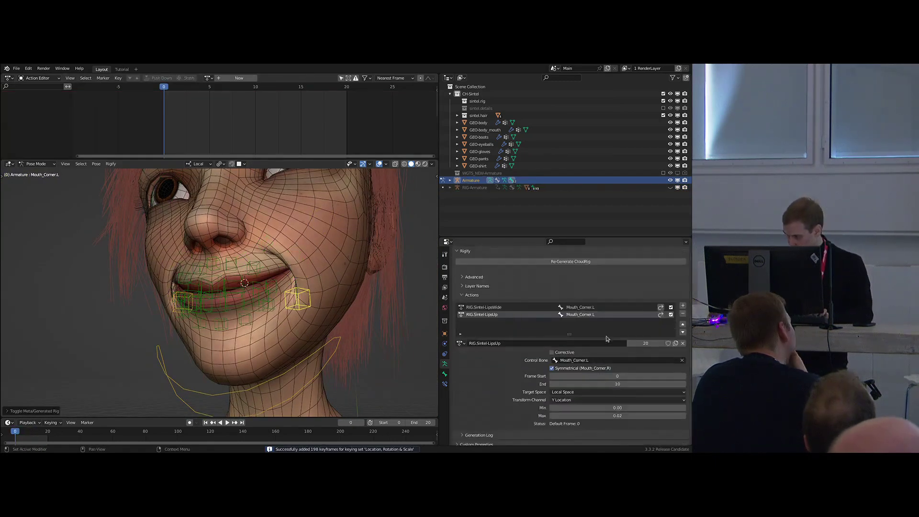
click(683, 305)
click(460, 420)
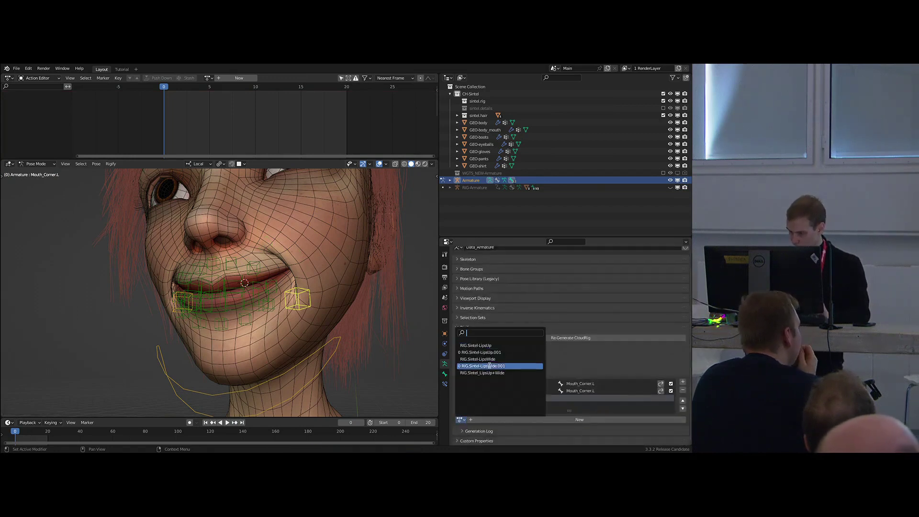
click(501, 372)
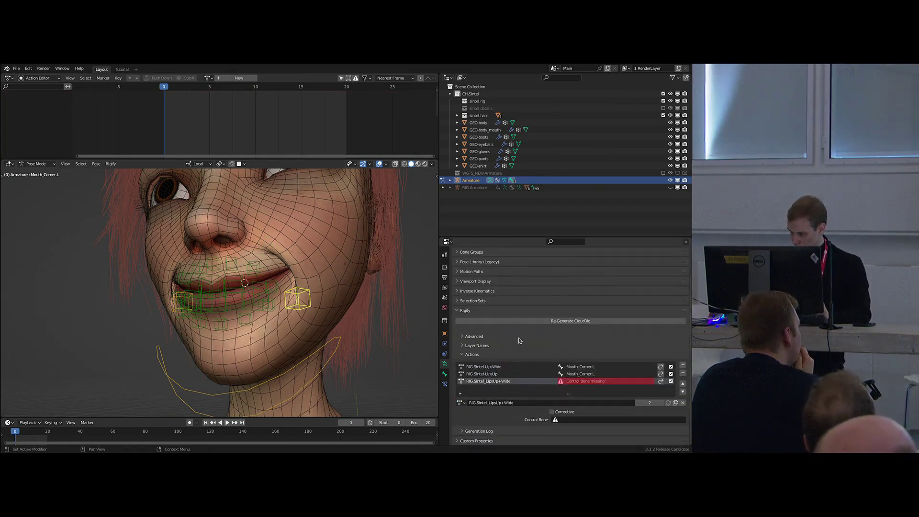
Compare the slot's corrective and regular action settings, using HeelPivot.R as a trial control bone.
click(553, 413)
scroll(518, 365, down, 2)
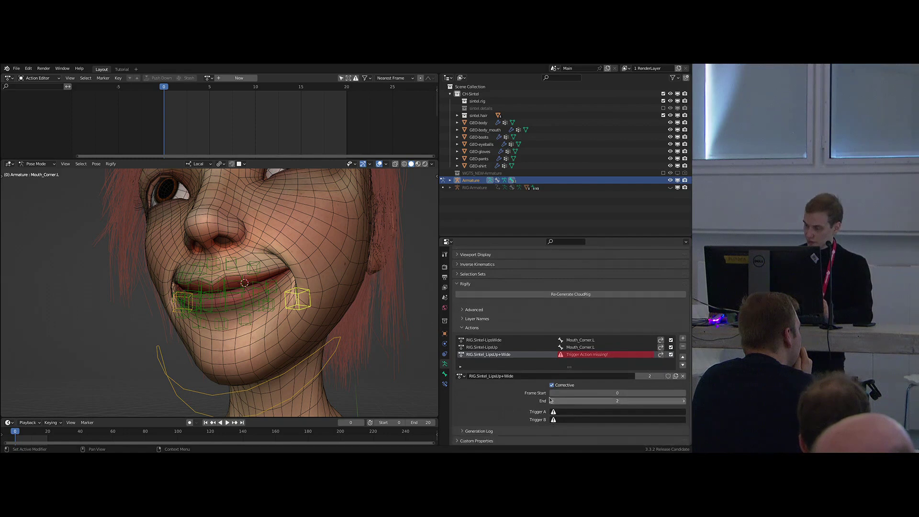
scroll(551, 399, up, 2)
click(552, 411)
click(569, 421)
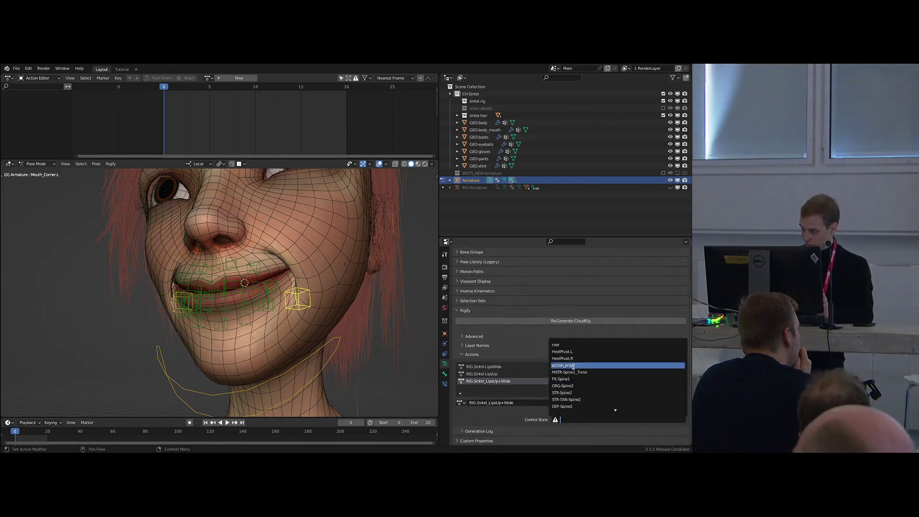
click(568, 358)
scroll(549, 330, down, 5)
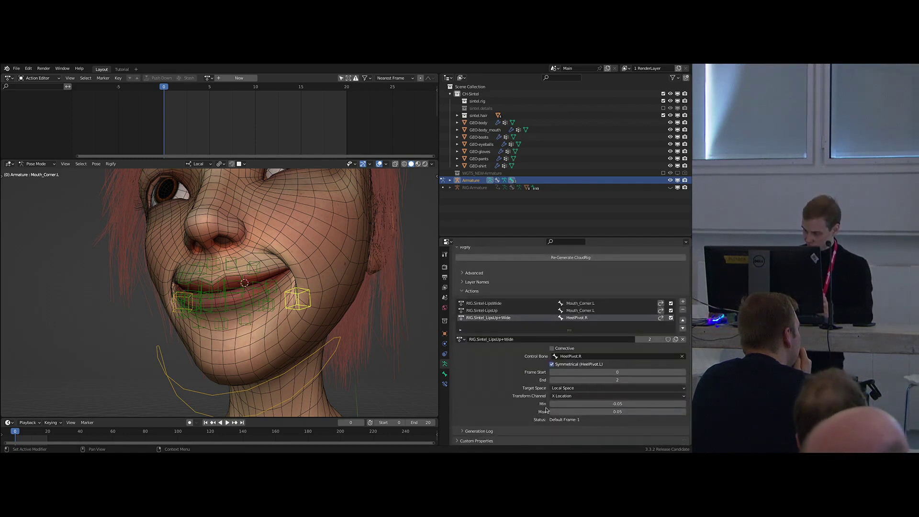
Make the slot Corrective, with RIG.Sintel-LipsUp as Trigger A and RIG.Sintel-LipsWide as Trigger B.
click(552, 348)
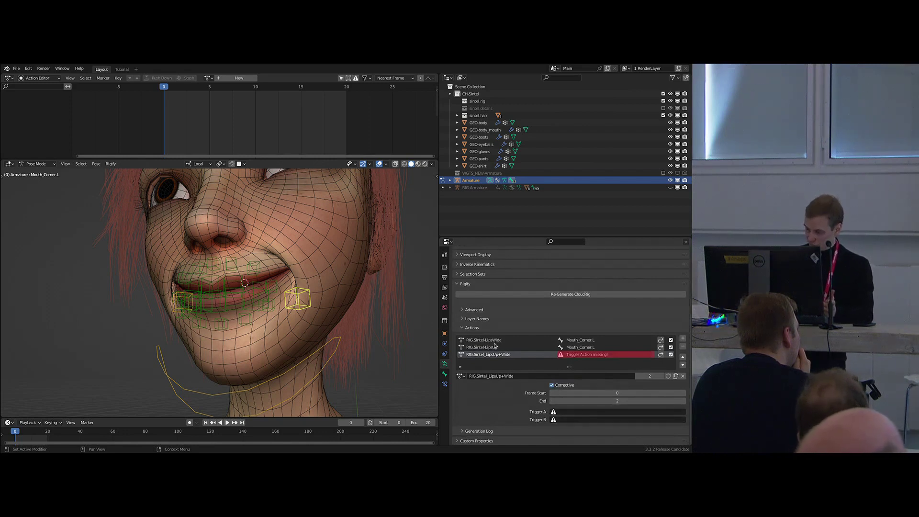
click(566, 412)
click(575, 343)
click(580, 421)
click(580, 350)
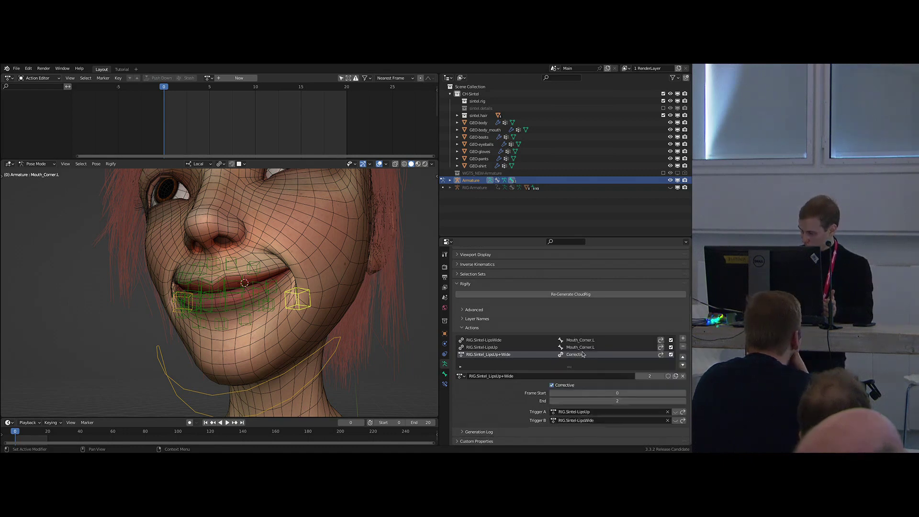
Regenerate the CloudRig and enter Pose Mode on the generated rig.
middle_drag(375, 319, 333, 317)
key(ctrl+alt+r)
key(ctrl+Tab)
Inspect the Action constraints on Lip_Upper_Corner.L, collapsing them to check their order.
scroll(240, 300, up, 2)
drag(233, 309, 349, 213)
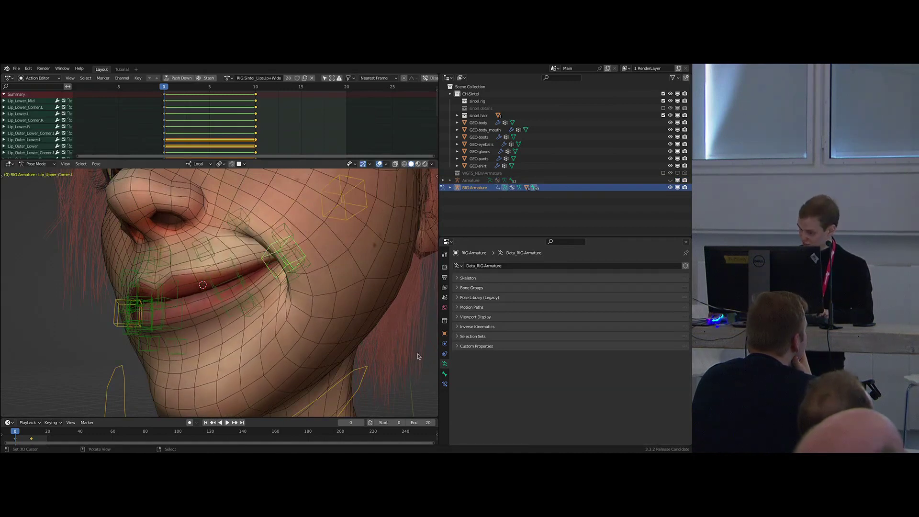
click(445, 384)
click(456, 278)
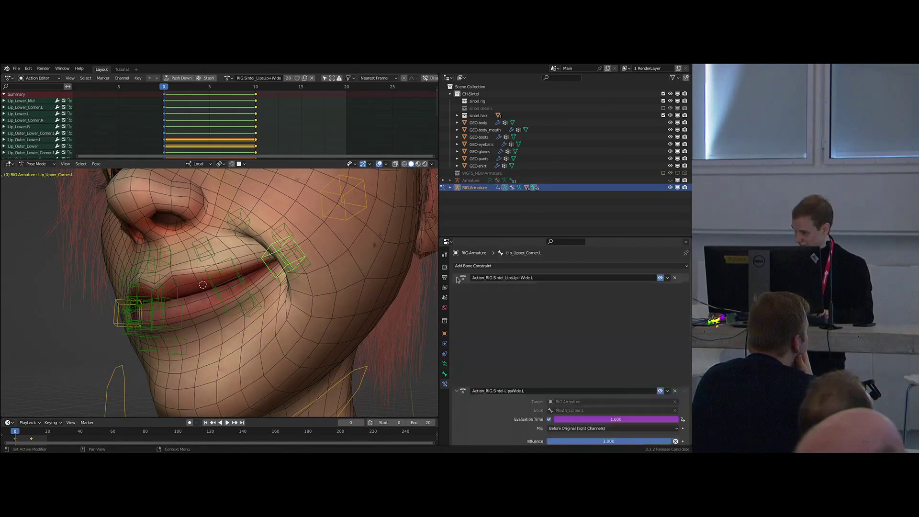
click(457, 287)
click(457, 297)
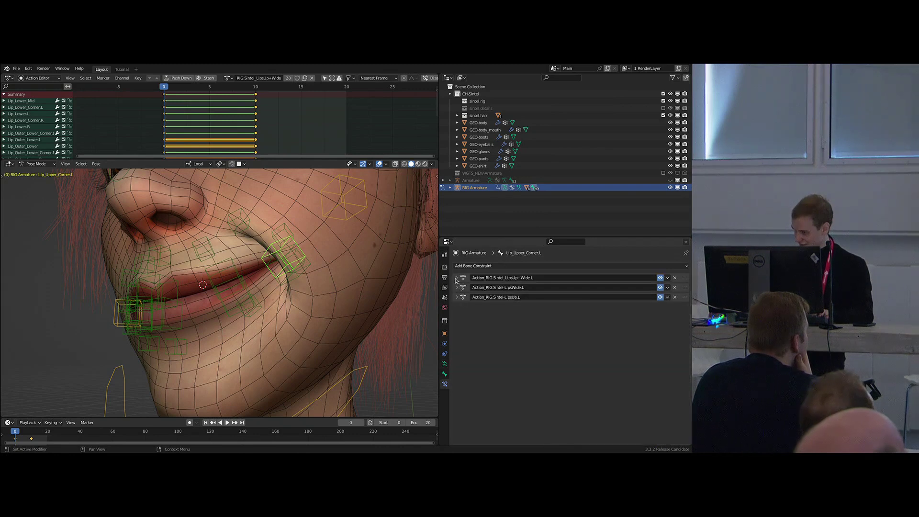
click(456, 278)
On the metarig, set the End frame of the RIG.Sintel_LipsUp+Wide corrective slot to 10.
key(shift+t)
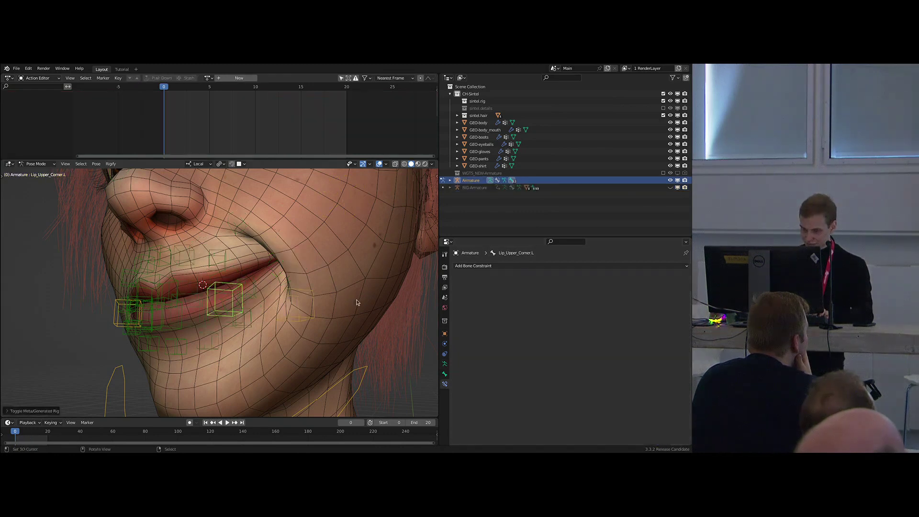
click(444, 365)
scroll(588, 398, down, 1)
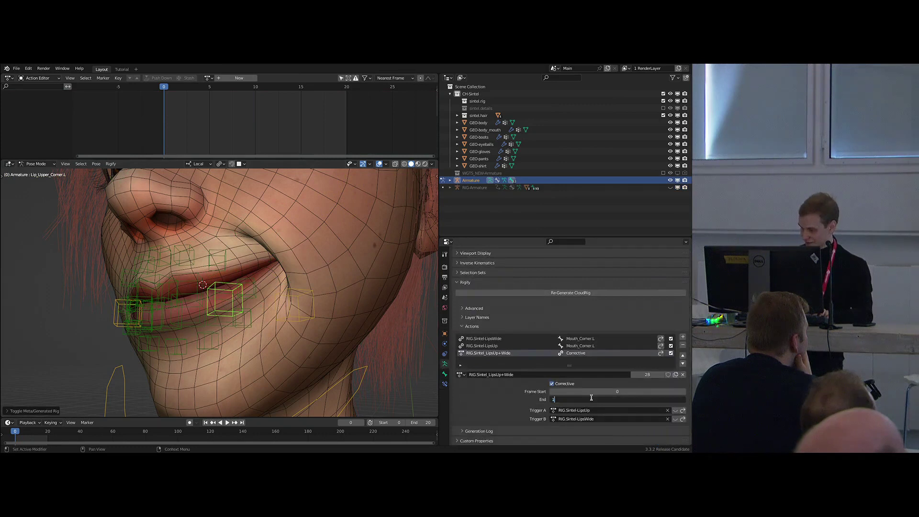
text(0)
key(Return)
Return to the generated rig and clear the location of all its controls.
middle_drag(357, 343, 332, 333)
key(shift+t)
key(a)
key(alt+g)
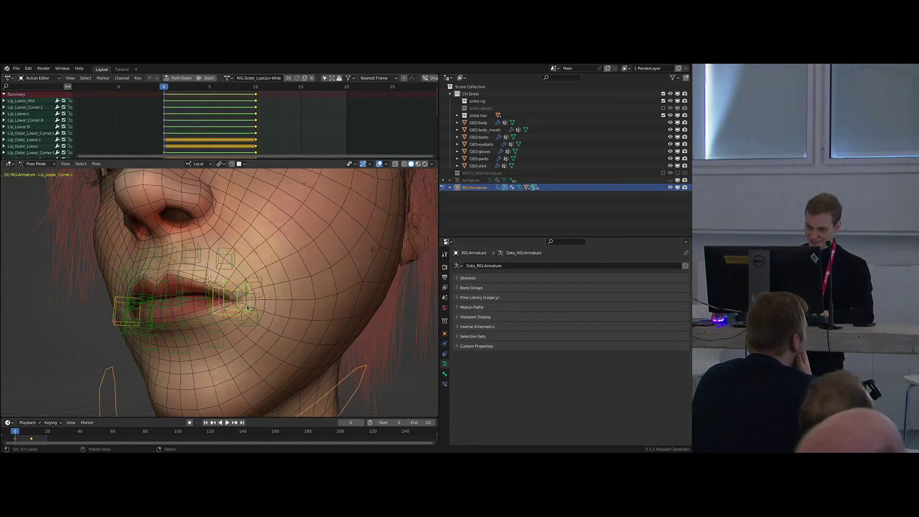
Move Mouth_Corner.L and Mouth_Corner.R up and outward to test the corrected smile on both sides.
key(g)
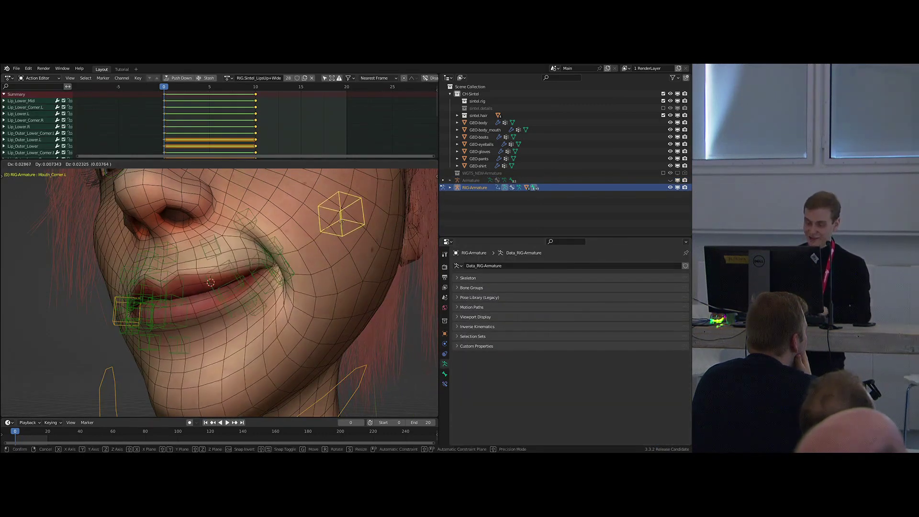
click(332, 219)
middle_drag(288, 268, 304, 293)
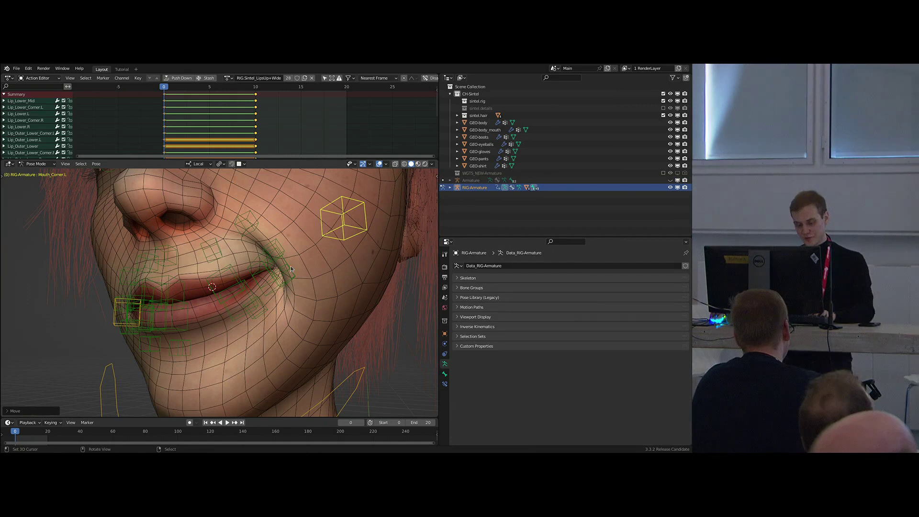
key(ctrl+shift+z)
scroll(259, 287, down, 3)
middle_drag(232, 289, 266, 310)
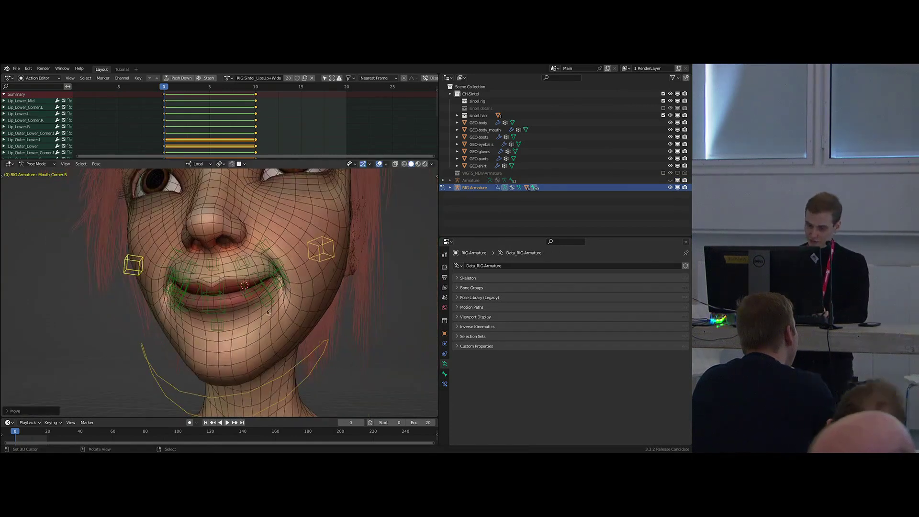
Switch to Firefox and open the Rigging chapter of Blender Studio's Pipeline and Tools documentation.
key(alt+Tab)
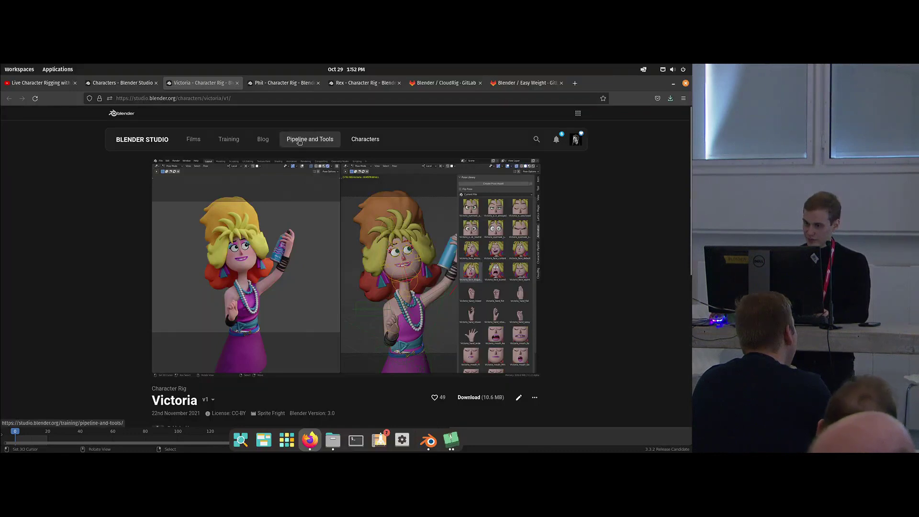
click(298, 140)
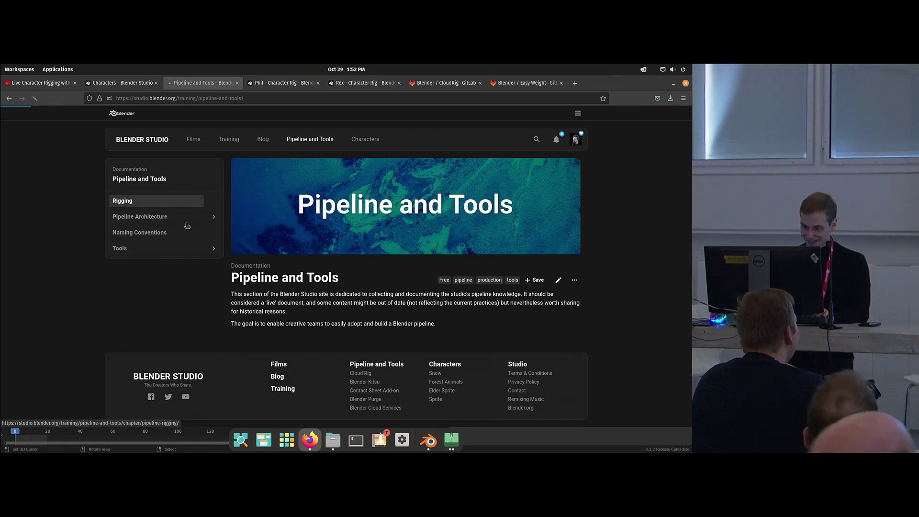
click(143, 201)
scroll(285, 339, down, 3)
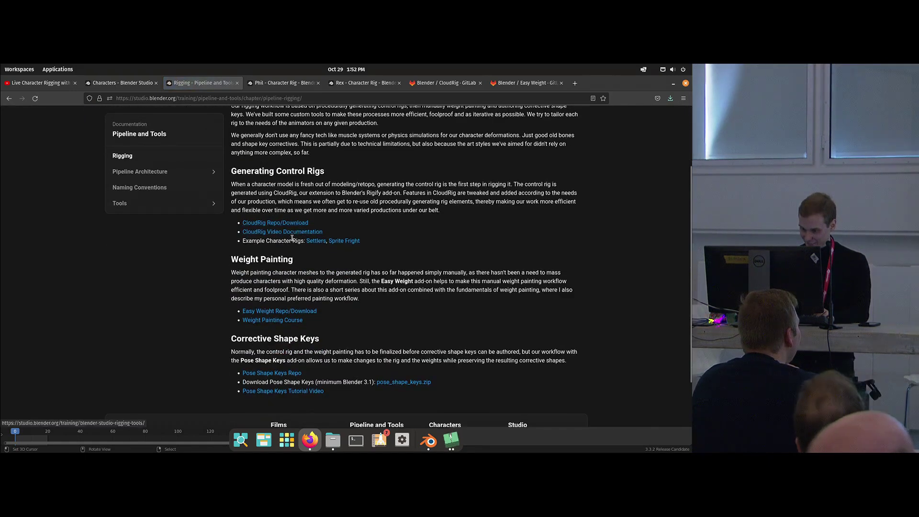
scroll(287, 239, up, 3)
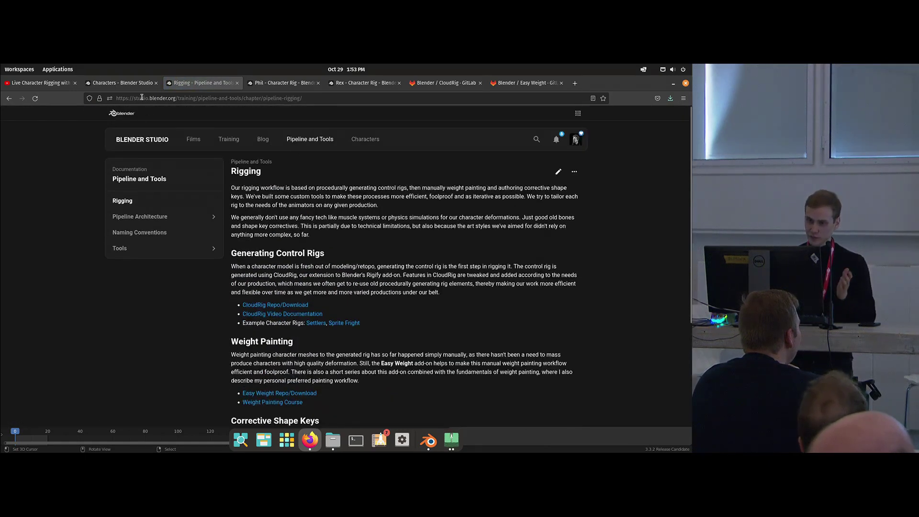
drag(134, 98, 162, 91)
key(Escape)
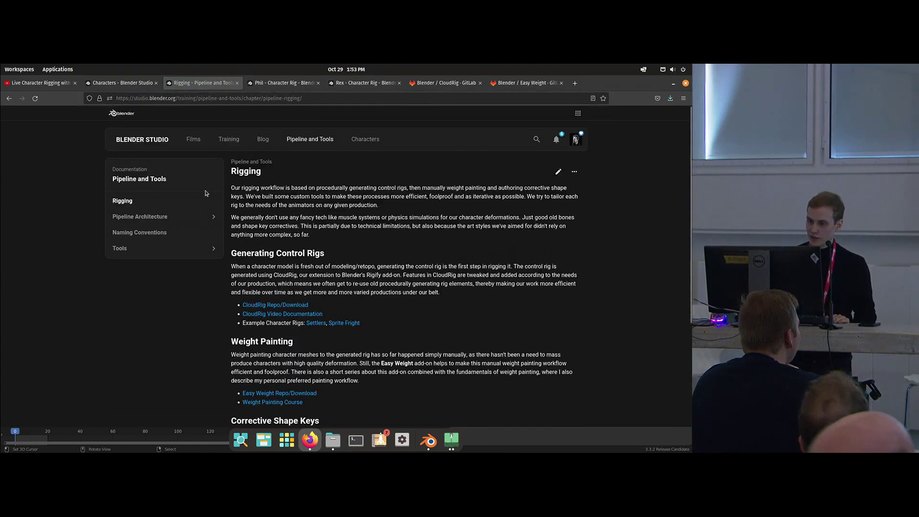
Review the Rigging page's workflow introduction and its Generating Control Rigs, Weight Painting and Corrective Shape Keys sections.
scroll(310, 285, down, 5)
drag(232, 296, 378, 353)
click(356, 296)
scroll(357, 287, up, 5)
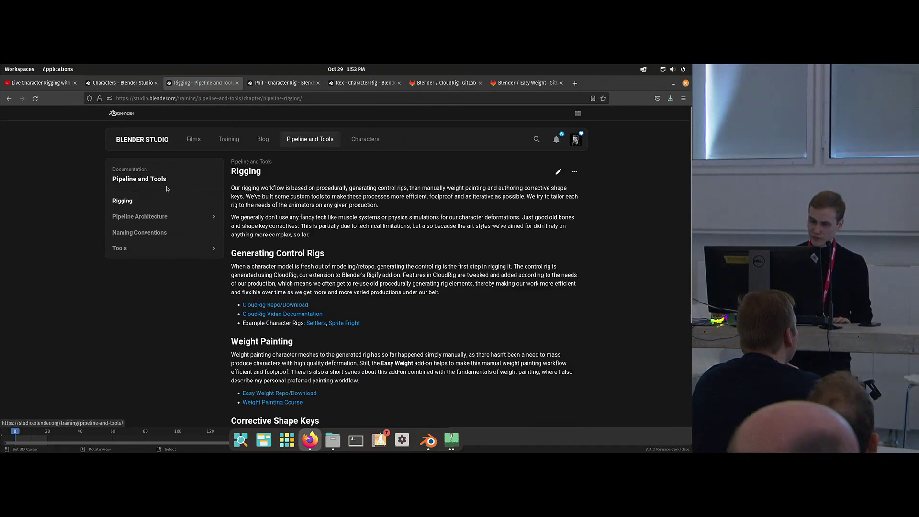
mouse_move(233, 188)
mouse_down()
mouse_move(364, 267)
mouse_move(360, 259)
mouse_up()
scroll(364, 267, down, 5)
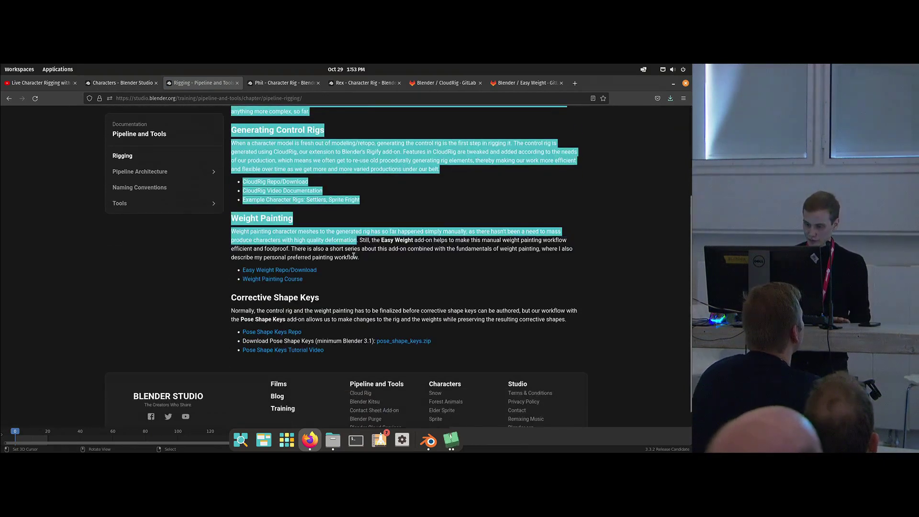
click(289, 231)
scroll(289, 231, up, 3)
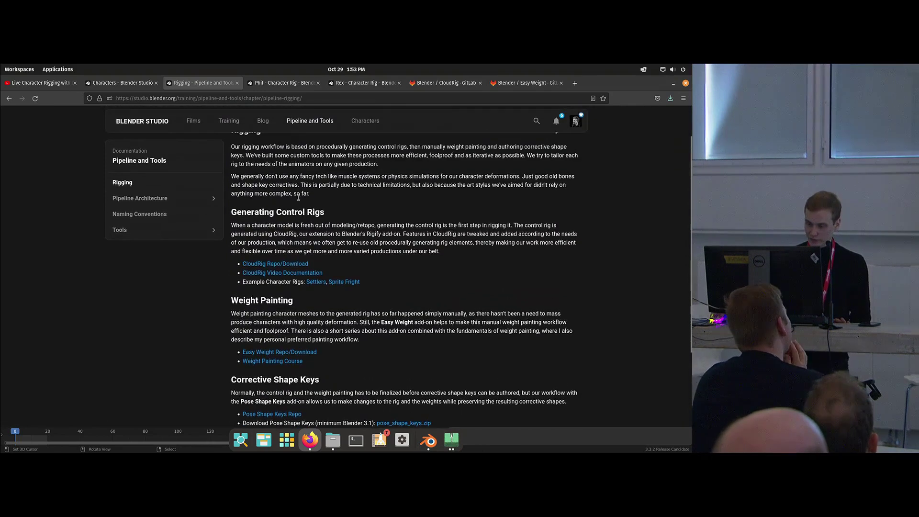
scroll(306, 205, down, 3)
drag(230, 159, 330, 183)
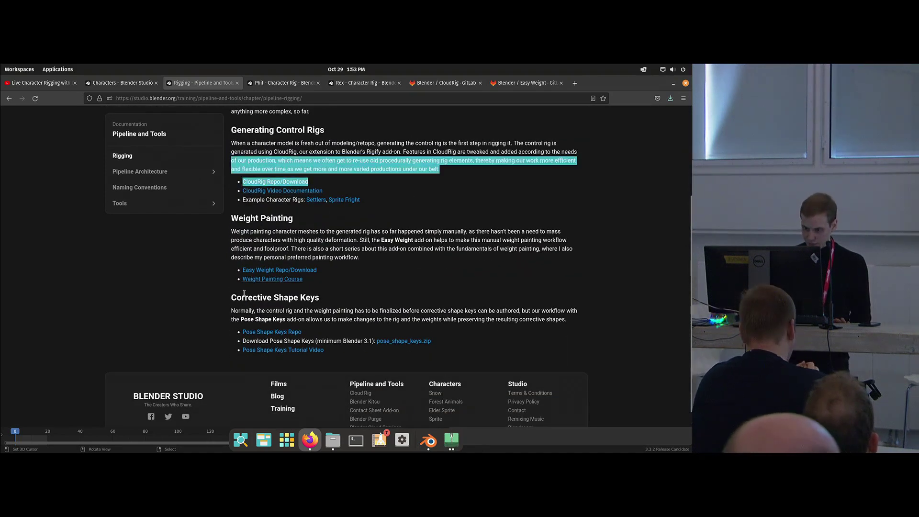
drag(229, 241, 348, 291)
click(260, 316)
drag(232, 297, 324, 332)
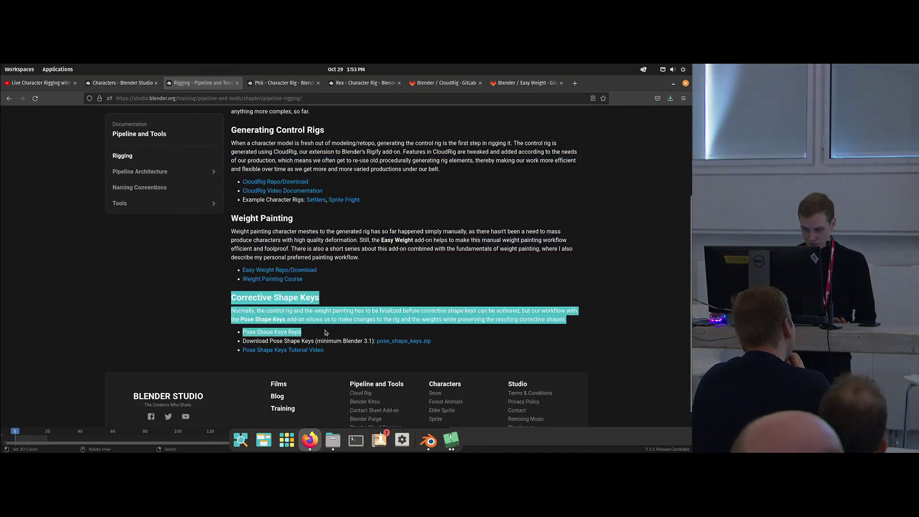
click(315, 312)
Open the Pose Shape Keys Tutorial Video page in a new tab and view it.
middle_click(278, 351)
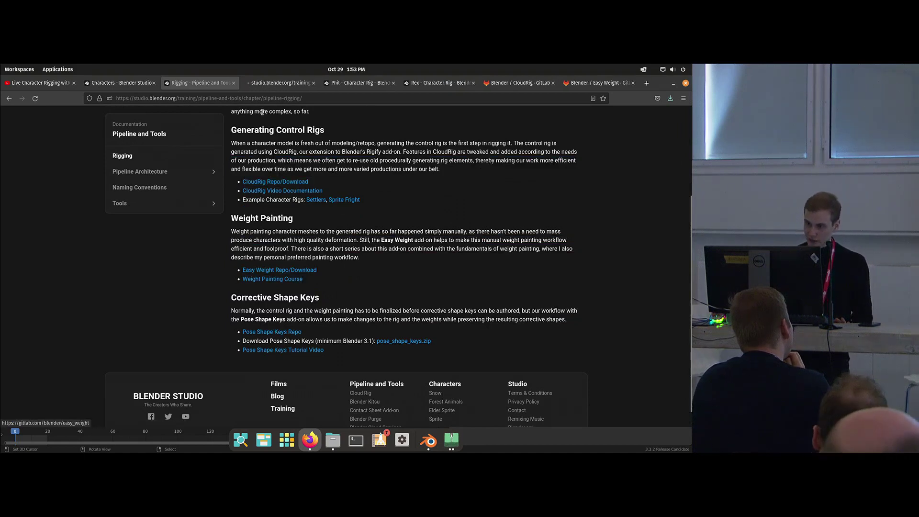
click(269, 87)
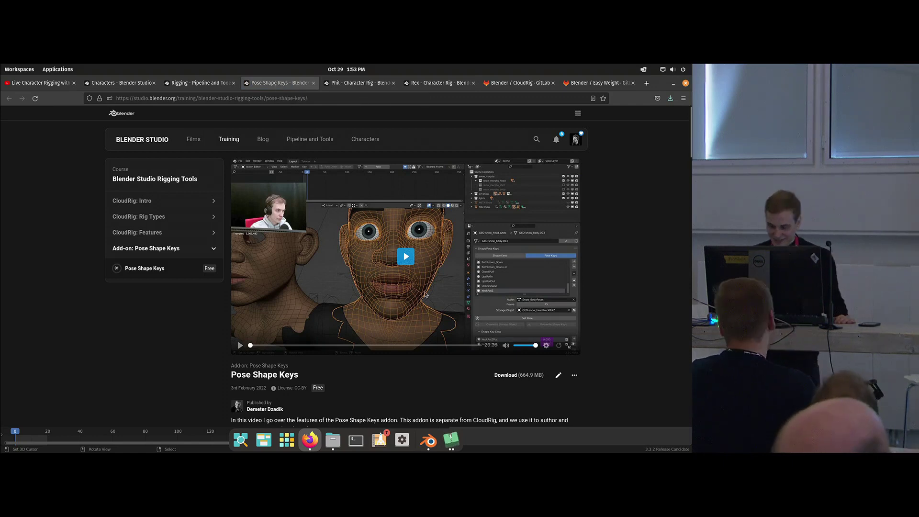
Switch back to Blender and open the recent file Sintel_09_Cleanup.blend.
click(429, 440)
key(ctrl+shift+o)
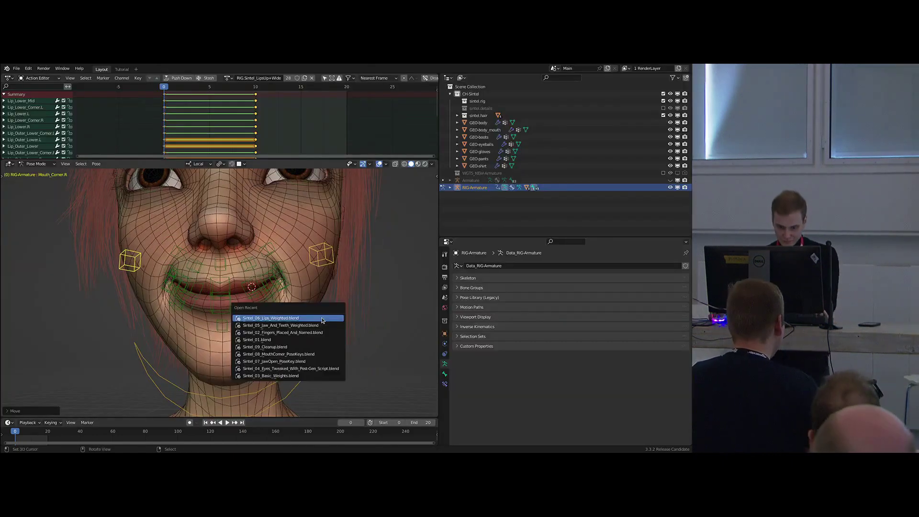
click(278, 347)
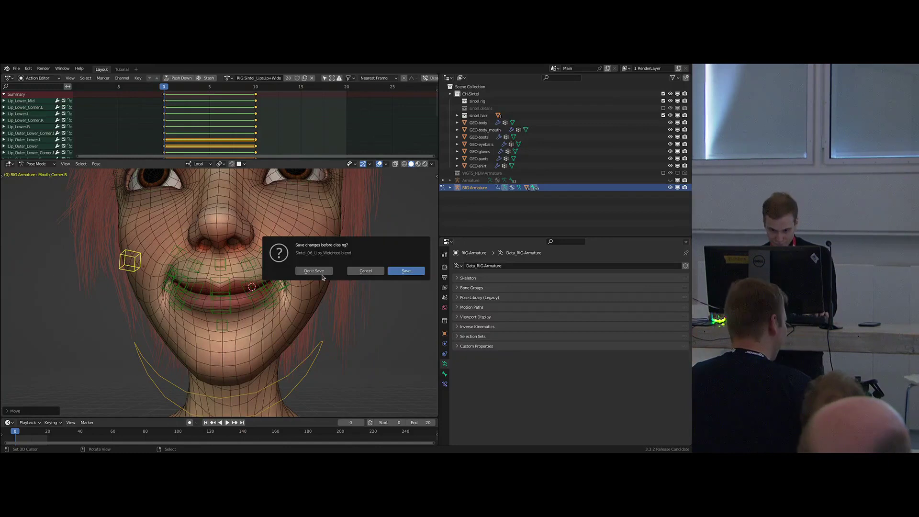